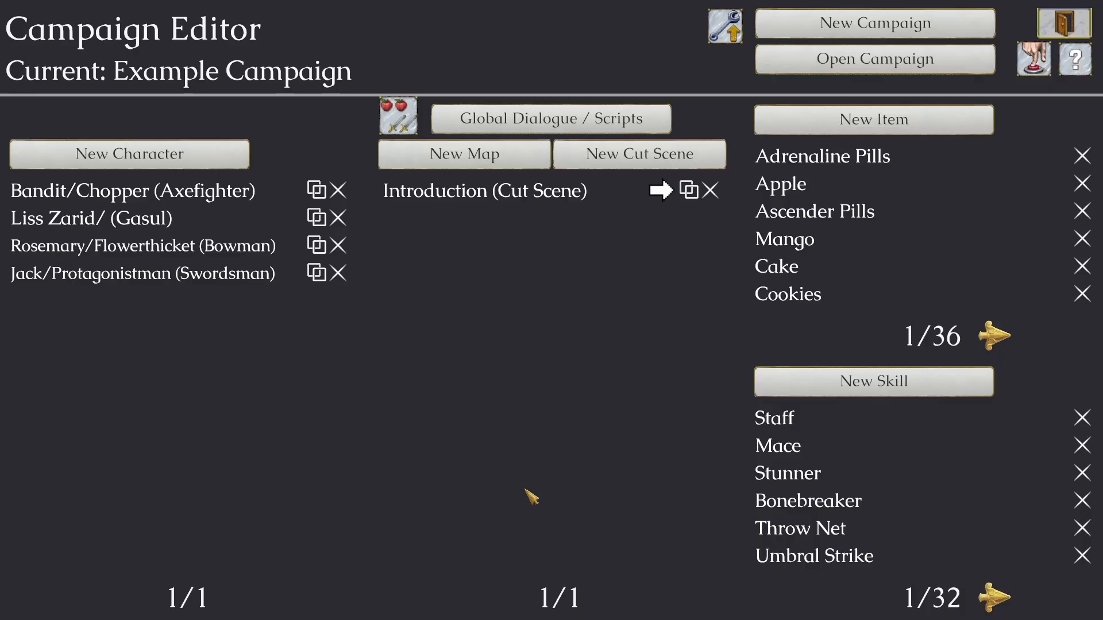
Step: Create a new map named "Battle 1" with a width of 15 and a height of 11
{"action": "left_click", "coordinate": [532, 164]}
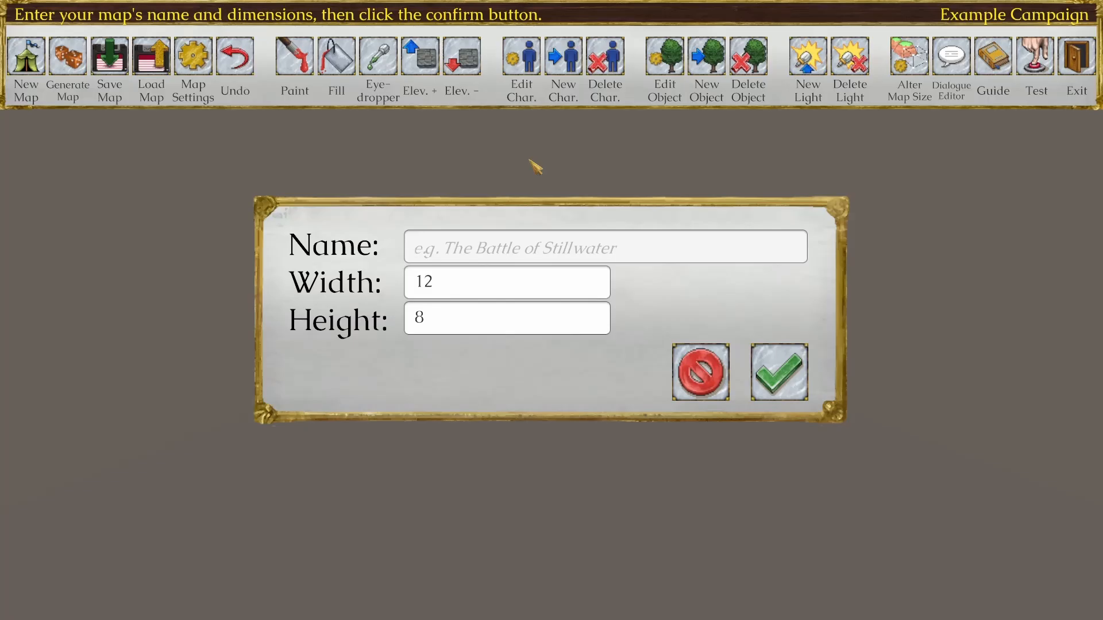
{"action": "type", "text": "Batt"}
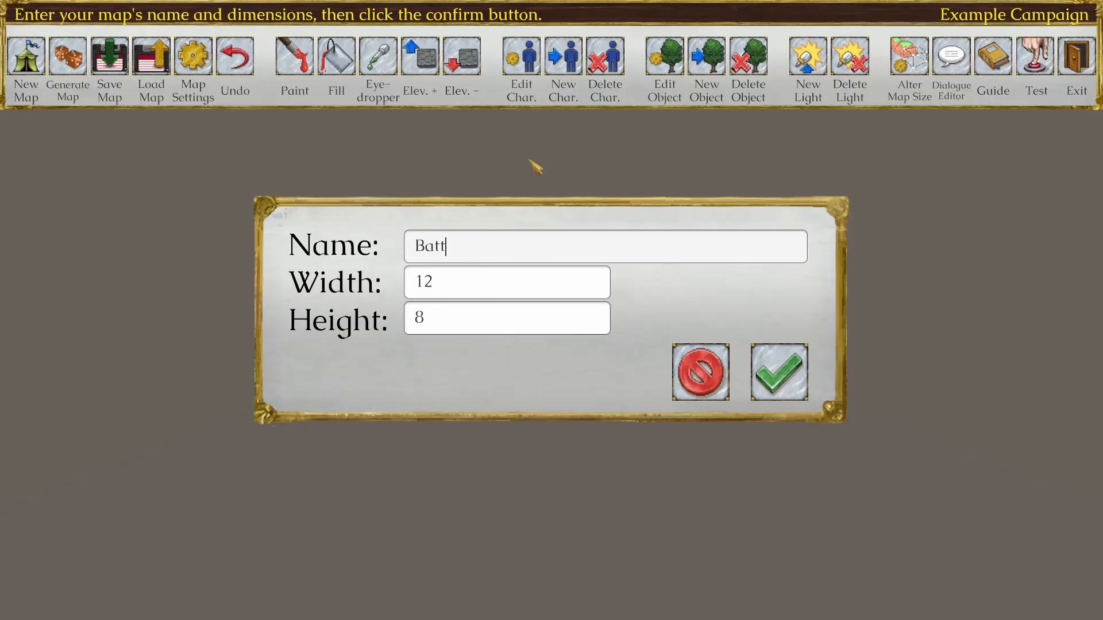
{"action": "type", "text": "le 1"}
{"action": "left_click", "coordinate": [454, 288]}
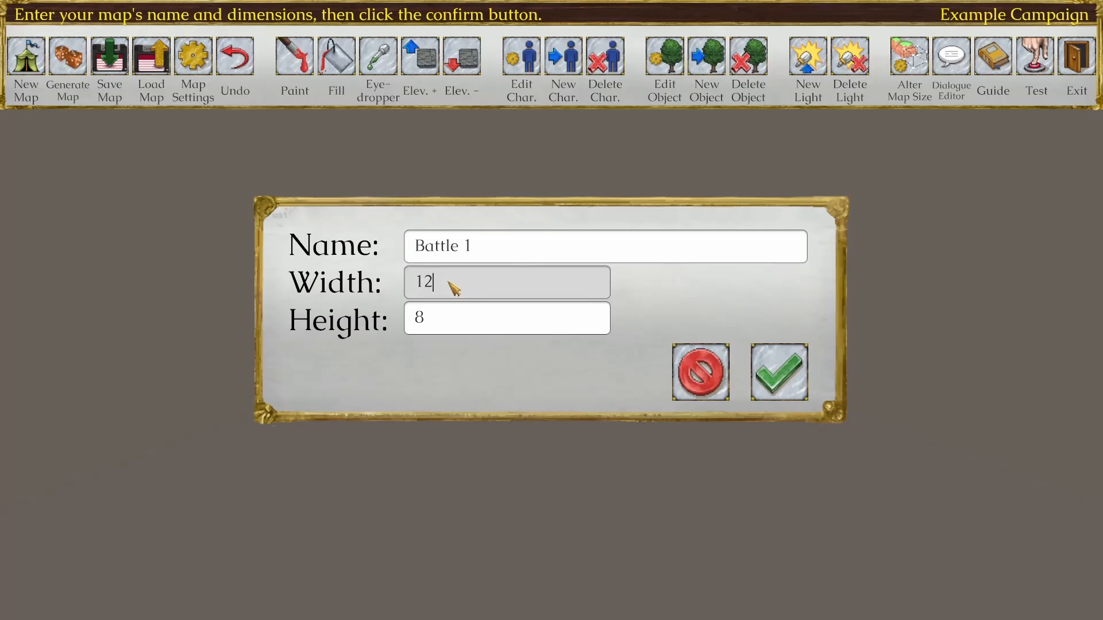
{"action": "left_click", "coordinate": [452, 325]}
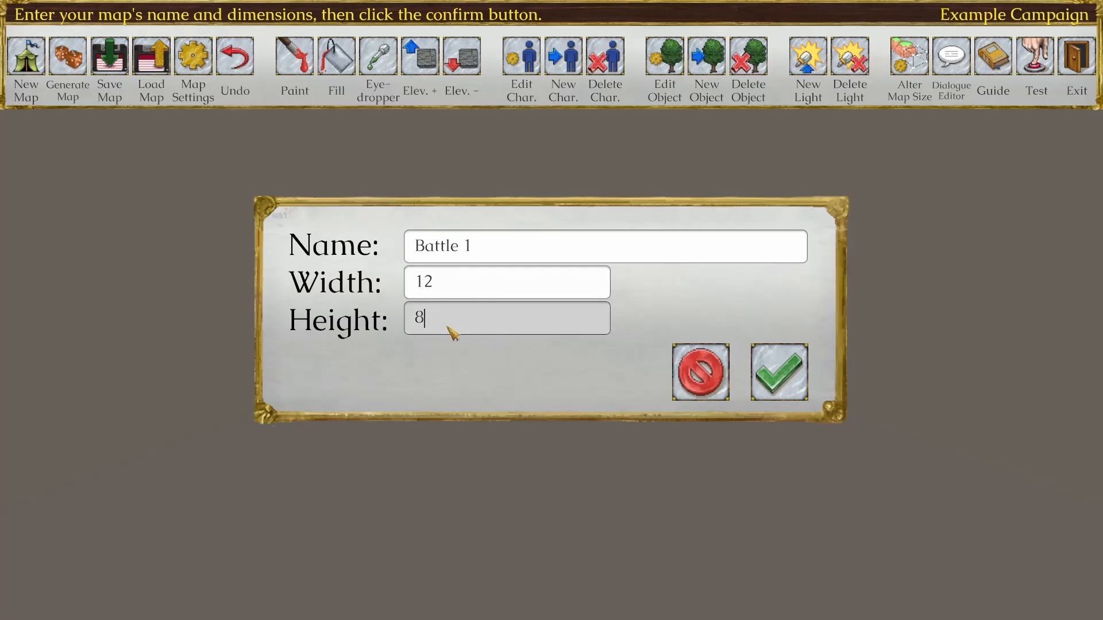
{"action": "left_click", "coordinate": [436, 287]}
{"action": "key", "text": "BackSpace"}
{"action": "type", "text": "5"}
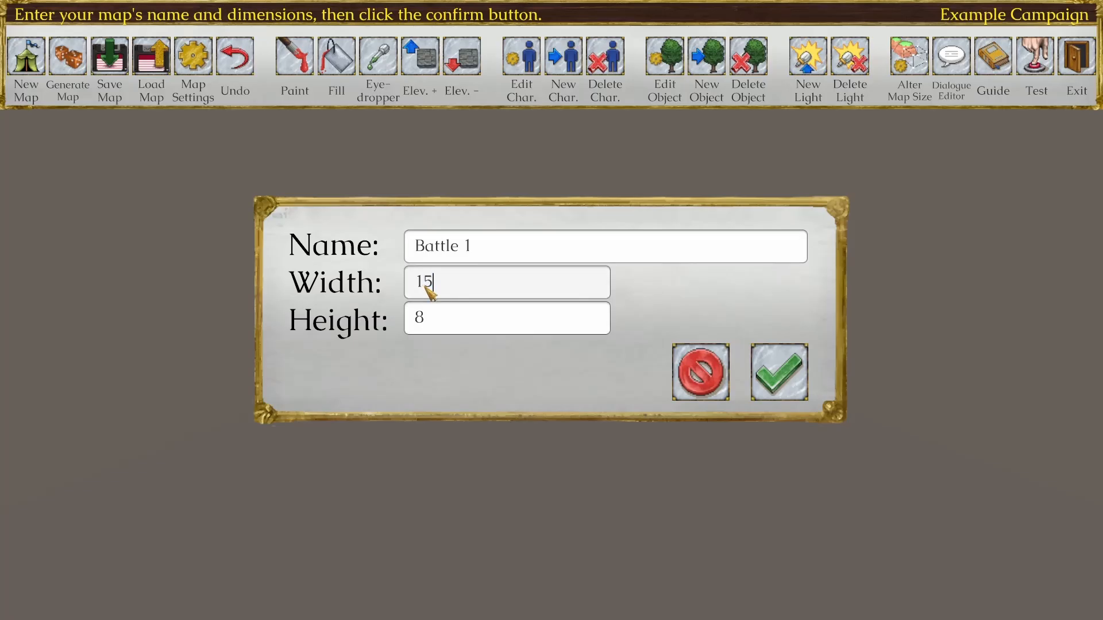
{"action": "key", "text": "Tab"}
{"action": "type", "text": "11"}
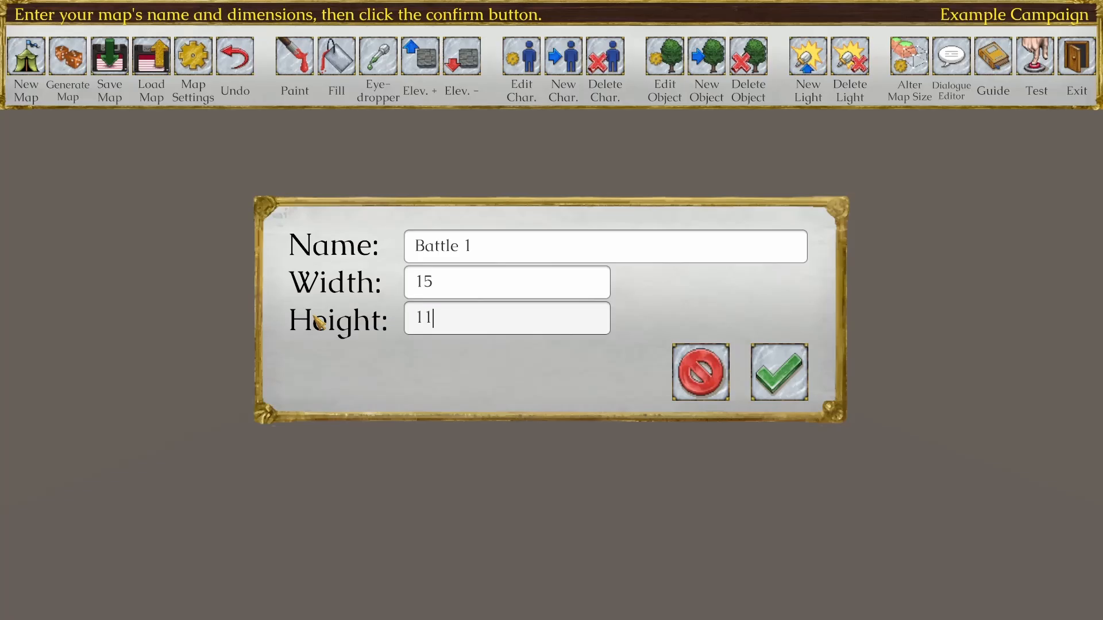
{"action": "left_click", "coordinate": [802, 378]}
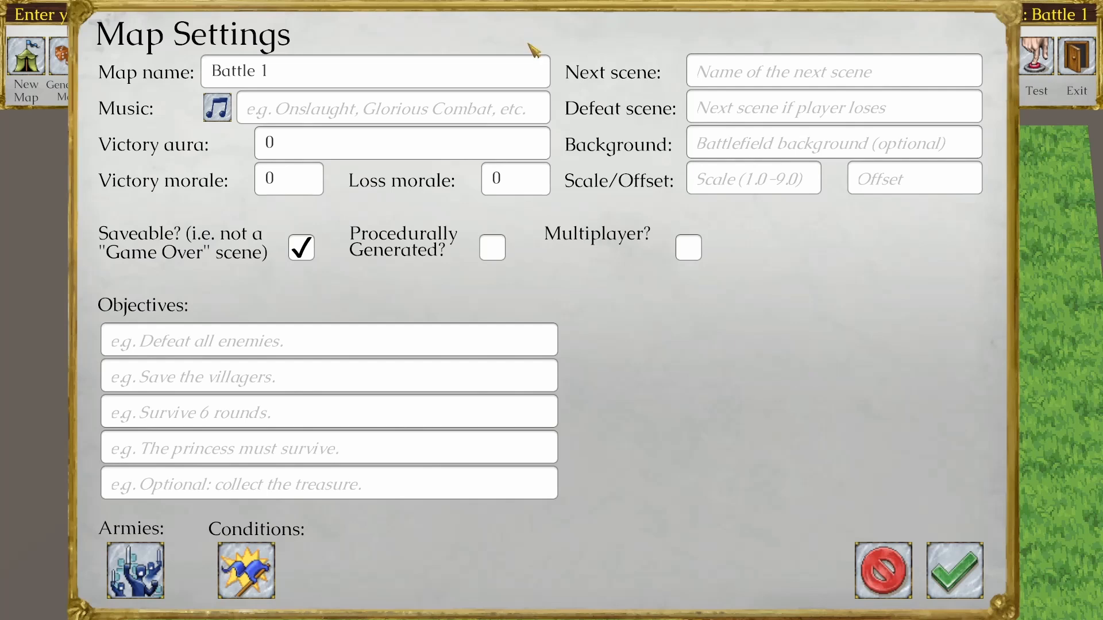
Step: Set the map's music to "Against All Odds" and its victory aura to 500
{"action": "left_click", "coordinate": [314, 77]}
{"action": "left_click", "coordinate": [341, 74]}
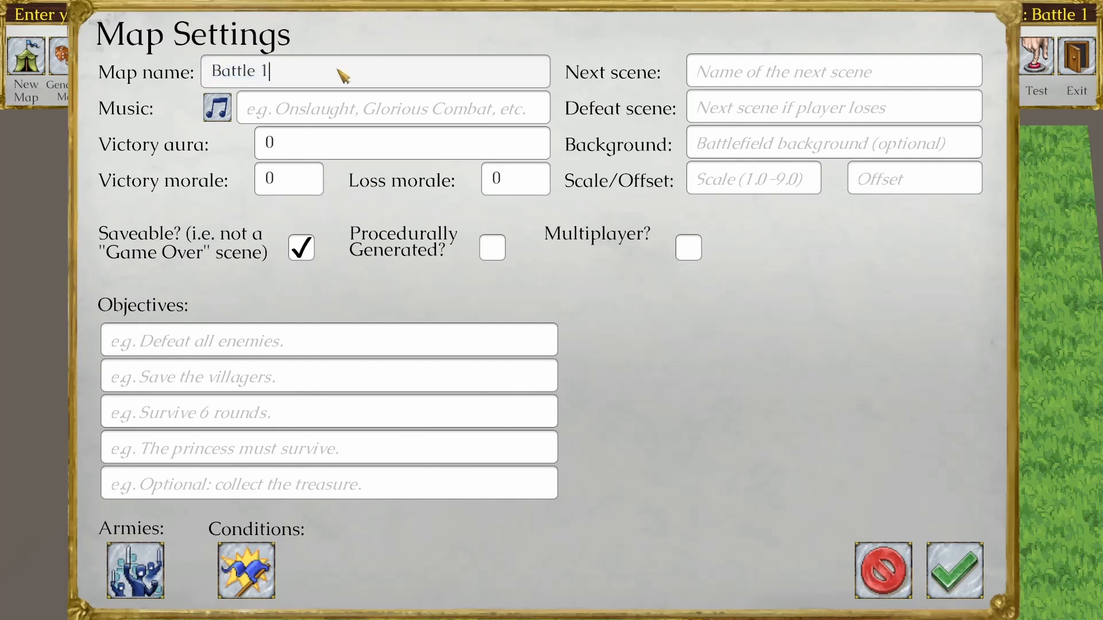
{"action": "left_click", "coordinate": [218, 113]}
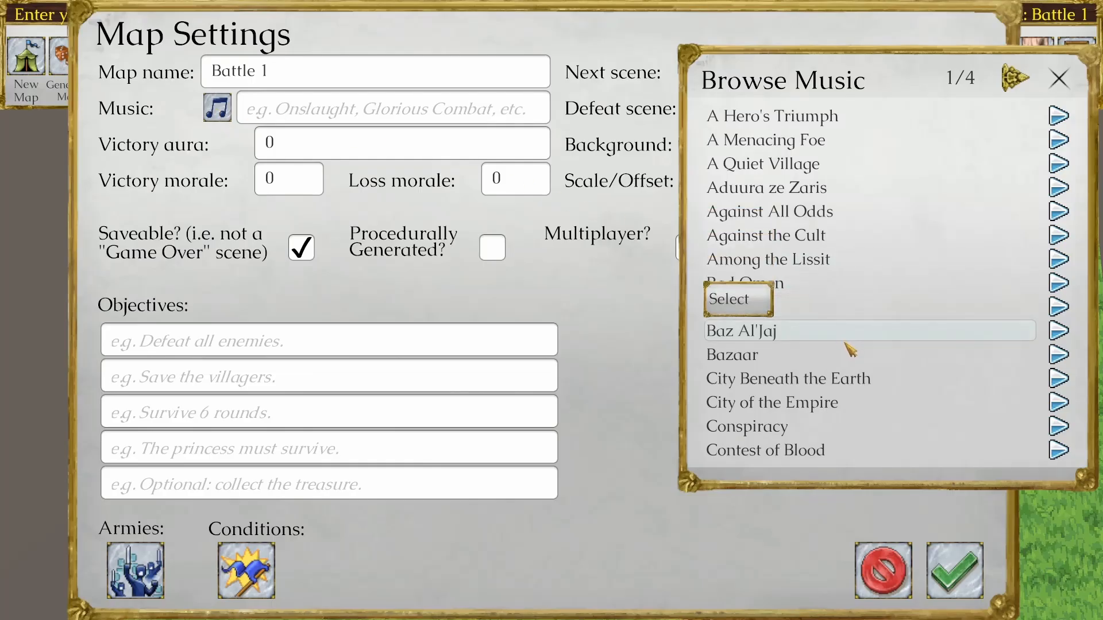
{"action": "left_click", "coordinate": [830, 216]}
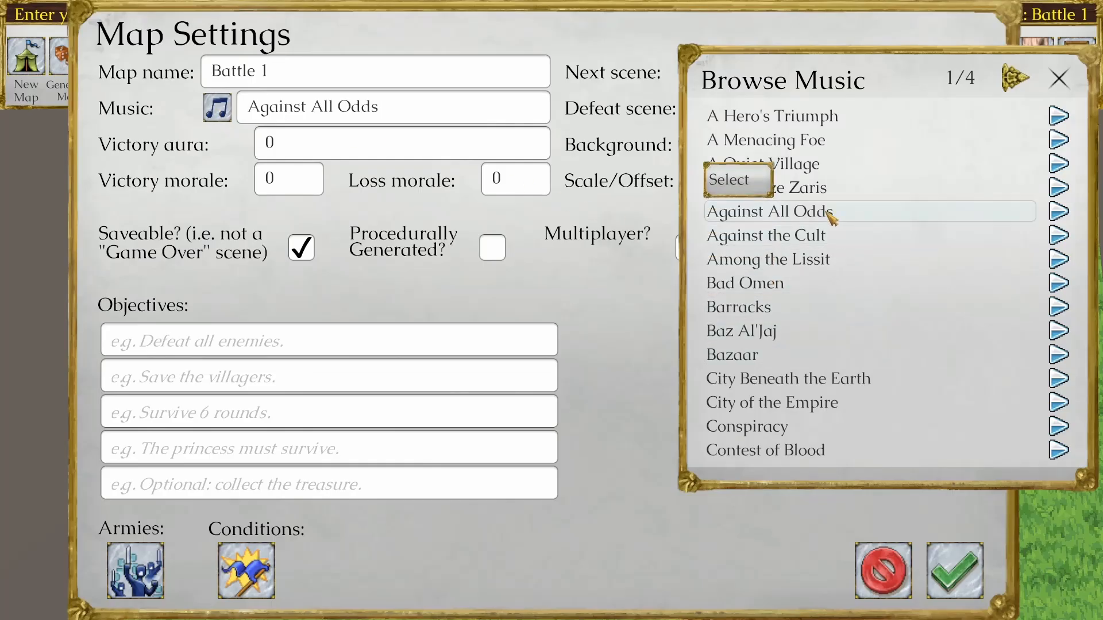
{"action": "left_click", "coordinate": [1063, 82]}
{"action": "left_click", "coordinate": [368, 155]}
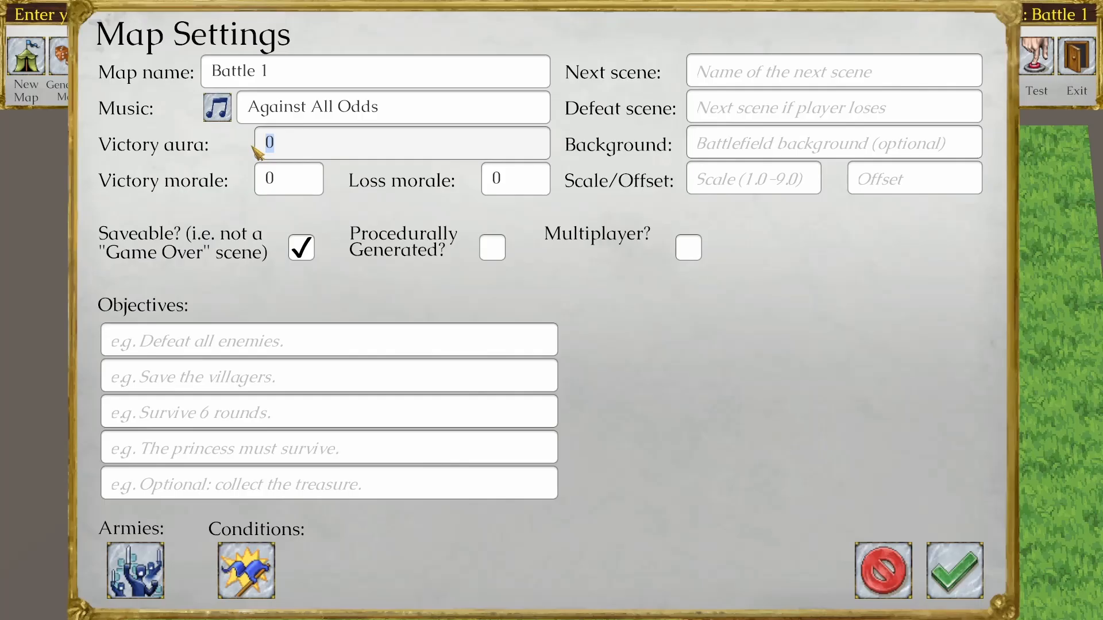
{"action": "type", "text": "500"}
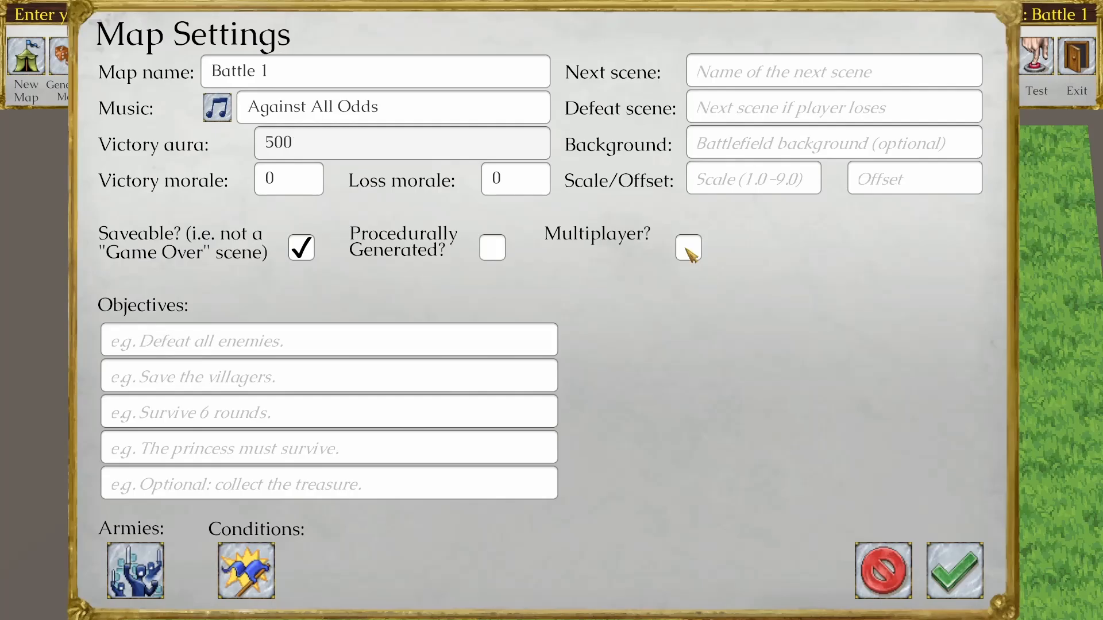
Step: Set the map's next scene to "Won Battle 1" and leave the defeat scene empty
{"action": "left_click", "coordinate": [910, 79]}
{"action": "type", "text": "W"}
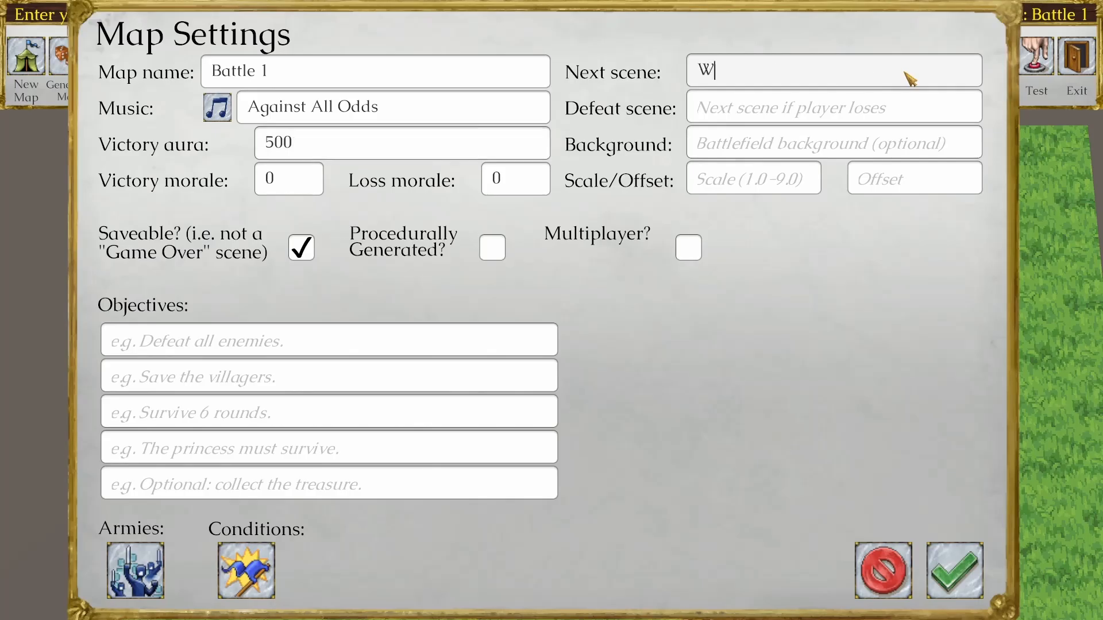
{"action": "type", "text": "on Battle 1"}
{"action": "left_click", "coordinate": [755, 113]}
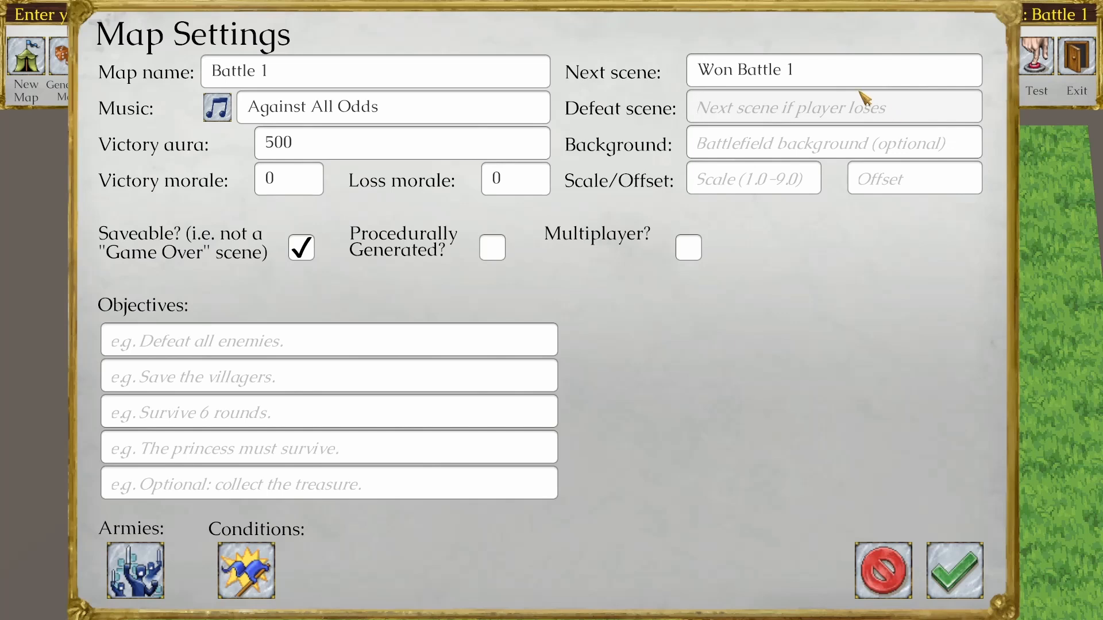
{"action": "left_click_drag", "start_coordinate": [833, 72], "coordinate": [678, 78]}
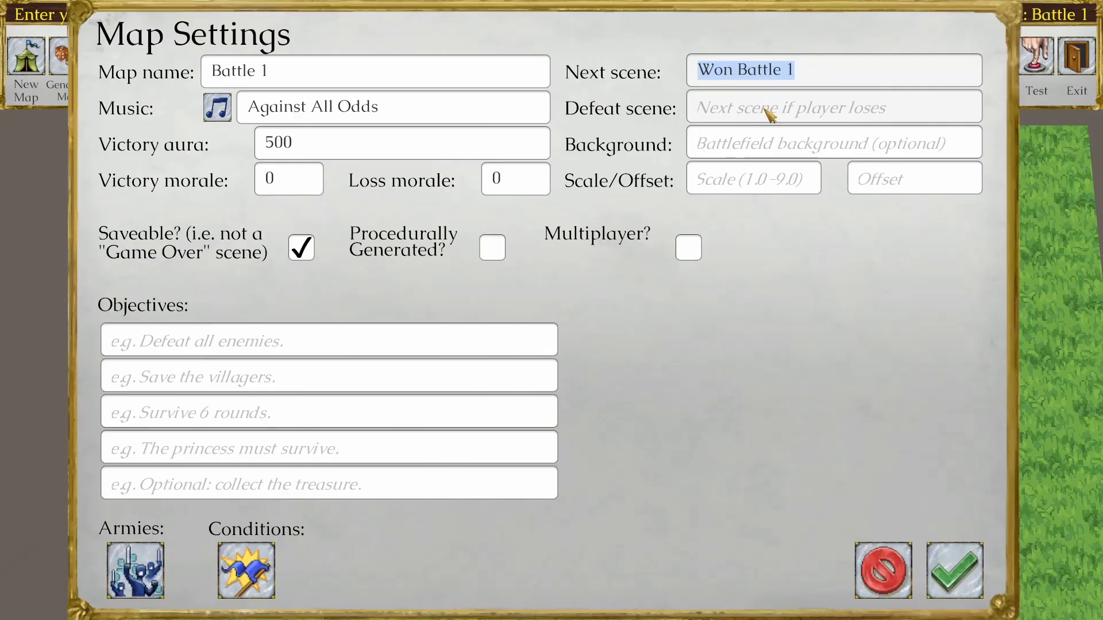
{"action": "left_click", "coordinate": [816, 111]}
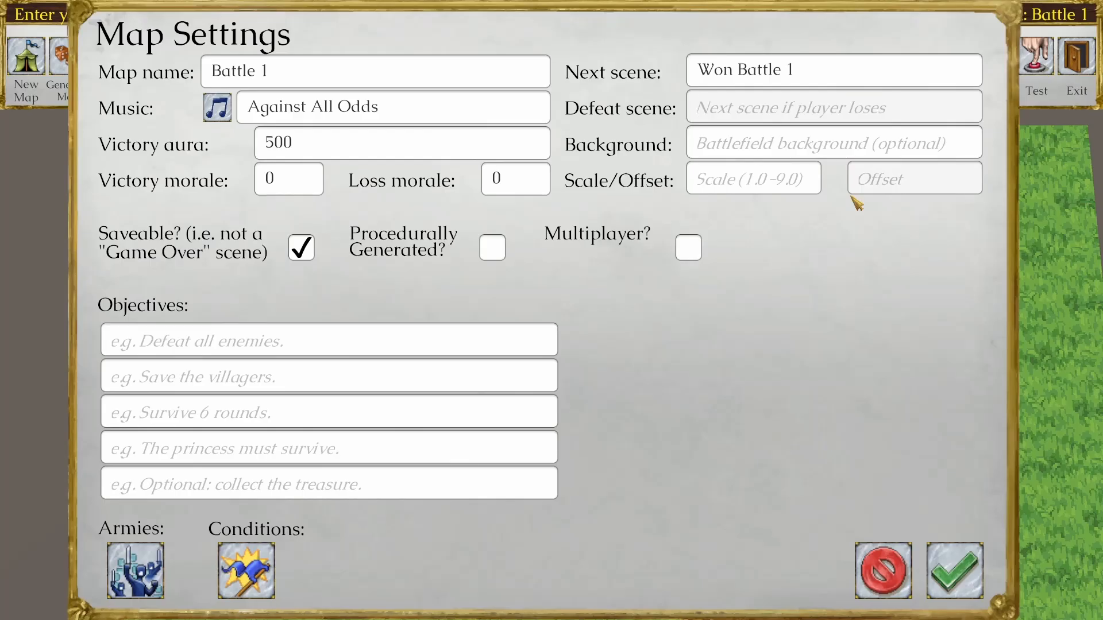
Step: Set the battlefield background to "Black" and apply the map settings
{"action": "left_click", "coordinate": [783, 143]}
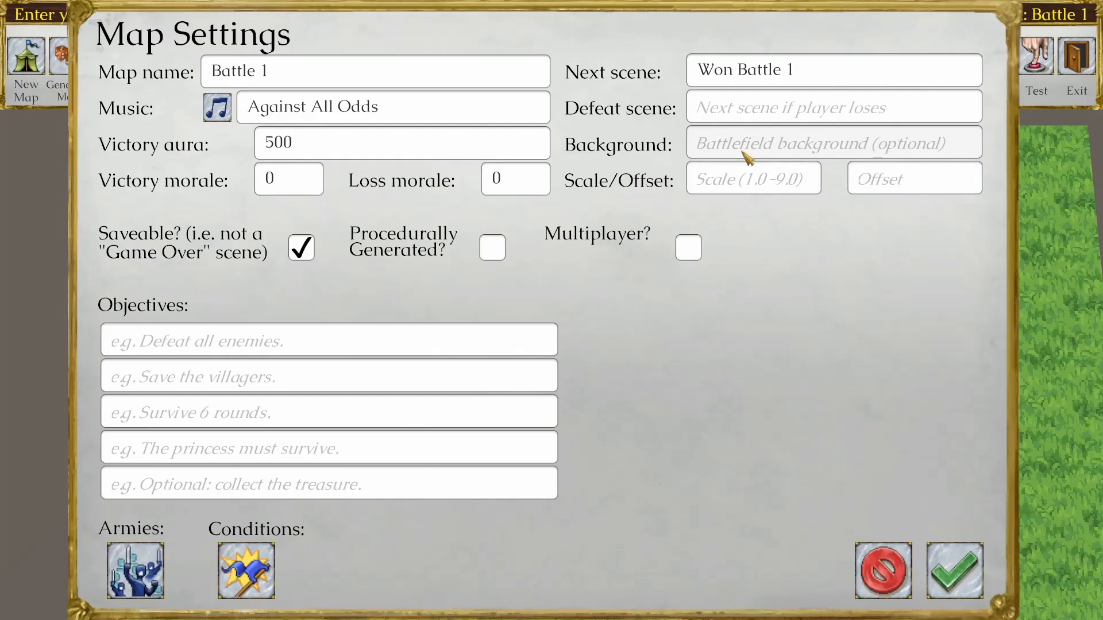
{"action": "type", "text": "Black"}
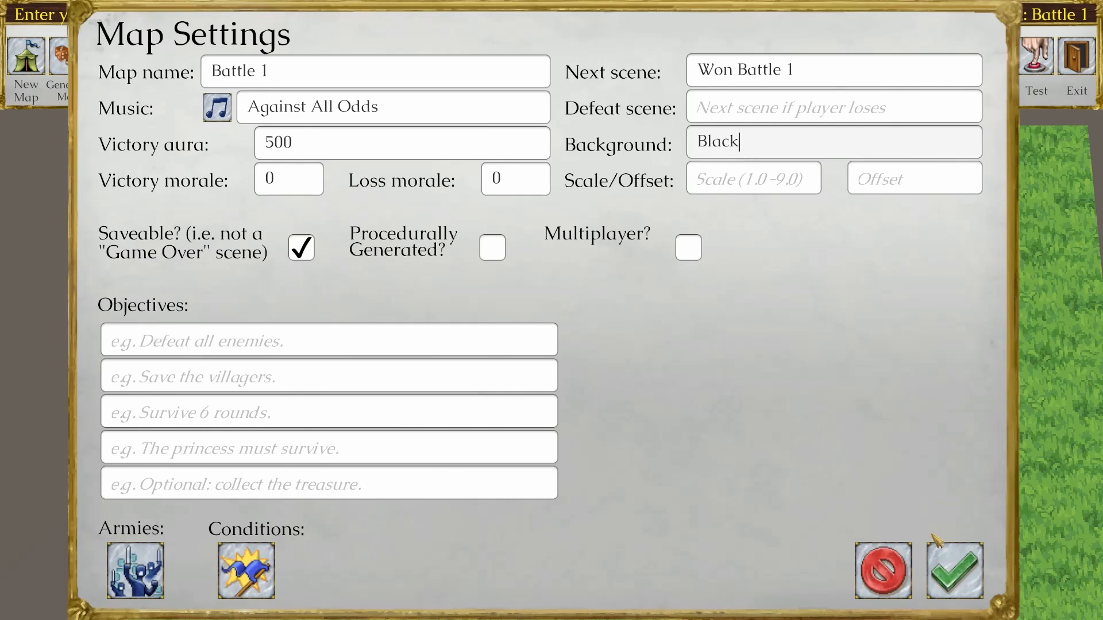
{"action": "left_click", "coordinate": [954, 573]}
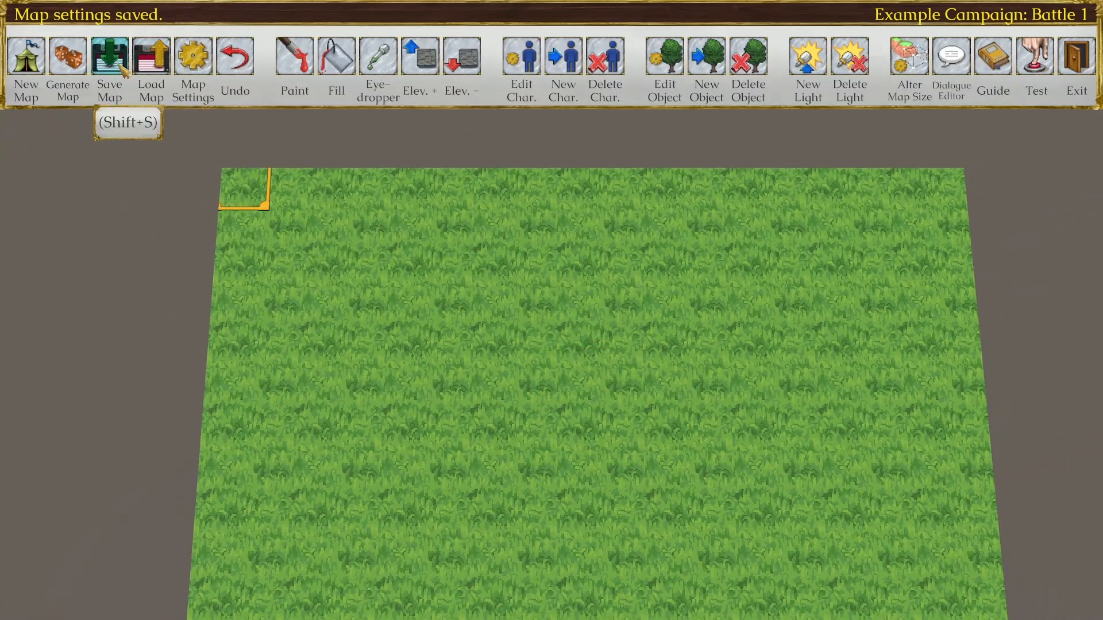
Step: Save the map, run a test of the battle and dismiss its result screen
{"action": "left_click", "coordinate": [123, 69]}
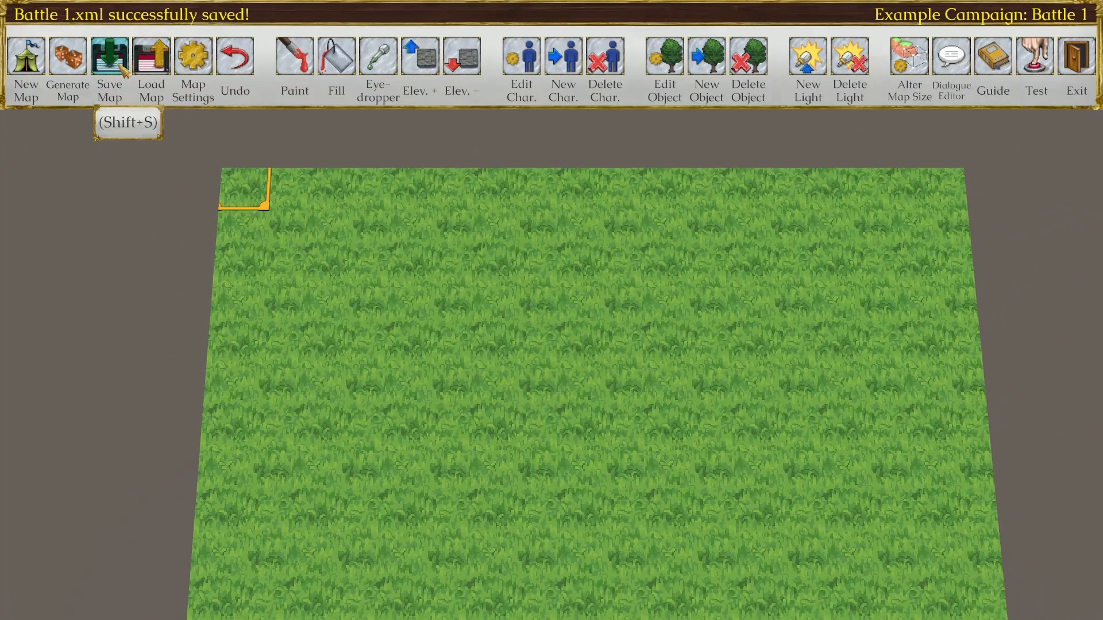
{"action": "left_click", "coordinate": [1039, 63]}
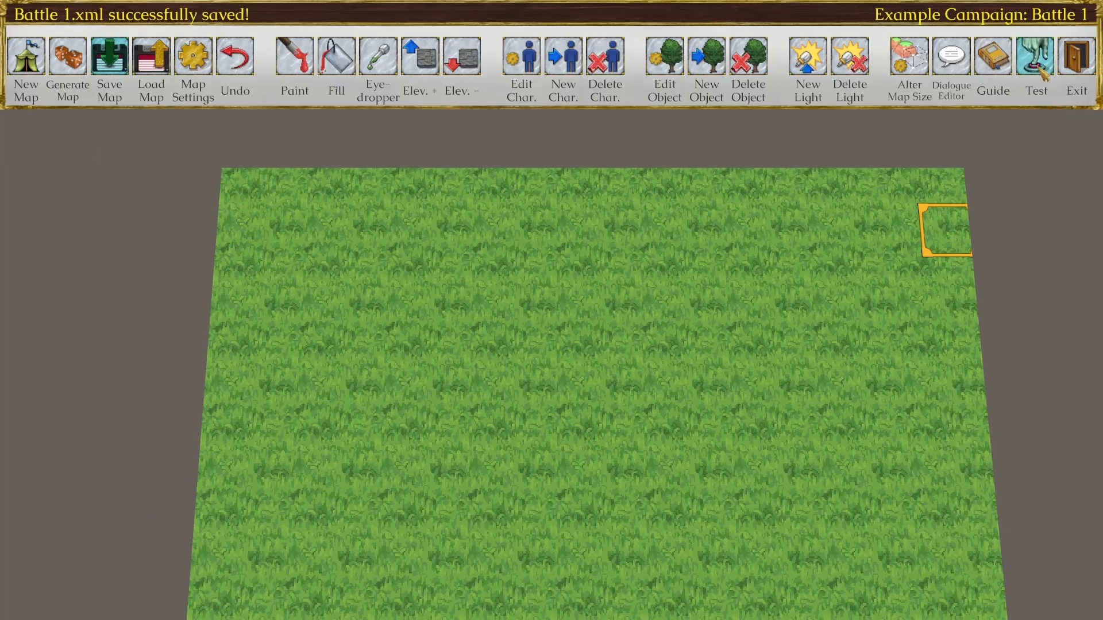
{"action": "left_click", "coordinate": [992, 522]}
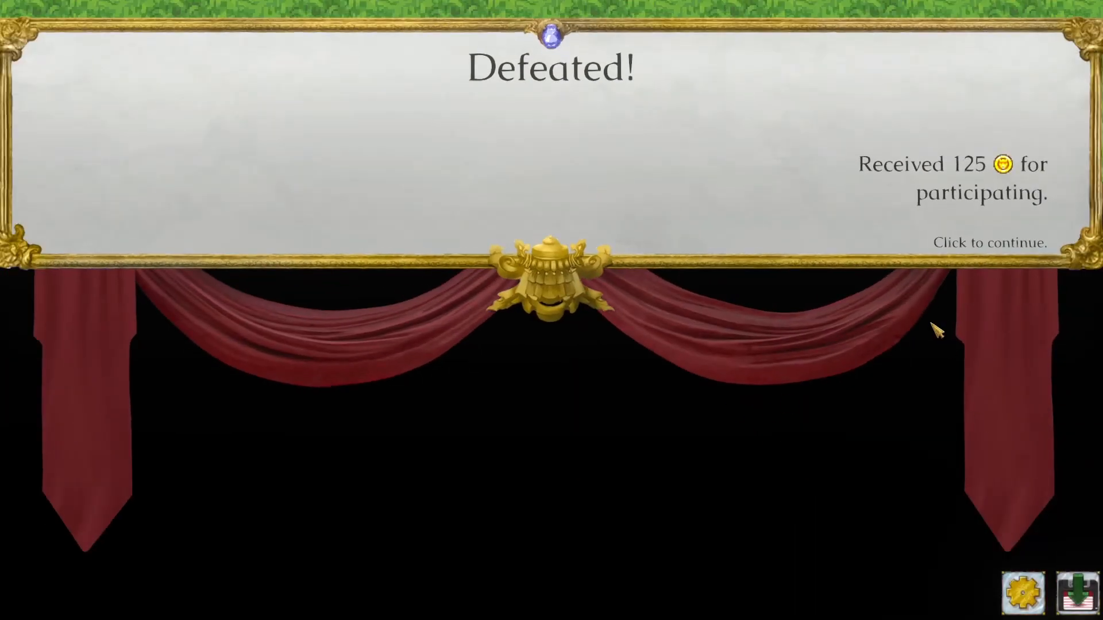
{"action": "left_click", "coordinate": [851, 305]}
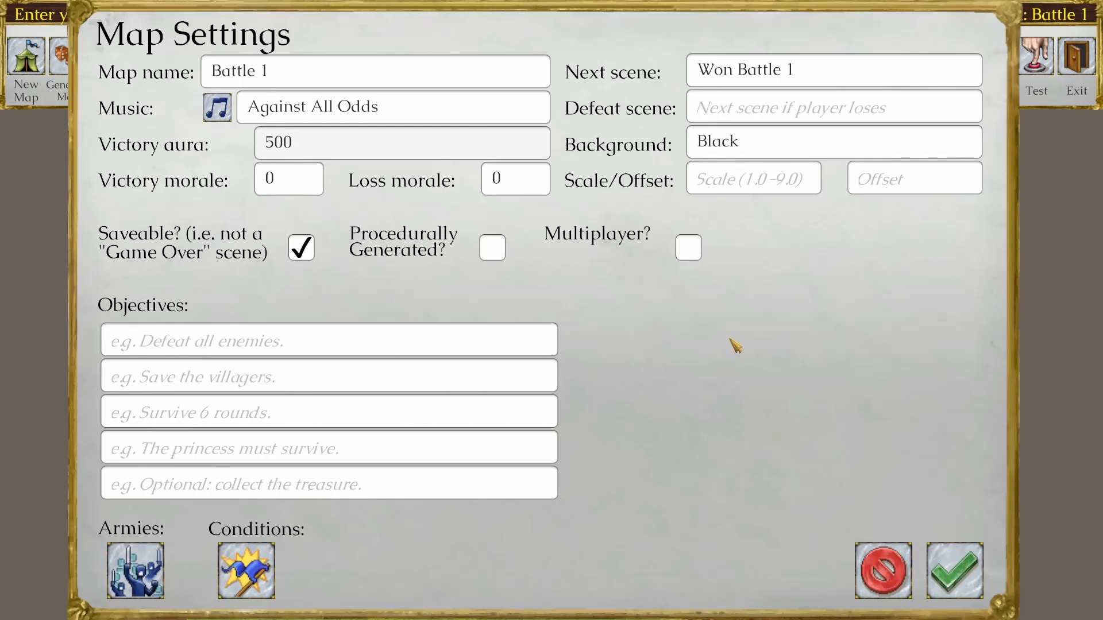
Step: Enter "Defeat all enemies." as the first objective in the map settings
{"action": "left_click", "coordinate": [439, 343]}
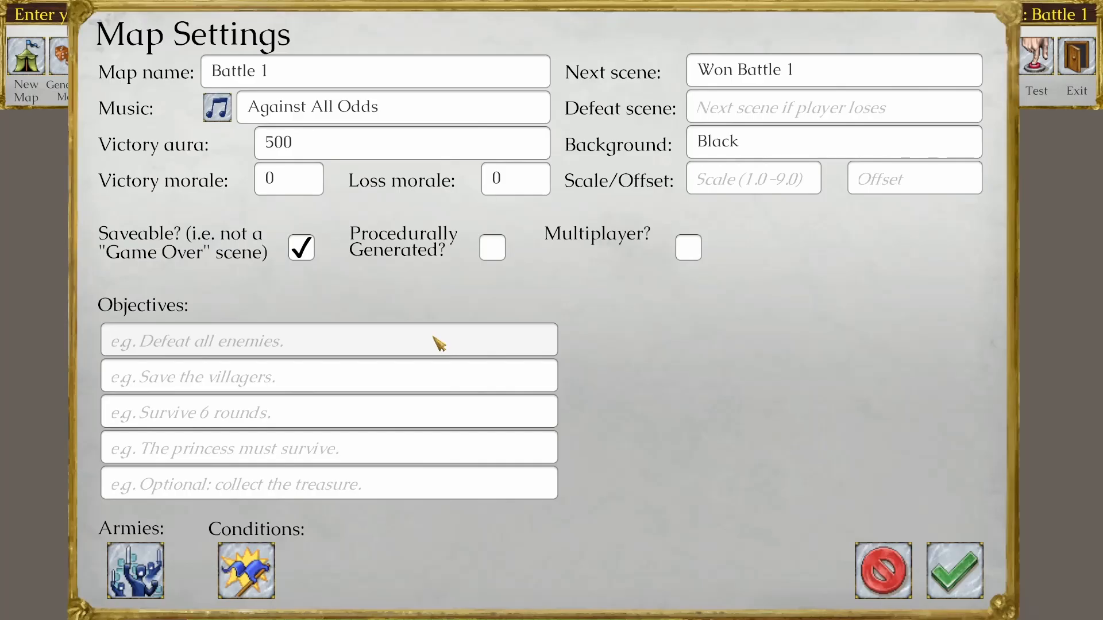
{"action": "type", "text": "D"}
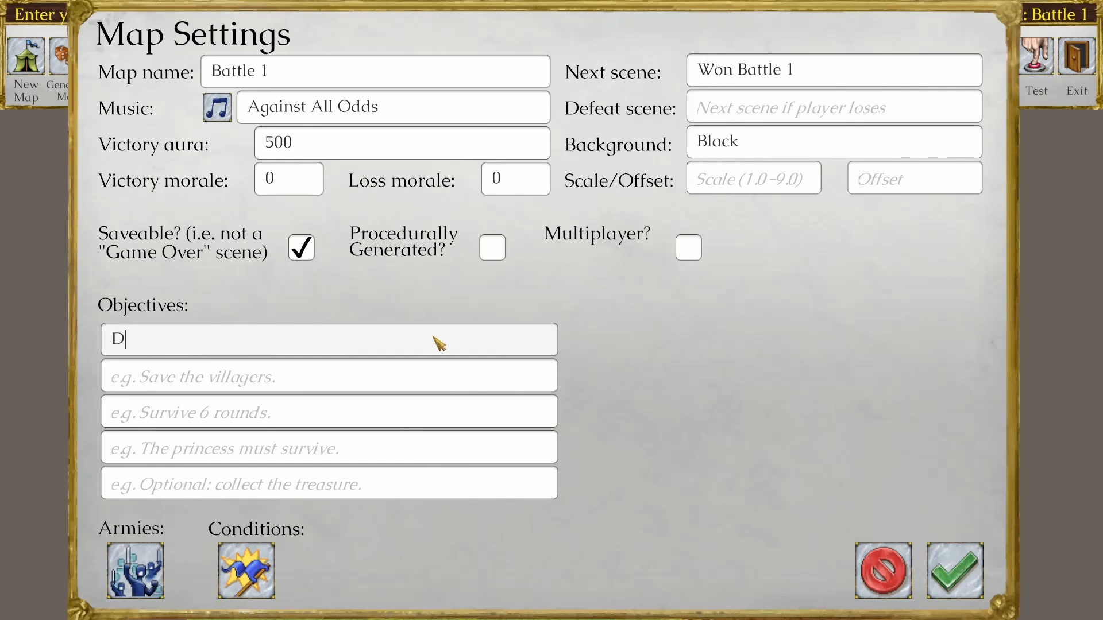
{"action": "type", "text": "efeat all enemies."}
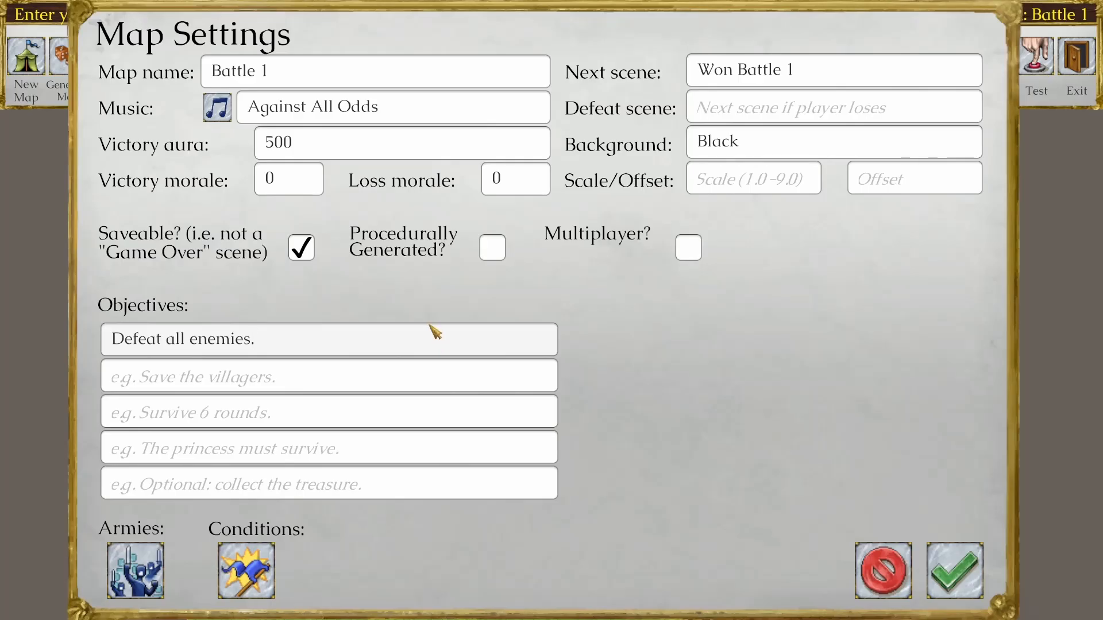
{"action": "left_click", "coordinate": [409, 375]}
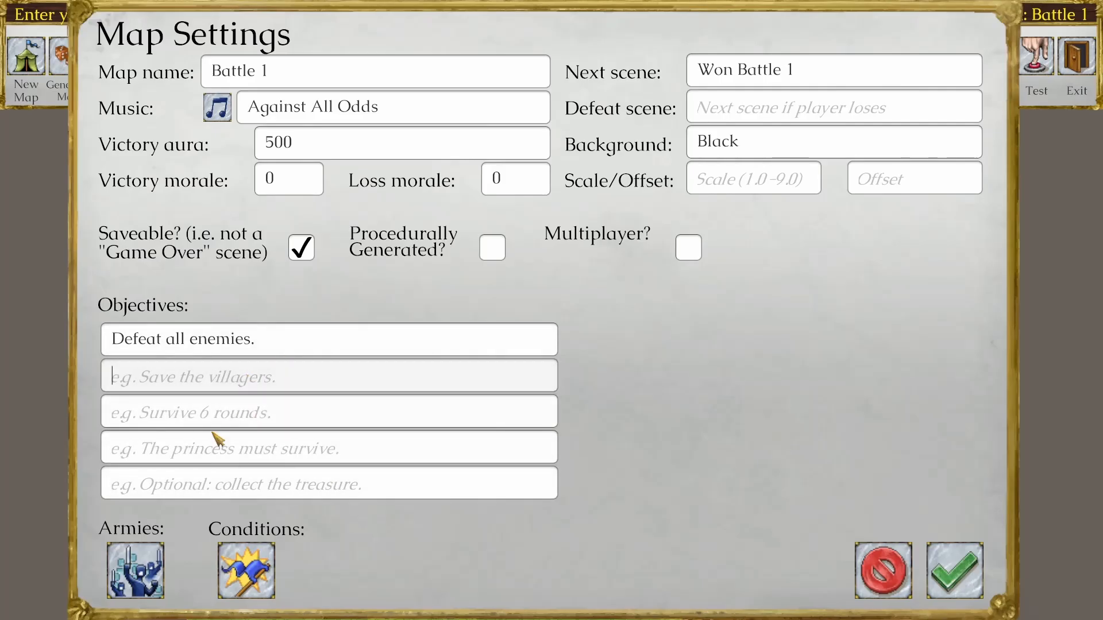
{"action": "left_click", "coordinate": [388, 346]}
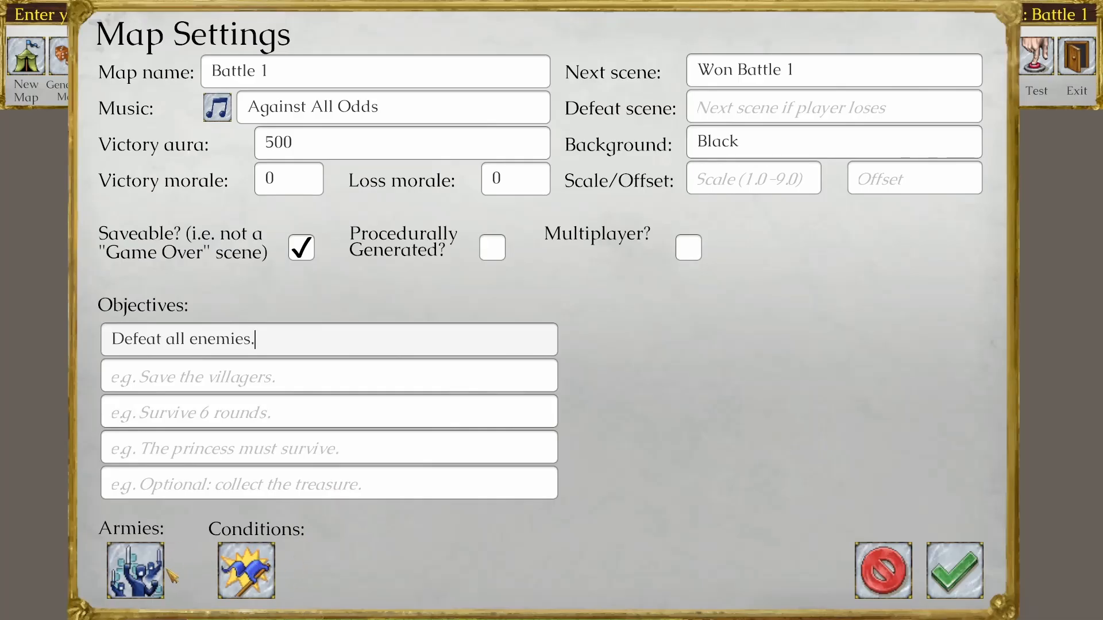
Step: Open the map's army properties and switch AI control for Army 1 on and off again
{"action": "left_click", "coordinate": [143, 573]}
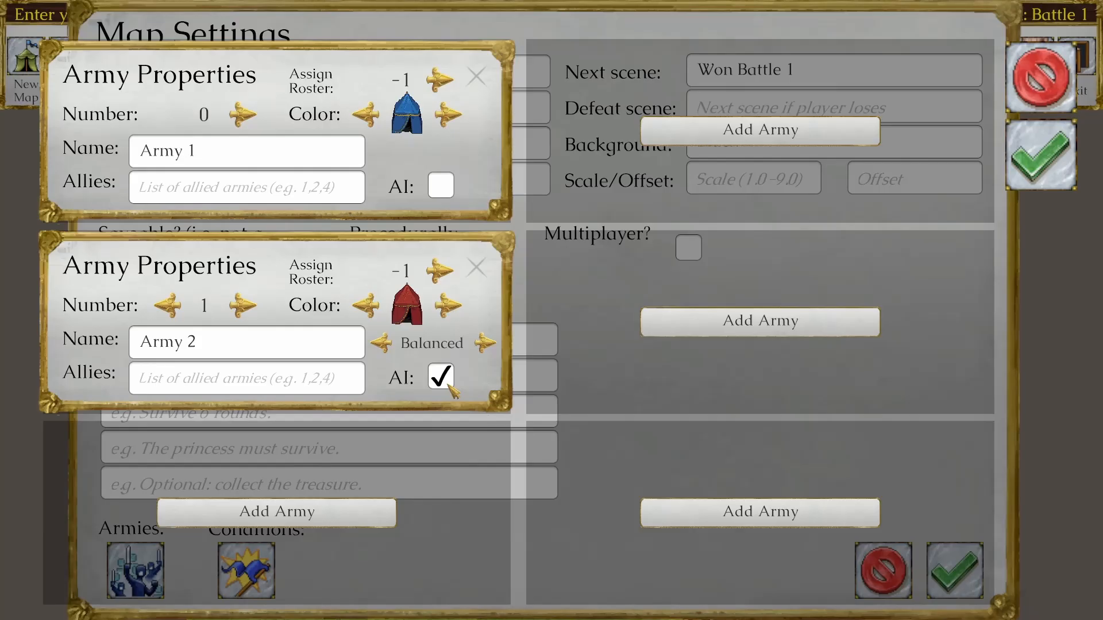
{"action": "left_click", "coordinate": [446, 190]}
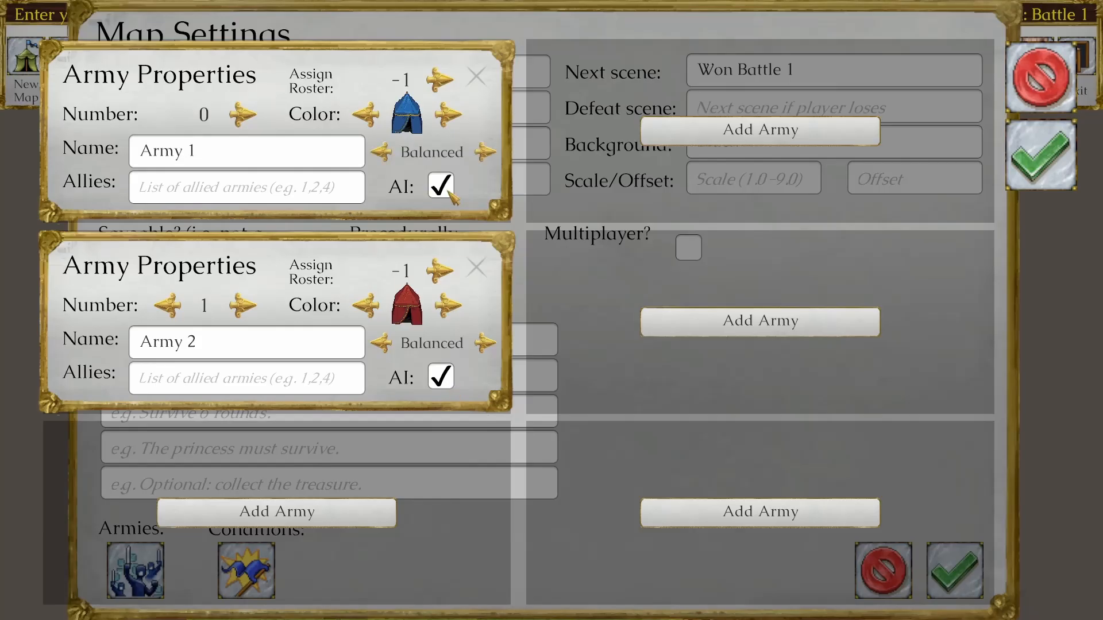
{"action": "left_click", "coordinate": [451, 197]}
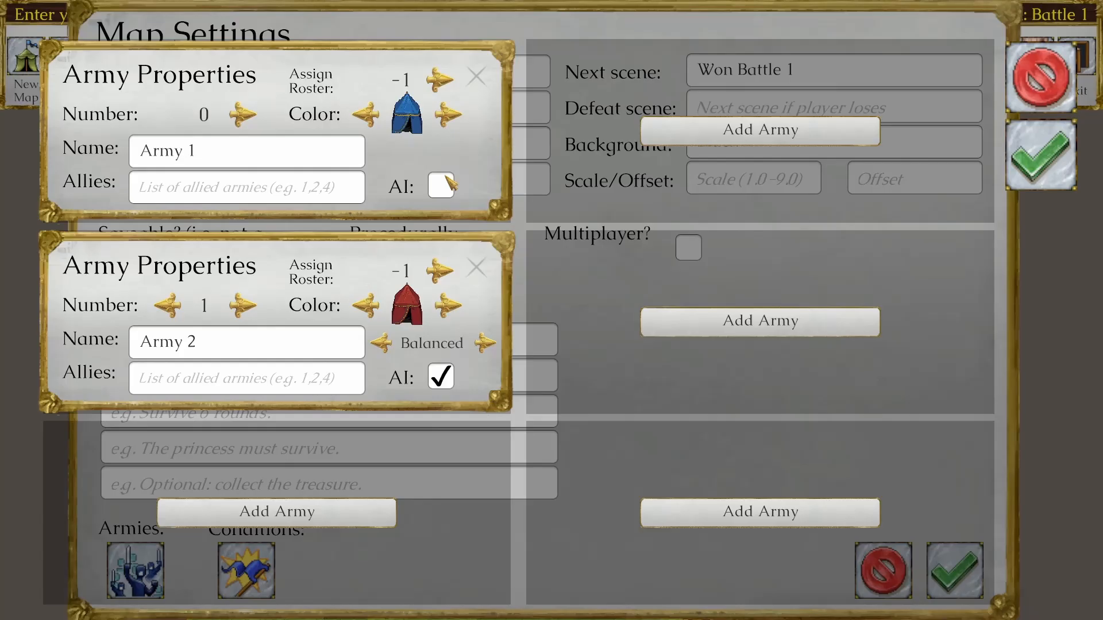
Step: Add a third army to the map and cycle Army 1's color through the options back to blue
{"action": "left_click", "coordinate": [334, 506]}
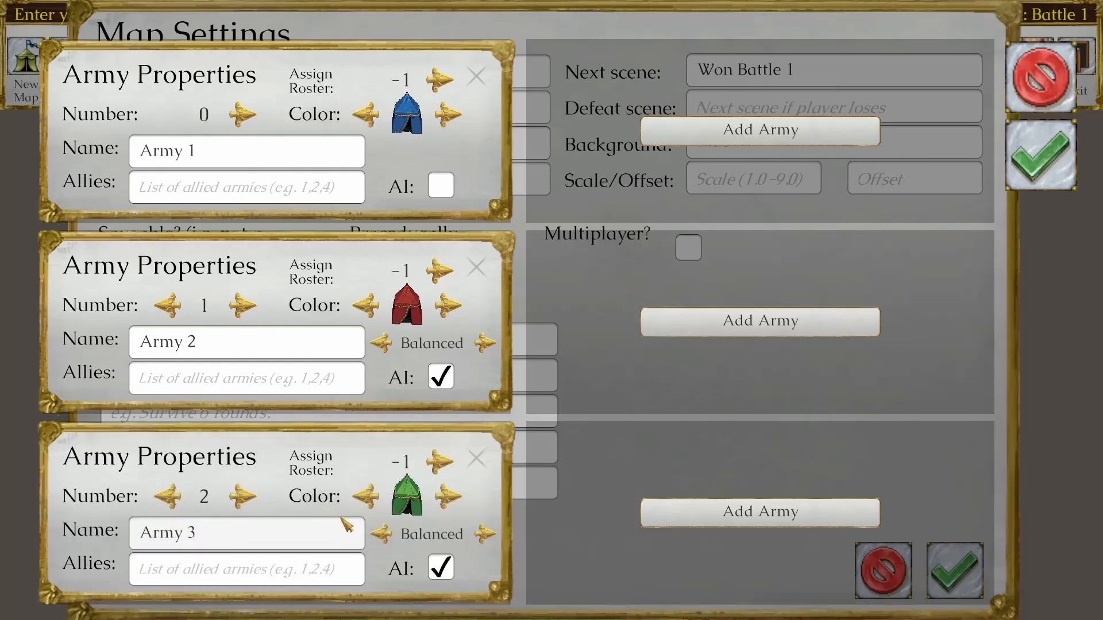
{"action": "left_click", "coordinate": [448, 115]}
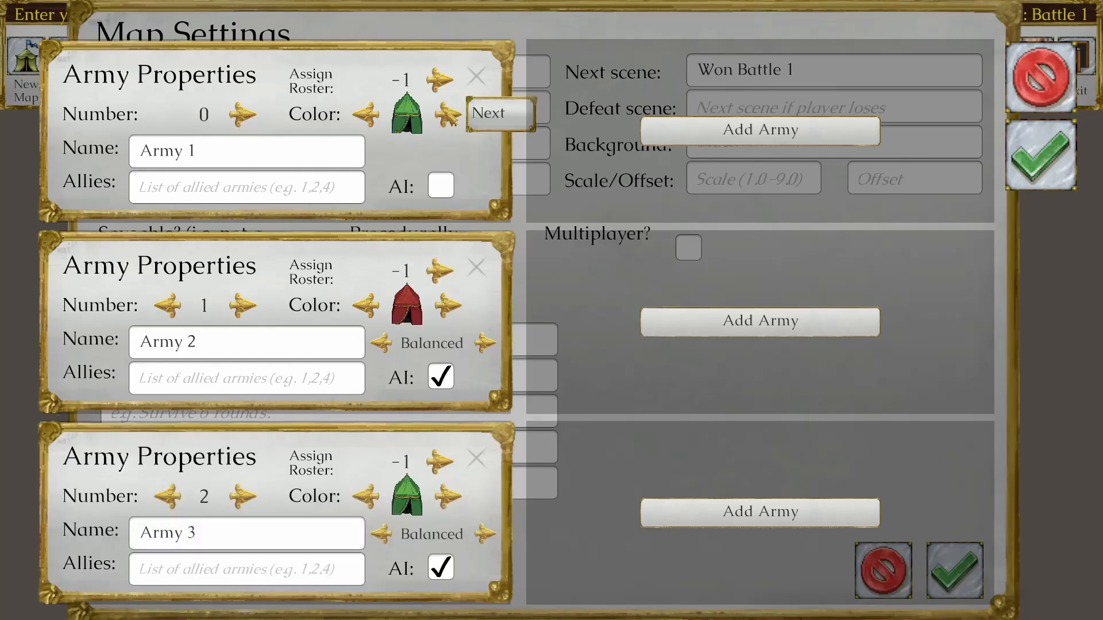
{"action": "left_click", "coordinate": [450, 116]}
{"action": "left_click", "coordinate": [450, 116]}
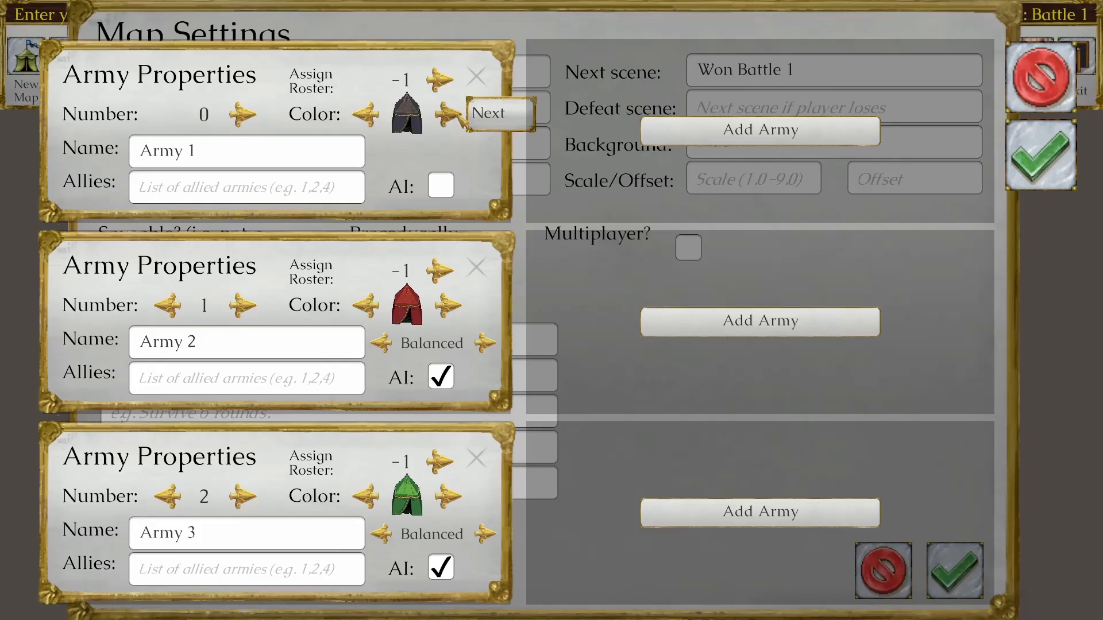
{"action": "left_click", "coordinate": [449, 115]}
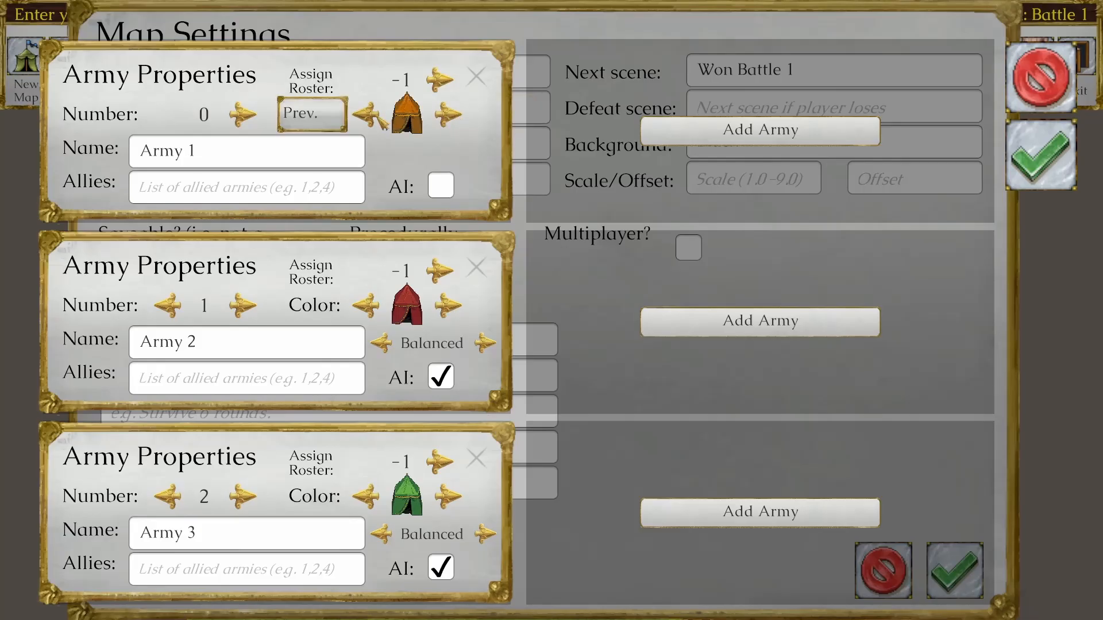
{"action": "left_click", "coordinate": [367, 116]}
{"action": "left_click", "coordinate": [367, 115]}
{"action": "left_click", "coordinate": [368, 115]}
{"action": "left_click", "coordinate": [368, 115]}
{"action": "left_click", "coordinate": [368, 116]}
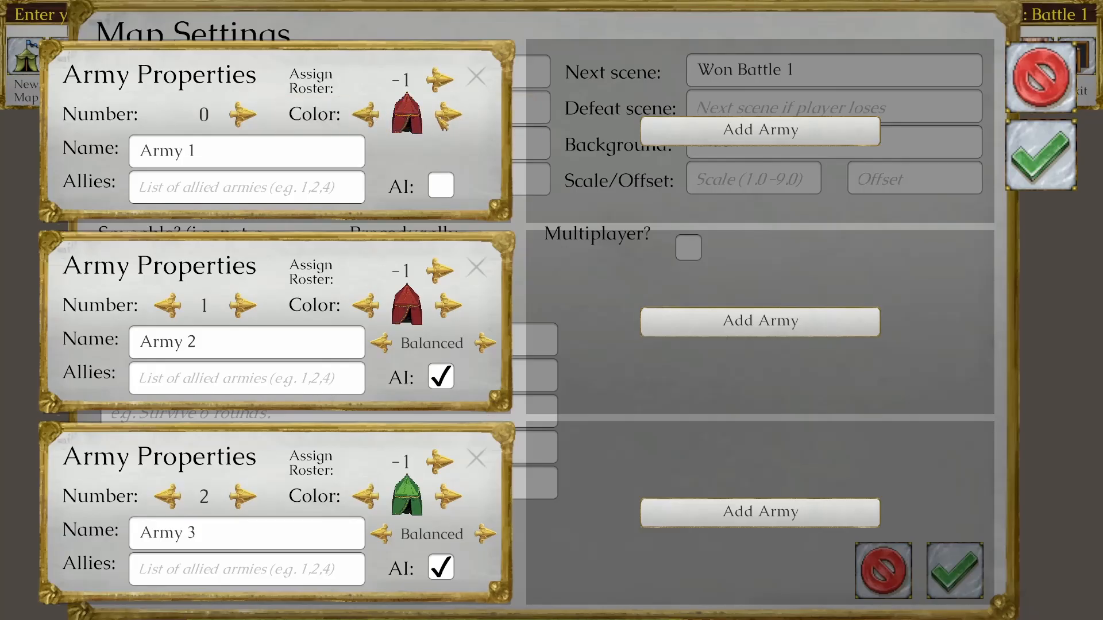
{"action": "left_click", "coordinate": [449, 115]}
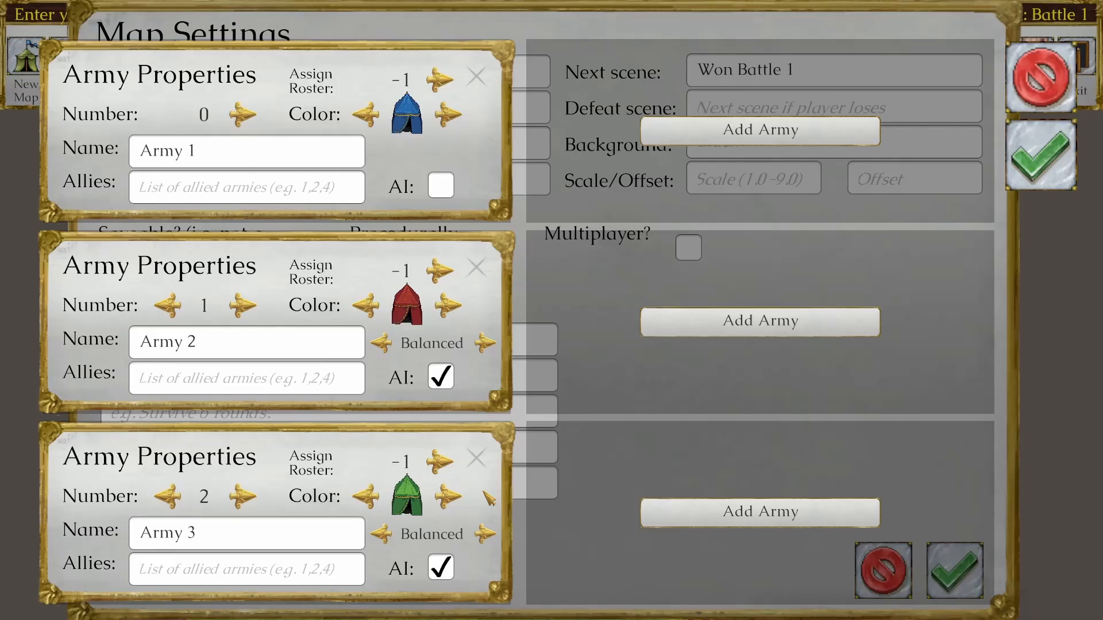
Step: Make Army 1 and Army 3 allies by entering 2 as Army 1's allies and 0 as Army 3's allies
{"action": "left_click", "coordinate": [285, 192]}
{"action": "type", "text": "2"}
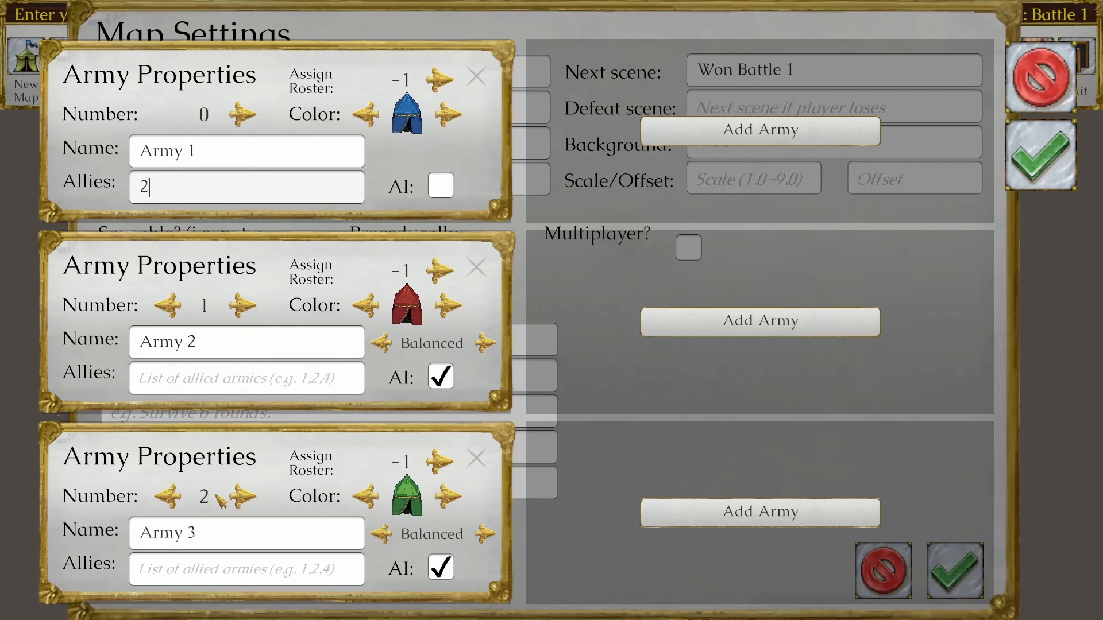
{"action": "left_click", "coordinate": [217, 568]}
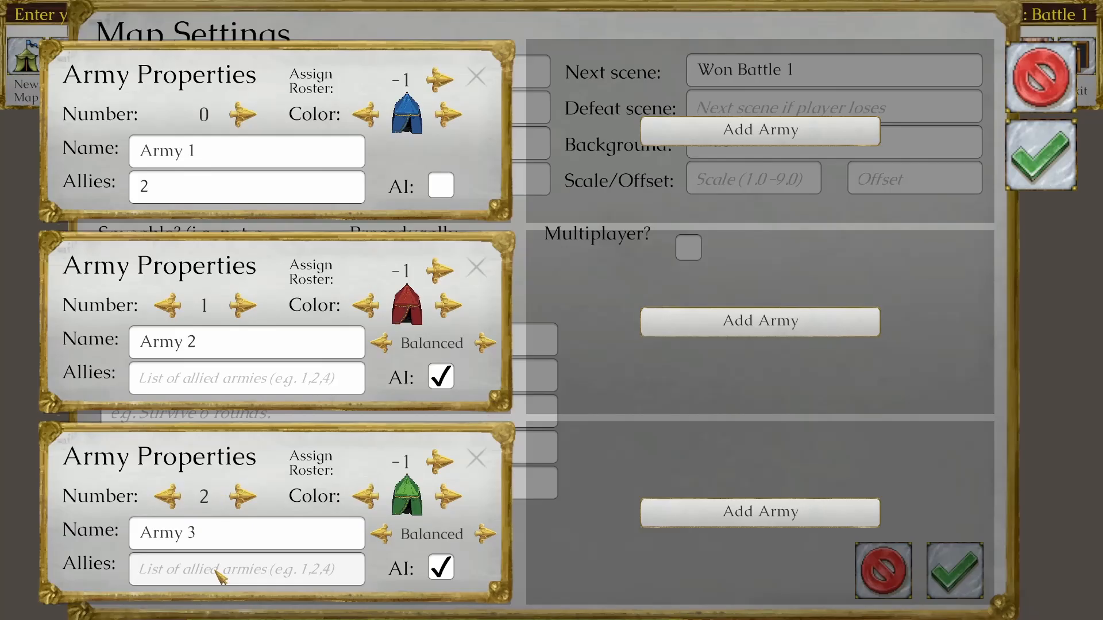
{"action": "type", "text": "0"}
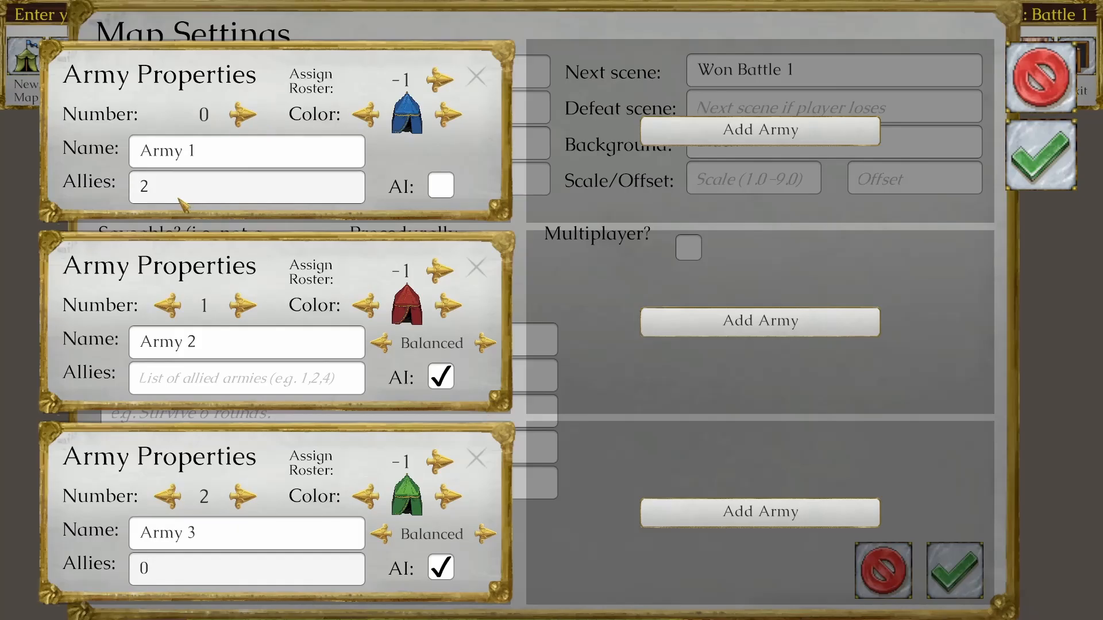
{"action": "left_click_drag", "start_coordinate": [177, 570], "coordinate": [99, 571]}
{"action": "left_click", "coordinate": [227, 187]}
{"action": "left_click", "coordinate": [197, 573]}
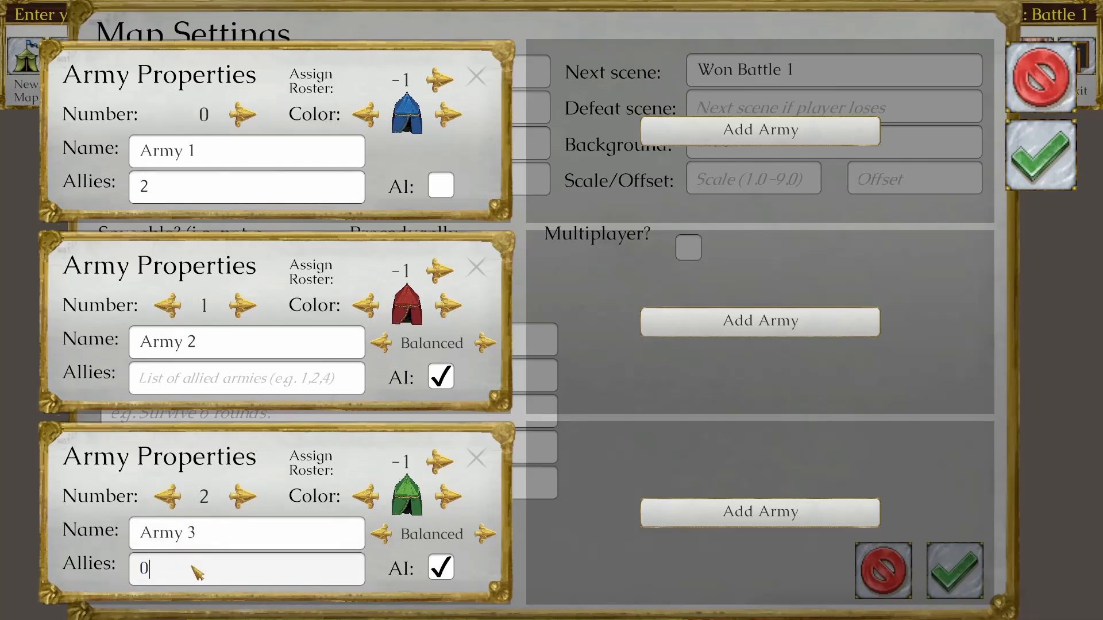
{"action": "key", "text": "BackSpace"}
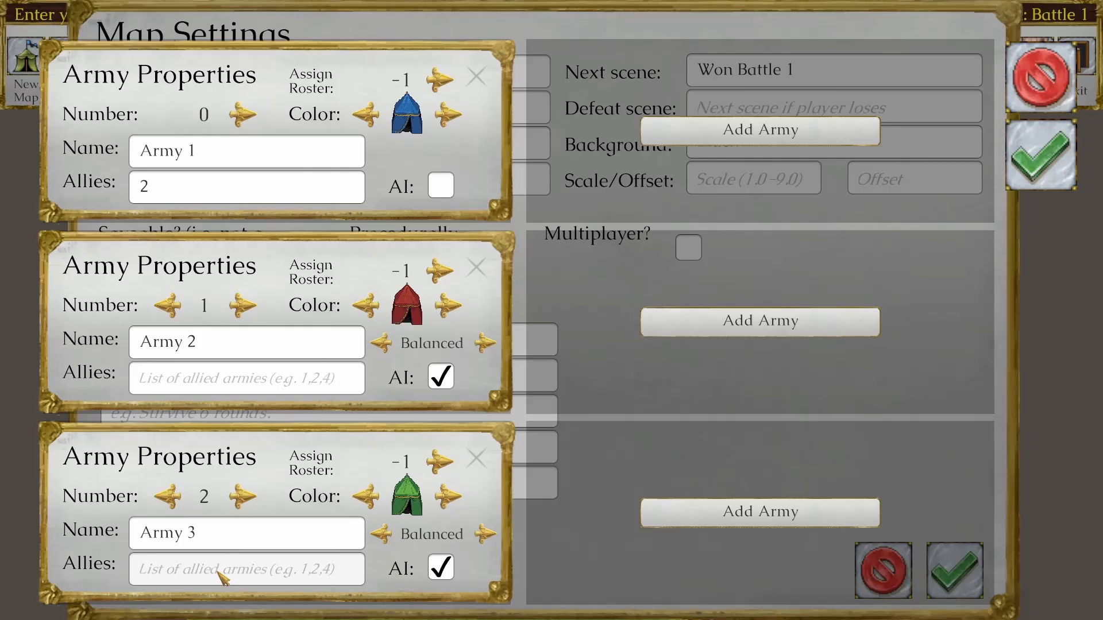
{"action": "type", "text": "0"}
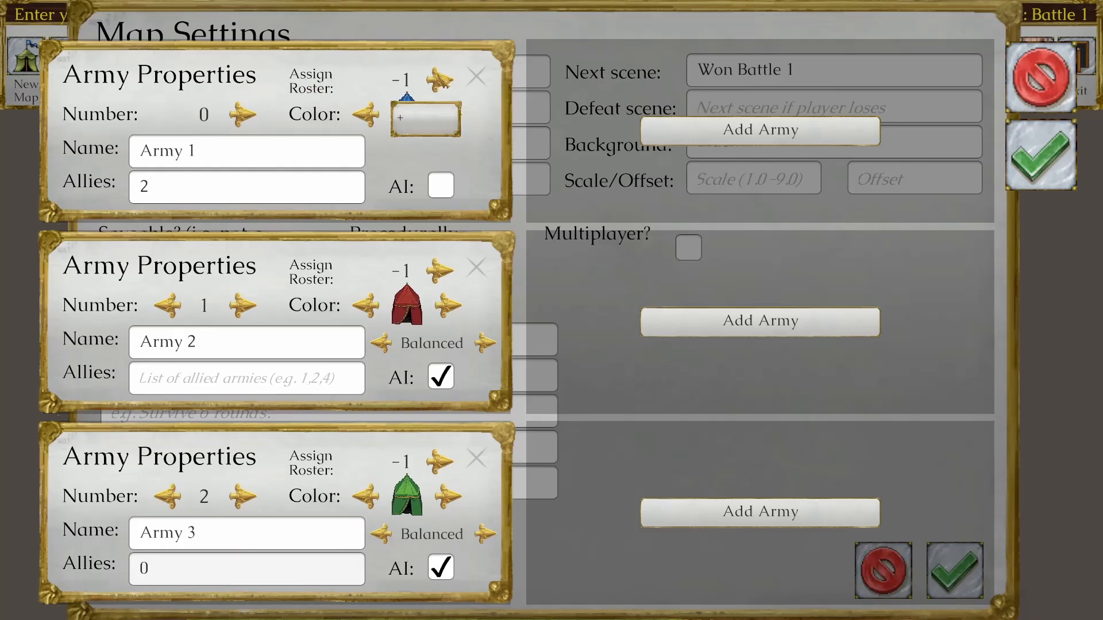
Step: Try assigning roster 1 to Army 1 and return its assigned roster to -1
{"action": "left_click", "coordinate": [439, 79]}
{"action": "left_click", "coordinate": [440, 79]}
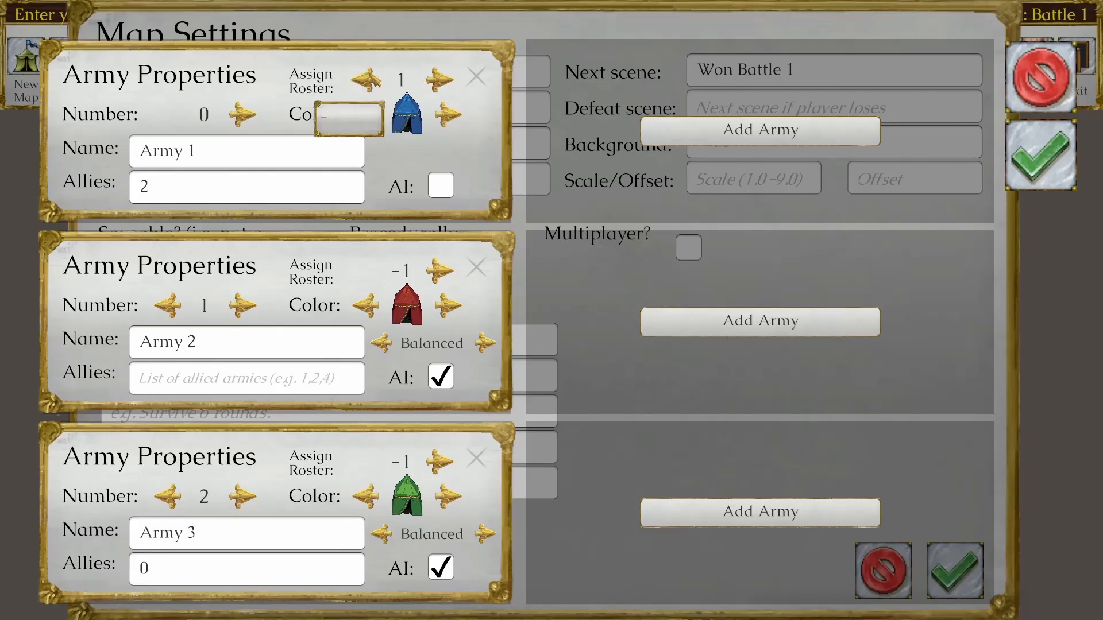
{"action": "left_click", "coordinate": [367, 79]}
{"action": "left_click", "coordinate": [367, 80]}
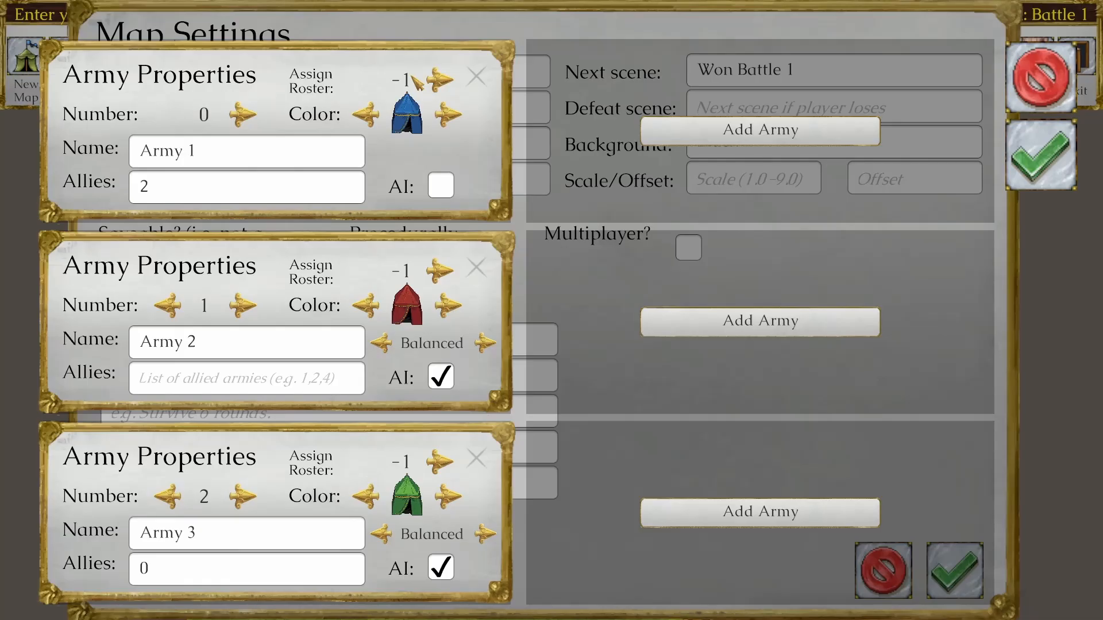
{"action": "left_click", "coordinate": [439, 81]}
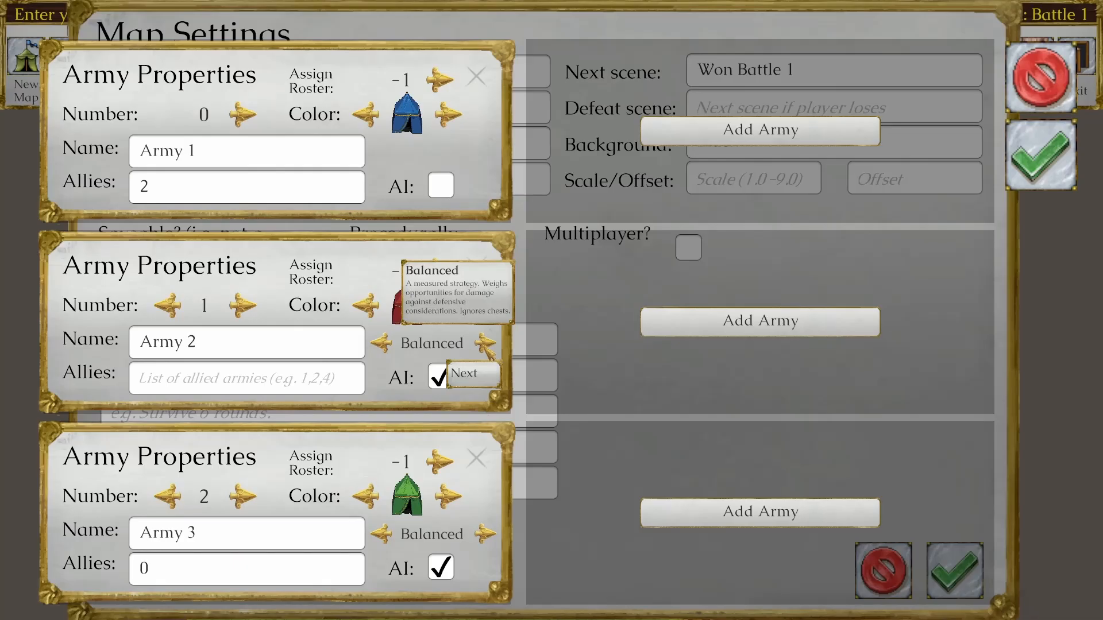
Step: Go through the AI strategies for Army 2, set it to "Arena" and apply the army properties
{"action": "left_click", "coordinate": [486, 347]}
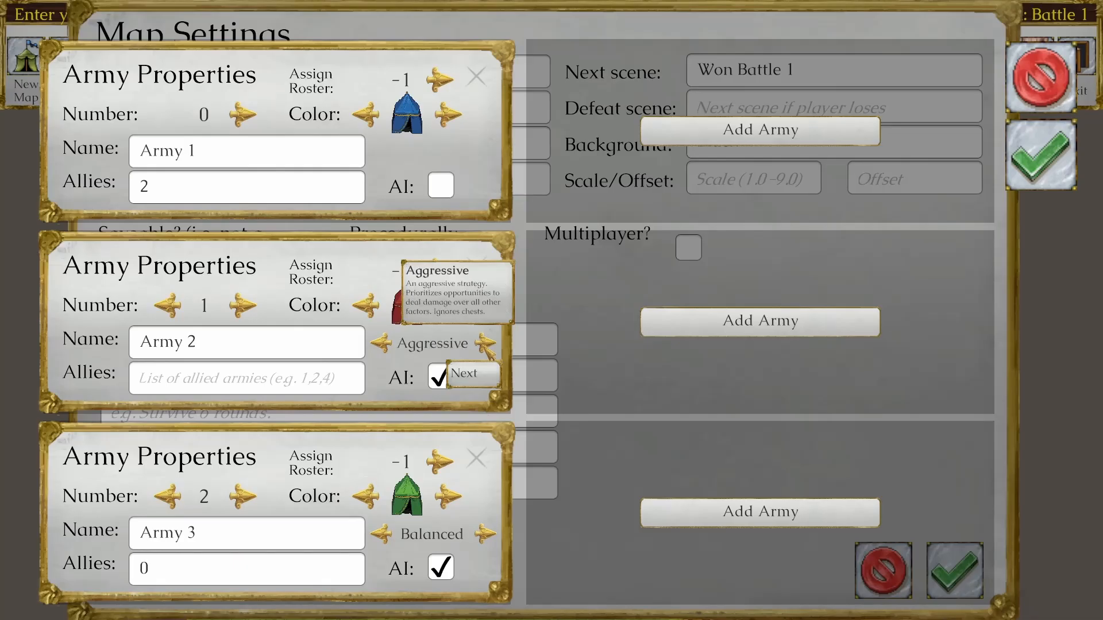
{"action": "left_click", "coordinate": [488, 347]}
{"action": "left_click", "coordinate": [487, 347]}
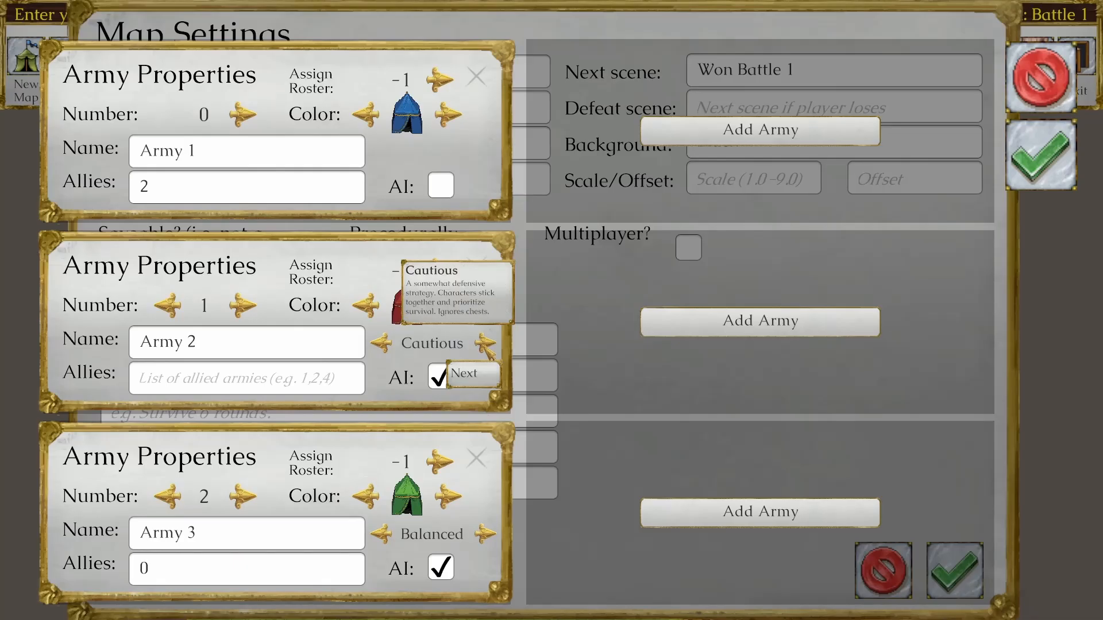
{"action": "left_click", "coordinate": [487, 347]}
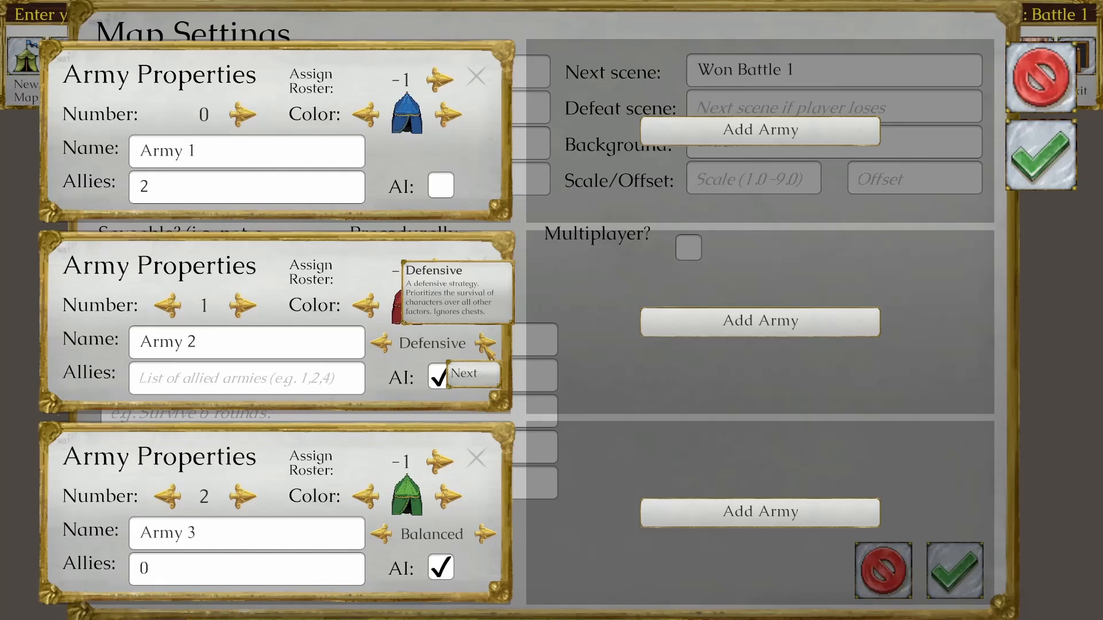
{"action": "left_click", "coordinate": [487, 347]}
{"action": "left_click", "coordinate": [487, 347]}
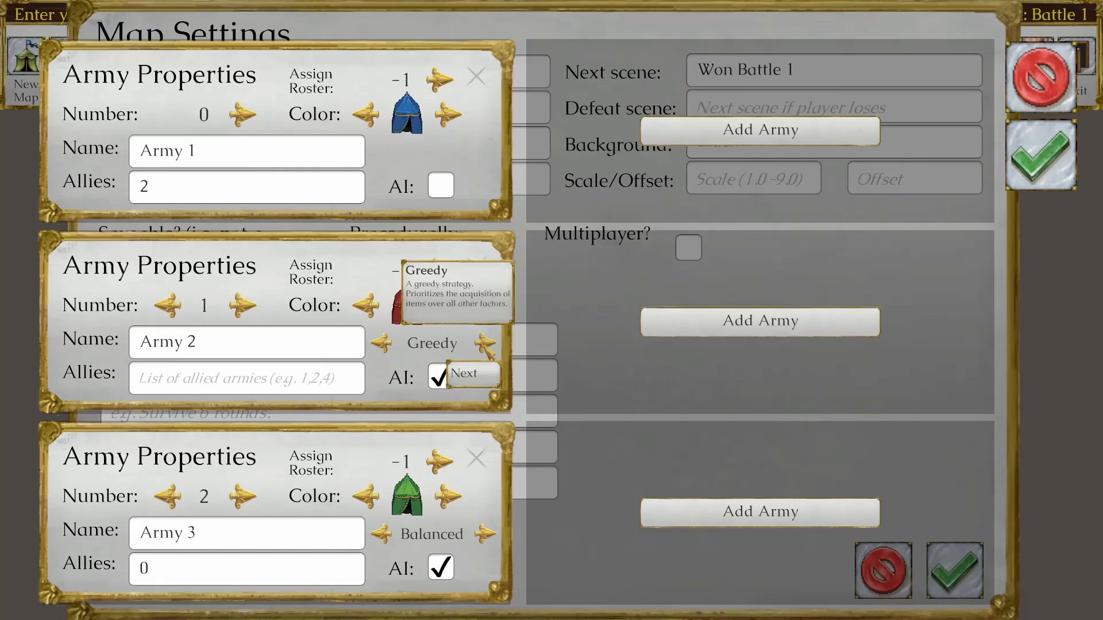
{"action": "left_click", "coordinate": [487, 347]}
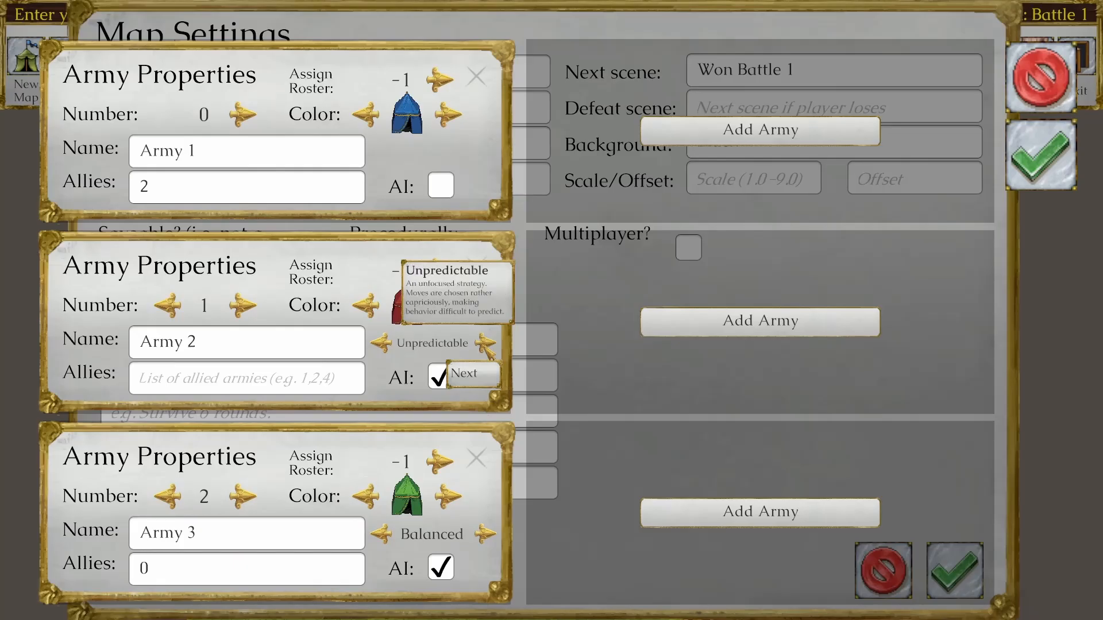
{"action": "left_click", "coordinate": [487, 347]}
{"action": "left_click", "coordinate": [487, 347]}
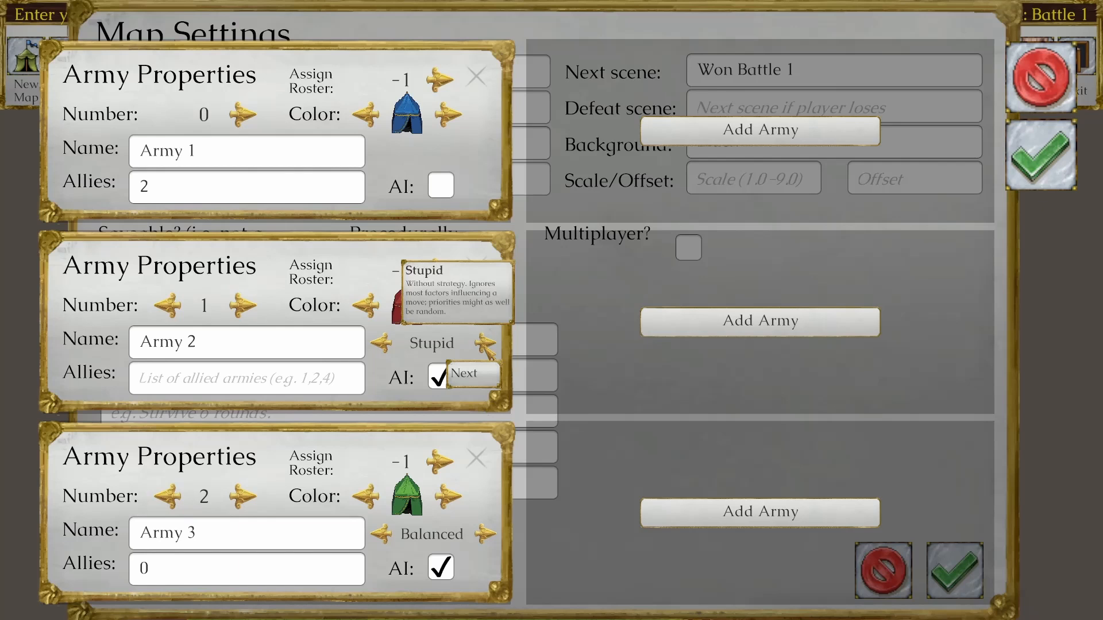
{"action": "left_click", "coordinate": [487, 346]}
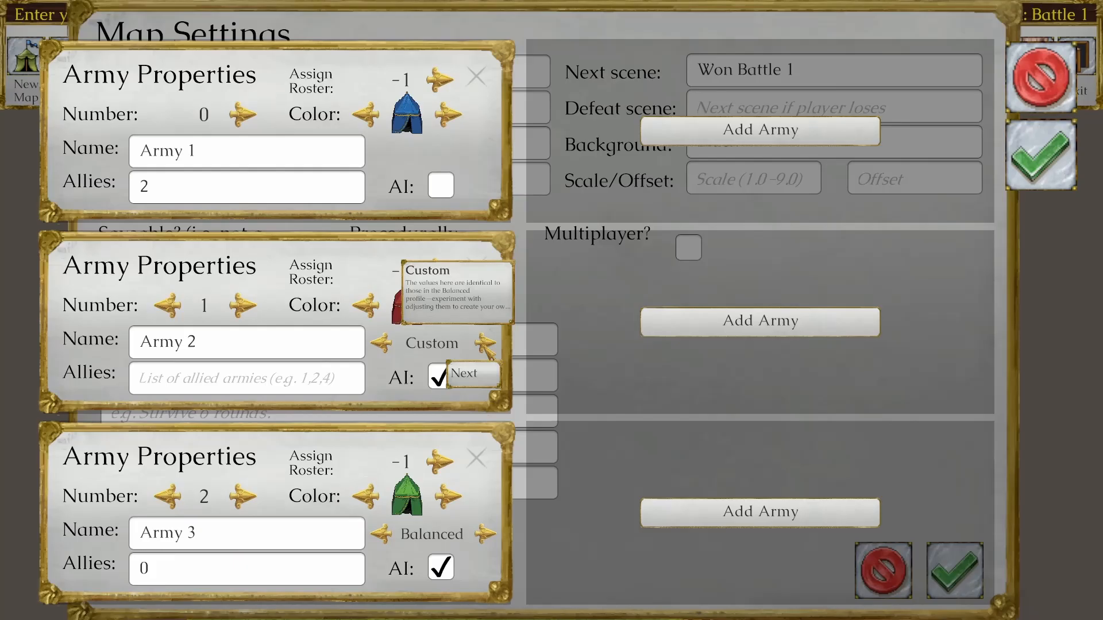
{"action": "left_click", "coordinate": [487, 347]}
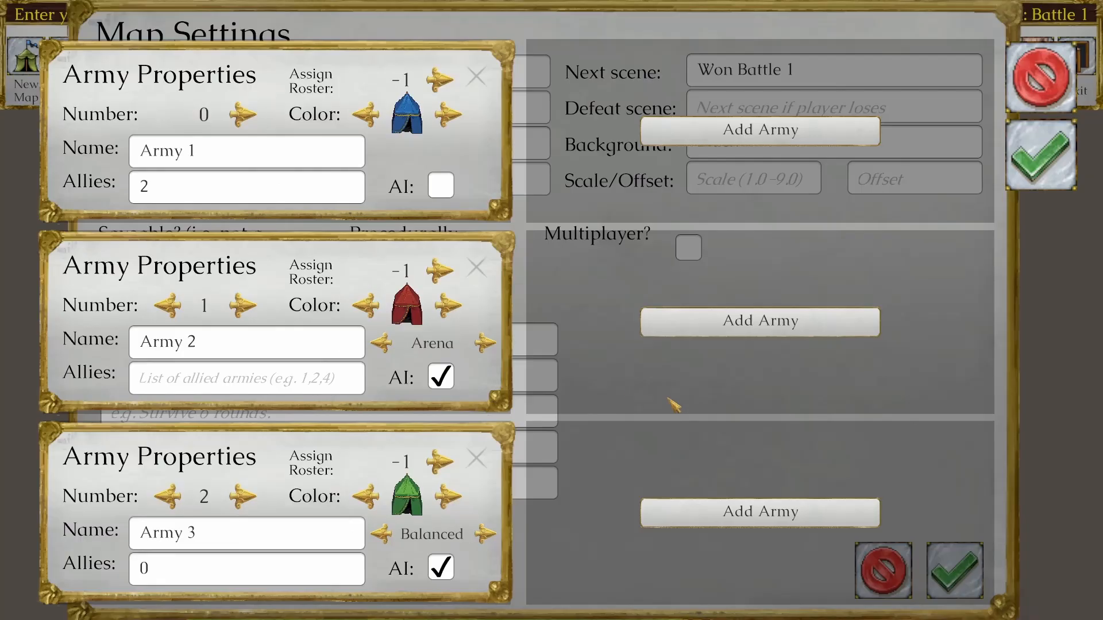
{"action": "left_click", "coordinate": [1049, 149]}
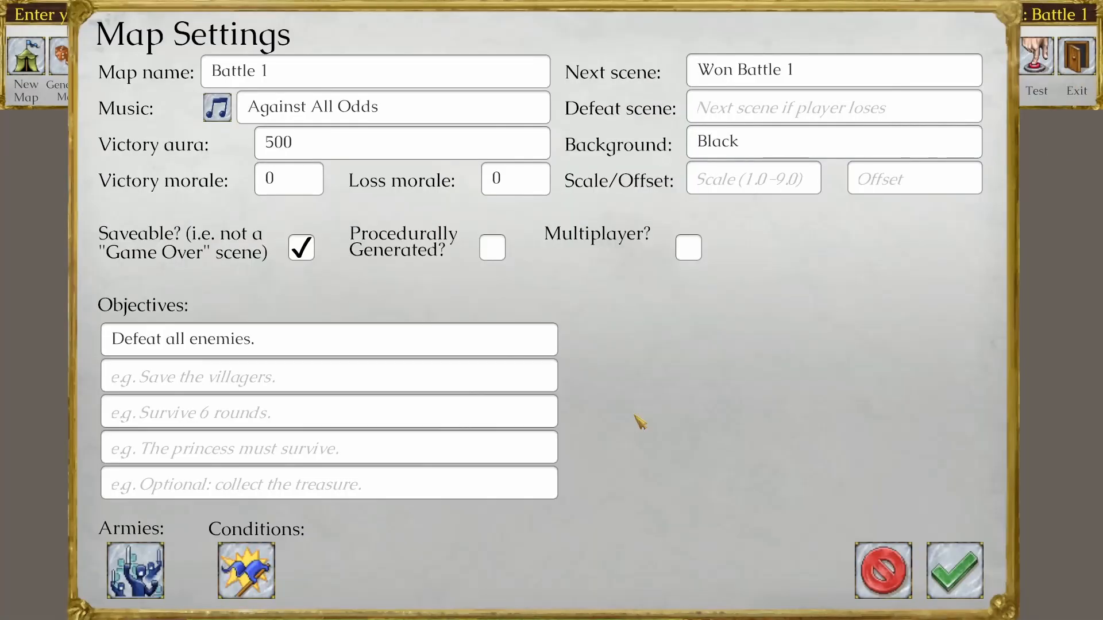
Step: Review the map's conditions, accept them and save the map settings
{"action": "left_click", "coordinate": [260, 568]}
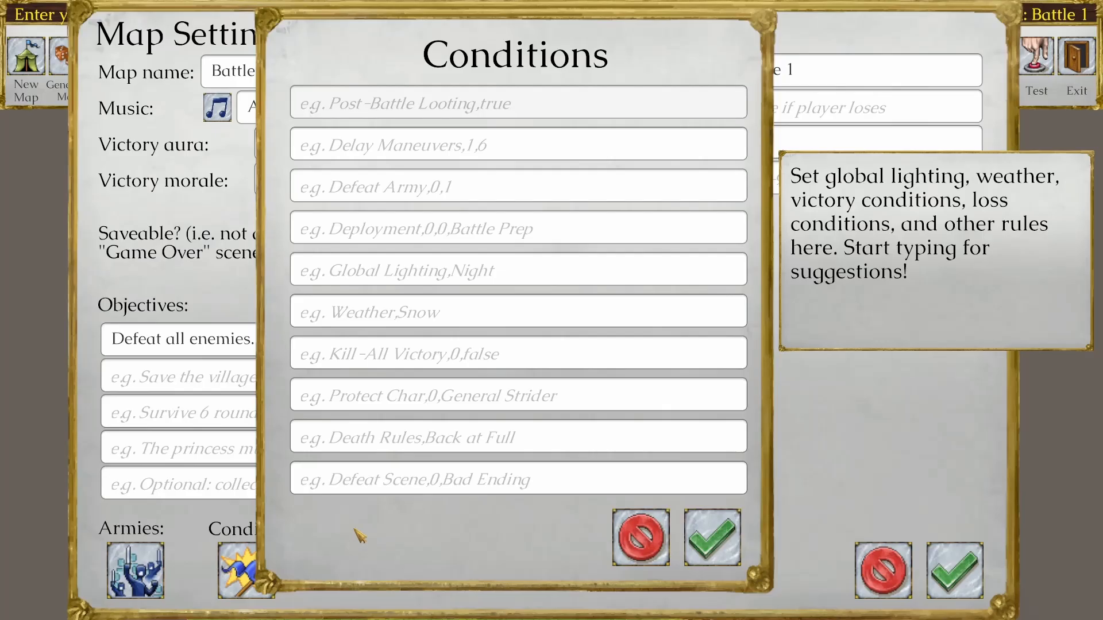
{"action": "left_click", "coordinate": [556, 243]}
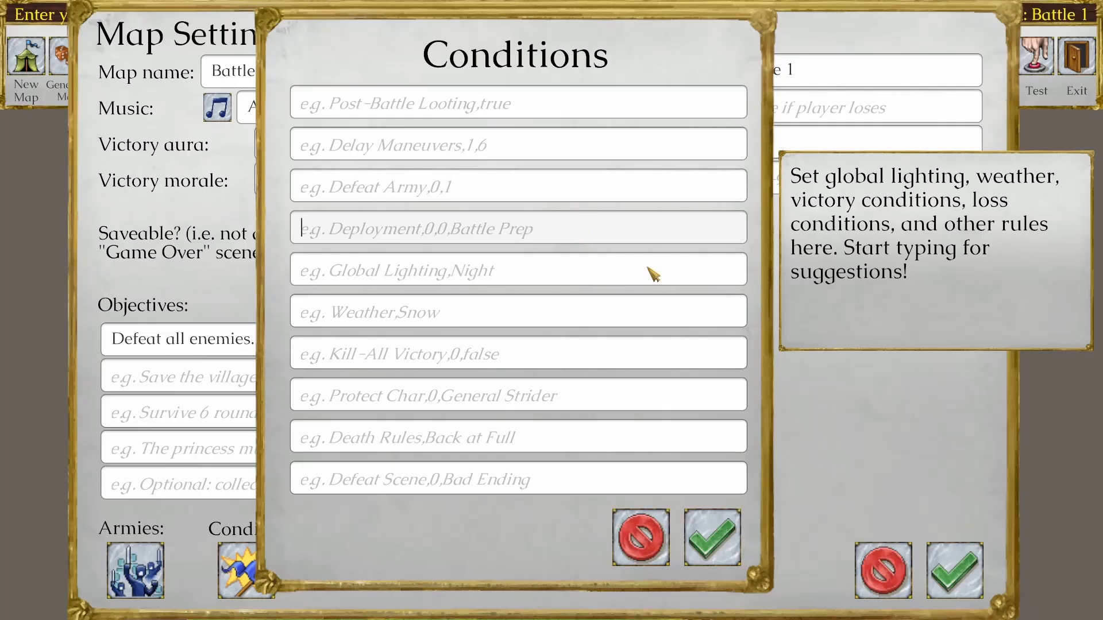
{"action": "left_click", "coordinate": [721, 543]}
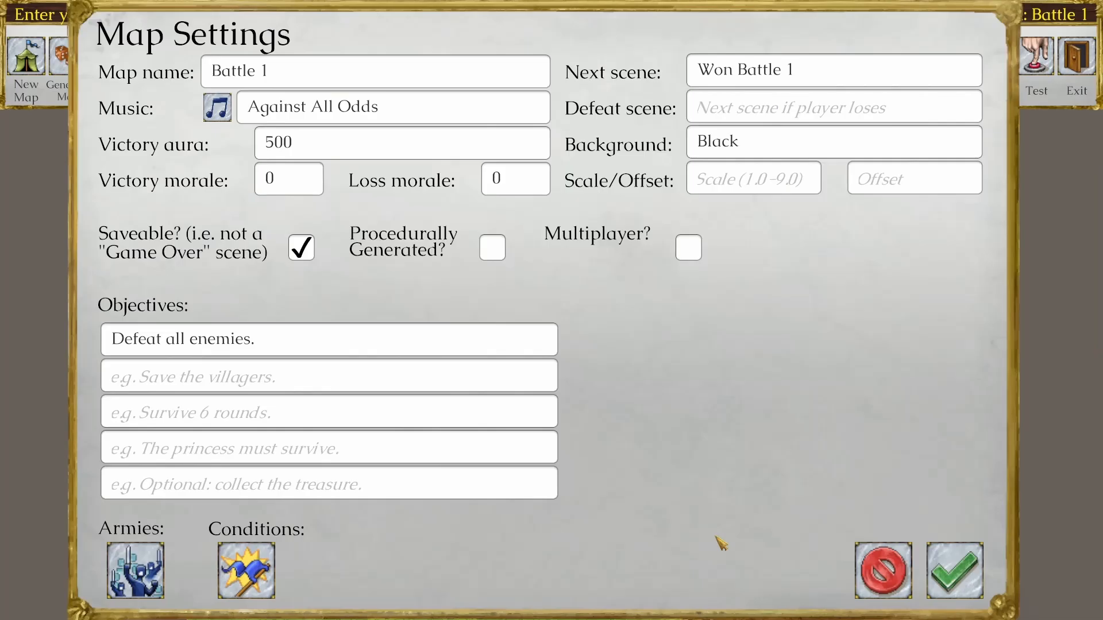
{"action": "left_click", "coordinate": [971, 569]}
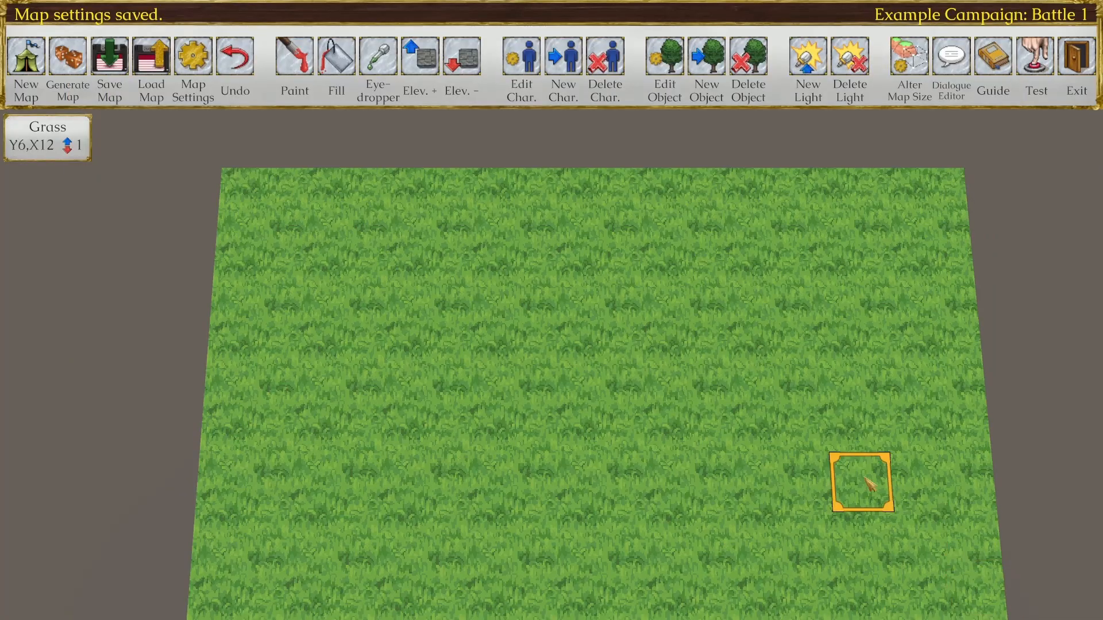
Step: Raise the terrain tiles in the map's far left corner to elevation 2, spanning rows Y0 to Y2
{"action": "left_click_drag", "start_coordinate": [864, 478], "coordinate": [796, 403]}
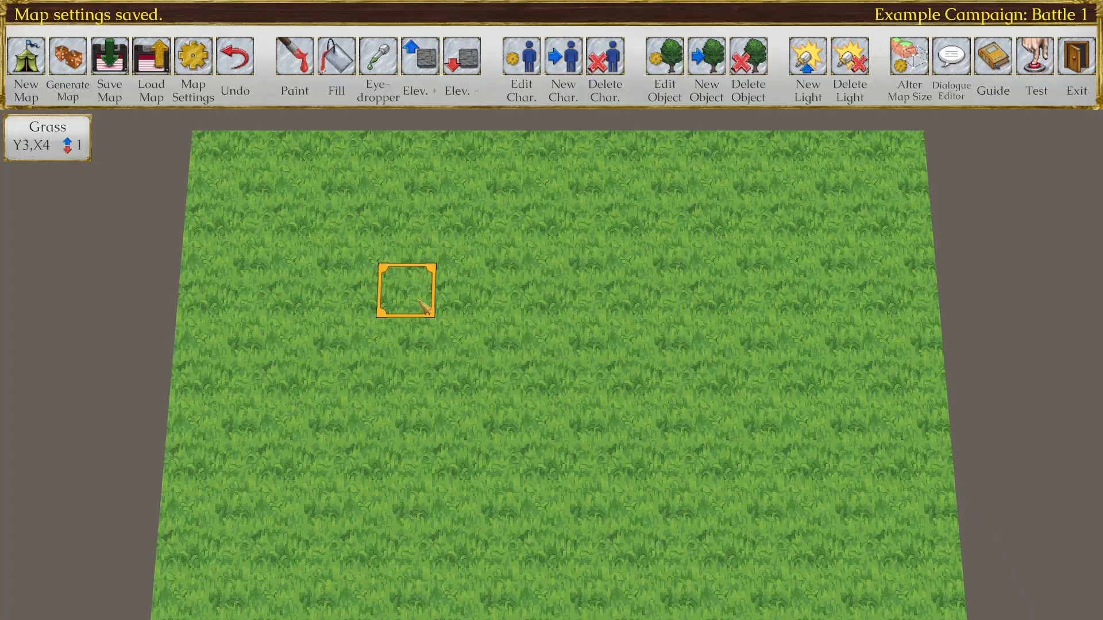
{"action": "left_click", "coordinate": [420, 57]}
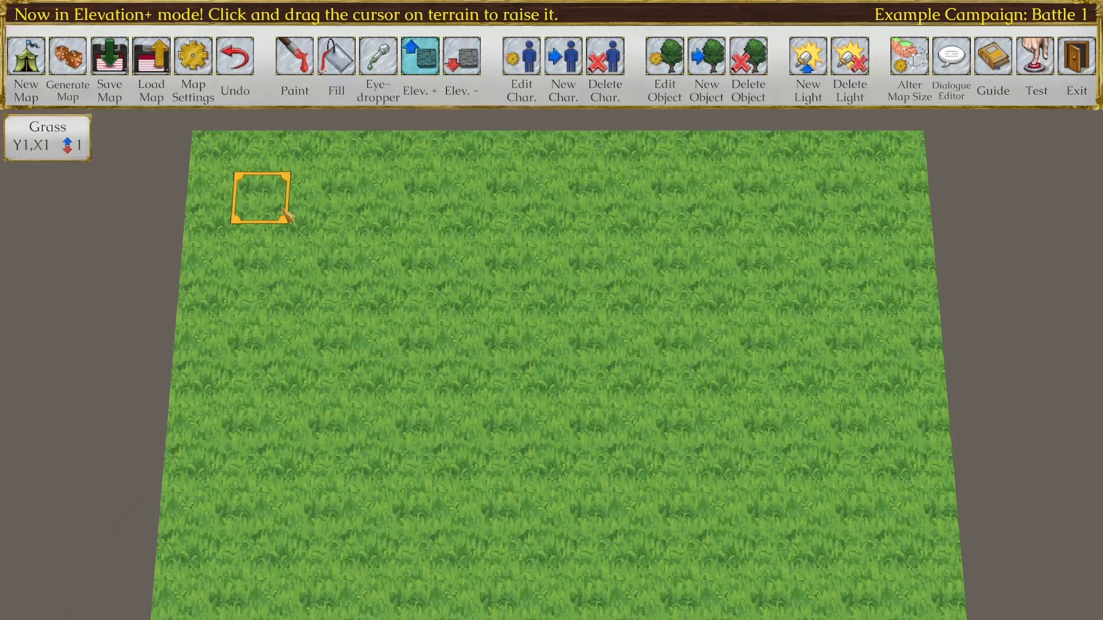
{"action": "mouse_move", "coordinate": [285, 215]}
{"action": "left_mouse_down"}
{"action": "mouse_move", "coordinate": [333, 214]}
{"action": "mouse_move", "coordinate": [311, 184]}
{"action": "mouse_move", "coordinate": [253, 167]}
{"action": "mouse_move", "coordinate": [222, 172]}
{"action": "mouse_move", "coordinate": [235, 242]}
{"action": "left_mouse_up"}
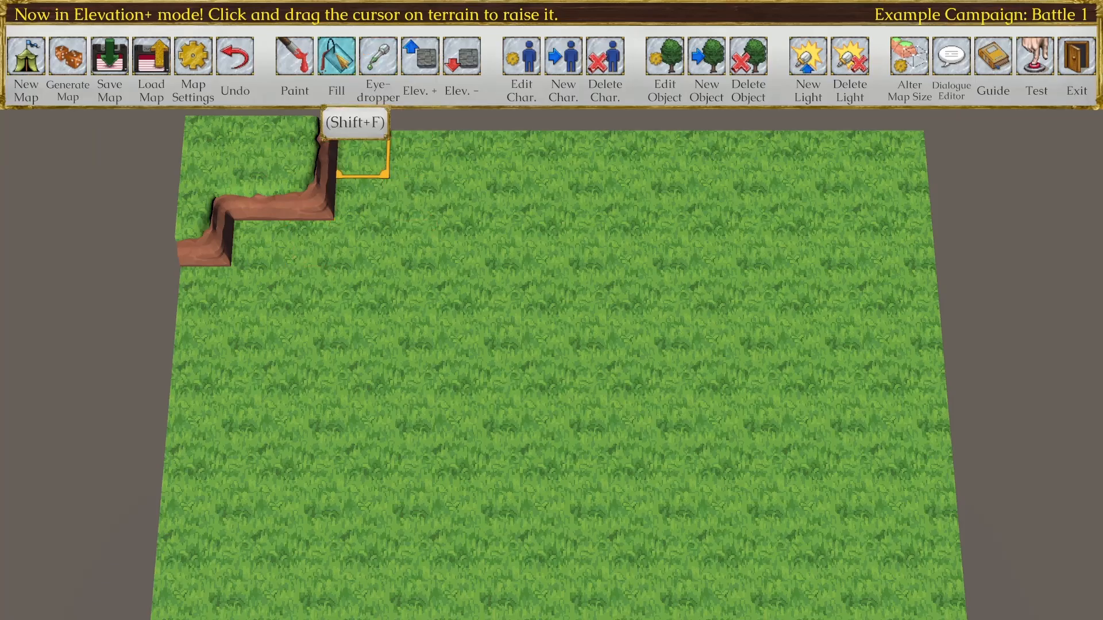
Step: Fill the whole map with Dirt terrain and paint the raised corner tiles with Grass
{"action": "left_click", "coordinate": [336, 57]}
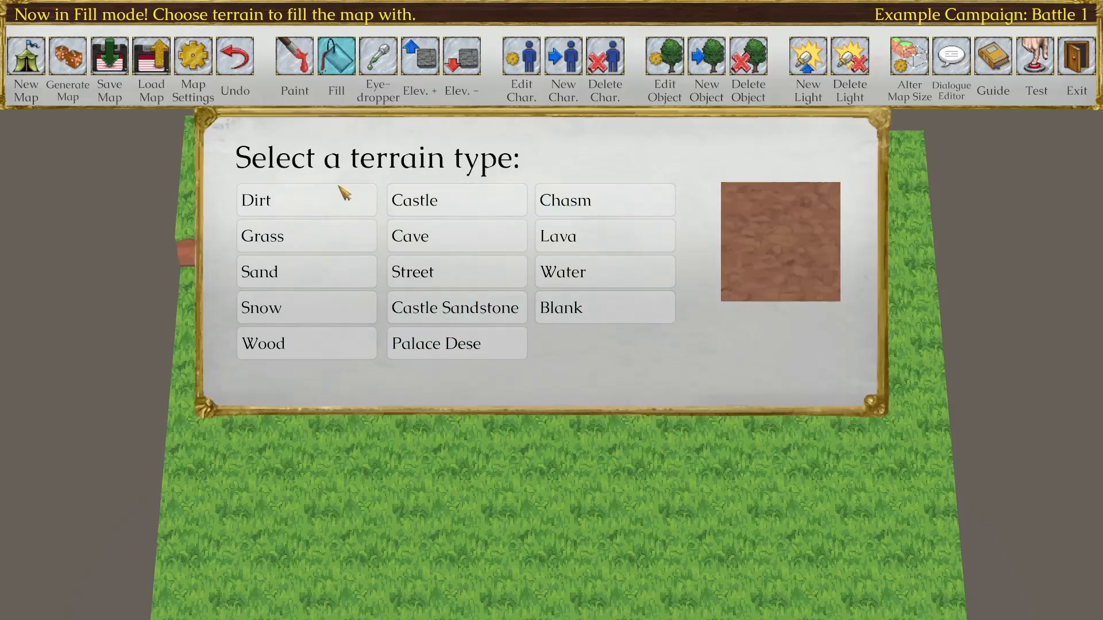
{"action": "left_click", "coordinate": [294, 206]}
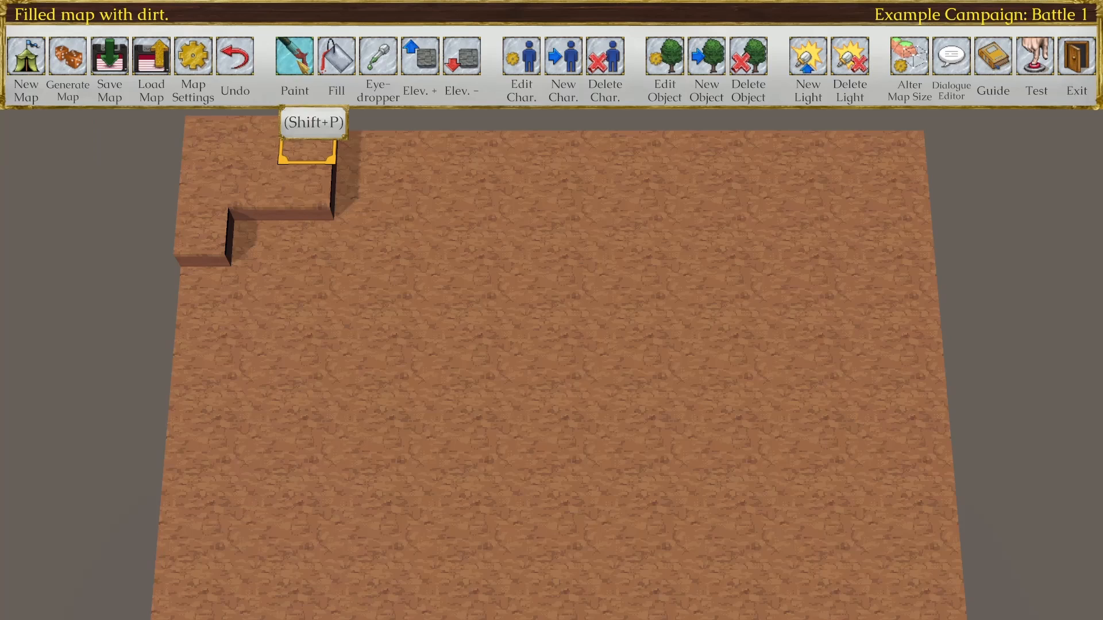
{"action": "left_click", "coordinate": [298, 64]}
{"action": "left_click", "coordinate": [305, 237]}
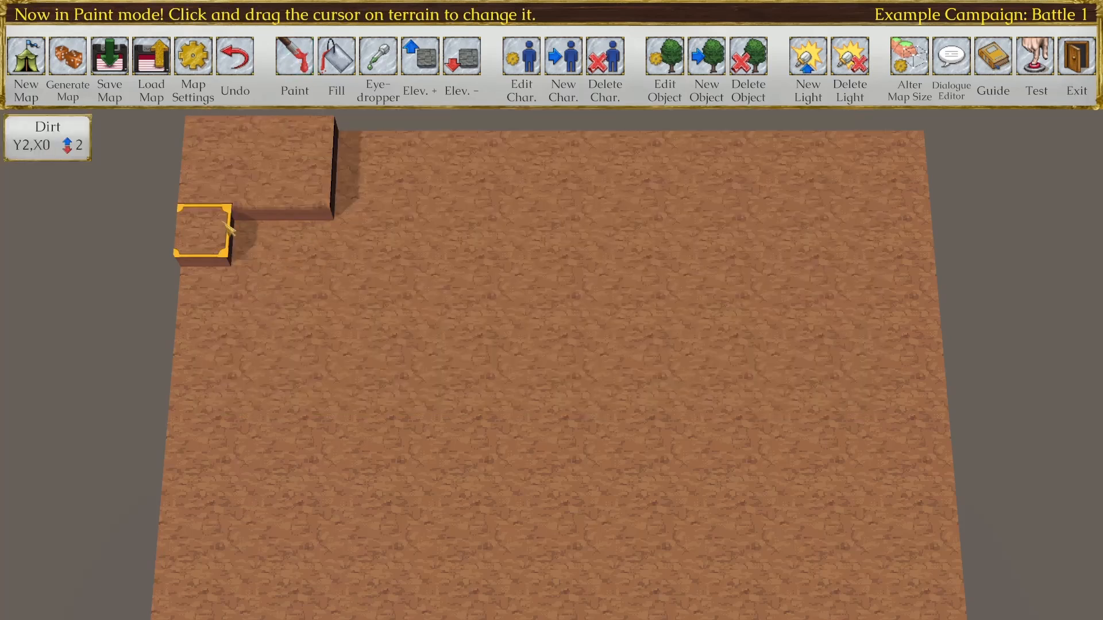
{"action": "mouse_move", "coordinate": [204, 236]}
{"action": "left_mouse_down"}
{"action": "mouse_move", "coordinate": [207, 181]}
{"action": "mouse_move", "coordinate": [322, 170]}
{"action": "mouse_move", "coordinate": [209, 138]}
{"action": "left_mouse_up"}
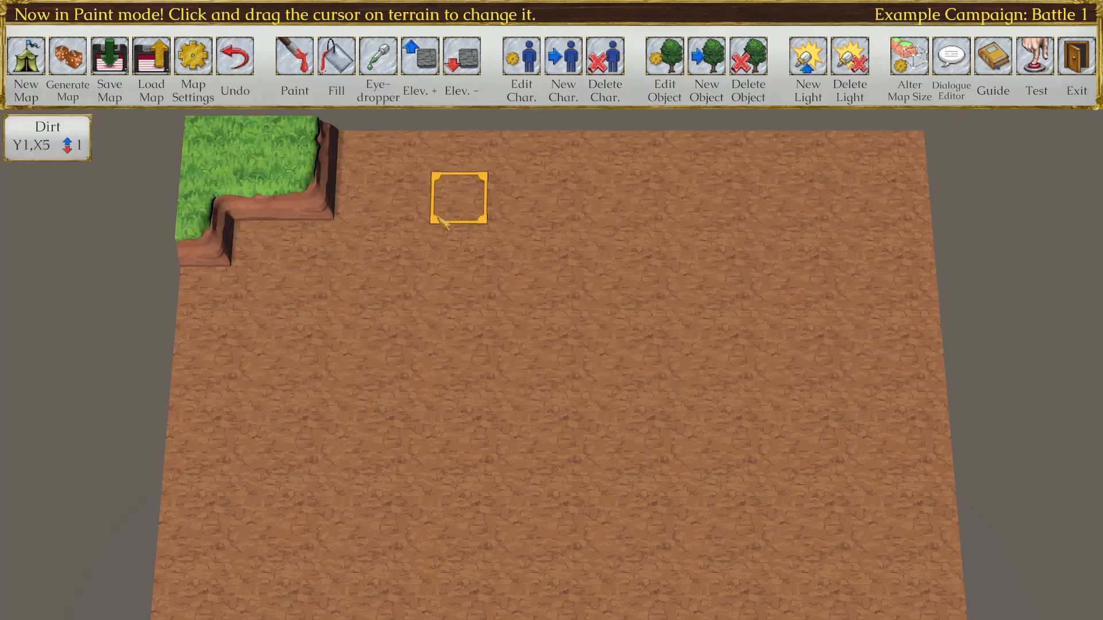
Step: Paint Grass across the middle and near side of the map, plus a small patch on the left edge, leaving irregular Dirt areas
{"action": "mouse_move", "coordinate": [555, 150]}
{"action": "left_mouse_down"}
{"action": "mouse_move", "coordinate": [458, 340]}
{"action": "mouse_move", "coordinate": [562, 340]}
{"action": "mouse_move", "coordinate": [534, 330]}
{"action": "mouse_move", "coordinate": [526, 267]}
{"action": "mouse_move", "coordinate": [673, 284]}
{"action": "mouse_move", "coordinate": [813, 150]}
{"action": "mouse_move", "coordinate": [675, 238]}
{"action": "mouse_move", "coordinate": [816, 248]}
{"action": "left_mouse_up"}
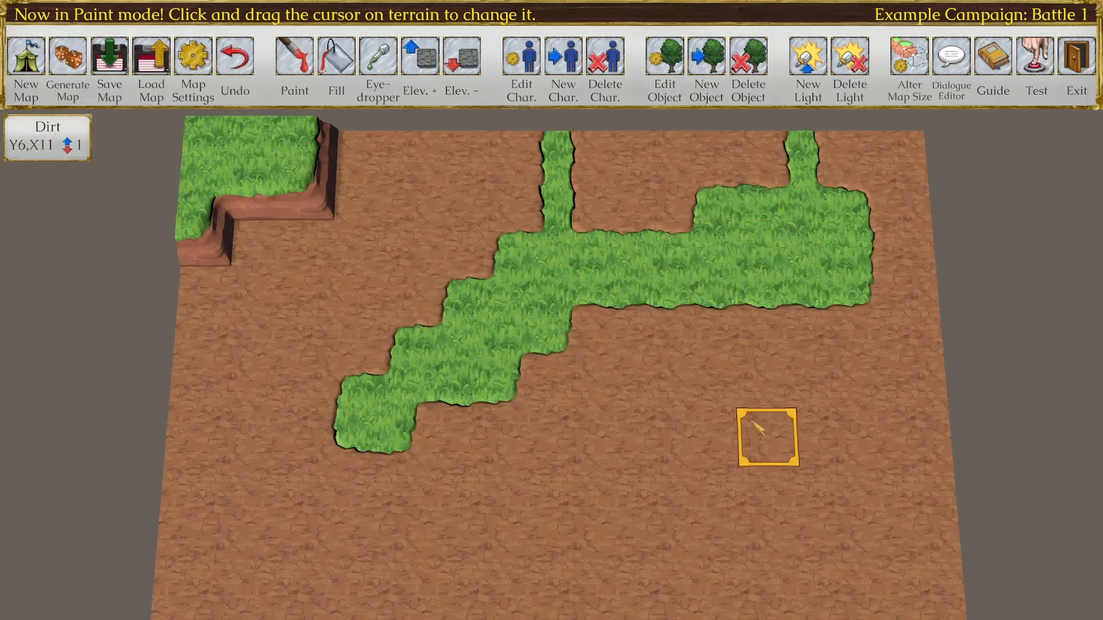
{"action": "middle_click_drag", "start_coordinate": [754, 422], "coordinate": [729, 381]}
{"action": "mouse_move", "coordinate": [698, 546]}
{"action": "left_mouse_down"}
{"action": "mouse_move", "coordinate": [902, 408]}
{"action": "mouse_move", "coordinate": [703, 557]}
{"action": "mouse_move", "coordinate": [700, 415]}
{"action": "mouse_move", "coordinate": [643, 301]}
{"action": "mouse_move", "coordinate": [698, 351]}
{"action": "mouse_move", "coordinate": [902, 397]}
{"action": "mouse_move", "coordinate": [862, 394]}
{"action": "left_mouse_up"}
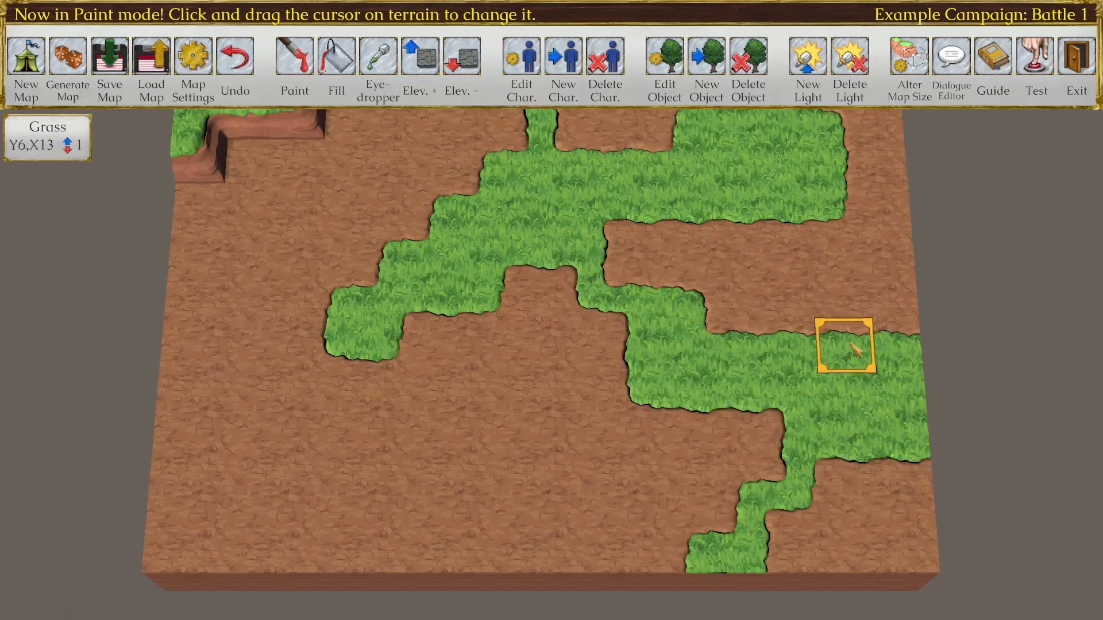
{"action": "left_click_drag", "start_coordinate": [839, 347], "coordinate": [640, 249]}
{"action": "mouse_move", "coordinate": [471, 397]}
{"action": "left_mouse_down"}
{"action": "mouse_move", "coordinate": [329, 492]}
{"action": "mouse_move", "coordinate": [381, 546]}
{"action": "mouse_move", "coordinate": [541, 546]}
{"action": "mouse_move", "coordinate": [402, 476]}
{"action": "mouse_move", "coordinate": [282, 489]}
{"action": "mouse_move", "coordinate": [331, 534]}
{"action": "mouse_move", "coordinate": [386, 441]}
{"action": "mouse_move", "coordinate": [397, 347]}
{"action": "left_mouse_up"}
{"action": "key", "text": "w"}
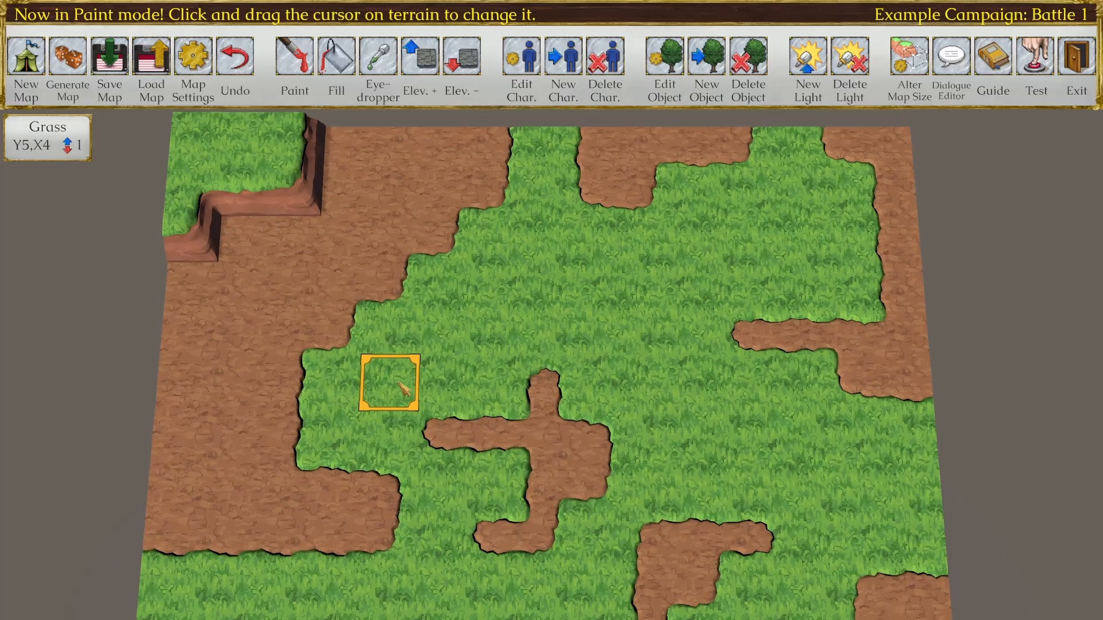
{"action": "left_click_drag", "start_coordinate": [184, 336], "coordinate": [180, 381]}
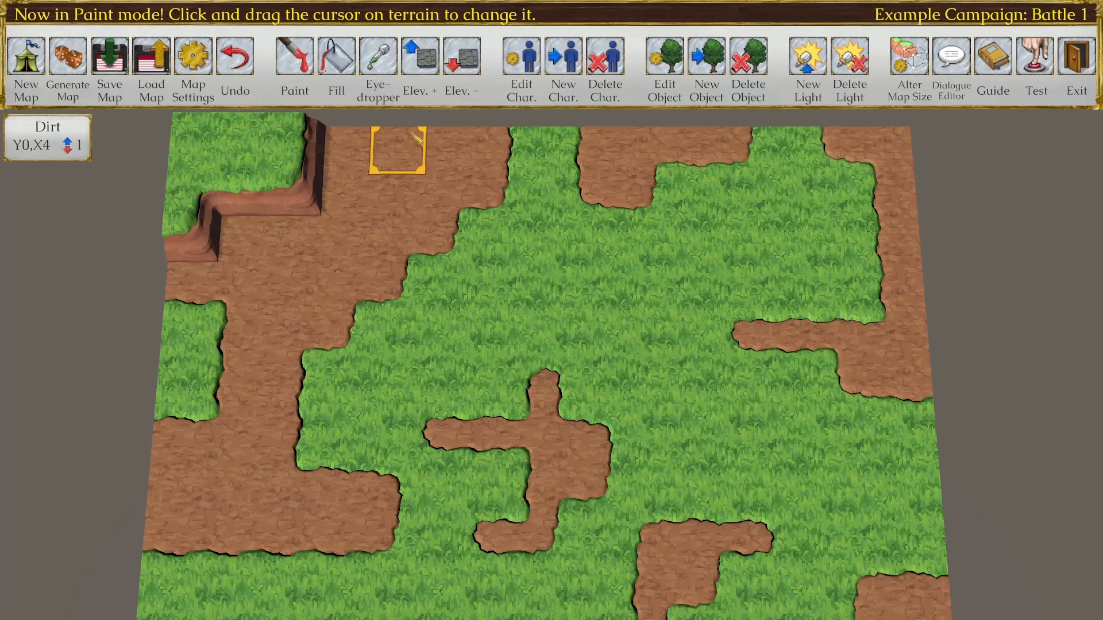
Step: Sample Dirt and Grass from the map to extend the dirt path to row Y3 and break up the dirt near the right edge
{"action": "left_click", "coordinate": [387, 64]}
{"action": "left_click", "coordinate": [392, 172]}
{"action": "mouse_move", "coordinate": [597, 284]}
{"action": "left_mouse_down"}
{"action": "mouse_move", "coordinate": [647, 283]}
{"action": "mouse_move", "coordinate": [645, 236]}
{"action": "mouse_move", "coordinate": [695, 280]}
{"action": "left_mouse_up"}
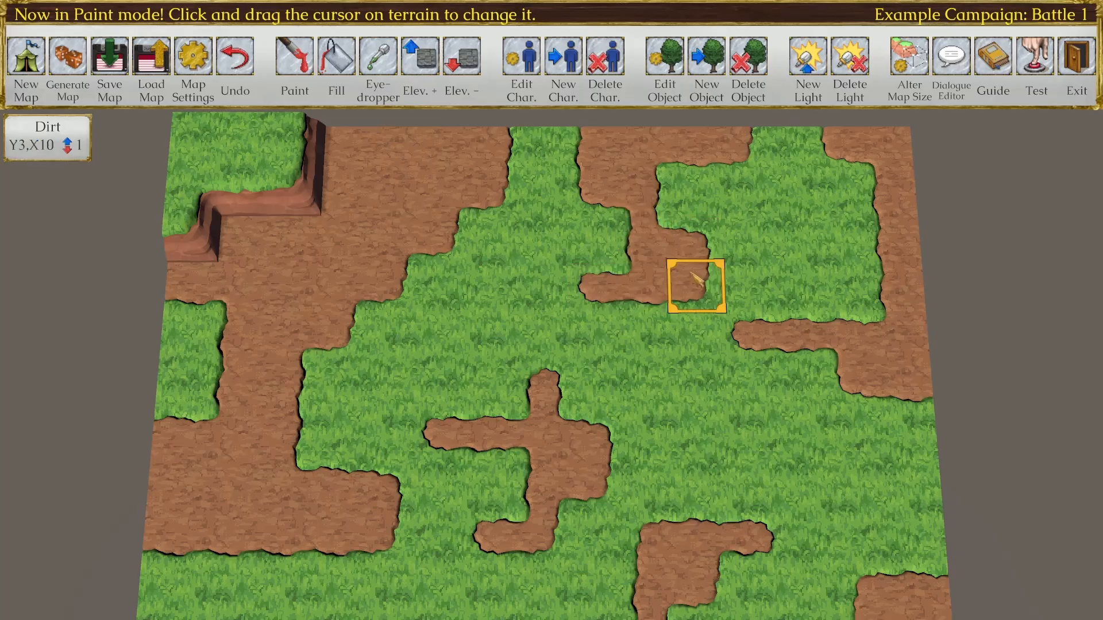
{"action": "left_click", "coordinate": [860, 232]}
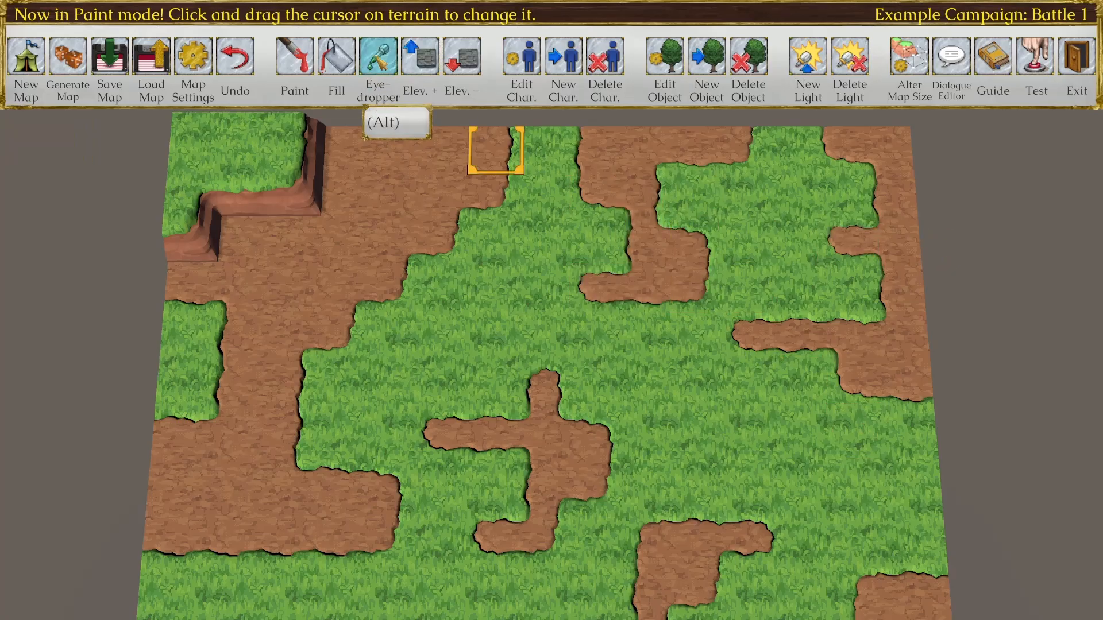
{"action": "left_click", "coordinate": [748, 336]}
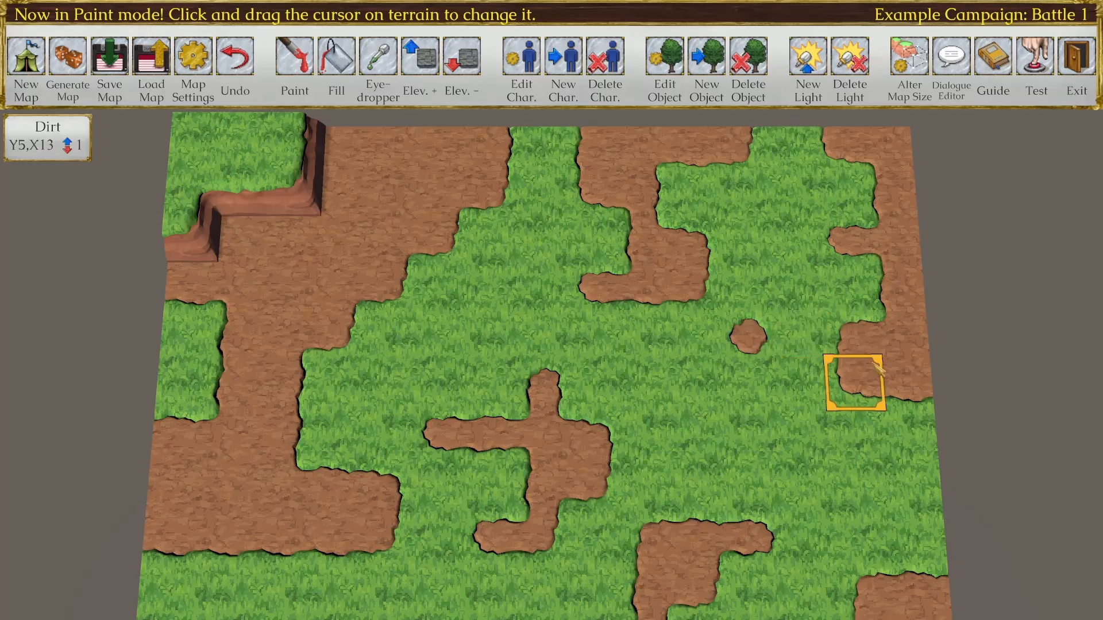
{"action": "left_click", "coordinate": [908, 353]}
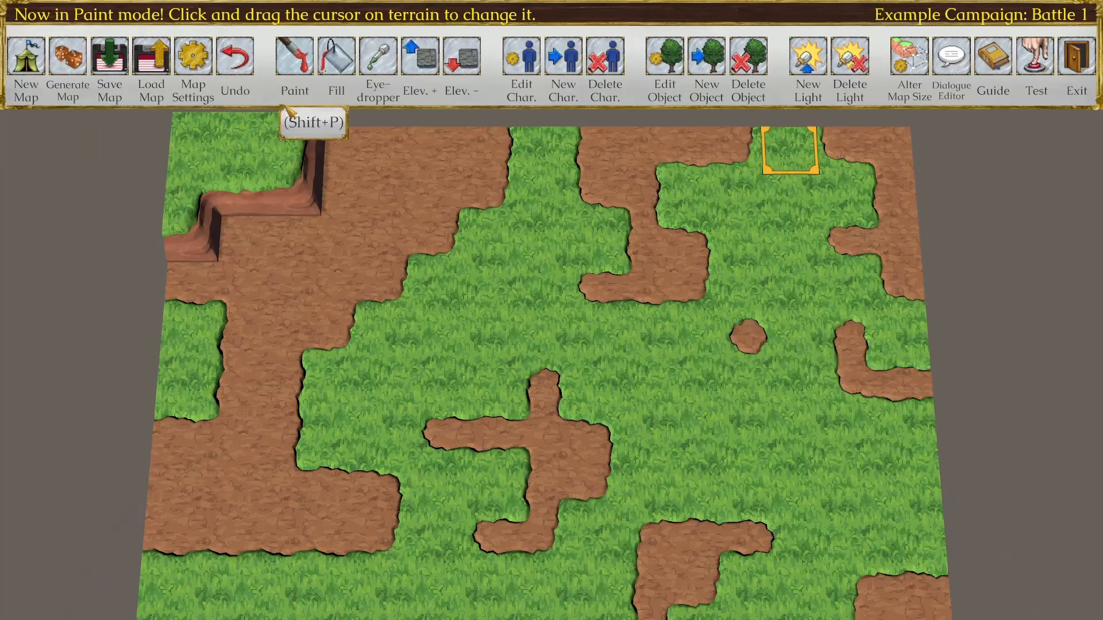
Step: Paint Water along the map's right edge over rows Y0 to Y5 and as a pond at the near edge over rows Y8 to Y10
{"action": "left_click", "coordinate": [296, 69]}
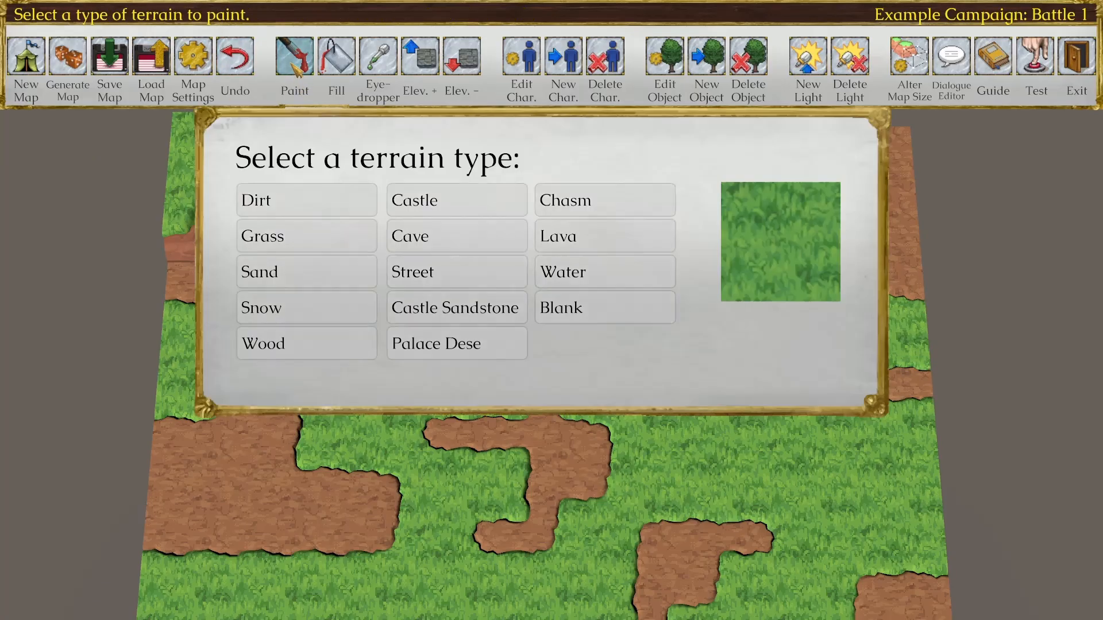
{"action": "left_click", "coordinate": [631, 281]}
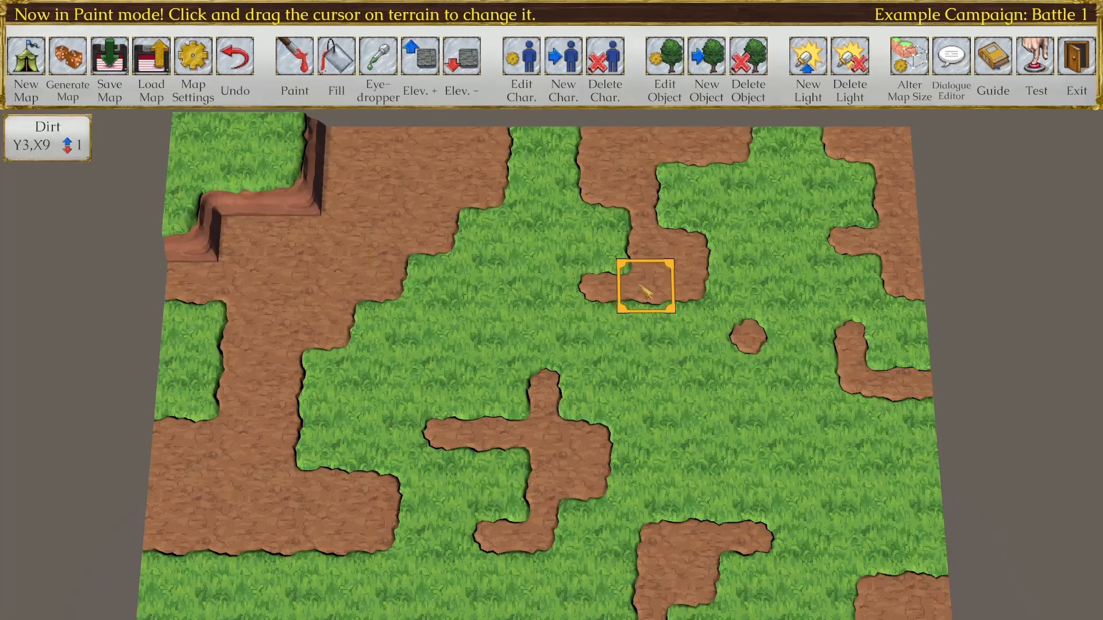
{"action": "mouse_move", "coordinate": [907, 376]}
{"action": "left_mouse_down"}
{"action": "mouse_move", "coordinate": [870, 365]}
{"action": "mouse_move", "coordinate": [903, 334]}
{"action": "left_mouse_up"}
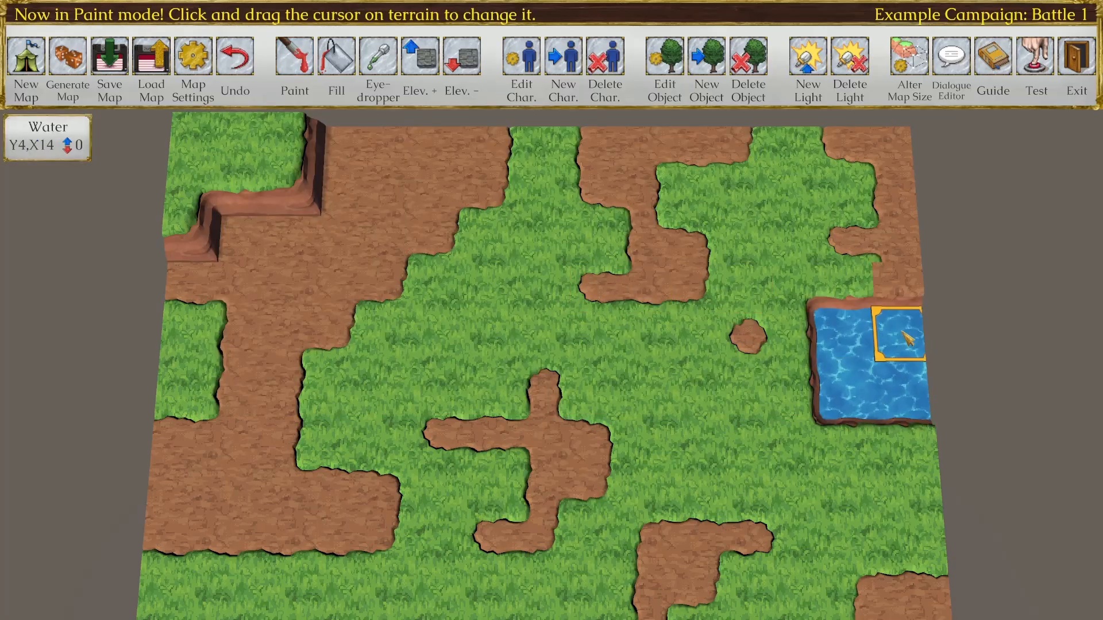
{"action": "left_click_drag", "start_coordinate": [871, 246], "coordinate": [873, 180]}
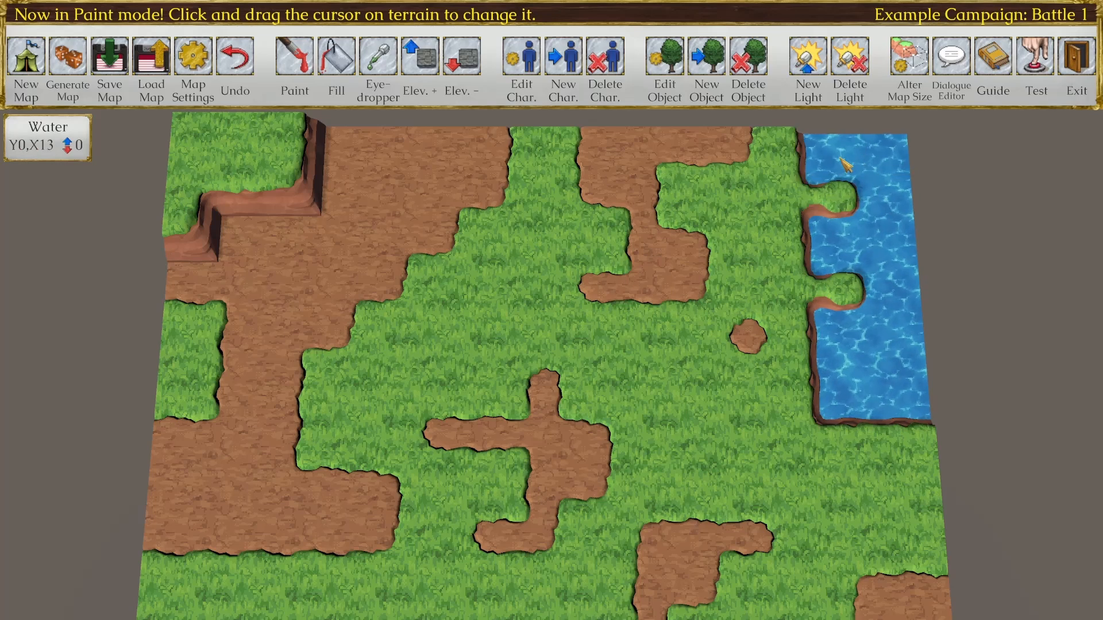
{"action": "key", "text": "s"}
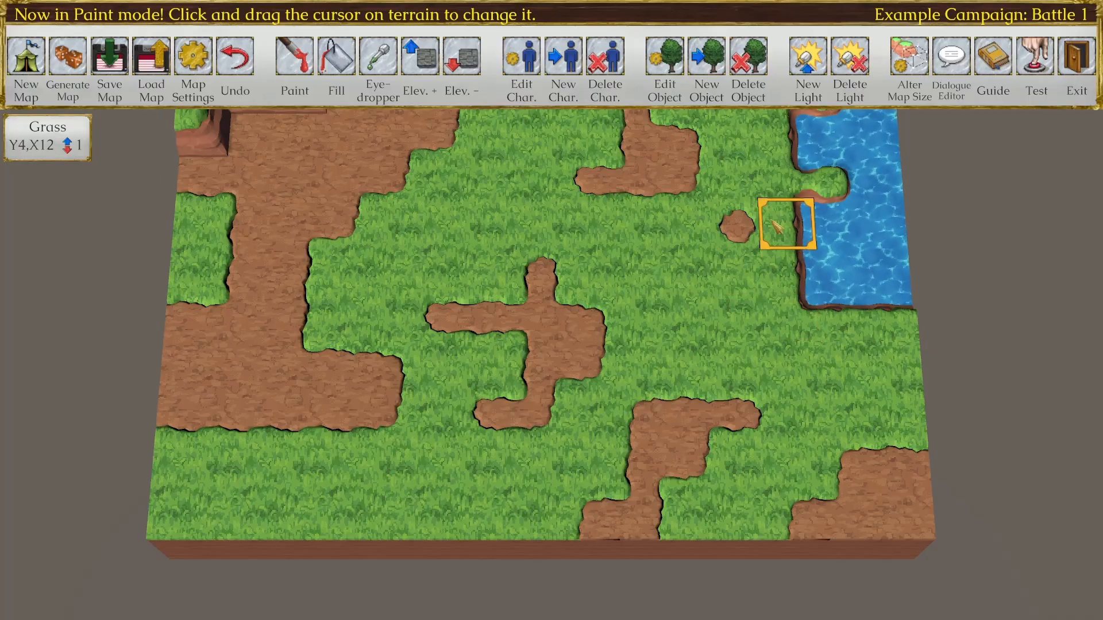
{"action": "key", "text": "w"}
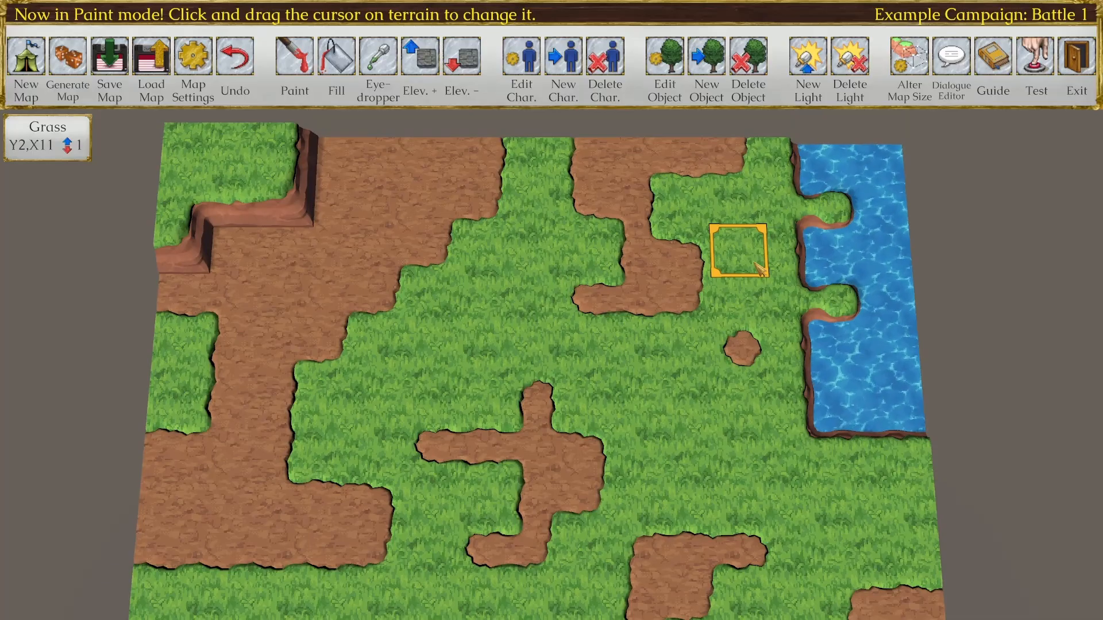
{"action": "key", "text": "s"}
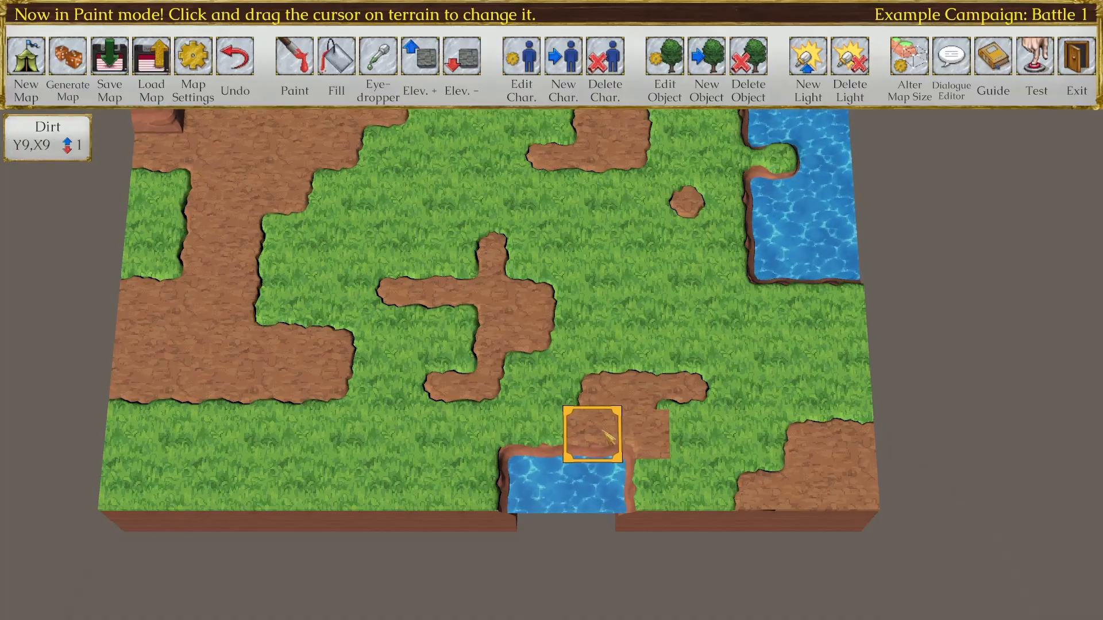
{"action": "left_click", "coordinate": [609, 399]}
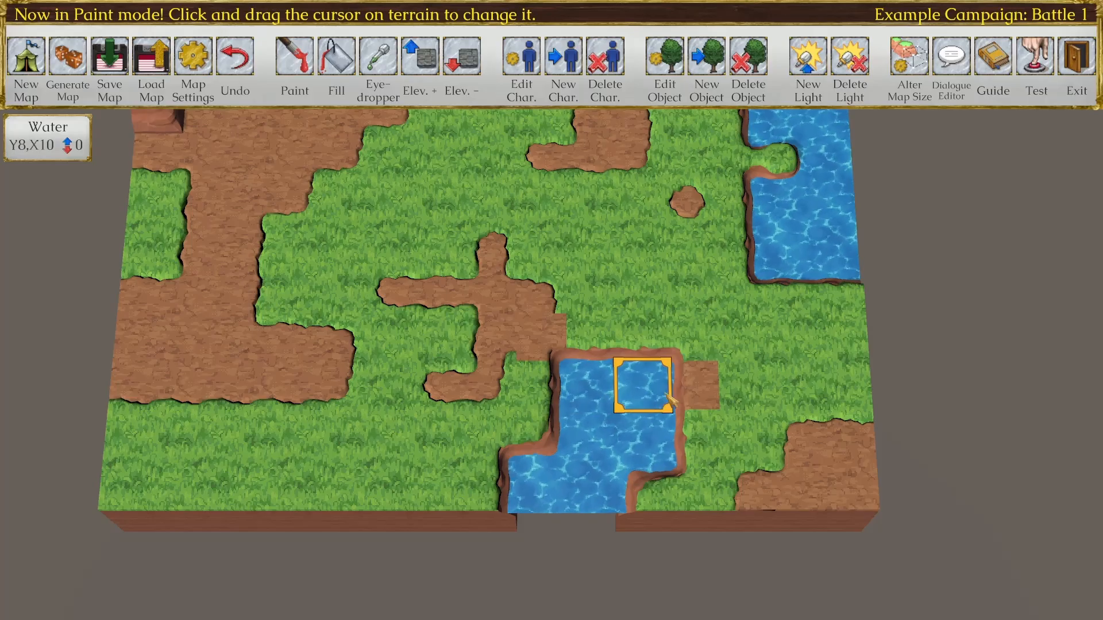
{"action": "left_click", "coordinate": [698, 385]}
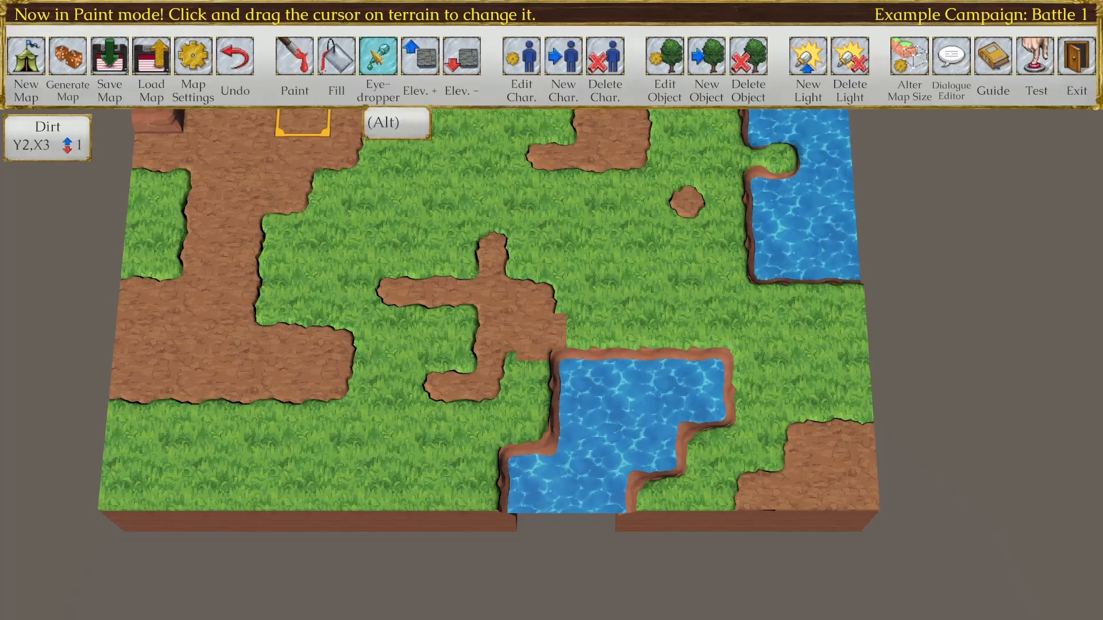
Step: Sample Grass and paint it over the leftover dirt tiles in row Y7 beside the near-edge pond
{"action": "left_click", "coordinate": [378, 56]}
{"action": "left_click", "coordinate": [589, 335]}
{"action": "left_click", "coordinate": [540, 334]}
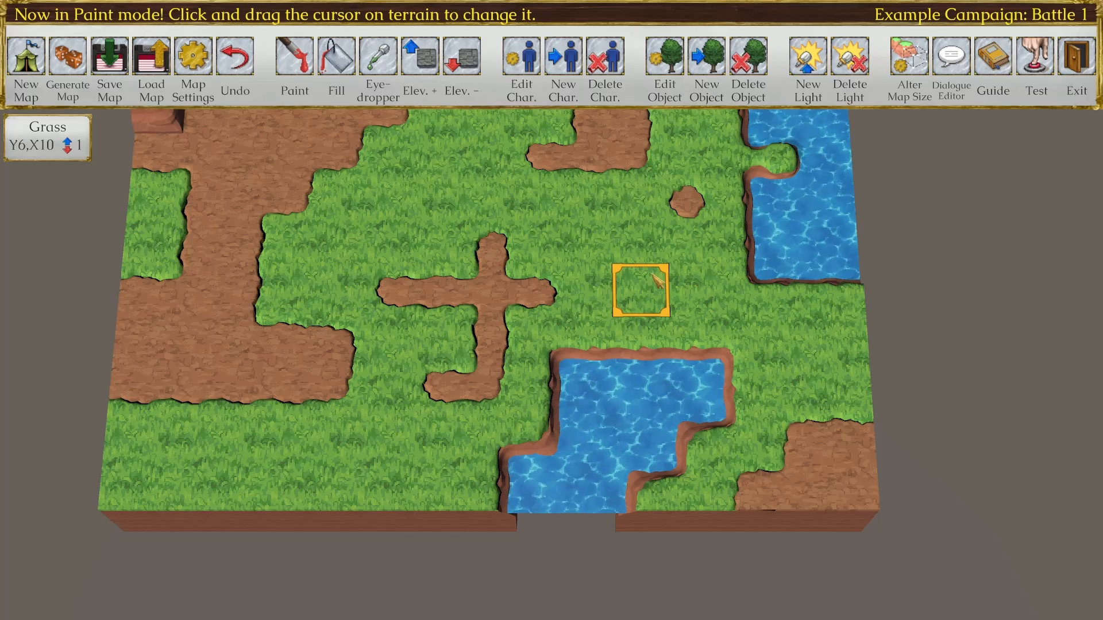
{"action": "key", "text": "Up"}
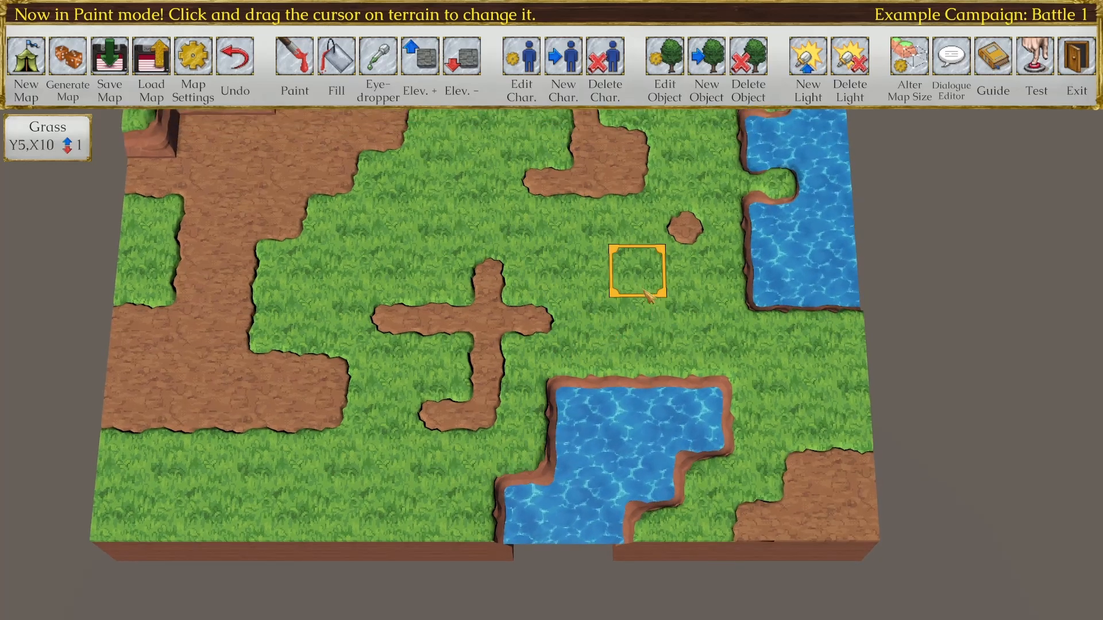
{"action": "key", "text": "Up"}
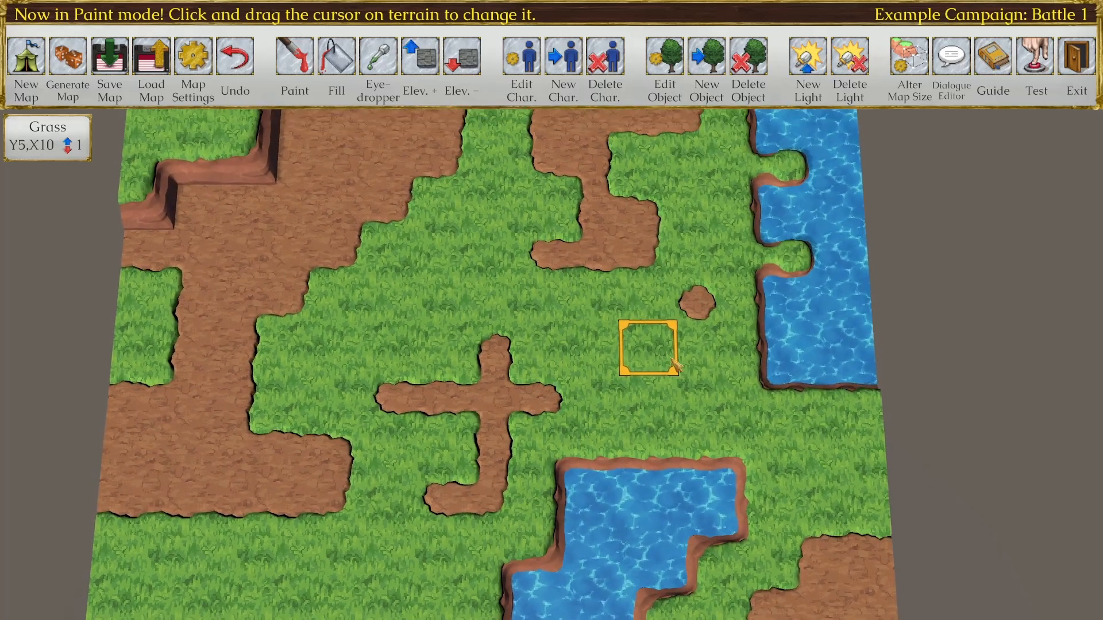
{"action": "key", "text": "Left"}
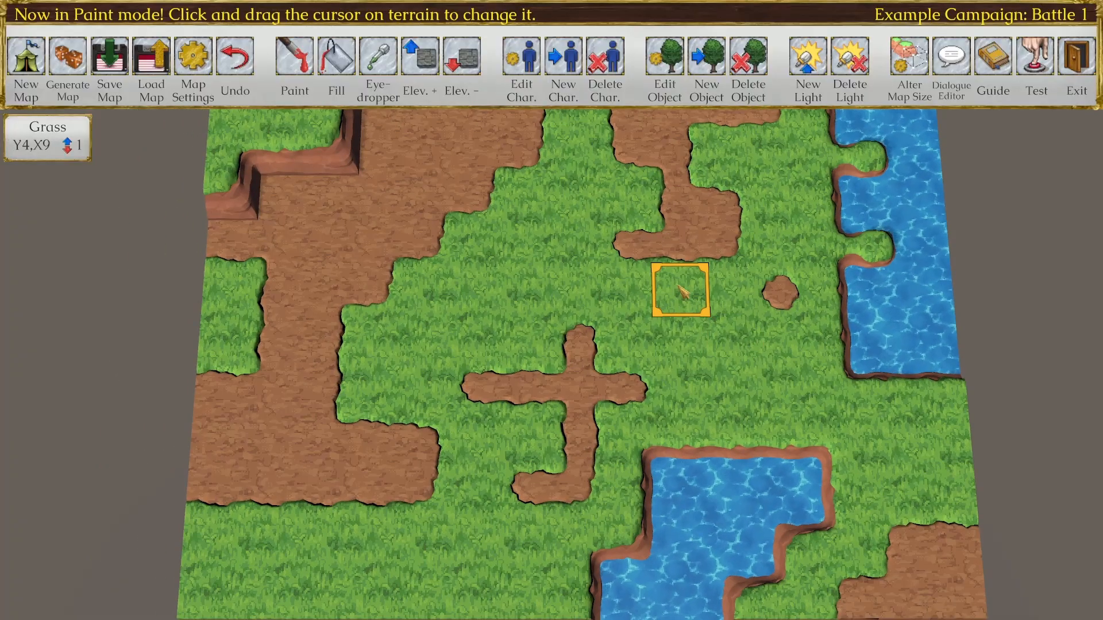
{"action": "key", "text": "Up"}
{"action": "key", "text": "Down"}
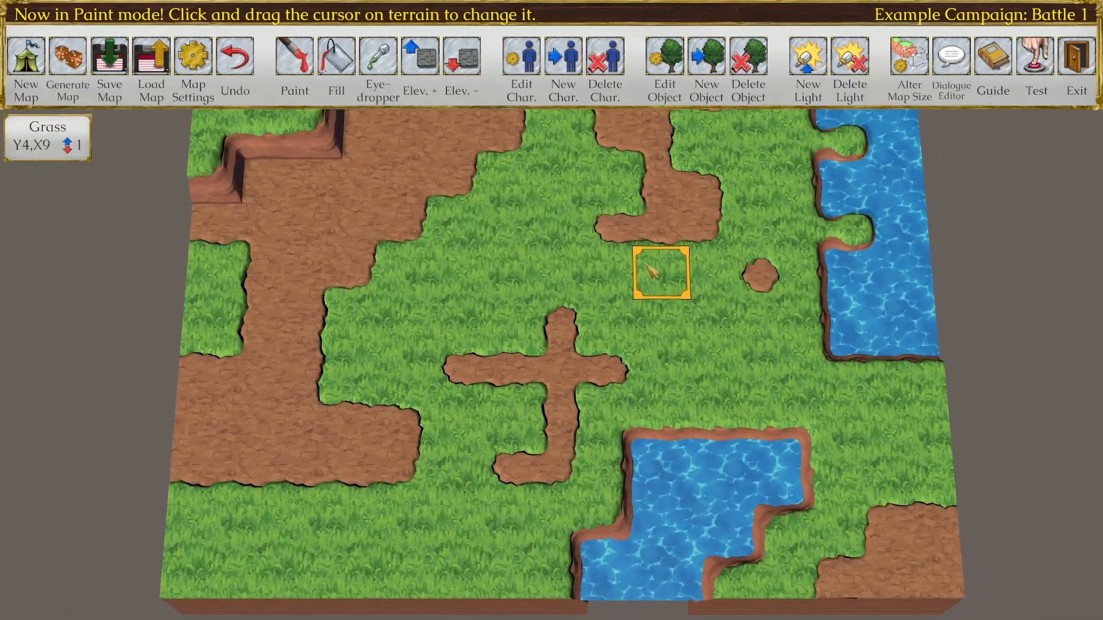
{"action": "key", "text": "Up"}
{"action": "left_click", "coordinate": [620, 256]}
{"action": "key", "text": "Up"}
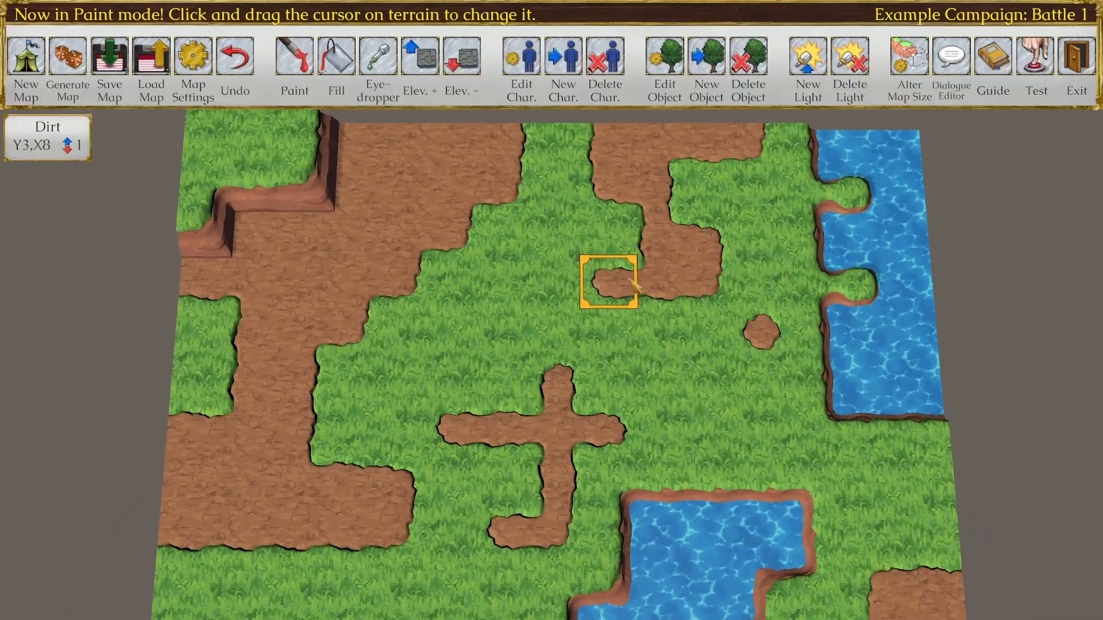
{"action": "key", "text": "ctrl+z"}
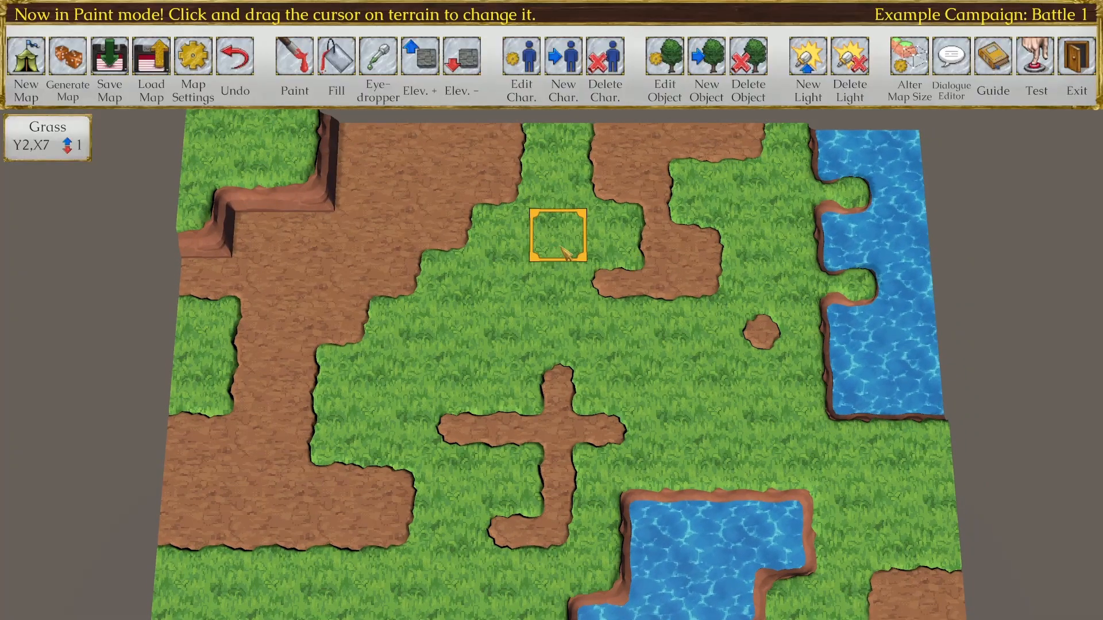
Step: Start a new object, browse the first pages of object types and search them by LoadID for "tree"
{"action": "left_click", "coordinate": [716, 56]}
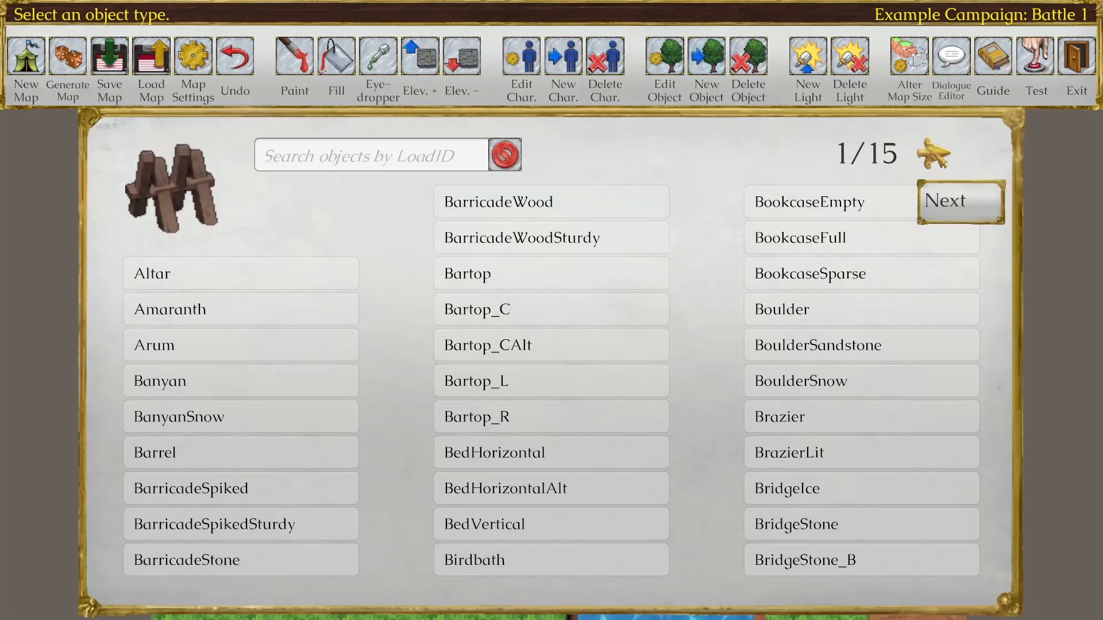
{"action": "left_click", "coordinate": [934, 154]}
{"action": "left_click", "coordinate": [933, 154]}
{"action": "left_click", "coordinate": [934, 154]}
{"action": "left_click", "coordinate": [934, 154]}
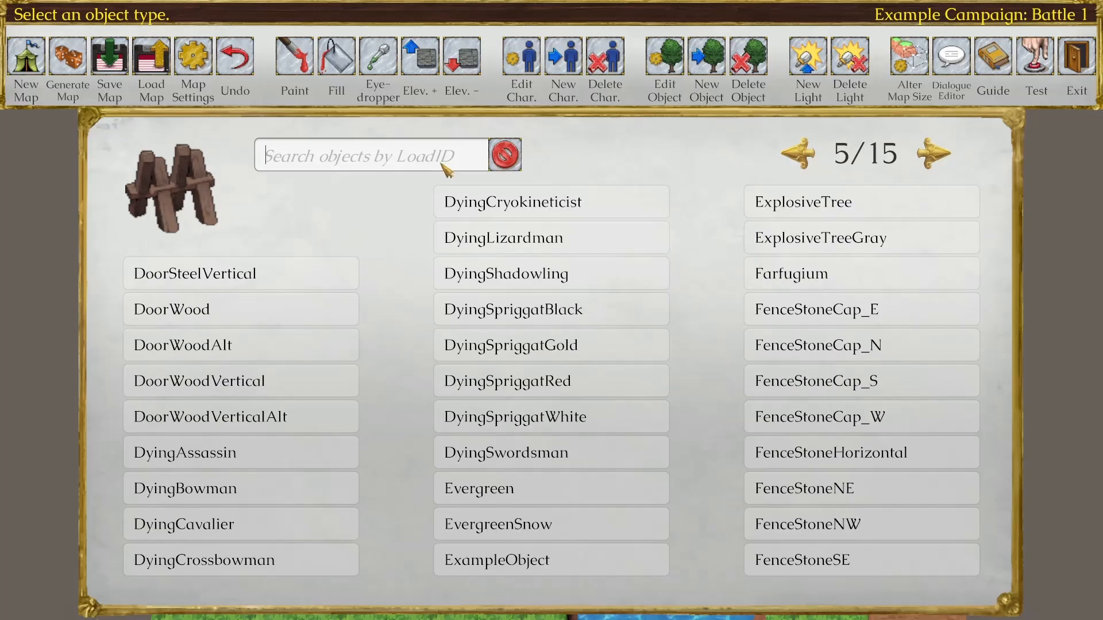
{"action": "type", "text": "tree"}
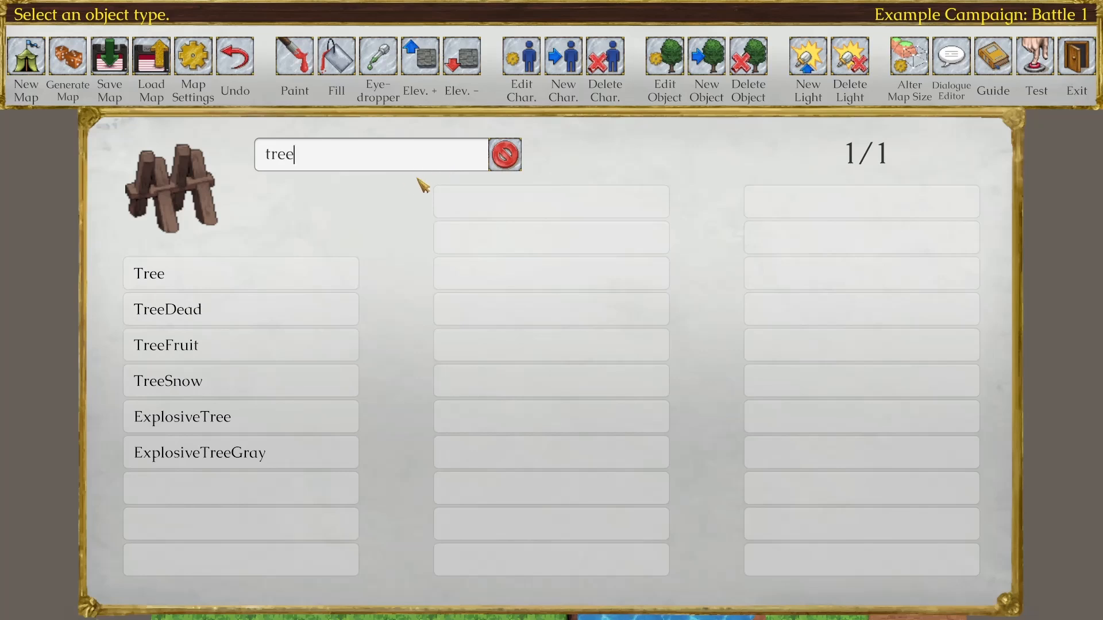
Step: Choose the Tree object and place six trees scattered across the map's grass areas
{"action": "mouse_move", "coordinate": [316, 271]}
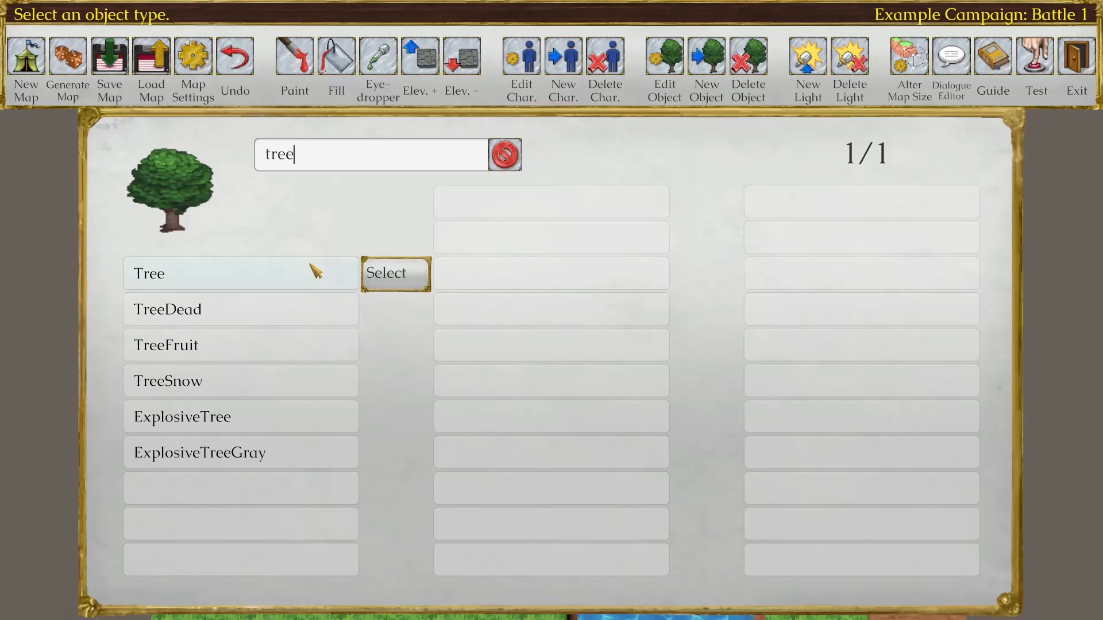
{"action": "mouse_move", "coordinate": [307, 305]}
{"action": "mouse_move", "coordinate": [301, 346]}
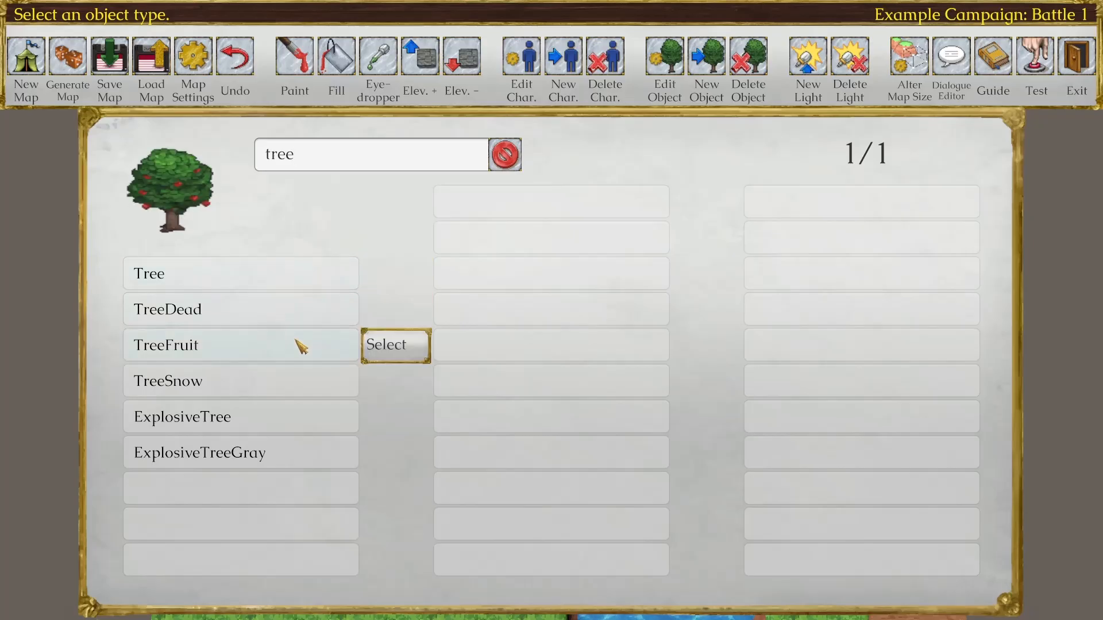
{"action": "mouse_move", "coordinate": [290, 380]}
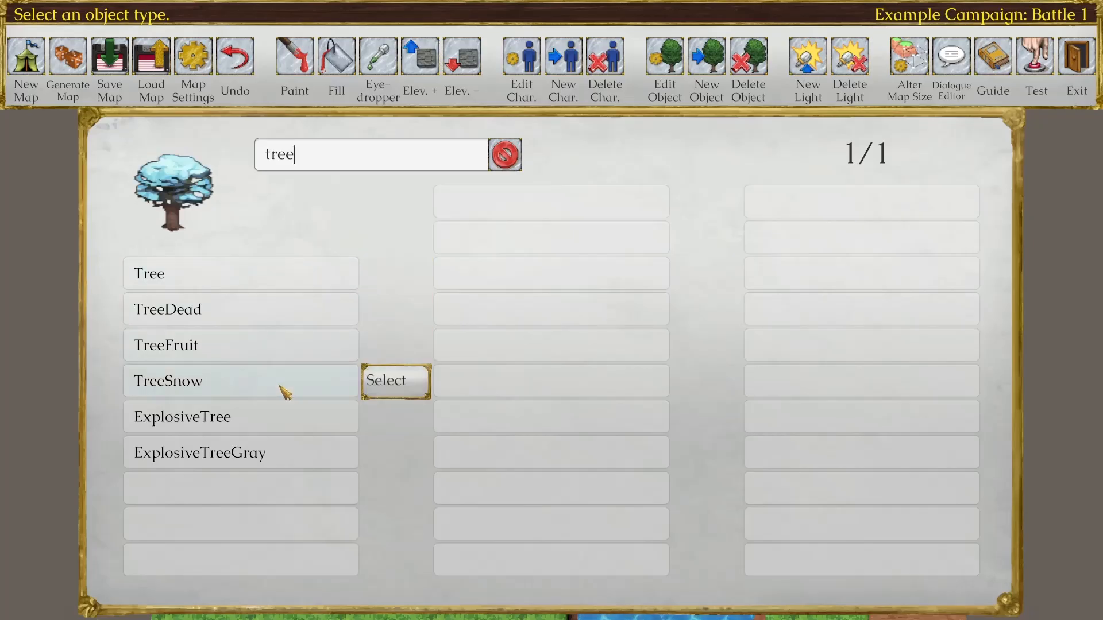
{"action": "mouse_move", "coordinate": [278, 430]}
{"action": "mouse_move", "coordinate": [287, 451]}
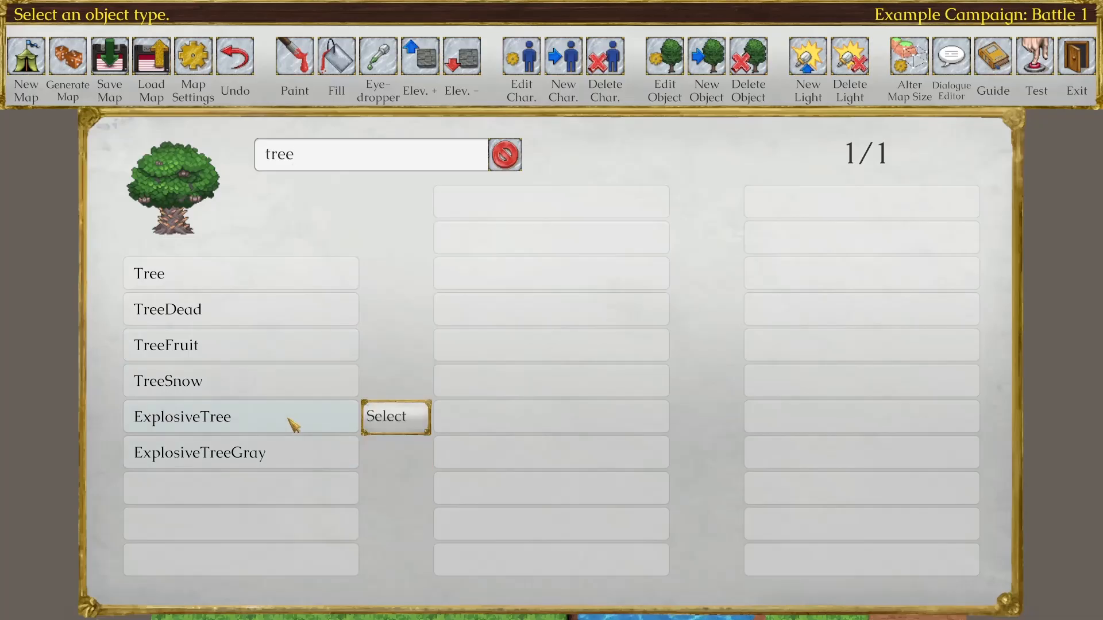
{"action": "left_click", "coordinate": [278, 276]}
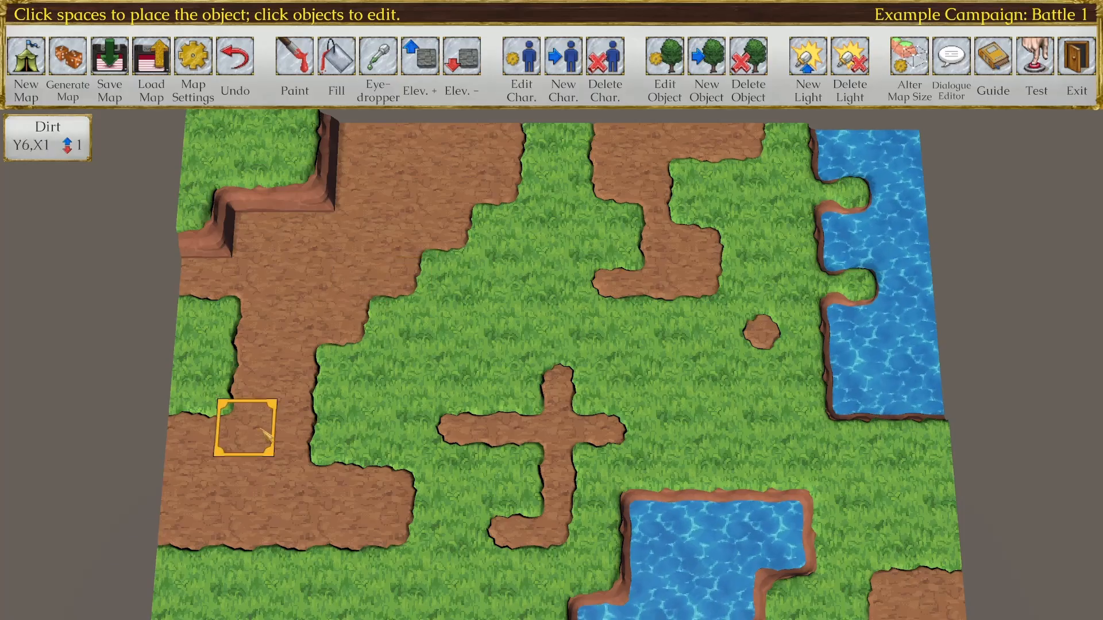
{"action": "left_click", "coordinate": [200, 376]}
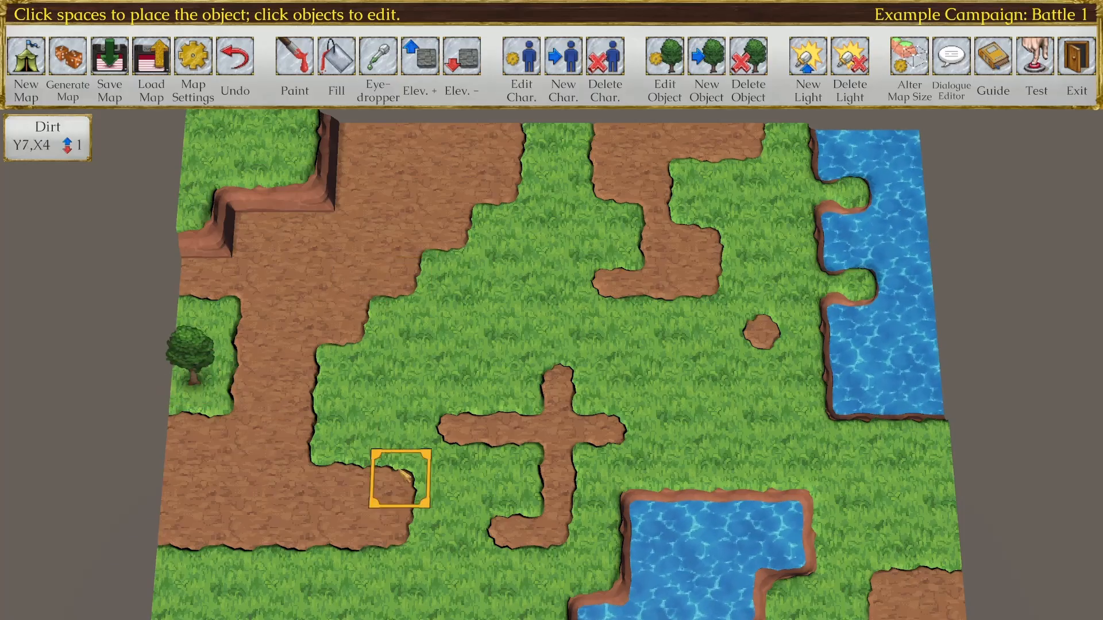
{"action": "left_click", "coordinate": [439, 523]}
{"action": "left_click", "coordinate": [350, 372]}
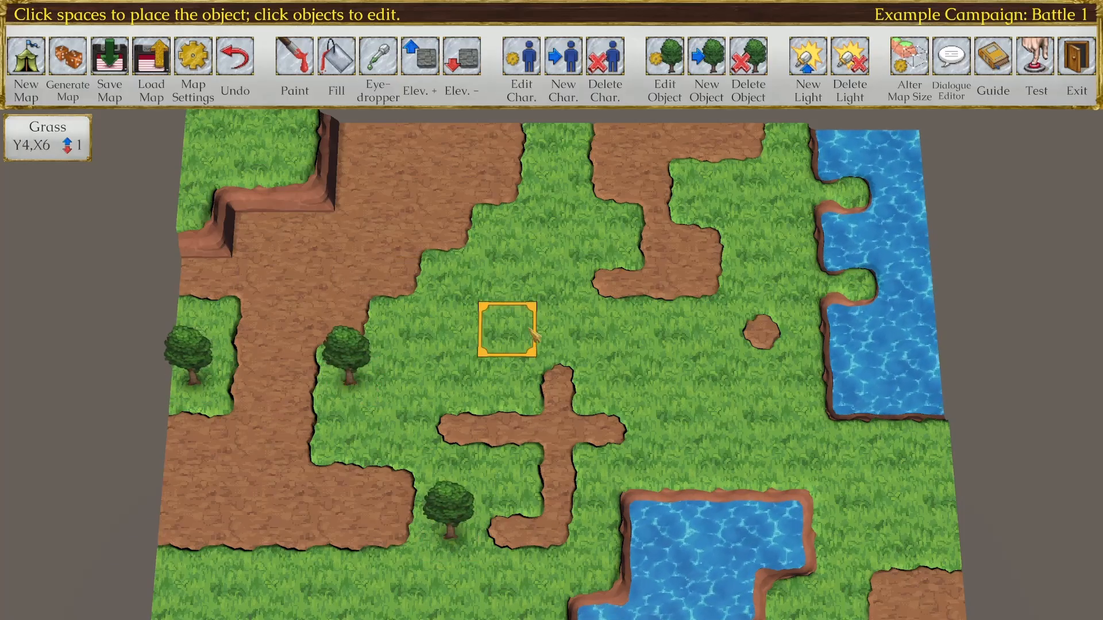
{"action": "left_click", "coordinate": [505, 324]}
{"action": "left_click", "coordinate": [757, 233]}
{"action": "left_click", "coordinate": [661, 421]}
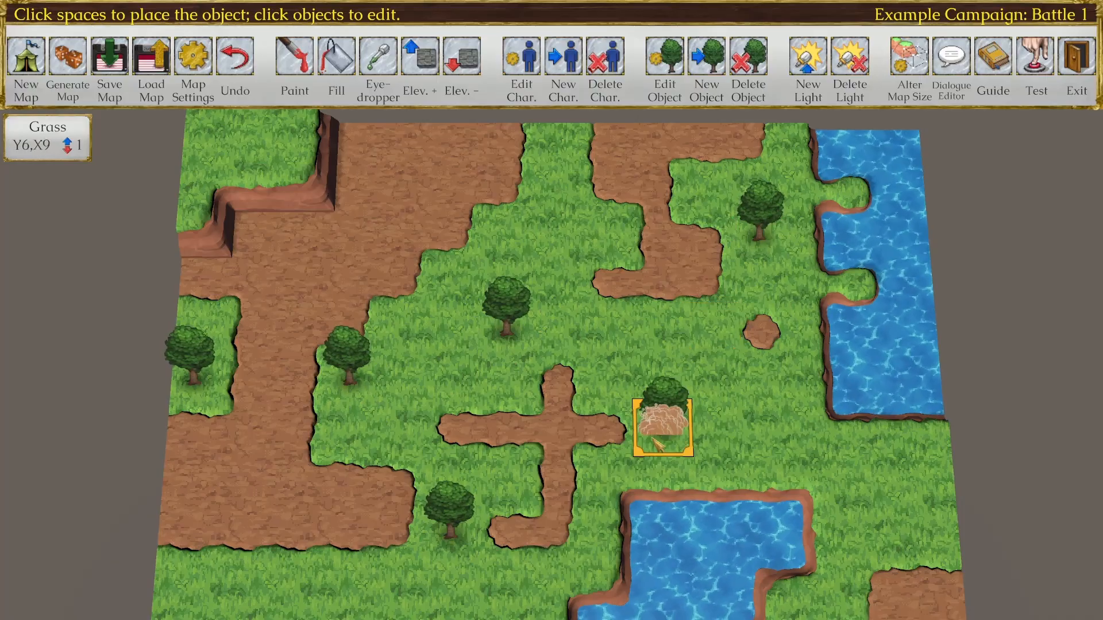
Step: Find the Evergreen object by "ever" and place three evergreens on grass tiles Y4,X0, Y8,X13 and Y5,X8
{"action": "left_click", "coordinate": [706, 57]}
{"action": "type", "text": "ever"}
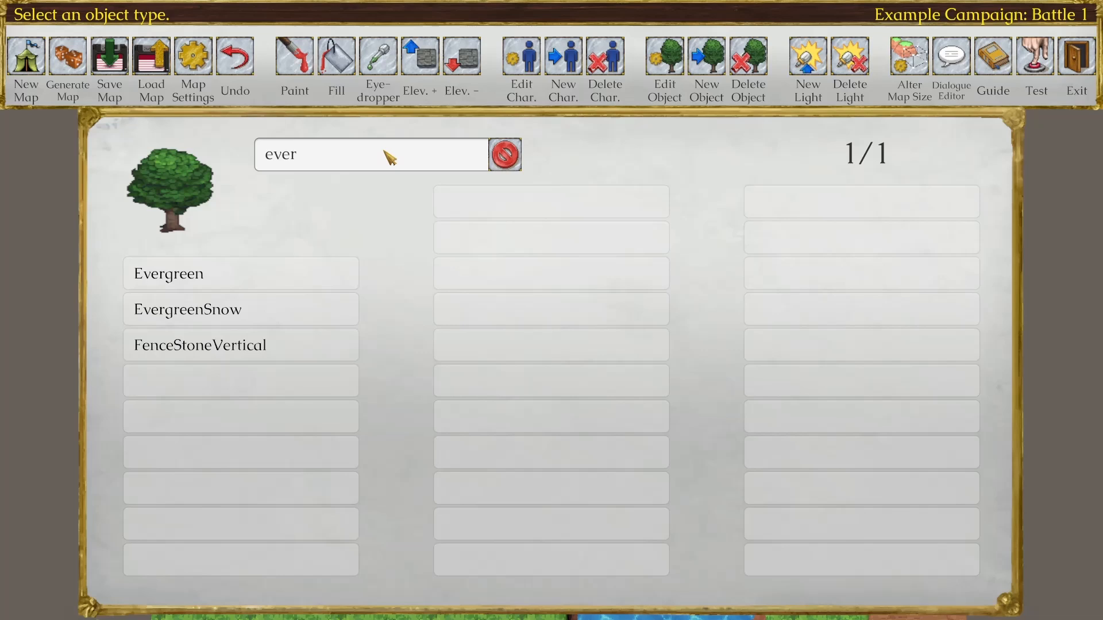
{"action": "left_click", "coordinate": [261, 279]}
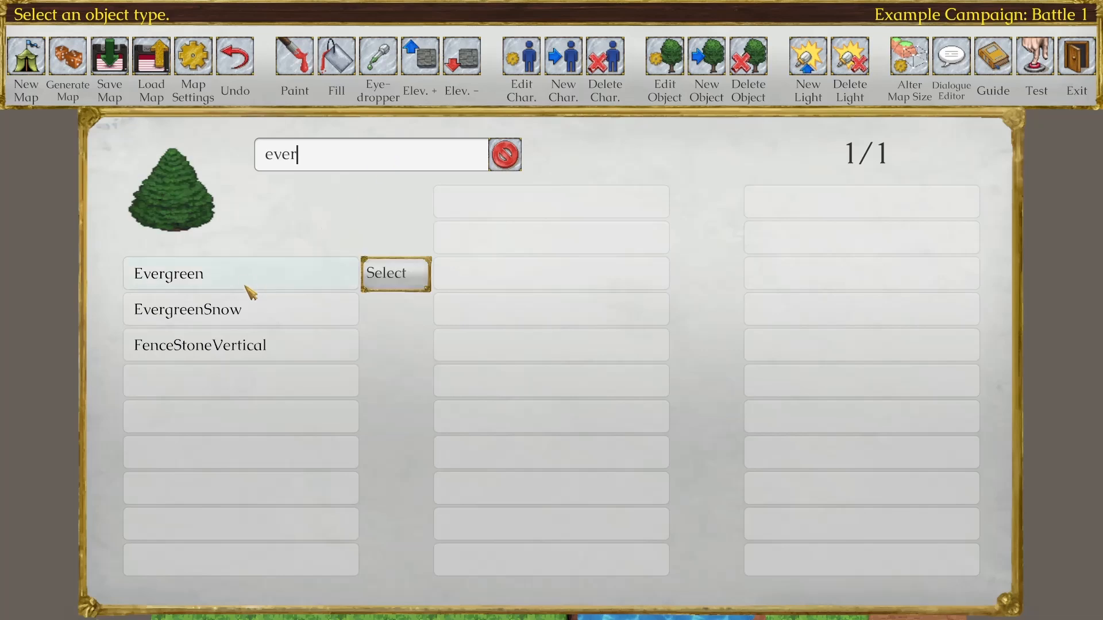
{"action": "left_click", "coordinate": [248, 284]}
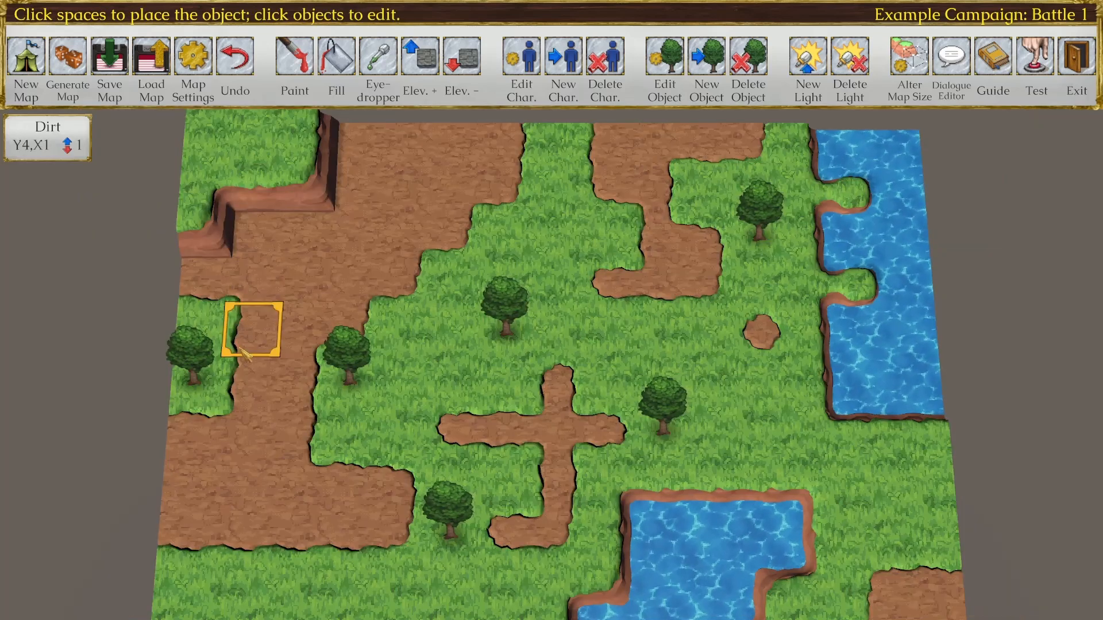
{"action": "left_click", "coordinate": [213, 337]}
{"action": "left_click", "coordinate": [882, 523]}
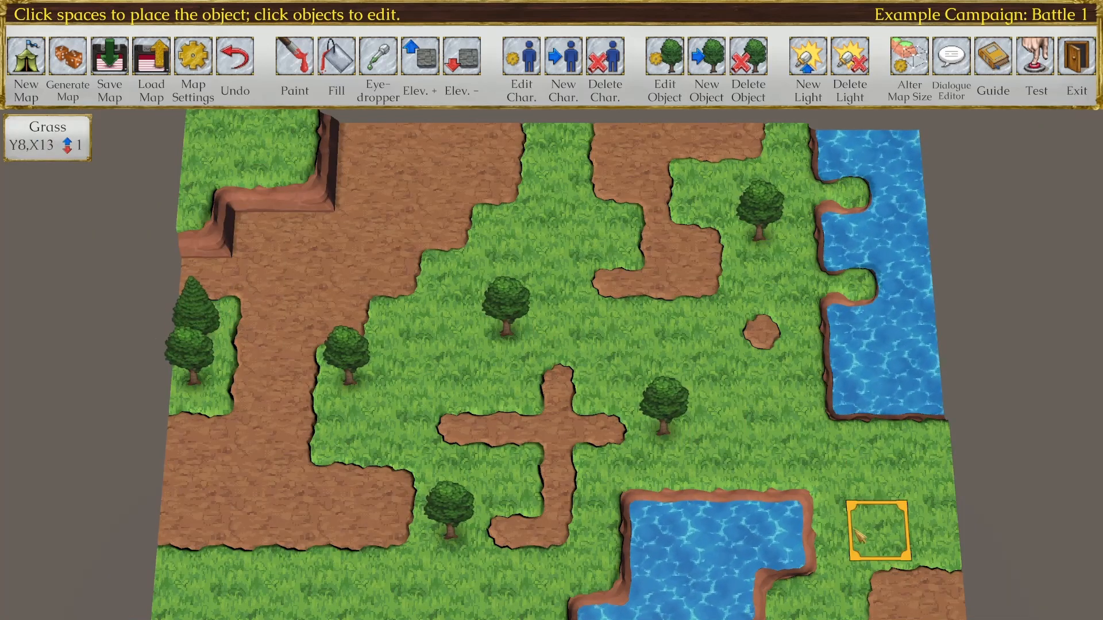
{"action": "left_click", "coordinate": [608, 367]}
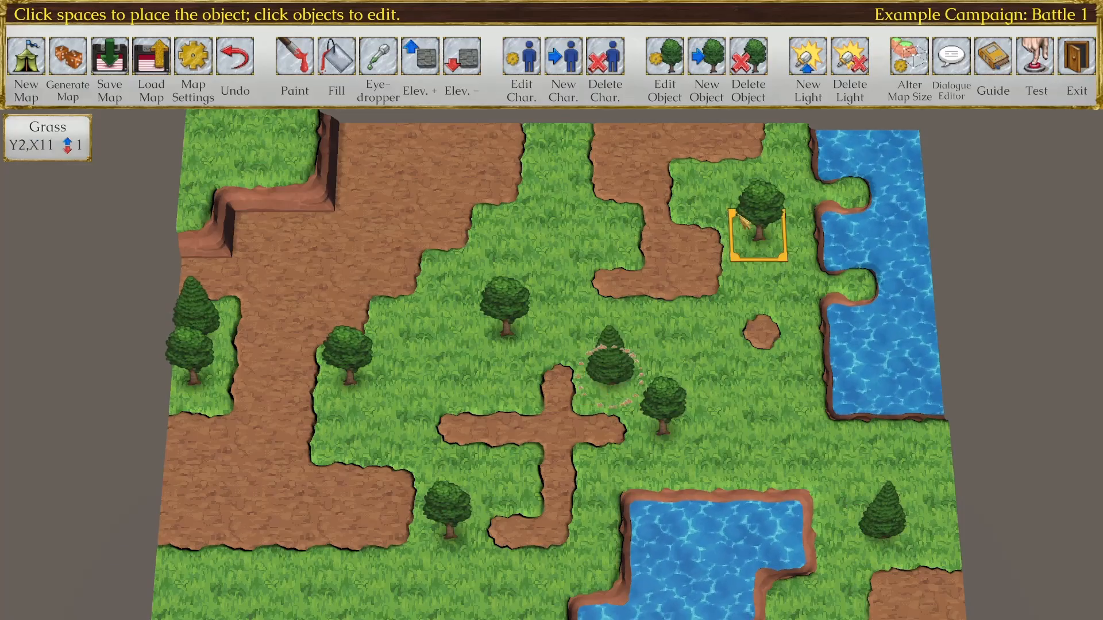
Step: Find the Ginkgo object by "gin" and place ginkgos on grass tiles Y4,X4 and Y9,X6
{"action": "left_click", "coordinate": [706, 56]}
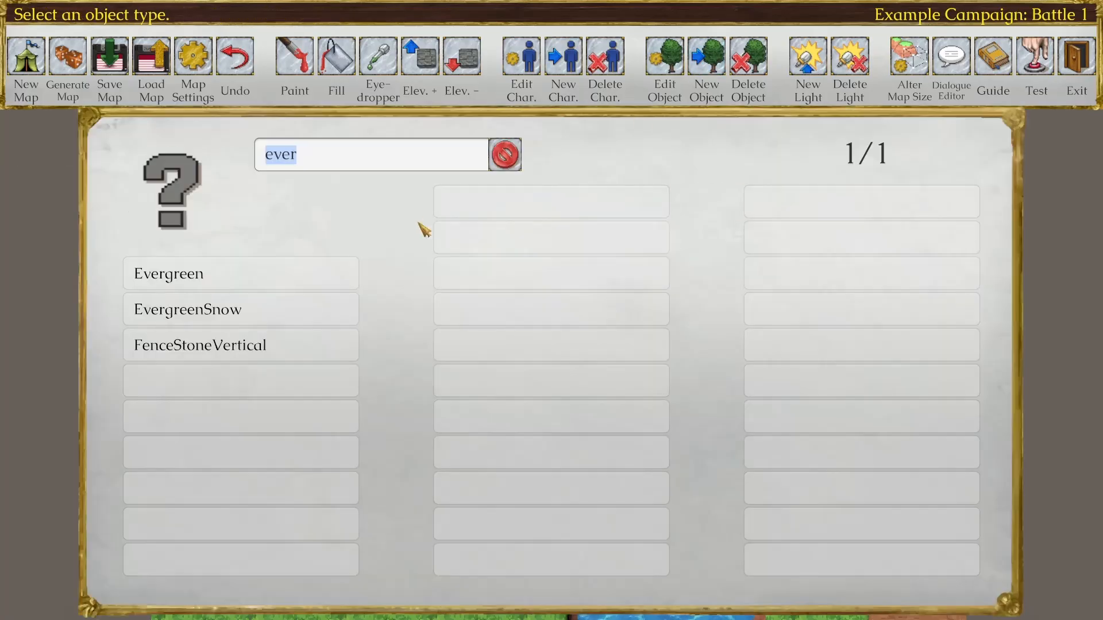
{"action": "type", "text": "gin"}
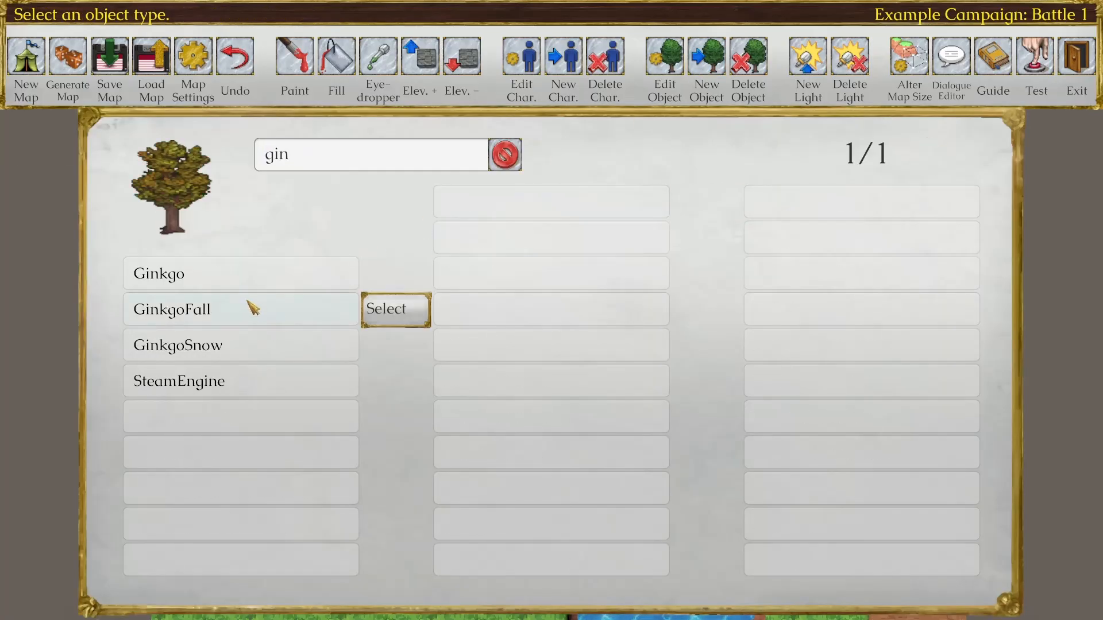
{"action": "left_click", "coordinate": [236, 281]}
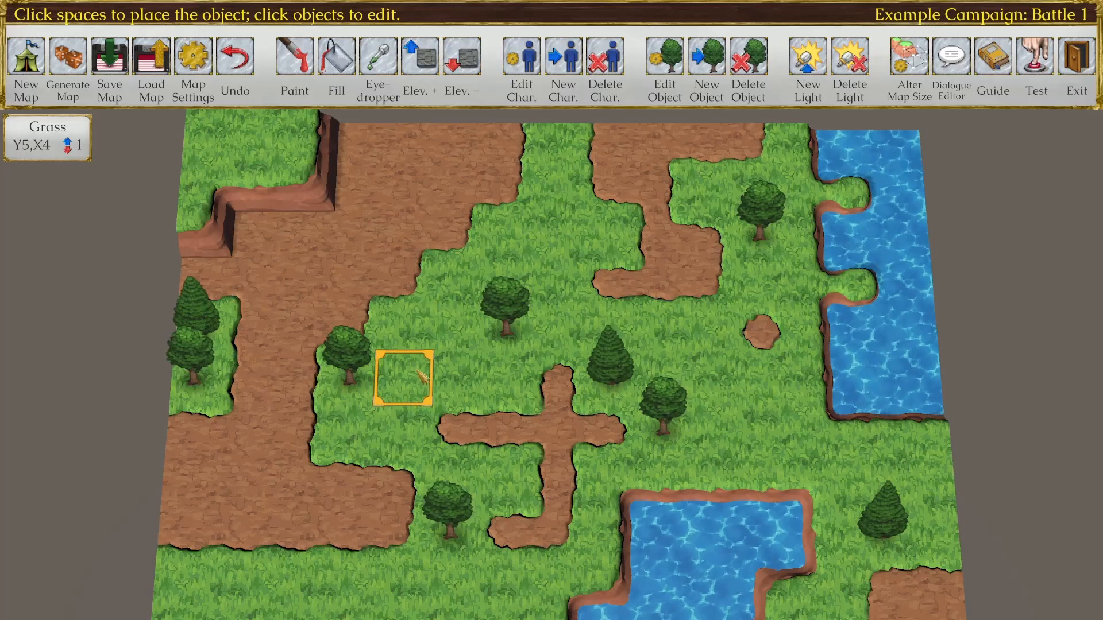
{"action": "left_click", "coordinate": [405, 321]}
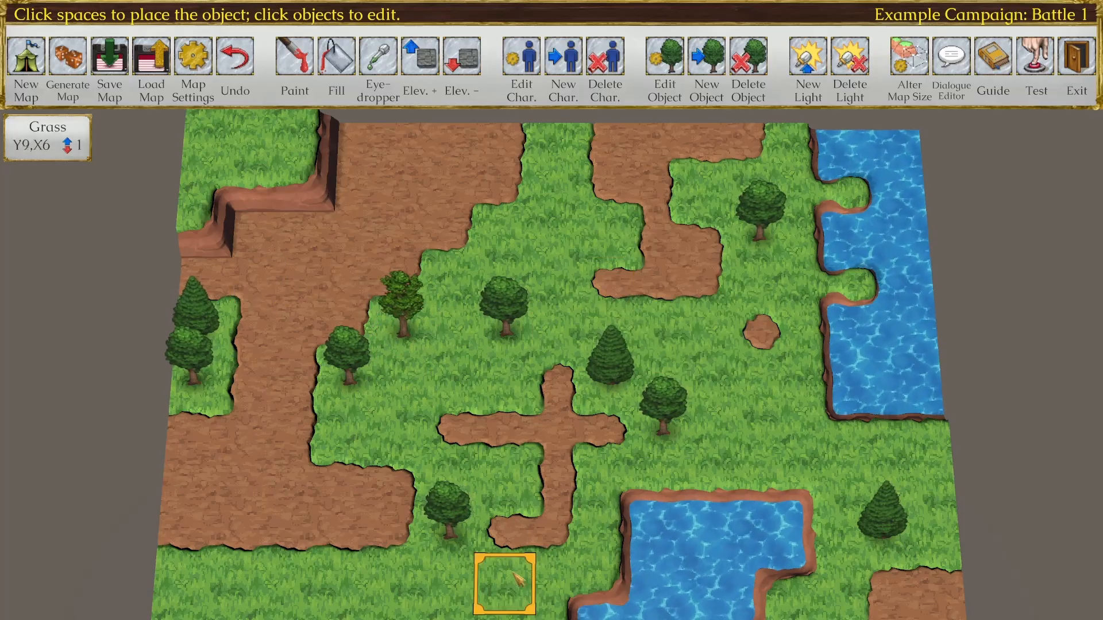
Step: Find the Banyan object by "bany" and place one on the grass tile Y5,X5 amid the other trees
{"action": "left_click", "coordinate": [712, 73]}
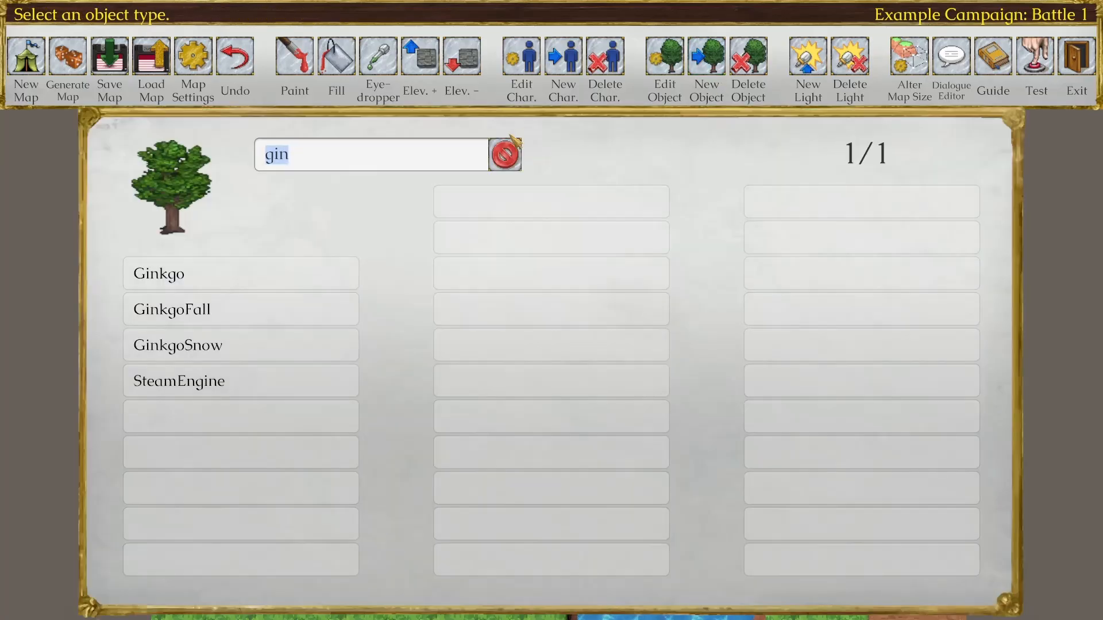
{"action": "type", "text": "bany"}
{"action": "left_click", "coordinate": [287, 273]}
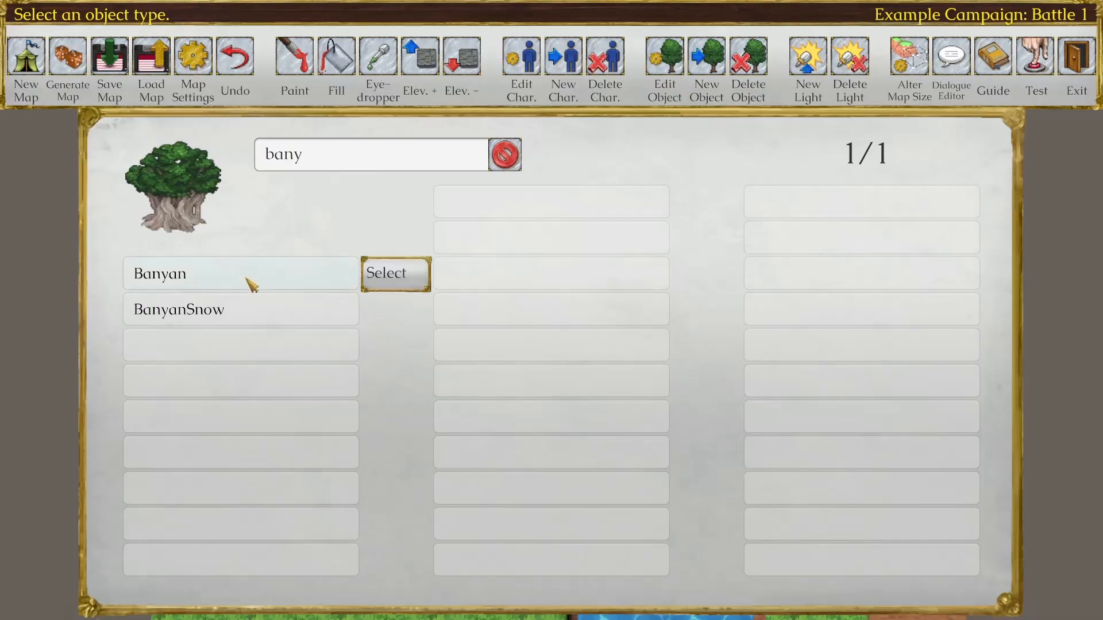
{"action": "left_click", "coordinate": [394, 275]}
{"action": "left_click", "coordinate": [480, 374]}
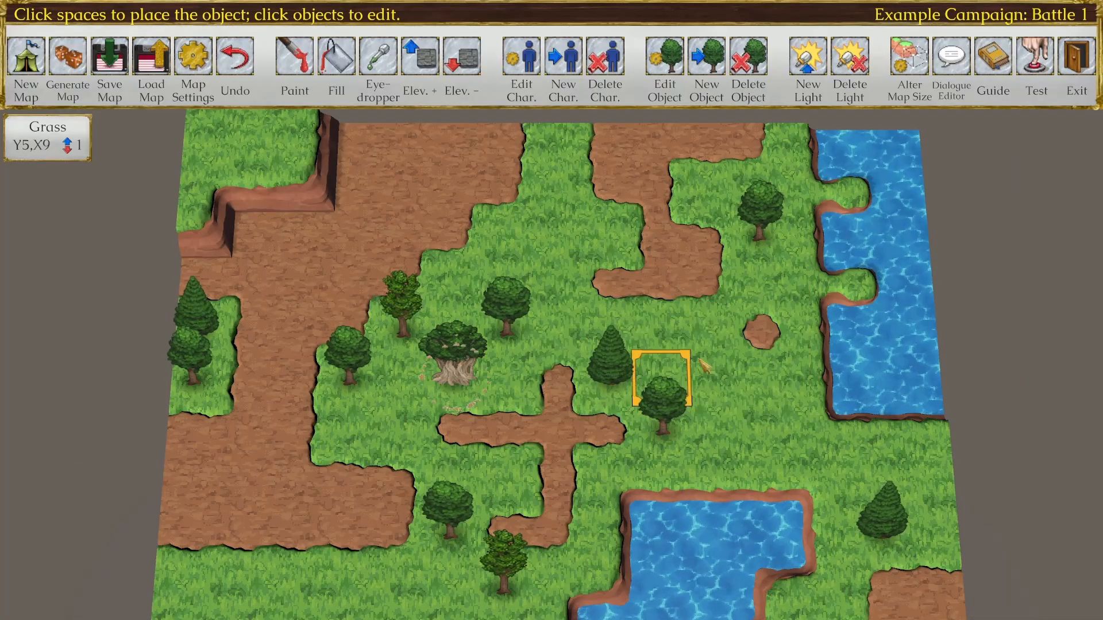
Step: Find the Reeds object by "ree" and place four patches on grass tiles Y6,X3, Y9,X2, Y6,X12 and Y7,X10
{"action": "left_click", "coordinate": [702, 75]}
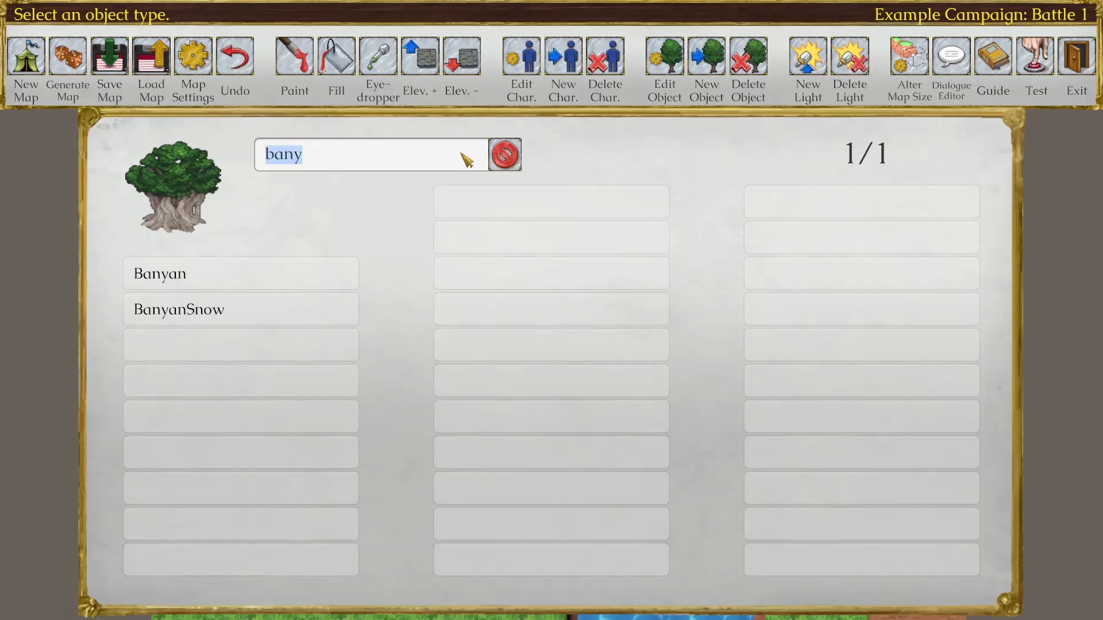
{"action": "type", "text": "ree"}
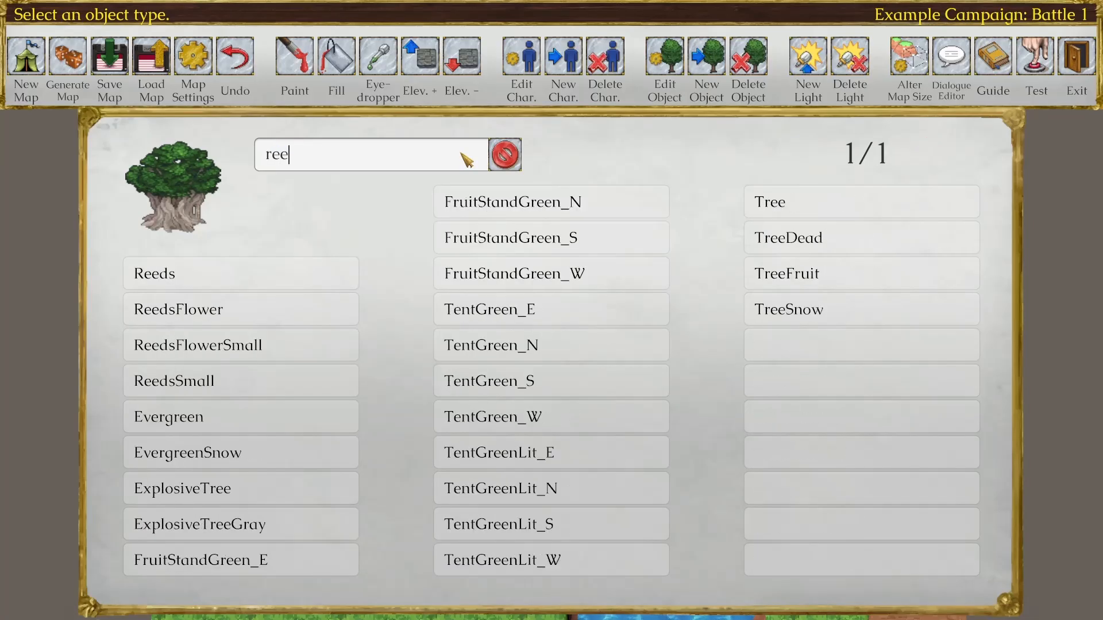
{"action": "left_click", "coordinate": [328, 260]}
{"action": "left_click", "coordinate": [379, 275]}
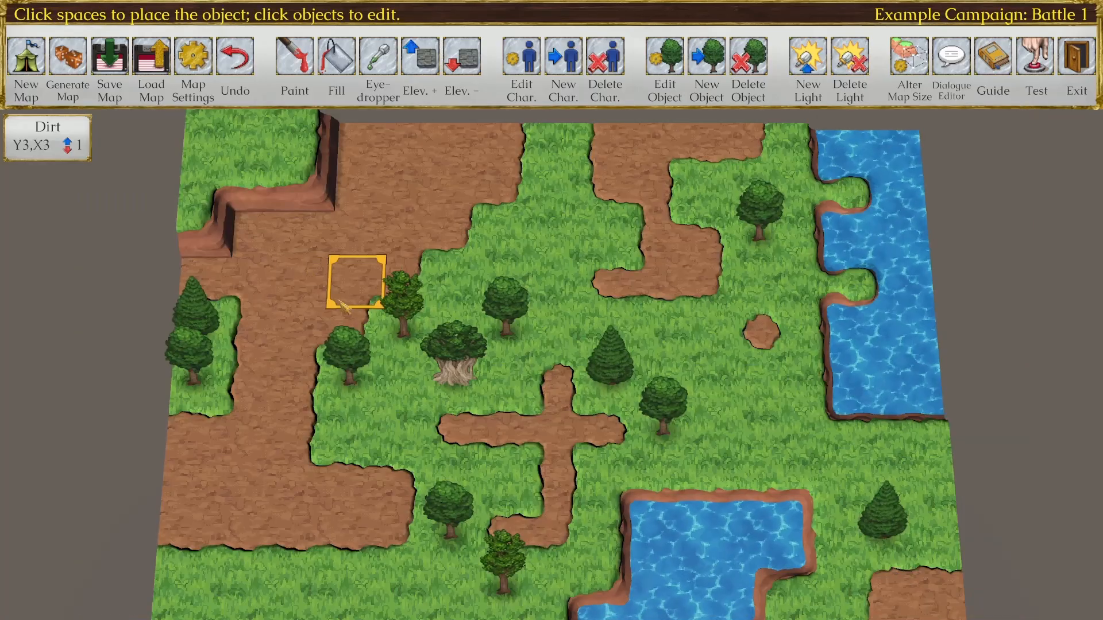
{"action": "left_click", "coordinate": [354, 447]}
{"action": "left_click", "coordinate": [285, 579]}
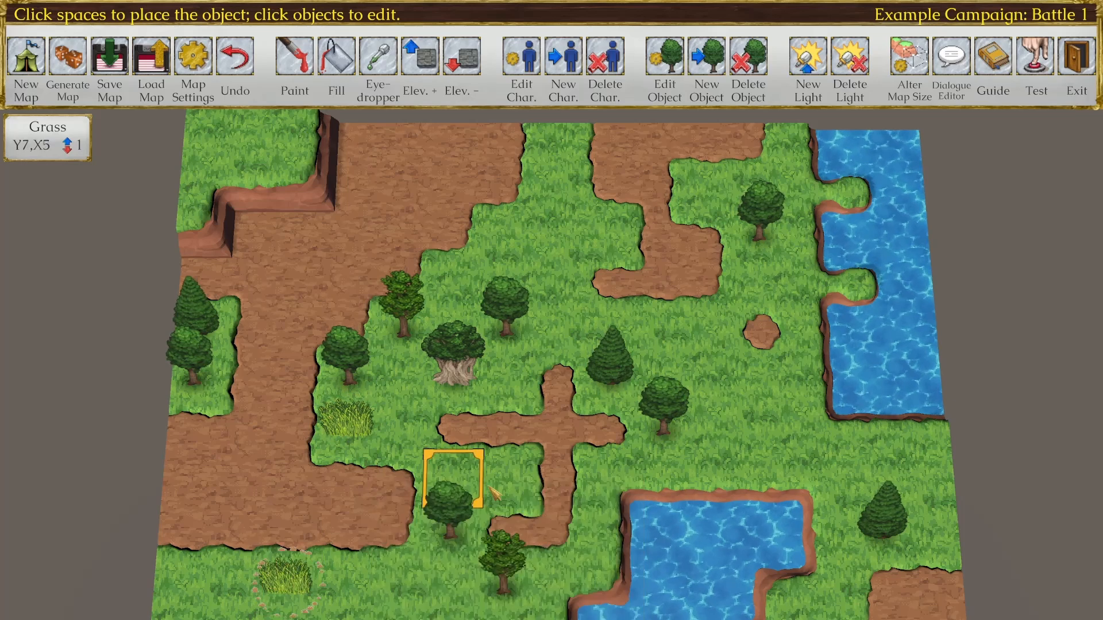
{"action": "left_click", "coordinate": [803, 436]}
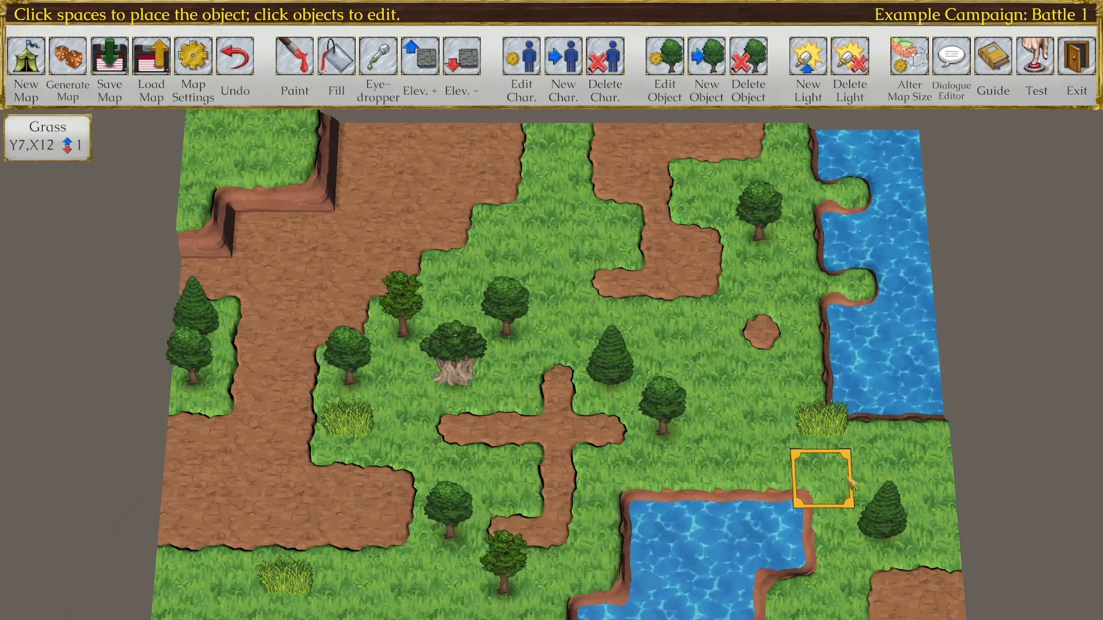
{"action": "left_click", "coordinate": [730, 481]}
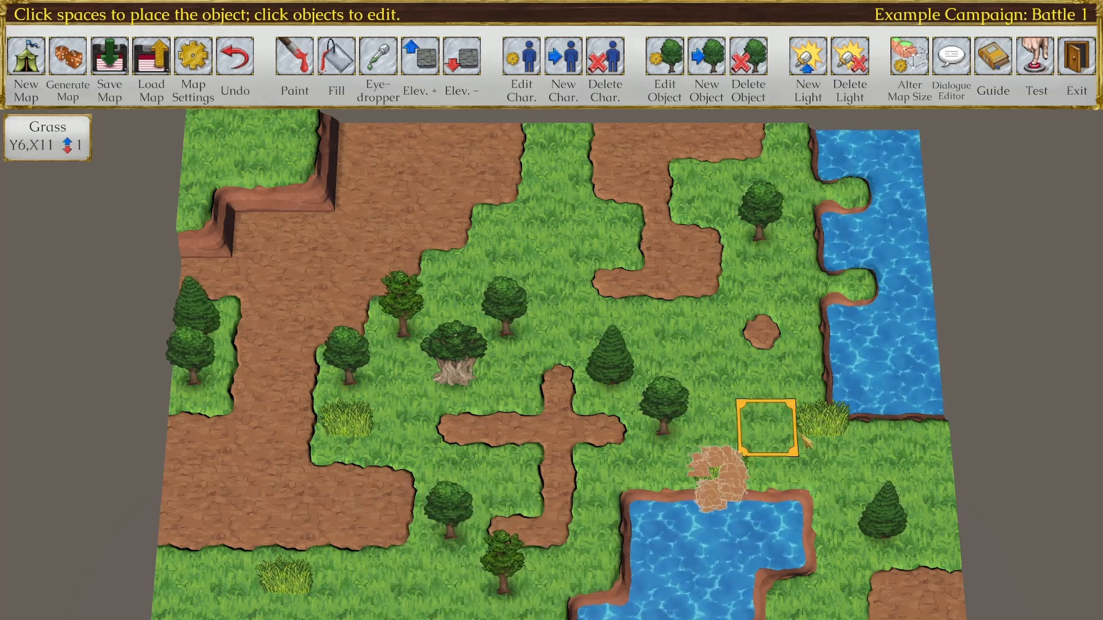
Step: Place three more Reeds along row Y4, at X7, at X3 beside the ginkgo and at X10
{"action": "left_click", "coordinate": [565, 308]}
{"action": "scroll", "coordinate": [607, 428], "scroll_direction": "down", "scroll_amount": 3}
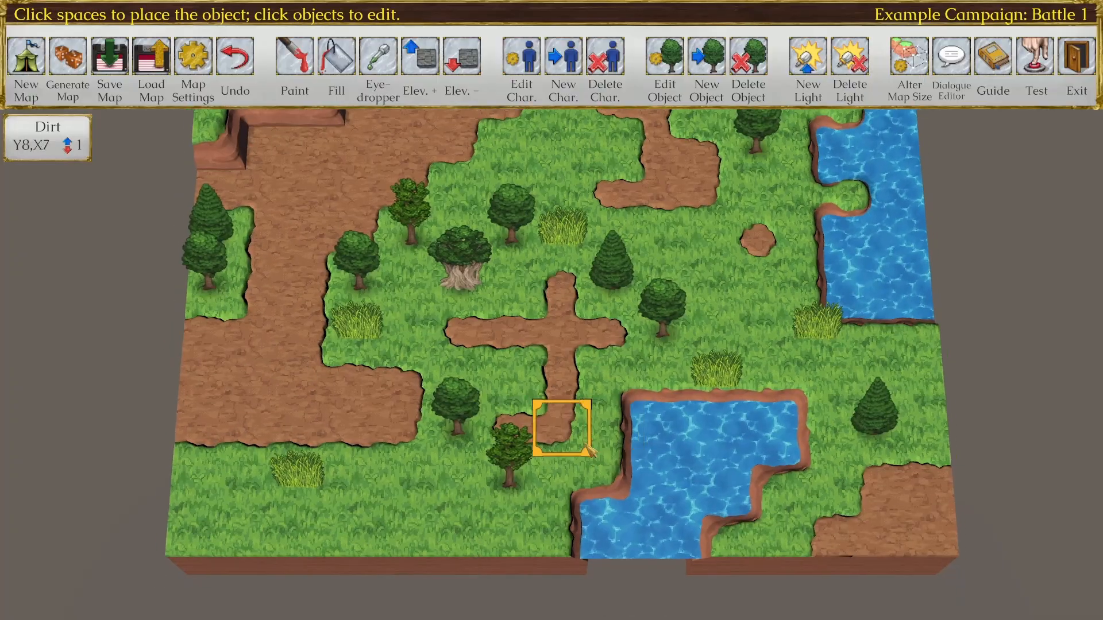
{"action": "scroll", "coordinate": [589, 451], "scroll_direction": "up", "scroll_amount": 3}
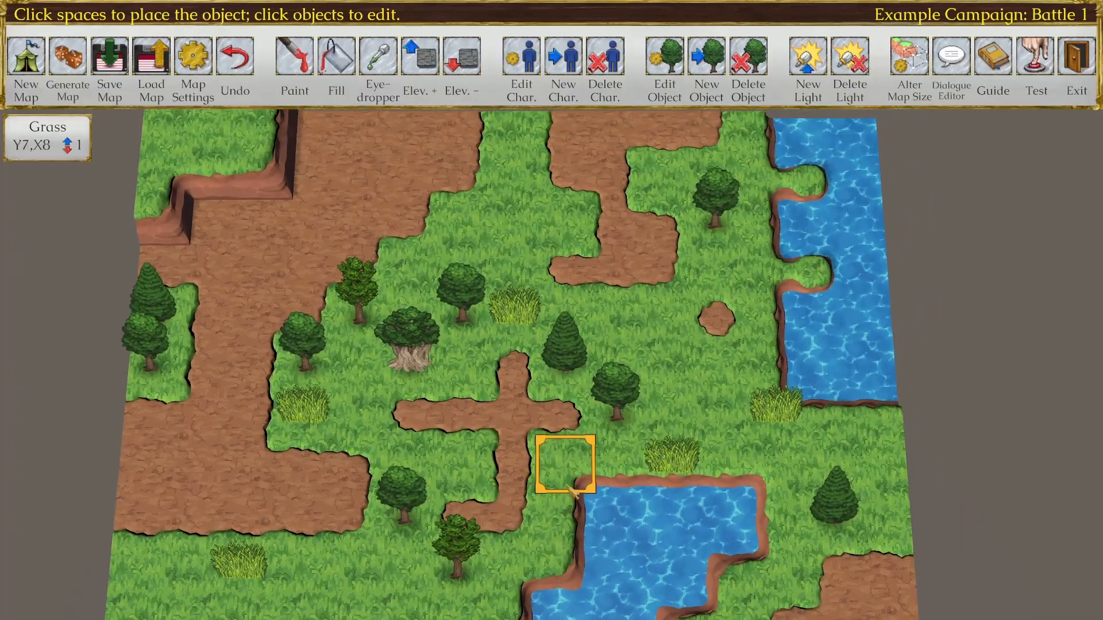
{"action": "left_click", "coordinate": [300, 307]}
{"action": "middle_click_drag", "start_coordinate": [560, 249], "coordinate": [534, 273]}
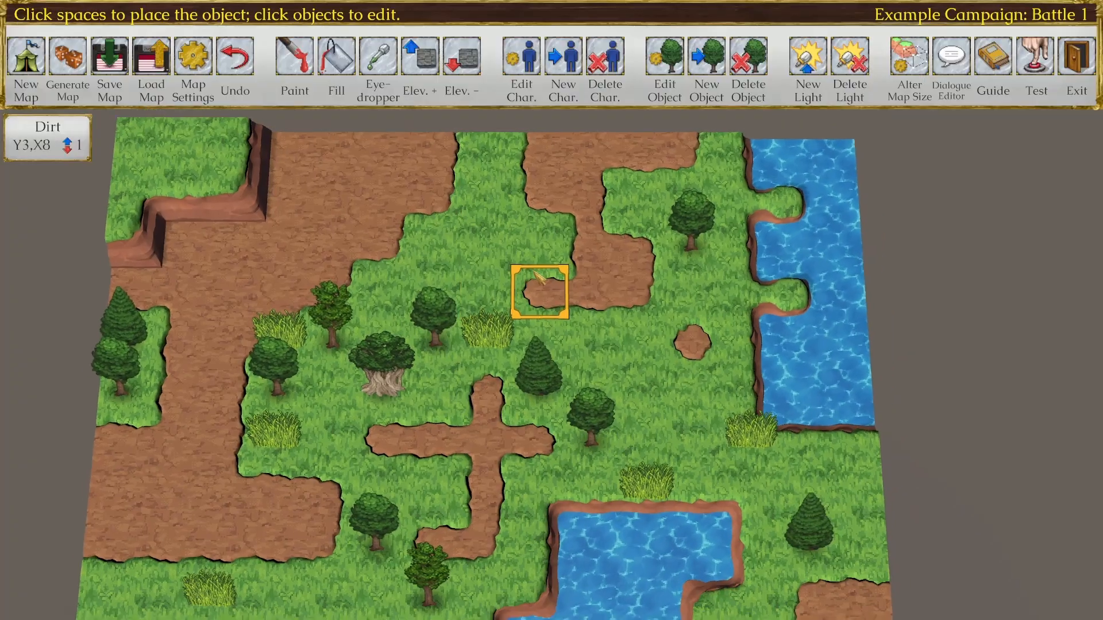
{"action": "left_click", "coordinate": [649, 343]}
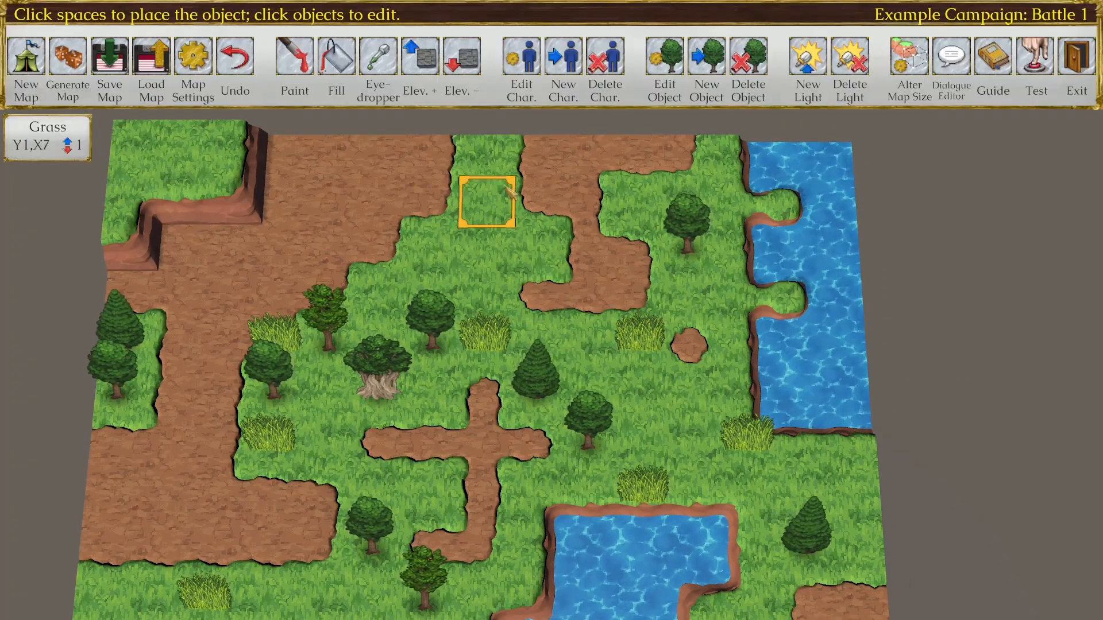
Step: Find the Puddle object by "pudd" and place three puddles on dirt tiles Y3,X2, Y7,X1 and Y3,X10
{"action": "left_click", "coordinate": [706, 57]}
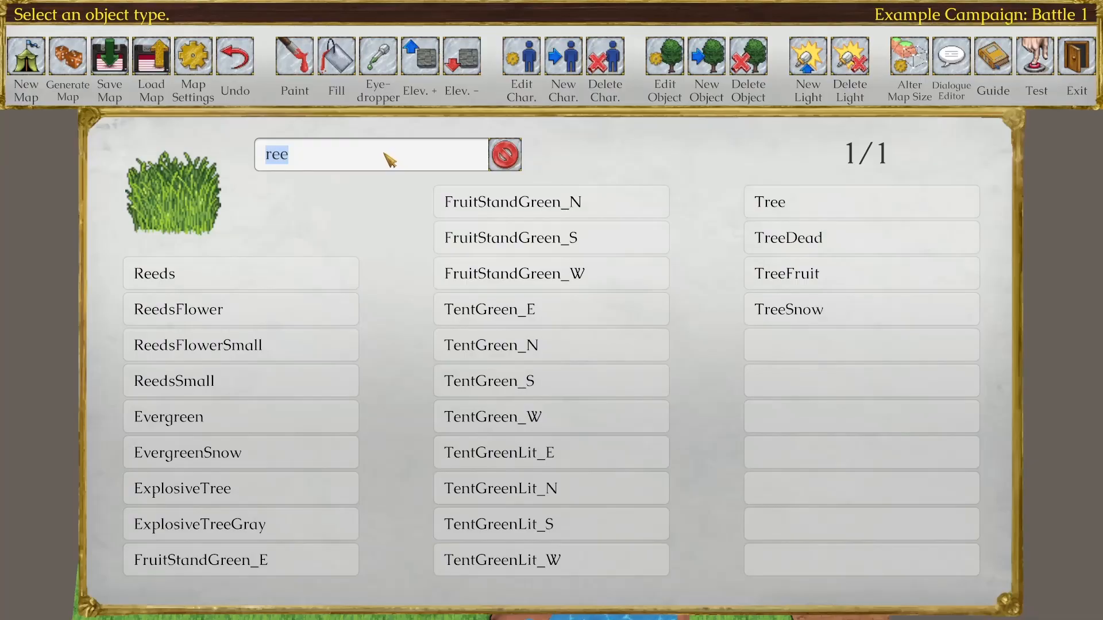
{"action": "type", "text": "pudd"}
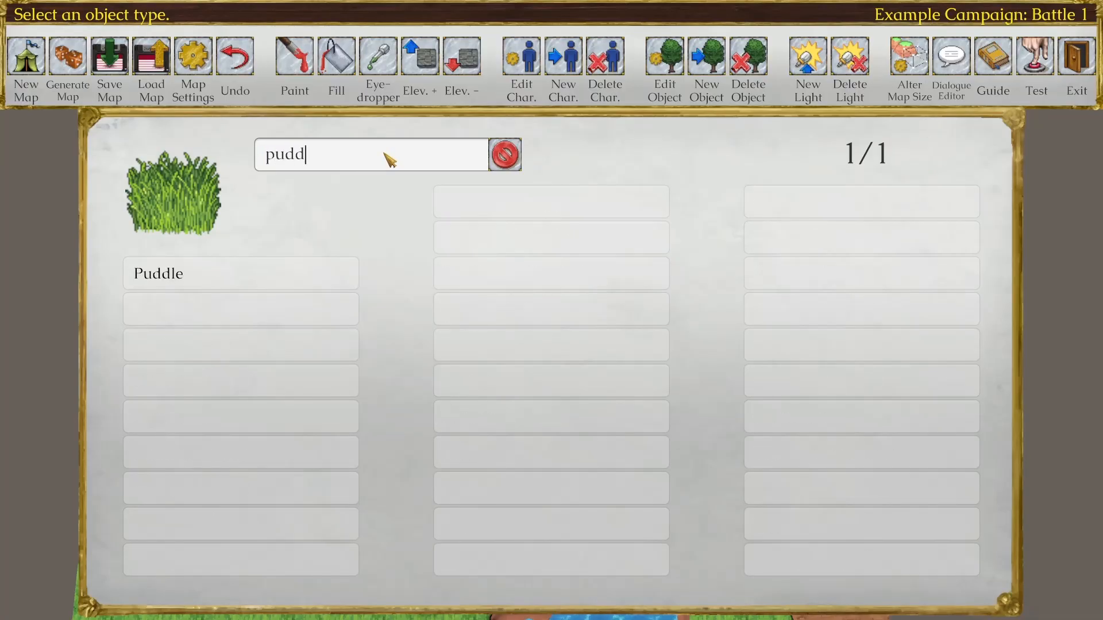
{"action": "left_click", "coordinate": [291, 274]}
{"action": "left_click", "coordinate": [396, 274]}
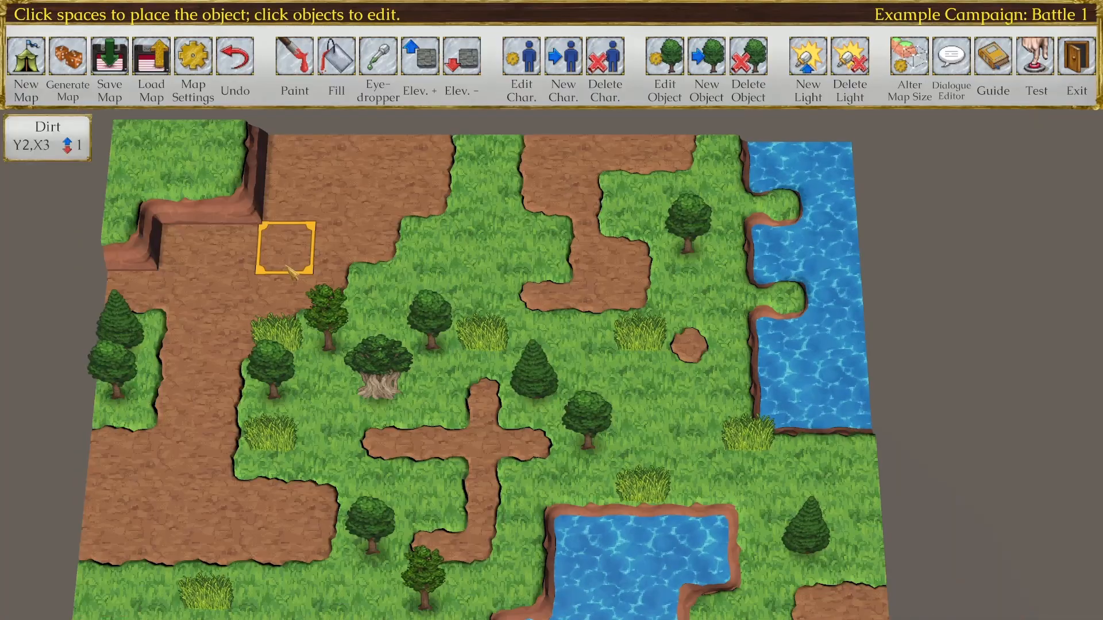
{"action": "left_click", "coordinate": [233, 294]}
{"action": "left_click", "coordinate": [163, 495]}
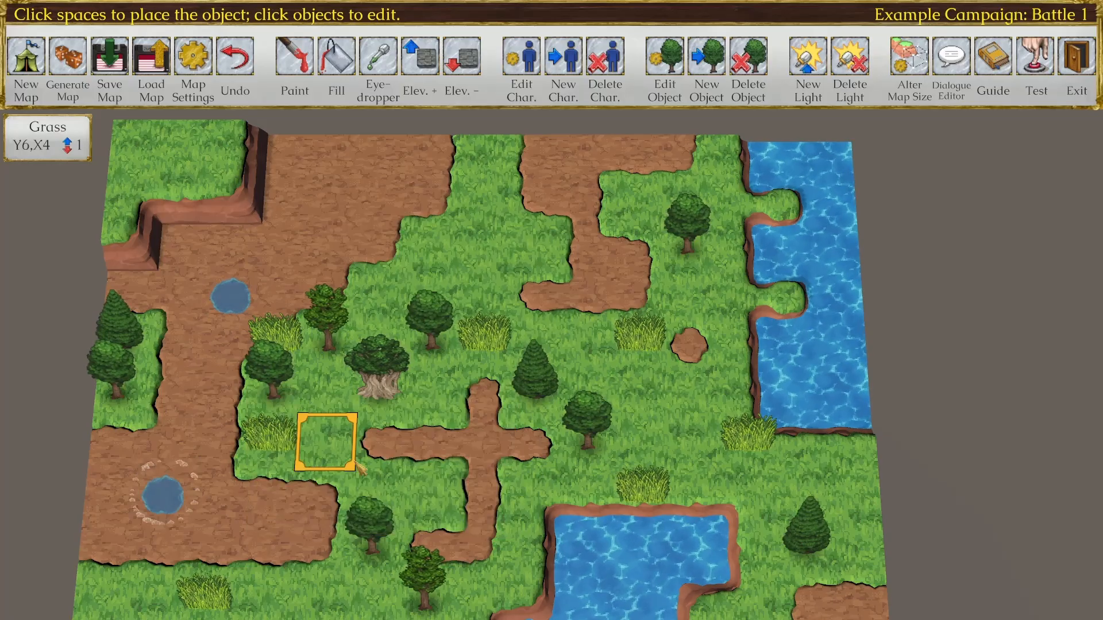
{"action": "left_click", "coordinate": [637, 294]}
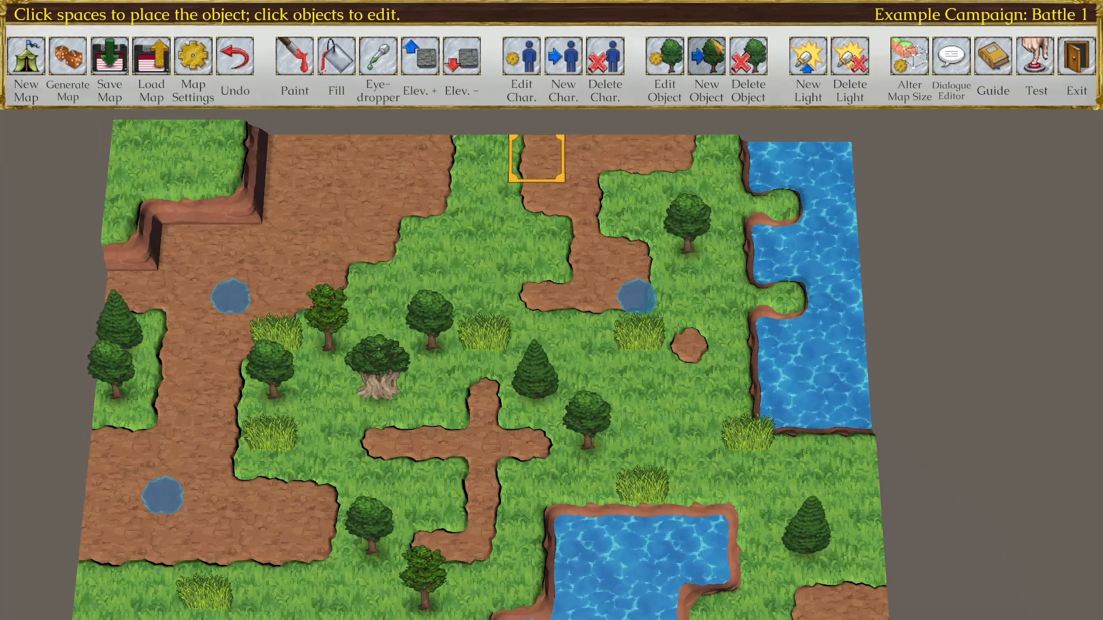
Step: Search objects for "fire", place a Fire on the dirt beside the raised plateau and an unlit Campfire on the plateau's corner tile Y0,X0
{"action": "left_click", "coordinate": [706, 58]}
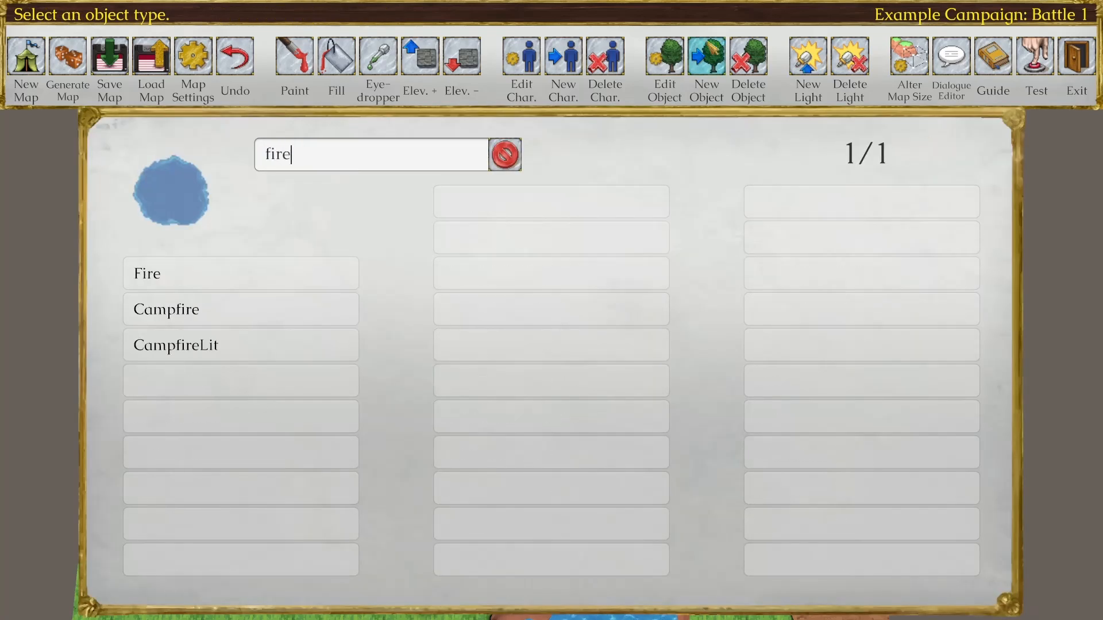
{"action": "left_click", "coordinate": [394, 274]}
{"action": "left_click", "coordinate": [339, 201]}
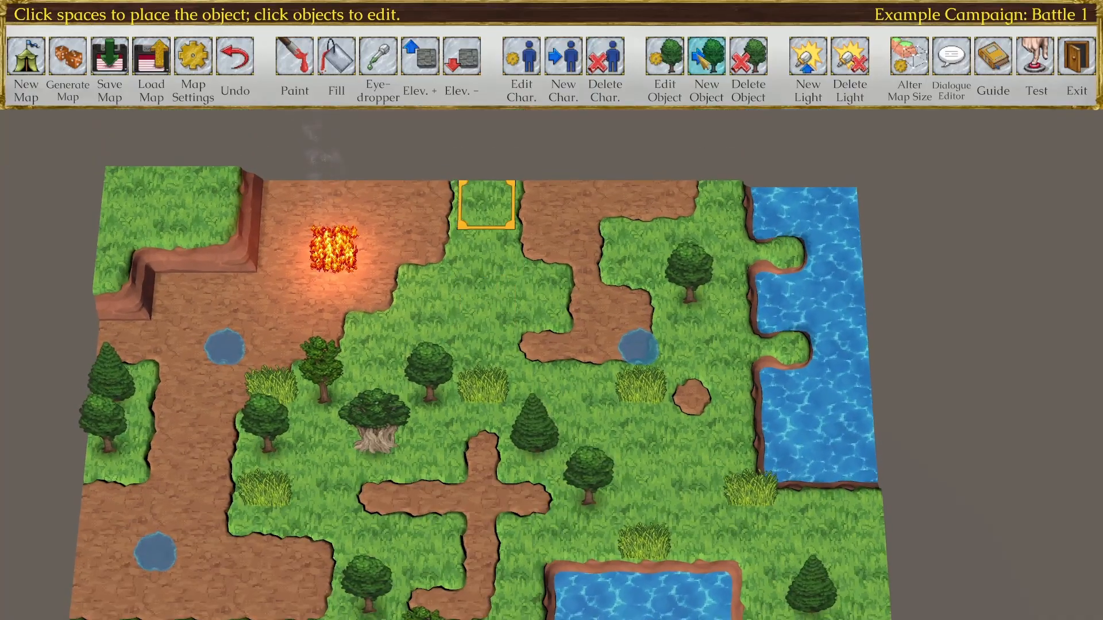
{"action": "left_click", "coordinate": [707, 56]}
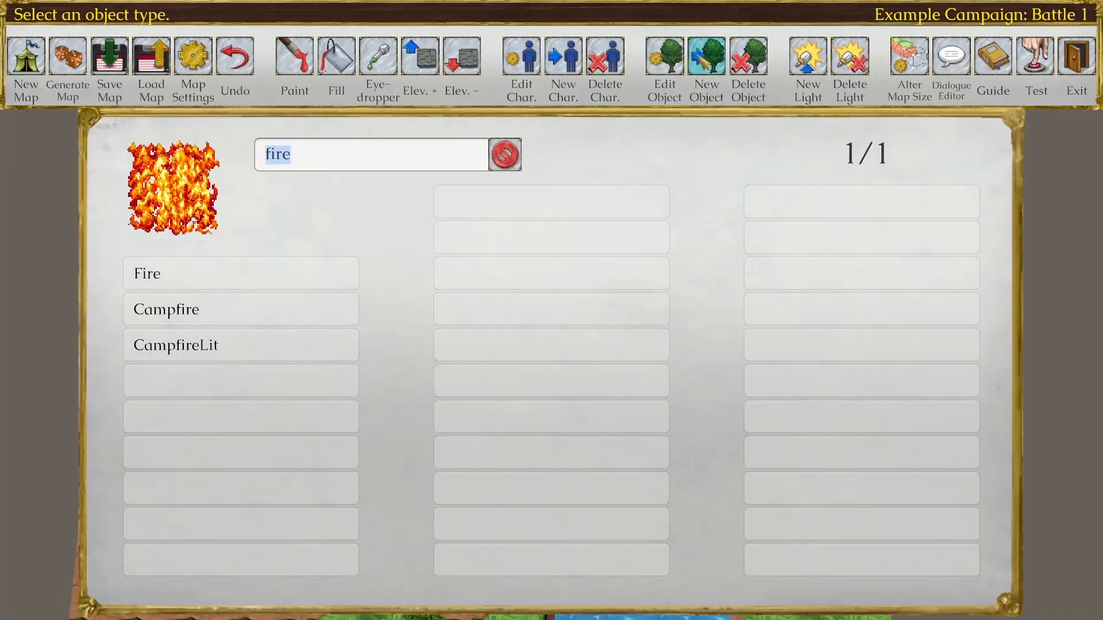
{"action": "left_click", "coordinate": [267, 313]}
{"action": "left_click", "coordinate": [128, 188]}
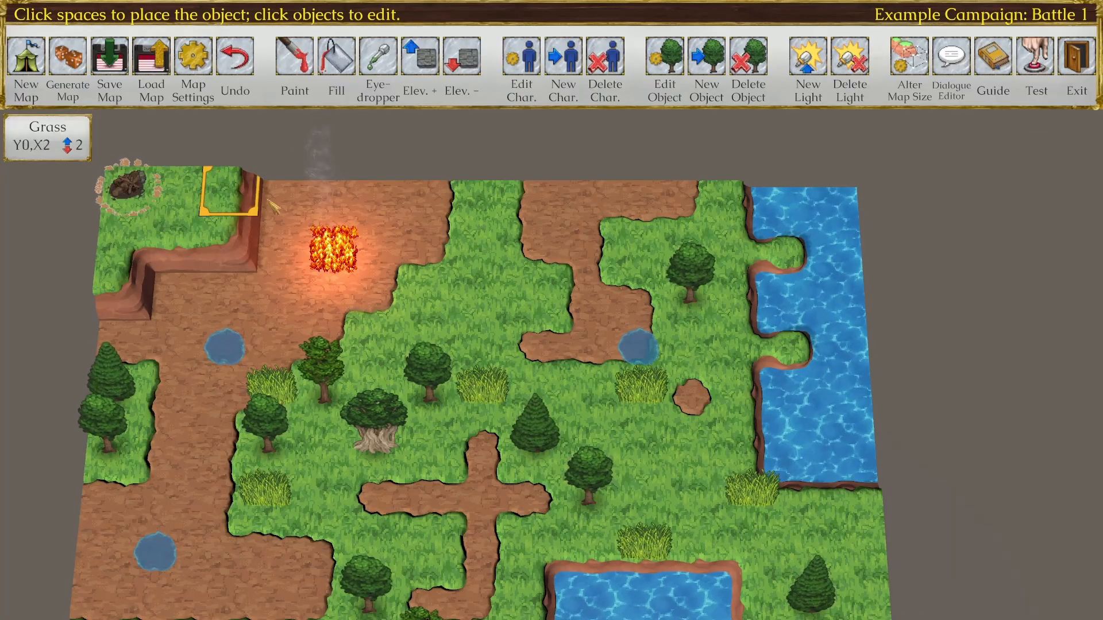
Step: Sample Dirt, paint it on tiles Y0,X0 and Y0,X1 under and beside the campfire, and save the map
{"action": "left_click", "coordinate": [378, 57]}
{"action": "left_click", "coordinate": [381, 197]}
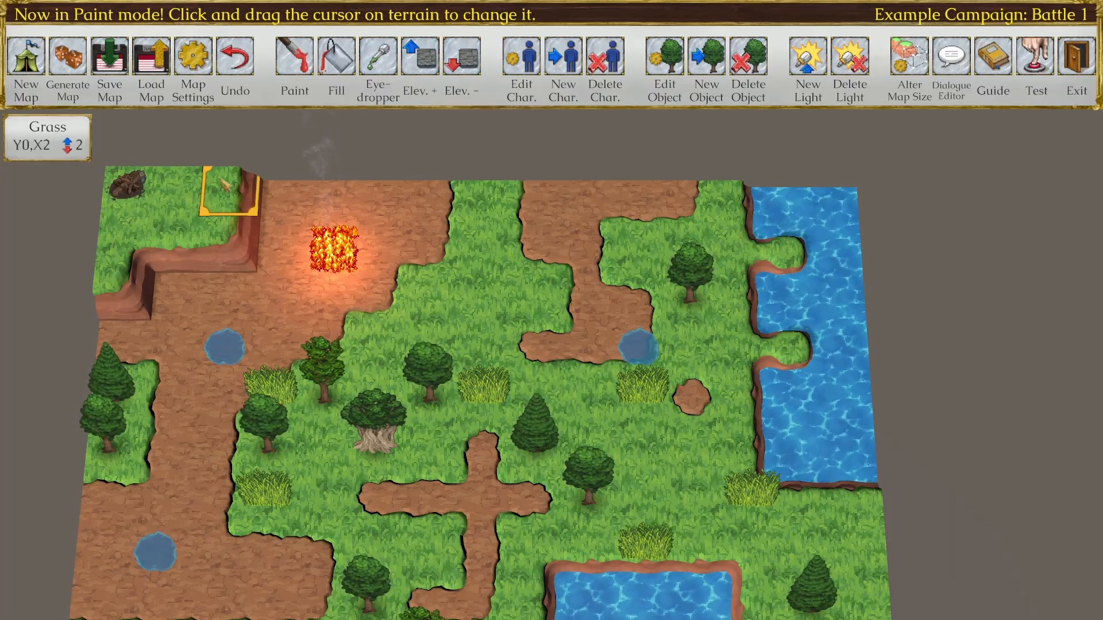
{"action": "left_click", "coordinate": [125, 188]}
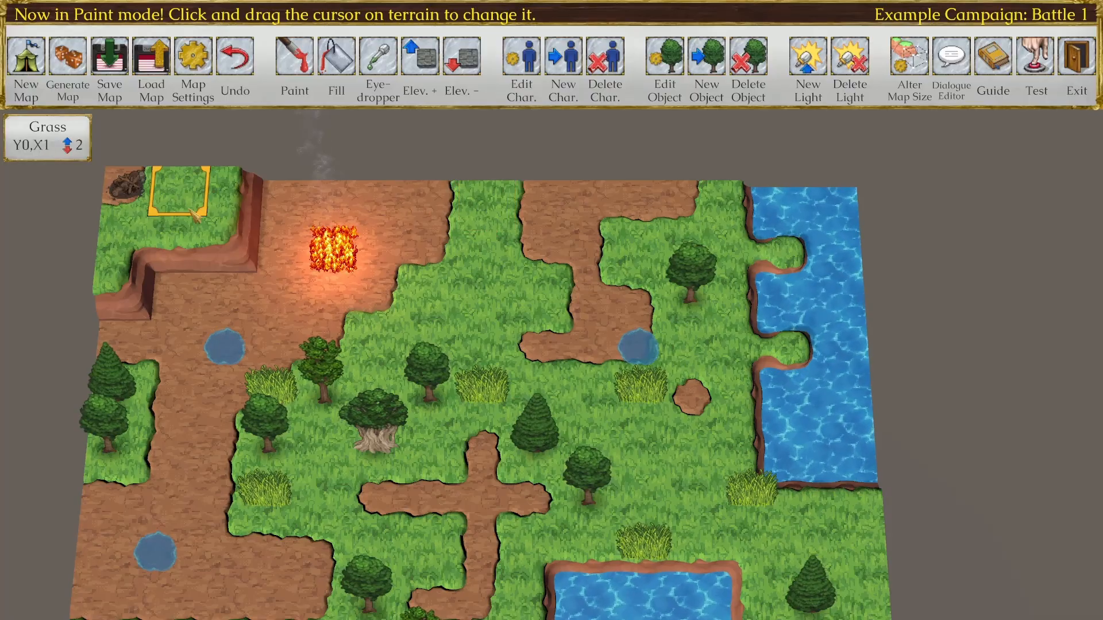
{"action": "left_click", "coordinate": [170, 191]}
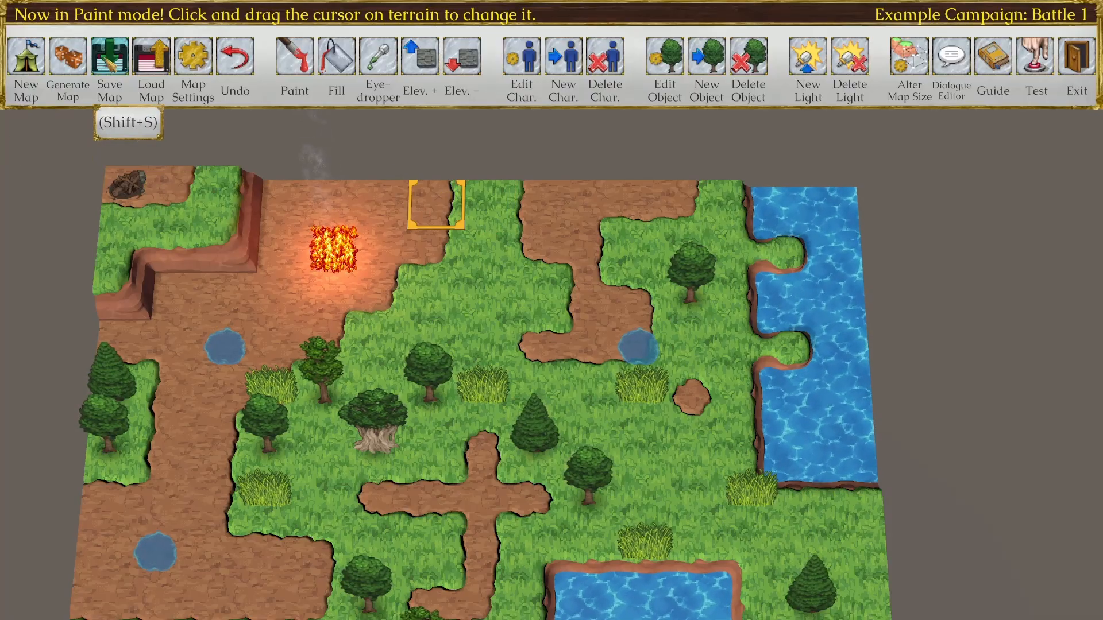
{"action": "left_click", "coordinate": [123, 63]}
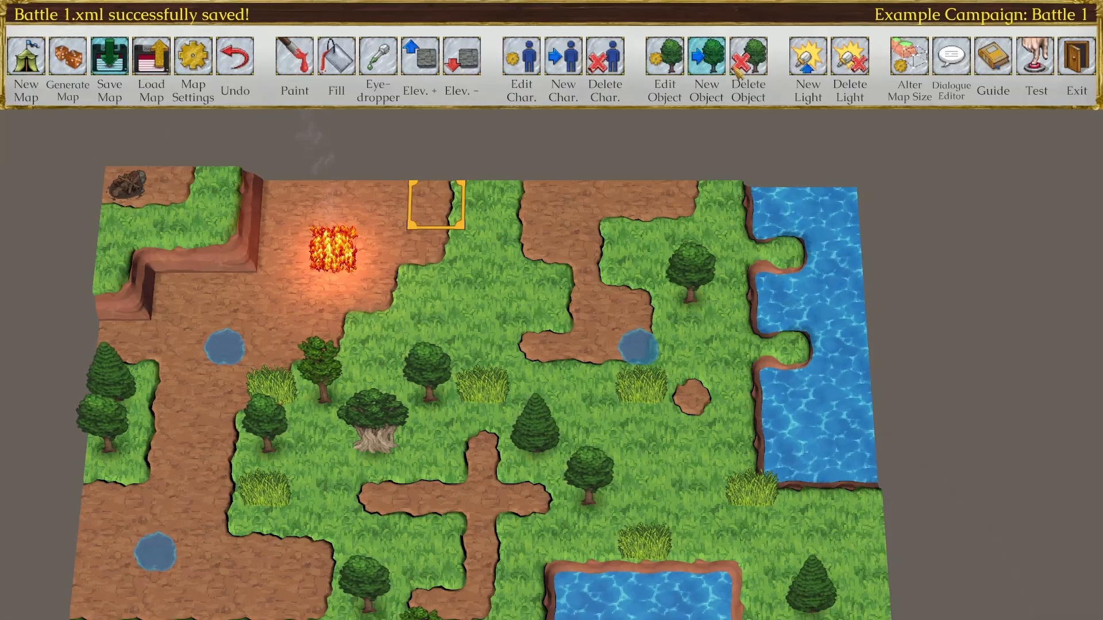
Step: Delete the Fire object from dirt tile Y1,X4 beside the raised plateau
{"action": "left_click", "coordinate": [747, 58]}
{"action": "left_click", "coordinate": [319, 265]}
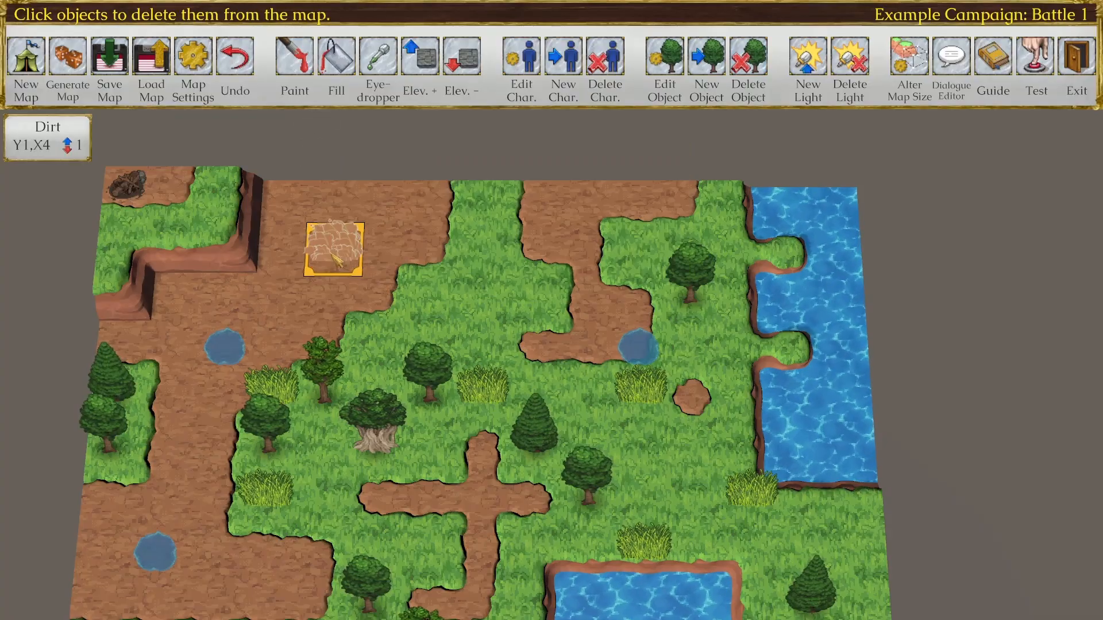
Step: Place a directional light on dirt tile Y3,X0, face it Right and set its blue value to 0
{"action": "scroll", "coordinate": [344, 230], "scroll_direction": "down", "scroll_amount": 2}
{"action": "scroll", "coordinate": [351, 224], "scroll_direction": "down", "scroll_amount": 1}
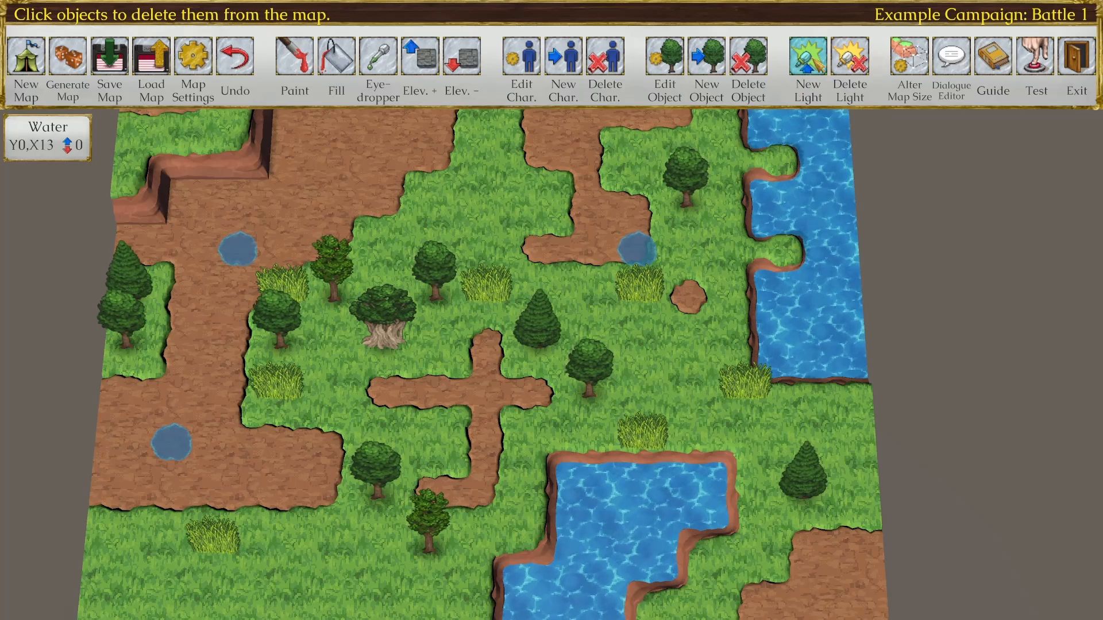
{"action": "left_click", "coordinate": [808, 56]}
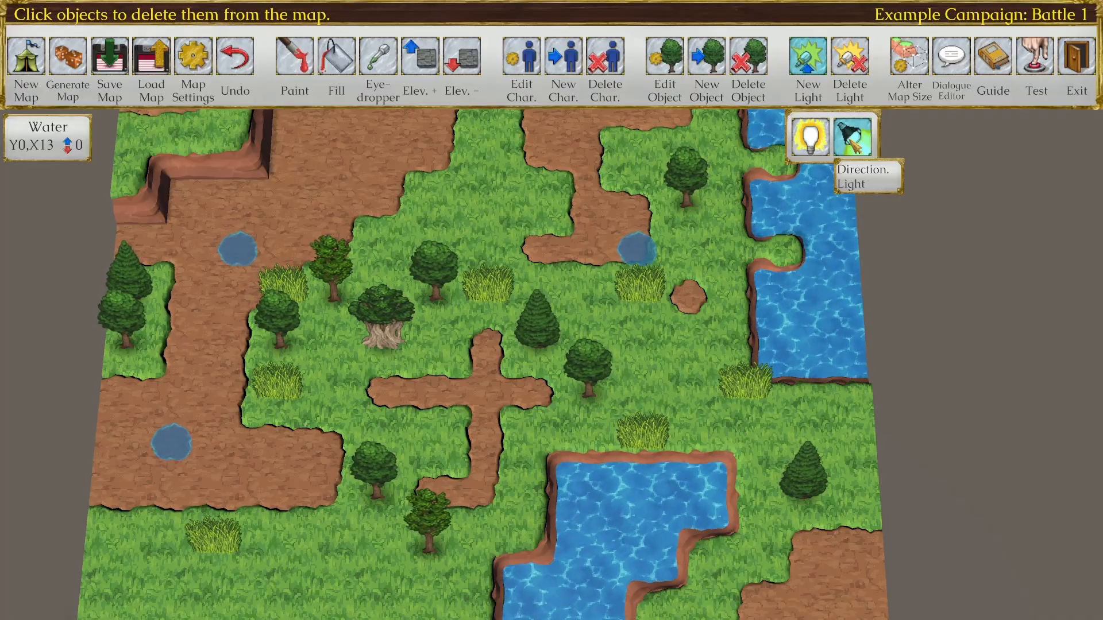
{"action": "left_click", "coordinate": [852, 138]}
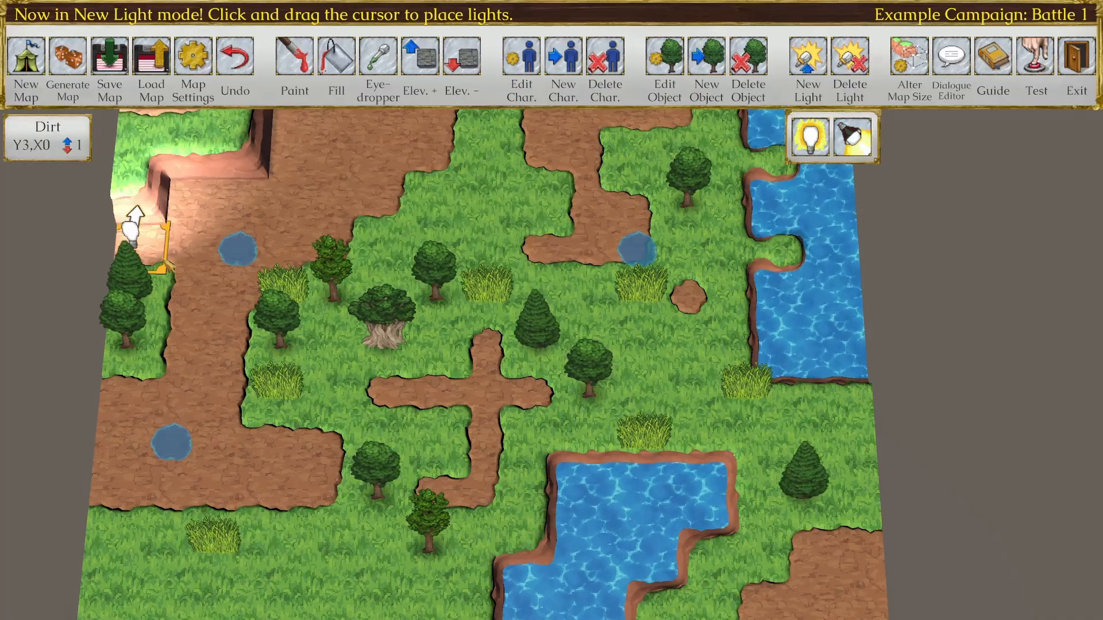
{"action": "mouse_move", "coordinate": [143, 247]}
{"action": "left_mouse_down"}
{"action": "mouse_move", "coordinate": [190, 237]}
{"action": "mouse_move", "coordinate": [154, 241]}
{"action": "left_mouse_up"}
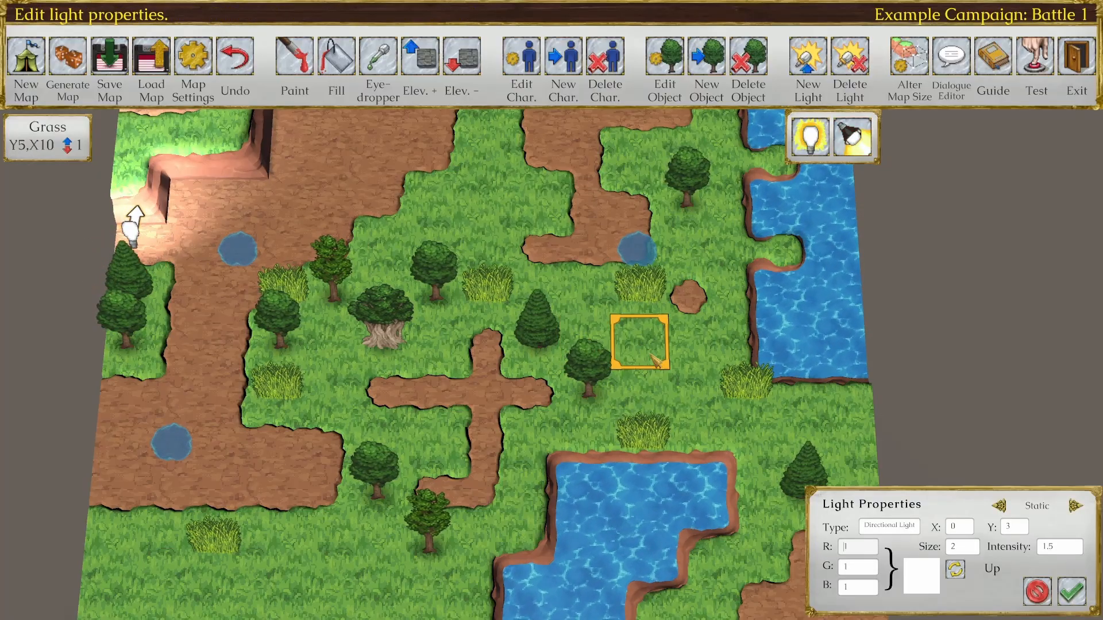
{"action": "left_click", "coordinate": [955, 570]}
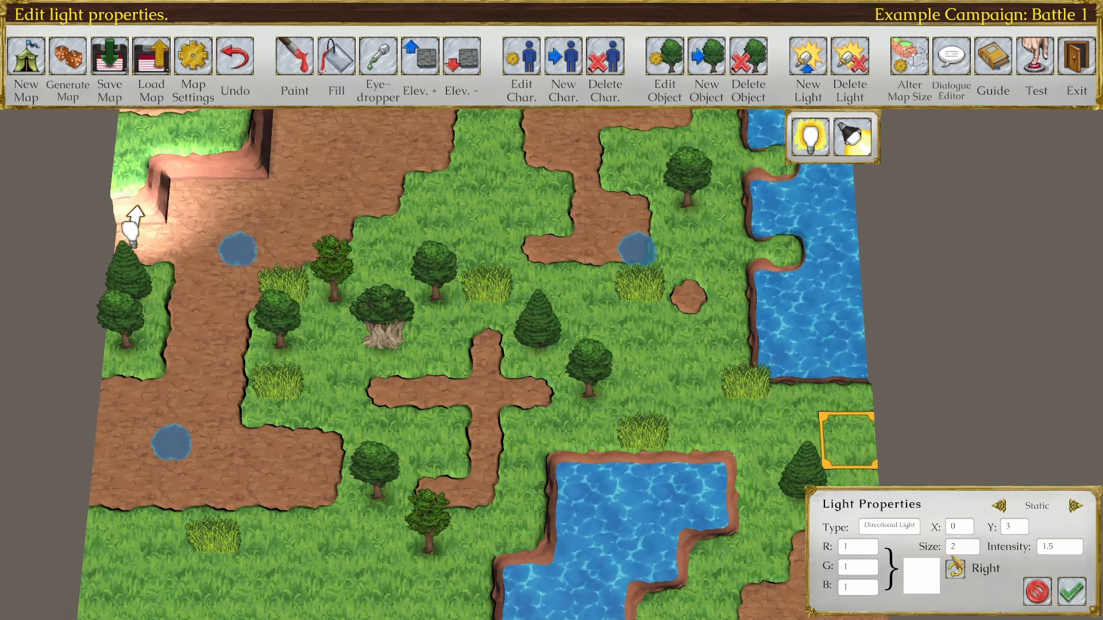
{"action": "left_click", "coordinate": [857, 587]}
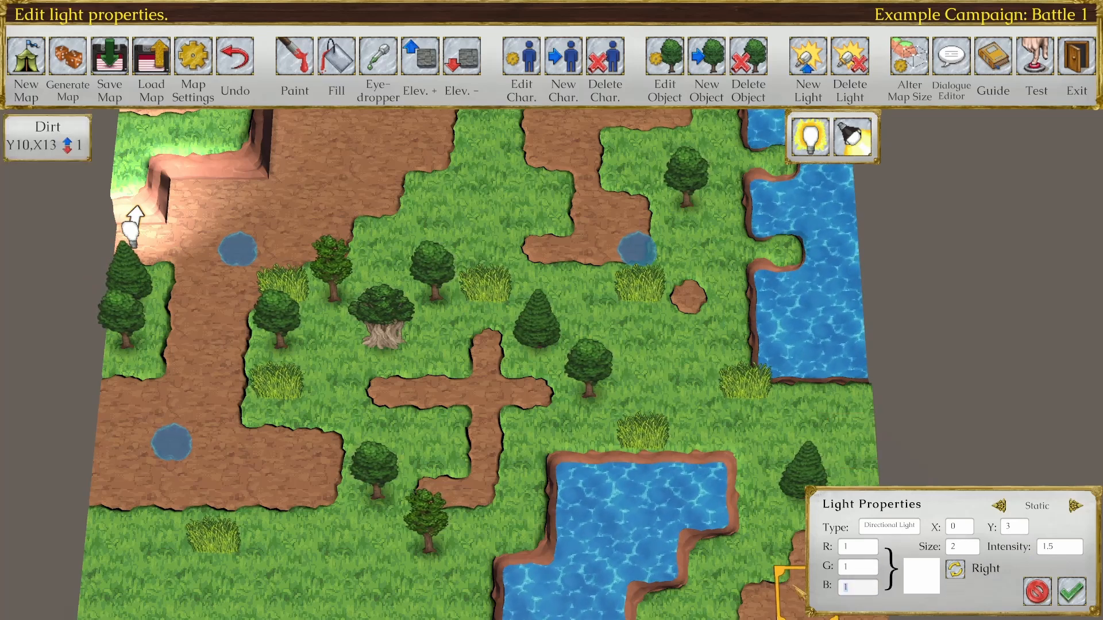
{"action": "type", "text": "0"}
{"action": "left_click", "coordinate": [1071, 591]}
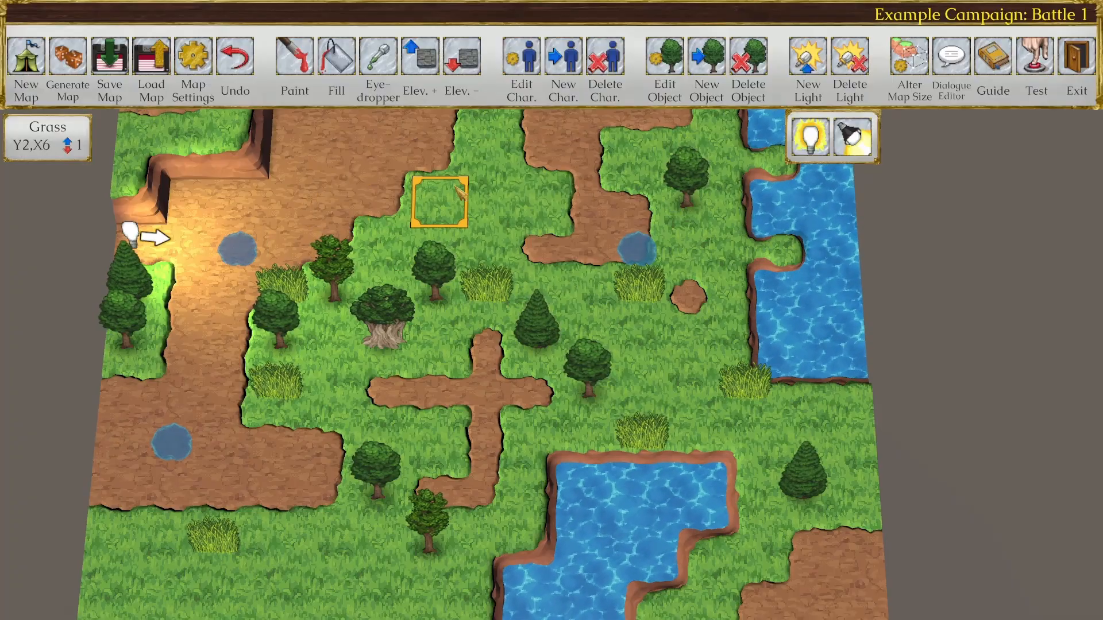
Step: Delete the directional light from tile Y3,X0
{"action": "left_click", "coordinate": [831, 95]}
{"action": "left_click", "coordinate": [158, 241]}
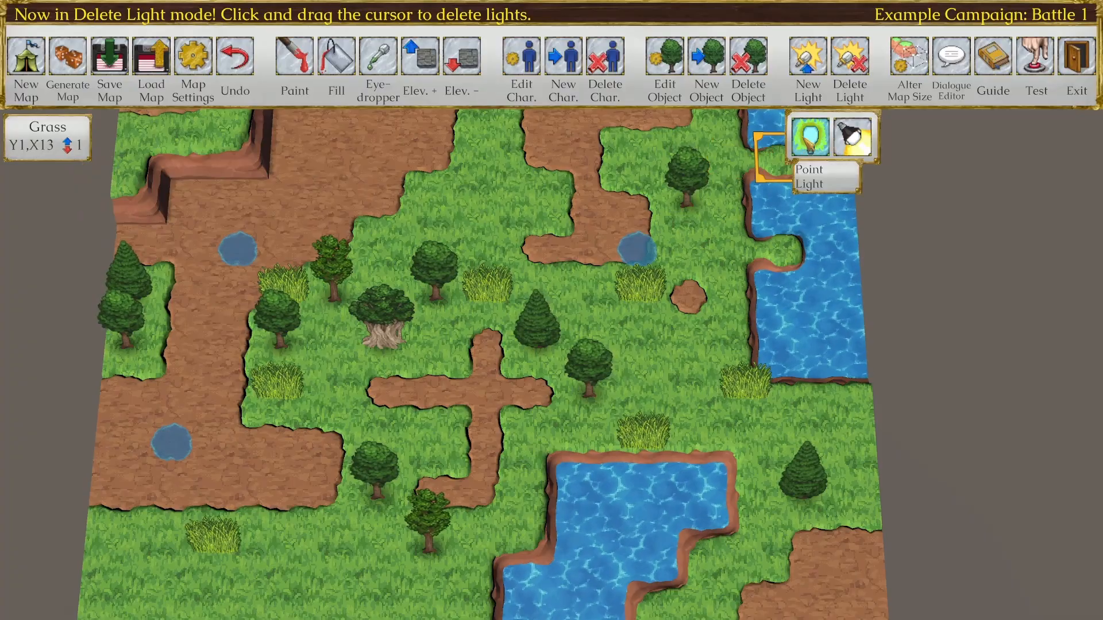
Step: Place a point light on grass tile Y2,X7 and set its blue value to 0.25
{"action": "left_click", "coordinate": [810, 138]}
{"action": "left_click", "coordinate": [510, 217]}
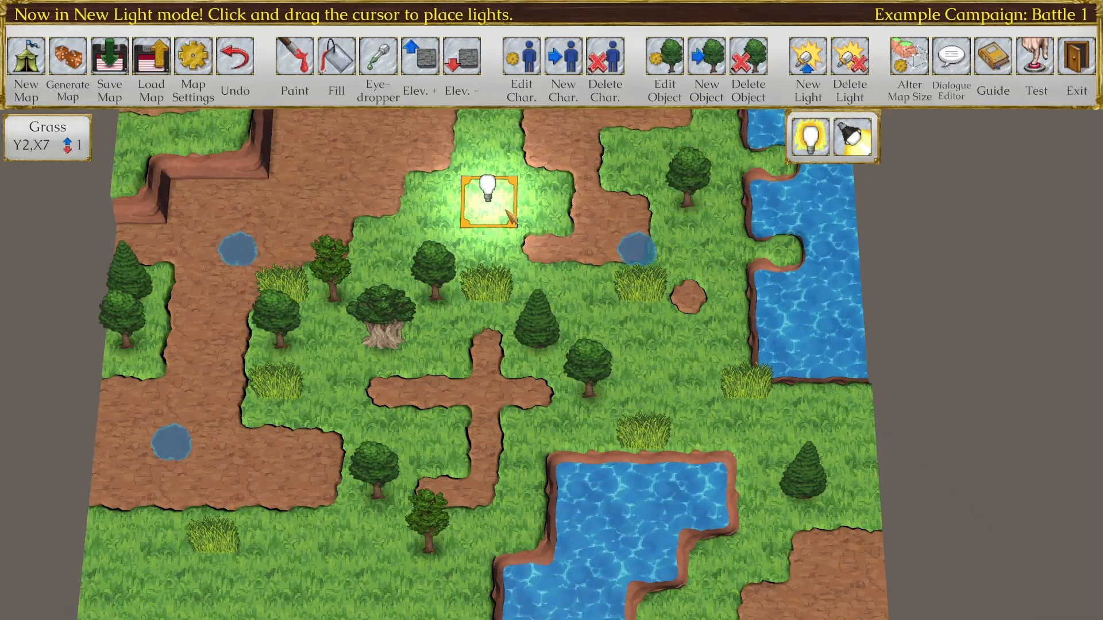
{"action": "left_click", "coordinate": [511, 217]}
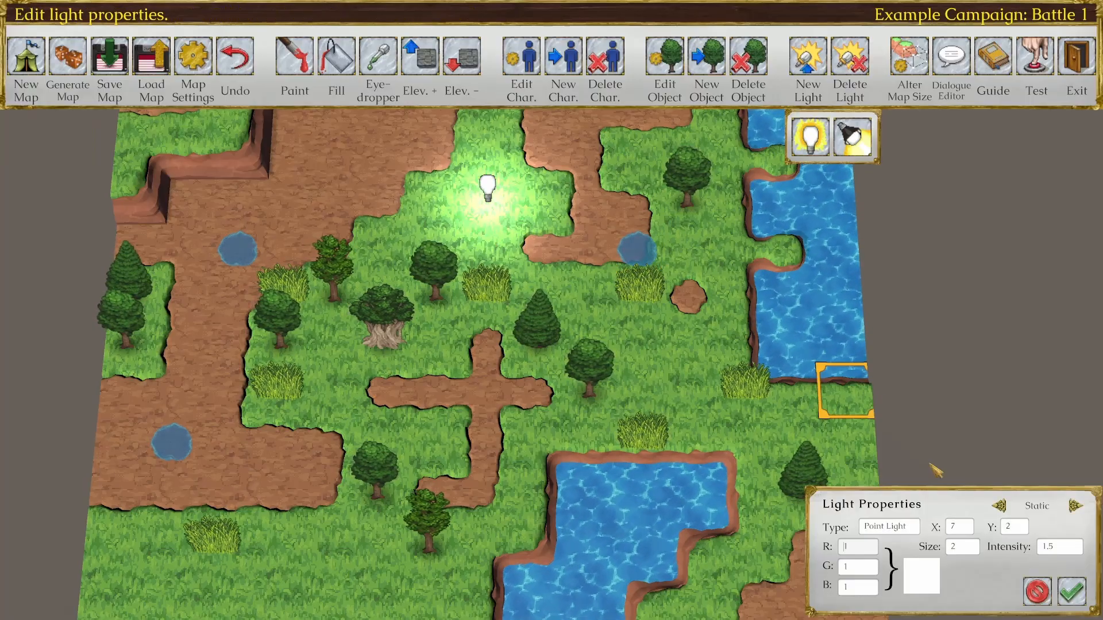
{"action": "left_click", "coordinate": [865, 587]}
{"action": "type", "text": "0.25"}
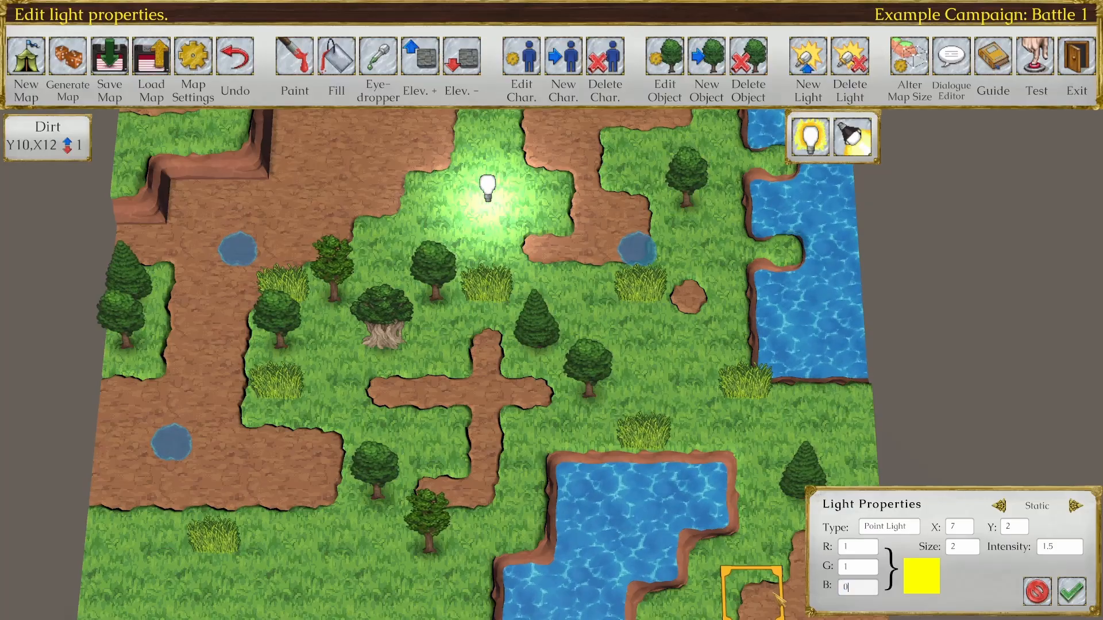
{"action": "left_click", "coordinate": [1072, 592]}
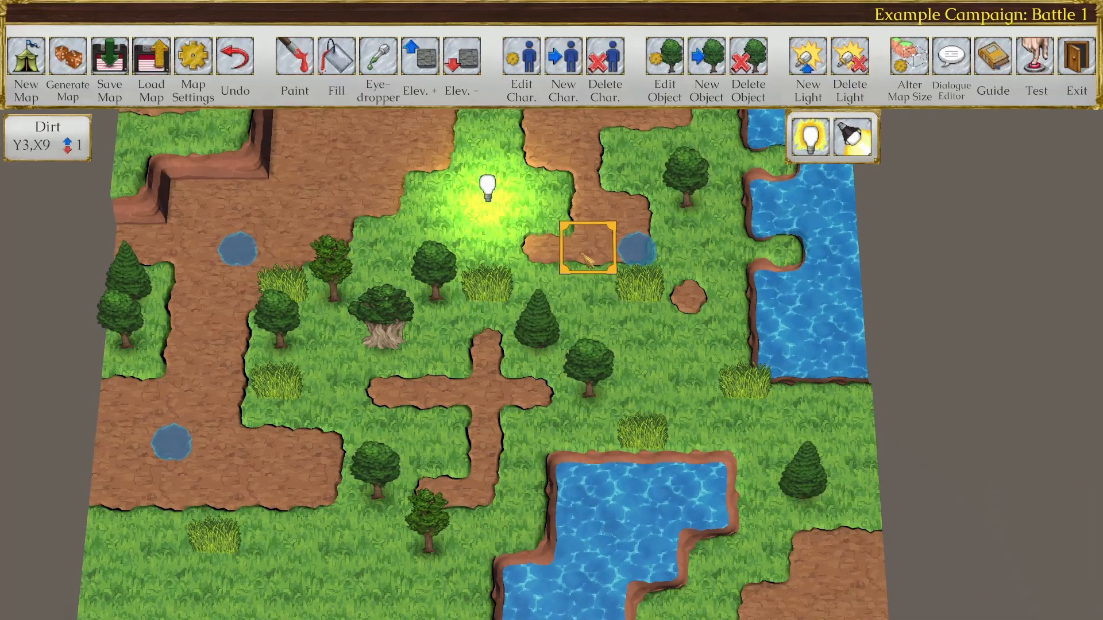
Step: Reopen the point light's properties and move it to X 9, keeping Y 2
{"action": "left_click", "coordinate": [508, 211]}
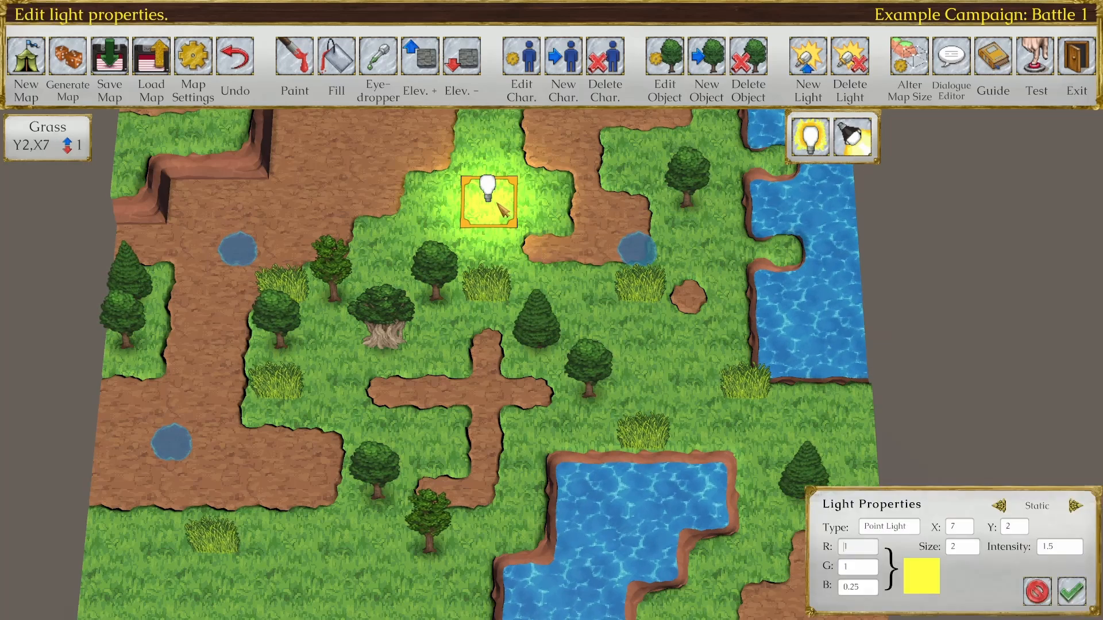
{"action": "left_click_drag", "start_coordinate": [970, 529], "coordinate": [949, 527]}
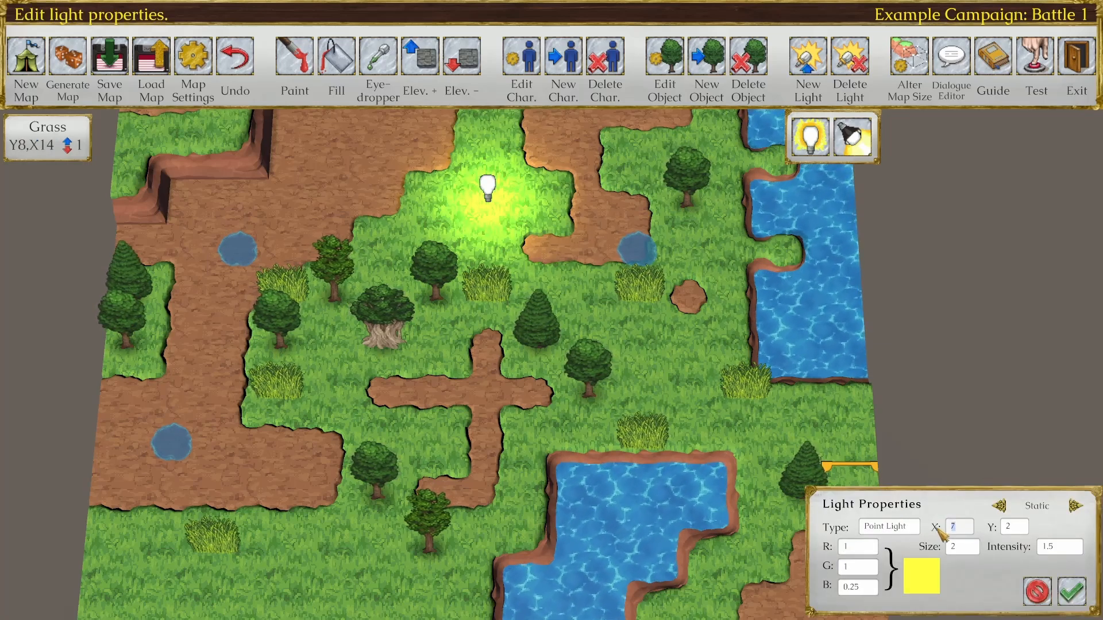
{"action": "left_click", "coordinate": [1072, 591]}
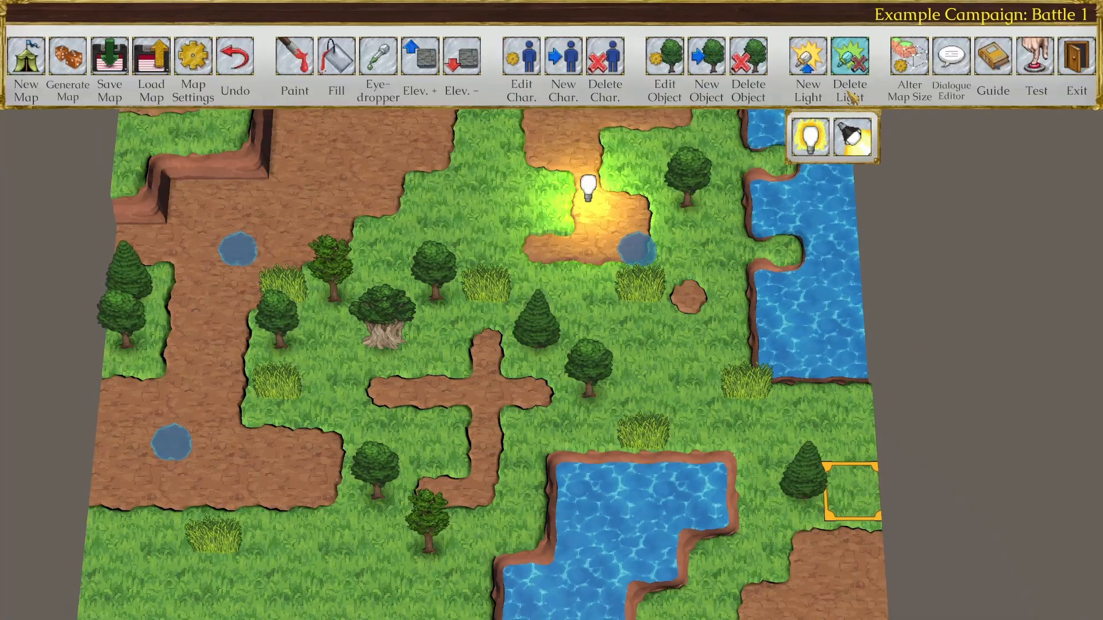
Step: Delete the point light from tile Y2,X9 and save the map
{"action": "left_click", "coordinate": [849, 57]}
{"action": "left_click", "coordinate": [587, 192]}
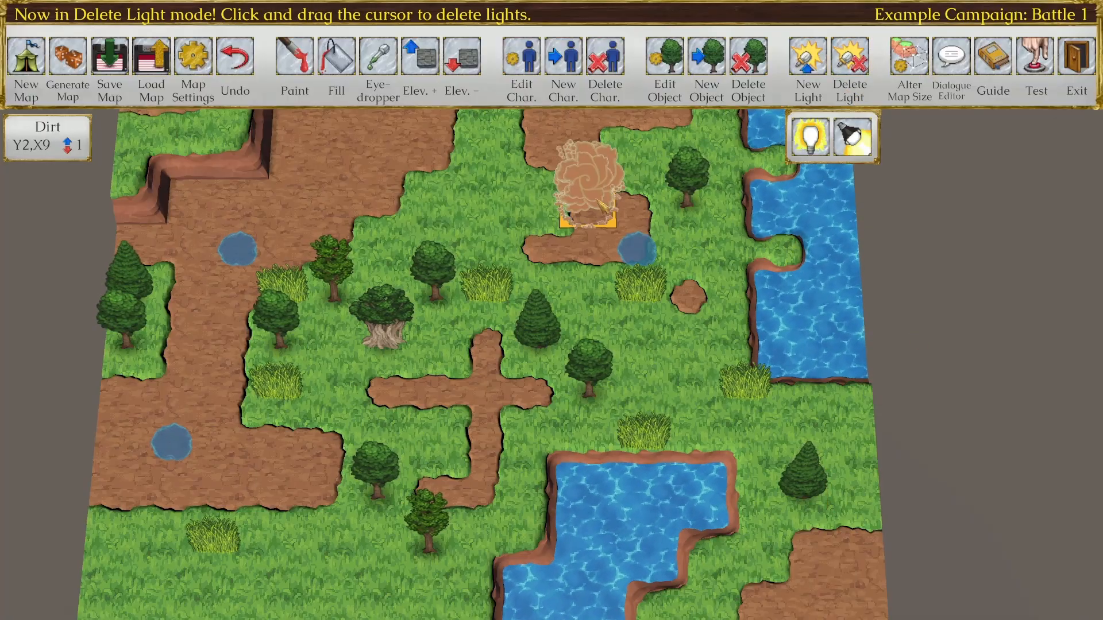
{"action": "left_click", "coordinate": [110, 69]}
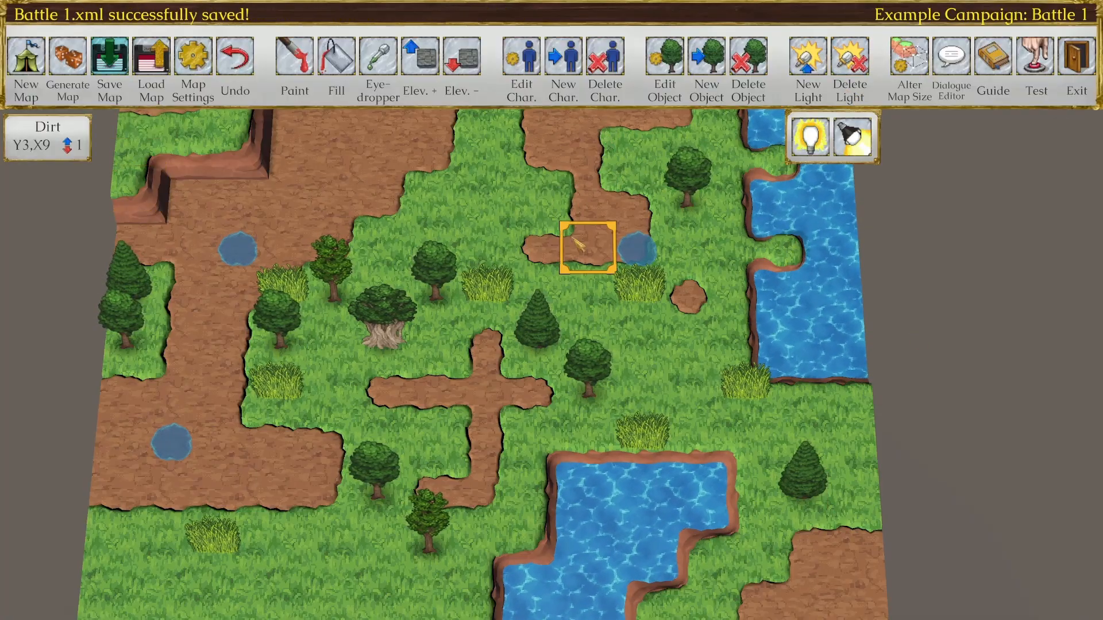
{"action": "left_click", "coordinate": [808, 58]}
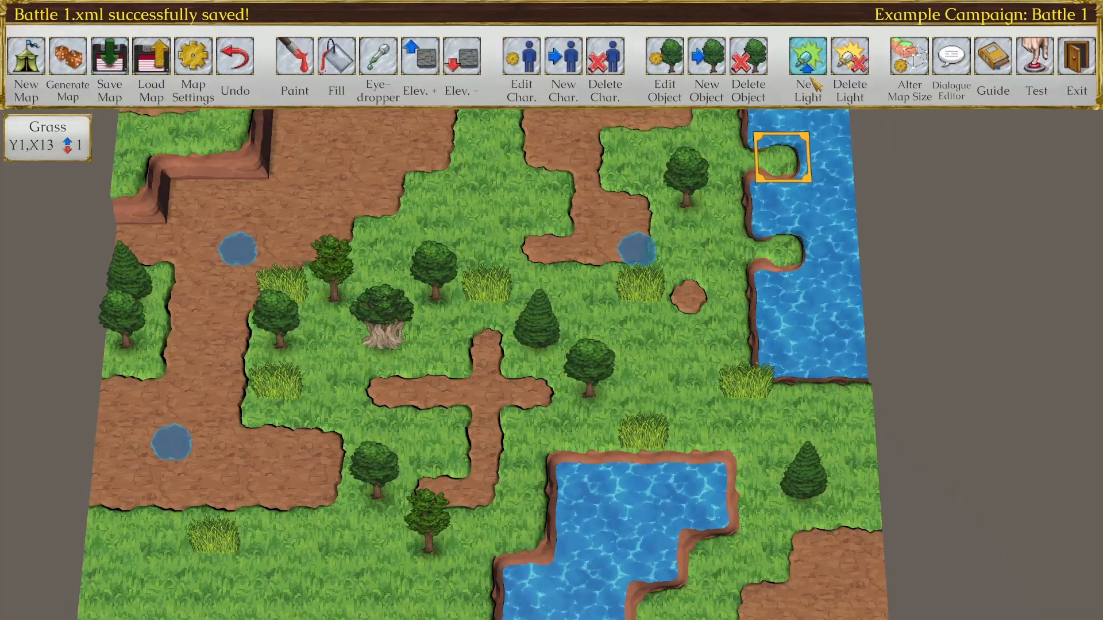
{"action": "left_click_drag", "start_coordinate": [704, 340], "coordinate": [703, 309]}
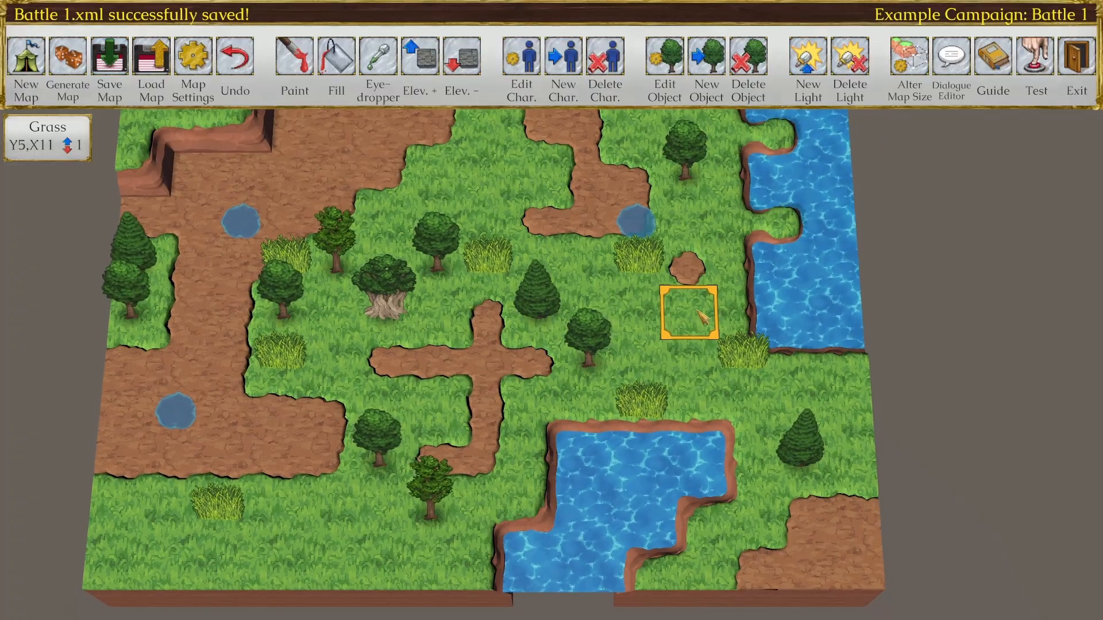
{"action": "middle_click_drag", "start_coordinate": [707, 315], "coordinate": [692, 274]}
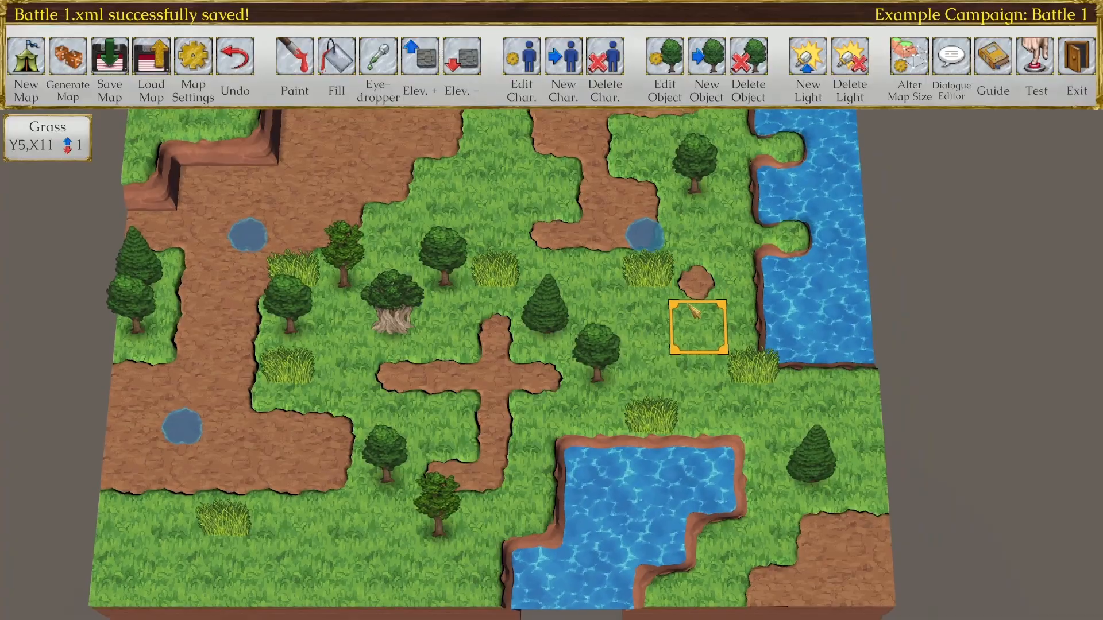
Step: Place six Army 0 units from the player roster, facing Down, on tiles Y0,X3 to Y0,X6, Y1,X5 and Y1,X4
{"action": "left_click", "coordinate": [572, 72]}
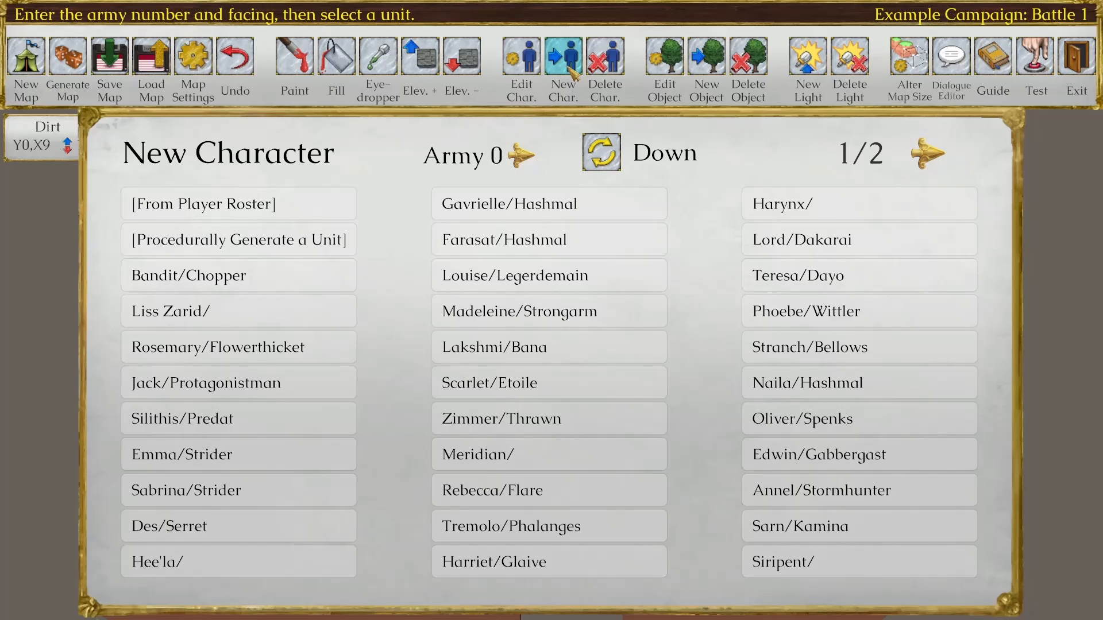
{"action": "left_click", "coordinate": [318, 203]}
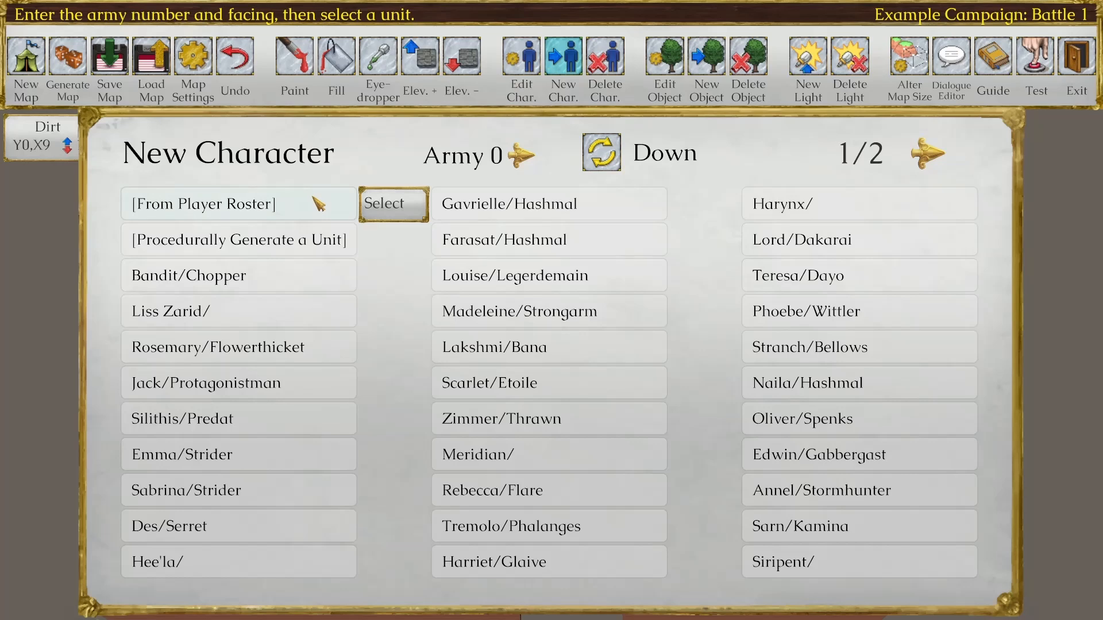
{"action": "left_click", "coordinate": [319, 204]}
{"action": "key", "text": "w"}
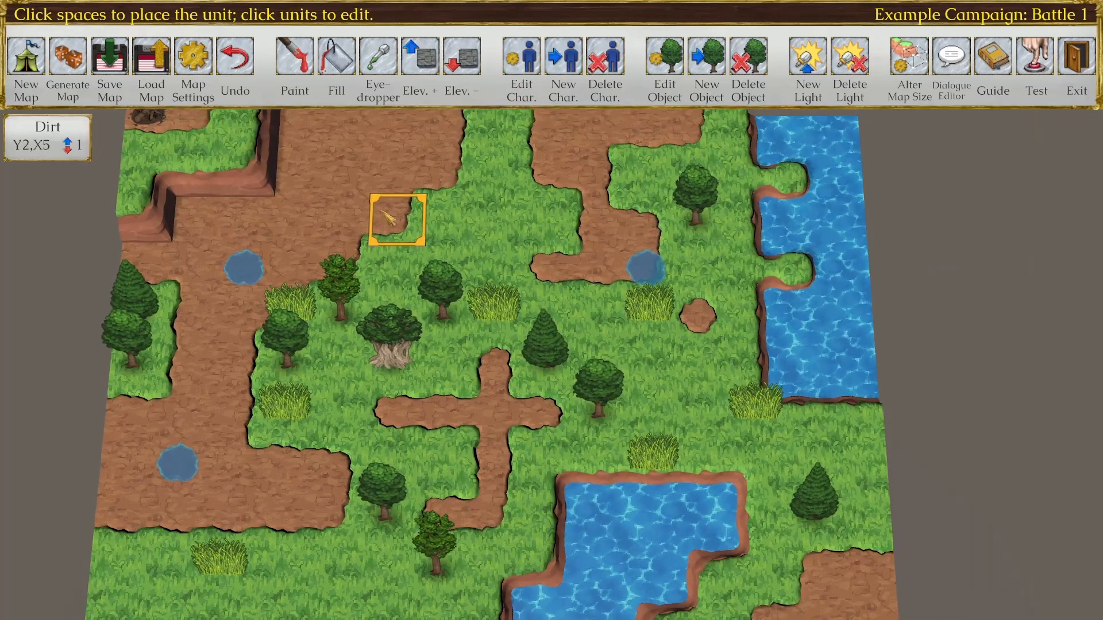
{"action": "left_click", "coordinate": [296, 164]}
{"action": "left_click", "coordinate": [345, 164]}
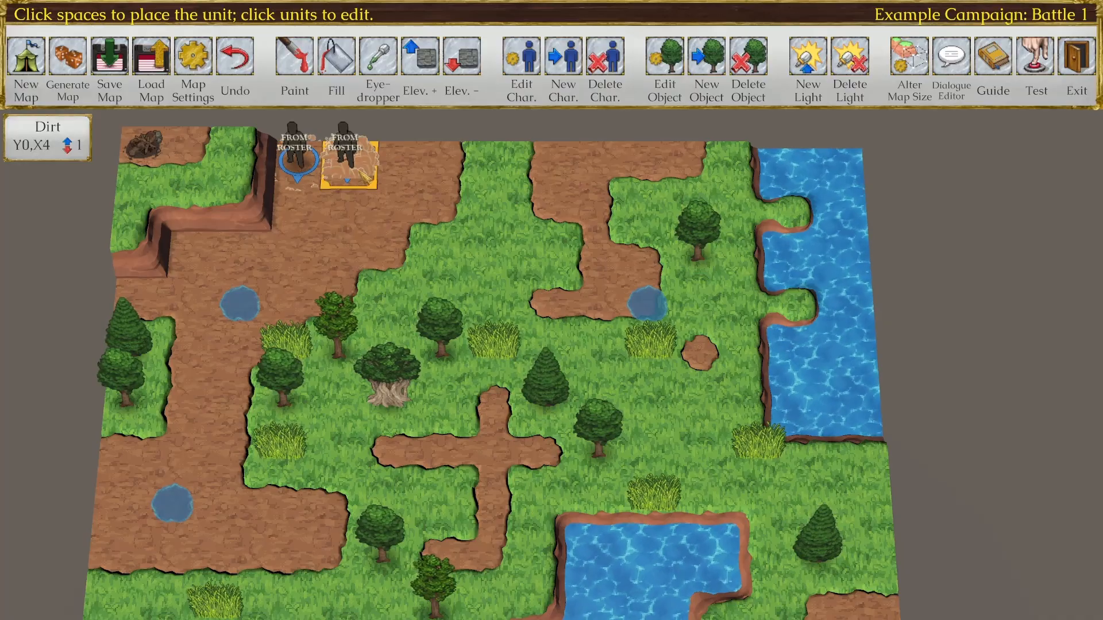
{"action": "left_click", "coordinate": [409, 175]}
{"action": "left_click", "coordinate": [448, 173]}
{"action": "left_click", "coordinate": [396, 201]}
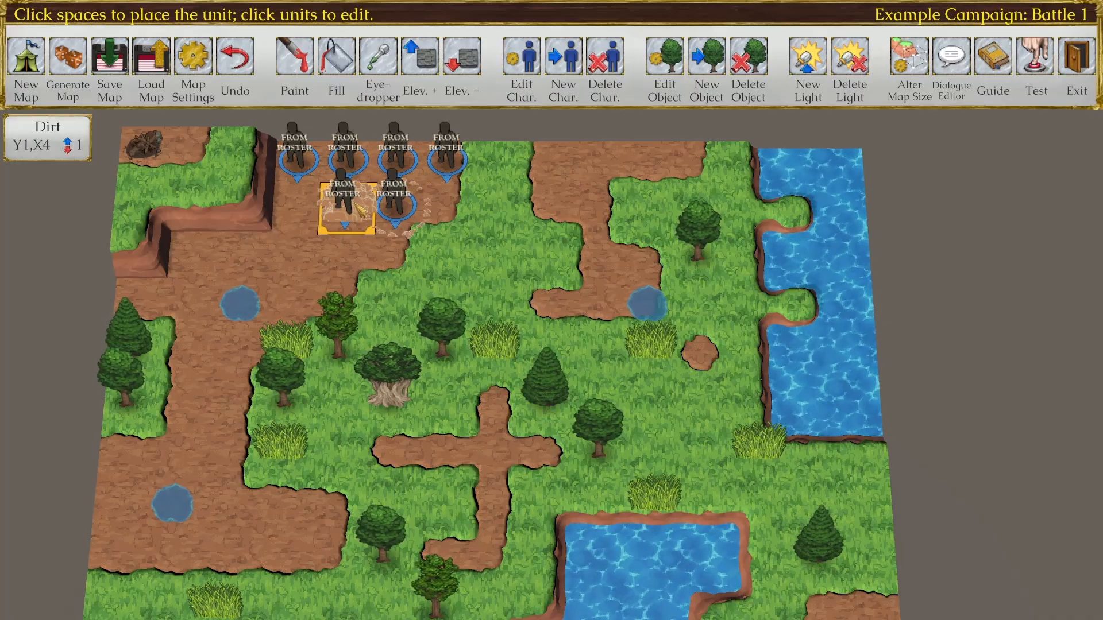
{"action": "left_click", "coordinate": [353, 199]}
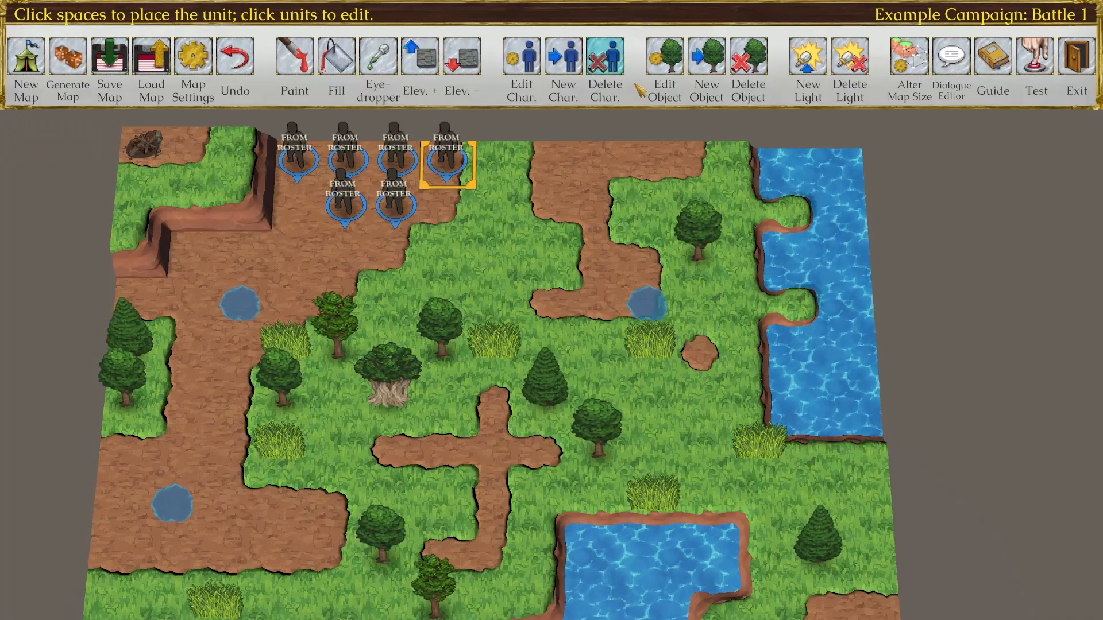
Step: Delete all six player roster units from the dirt area beside the plateau
{"action": "left_click", "coordinate": [614, 56]}
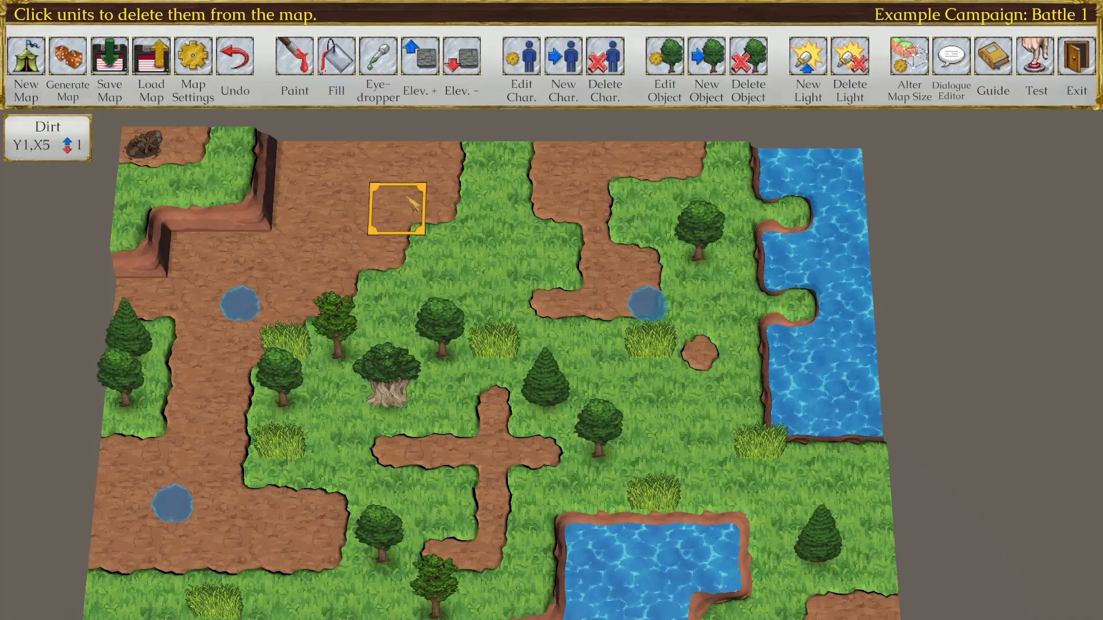
Step: Place the Jack/Protagonistman character for Army 0, facing Down, on dirt tile Y1,X4
{"action": "left_click", "coordinate": [567, 64]}
{"action": "left_click", "coordinate": [299, 271]}
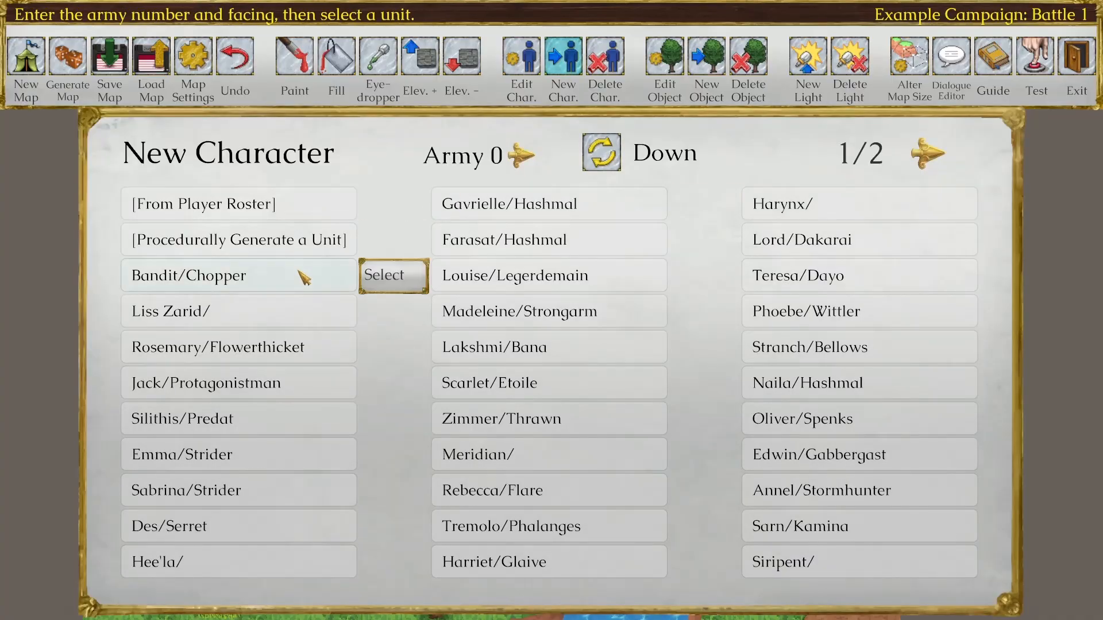
{"action": "left_click", "coordinate": [278, 381]}
{"action": "left_click", "coordinate": [346, 201]}
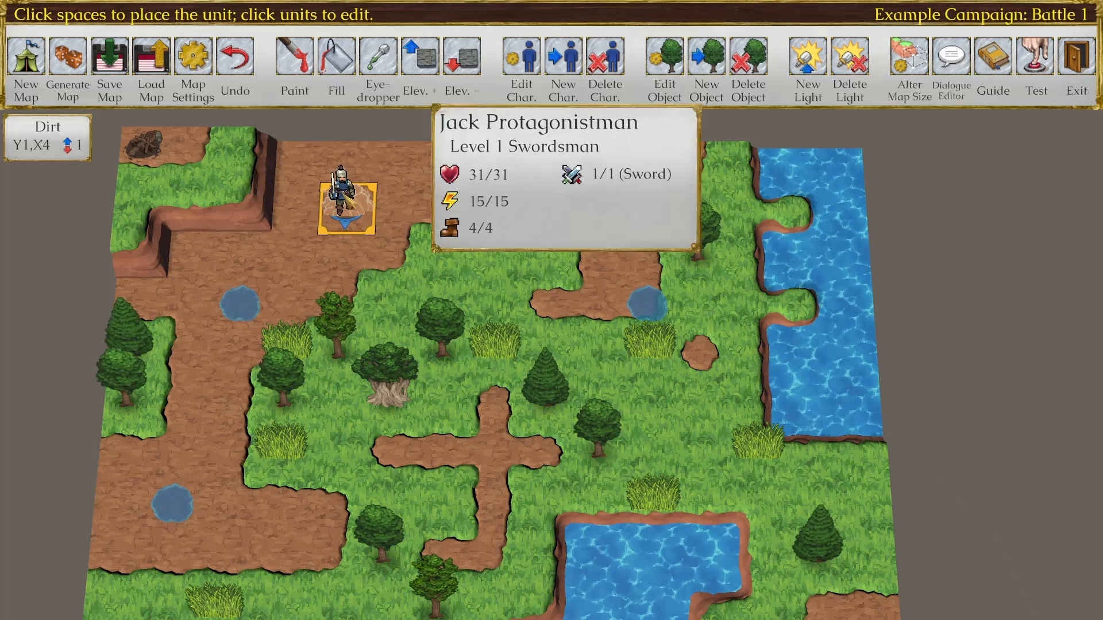
Step: Place two more Army 0 characters facing Down: Liss Zarid on tile Y1,X3 and Rosemary/Flowerthicket on tile Y0,X4
{"action": "left_click", "coordinate": [563, 56]}
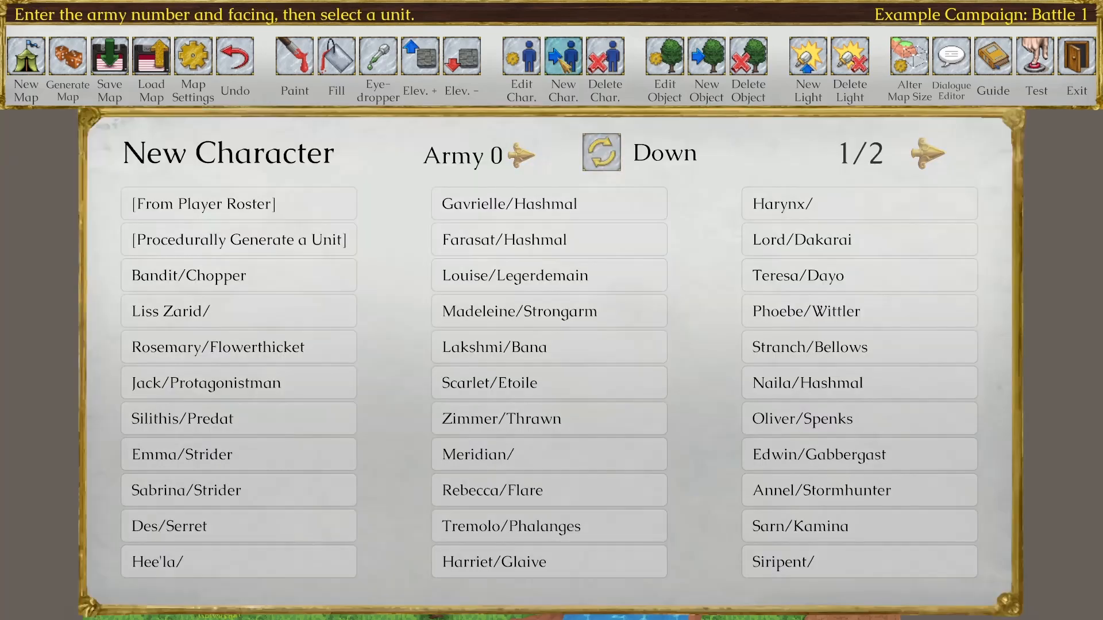
{"action": "left_click", "coordinate": [298, 304]}
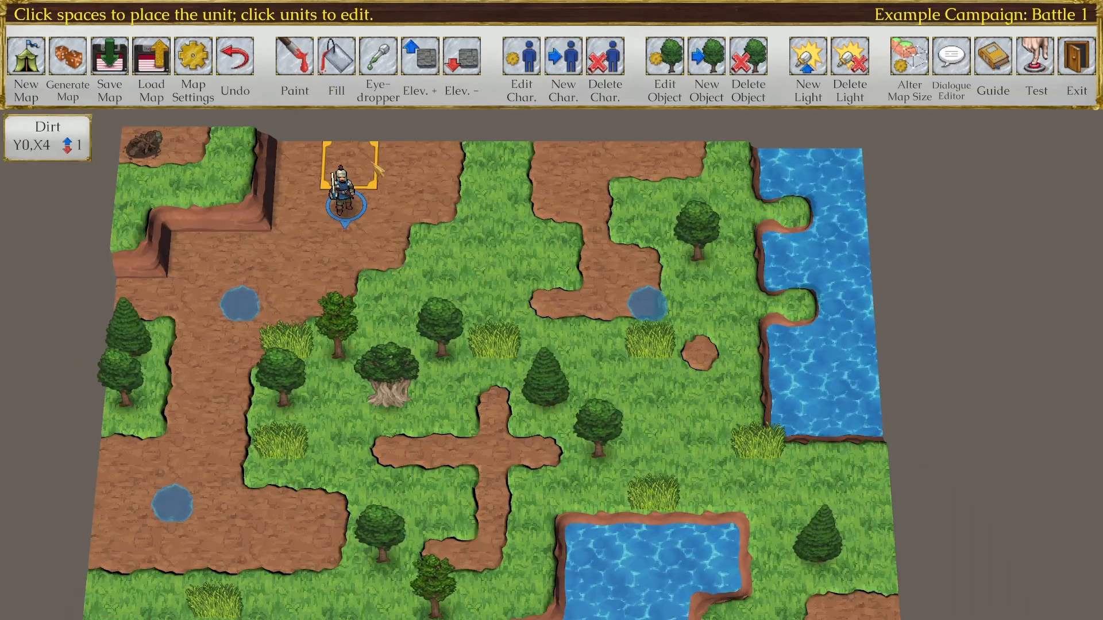
{"action": "left_click", "coordinate": [296, 208]}
{"action": "left_click", "coordinate": [563, 60]}
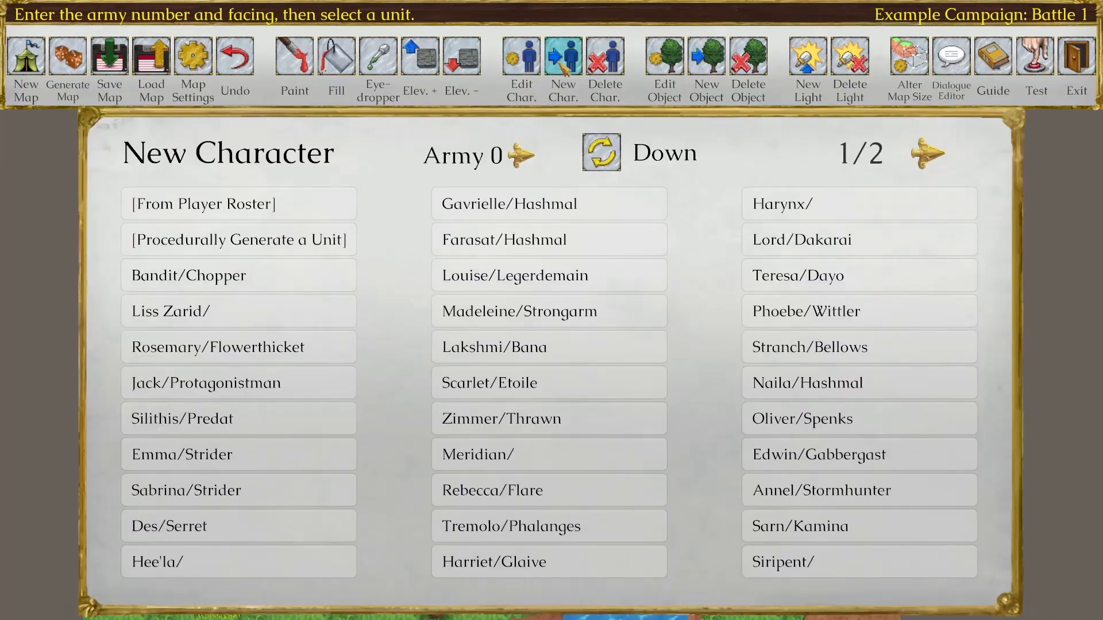
{"action": "left_click", "coordinate": [210, 345]}
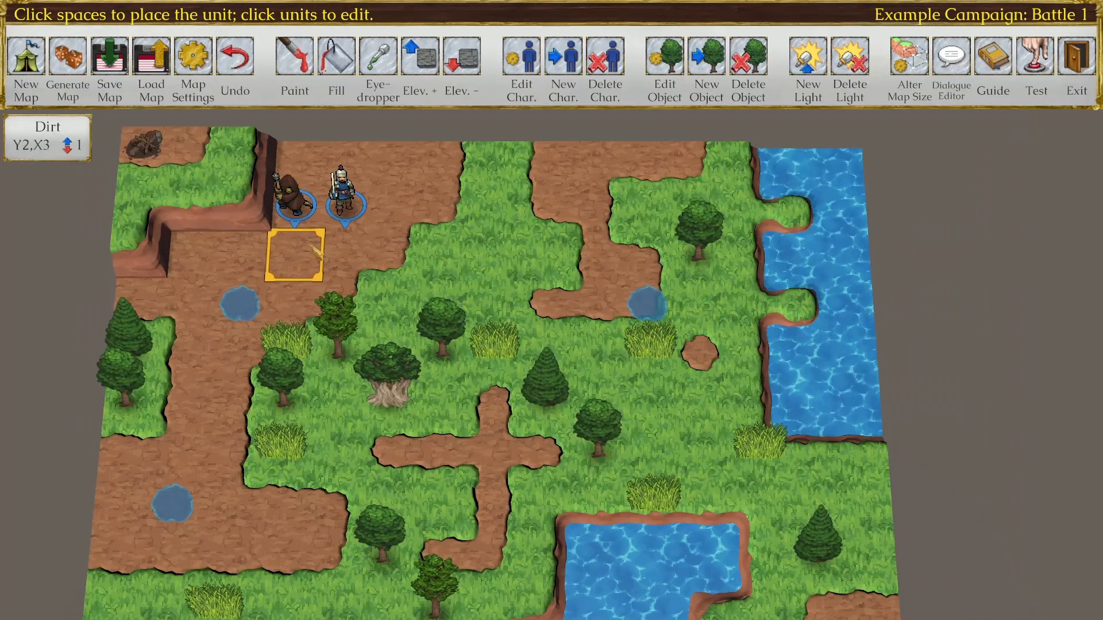
{"action": "left_click", "coordinate": [349, 165]}
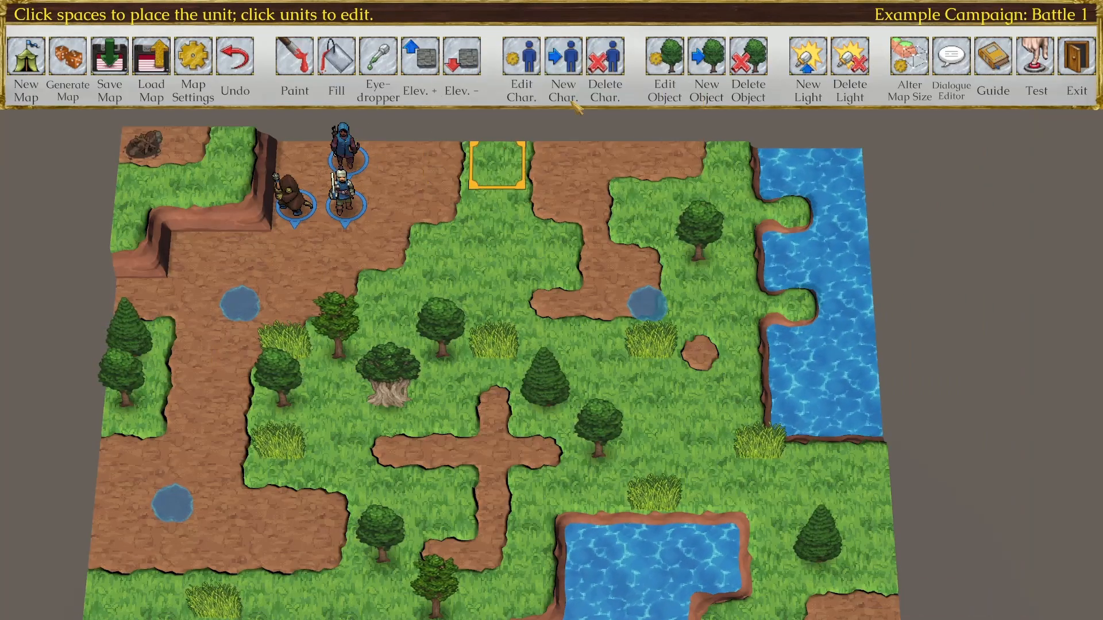
Step: Place four Army 1 Bandit/Chopper characters facing Up on the western dirt path, Y6,X11, Y10,X4 and Y10,X3, and save the map
{"action": "left_click", "coordinate": [582, 66]}
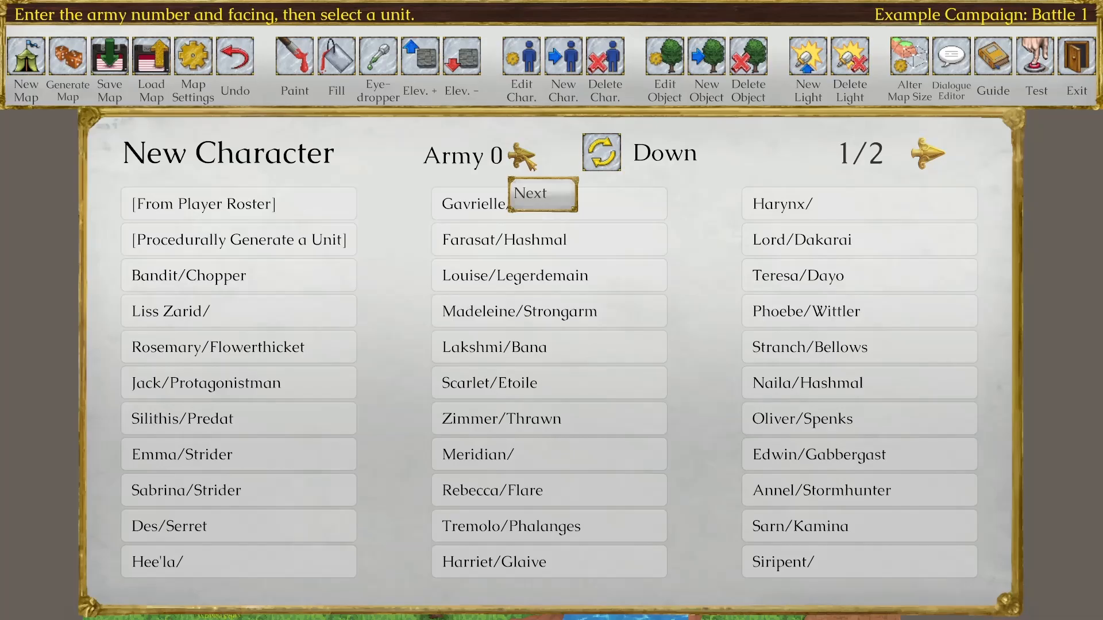
{"action": "left_click", "coordinate": [522, 156]}
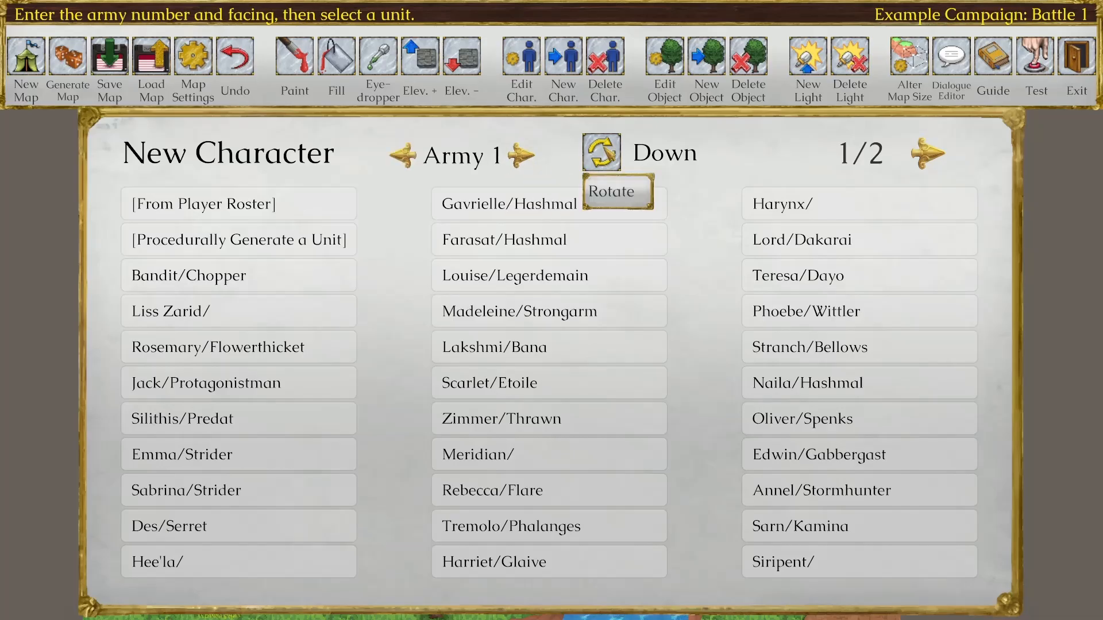
{"action": "left_click", "coordinate": [609, 157]}
{"action": "left_click", "coordinate": [609, 156]}
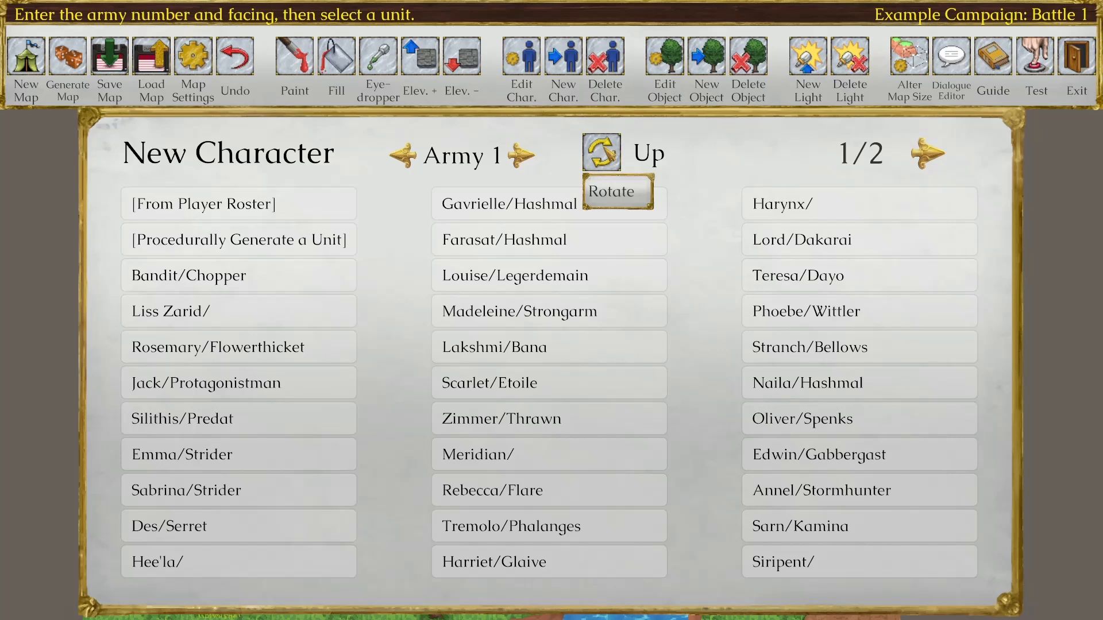
{"action": "left_click", "coordinate": [277, 284]}
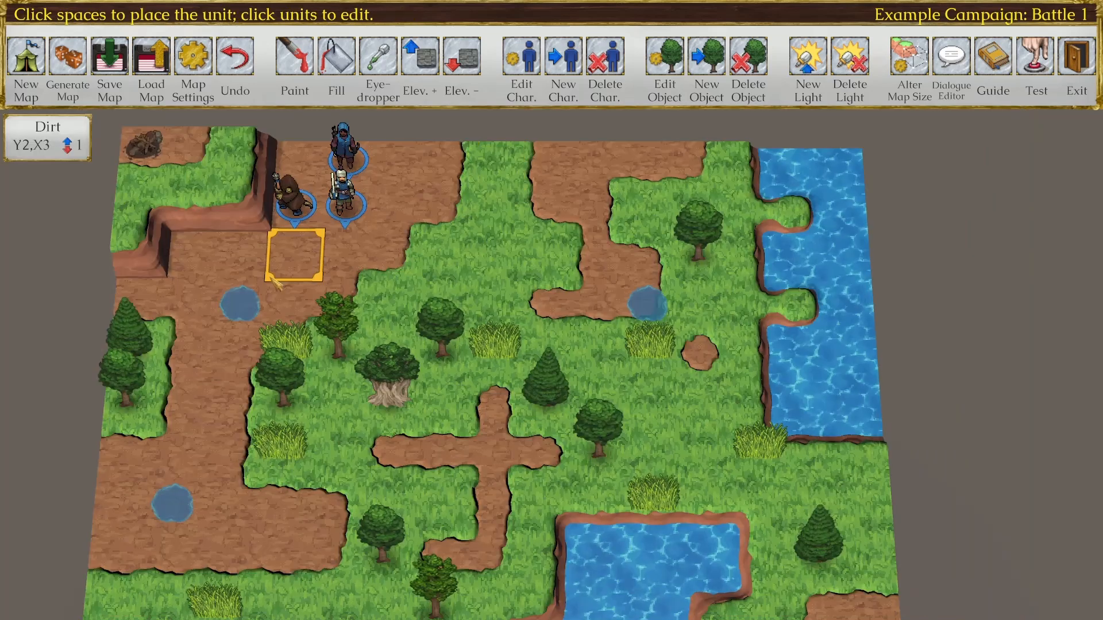
{"action": "left_click", "coordinate": [232, 402]}
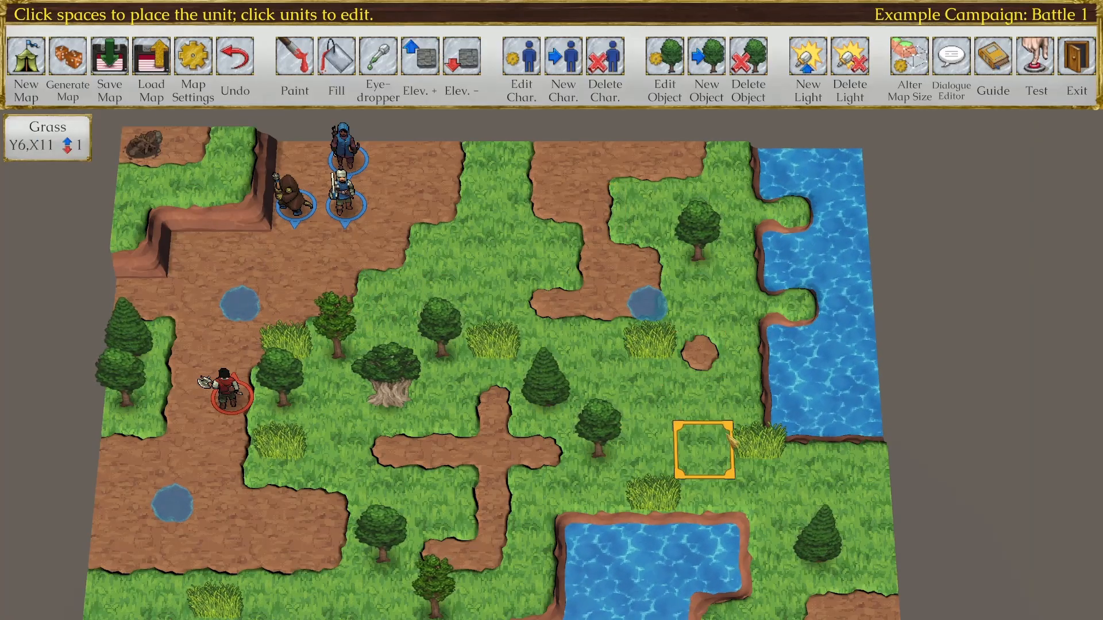
{"action": "left_click", "coordinate": [716, 470]}
{"action": "key", "text": "s"}
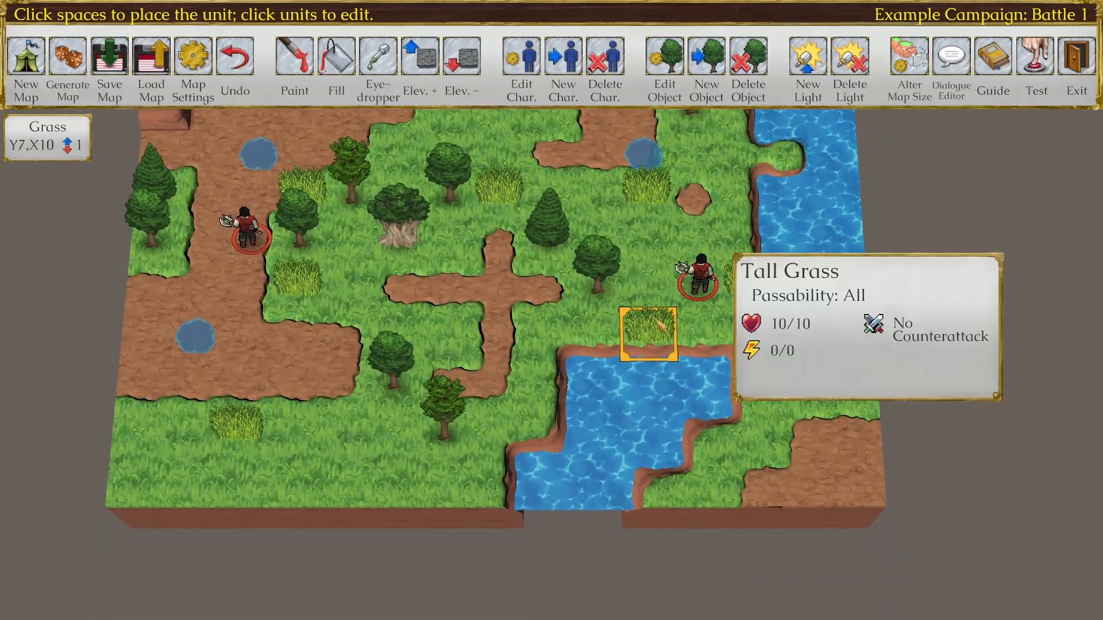
{"action": "left_click", "coordinate": [356, 484]}
{"action": "left_click", "coordinate": [315, 484]}
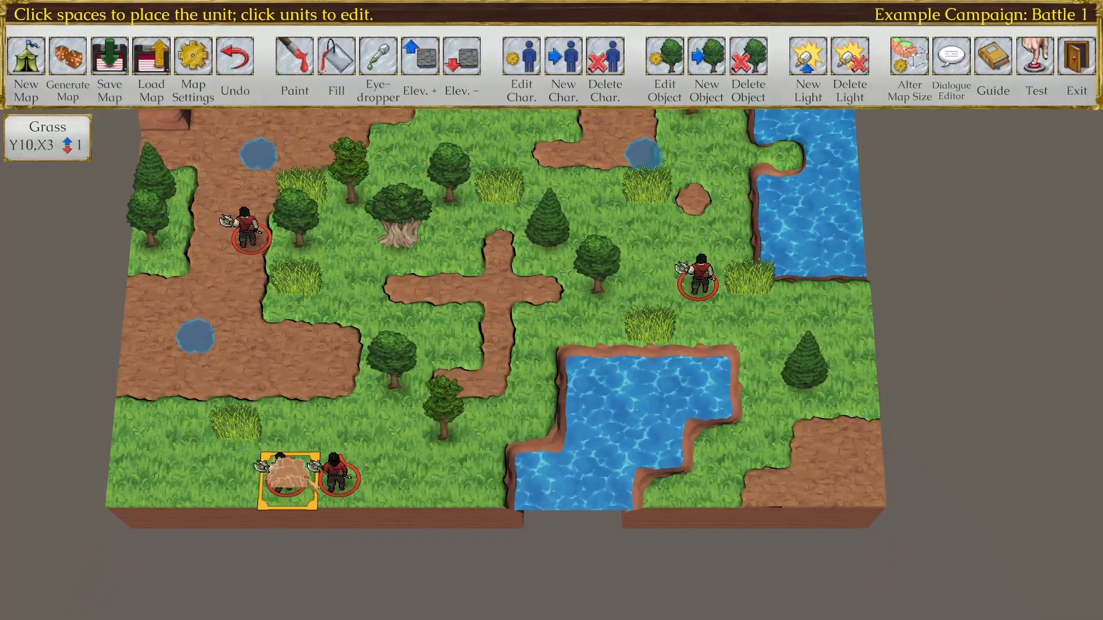
{"action": "key", "text": "w"}
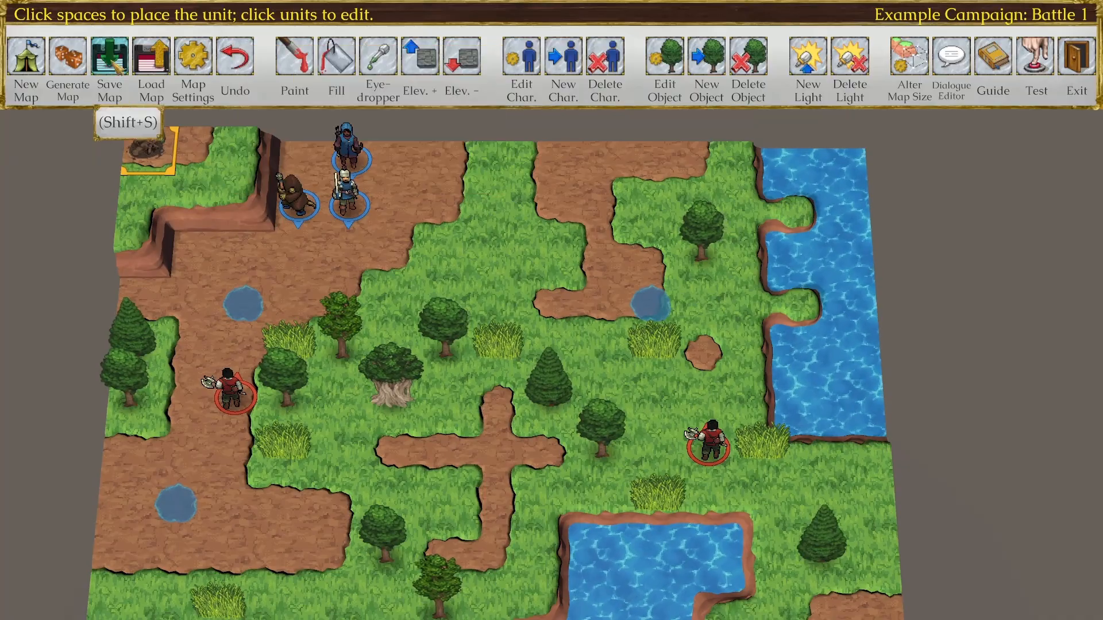
{"action": "left_click", "coordinate": [115, 63]}
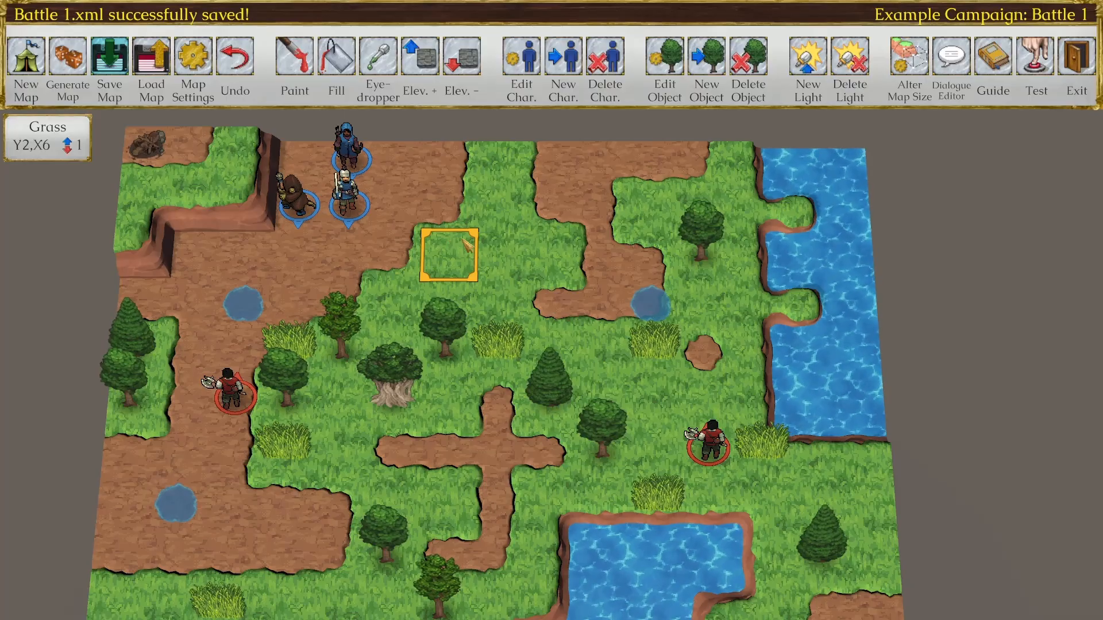
Step: Edit the Rosemary Flowerthicket unit to relocate it to plateau tile Y0,X1
{"action": "mouse_move", "coordinate": [358, 167]}
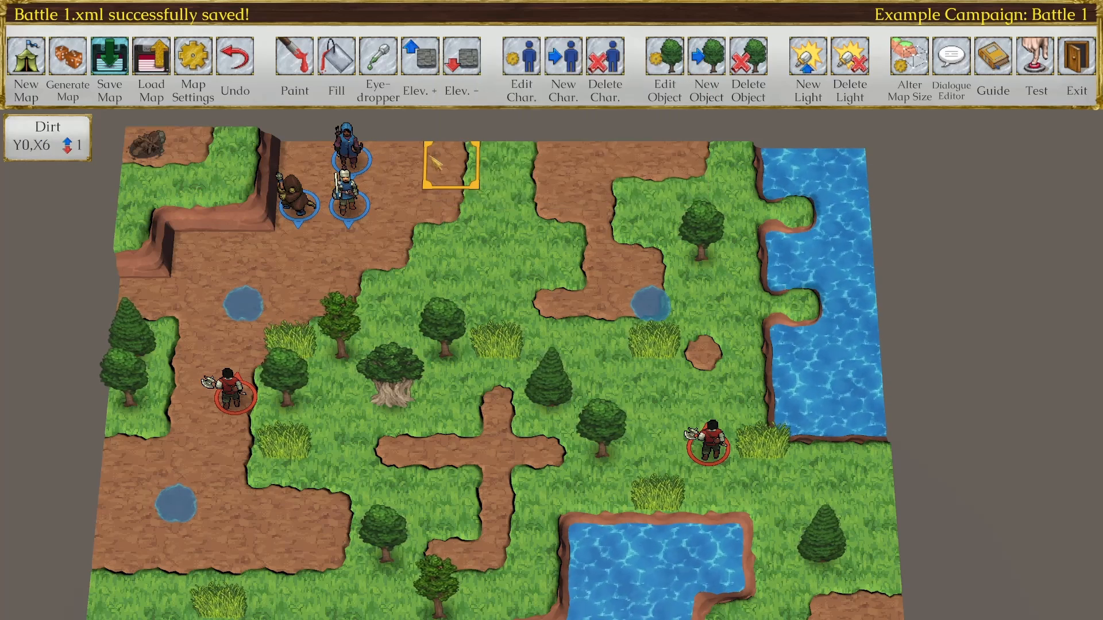
{"action": "left_click", "coordinate": [531, 64]}
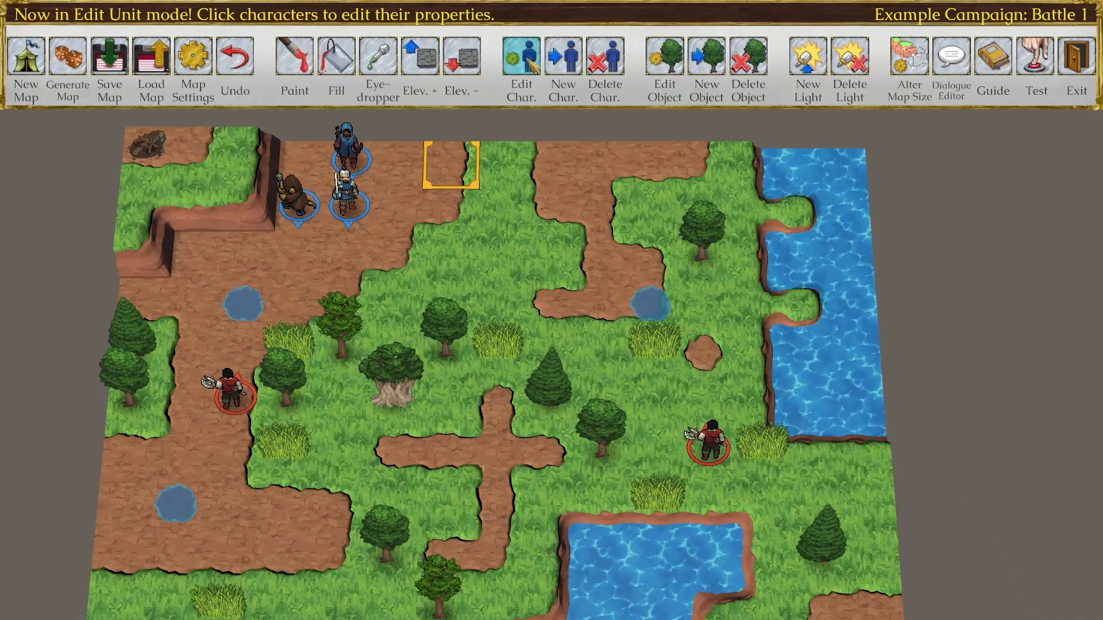
{"action": "left_click", "coordinate": [352, 166]}
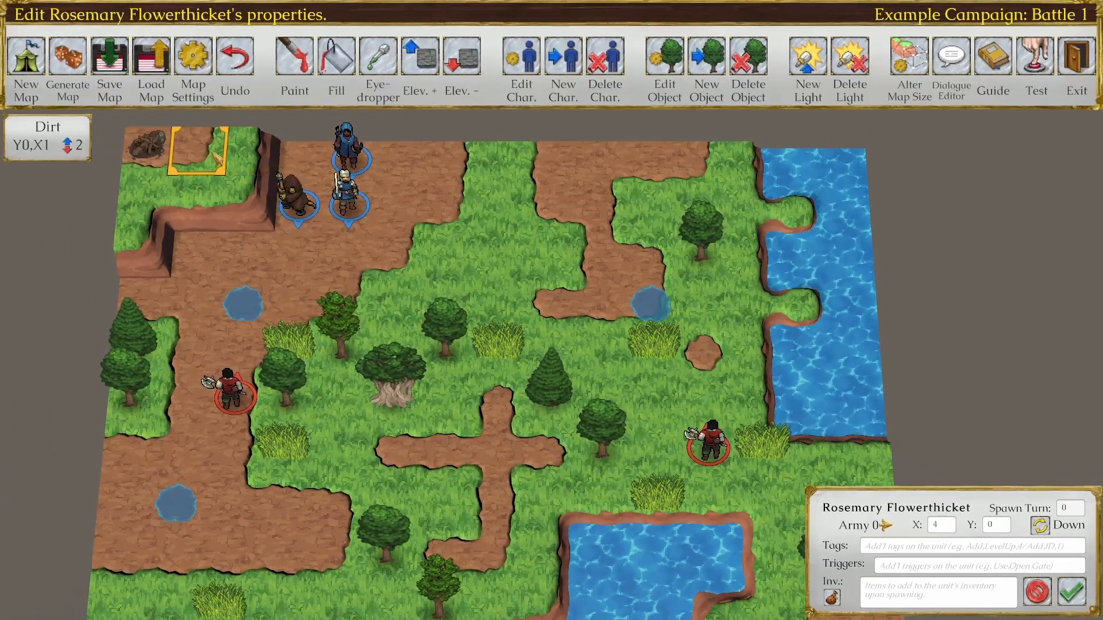
{"action": "left_click", "coordinate": [213, 151]}
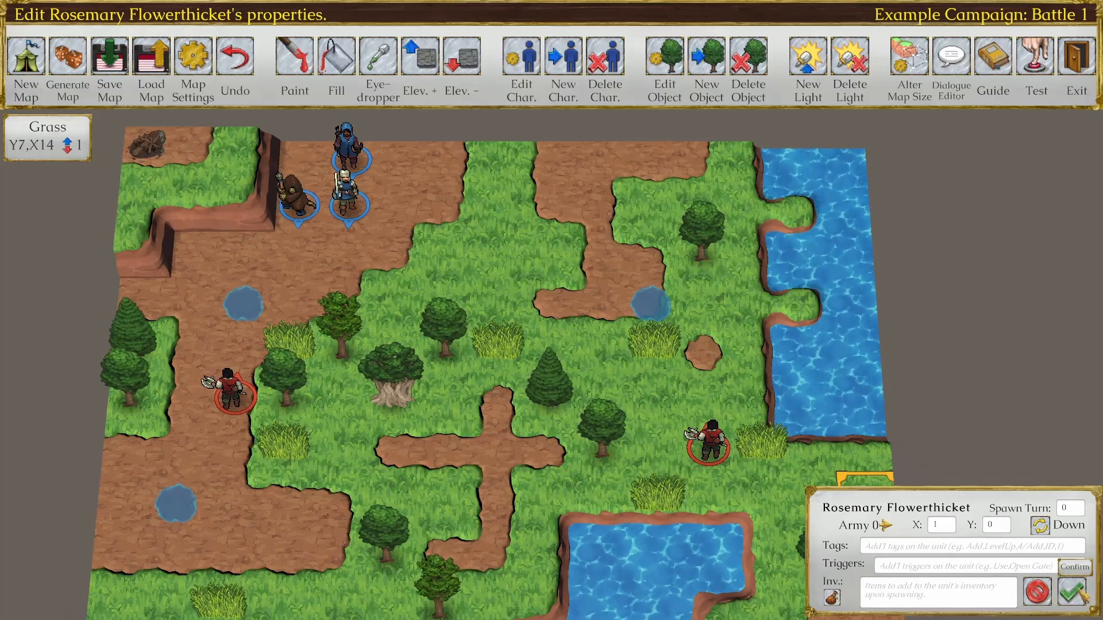
{"action": "left_click", "coordinate": [1072, 592]}
Step: Relocate the Liss Zarid unit to Y0,X2 and the Jack Protagonistman unit to Y1,X1 on the plateau
{"action": "middle_click_drag", "start_coordinate": [598, 295], "coordinate": [630, 353]}
{"action": "mouse_move", "coordinate": [234, 202]}
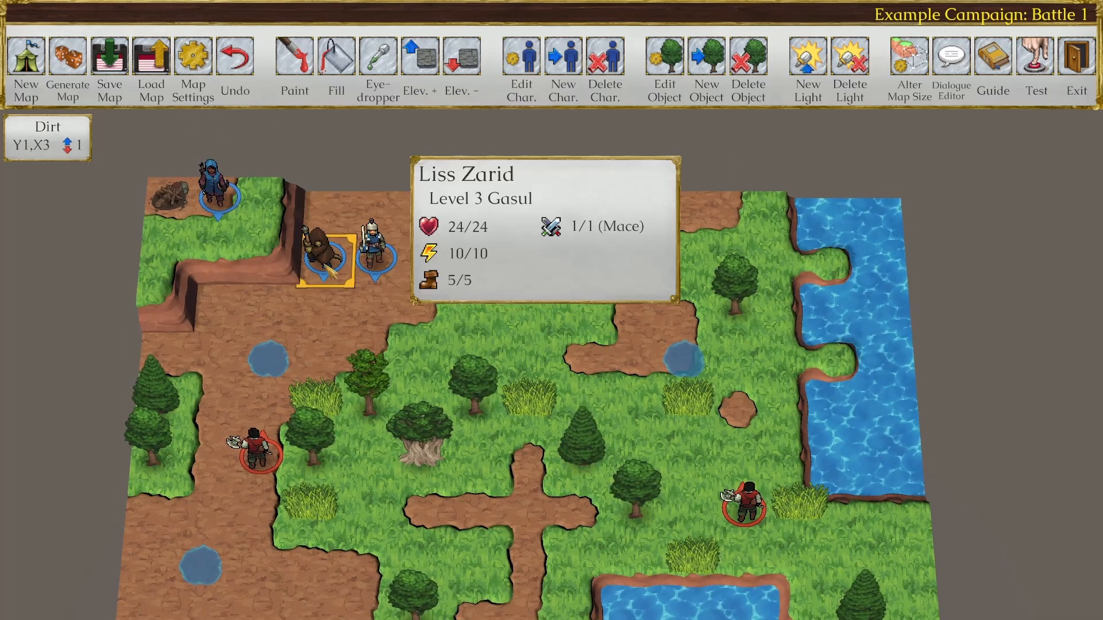
{"action": "left_click", "coordinate": [329, 270]}
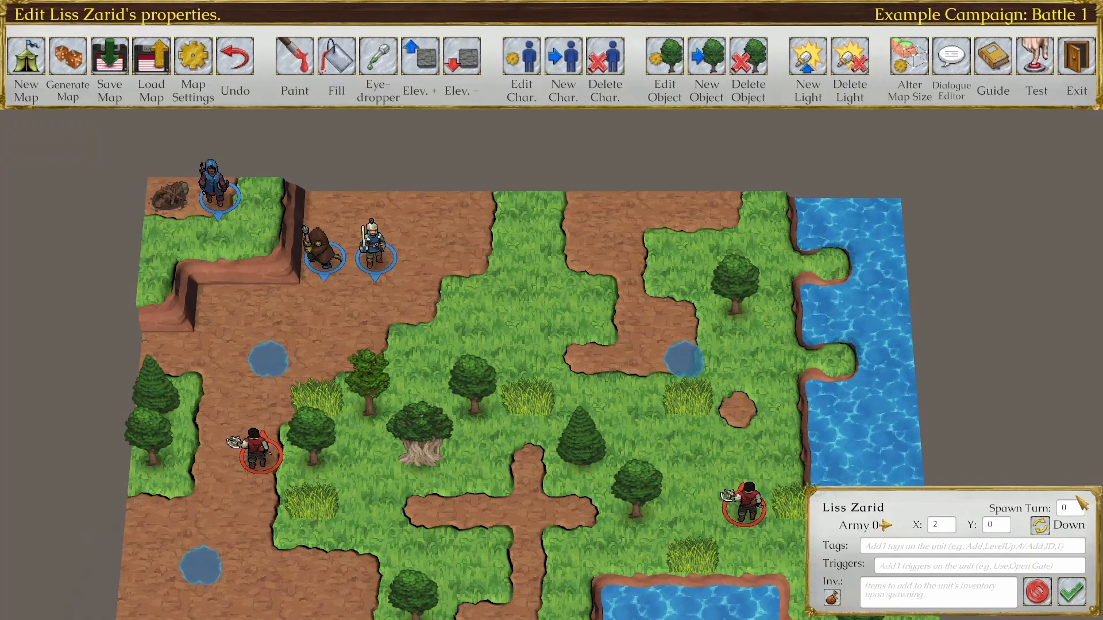
{"action": "left_click", "coordinate": [1071, 592]}
{"action": "left_click", "coordinate": [373, 258]}
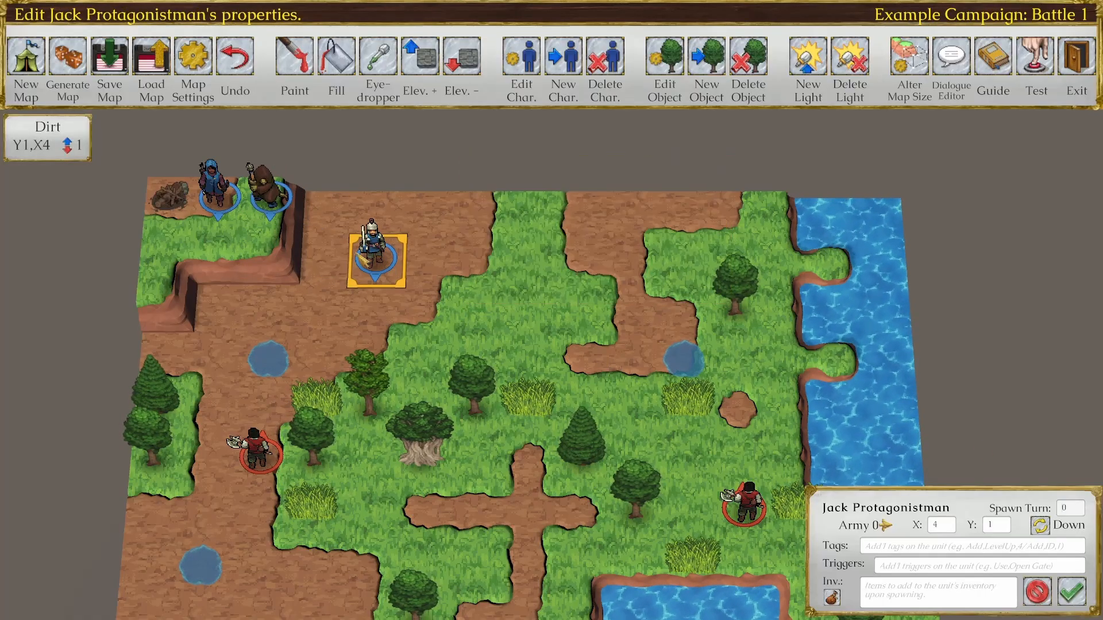
{"action": "left_click", "coordinate": [1071, 591]}
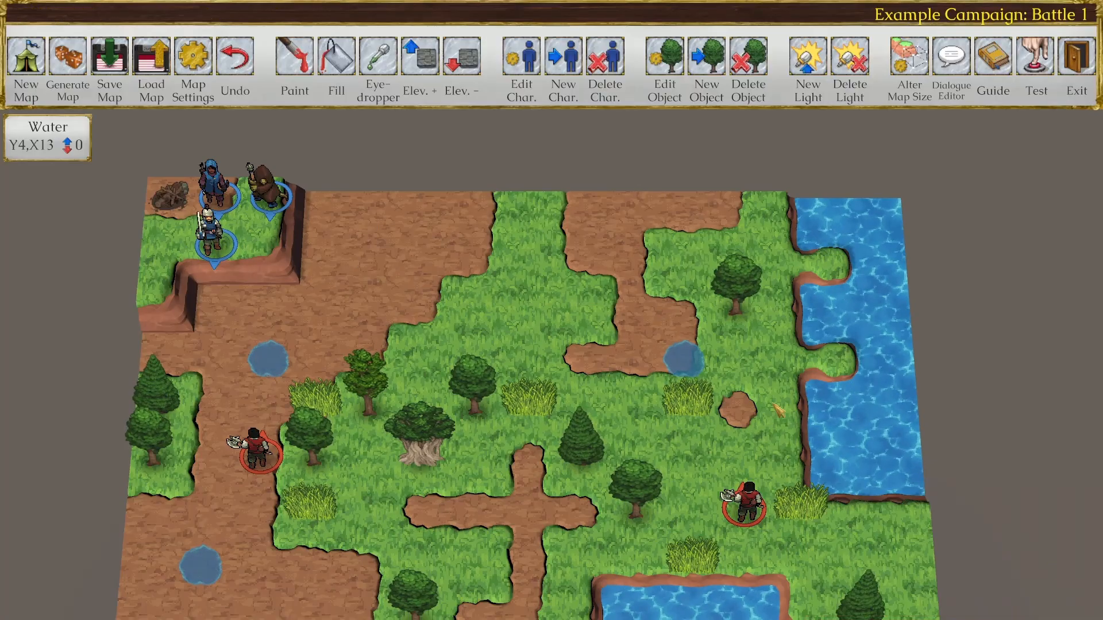
Step: Save the Battle 1 map with the repositioned Army 0 units
{"action": "key", "text": "Left"}
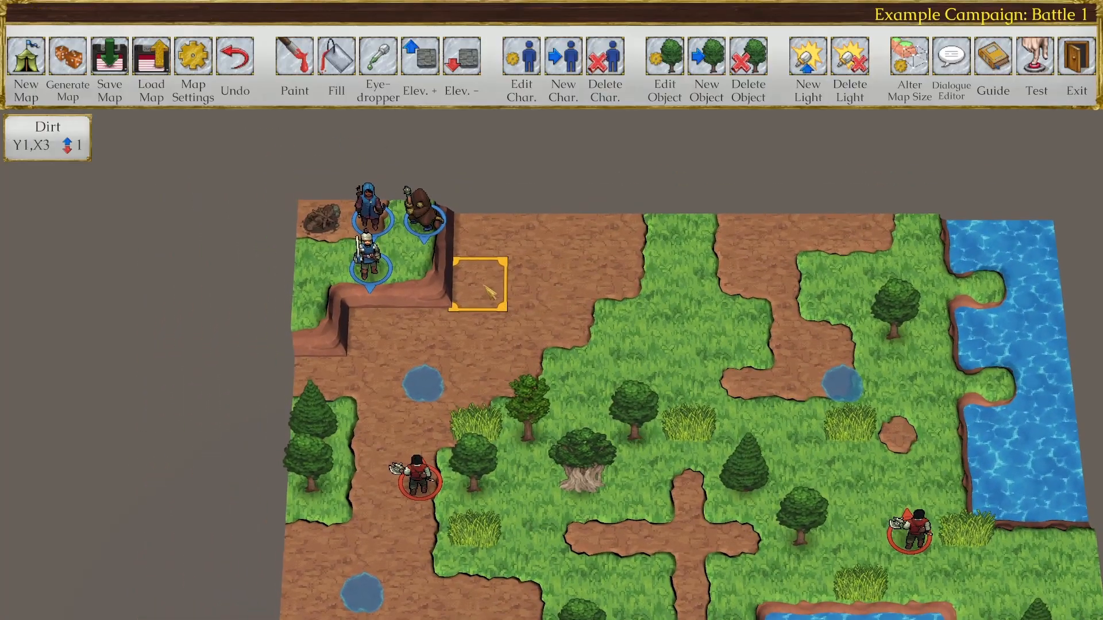
{"action": "key", "text": "Right"}
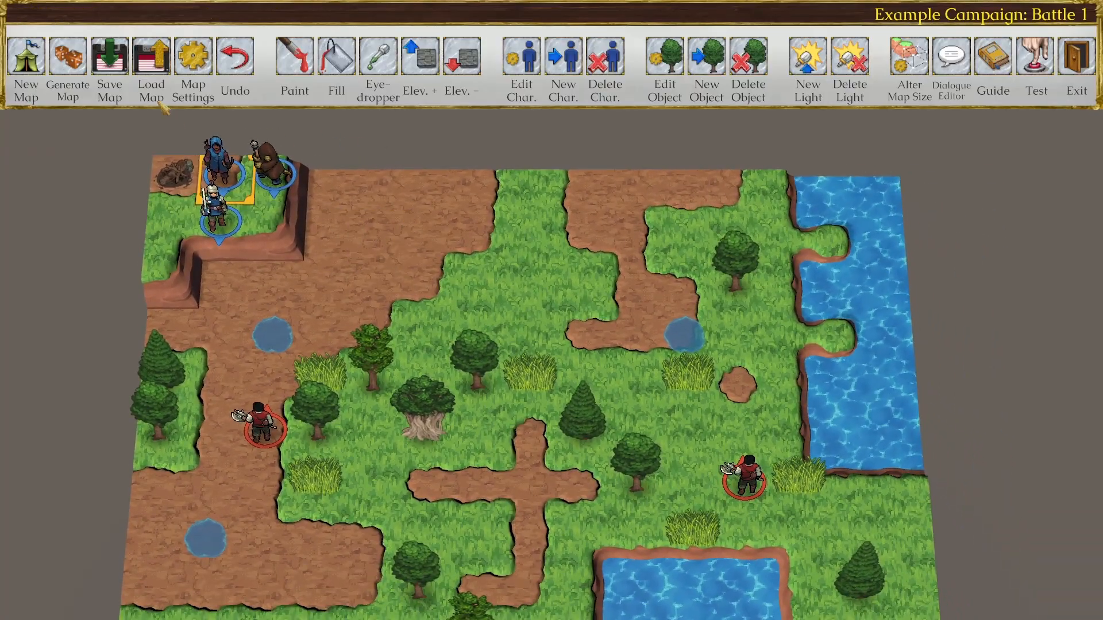
{"action": "left_click", "coordinate": [109, 57]}
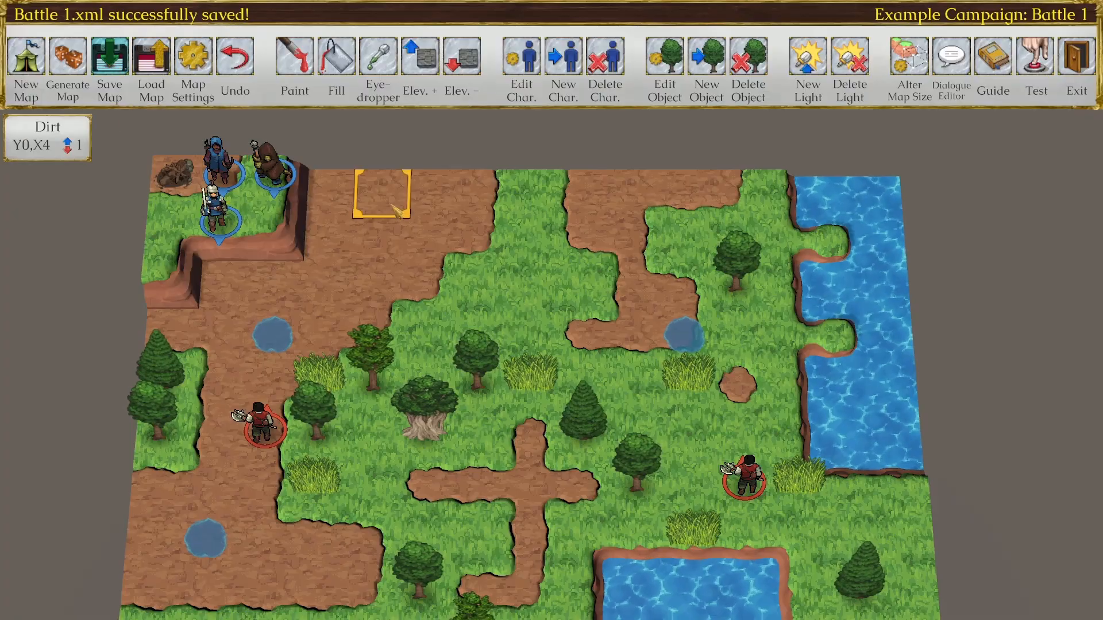
{"action": "key", "text": "Down"}
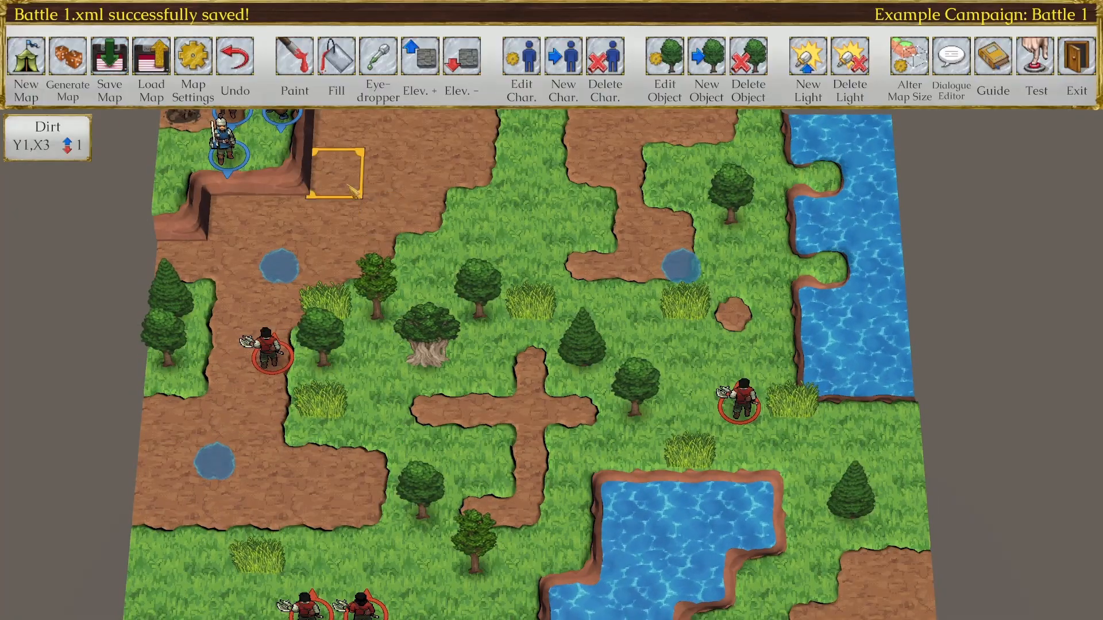
{"action": "key", "text": "Up"}
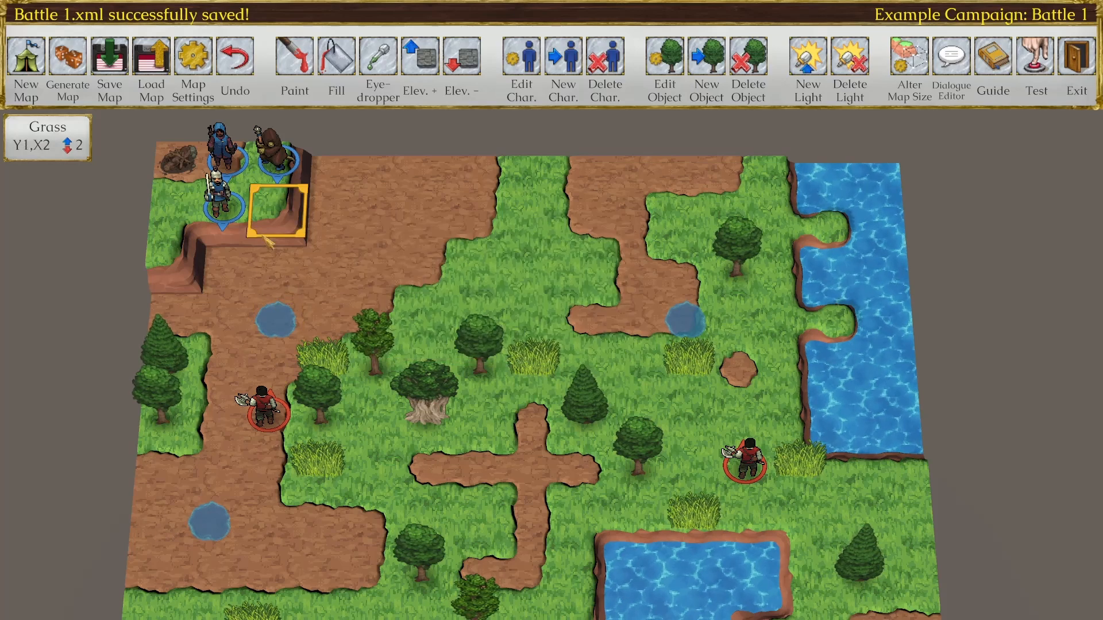
{"action": "mouse_move", "coordinate": [282, 172]}
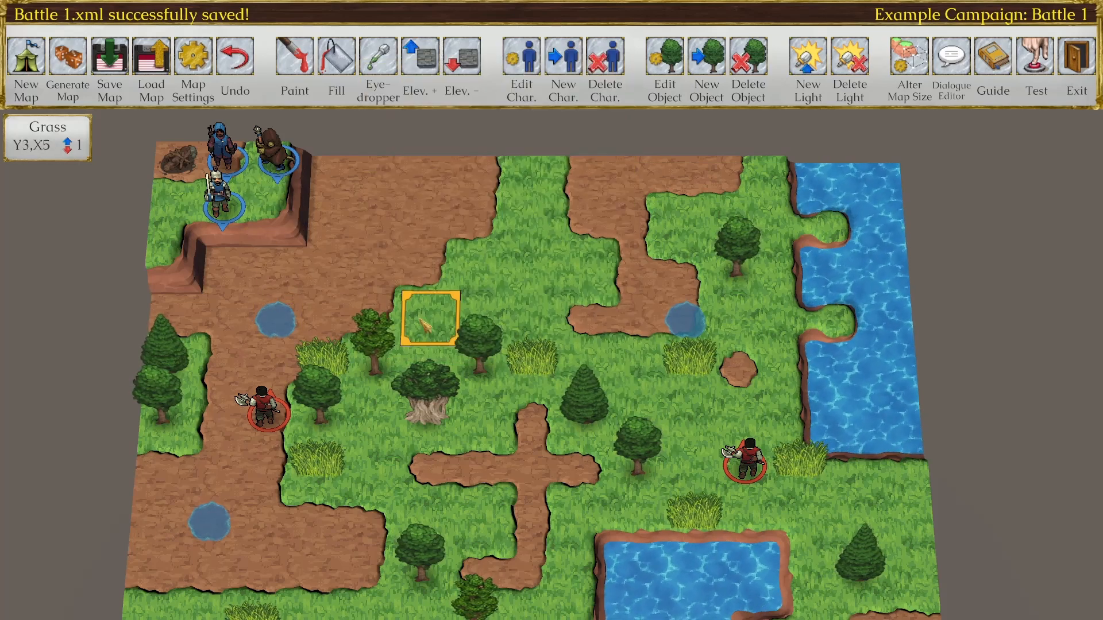
{"action": "key", "text": "Down"}
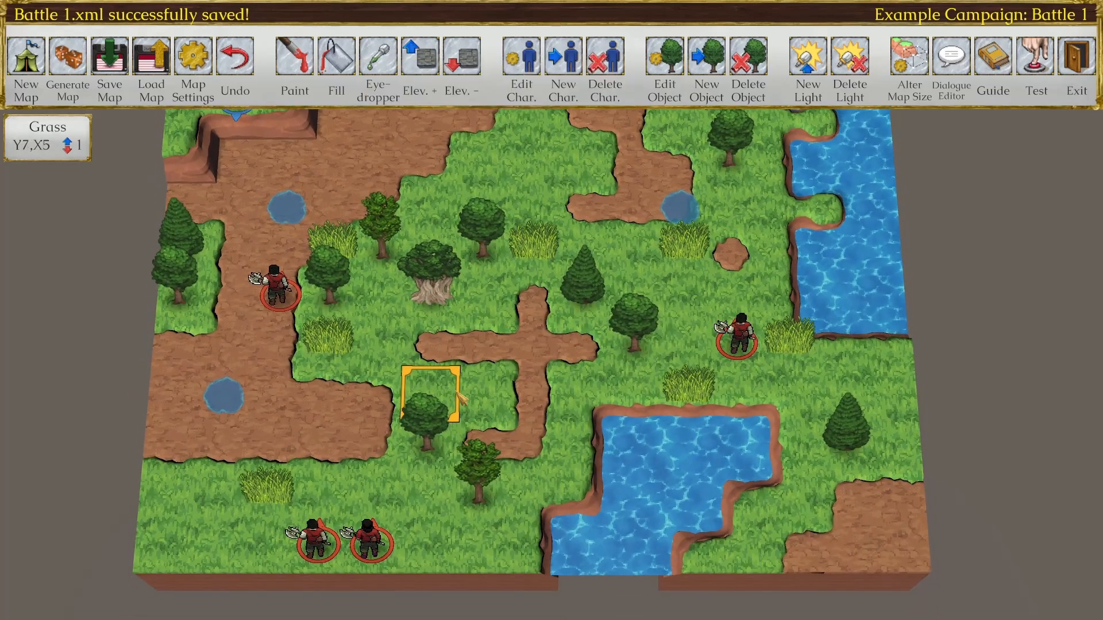
{"action": "key", "text": "Up"}
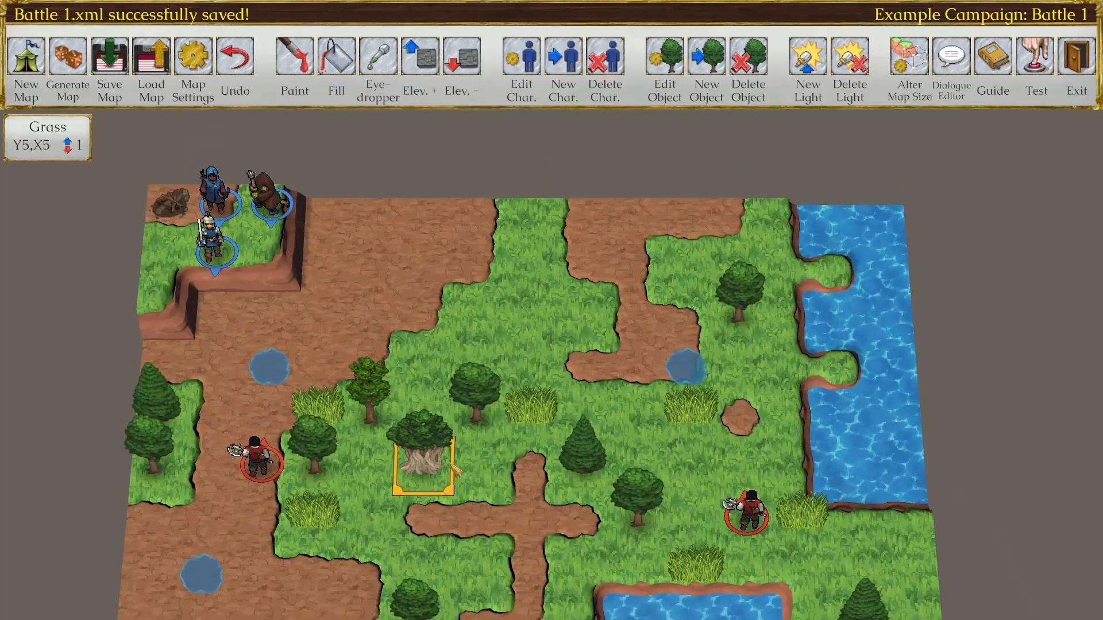
{"action": "key", "text": "Down"}
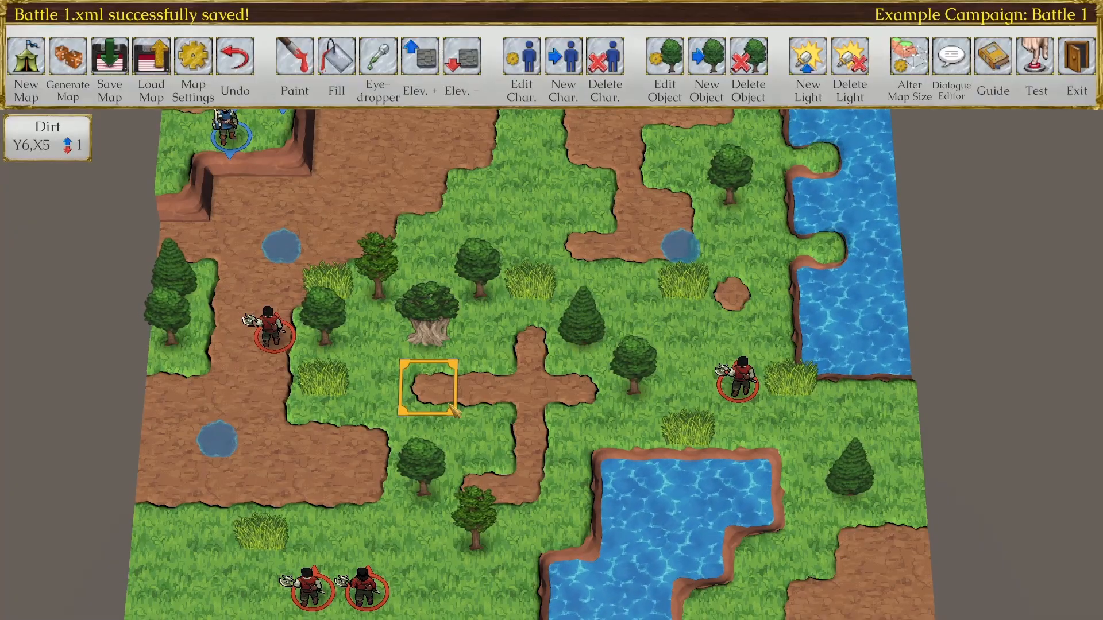
{"action": "key", "text": "Up"}
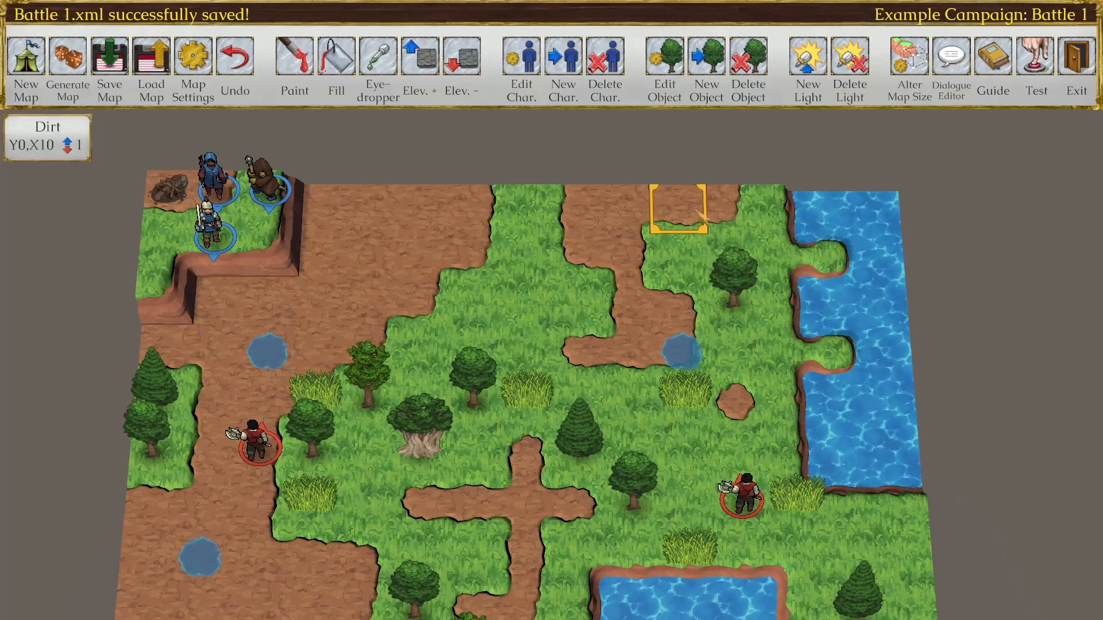
Step: Find the Chest object by searching for "chest" and place one on grass tile Y9,X5, near the two southern bandits
{"action": "left_click", "coordinate": [712, 66]}
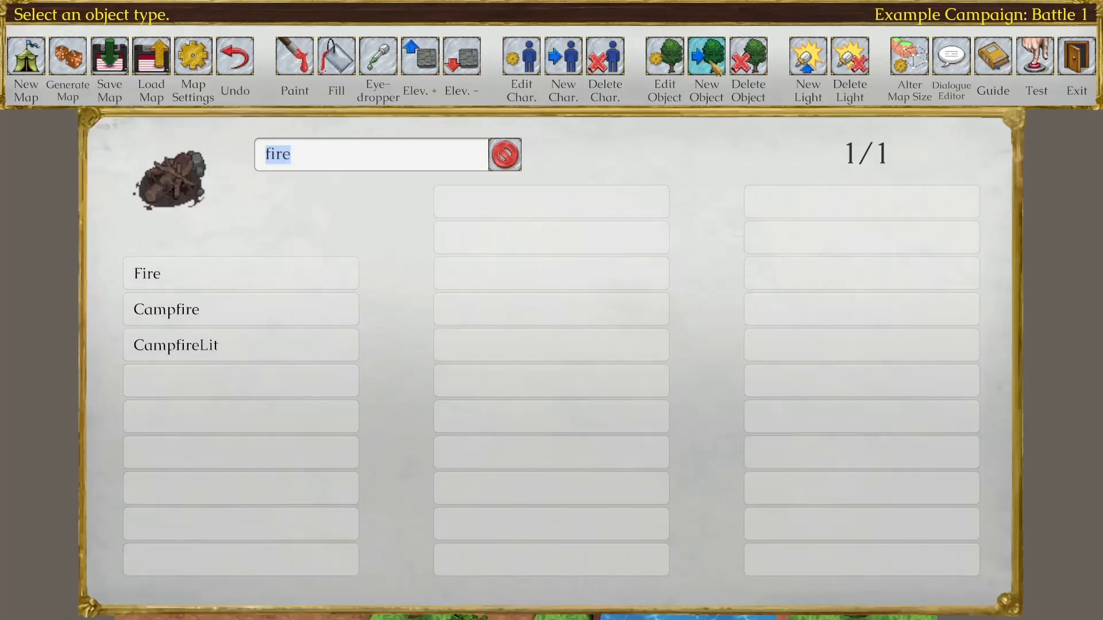
{"action": "type", "text": "chest"}
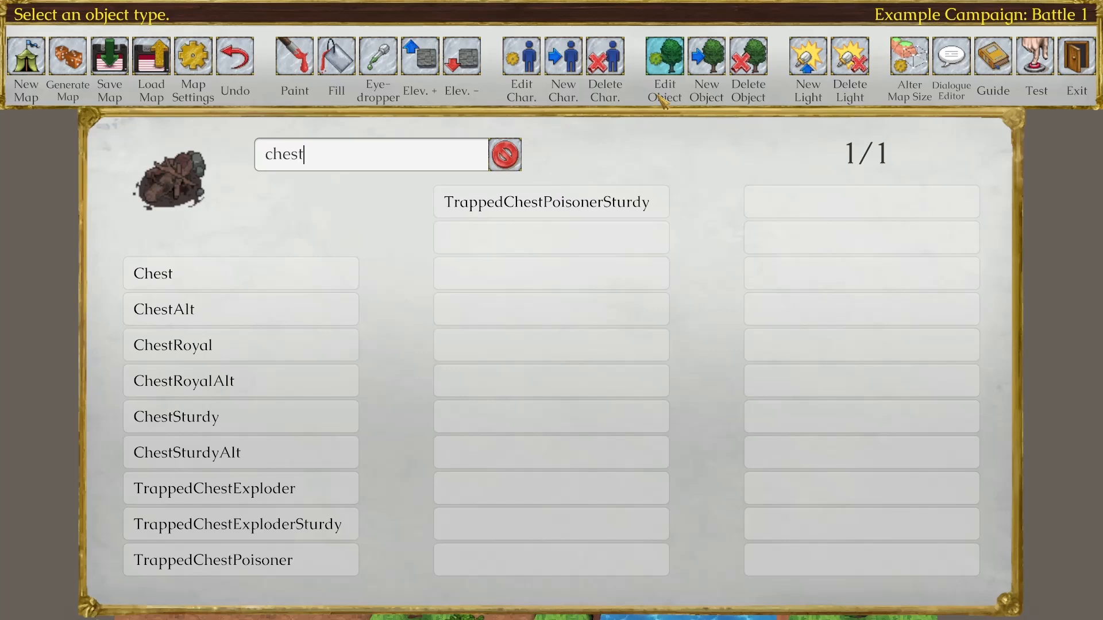
{"action": "left_click", "coordinate": [337, 278]}
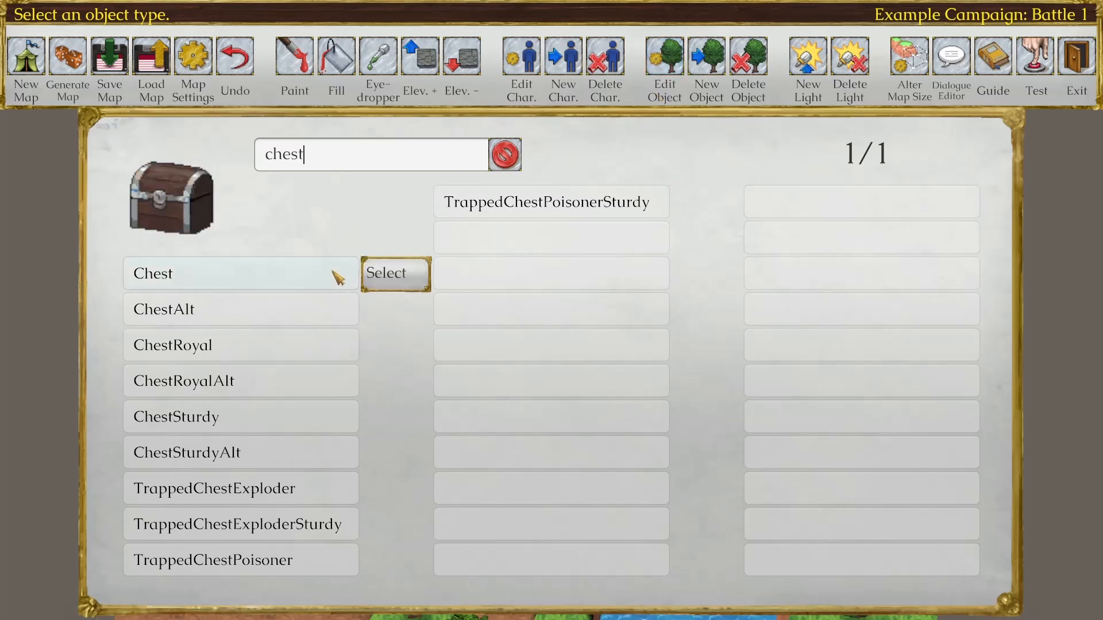
{"action": "left_click", "coordinate": [395, 274]}
{"action": "key", "text": "s"}
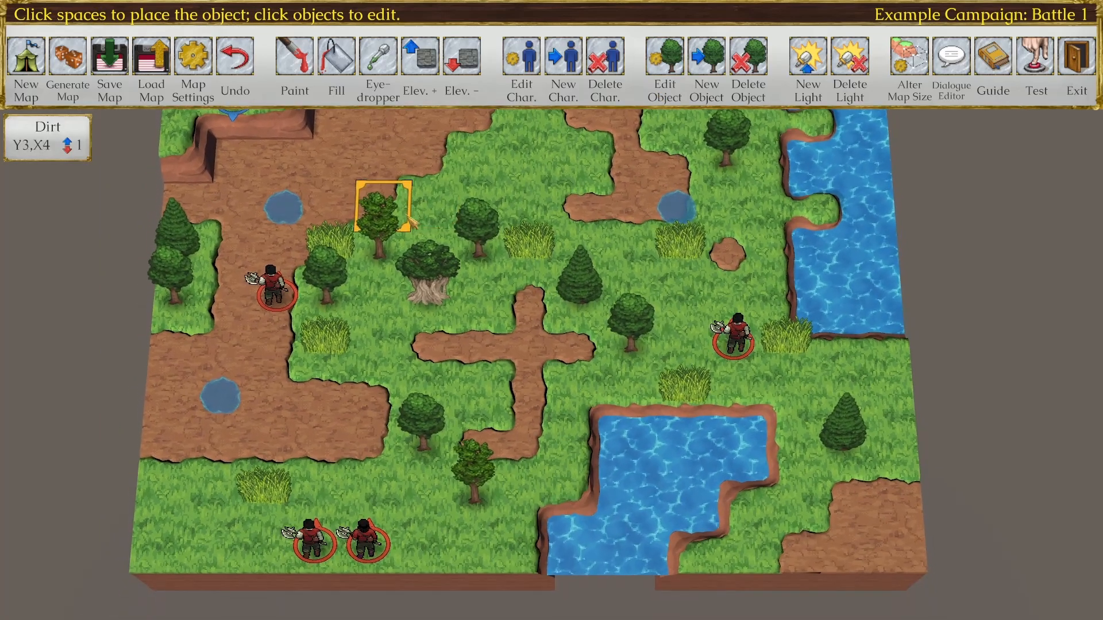
{"action": "left_click", "coordinate": [439, 491]}
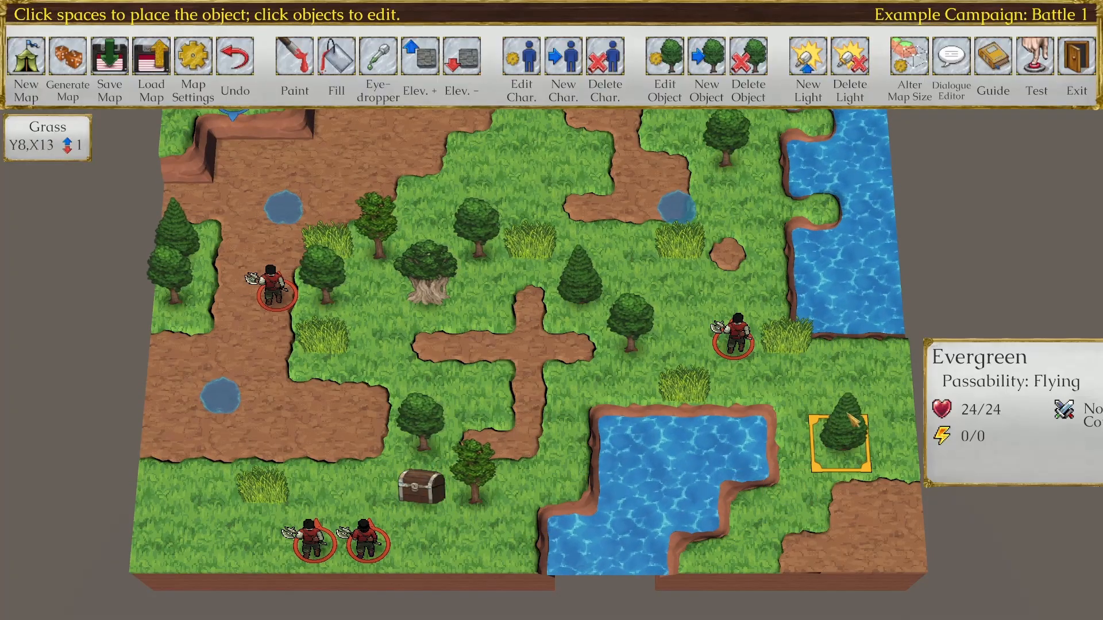
Step: Place a ChestAlt object on the southern edge tile Y10,X10, just east of the pond
{"action": "left_click", "coordinate": [706, 57]}
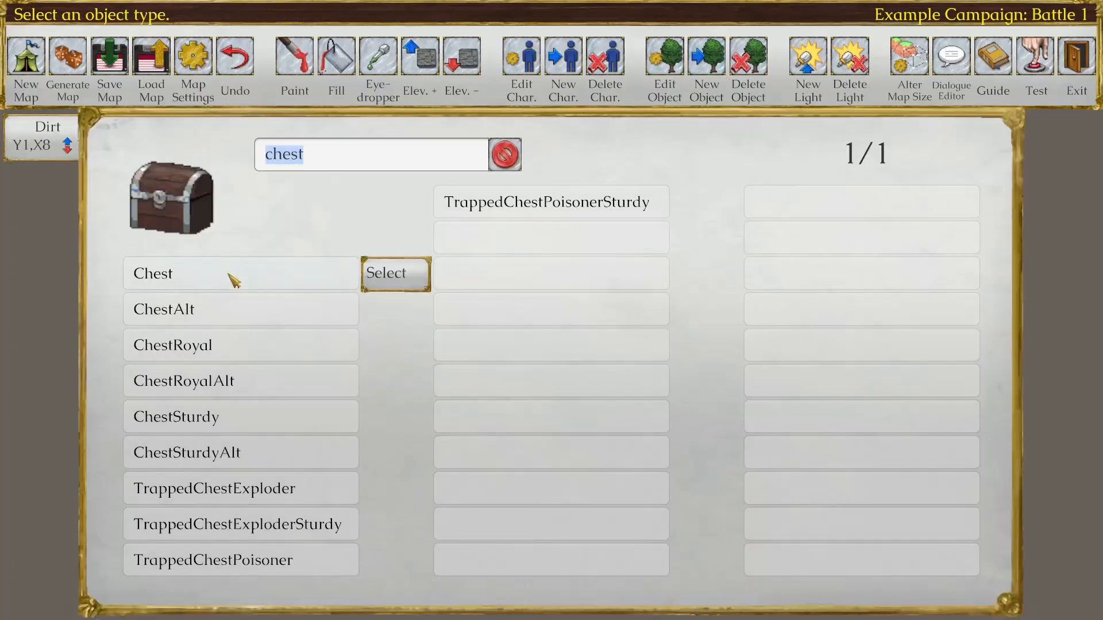
{"action": "left_click", "coordinate": [230, 311]}
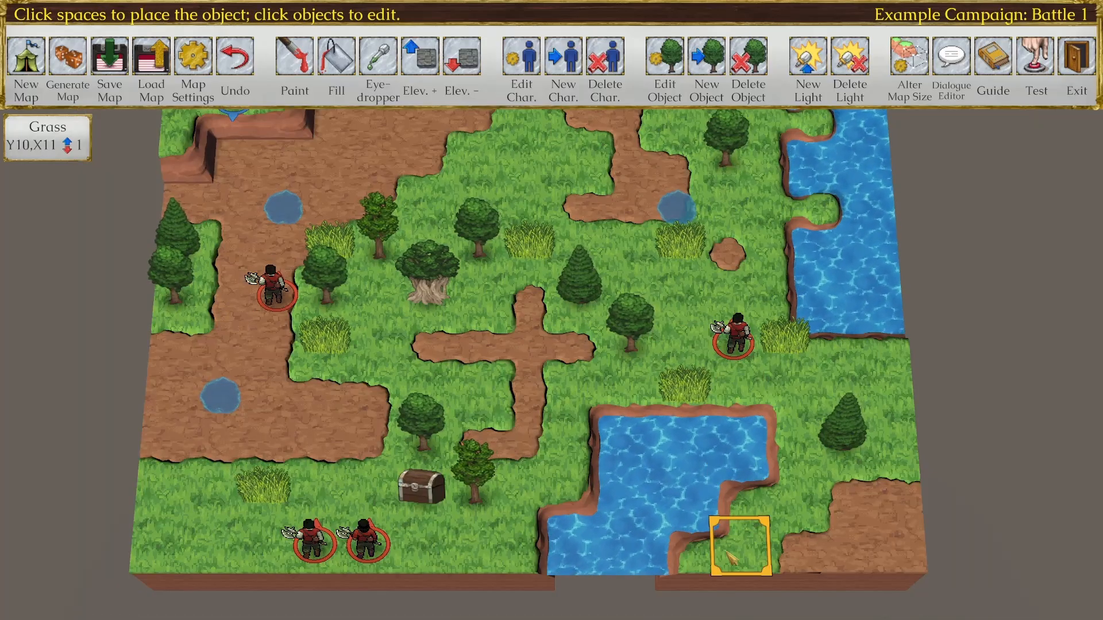
{"action": "left_click", "coordinate": [715, 556]}
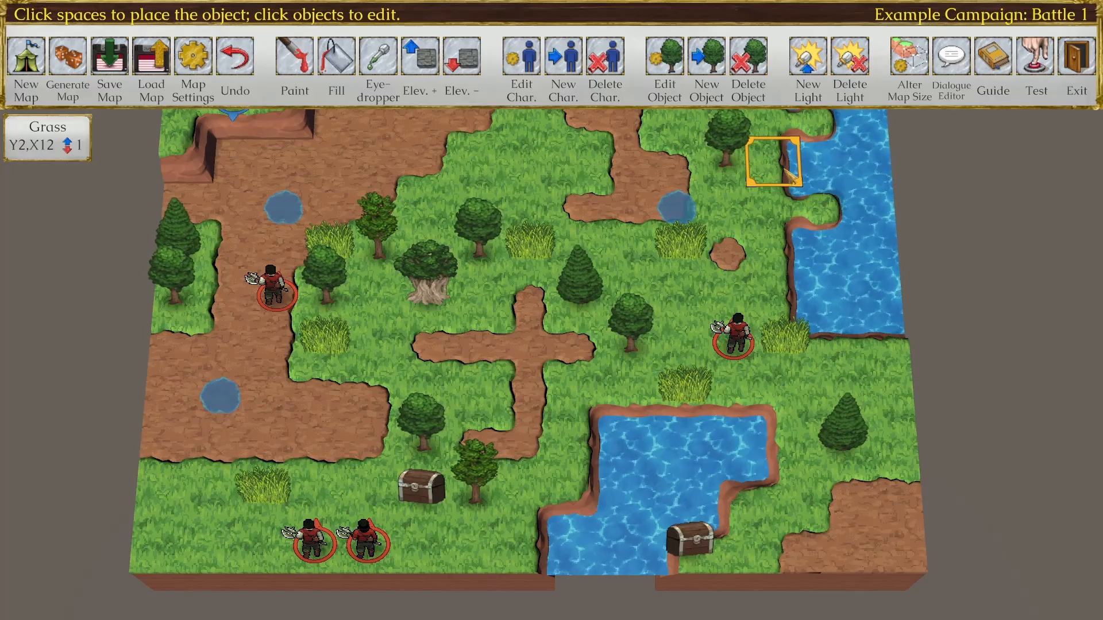
Step: Save the Battle 1 map and add Bandages to the inventory of the chest at Y9,X5
{"action": "left_click", "coordinate": [116, 73]}
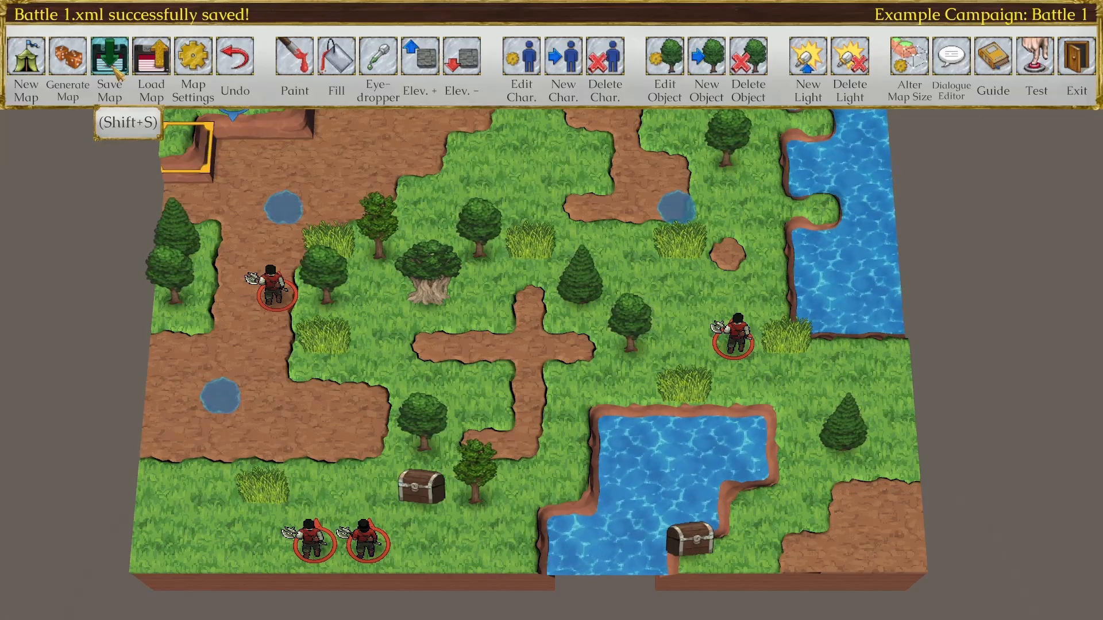
{"action": "left_click", "coordinate": [665, 57]}
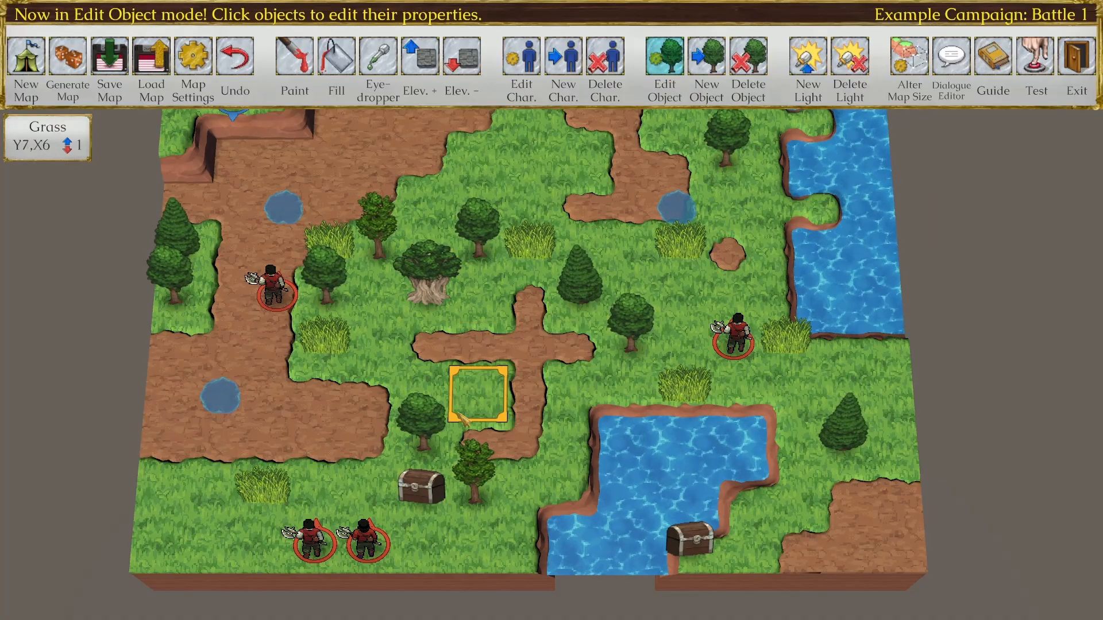
{"action": "left_click", "coordinate": [421, 486]}
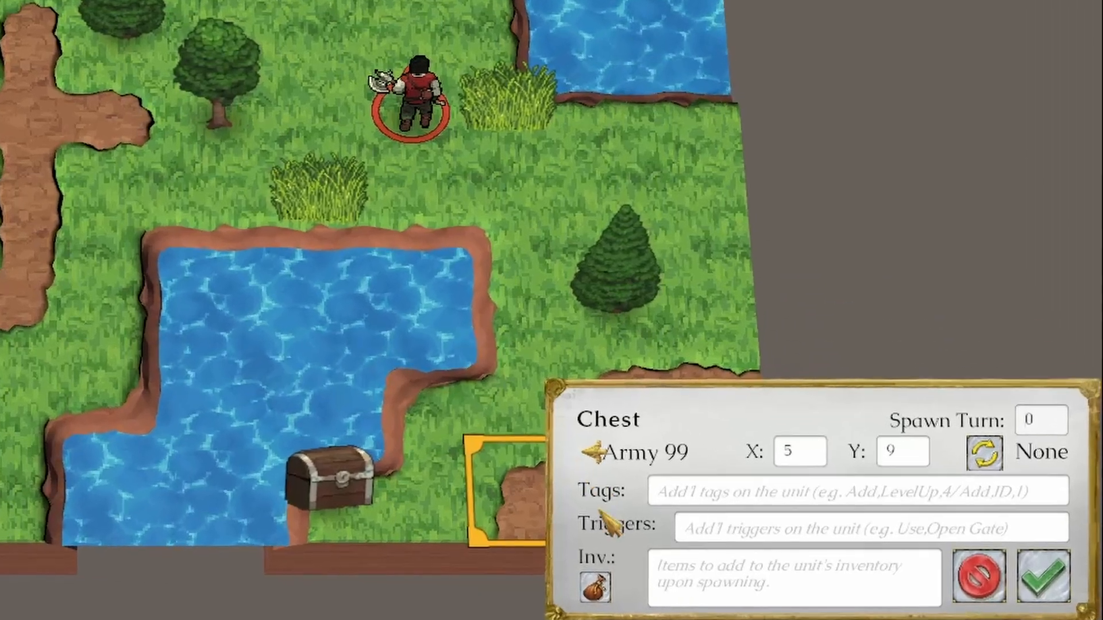
{"action": "left_click", "coordinate": [724, 592]}
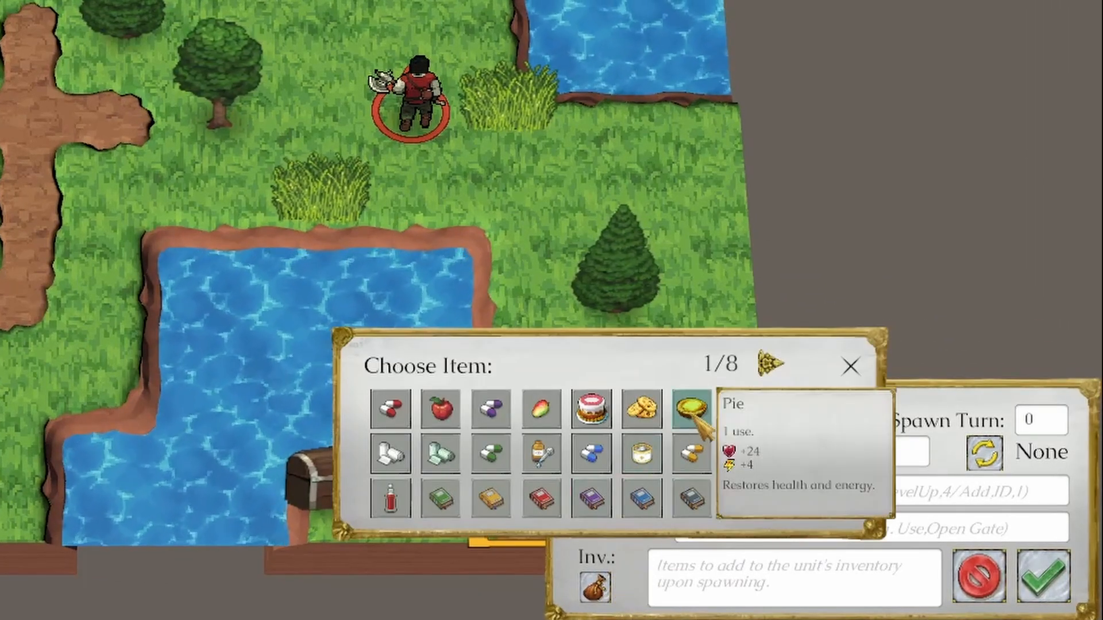
{"action": "left_click", "coordinate": [391, 459]}
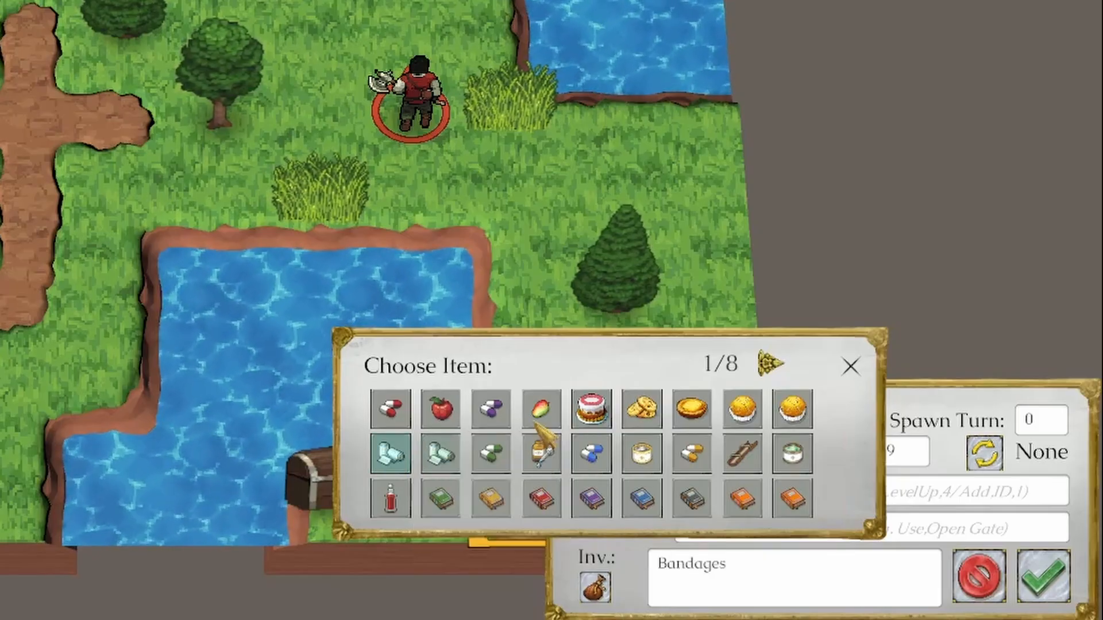
Step: Add 25 Coins to the inventory of the chest at Y9,X5, confirm, and recheck its properties
{"action": "left_click", "coordinate": [779, 366]}
{"action": "left_click", "coordinate": [779, 367]}
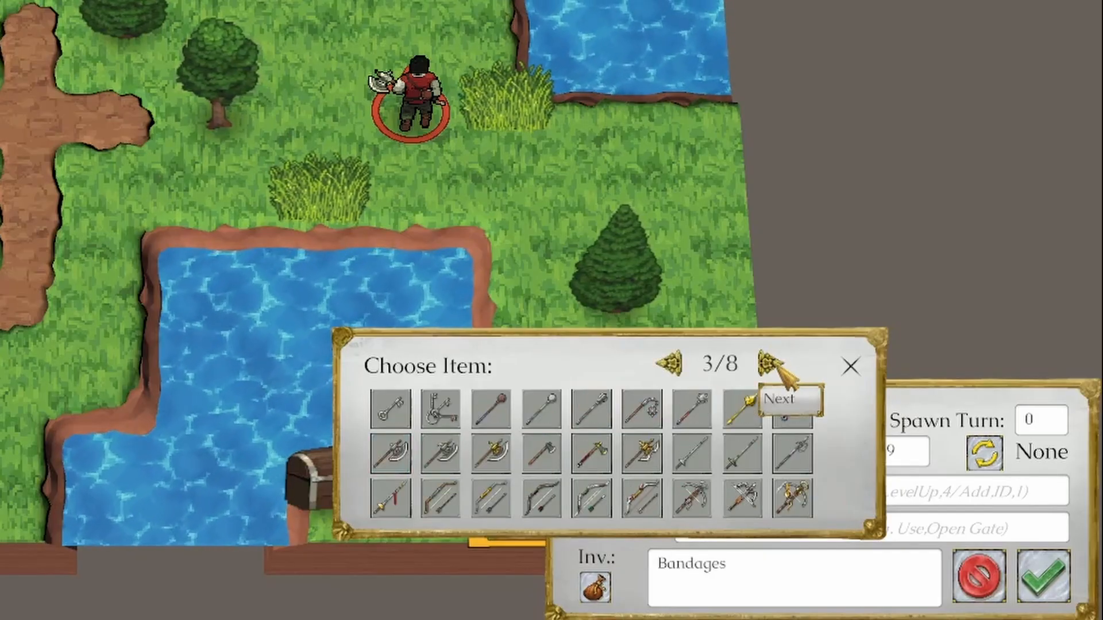
{"action": "left_click", "coordinate": [779, 366]}
{"action": "left_click", "coordinate": [779, 366]}
{"action": "left_click", "coordinate": [779, 367]}
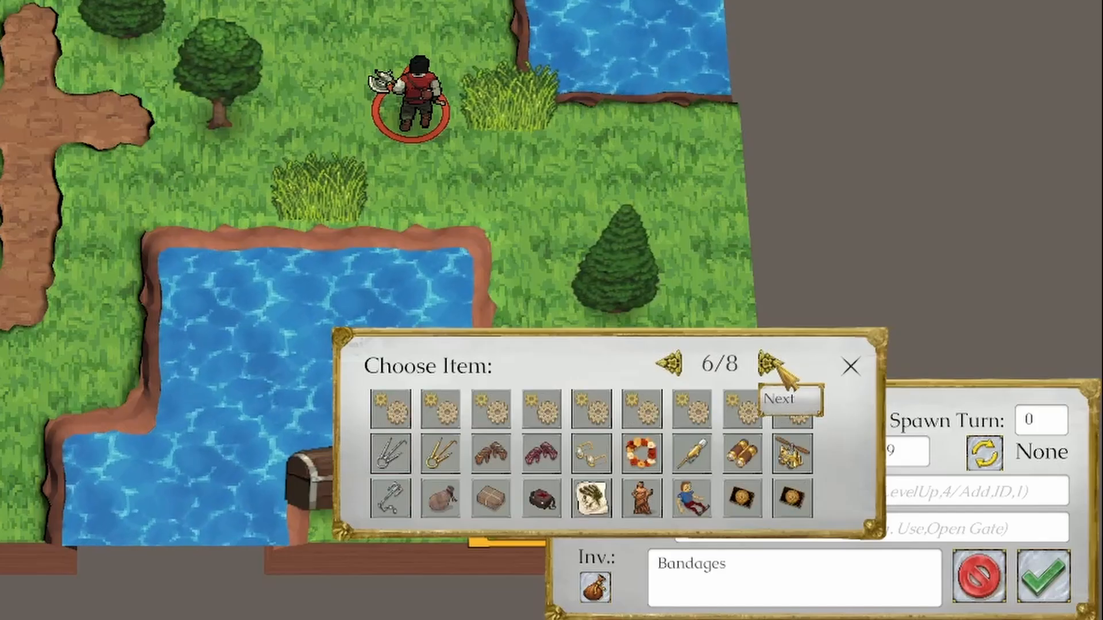
{"action": "left_click", "coordinate": [773, 367]}
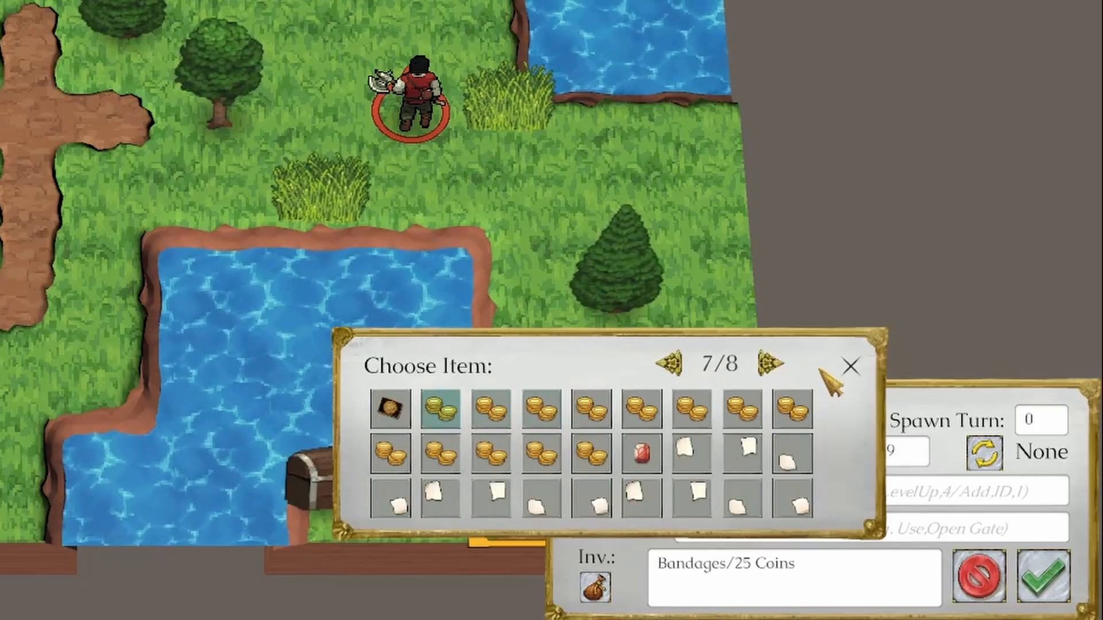
{"action": "left_click", "coordinate": [851, 367]}
{"action": "left_click", "coordinate": [1041, 575]}
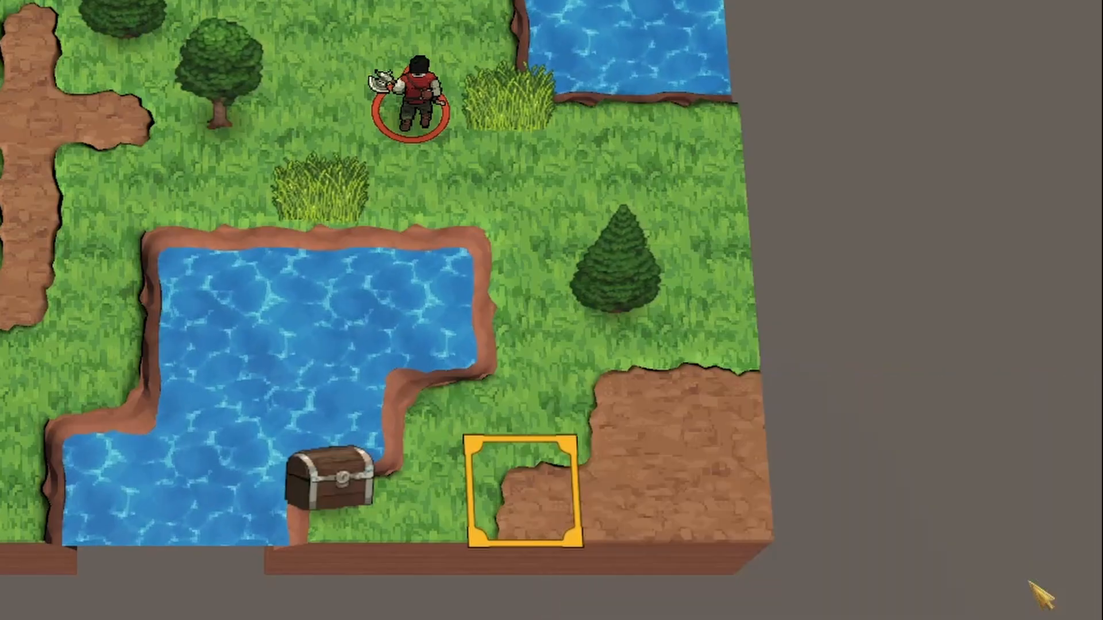
{"action": "left_click", "coordinate": [332, 482]}
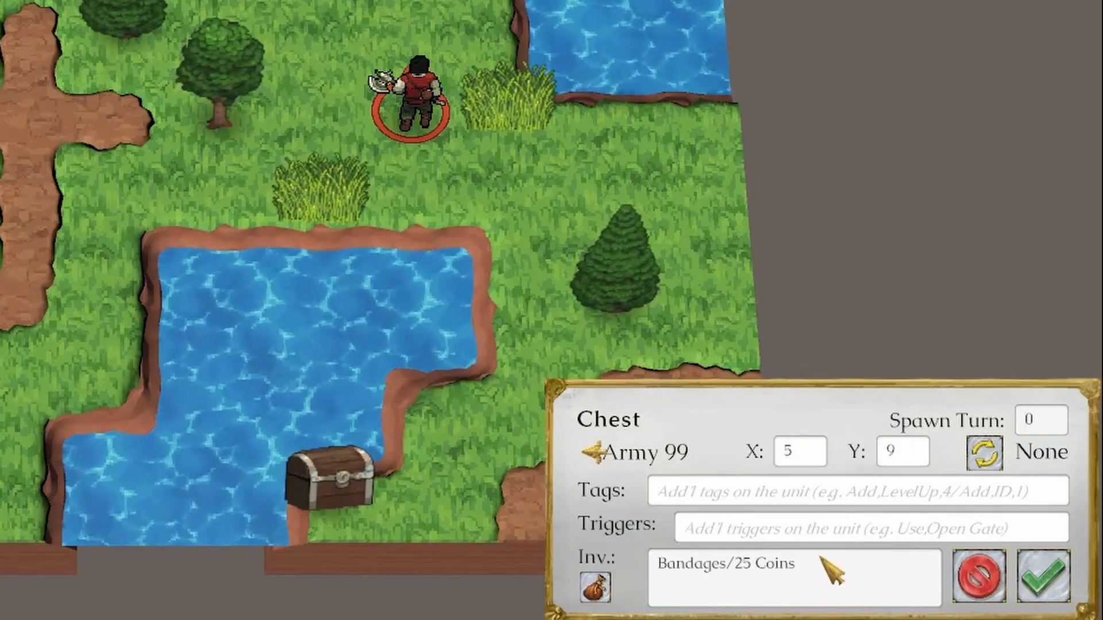
{"action": "left_click", "coordinate": [1043, 574]}
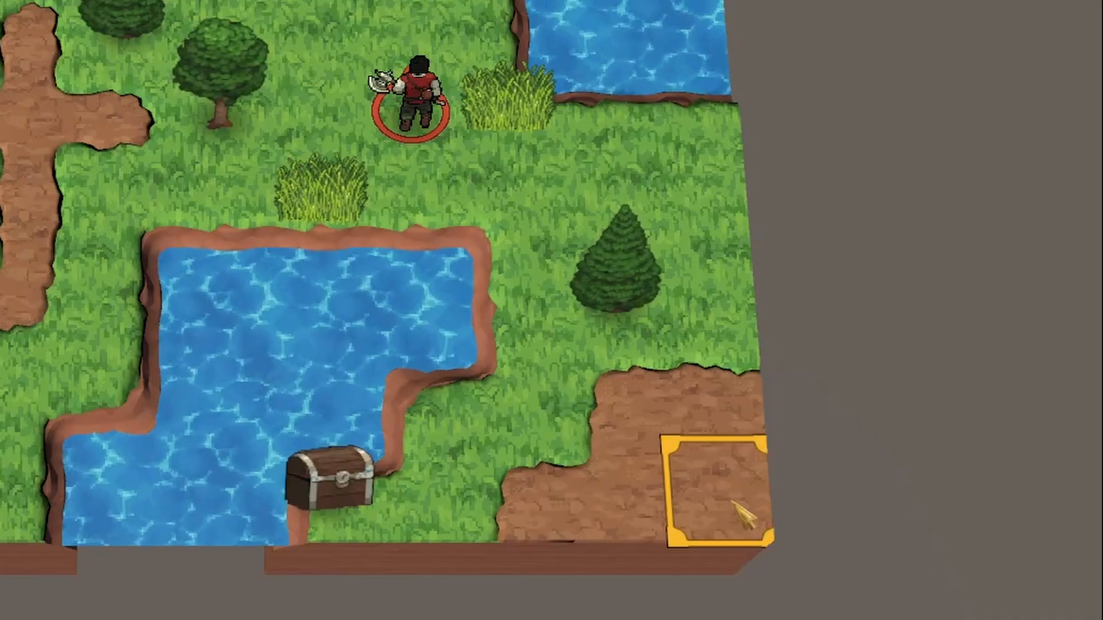
Step: Add 75 Coins and Eye Drops to the inventory of the chest at Y10,X10 and save the map
{"action": "left_click", "coordinate": [392, 506]}
{"action": "left_click", "coordinate": [596, 587]}
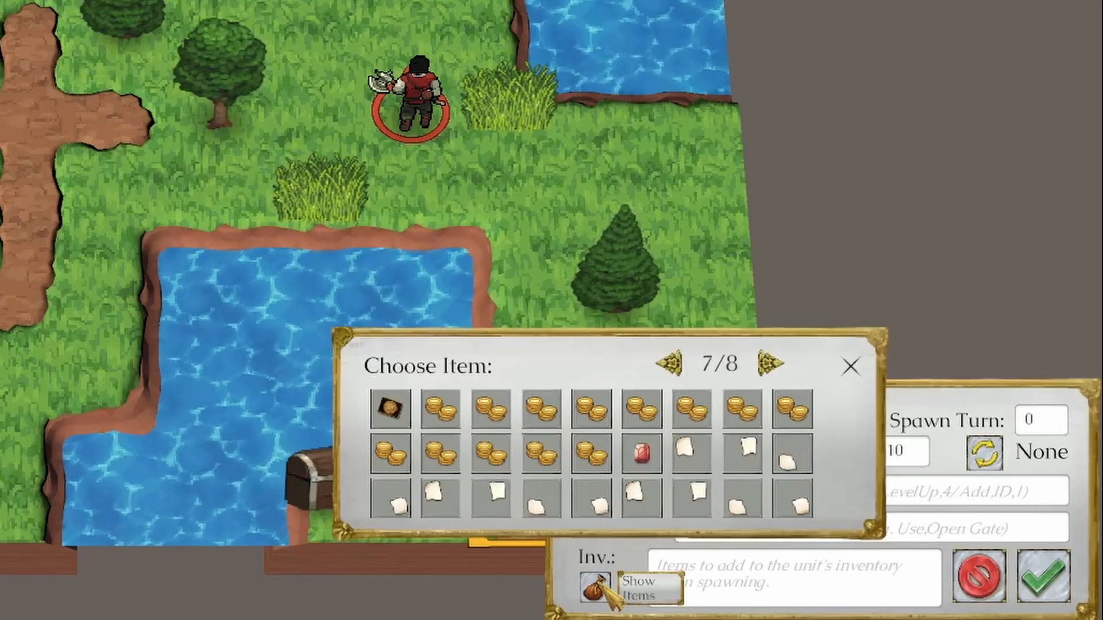
{"action": "left_click", "coordinate": [552, 409]}
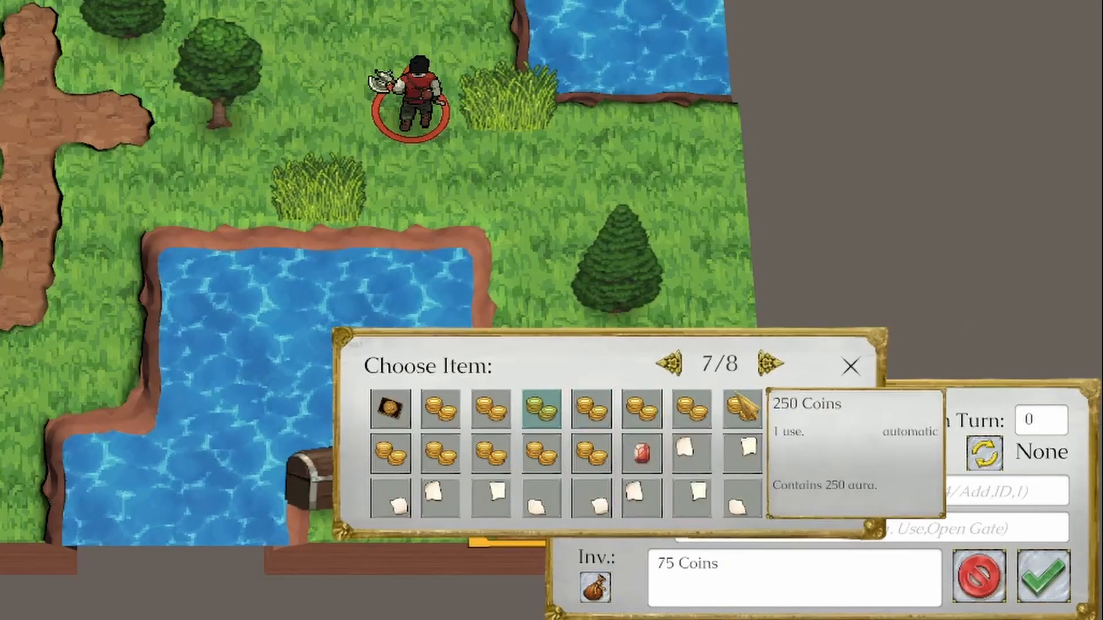
{"action": "left_click", "coordinate": [674, 366]}
{"action": "left_click", "coordinate": [673, 365]}
{"action": "left_click", "coordinate": [674, 366]}
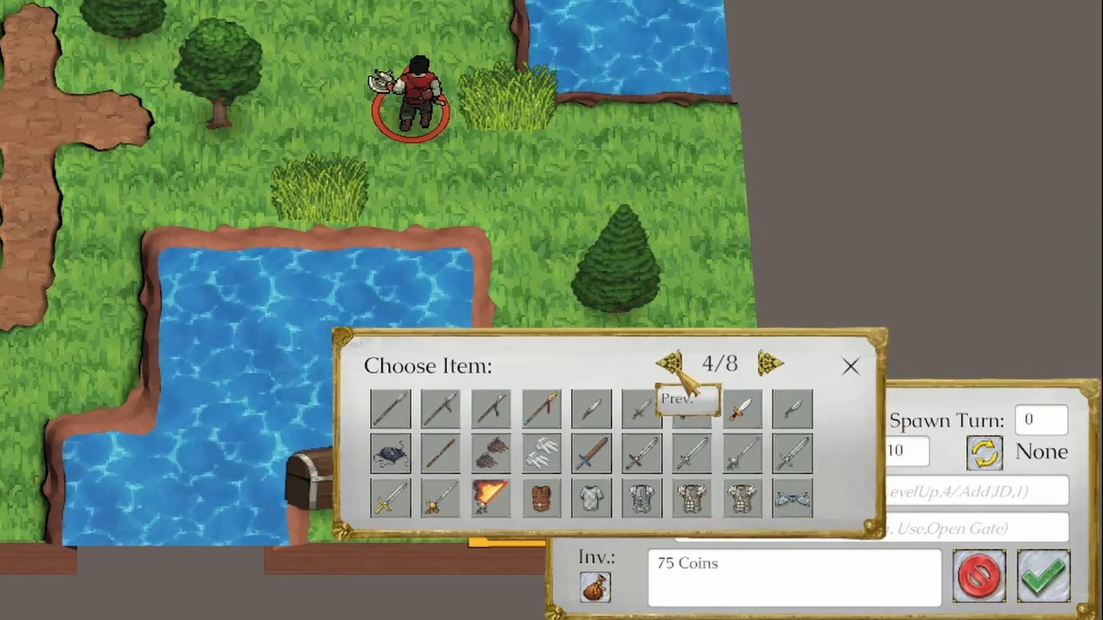
{"action": "left_click", "coordinate": [675, 368]}
{"action": "left_click", "coordinate": [675, 367]}
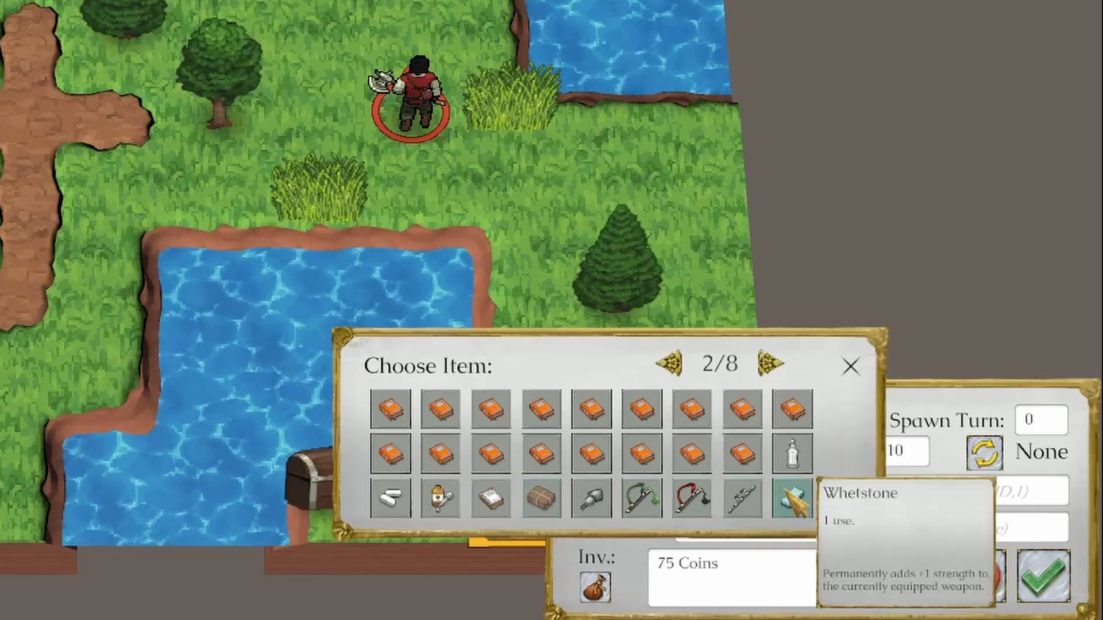
{"action": "left_click", "coordinate": [669, 366]}
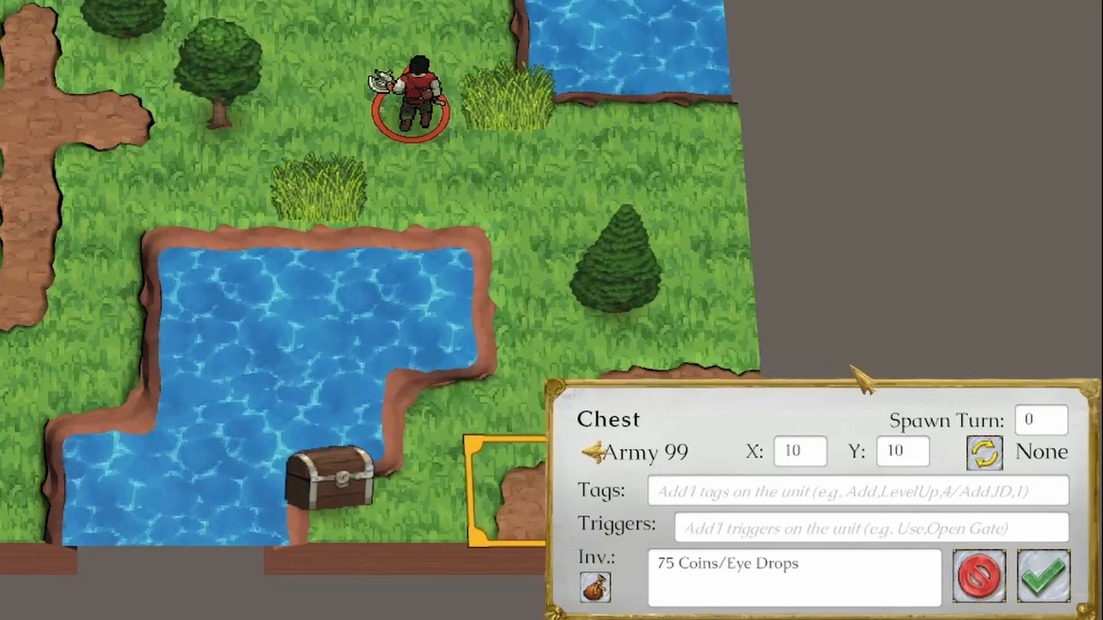
{"action": "left_click", "coordinate": [1043, 572]}
{"action": "left_click", "coordinate": [109, 63]}
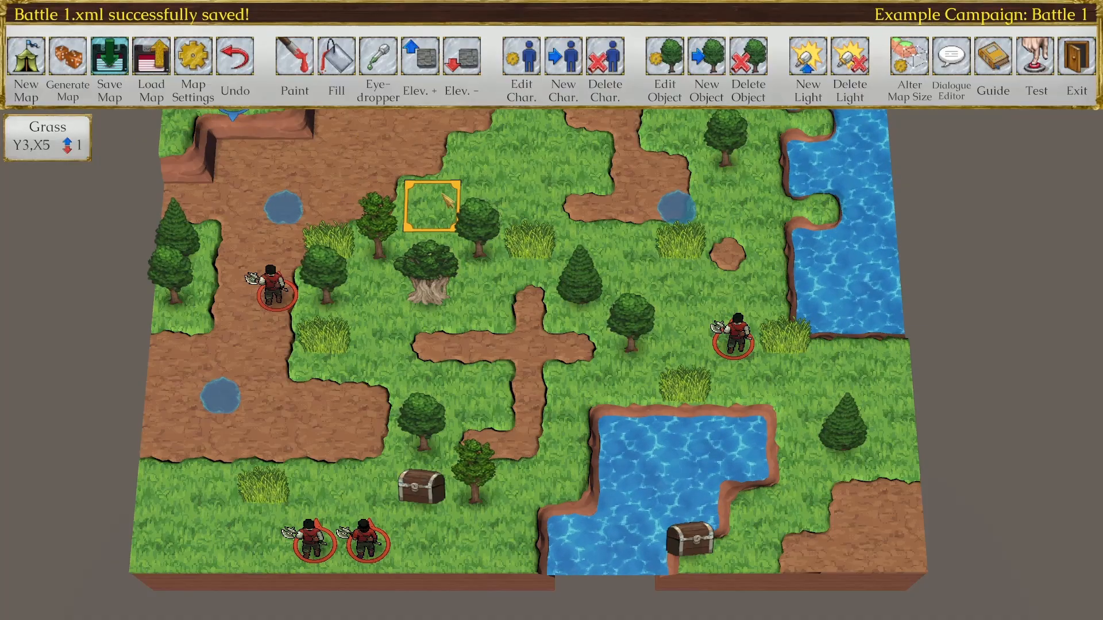
Step: Find BridgeWood by searching for "brid" and place it on grass tiles Y9,X8, Y9,X11, Y9,X7 and Y9,X12 beside the pond
{"action": "middle_click_drag", "start_coordinate": [442, 194], "coordinate": [437, 252]}
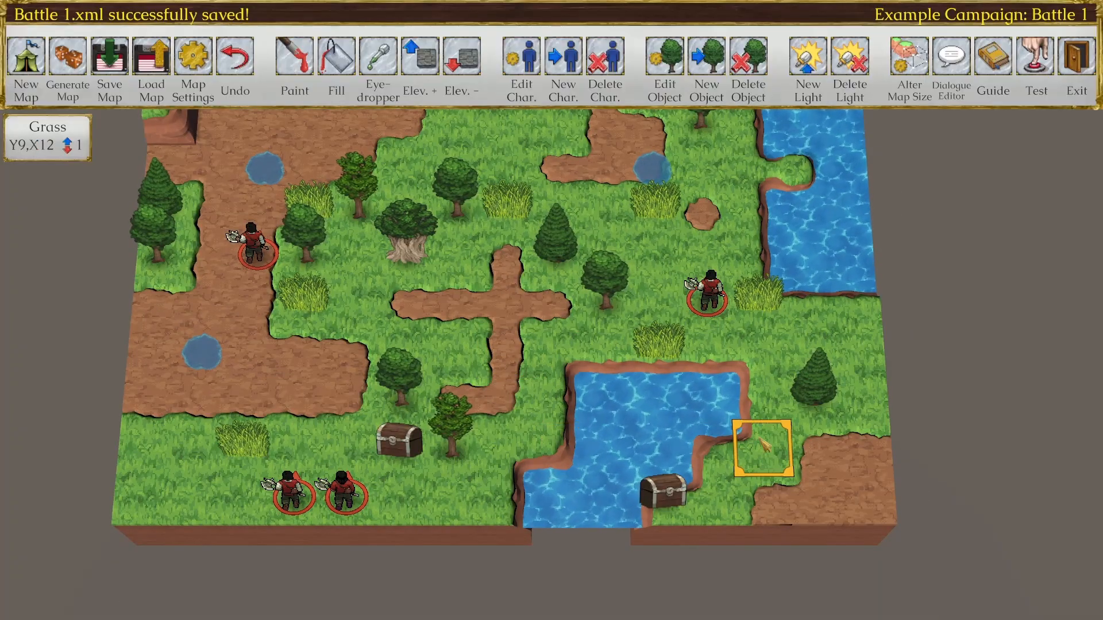
{"action": "left_click", "coordinate": [715, 66]}
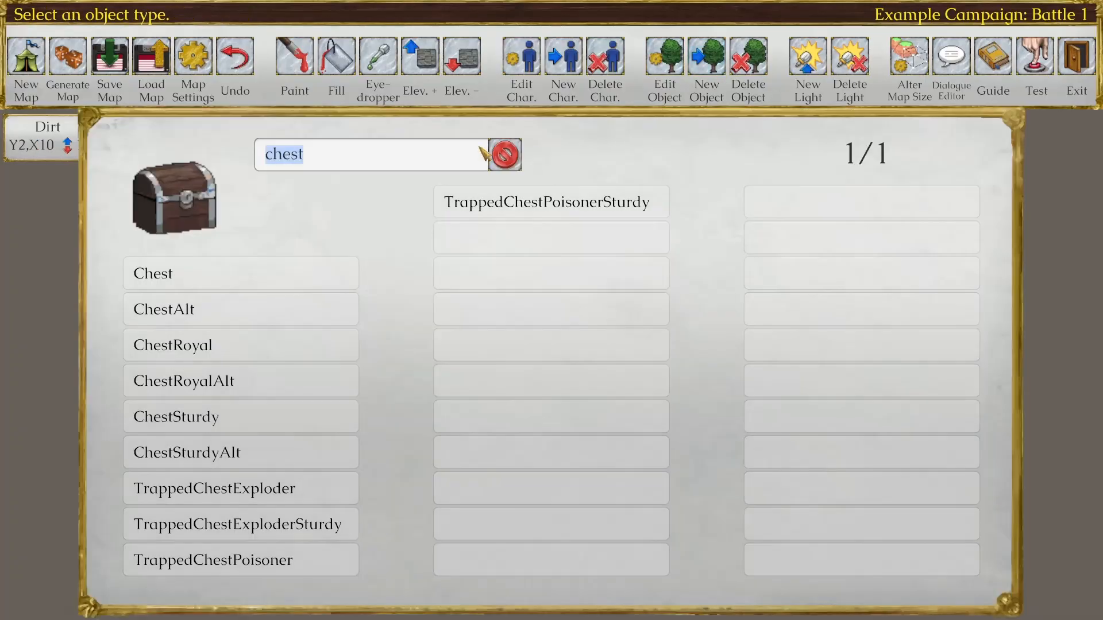
{"action": "type", "text": "brid"}
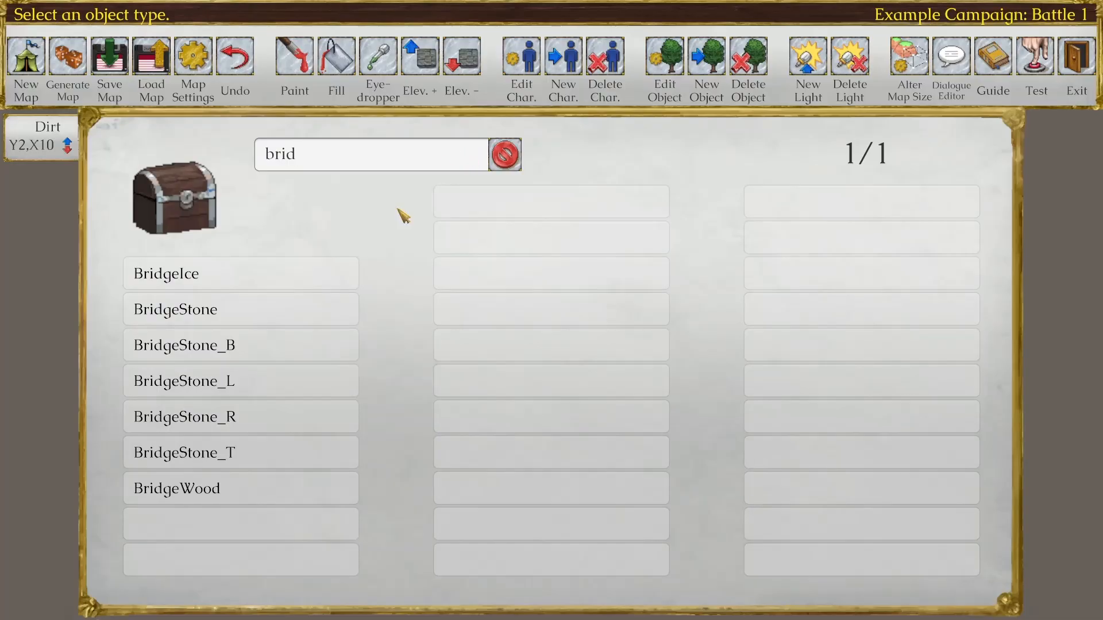
{"action": "left_click", "coordinate": [253, 490]}
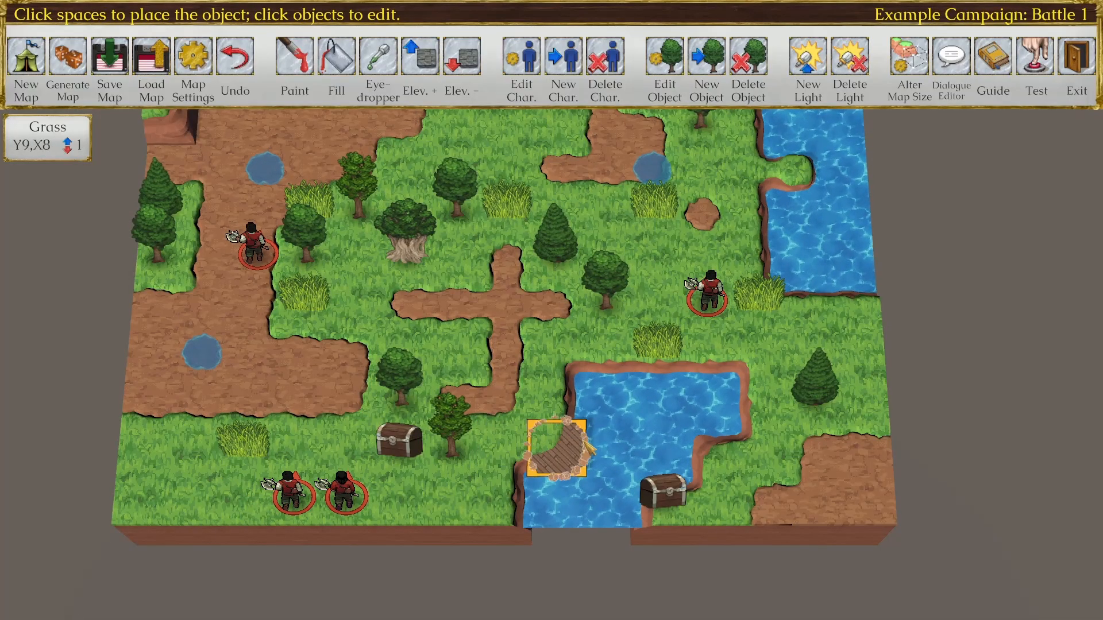
{"action": "left_click", "coordinate": [560, 447]}
{"action": "left_click", "coordinate": [693, 456]}
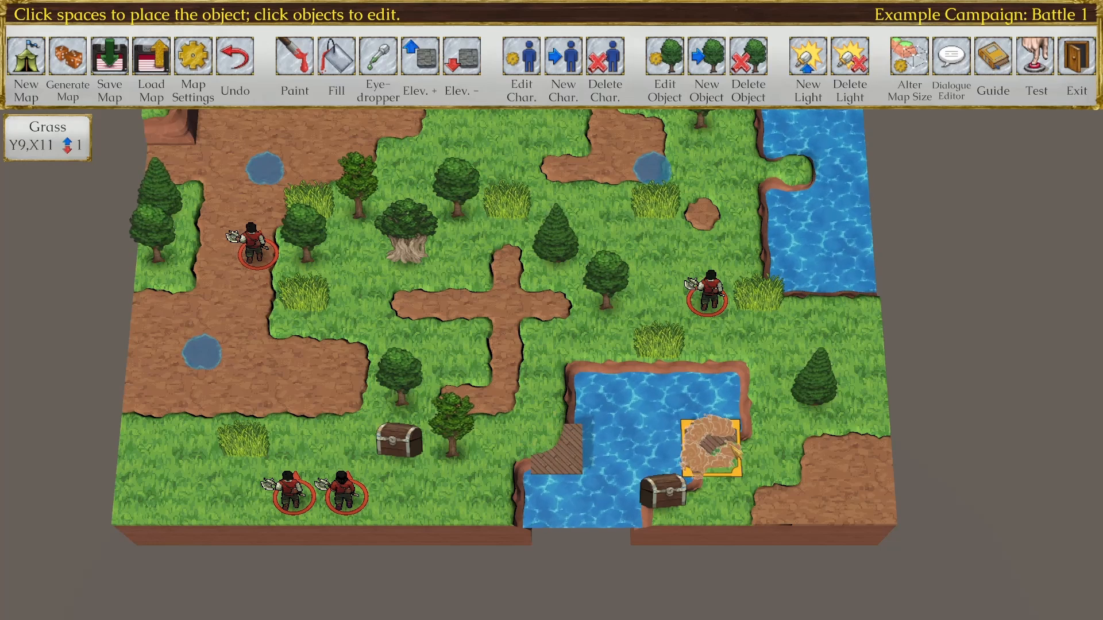
{"action": "left_click", "coordinate": [500, 446]}
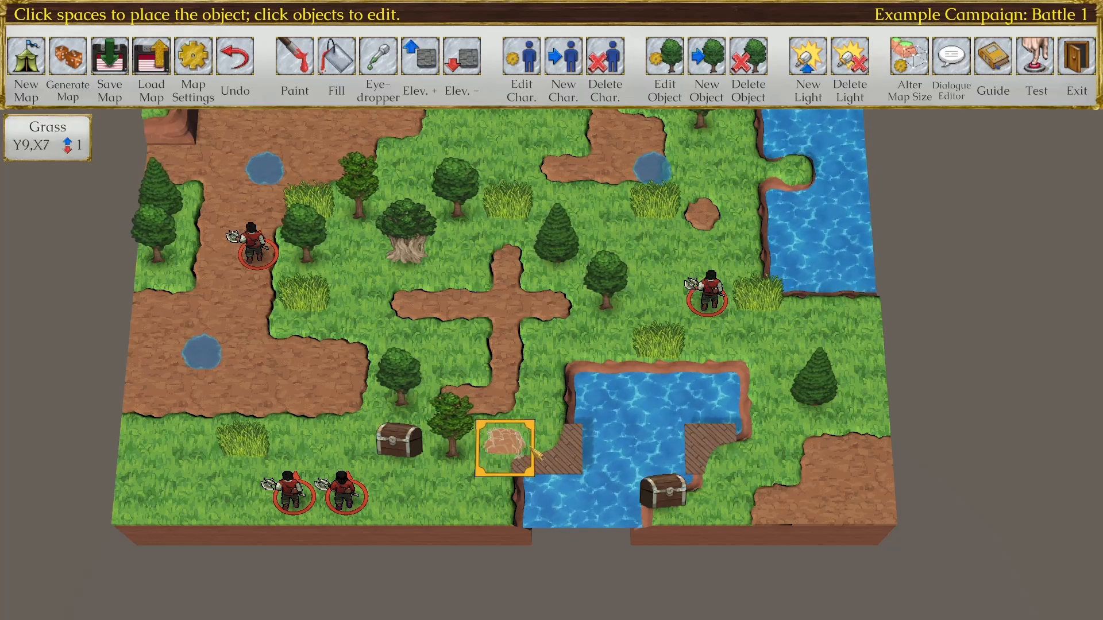
{"action": "left_click", "coordinate": [763, 448]}
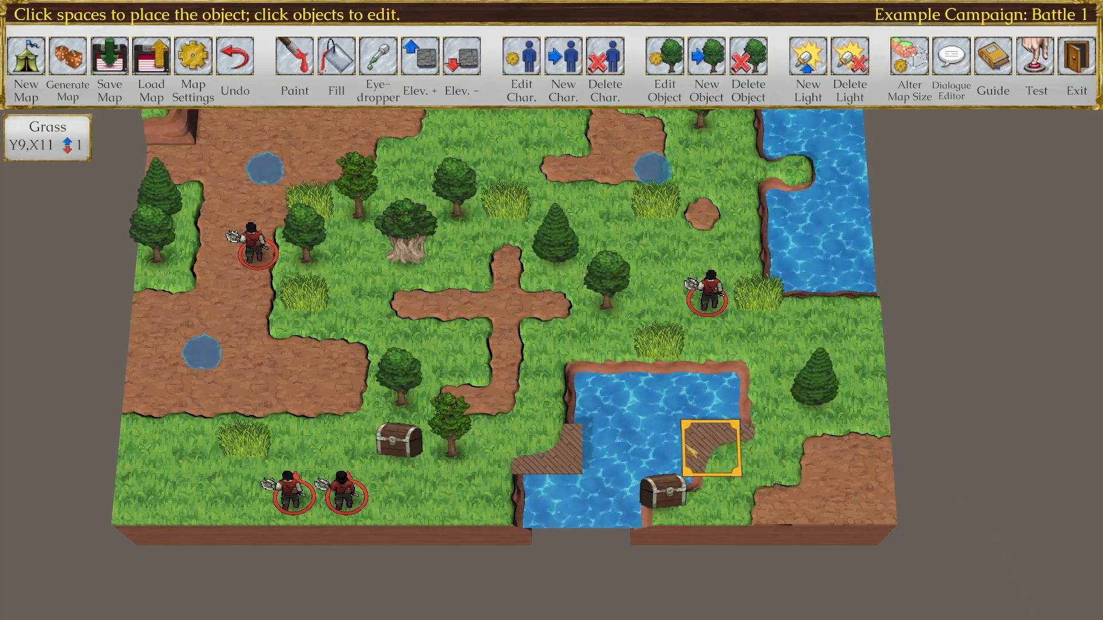
Step: Place a Wooden Bridge on water tile Y9,X9 and give it the tag "Elev,=:1"
{"action": "left_click", "coordinate": [609, 454]}
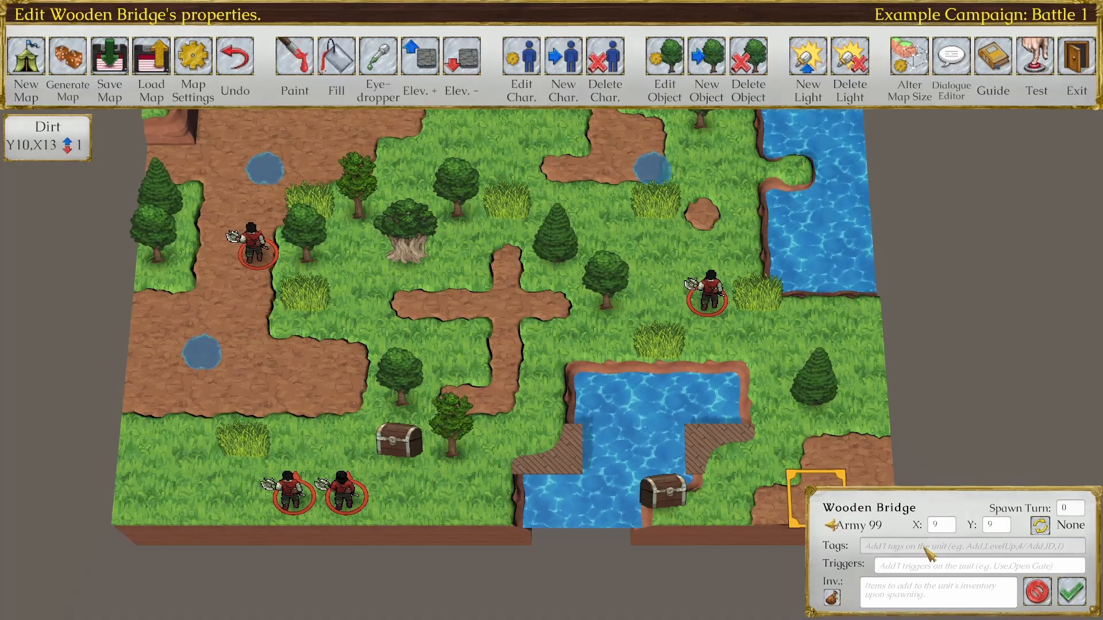
{"action": "type", "text": "Elev"}
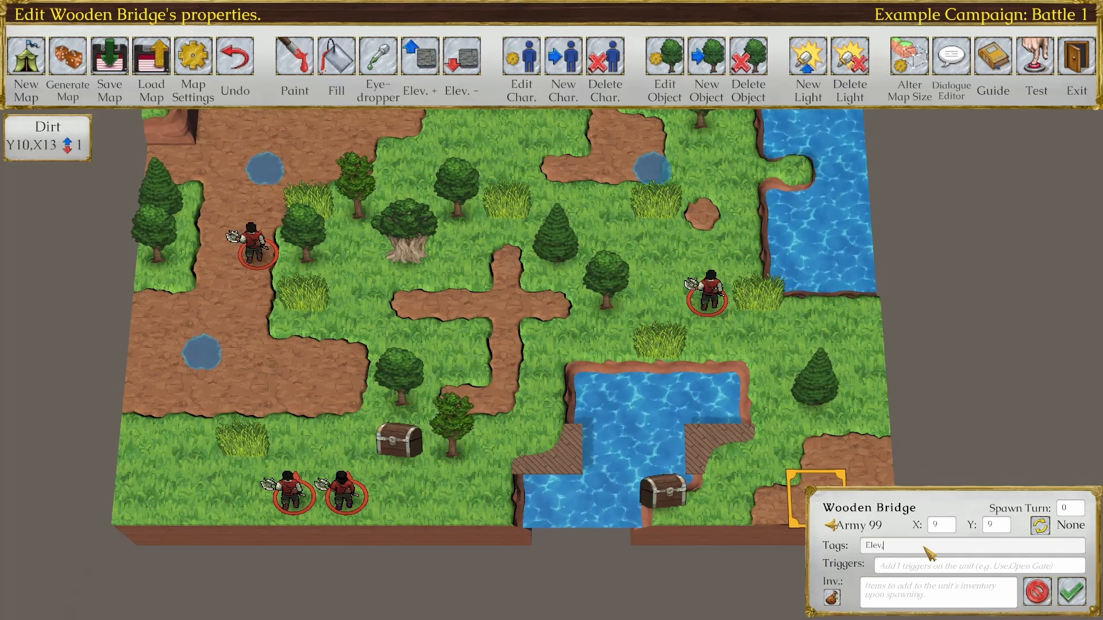
{"action": "type", "text": ",=:1"}
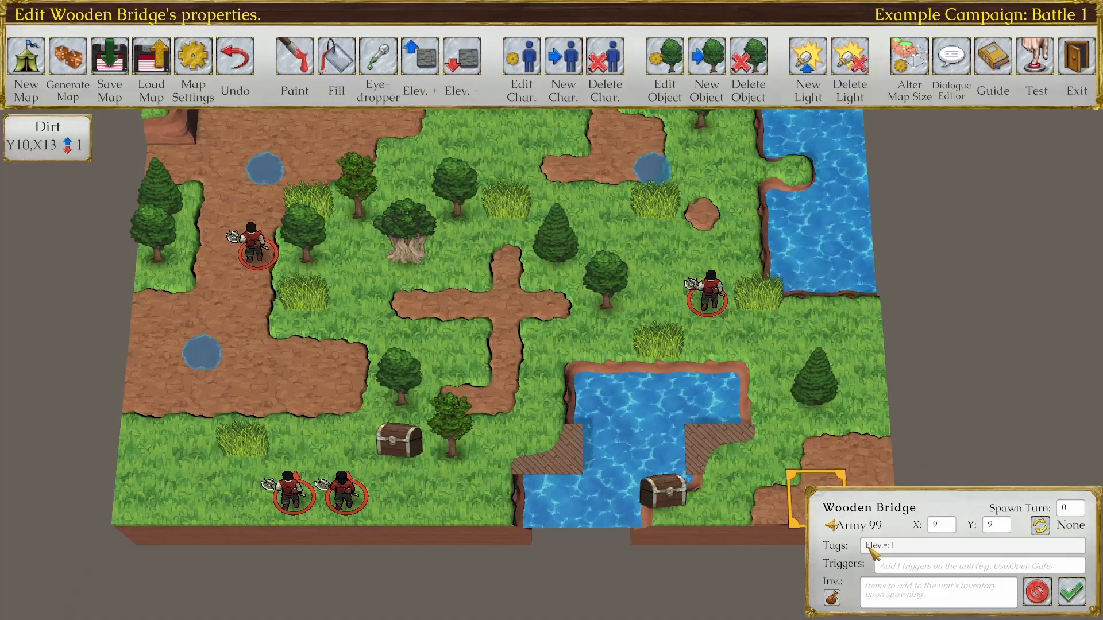
{"action": "left_click", "coordinate": [1071, 595]}
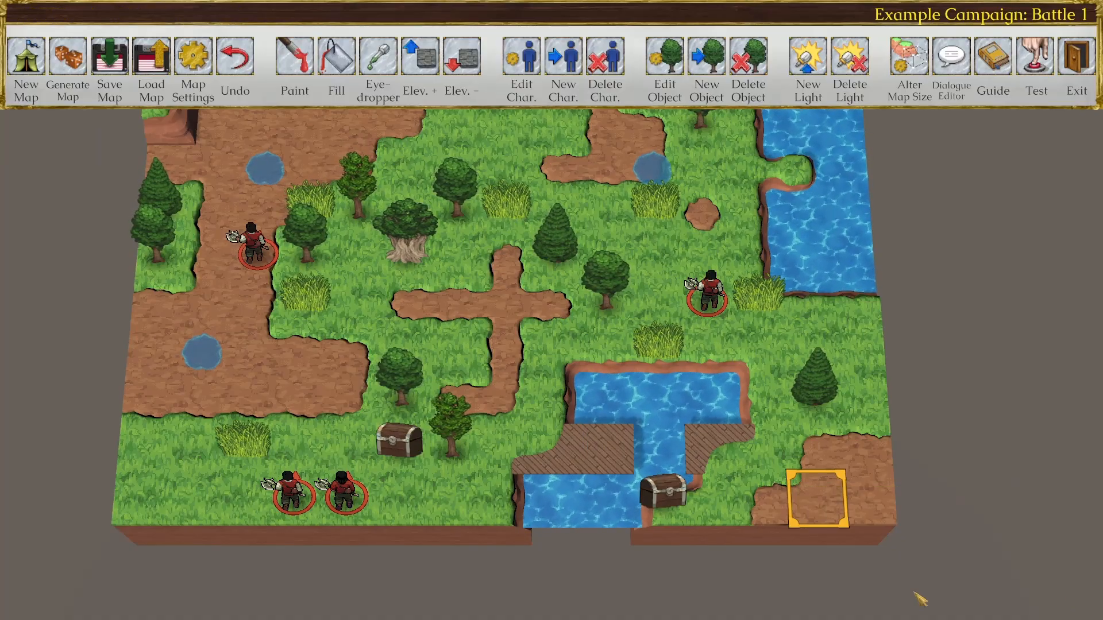
Step: Place a Wooden Bridge on water tile Y9,X10 with the tag "Elev,=:1" to close the gap across the pond
{"action": "left_click", "coordinate": [669, 451]}
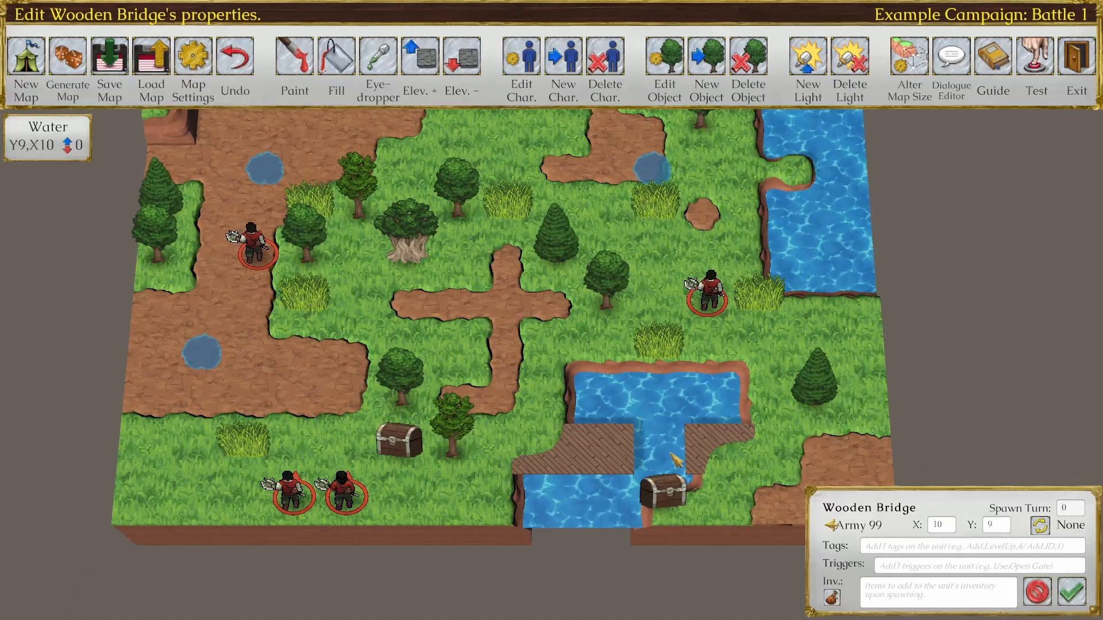
{"action": "left_click", "coordinate": [886, 550]}
{"action": "type", "text": "Elev,=1"}
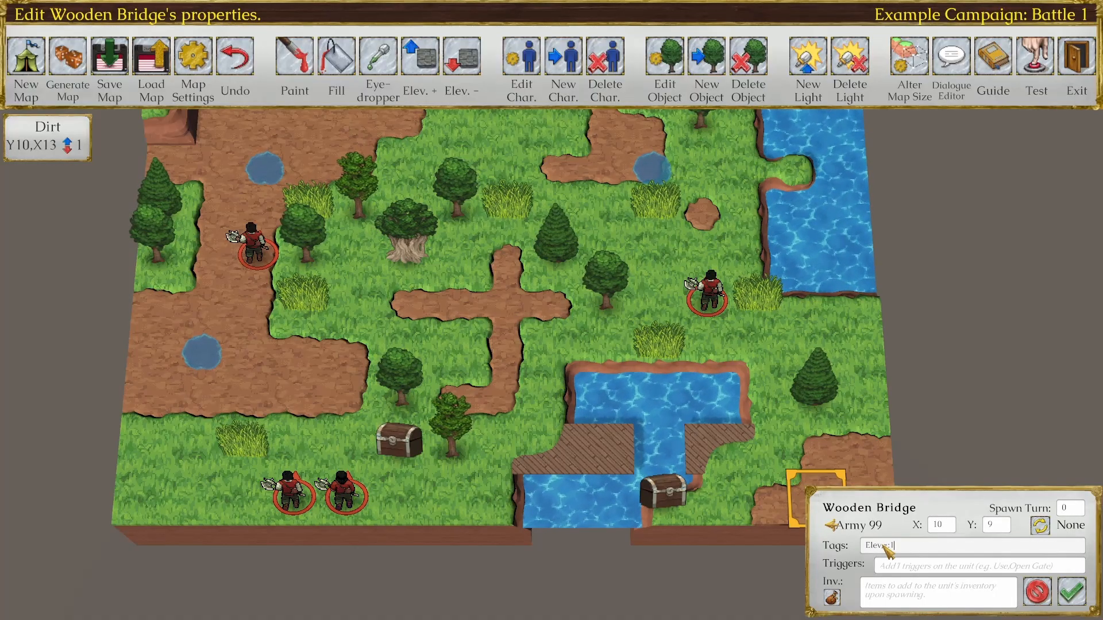
{"action": "left_click", "coordinate": [1070, 595]}
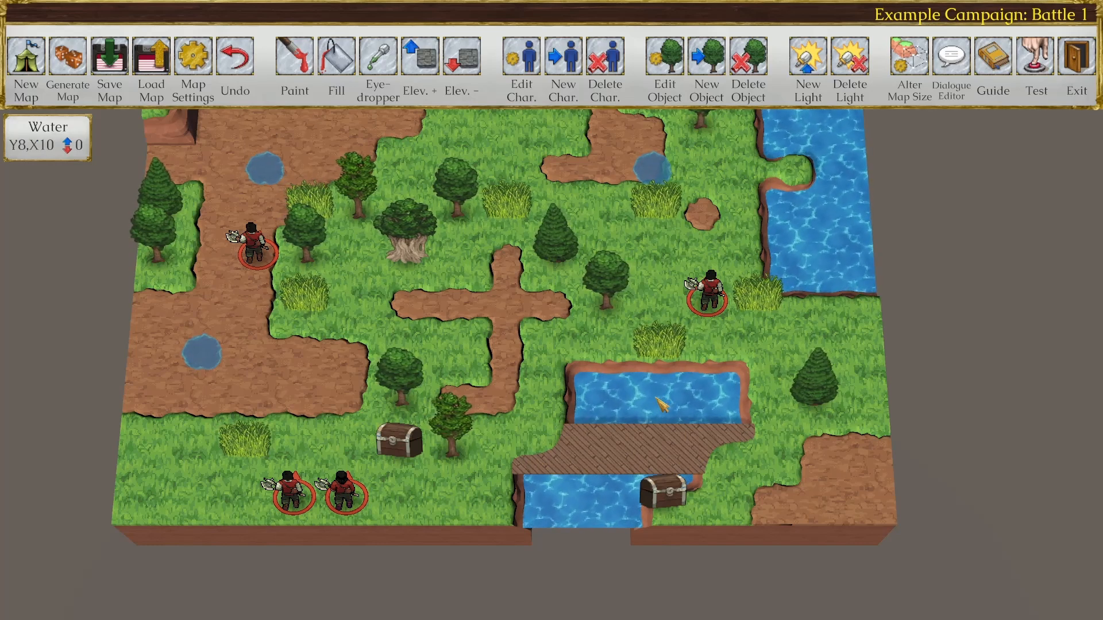
Step: Find the Boulder object by searching for "boul" and place one in the water along the map's eastern edge
{"action": "left_click", "coordinate": [712, 63]}
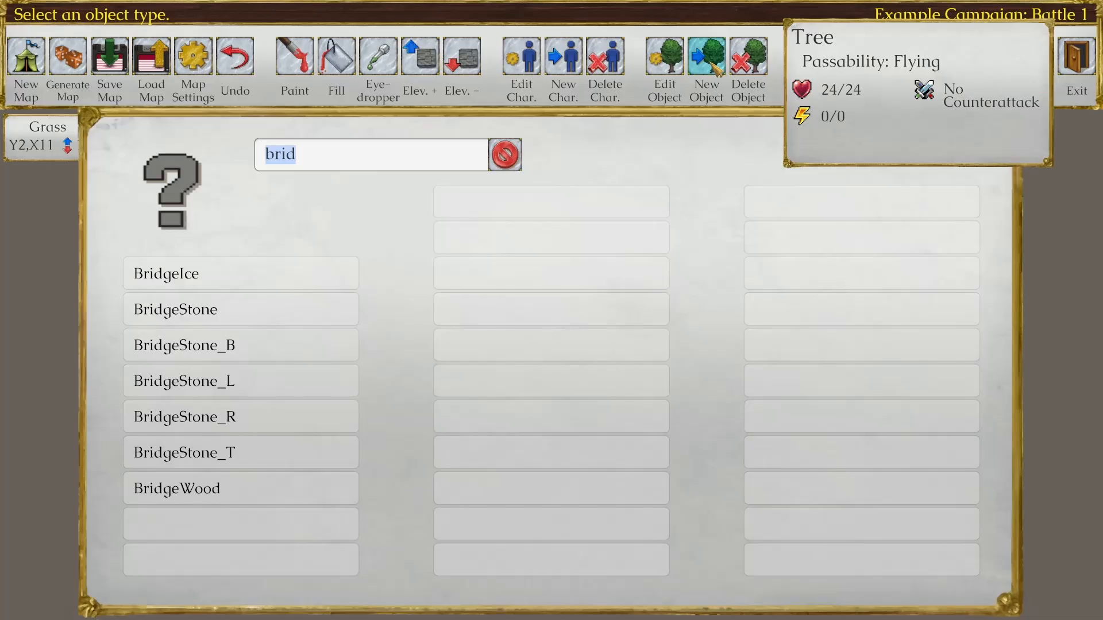
{"action": "type", "text": "boul"}
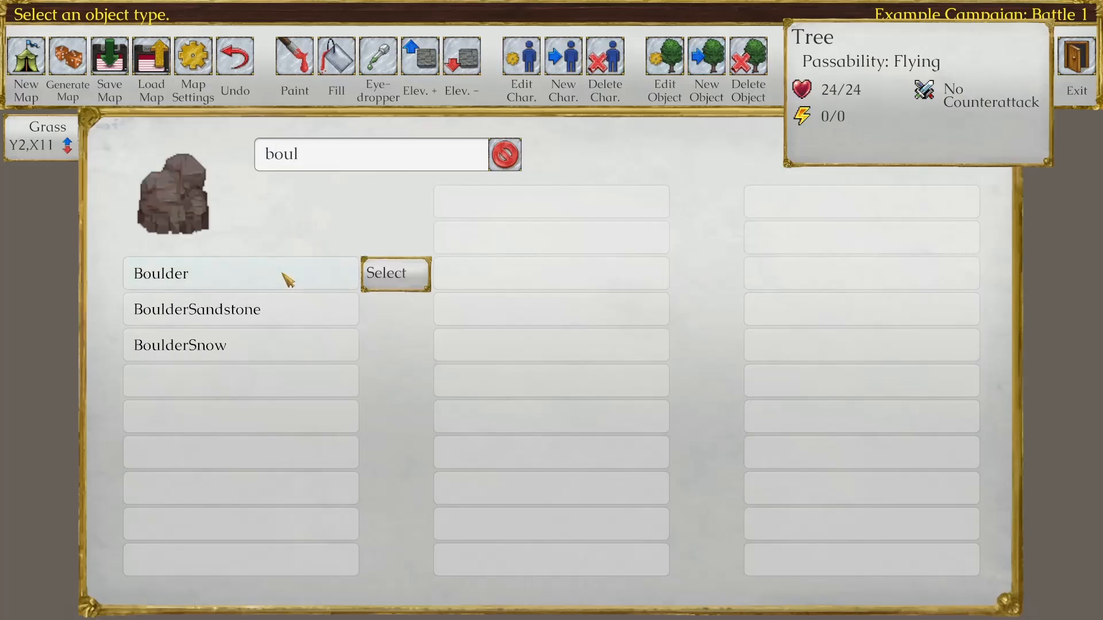
{"action": "left_click", "coordinate": [394, 273]}
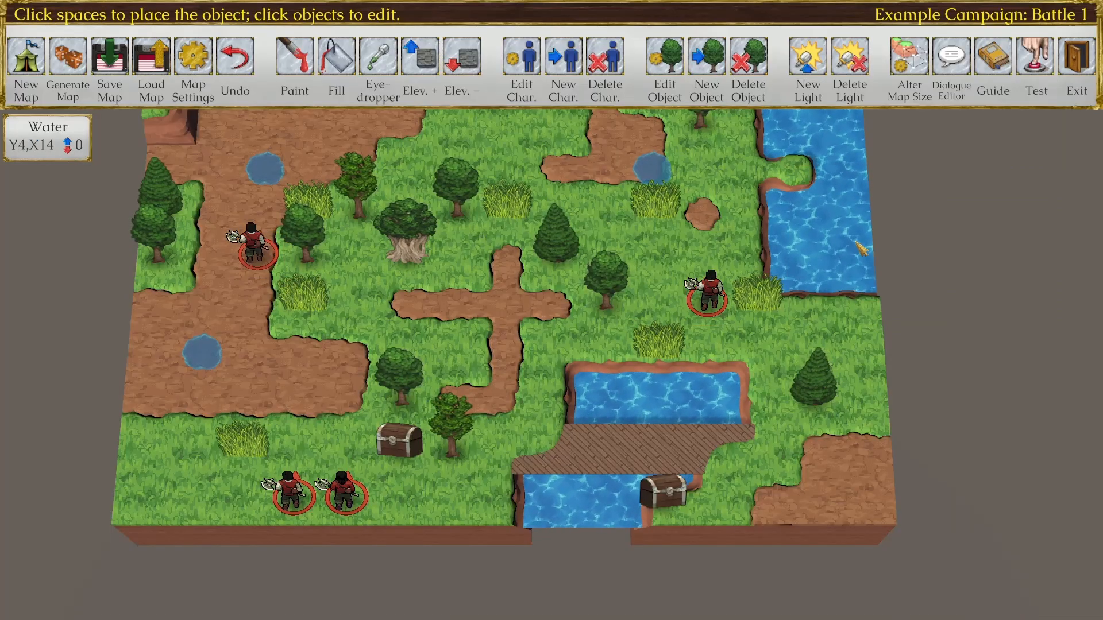
{"action": "mouse_move", "coordinate": [872, 209]}
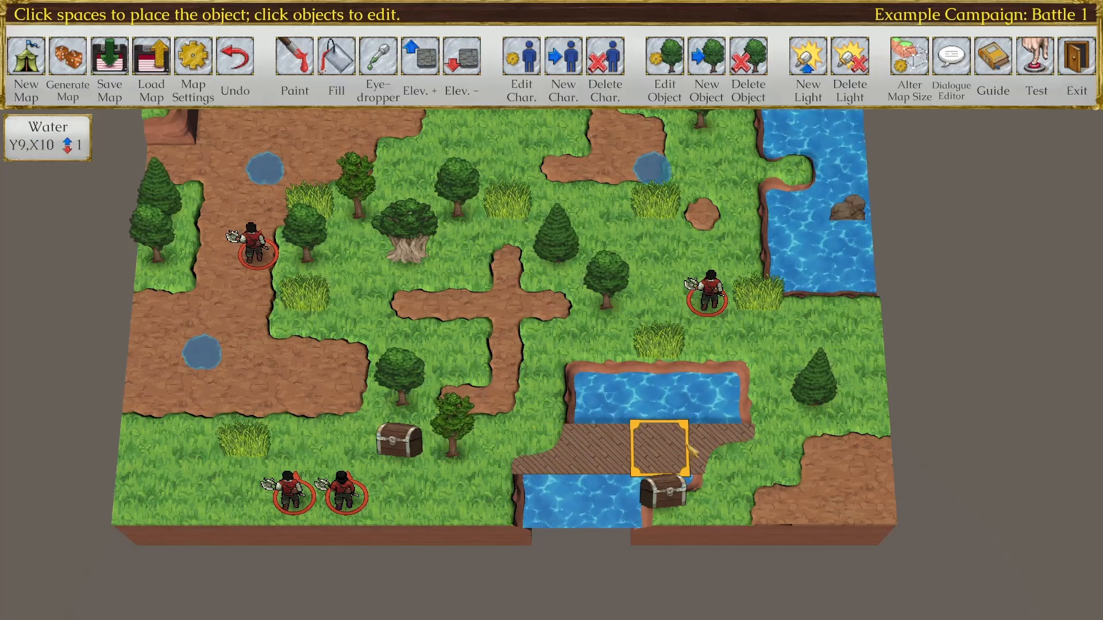
Step: Save the Battle 1 map
{"action": "left_click", "coordinate": [109, 72]}
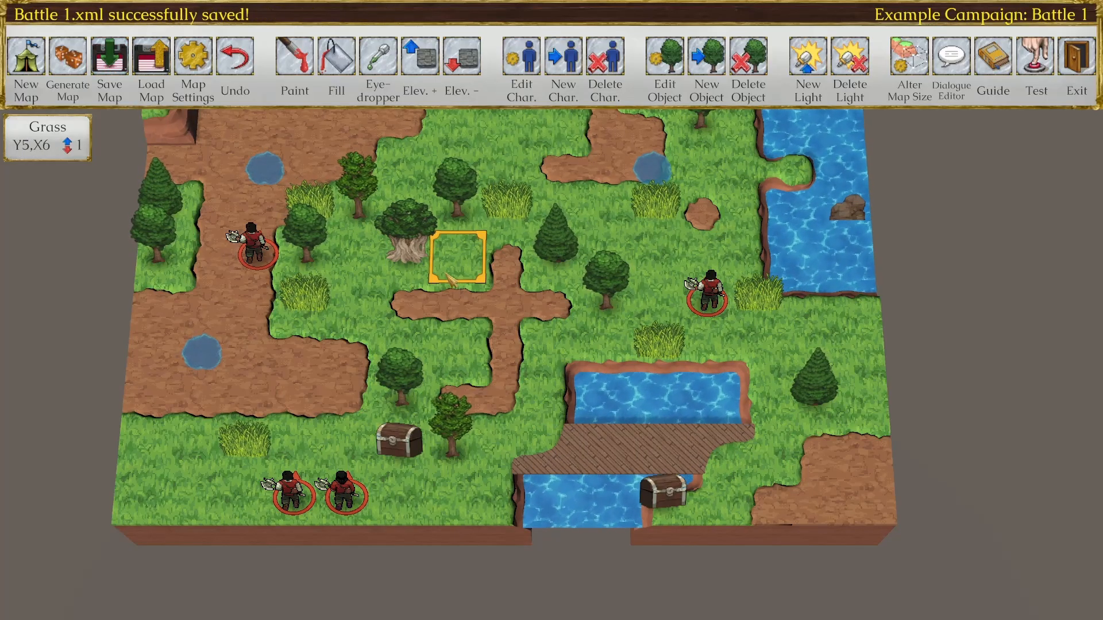
{"action": "scroll", "coordinate": [448, 270], "scroll_direction": "up", "scroll_amount": 3}
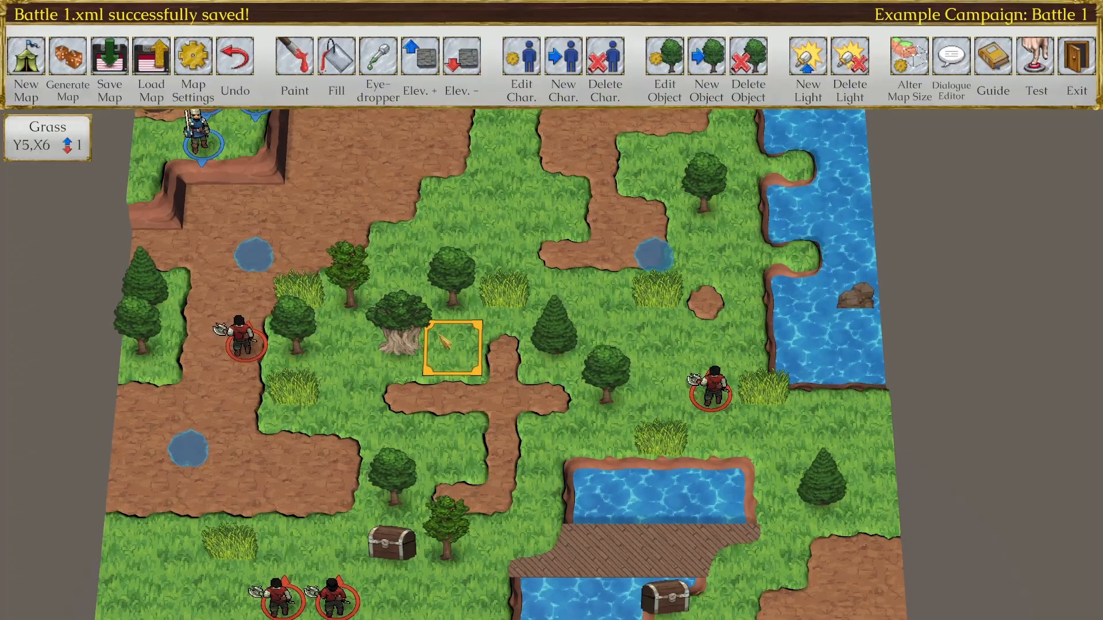
{"action": "middle_click_drag", "start_coordinate": [446, 402], "coordinate": [454, 379]}
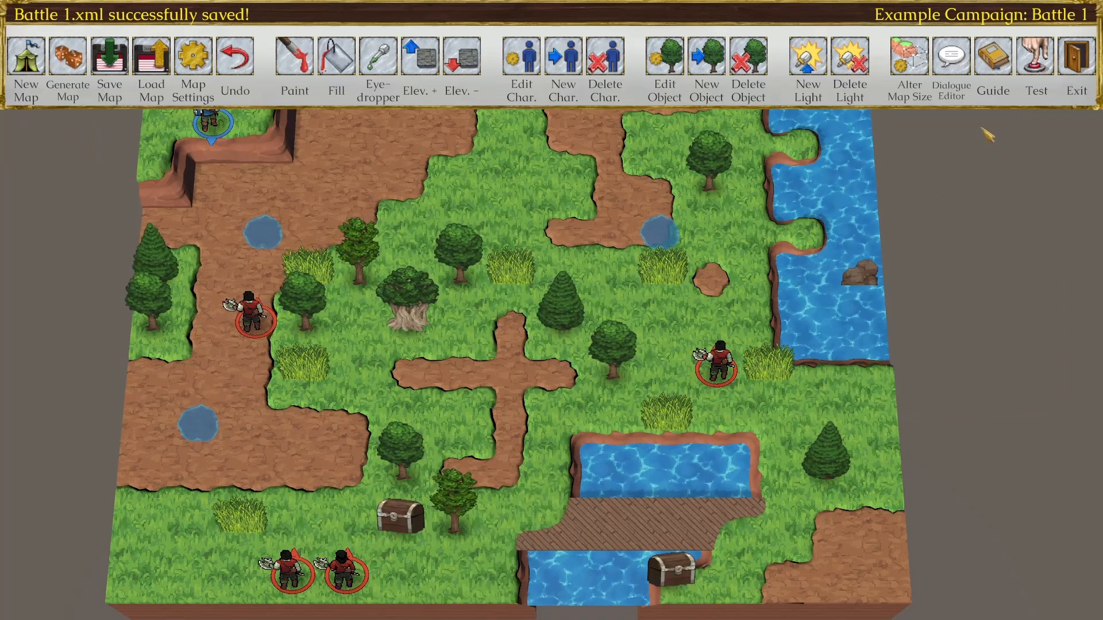
Step: Test the map, continuing past the opening notice and dialogue, and end Army 1's first turn early to let the enemies act
{"action": "left_click", "coordinate": [1036, 63]}
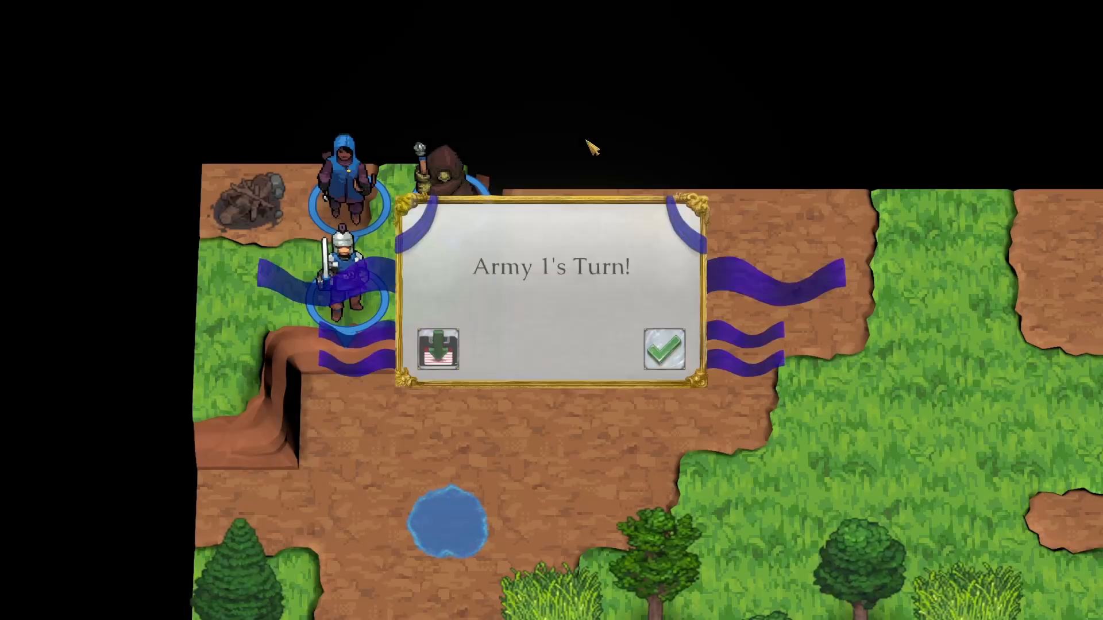
{"action": "left_click", "coordinate": [734, 386]}
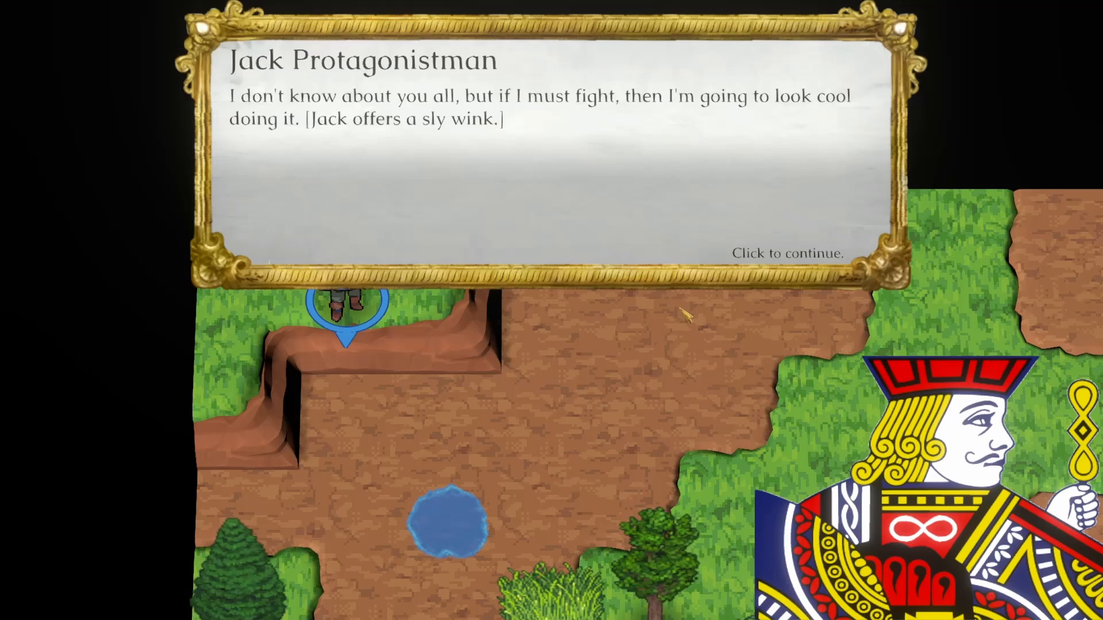
{"action": "left_click", "coordinate": [702, 344]}
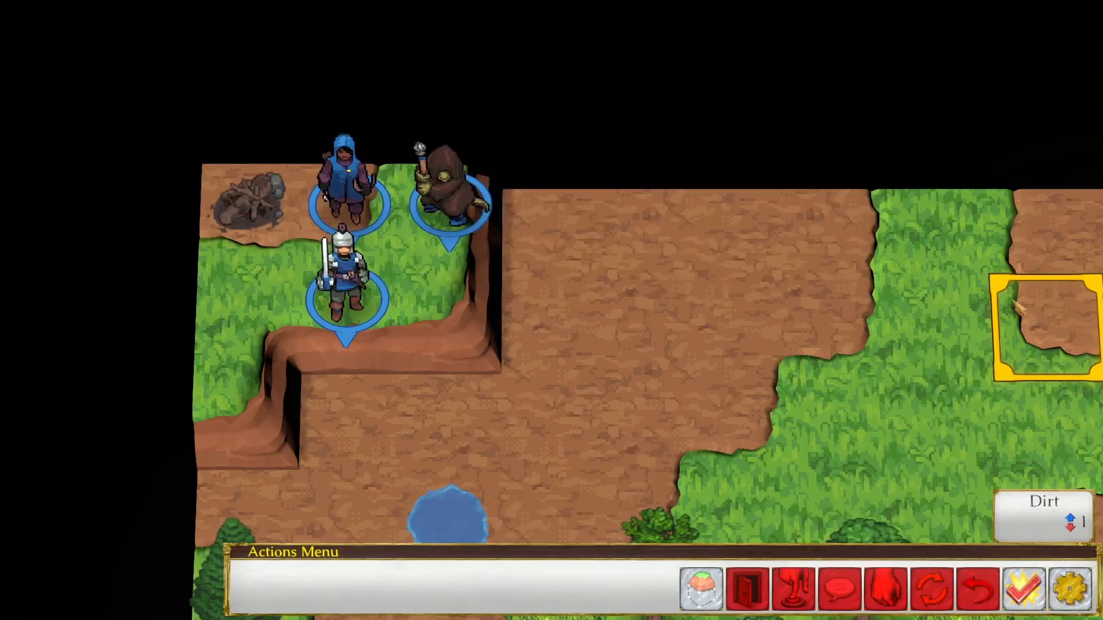
{"action": "left_click", "coordinate": [1023, 588]}
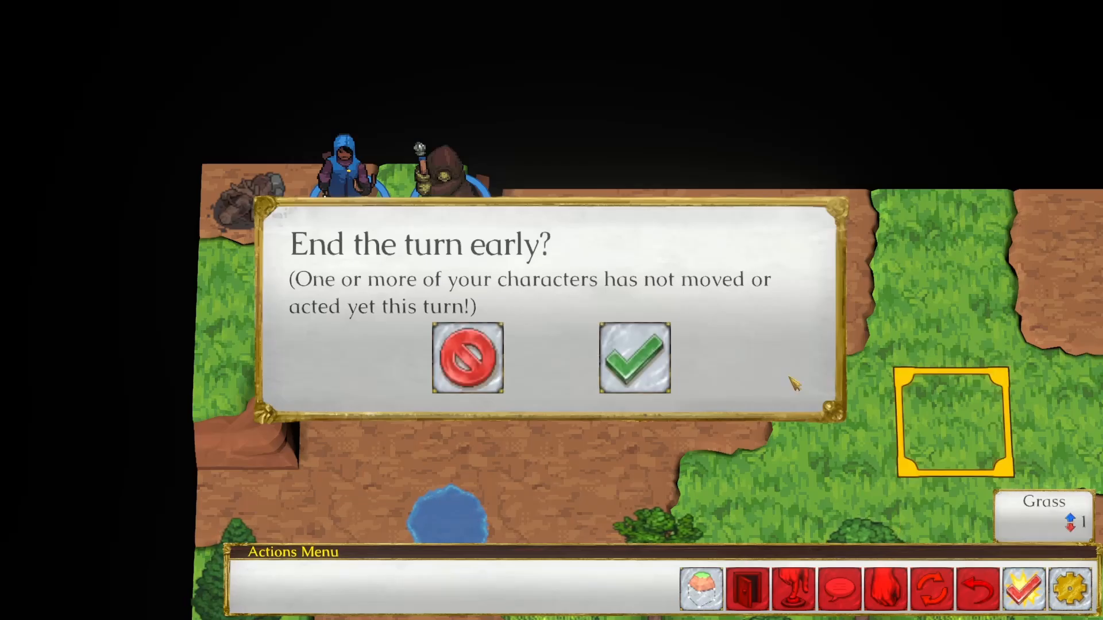
{"action": "left_click", "coordinate": [635, 358]}
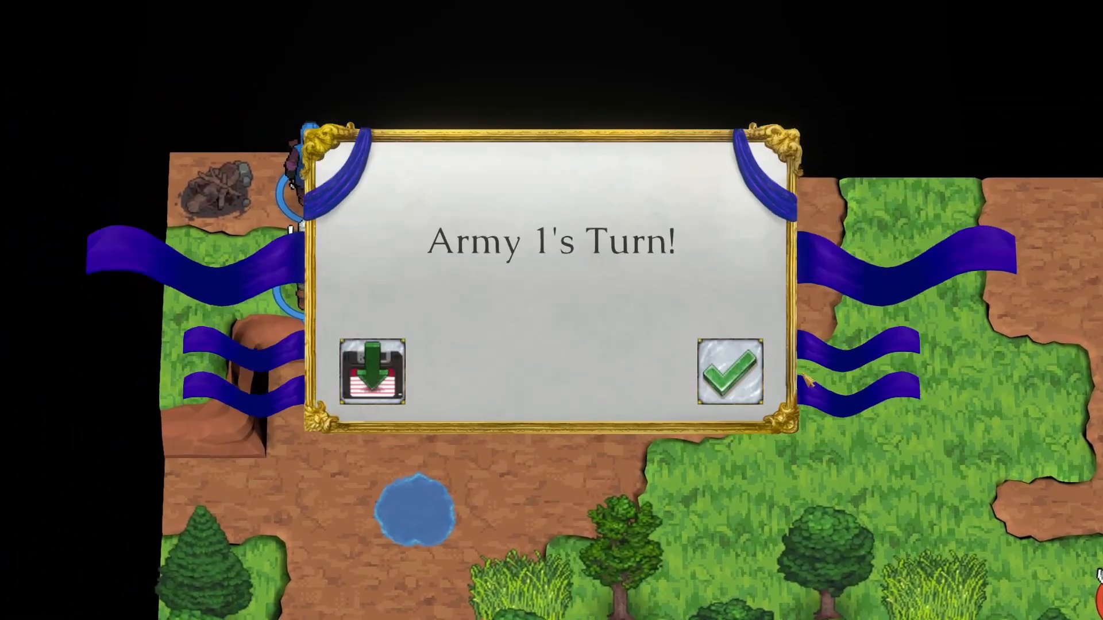
{"action": "left_click", "coordinate": [730, 372]}
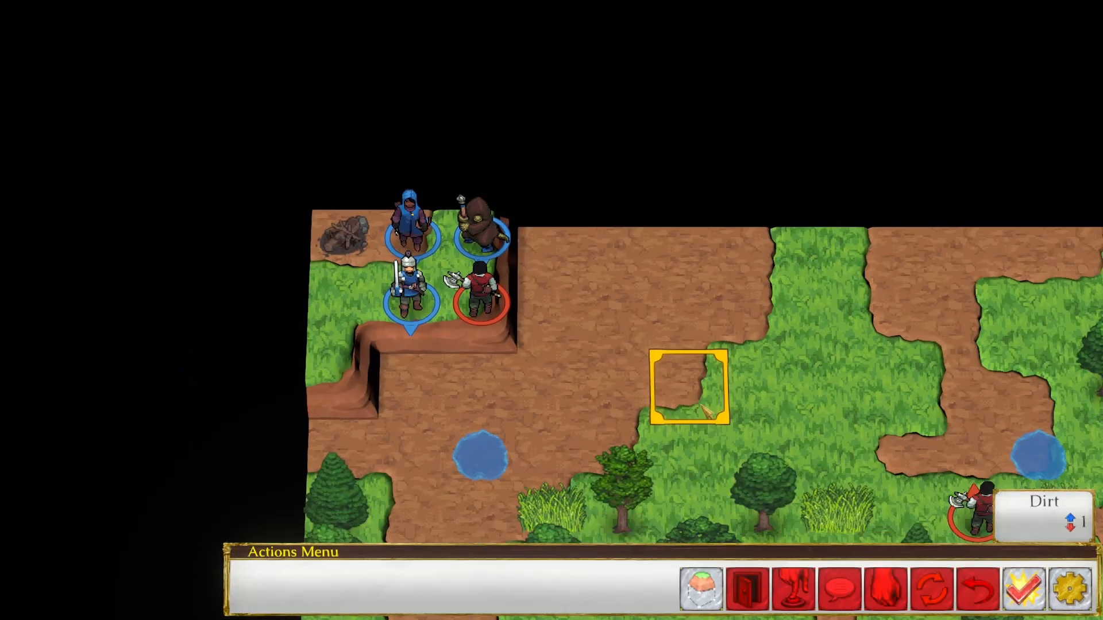
Step: Examine where the Bandit Choppers moved during the enemy turn, and leave the test battle to return to the map editor
{"action": "left_click_drag", "start_coordinate": [701, 405], "coordinate": [658, 165]}
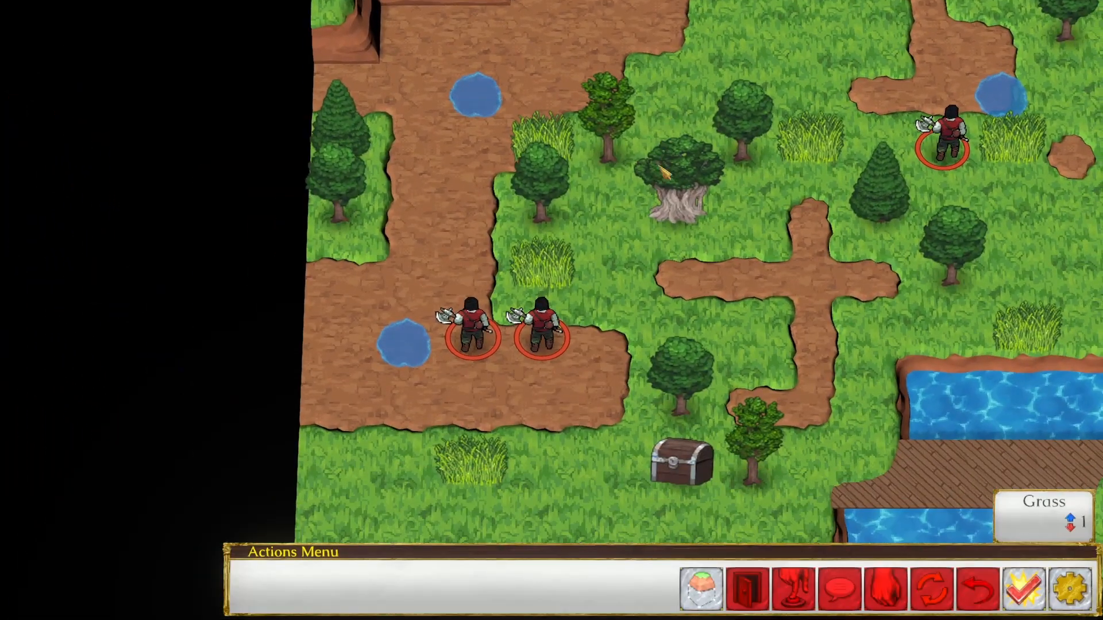
{"action": "mouse_move", "coordinate": [691, 459]}
{"action": "left_click_drag", "start_coordinate": [878, 281], "coordinate": [608, 188]}
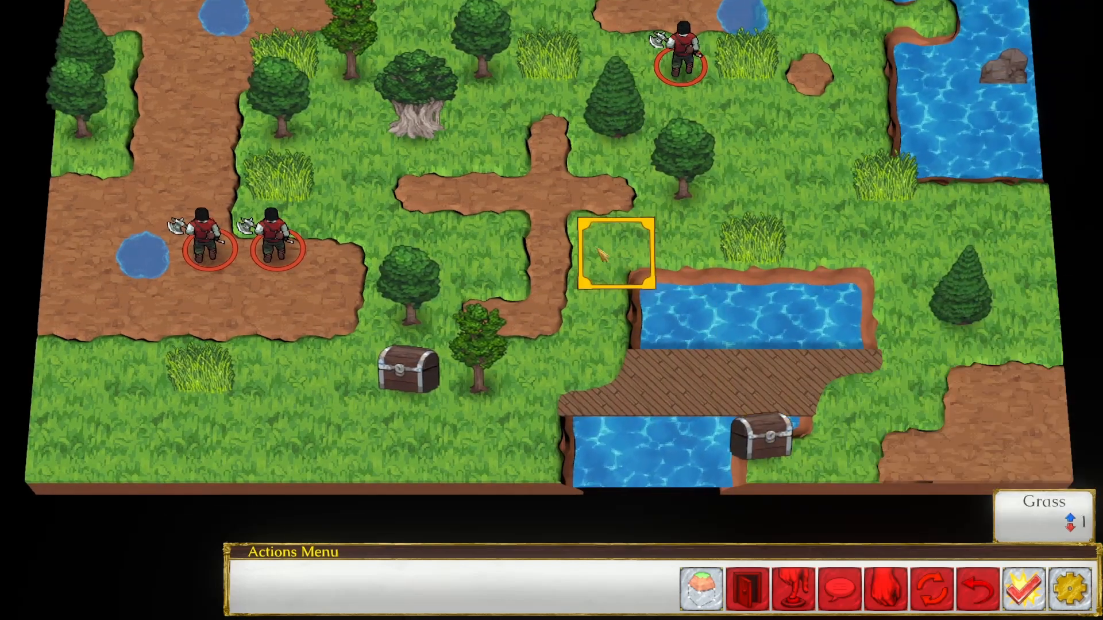
{"action": "left_click_drag", "start_coordinate": [601, 253], "coordinate": [833, 522]}
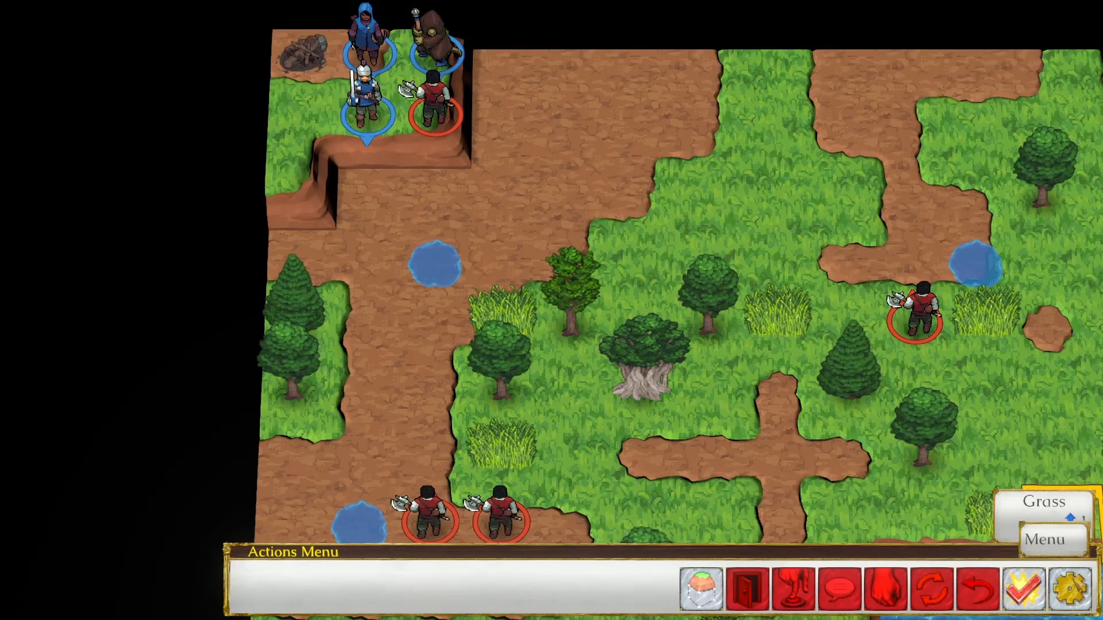
{"action": "left_click", "coordinate": [1073, 587]}
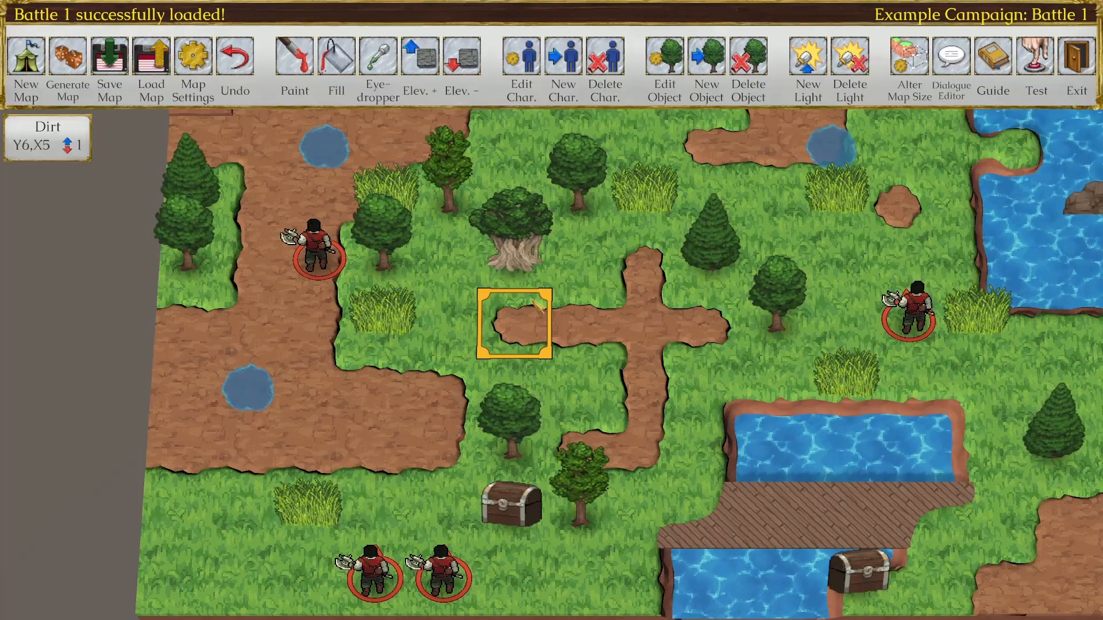
Step: Edit the Bandit Chopper at X3,Y10 and give it the tag "Passive"
{"action": "left_click", "coordinate": [528, 68]}
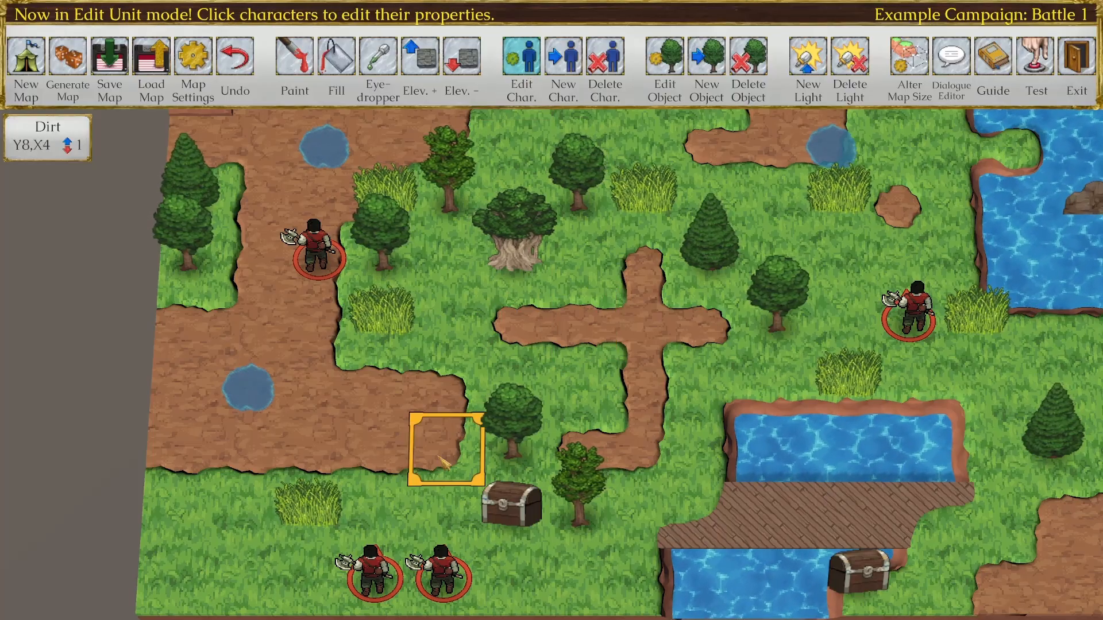
{"action": "left_click", "coordinate": [376, 574]}
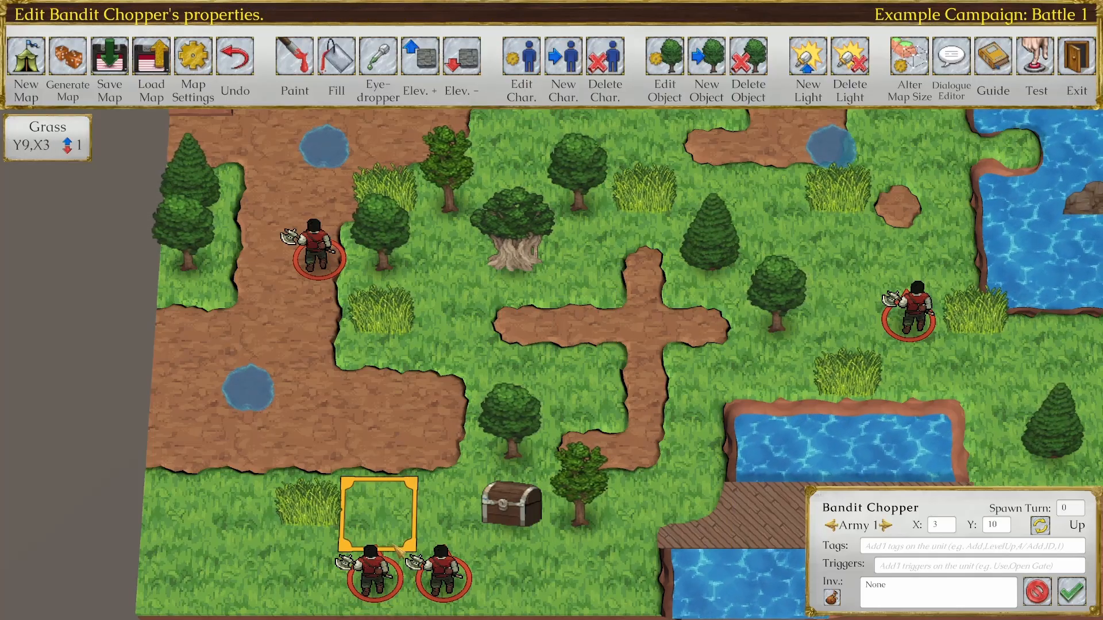
{"action": "left_click", "coordinate": [898, 550]}
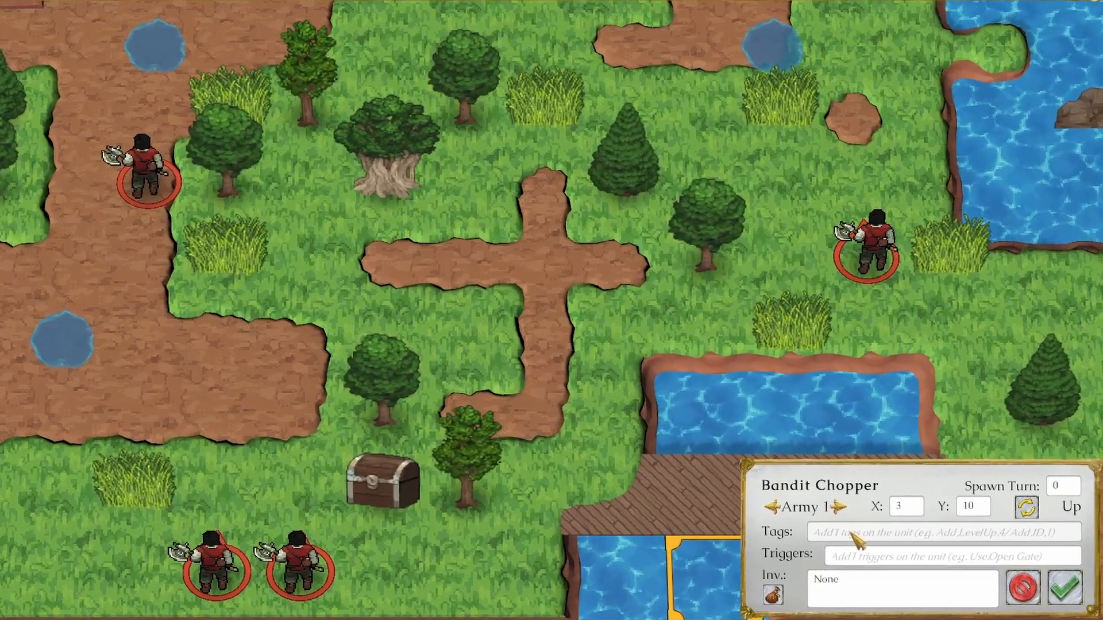
{"action": "type", "text": "Passive"}
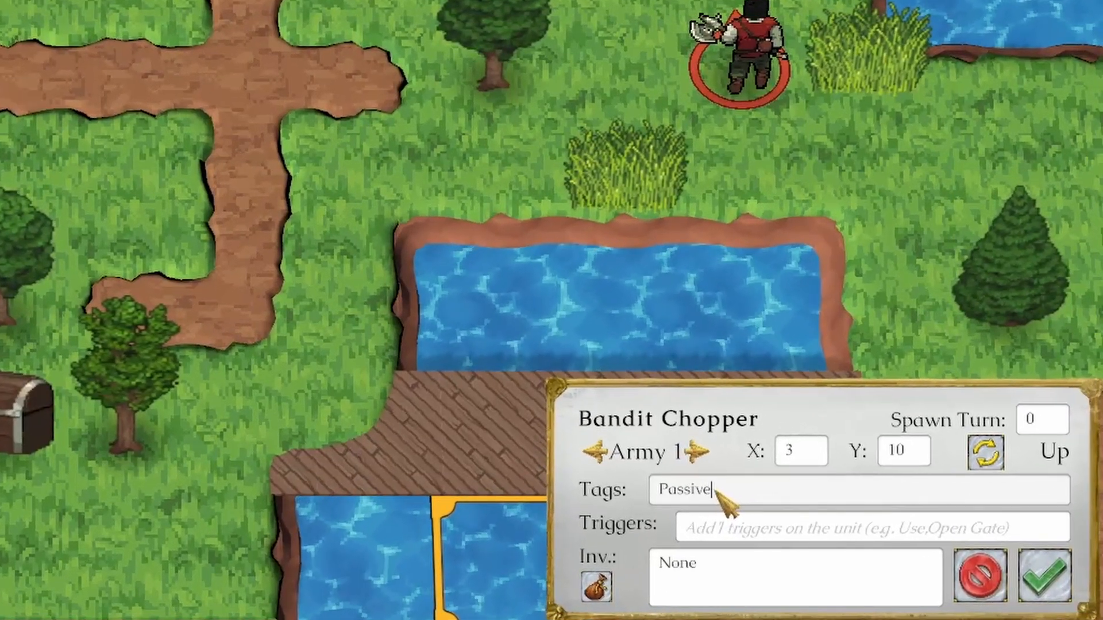
{"action": "left_click_drag", "start_coordinate": [716, 491], "coordinate": [658, 500]}
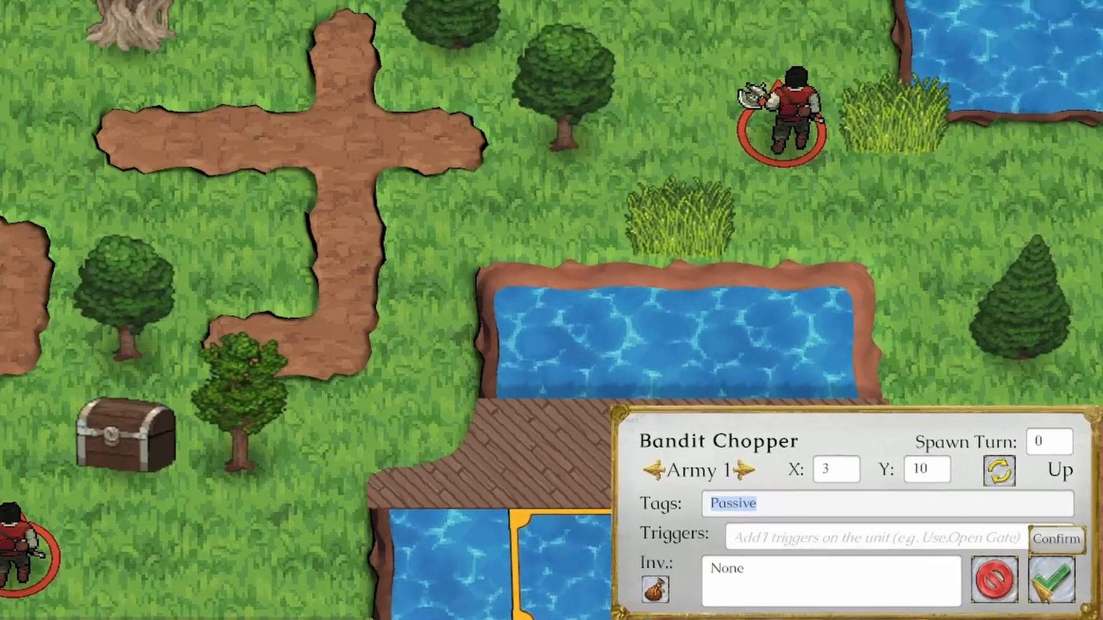
{"action": "left_click", "coordinate": [1044, 576]}
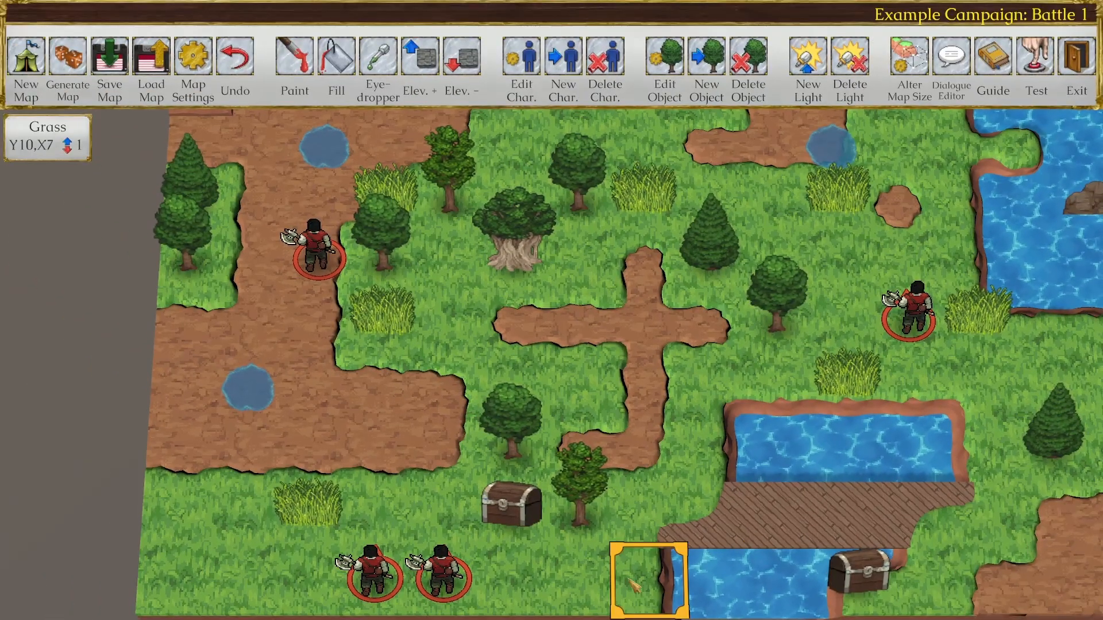
Step: Give the Bandit Chopper at X4,Y10 the tag "Passive"
{"action": "left_click", "coordinate": [442, 574]}
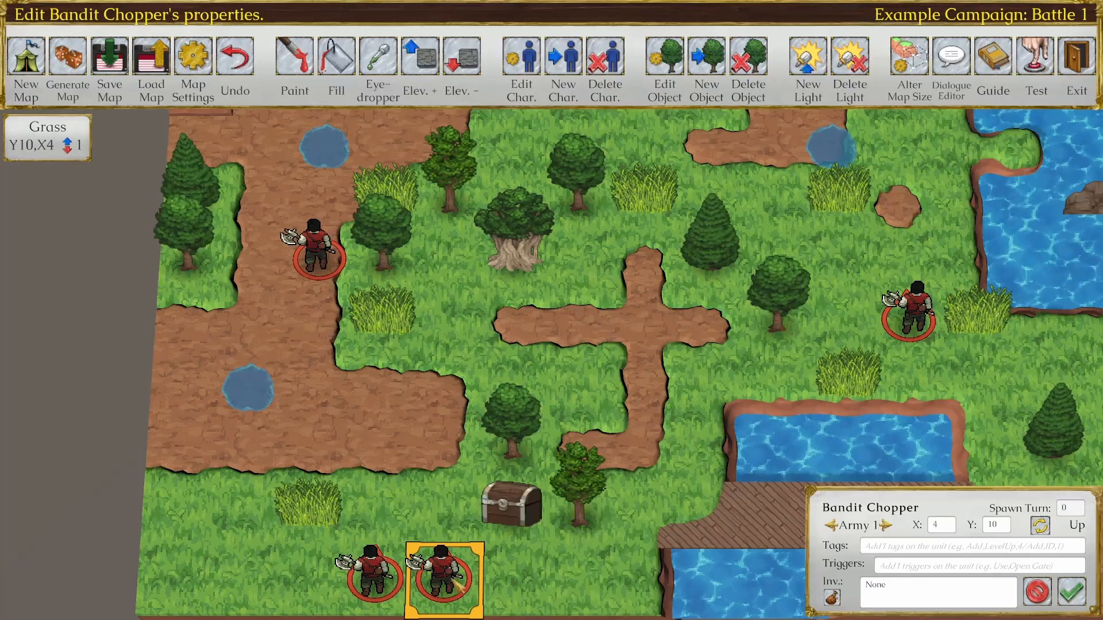
{"action": "left_click", "coordinate": [931, 546]}
{"action": "type", "text": "Passive"}
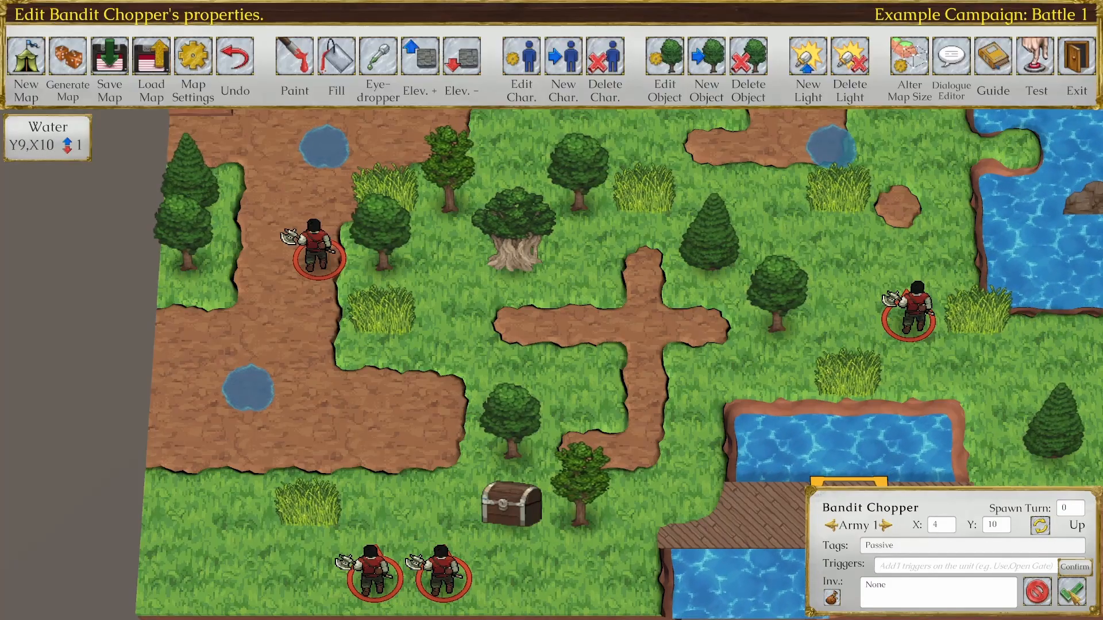
{"action": "left_click", "coordinate": [1071, 591]}
Step: Give the Bandit Chopper at X11,Y6 the tag "Passive"
{"action": "left_click", "coordinate": [910, 316]}
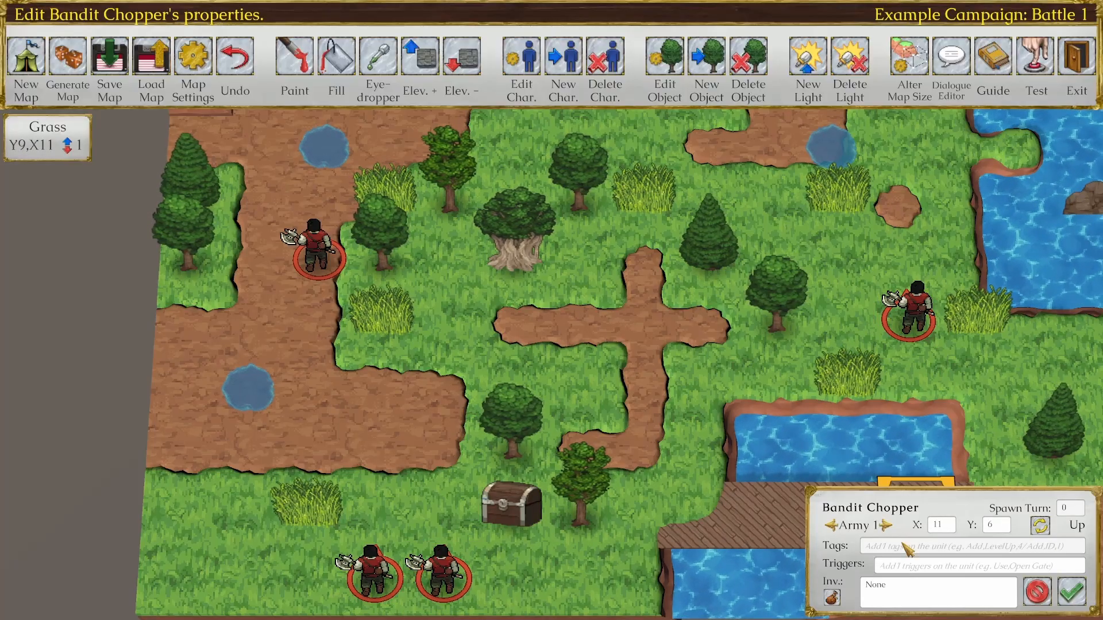
{"action": "left_click", "coordinate": [931, 547]}
{"action": "type", "text": "Passive"}
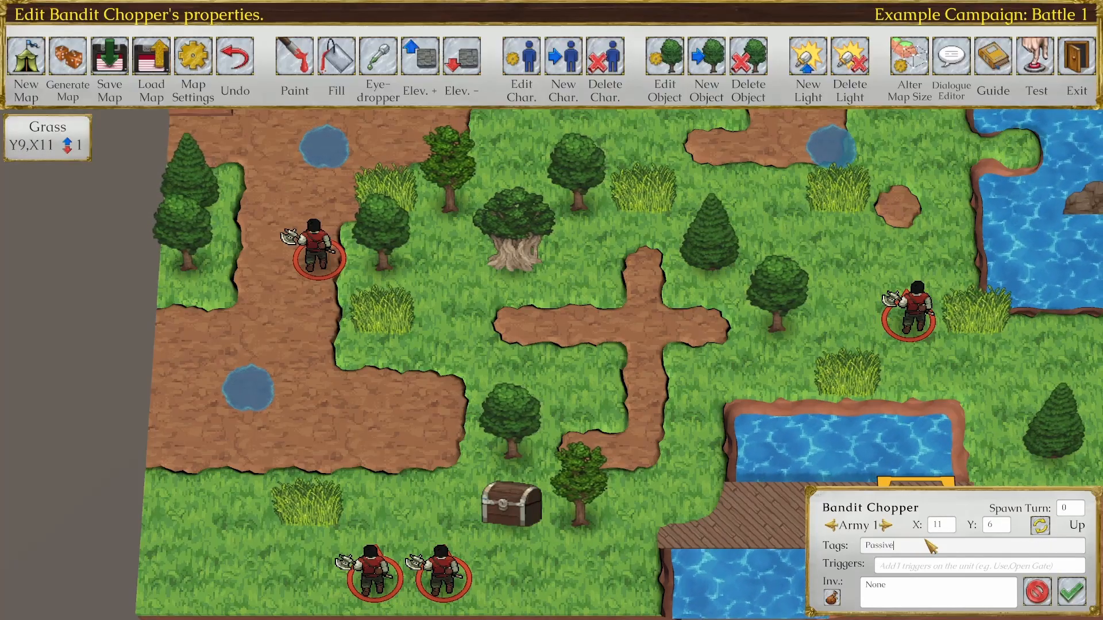
{"action": "left_click", "coordinate": [1065, 600]}
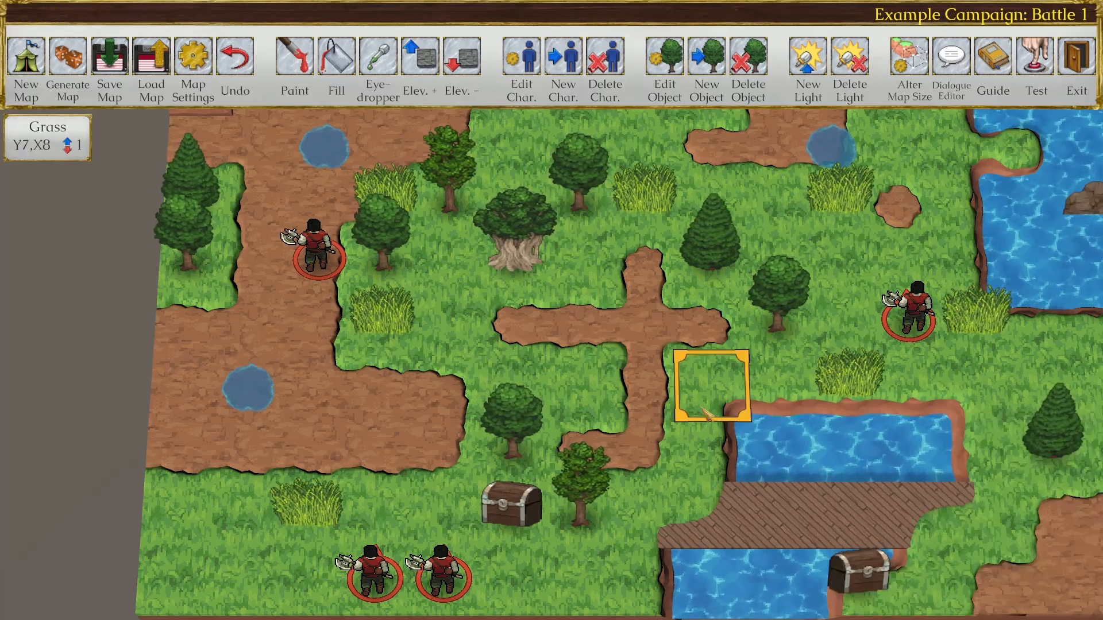
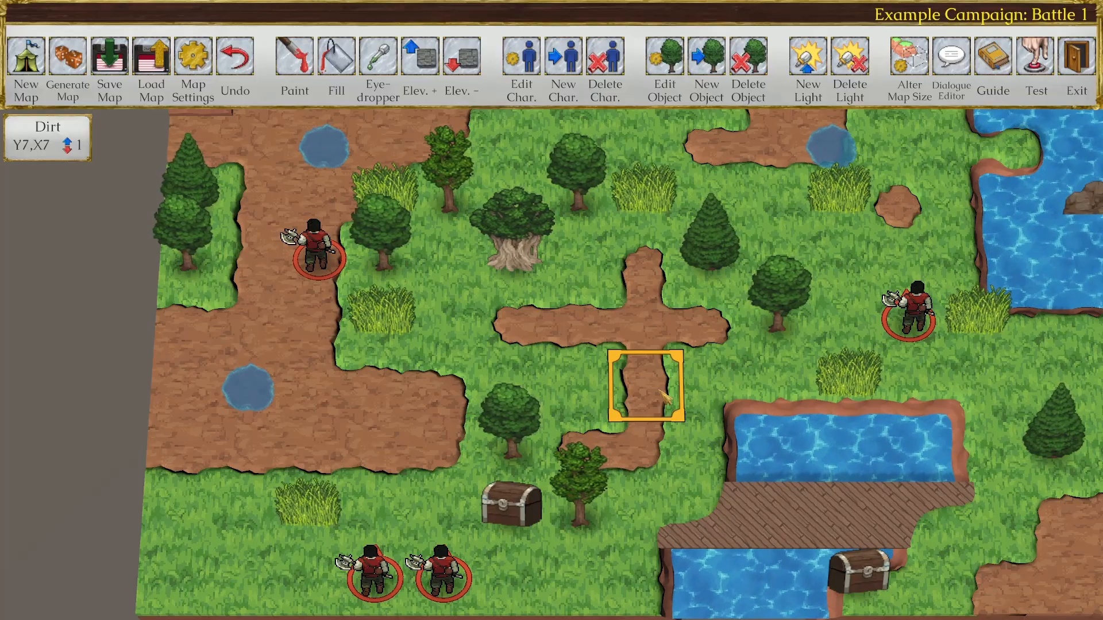
Step: Extend the tags of the Bandit Chopper at X3,Y10 to "Passive/Pursue"
{"action": "left_click", "coordinate": [373, 575]}
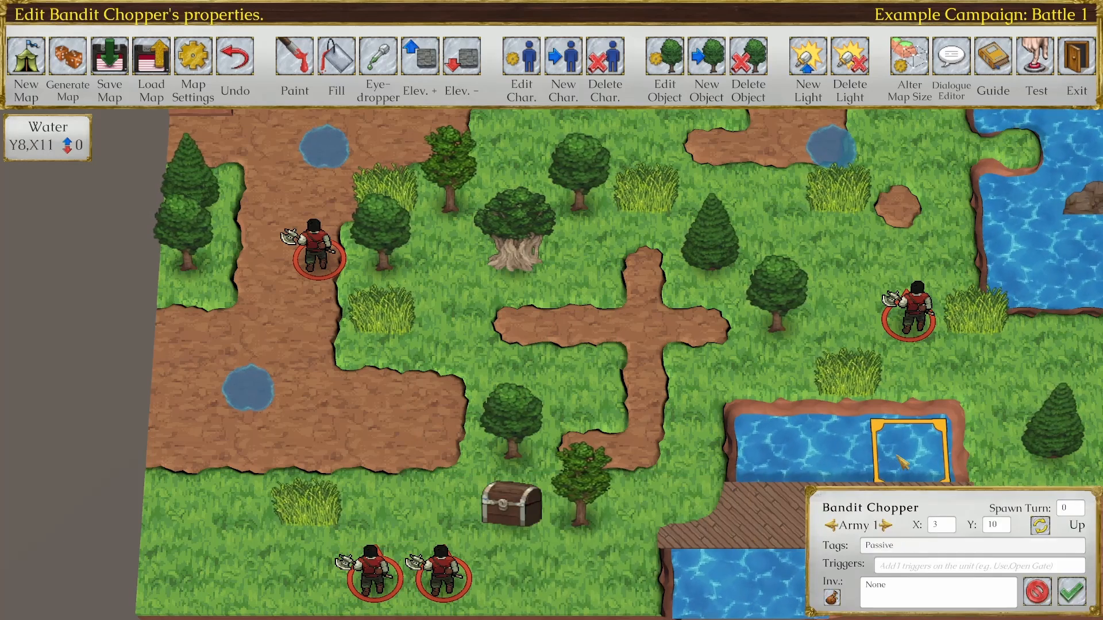
{"action": "type", "text": "/"}
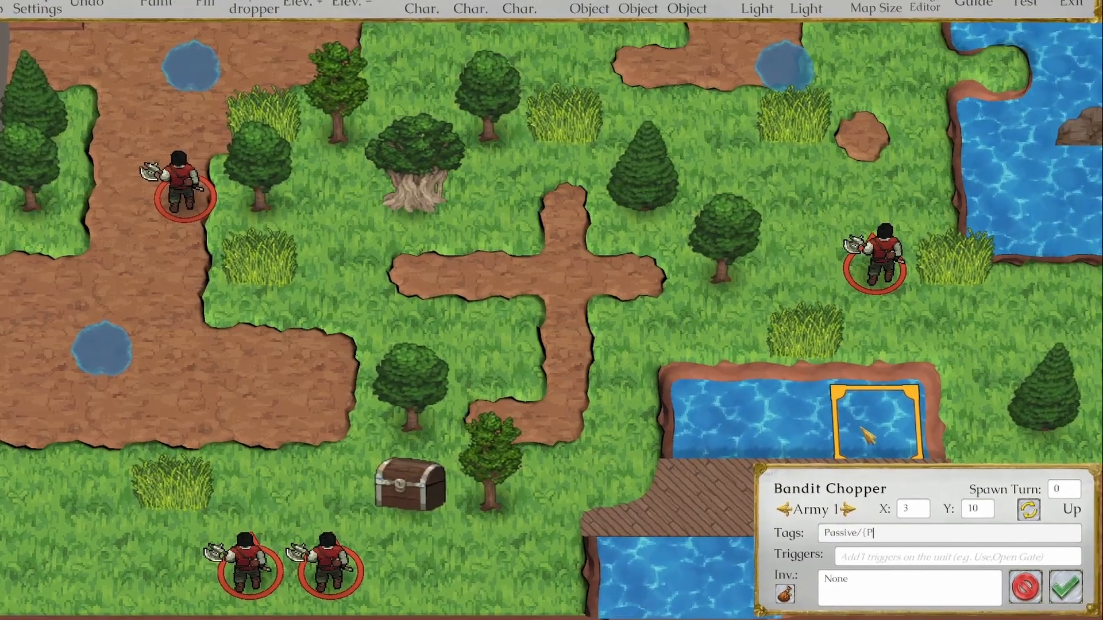
{"action": "type", "text": "Pursue"}
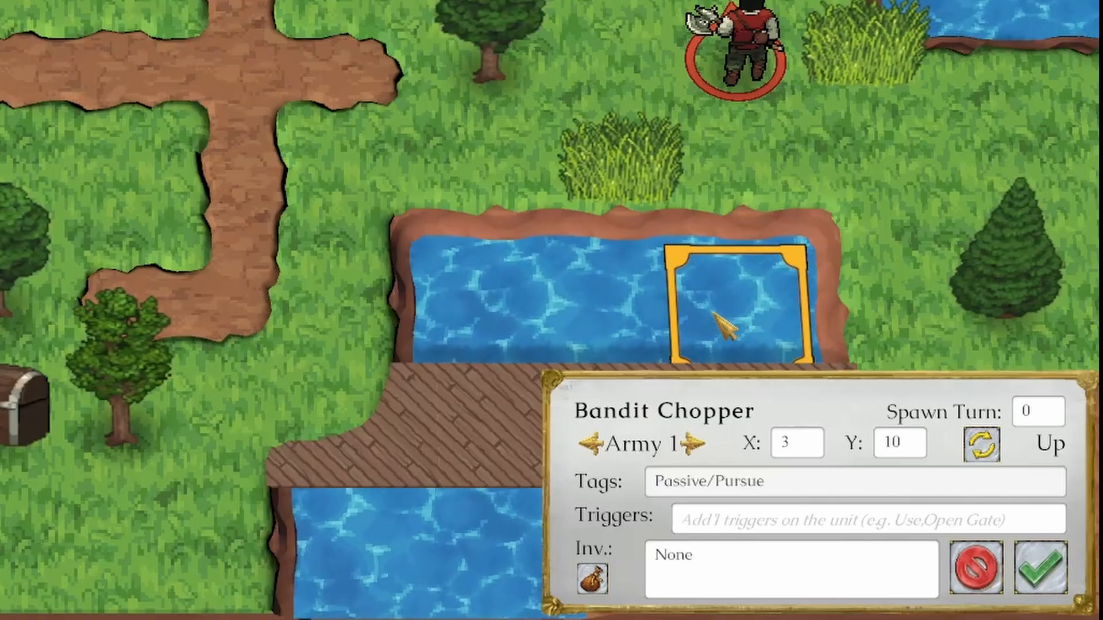
{"action": "double_click", "coordinate": [722, 481]}
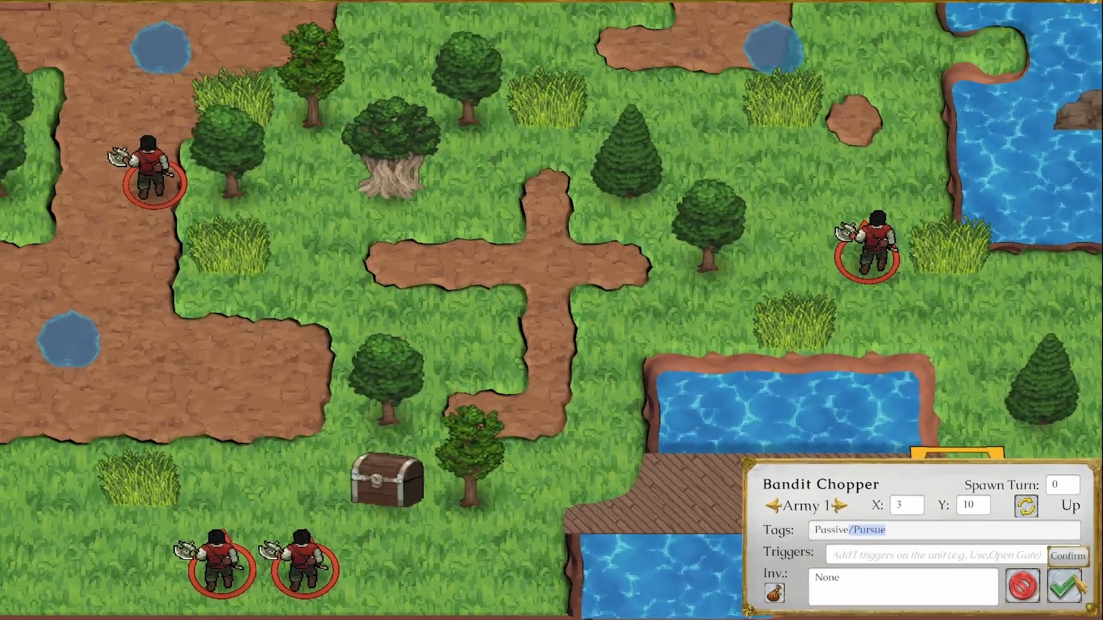
{"action": "left_click", "coordinate": [1041, 568]}
Step: Add "/Pursue" to the tags of the Bandit Choppers at X4,Y10 and X11,Y6 as well
{"action": "left_click", "coordinate": [669, 571]}
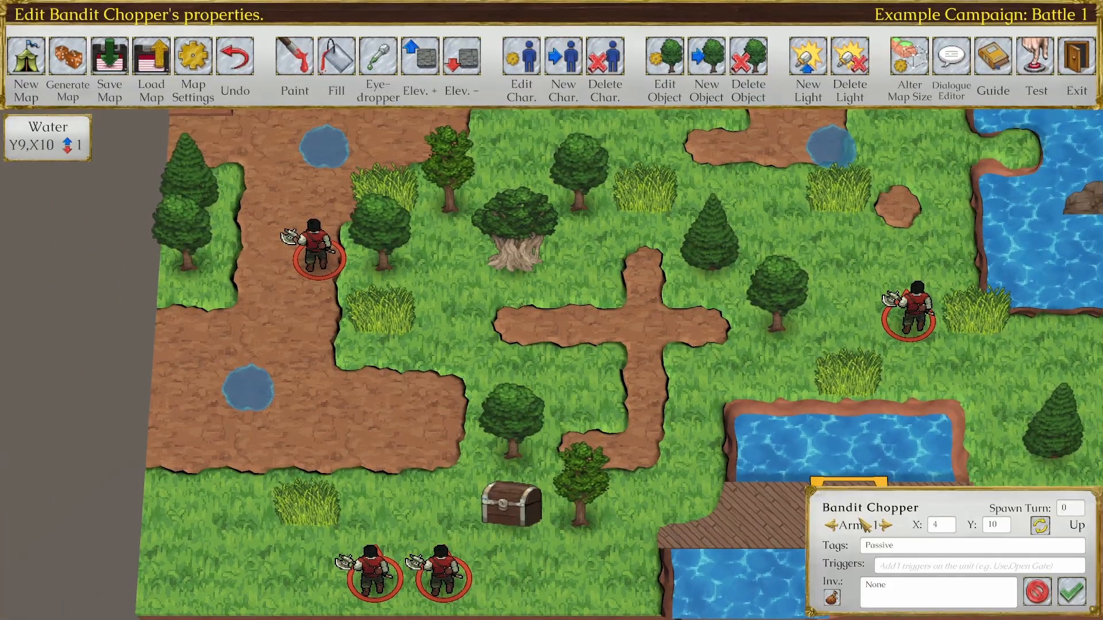
{"action": "left_click", "coordinate": [1071, 592]}
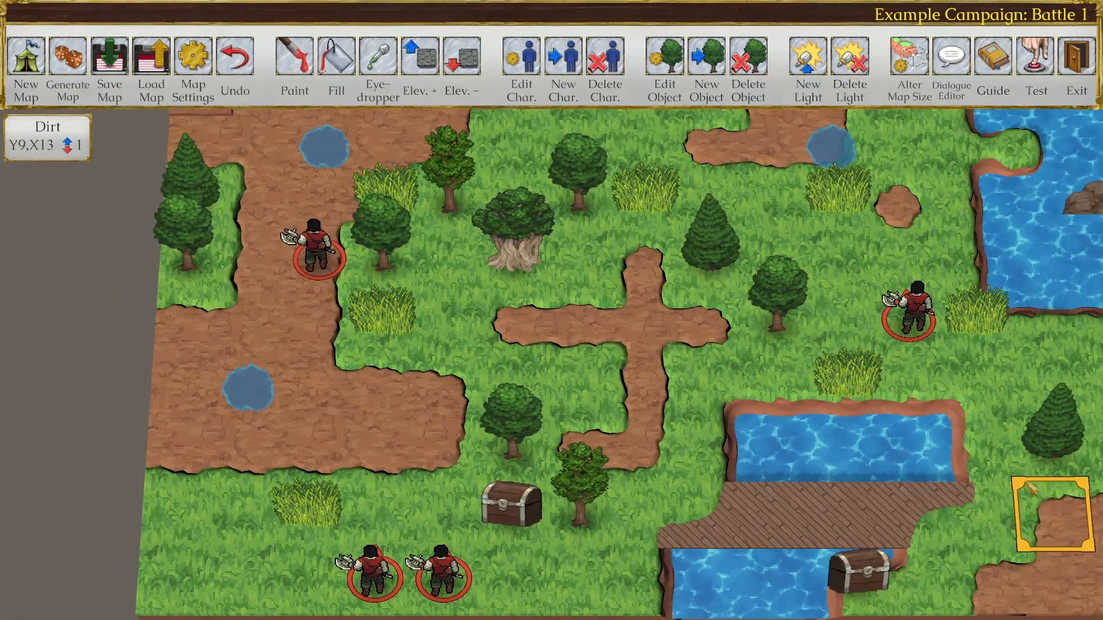
{"action": "left_click", "coordinate": [912, 336]}
{"action": "left_click", "coordinate": [944, 546]}
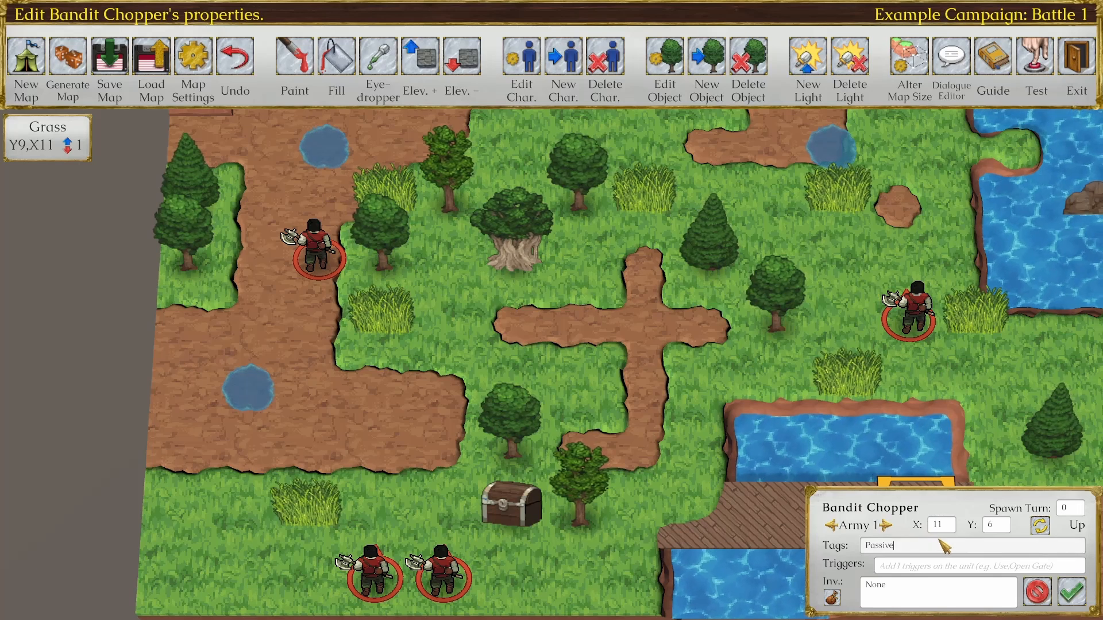
{"action": "left_click", "coordinate": [1072, 591]}
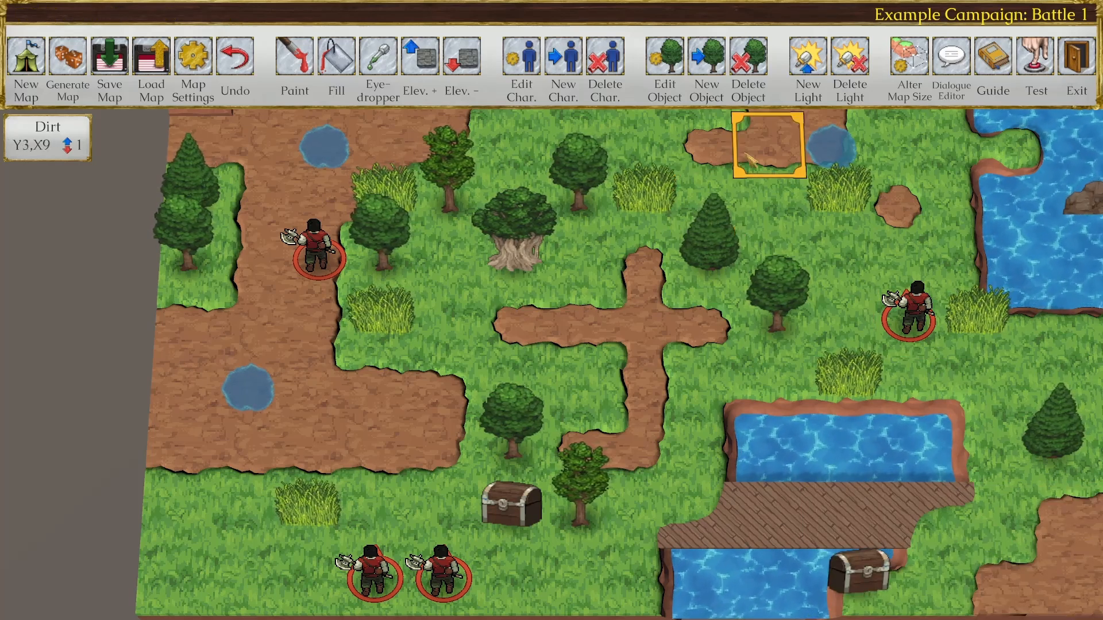
{"action": "mouse_move", "coordinate": [918, 315]}
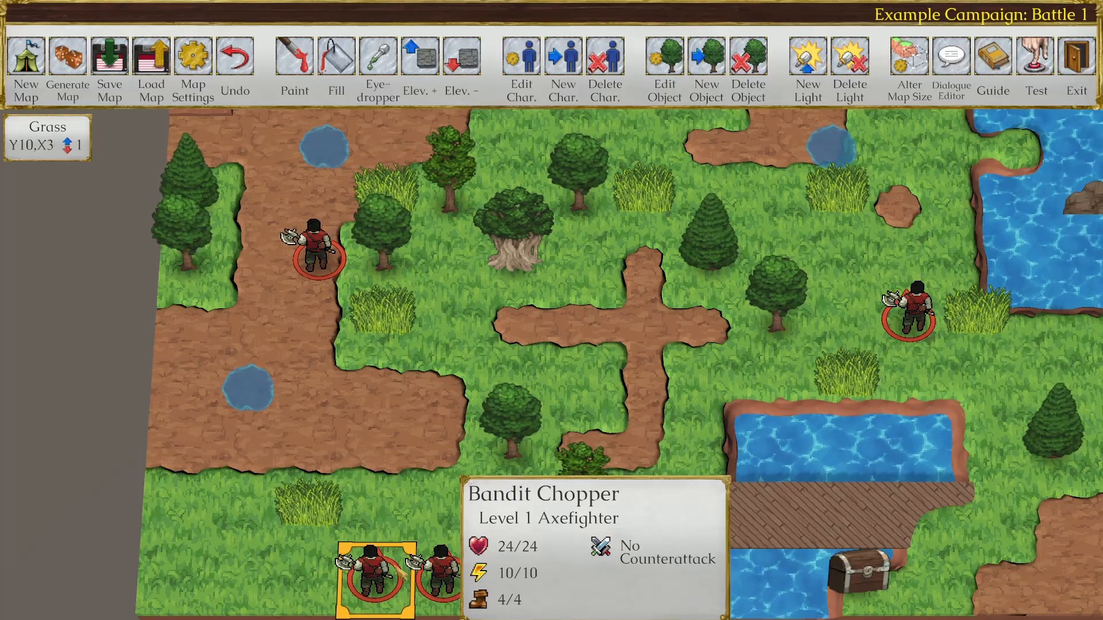
{"action": "left_click", "coordinate": [373, 577]}
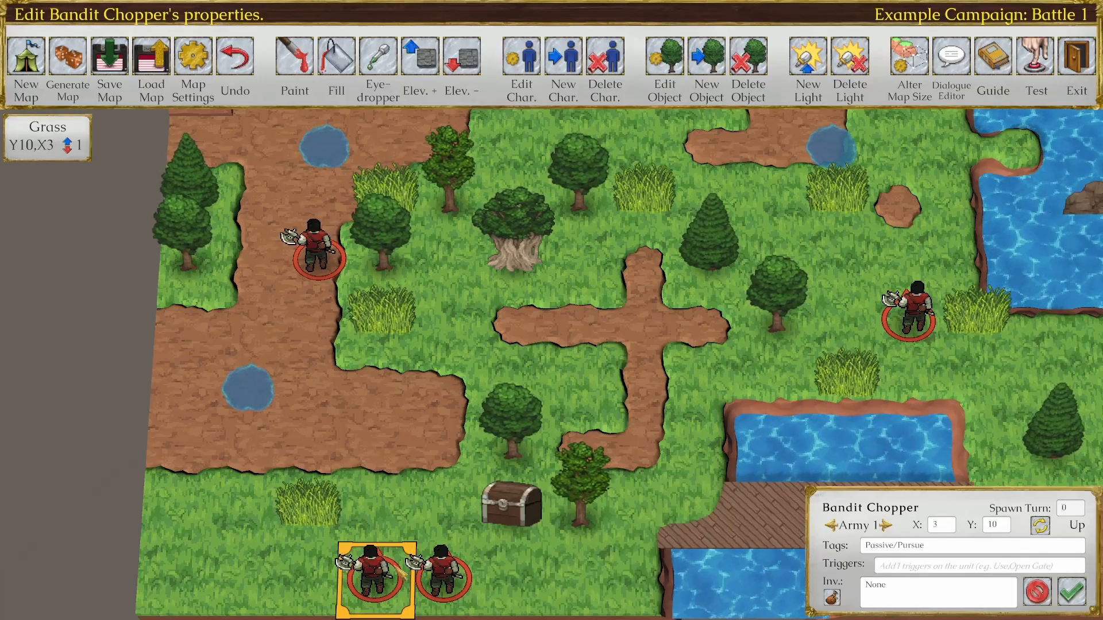
{"action": "left_click", "coordinate": [951, 551]}
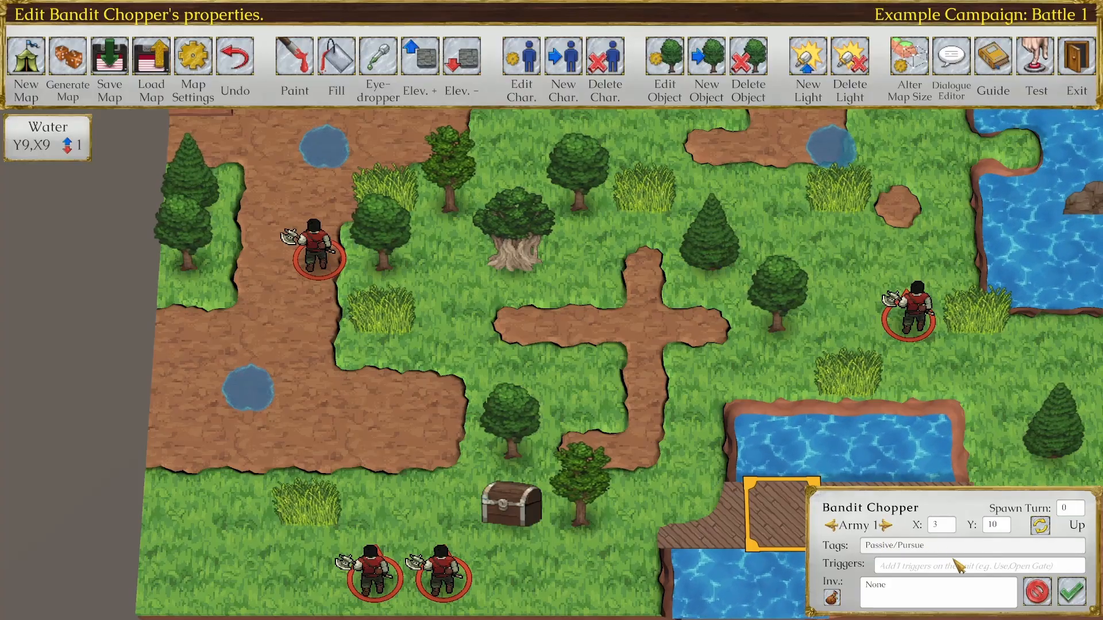
{"action": "left_click", "coordinate": [1034, 591]}
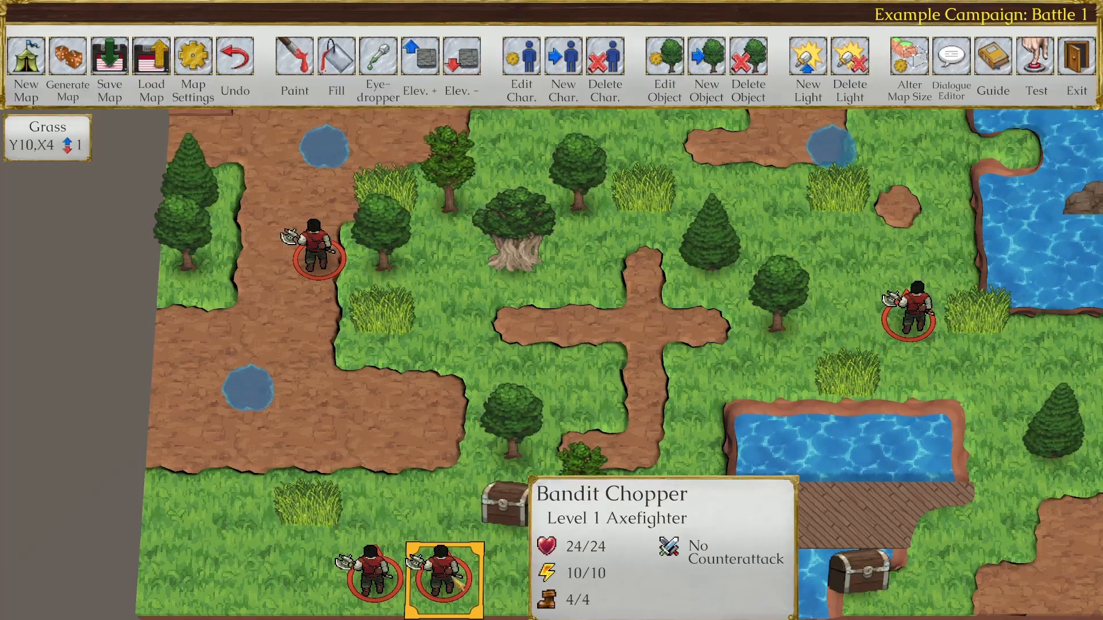
Step: Extend the tags of the Bandit Chopper at X3,Y10 to "Passive/Pursue/AggroGroup,0"
{"action": "left_click", "coordinate": [374, 577]}
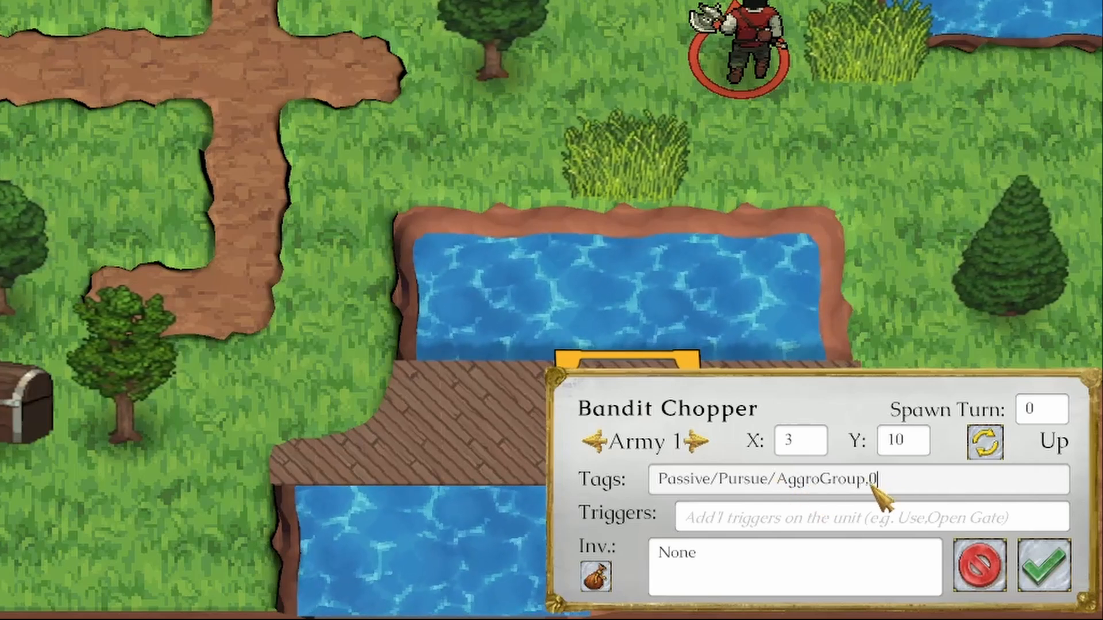
{"action": "left_click_drag", "start_coordinate": [888, 481], "coordinate": [778, 480]}
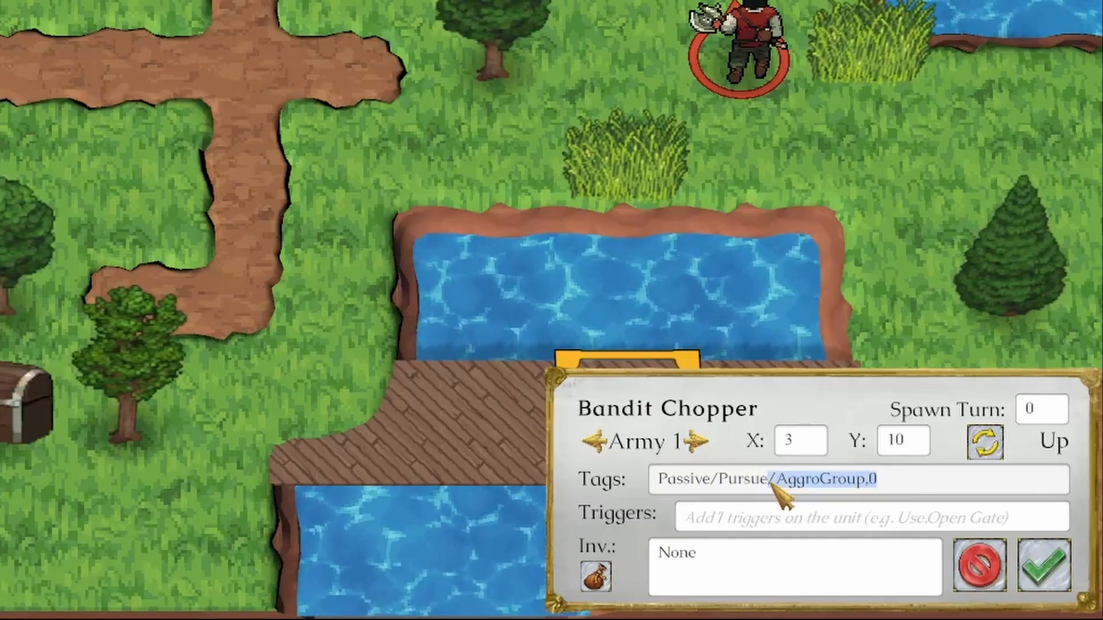
{"action": "left_click", "coordinate": [907, 477]}
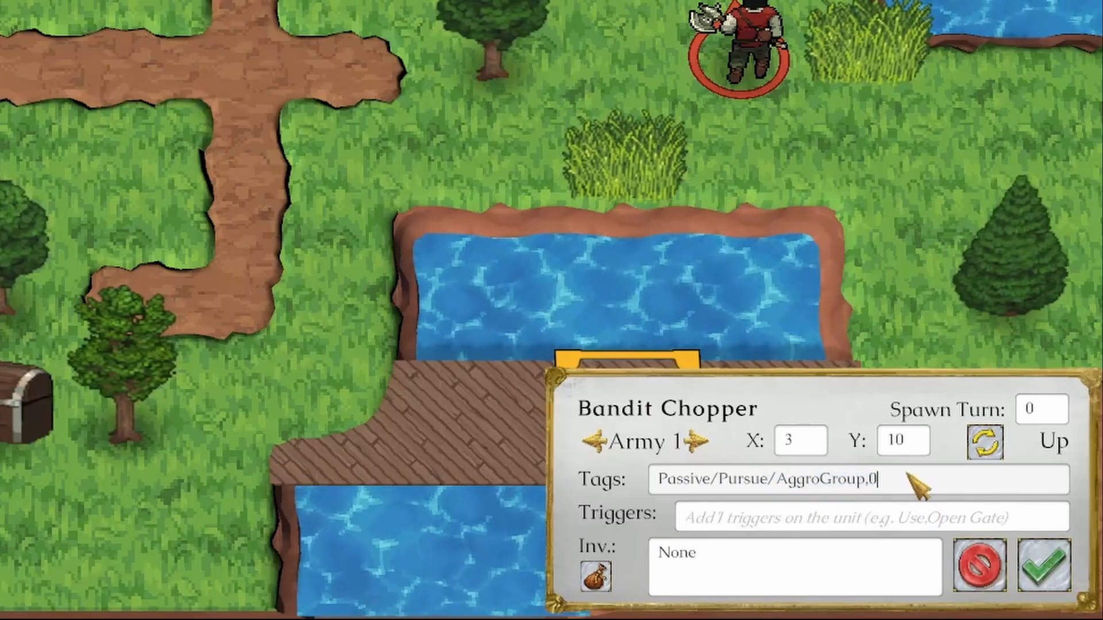
{"action": "left_click", "coordinate": [1028, 560]}
Step: Add "/AggroGroup,0" to the tags of the Bandit Chopper at X4,Y10 and save the map
{"action": "left_click", "coordinate": [248, 537]}
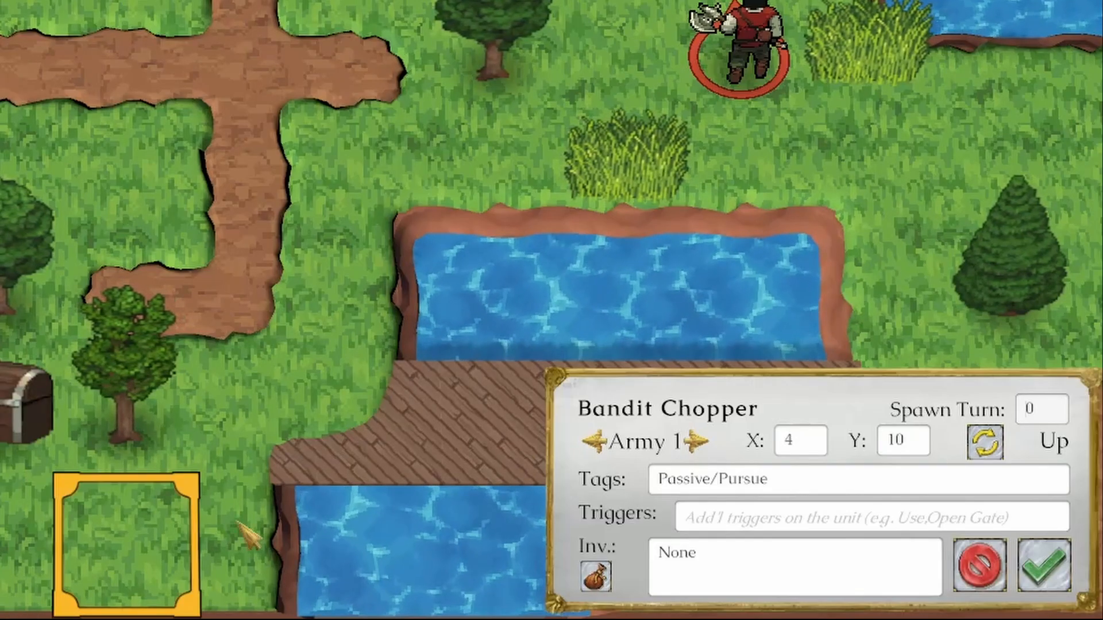
{"action": "type", "text": "/AggroGroup,0"}
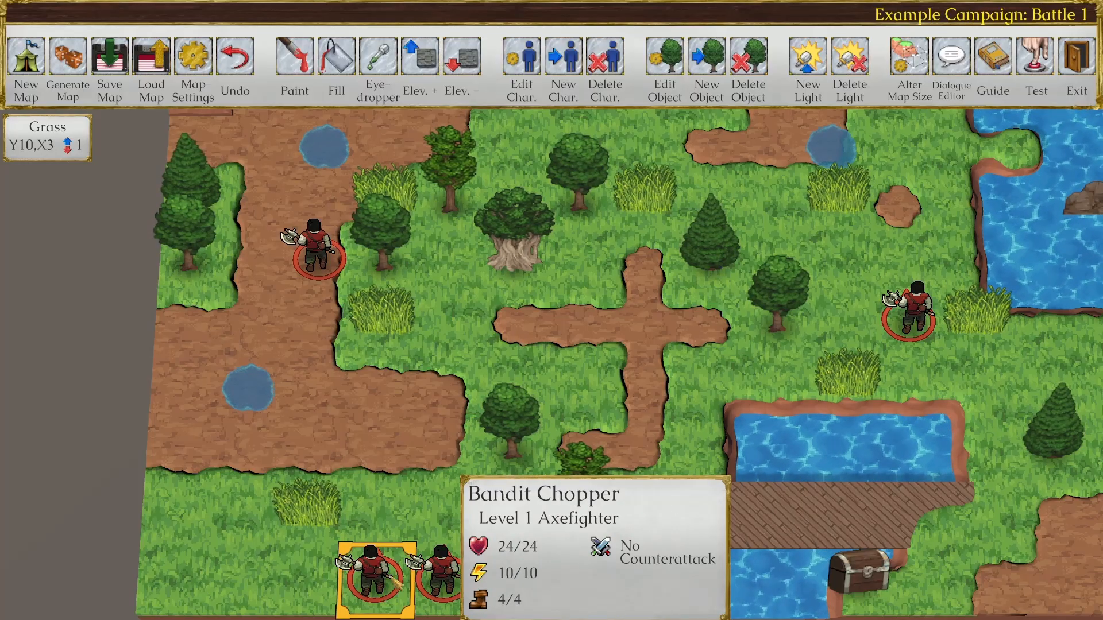
{"action": "left_click", "coordinate": [122, 66]}
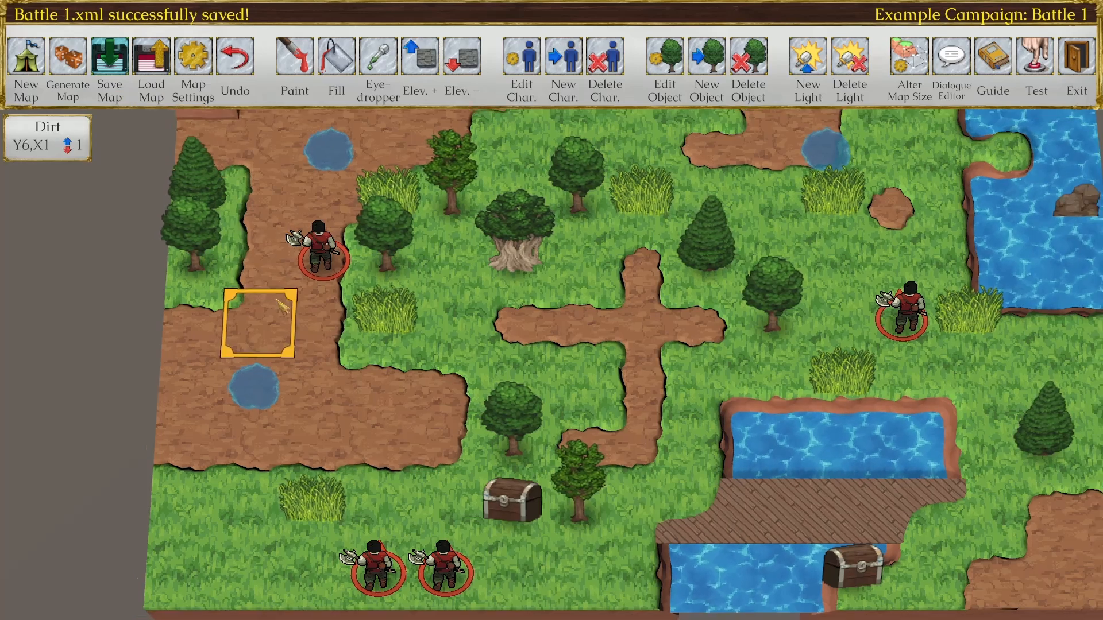
Step: Start a test from the Battle 1 scene, begin Army 1's turn and advance through the opening dialogue
{"action": "scroll", "coordinate": [354, 316], "scroll_direction": "down", "scroll_amount": 3}
{"action": "scroll", "coordinate": [577, 299], "scroll_direction": "up", "scroll_amount": 3}
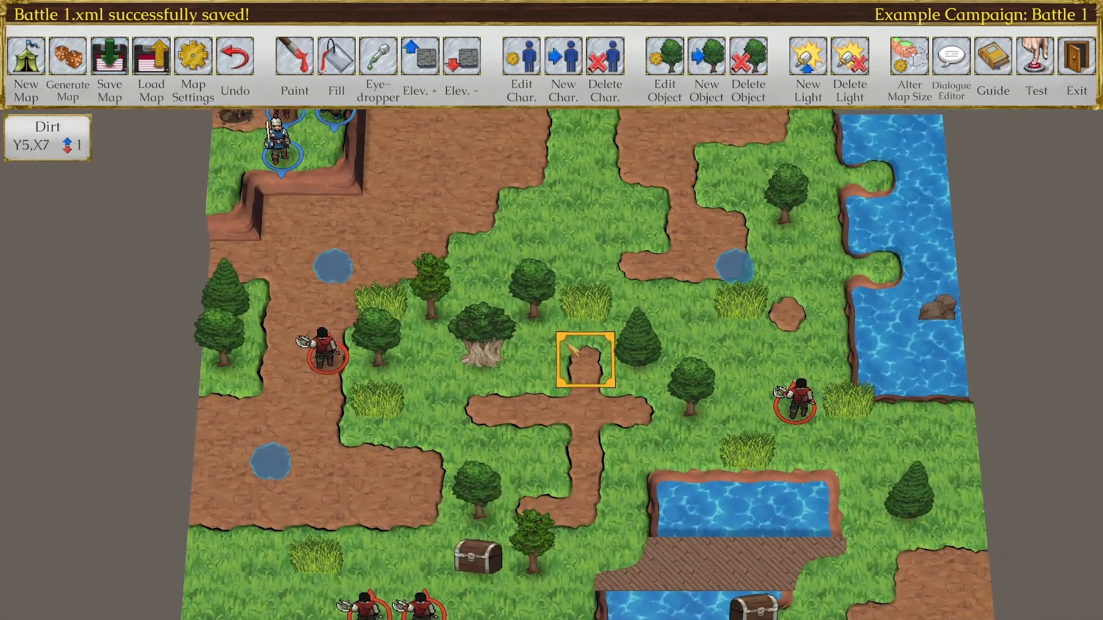
{"action": "left_click", "coordinate": [1032, 71]}
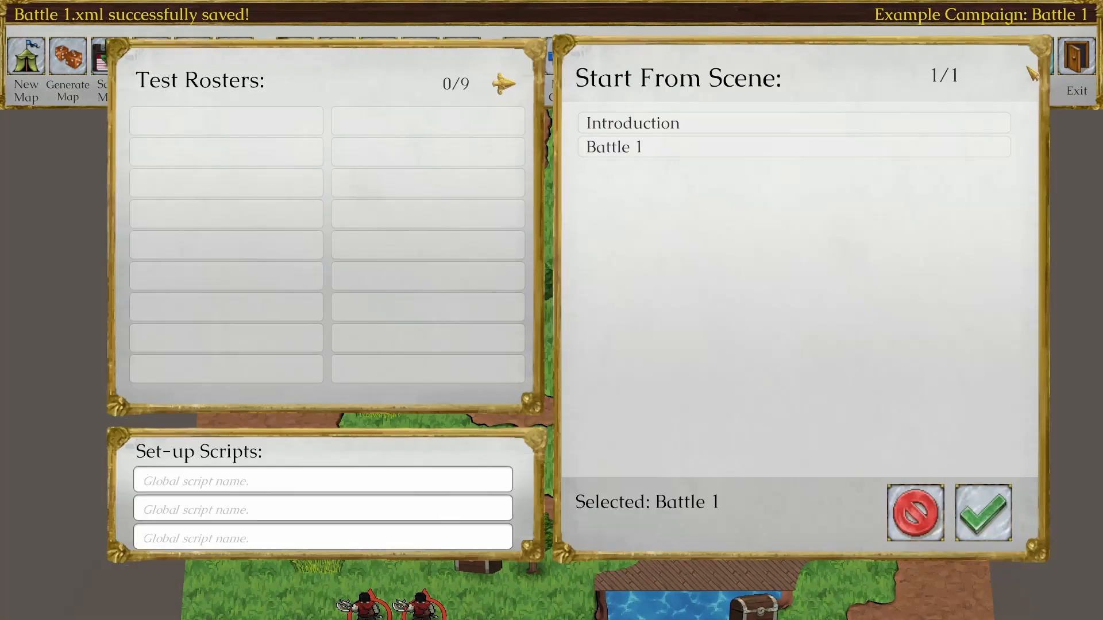
{"action": "left_click", "coordinate": [1002, 510]}
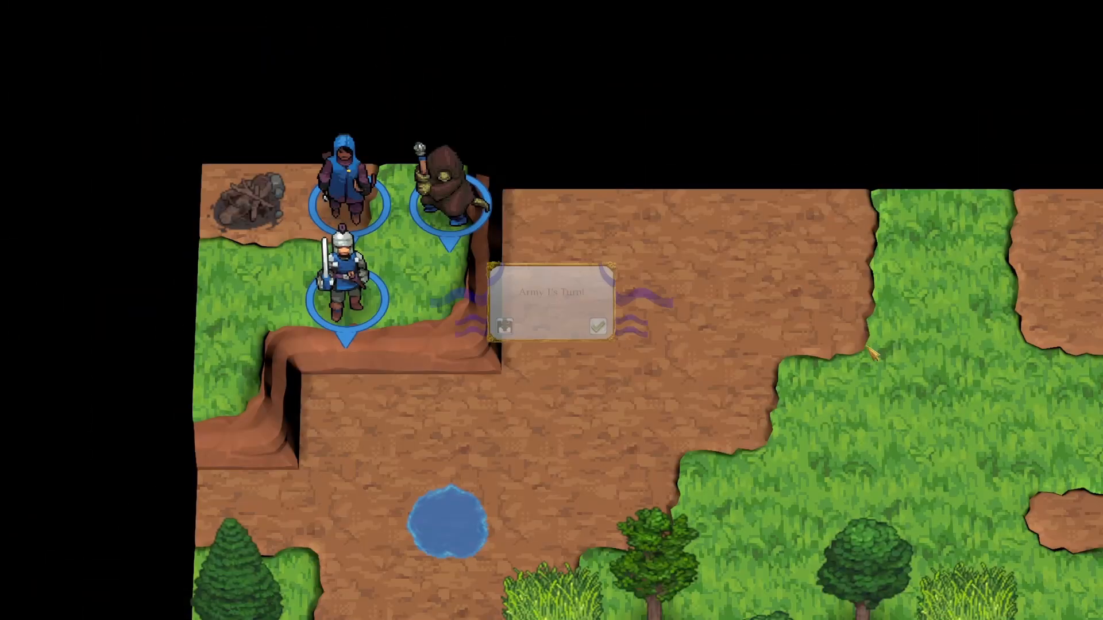
{"action": "left_click", "coordinate": [727, 370]}
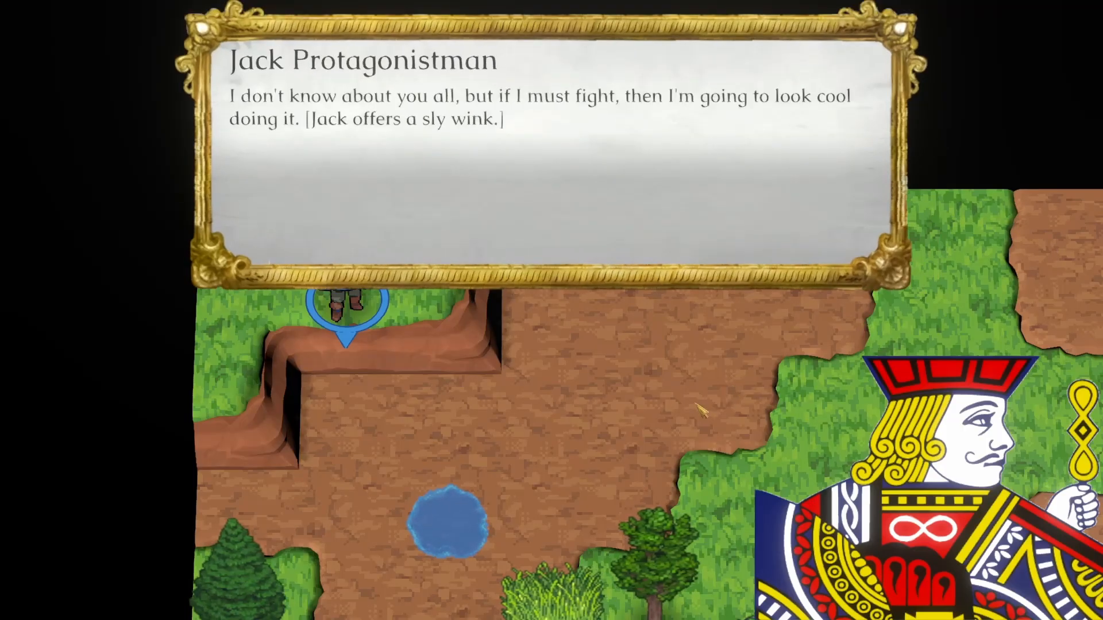
{"action": "left_click", "coordinate": [699, 409]}
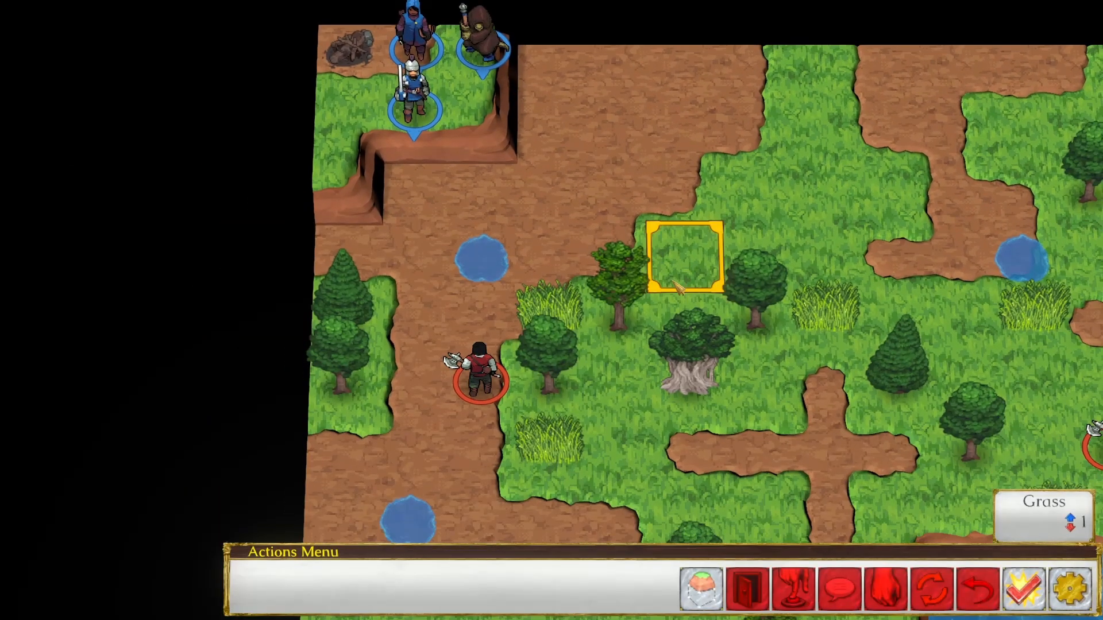
Step: End Army 1's turn early without moving any characters and start its following turn
{"action": "left_click", "coordinate": [1025, 589]}
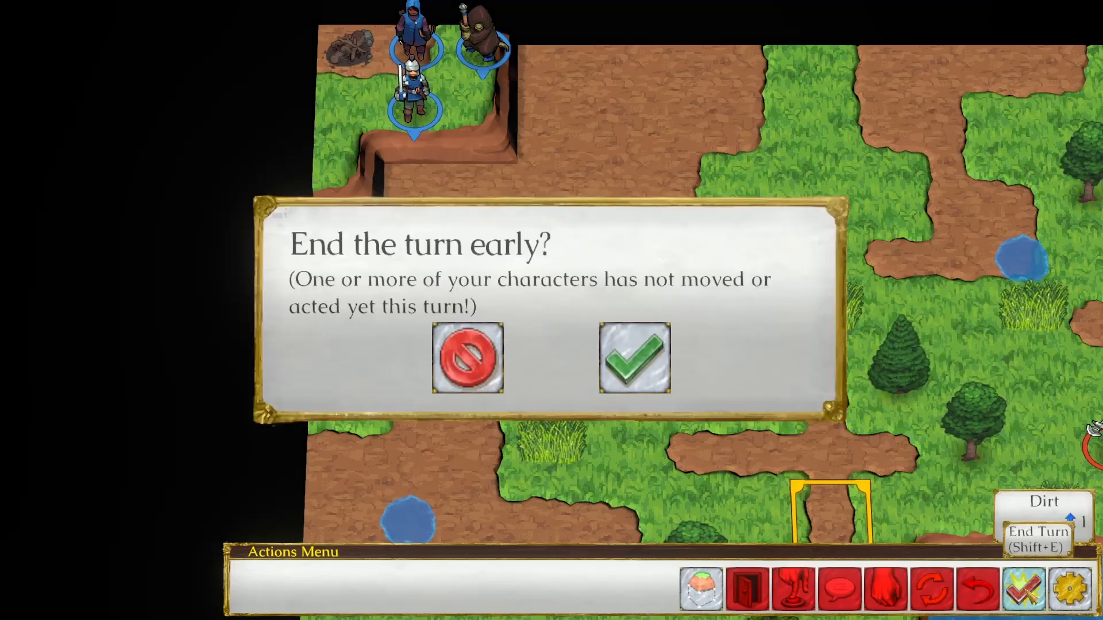
{"action": "left_click", "coordinate": [636, 357]}
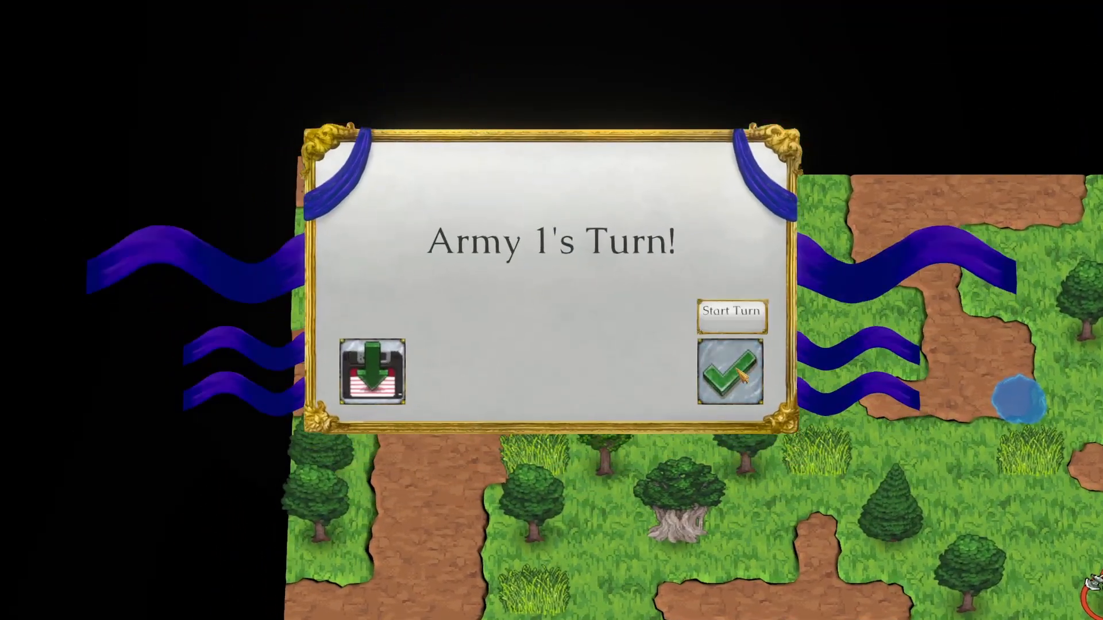
{"action": "left_click", "coordinate": [730, 370]}
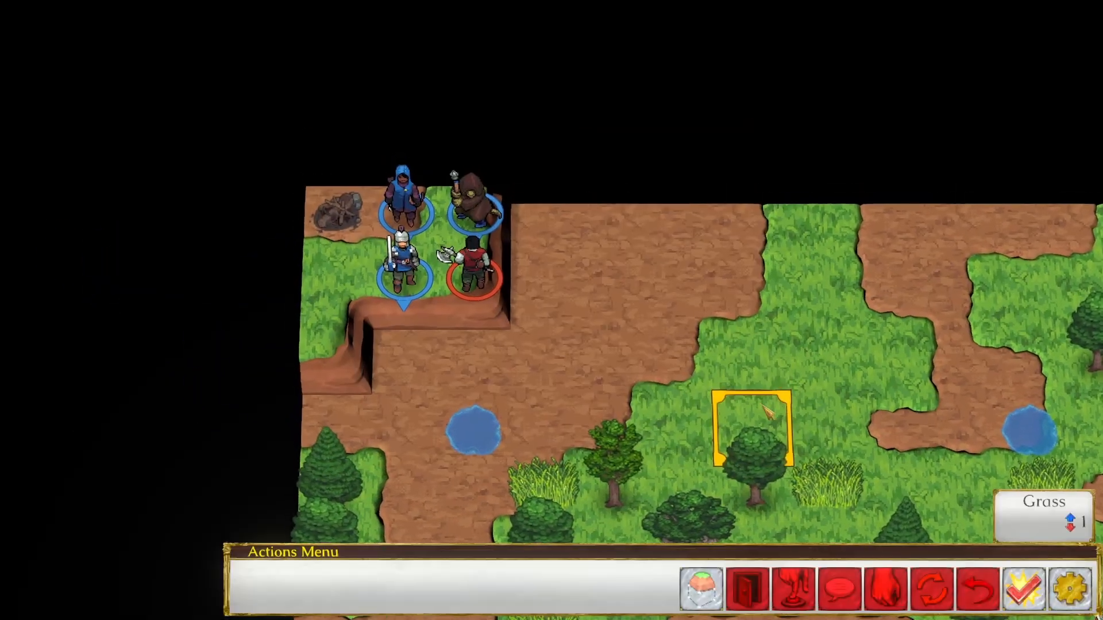
Step: Examine the enemy positions and the item sack near the two southern bandits, and leave the test
{"action": "mouse_move", "coordinate": [503, 320]}
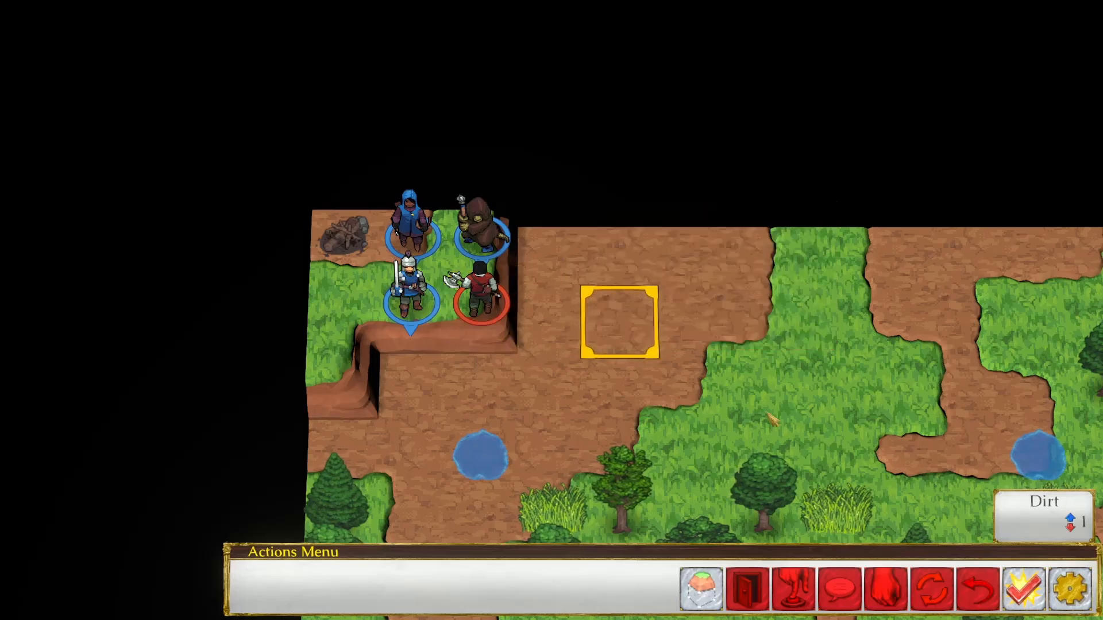
{"action": "left_click_drag", "start_coordinate": [852, 460], "coordinate": [754, 165]}
{"action": "mouse_move", "coordinate": [661, 362]}
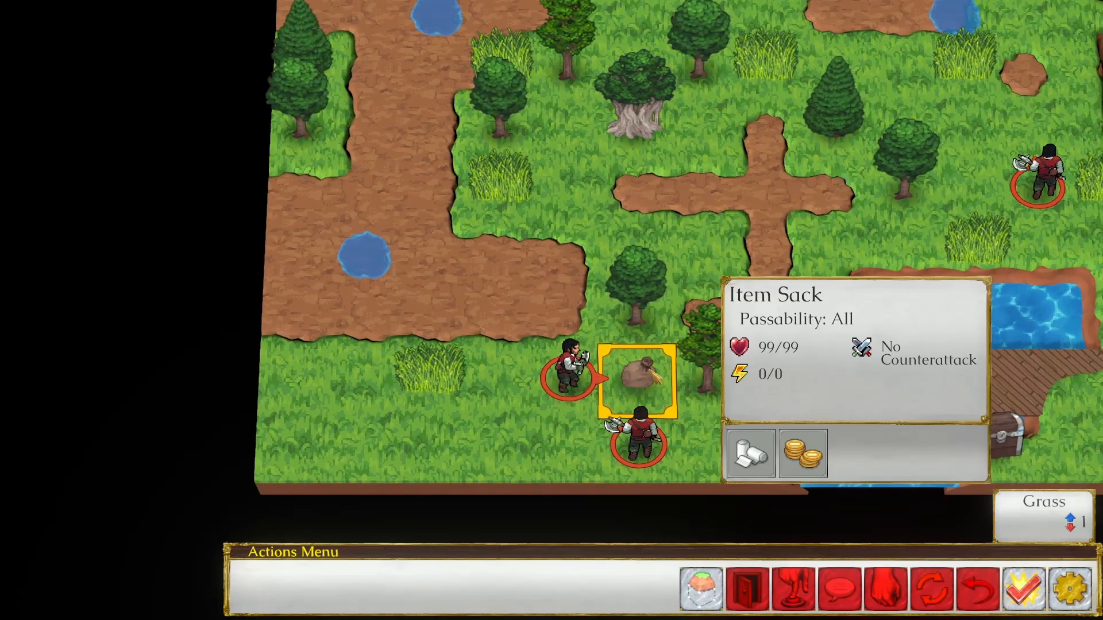
{"action": "left_click", "coordinate": [1090, 581]}
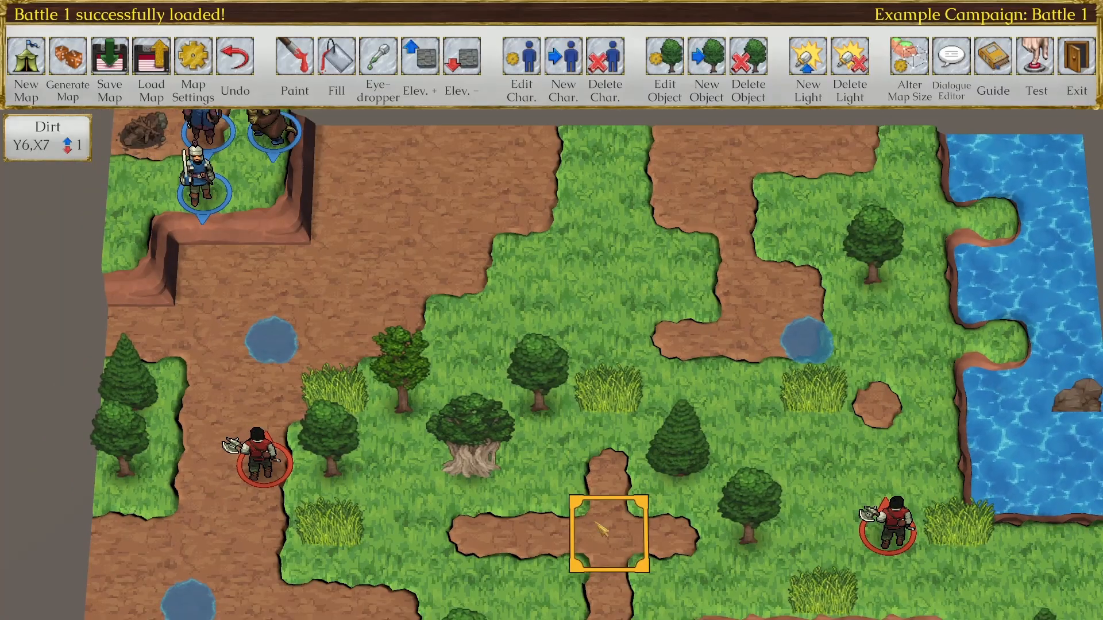
Step: Compare the Balanced and Arena AI strategies for Army 2, keep Arena and save the map settings
{"action": "key", "text": "s"}
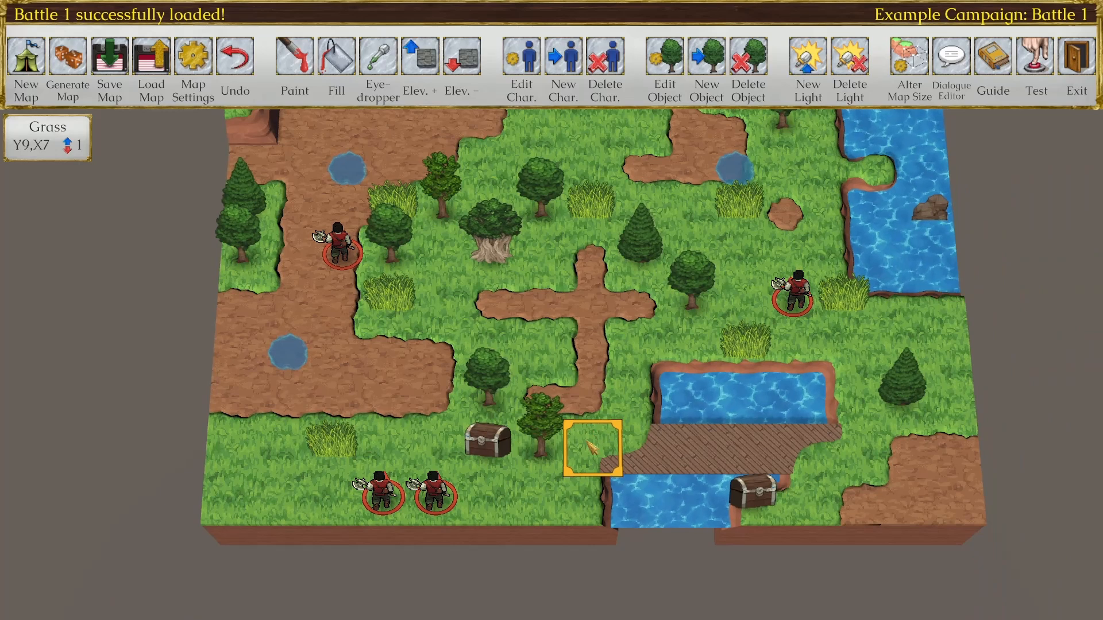
{"action": "left_click", "coordinate": [193, 60]}
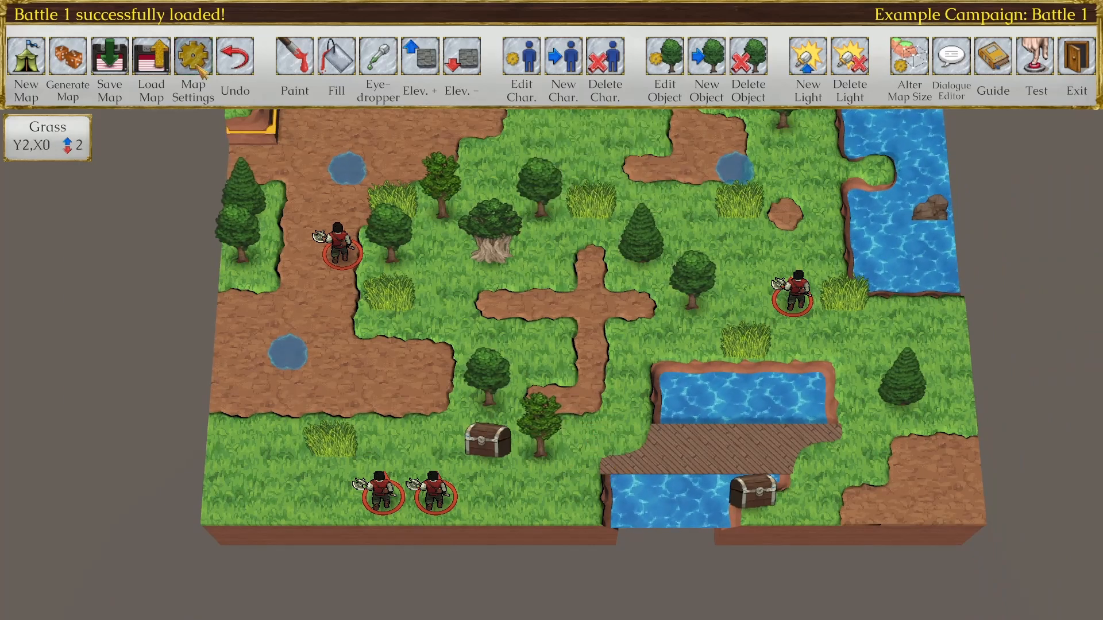
{"action": "left_click", "coordinate": [136, 570]}
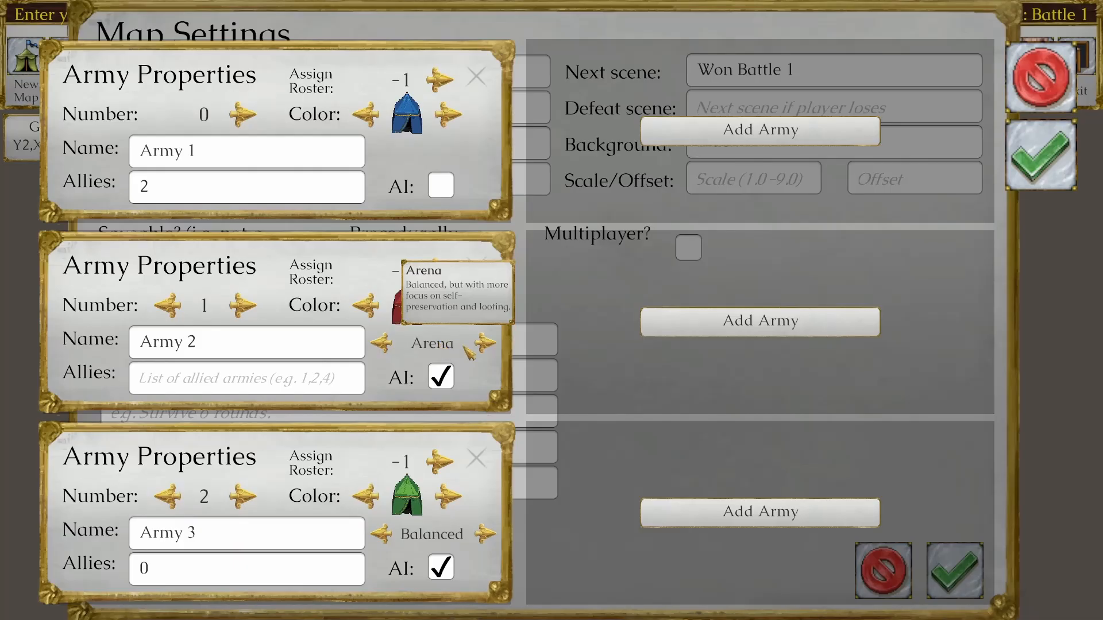
{"action": "left_click", "coordinate": [488, 344]}
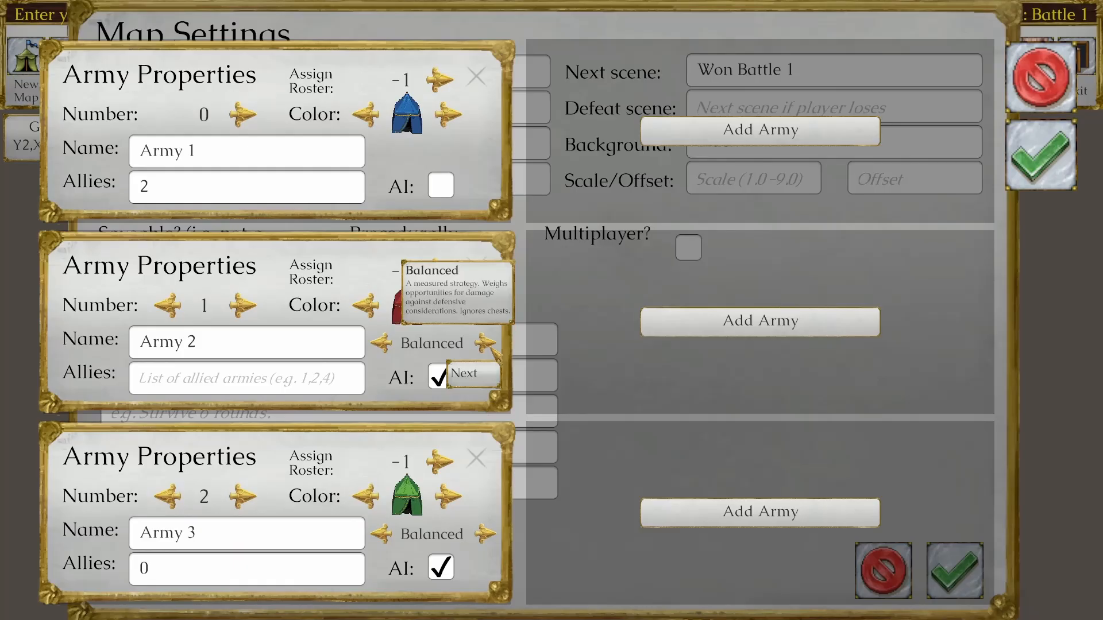
{"action": "left_click", "coordinate": [381, 345]}
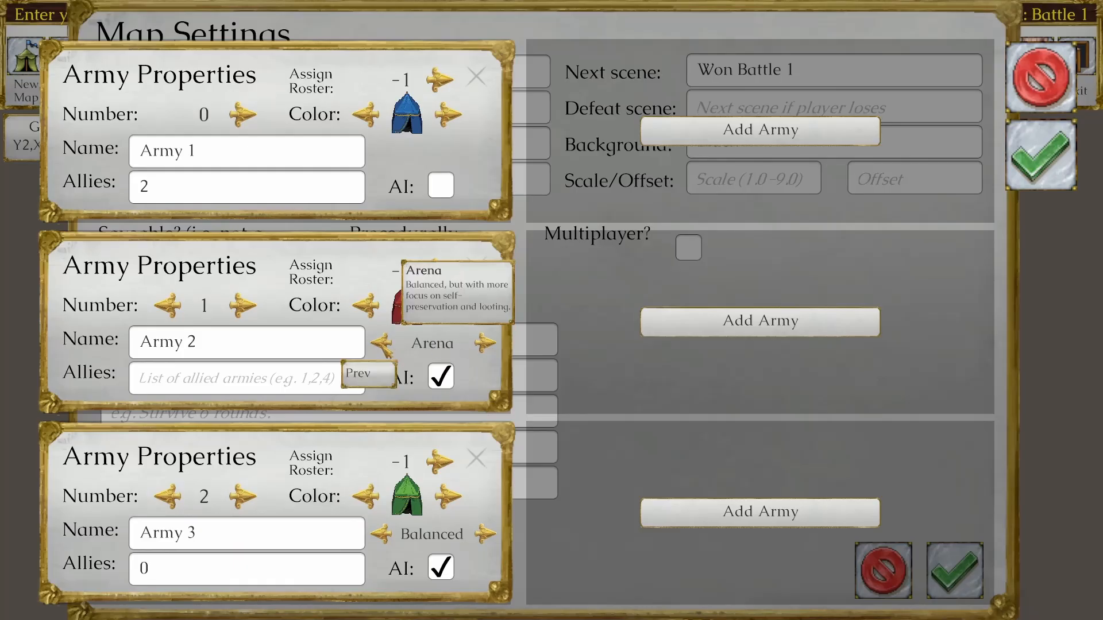
{"action": "left_click", "coordinate": [1034, 173]}
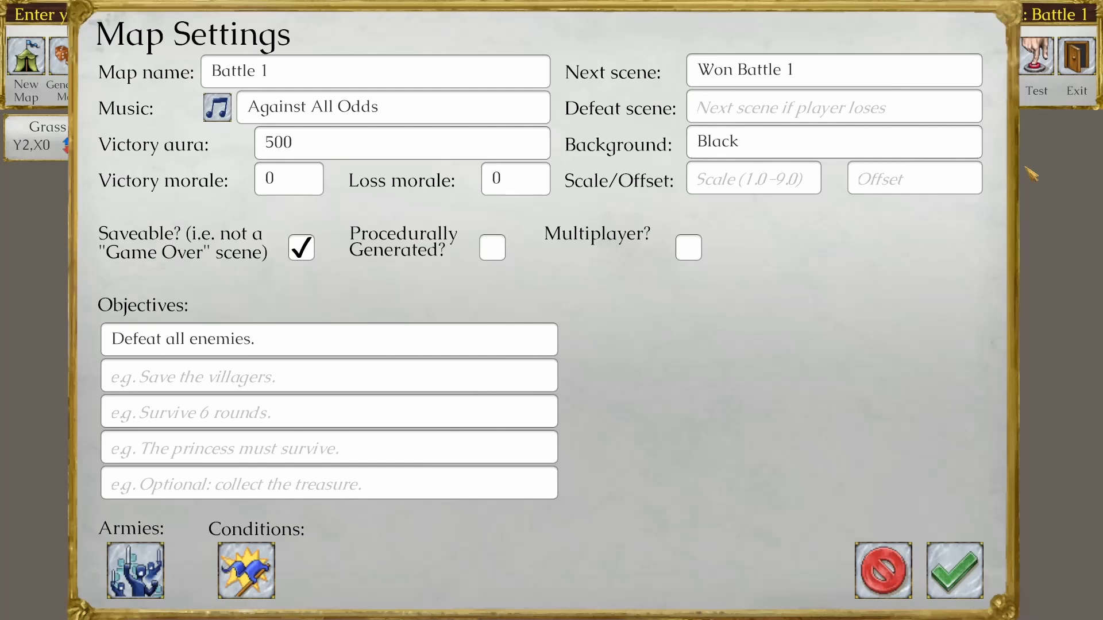
{"action": "left_click", "coordinate": [955, 571]}
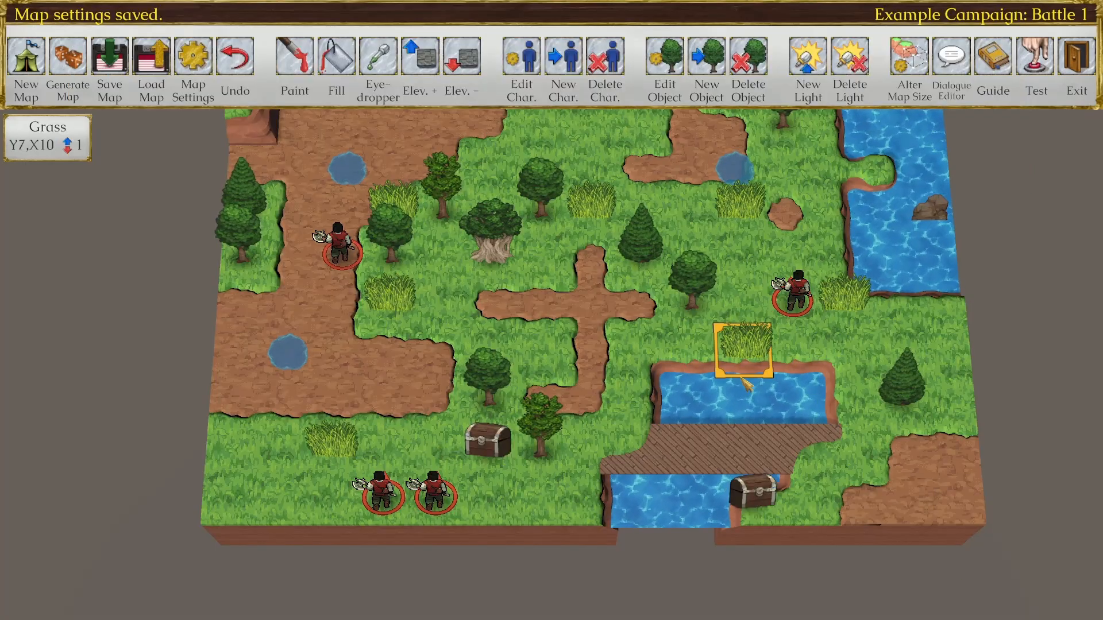
Step: Give the chest at X5,Y9 the tag "TreatAsArmy,1"
{"action": "left_click_drag", "start_coordinate": [633, 349], "coordinate": [595, 384]}
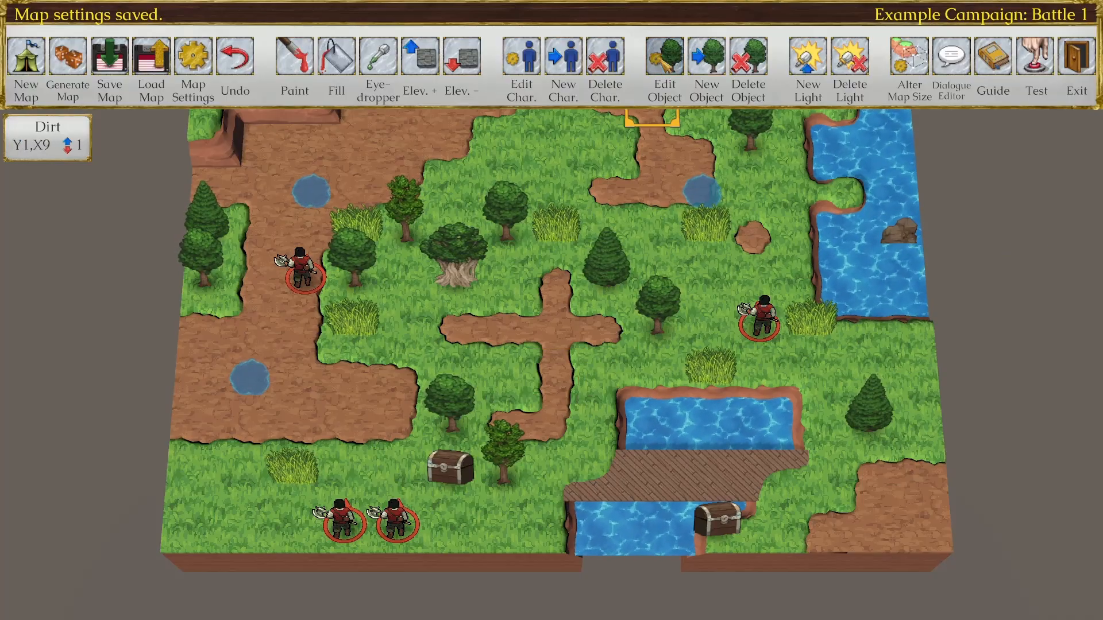
{"action": "left_click", "coordinate": [665, 60]}
{"action": "left_click", "coordinate": [451, 467]}
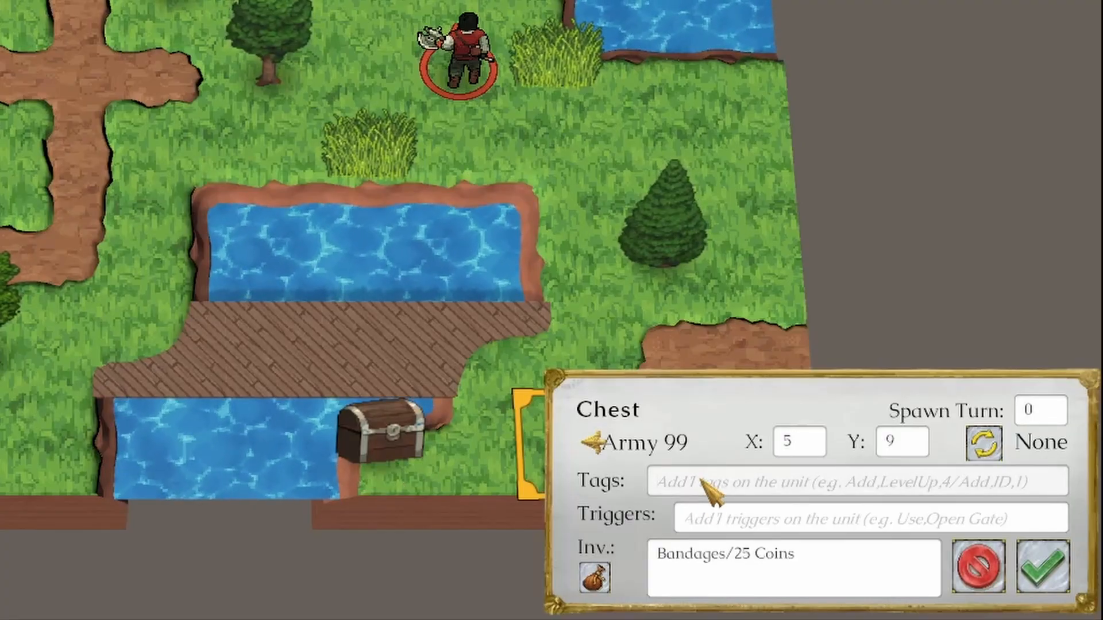
{"action": "left_click", "coordinate": [702, 480]}
{"action": "type", "text": "TreatAsArmy,1"}
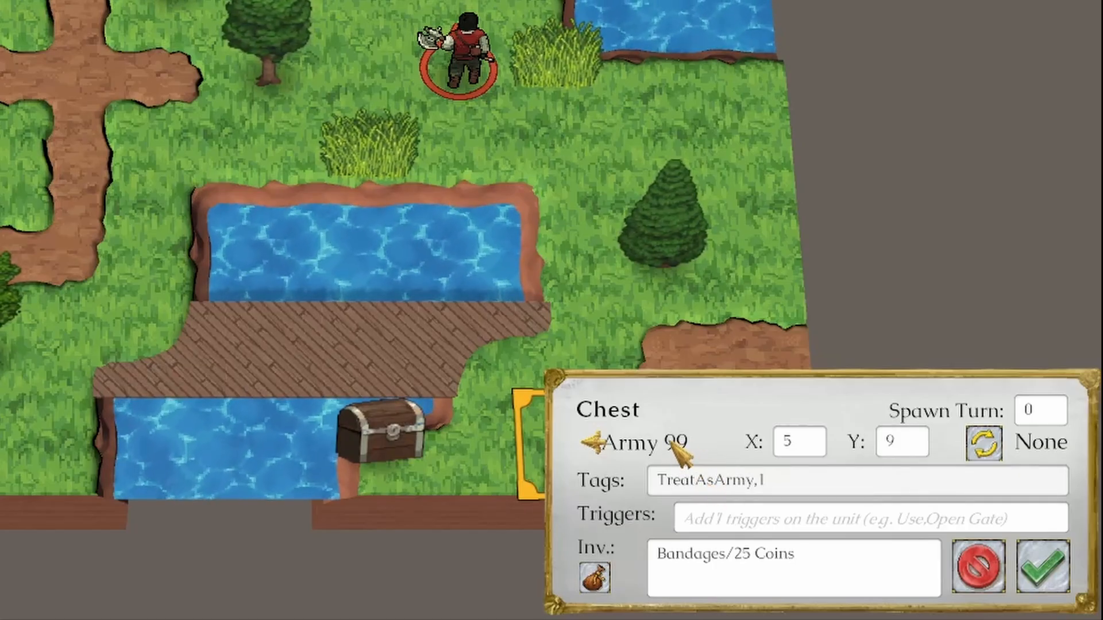
{"action": "left_click_drag", "start_coordinate": [660, 486], "coordinate": [738, 490]}
{"action": "left_click", "coordinate": [804, 492]}
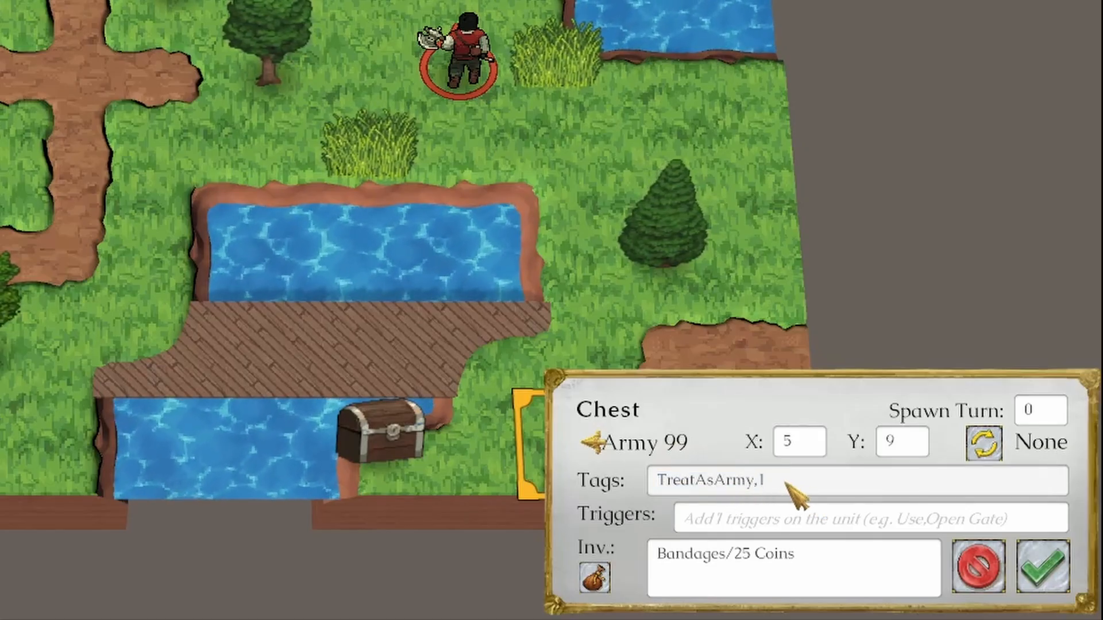
Step: Add the tag TreatAsArmy,1 to the chest at X 10, Y 10 and apply its properties
{"action": "left_click", "coordinate": [983, 553]}
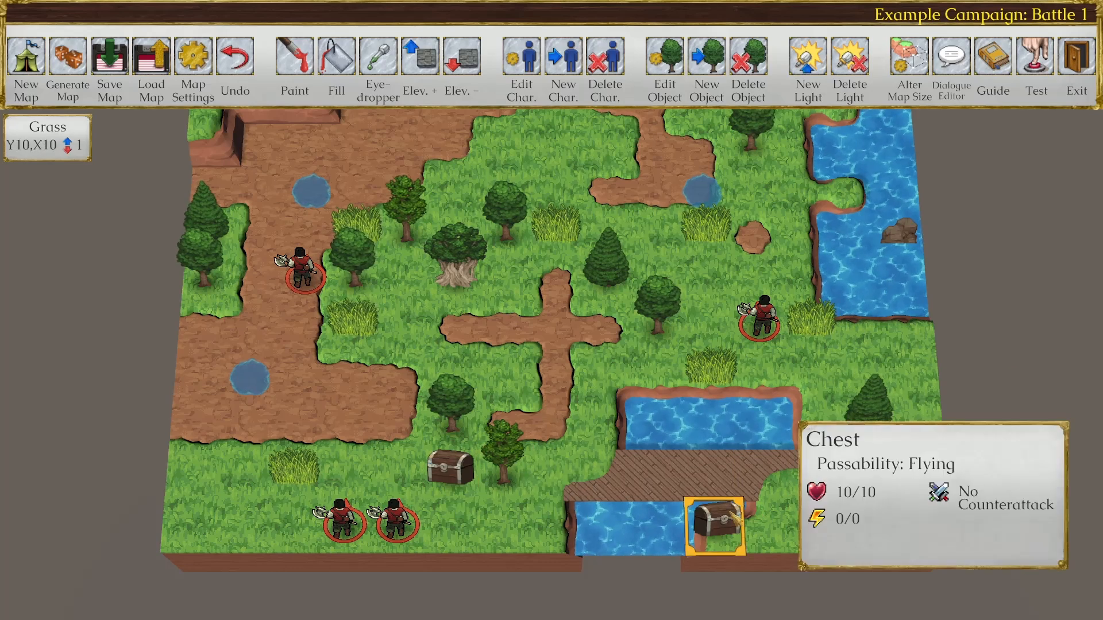
{"action": "left_click", "coordinate": [731, 520]}
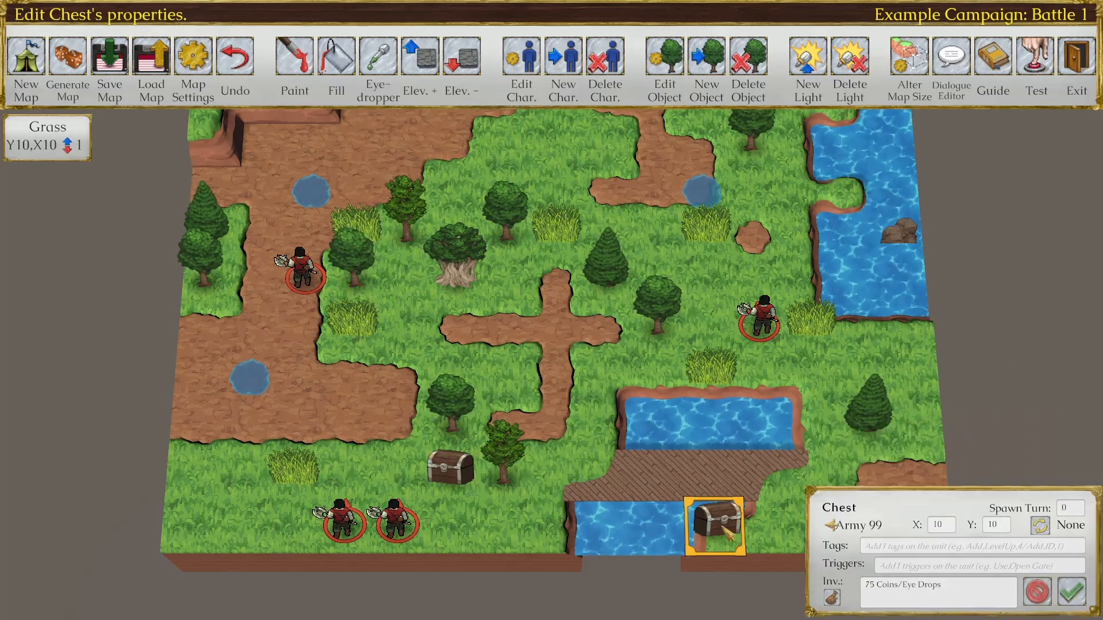
{"action": "left_click", "coordinate": [918, 548]}
{"action": "type", "text": "TreatAs"}
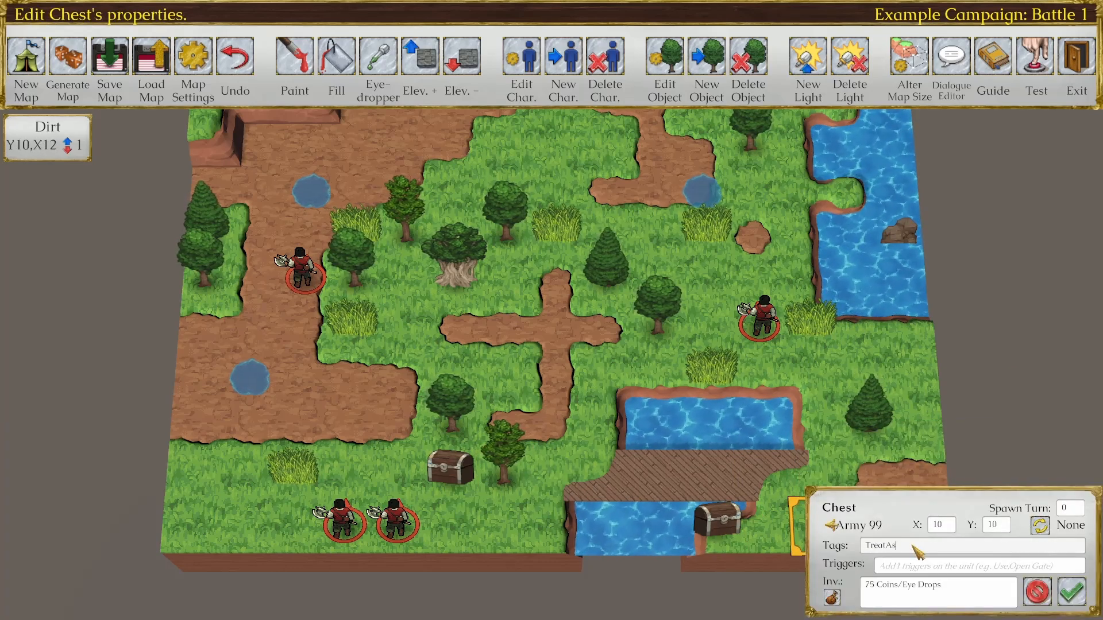
{"action": "type", "text": "Army,1"}
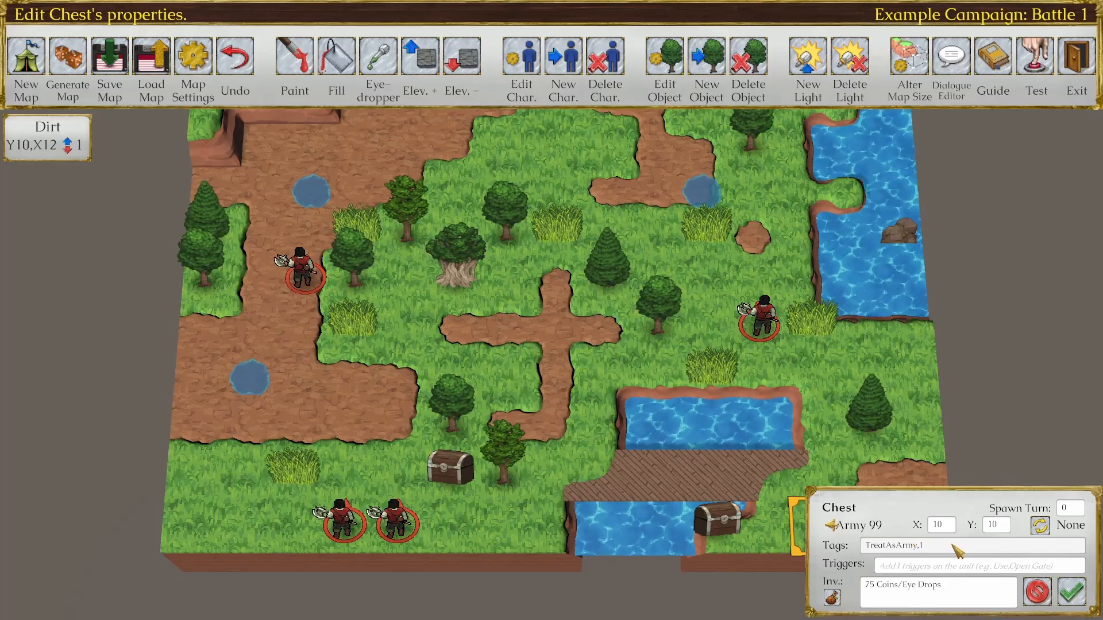
{"action": "left_click", "coordinate": [1071, 592]}
Step: Save the map and playtest it from the Battle 1 scene, ending the player's turns early so the bandits act
{"action": "left_click", "coordinate": [115, 63]}
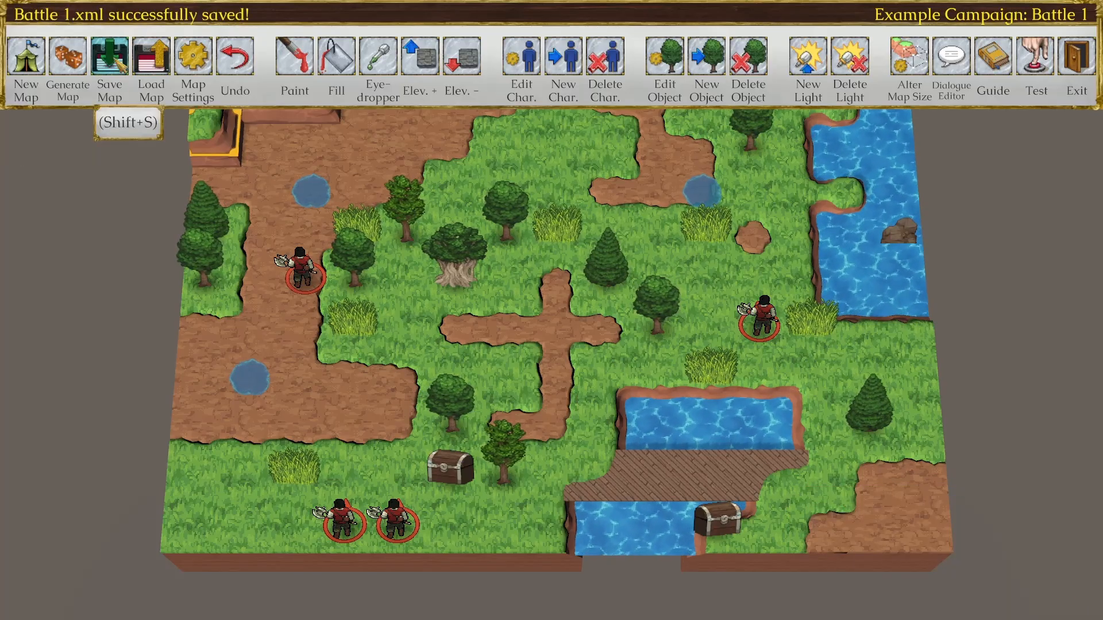
{"action": "left_click", "coordinate": [1036, 57]}
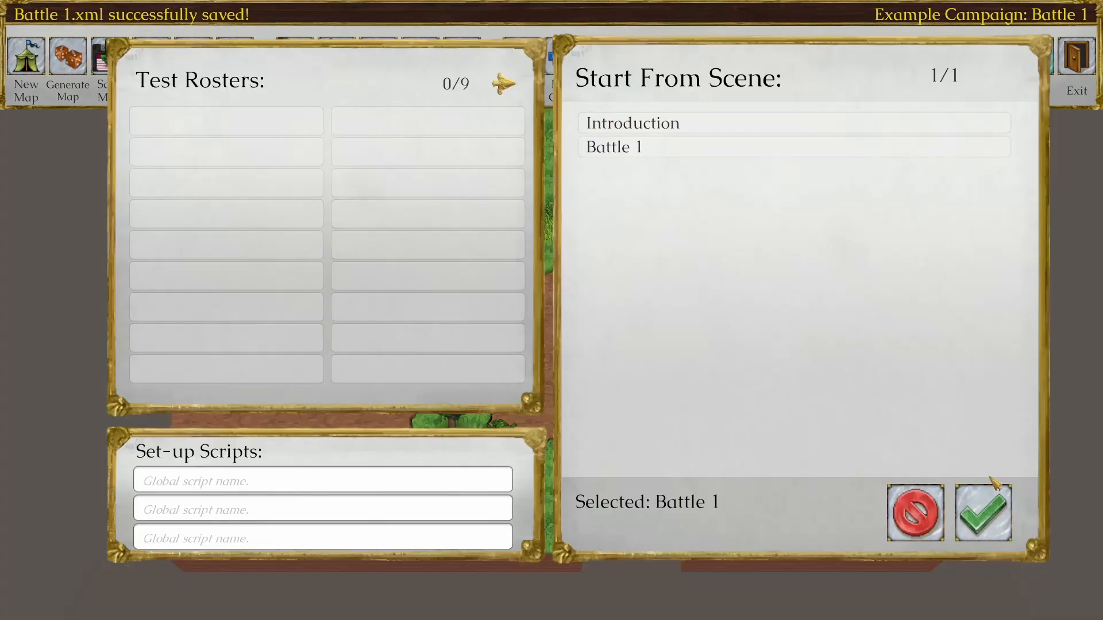
{"action": "left_click", "coordinate": [999, 514]}
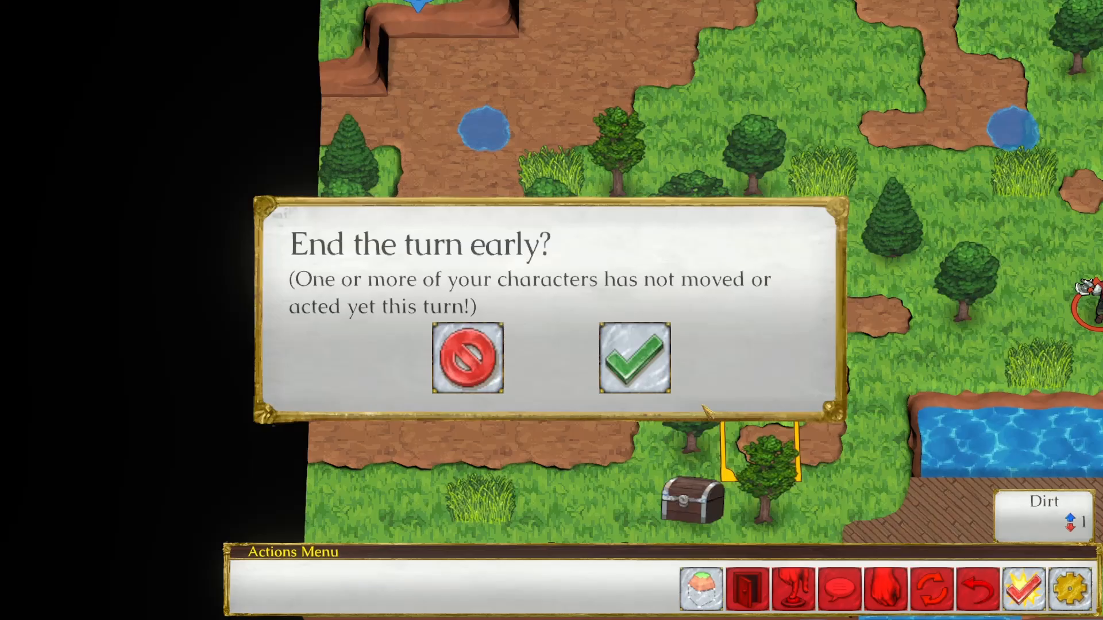
{"action": "left_click", "coordinate": [632, 357]}
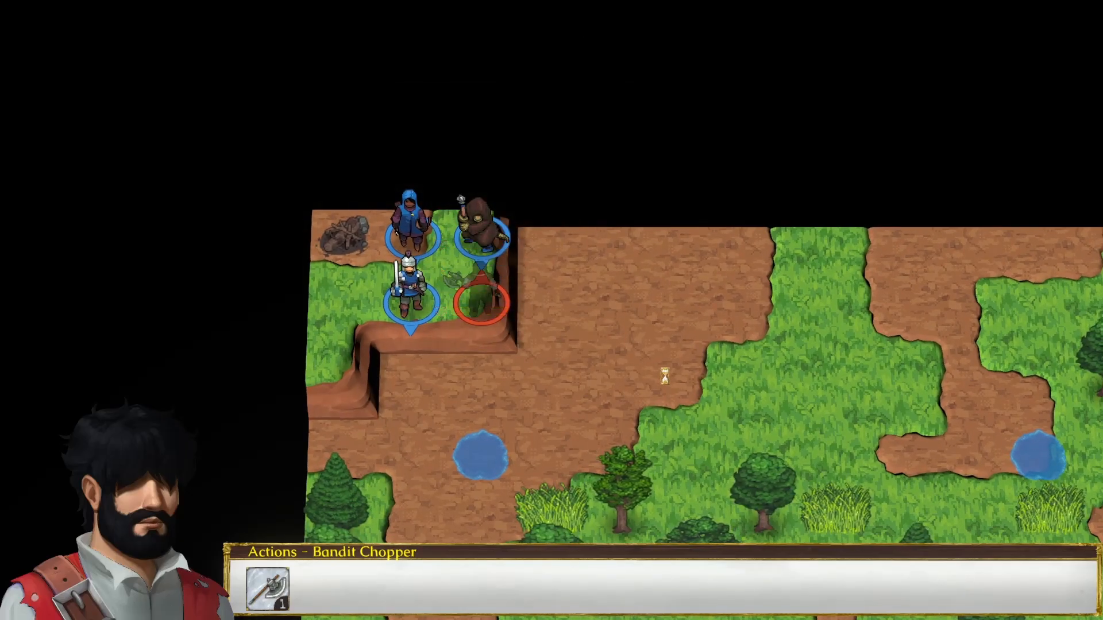
{"action": "left_click", "coordinate": [725, 374]}
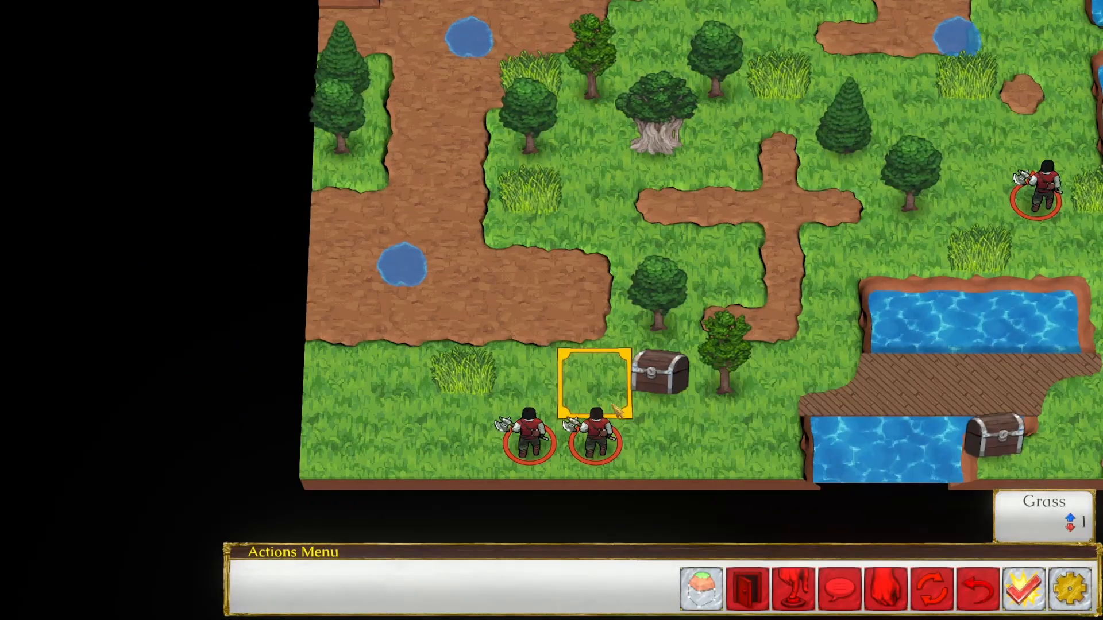
Step: Examine the hooded Gasul unit's stats and equipped mace, and quit the test battle back to the map editor
{"action": "key", "text": "w"}
{"action": "key", "text": "w"}
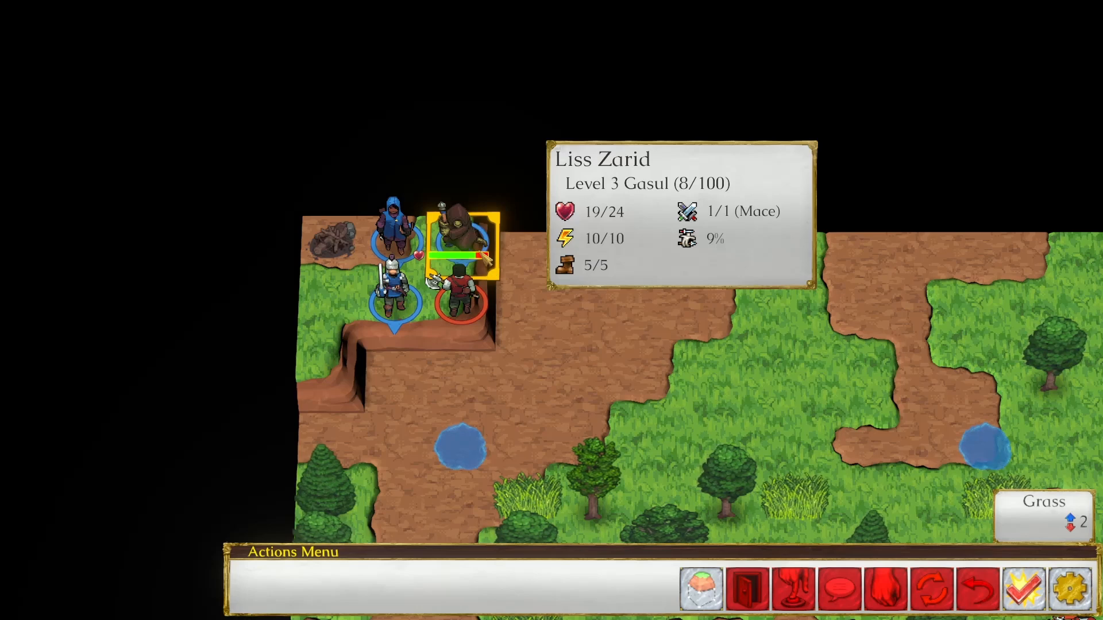
{"action": "right_click", "coordinate": [485, 261]}
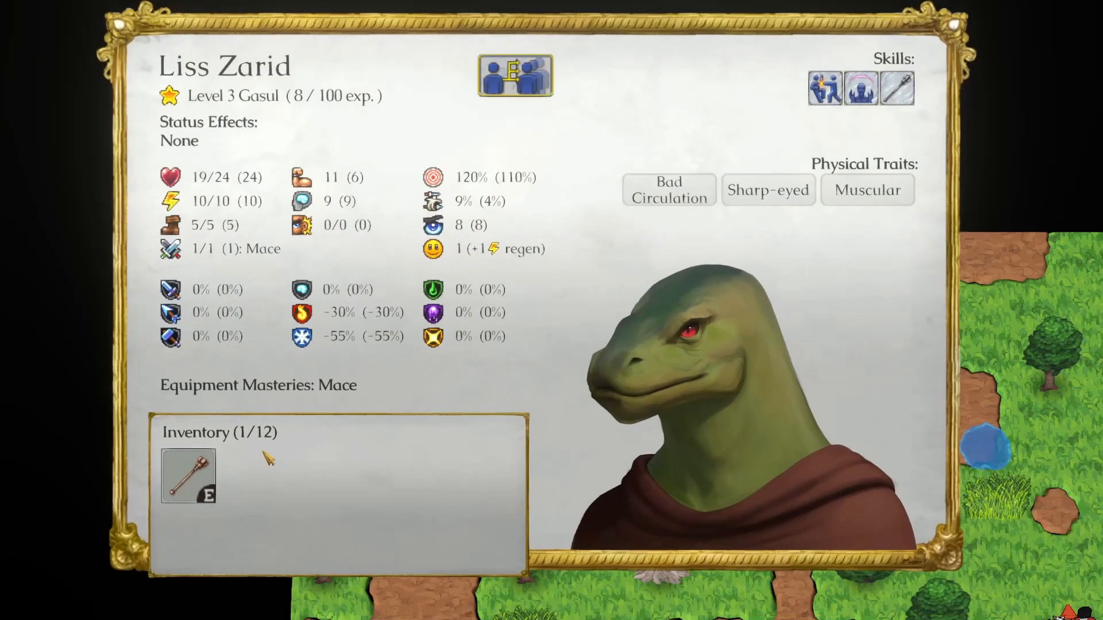
{"action": "mouse_move", "coordinate": [204, 460]}
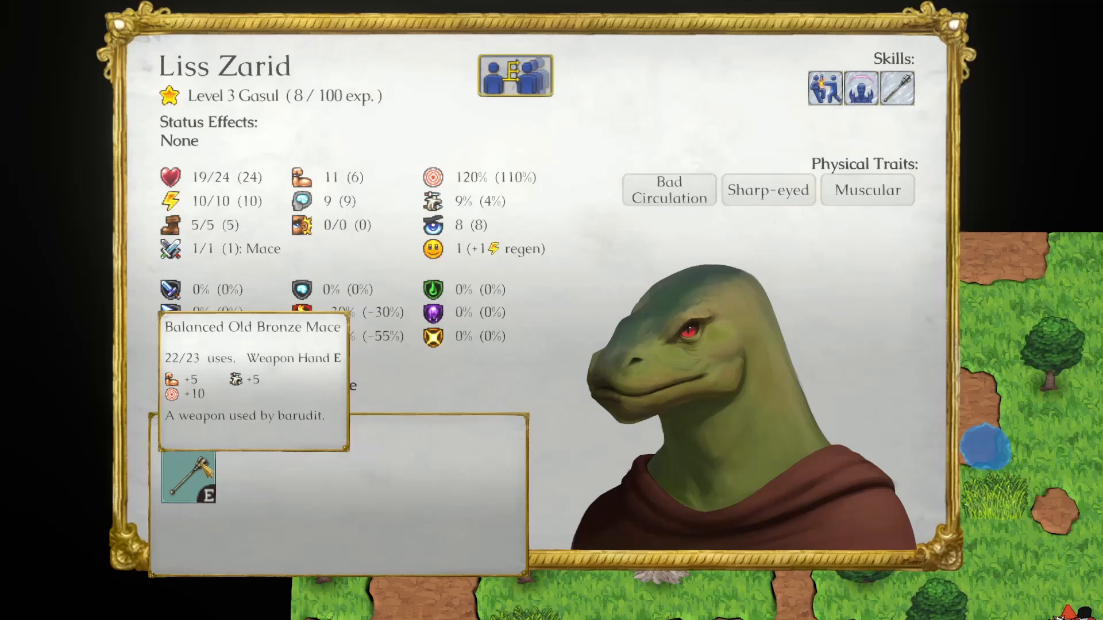
{"action": "right_click", "coordinate": [526, 459]}
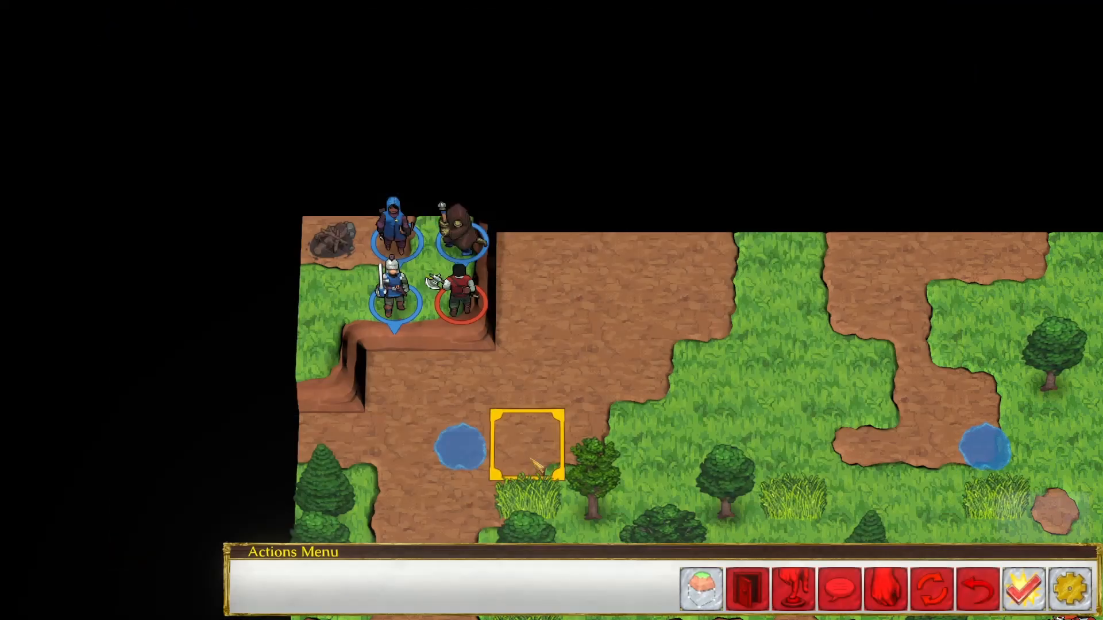
{"action": "left_click", "coordinate": [1067, 586]}
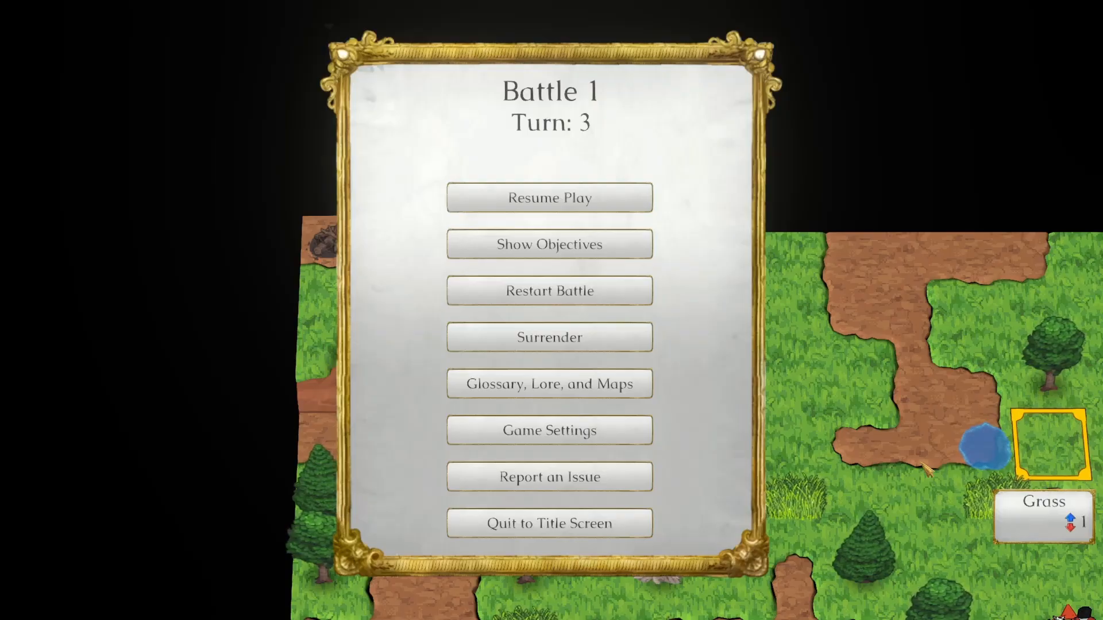
{"action": "left_click", "coordinate": [583, 529]}
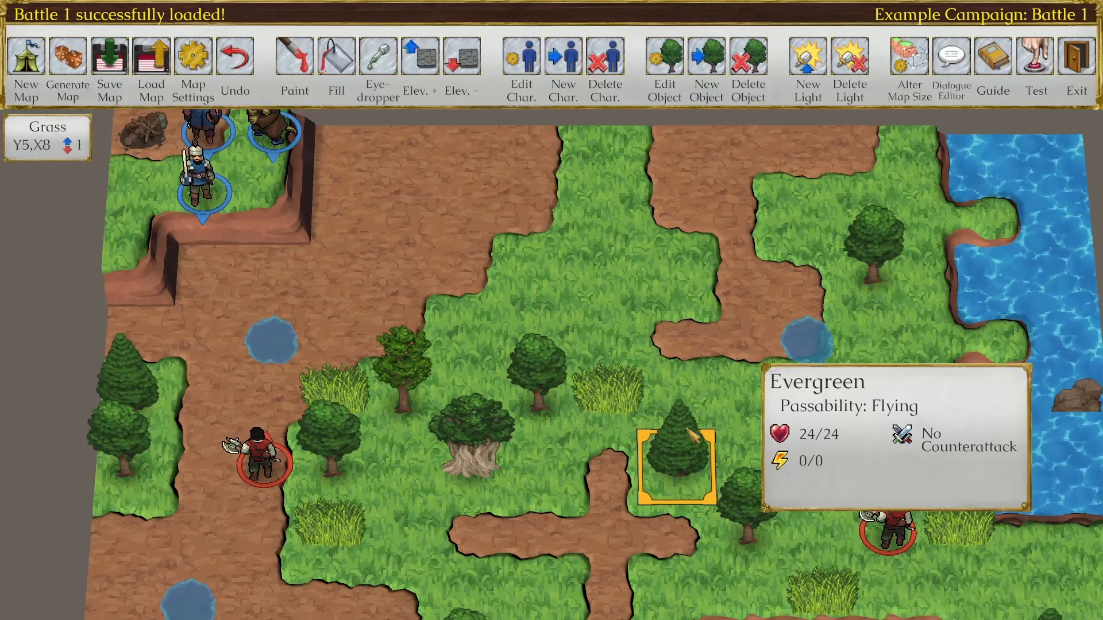
Step: Start a new procedurally generated character for Army 1, facing Up
{"action": "scroll", "coordinate": [673, 451], "scroll_direction": "down", "scroll_amount": 2}
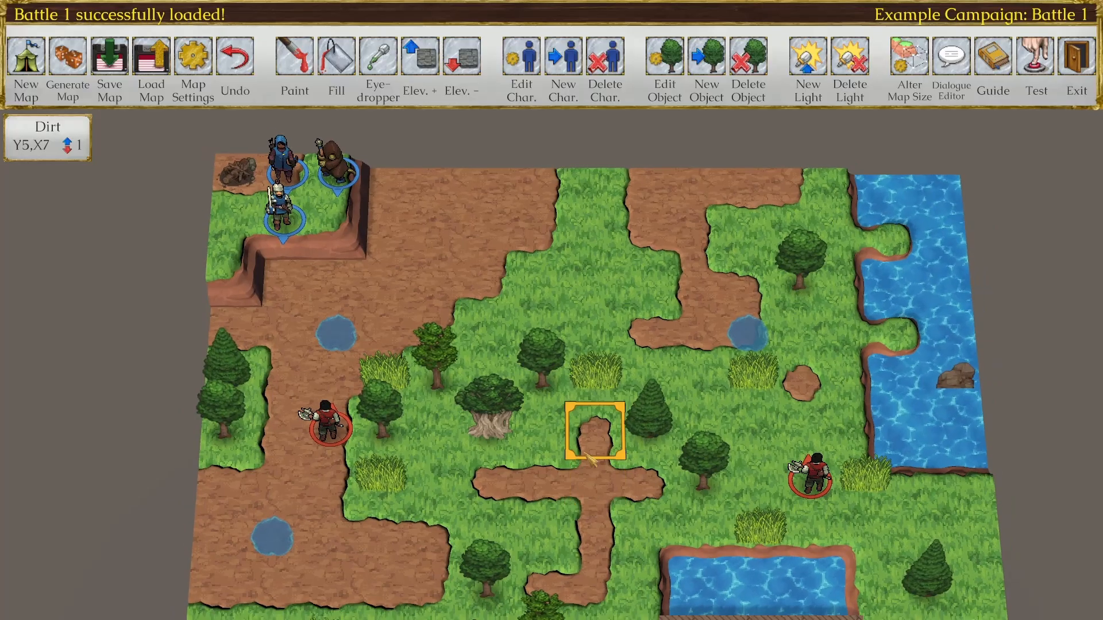
{"action": "middle_click_drag", "start_coordinate": [590, 521], "coordinate": [588, 392]}
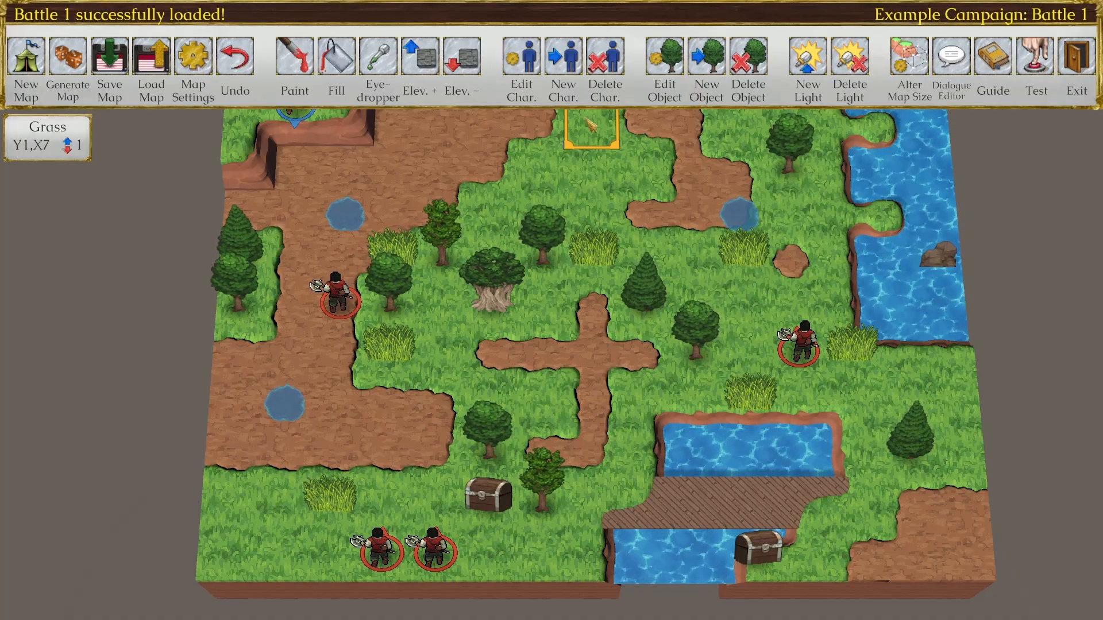
{"action": "left_click", "coordinate": [563, 57]}
{"action": "left_click", "coordinate": [522, 154]}
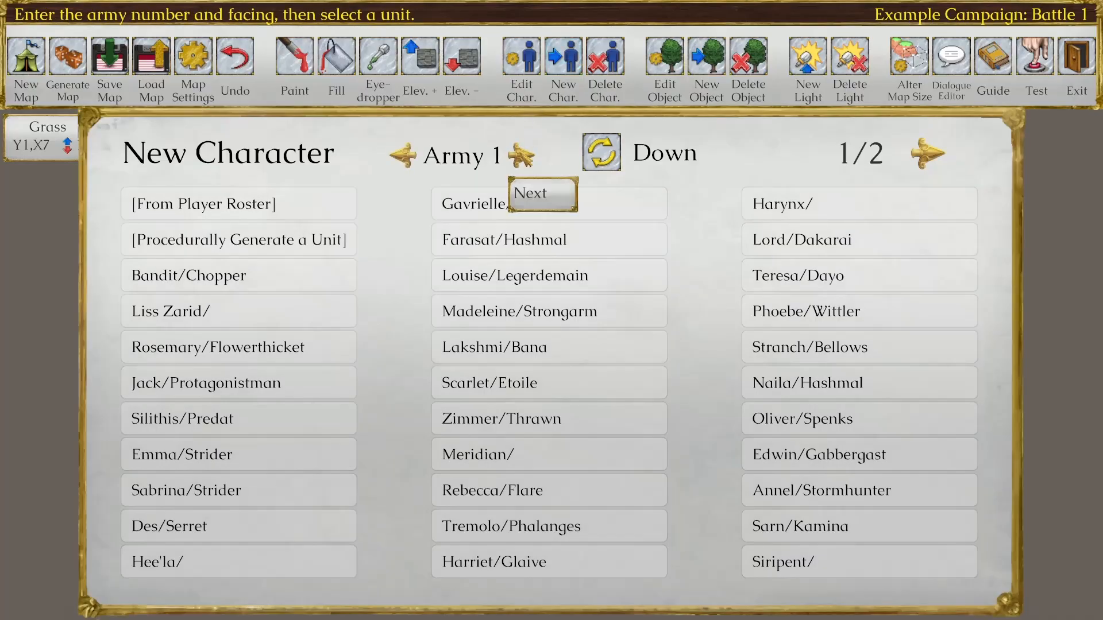
{"action": "left_click", "coordinate": [601, 152]}
{"action": "left_click", "coordinate": [601, 153]}
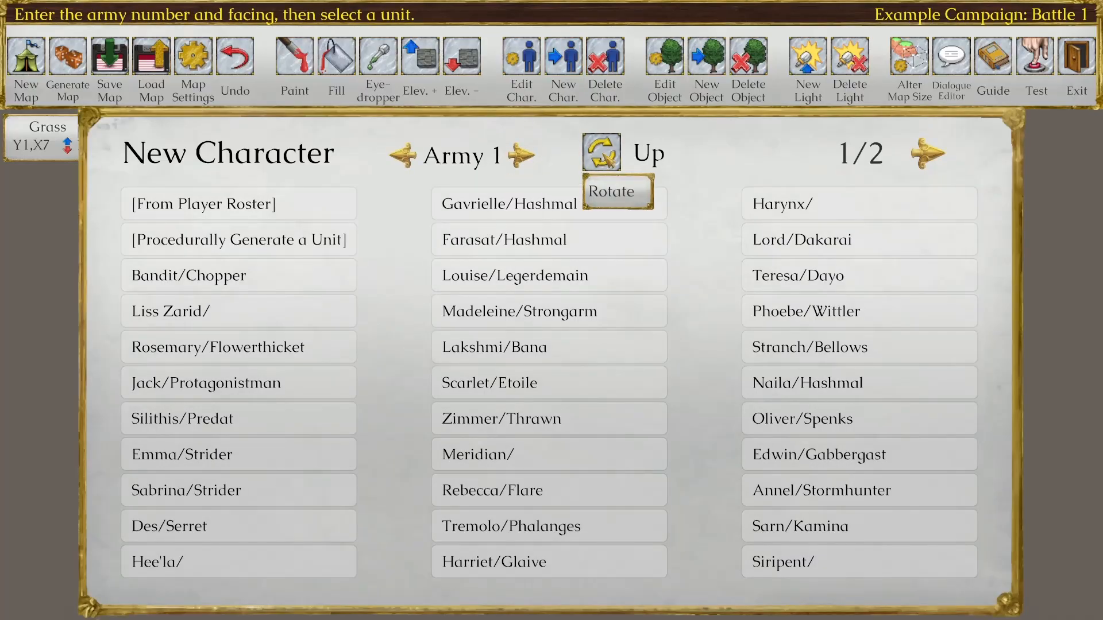
{"action": "left_click", "coordinate": [303, 257]}
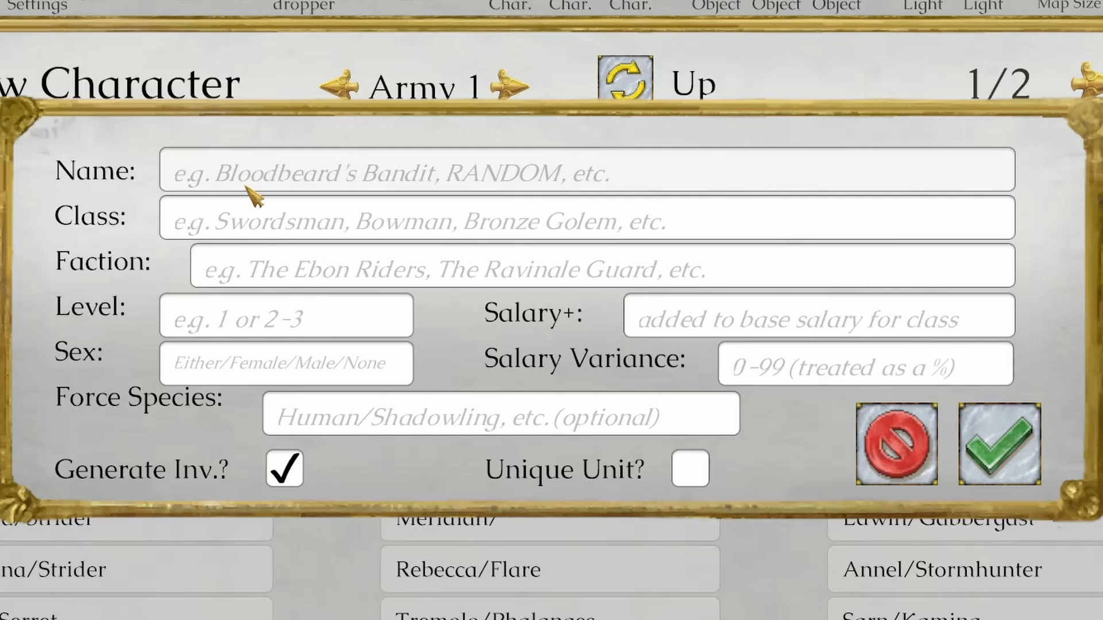
Step: Set the generated unit's name to Bandit Bowman, class to Bowman, level to 1 and faction to Bandits
{"action": "type", "text": "Band"}
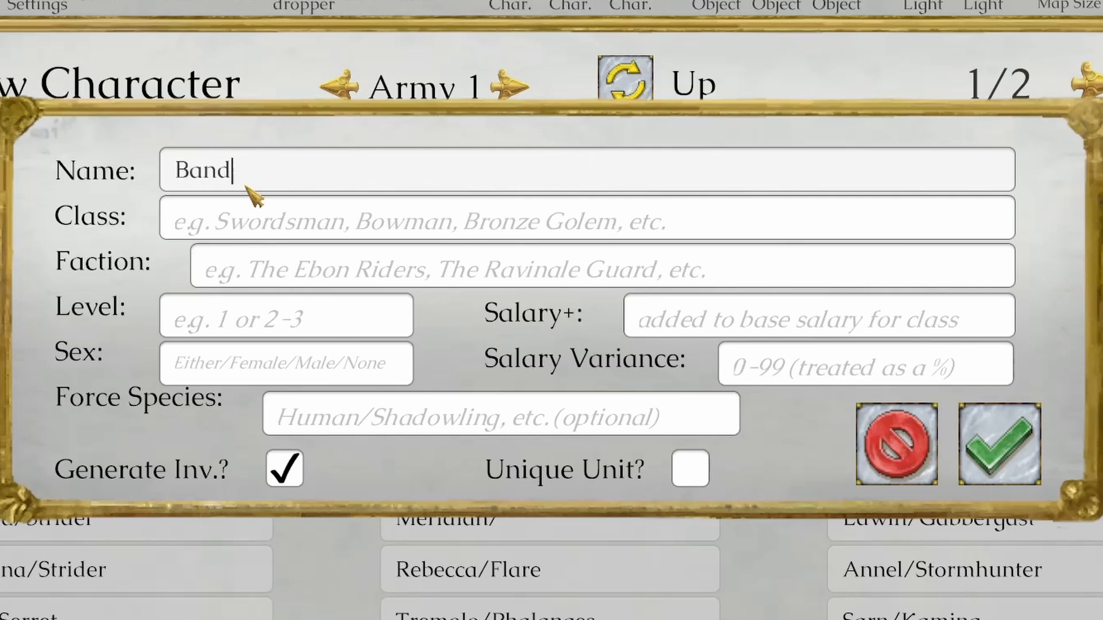
{"action": "type", "text": "it Bowman"}
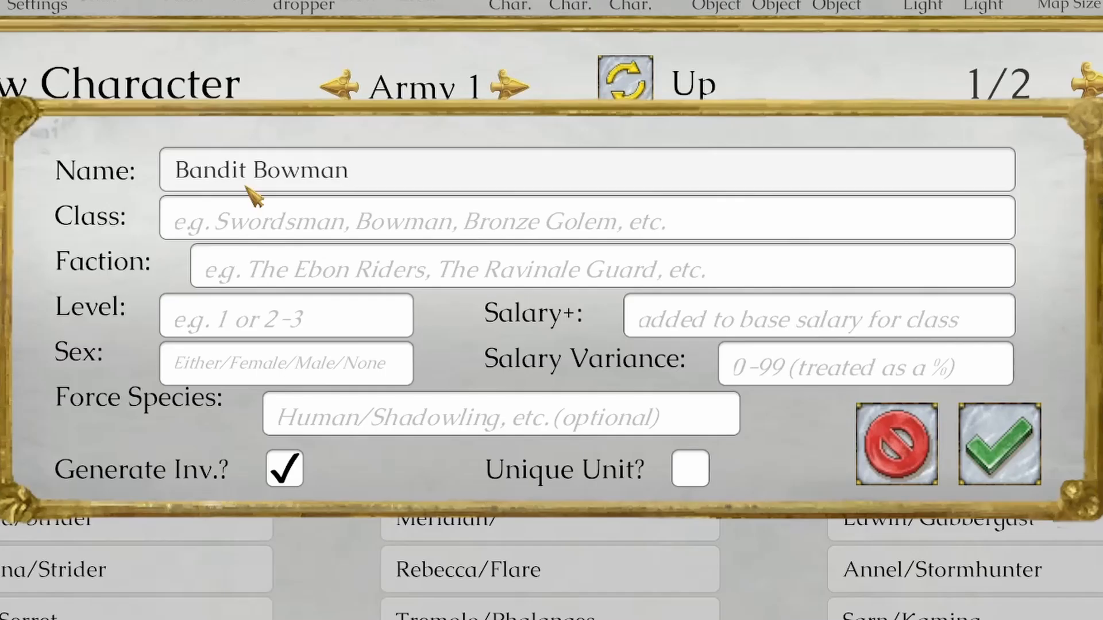
{"action": "left_click", "coordinate": [253, 233]}
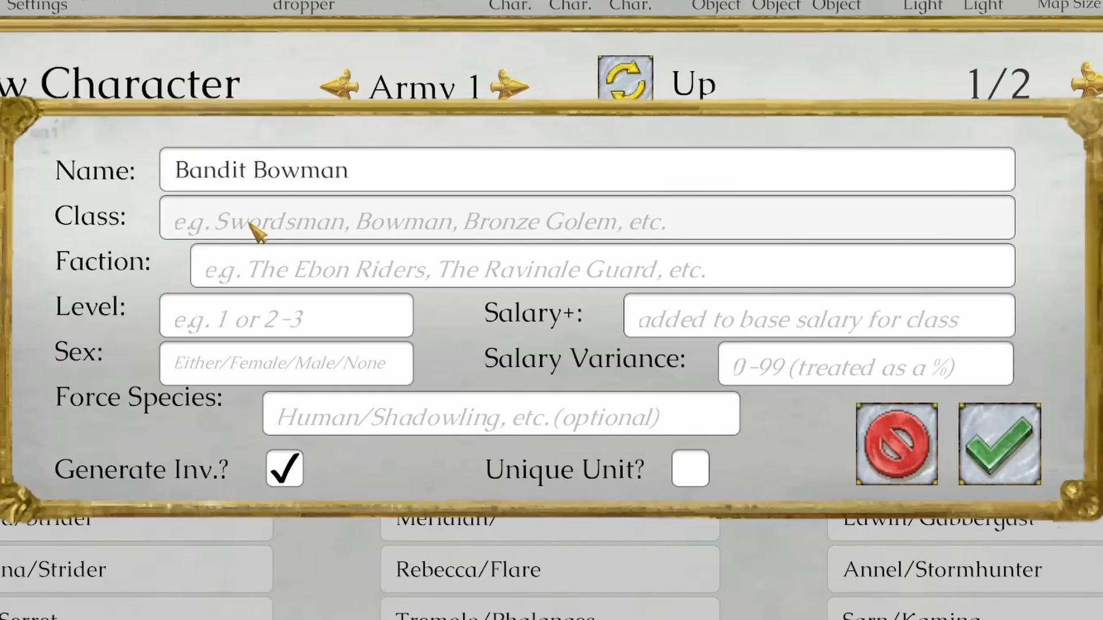
{"action": "type", "text": "Bow"}
{"action": "left_click", "coordinate": [257, 260]}
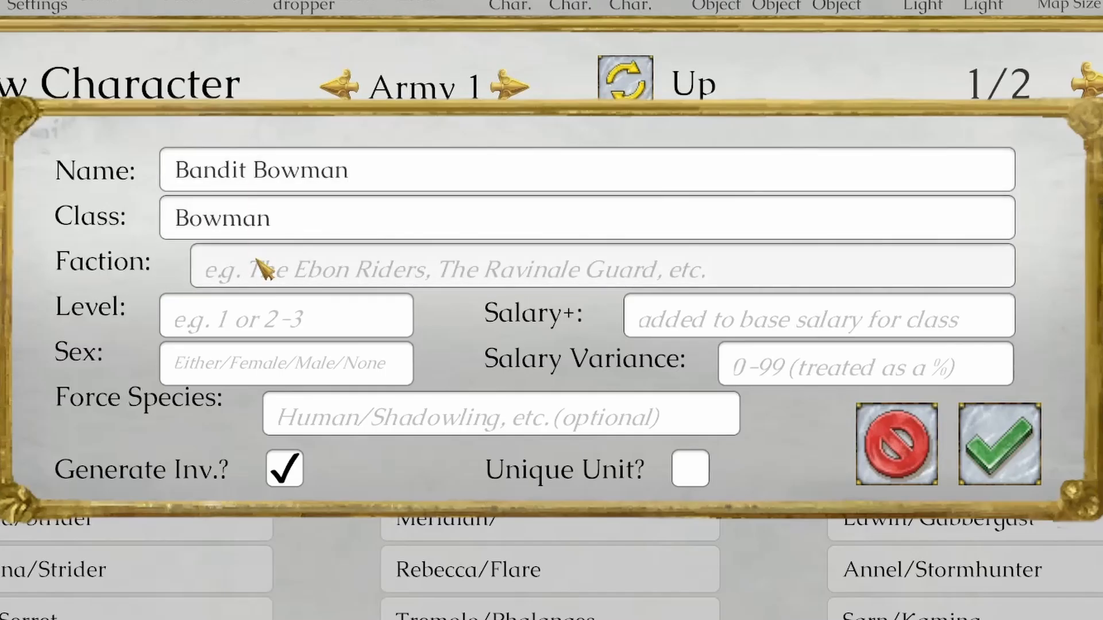
{"action": "type", "text": "1"}
{"action": "left_click", "coordinate": [283, 275]}
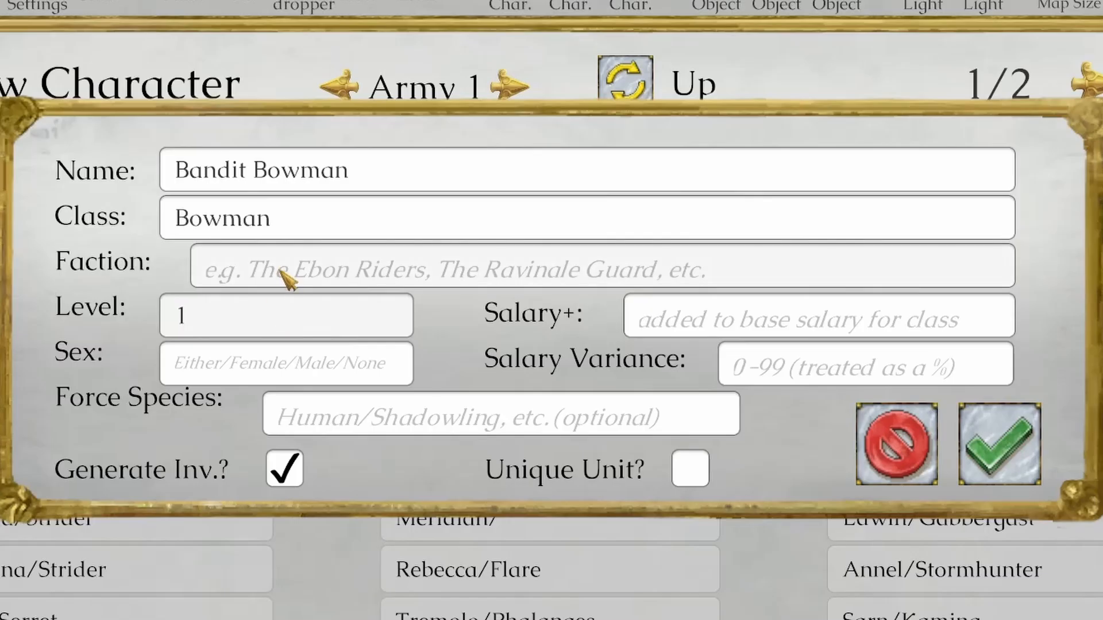
{"action": "type", "text": "Bandi"}
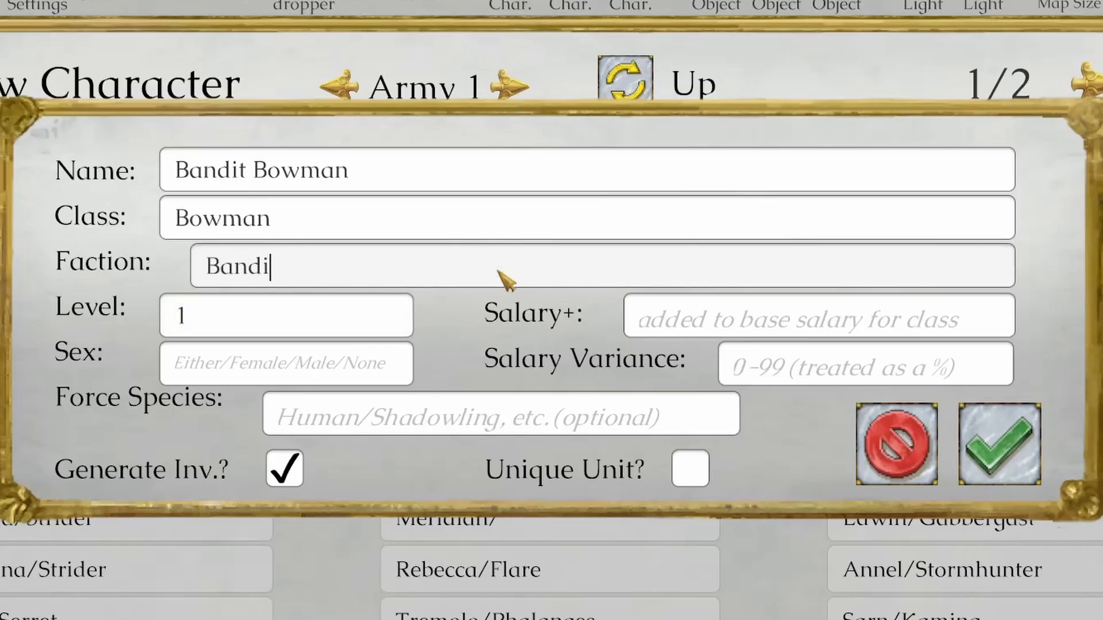
{"action": "type", "text": "tsd"}
Step: Set the unit's sex to Either, turn off inventory generation and accept the unit definition
{"action": "left_click", "coordinate": [299, 363]}
{"action": "type", "text": "Either"}
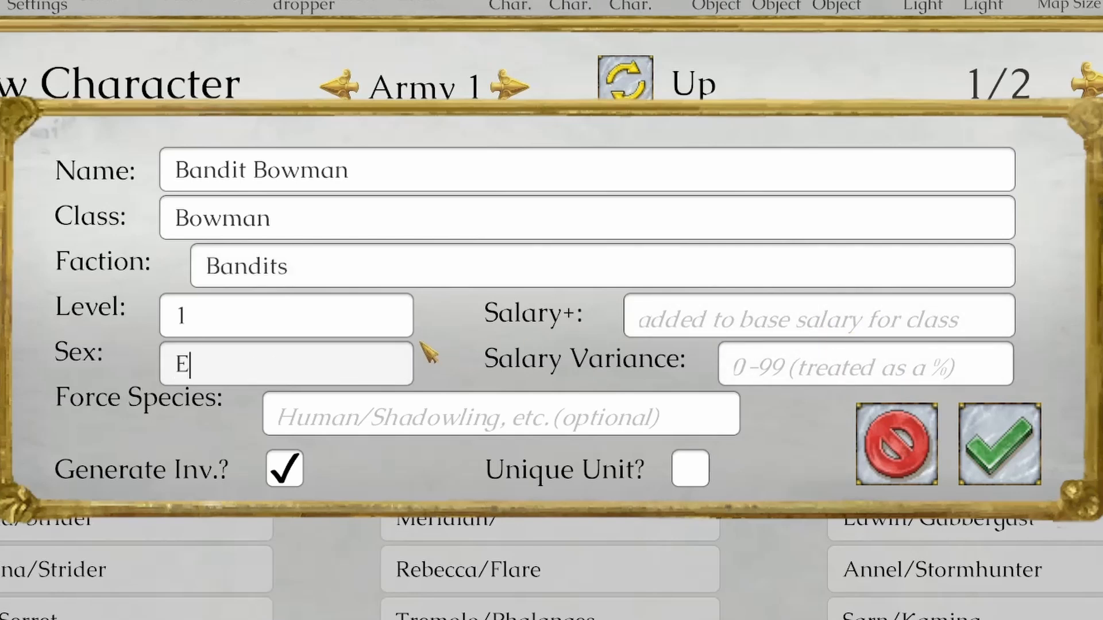
{"action": "left_click", "coordinate": [442, 428]}
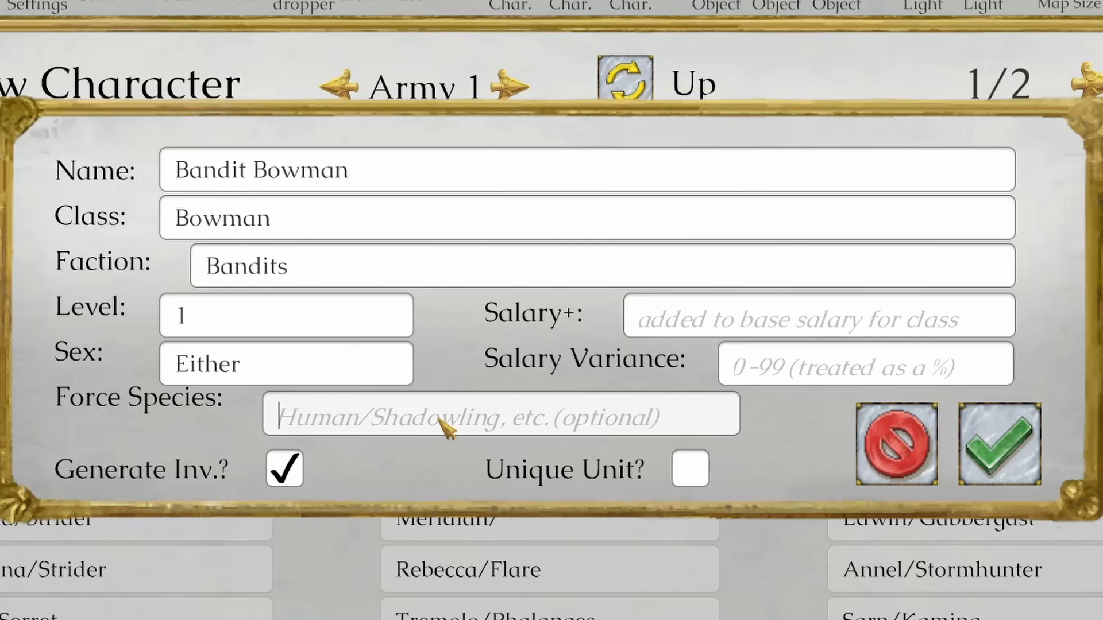
{"action": "left_click", "coordinate": [309, 482]}
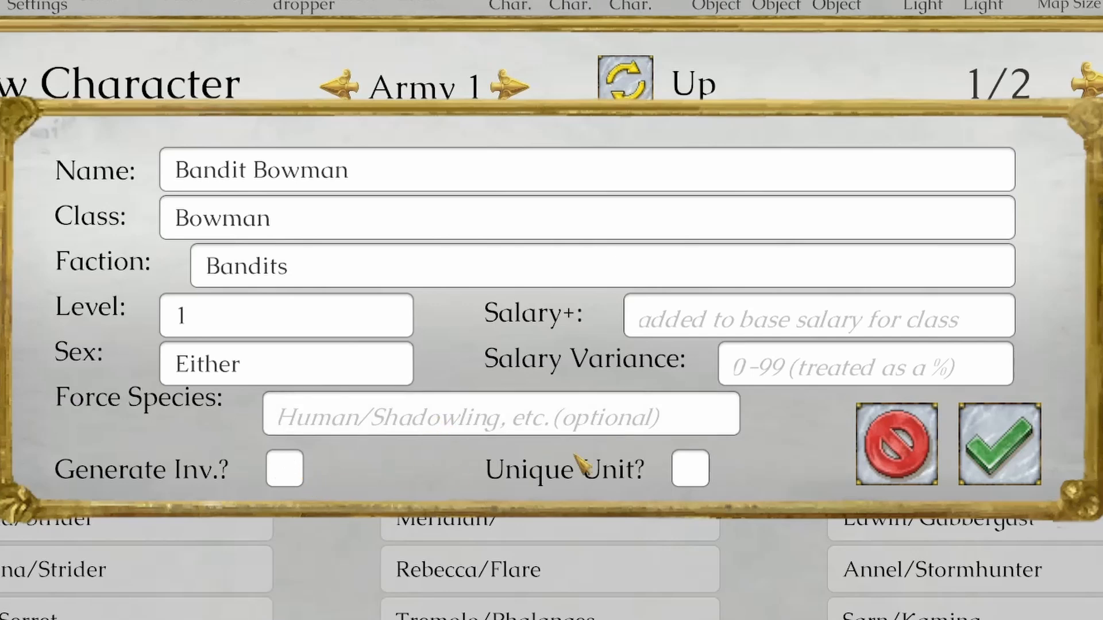
{"action": "left_click", "coordinate": [1016, 460]}
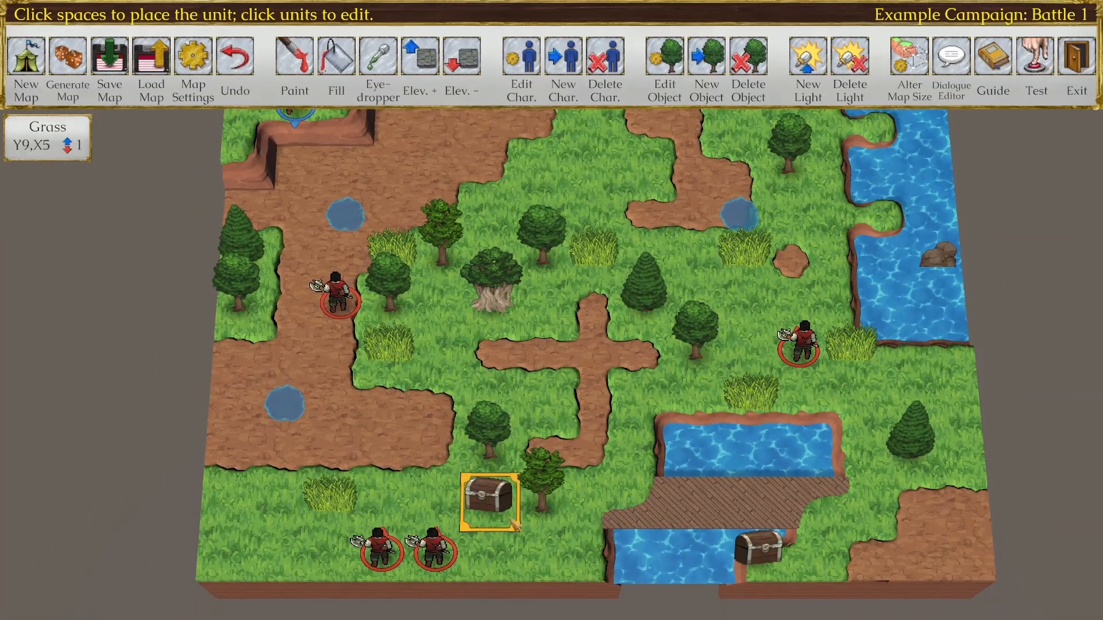
Step: Place the Bandit Bowman on the dirt space at Y10, X13
{"action": "left_click", "coordinate": [916, 554]}
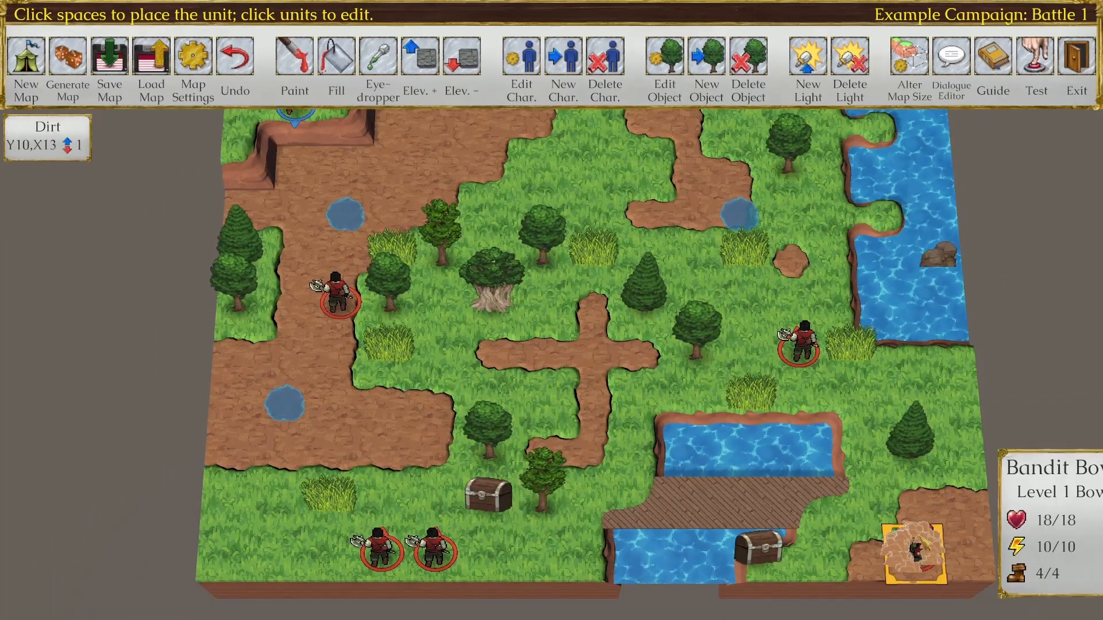
{"action": "key", "text": "Right"}
{"action": "key", "text": "Down"}
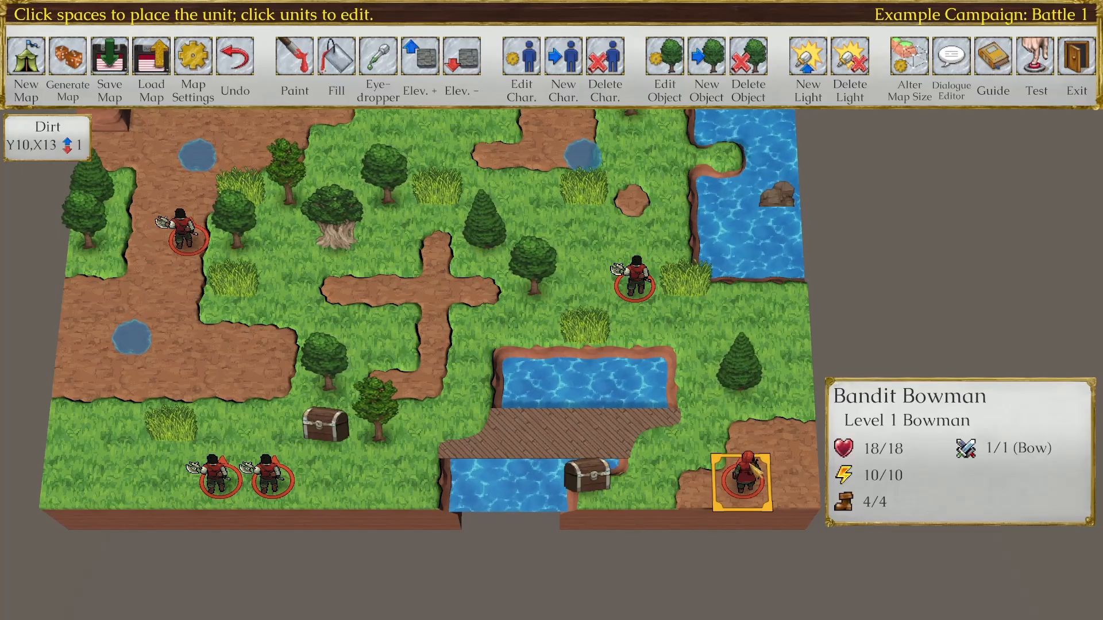
Step: Start another procedurally generated unit for Army 1, with the name Bandit Boss and the class Swordsman
{"action": "left_click", "coordinate": [563, 57]}
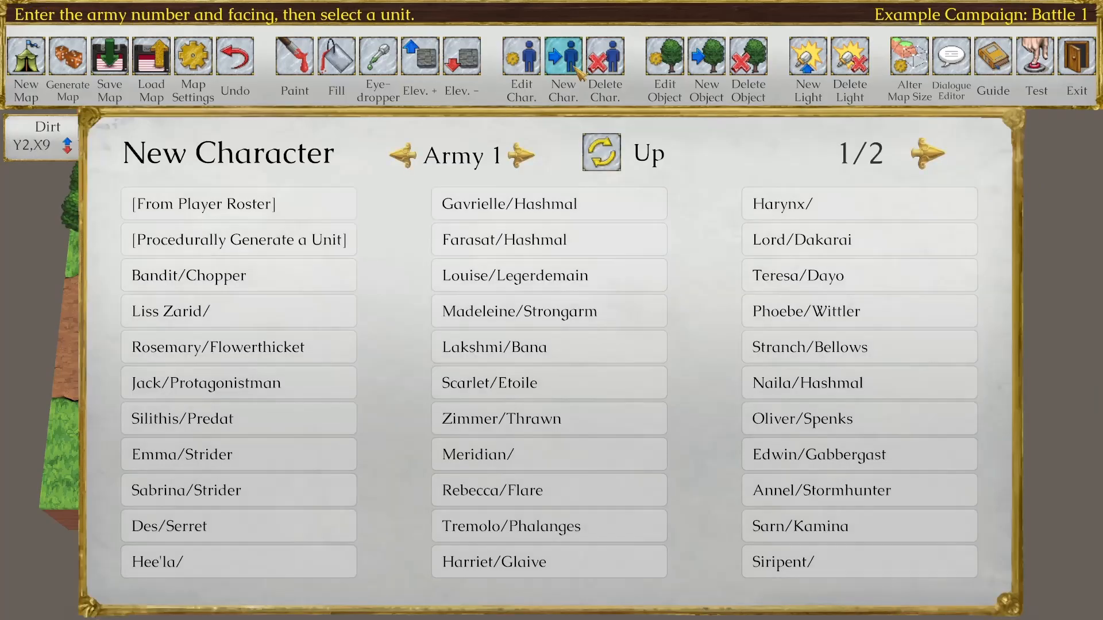
{"action": "left_click", "coordinate": [388, 240]}
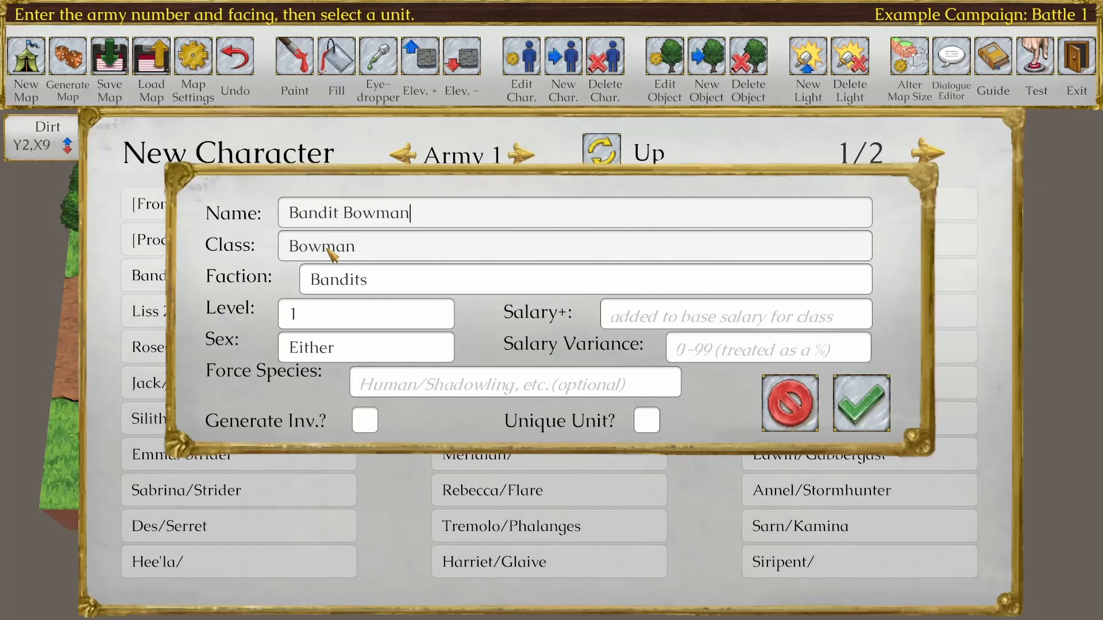
{"action": "double_click", "coordinate": [396, 216]}
{"action": "type", "text": "Boss"}
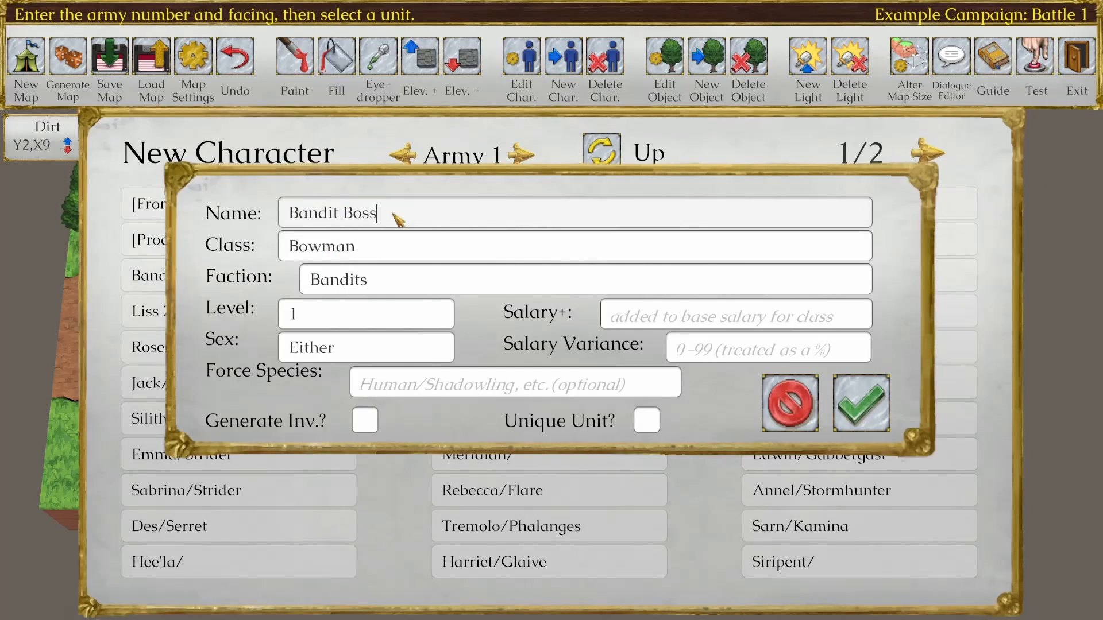
{"action": "double_click", "coordinate": [338, 252]}
{"action": "type", "text": "Swor"}
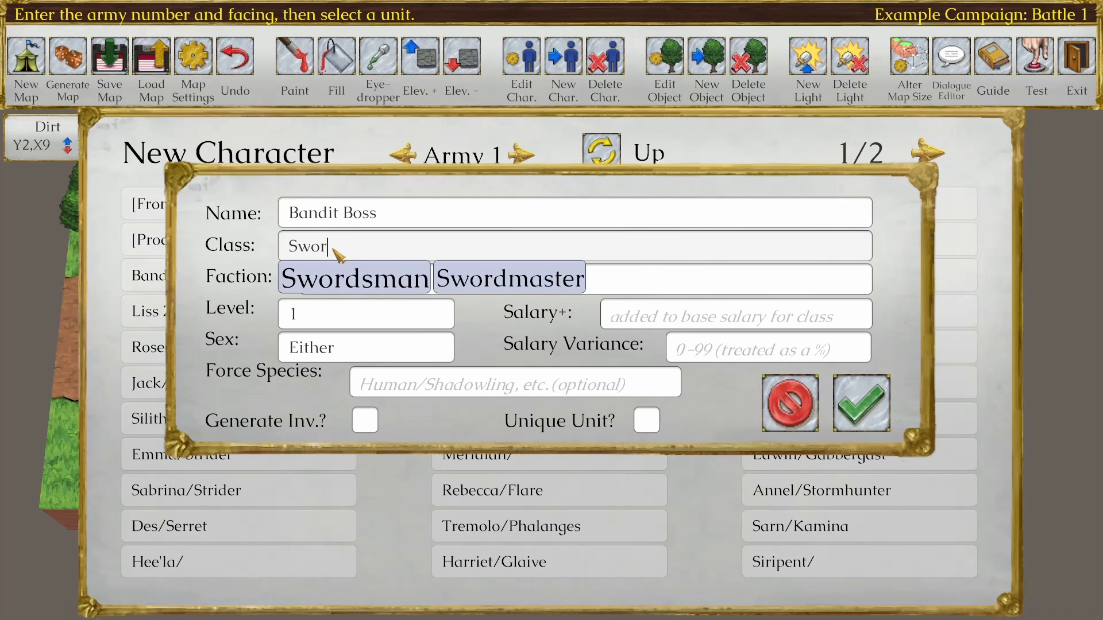
{"action": "left_click", "coordinate": [359, 270]}
Step: Set the unit's level to 5 and sex to Male, and enable inventory generation and the unique unit option
{"action": "double_click", "coordinate": [282, 319]}
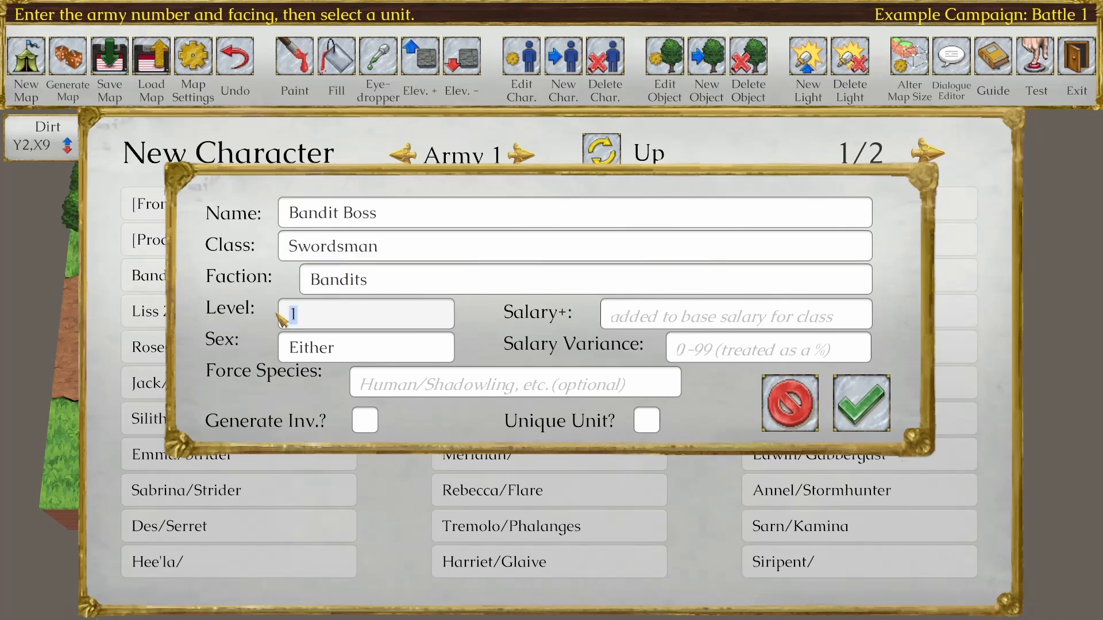
{"action": "type", "text": "5"}
{"action": "left_click", "coordinate": [310, 347]}
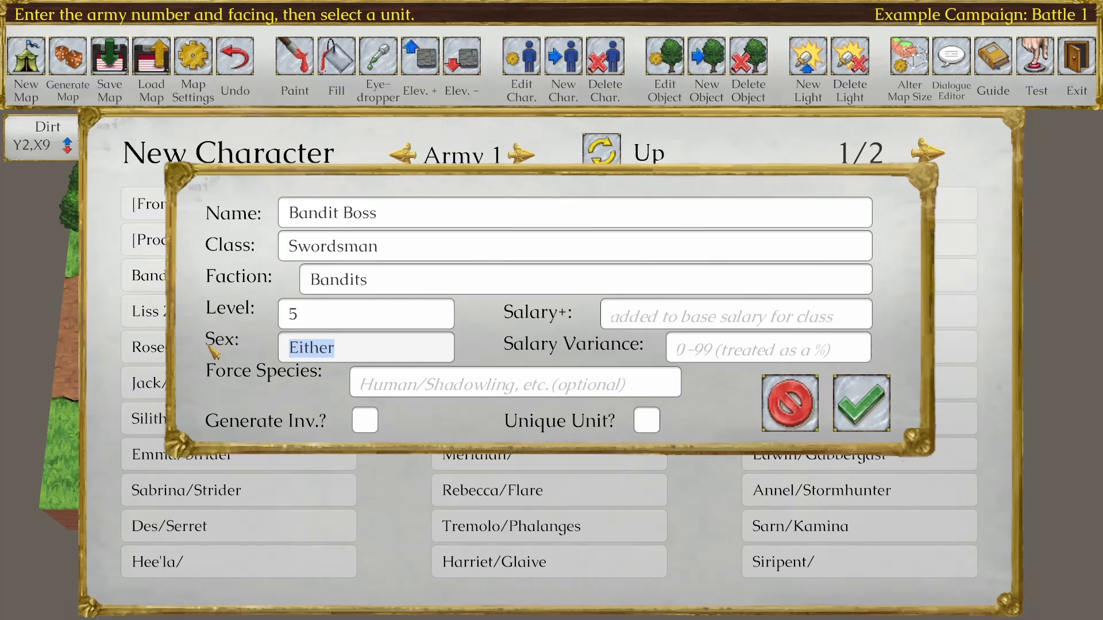
{"action": "type", "text": "Male"}
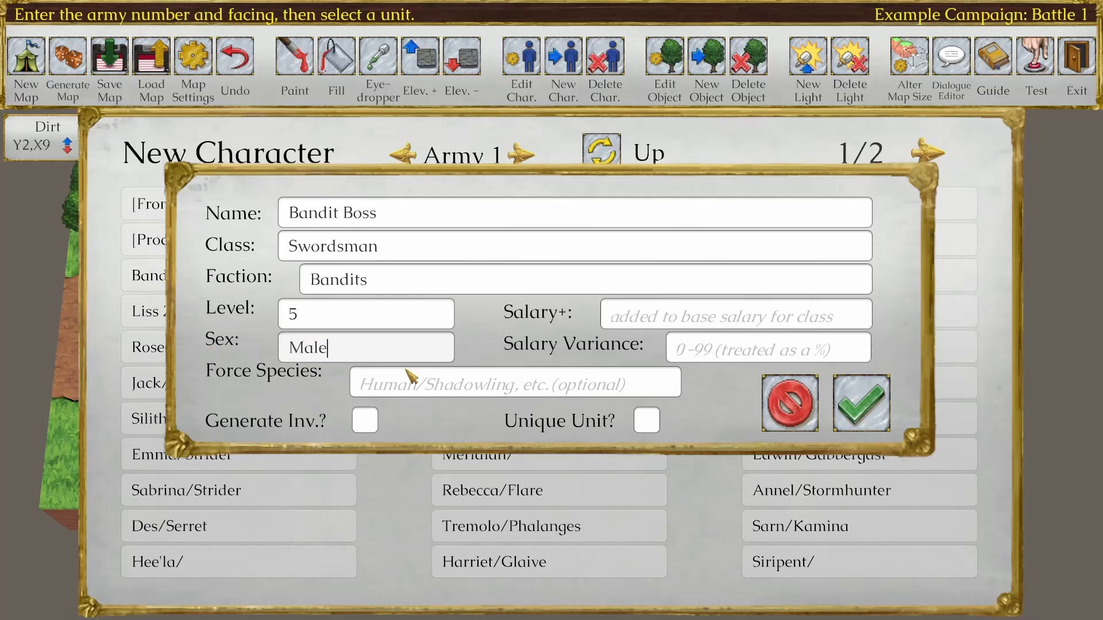
{"action": "left_click", "coordinate": [370, 421]}
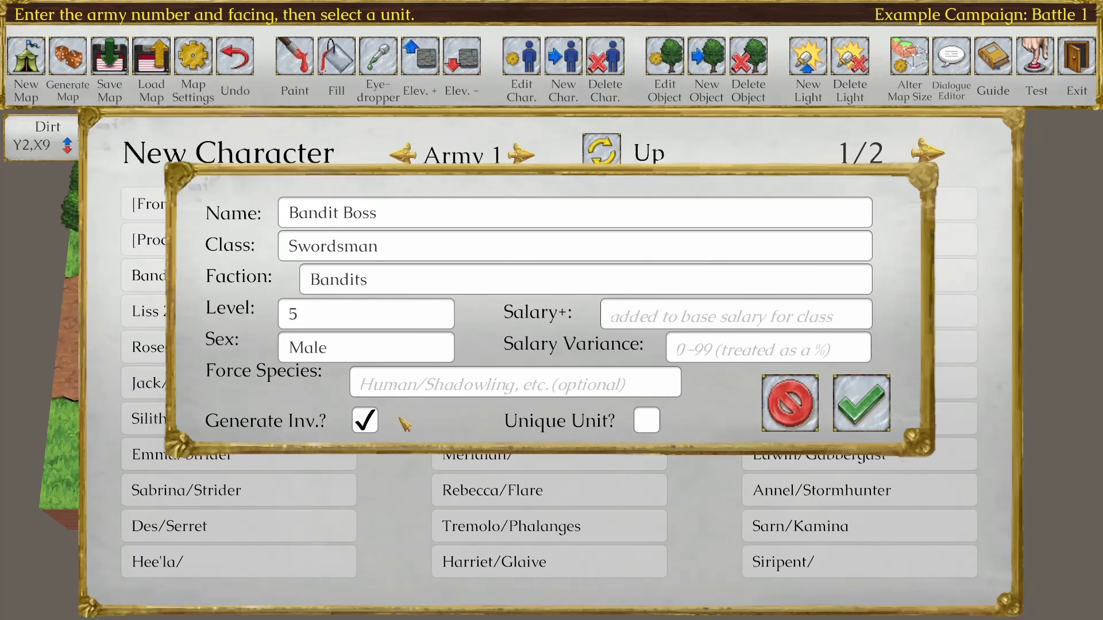
{"action": "left_click", "coordinate": [648, 421]}
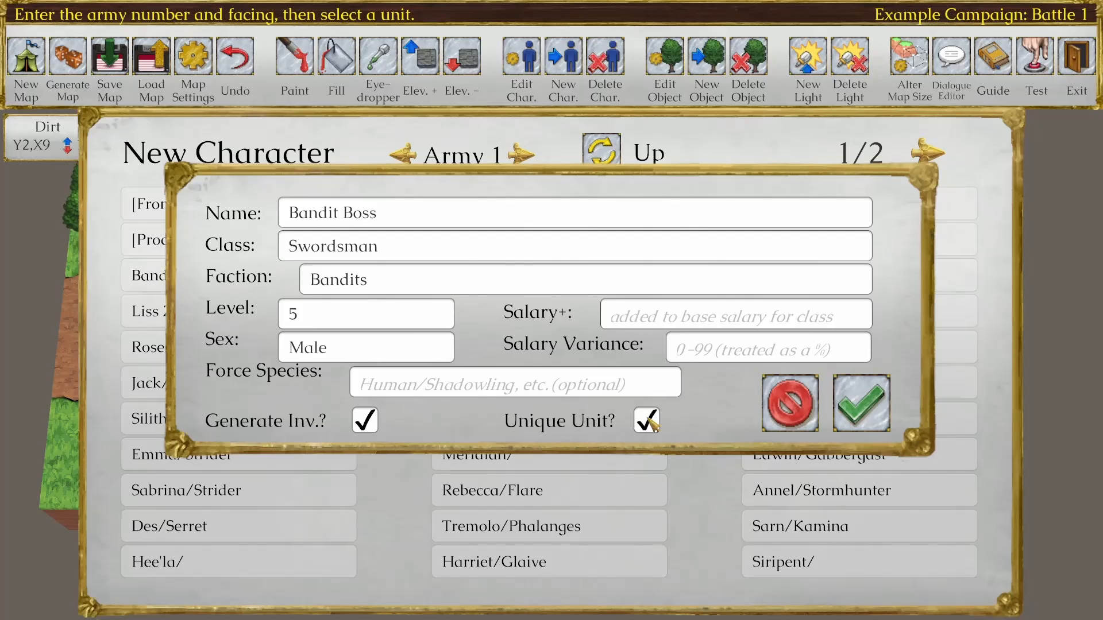
Step: Try RANDOM as the unit's name in place of Bandit Boss
{"action": "left_click", "coordinate": [419, 214]}
{"action": "key", "text": "BackSpace"}
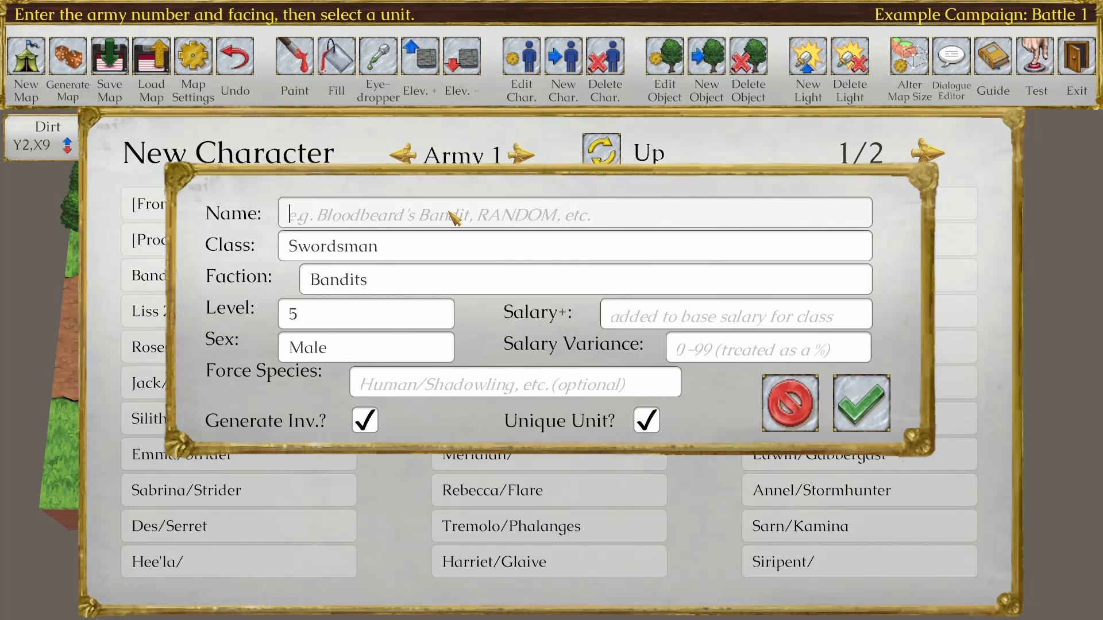
{"action": "type", "text": "RANDOM"}
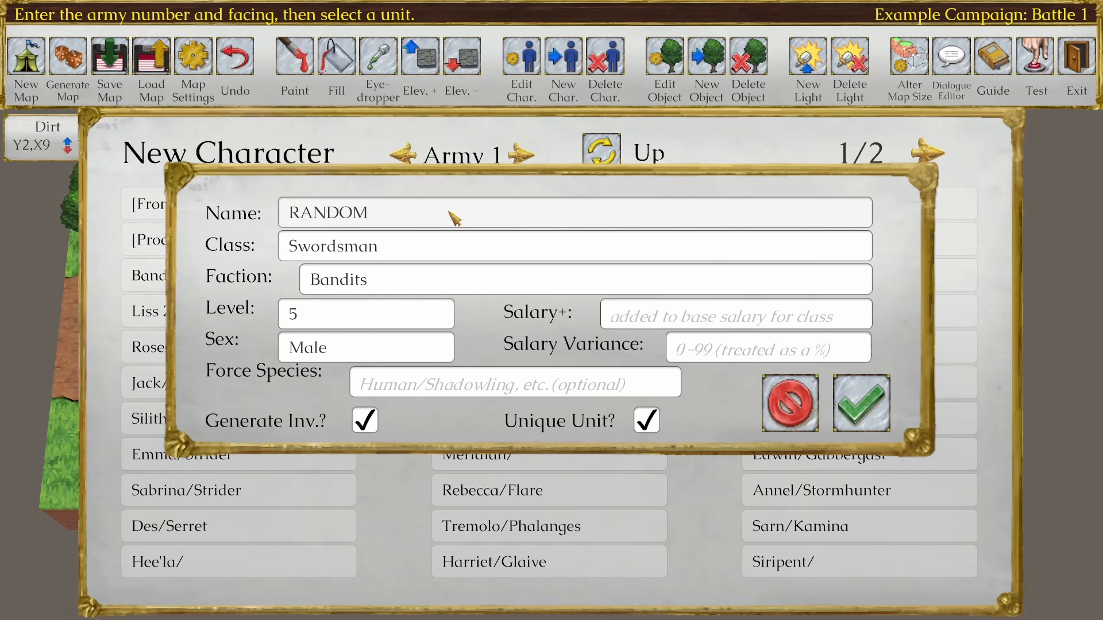
Step: Rename the unit Clarence the Chaotic, then accept its definition and place it at Y9, X13 beside the Bandit Bowman
{"action": "key", "text": "shift+Left"}
{"action": "key", "text": "shift+Left"}
{"action": "key", "text": "shift+Left"}
{"action": "key", "text": "shift+Left"}
{"action": "key", "text": "shift+Left"}
{"action": "key", "text": "shift+Left"}
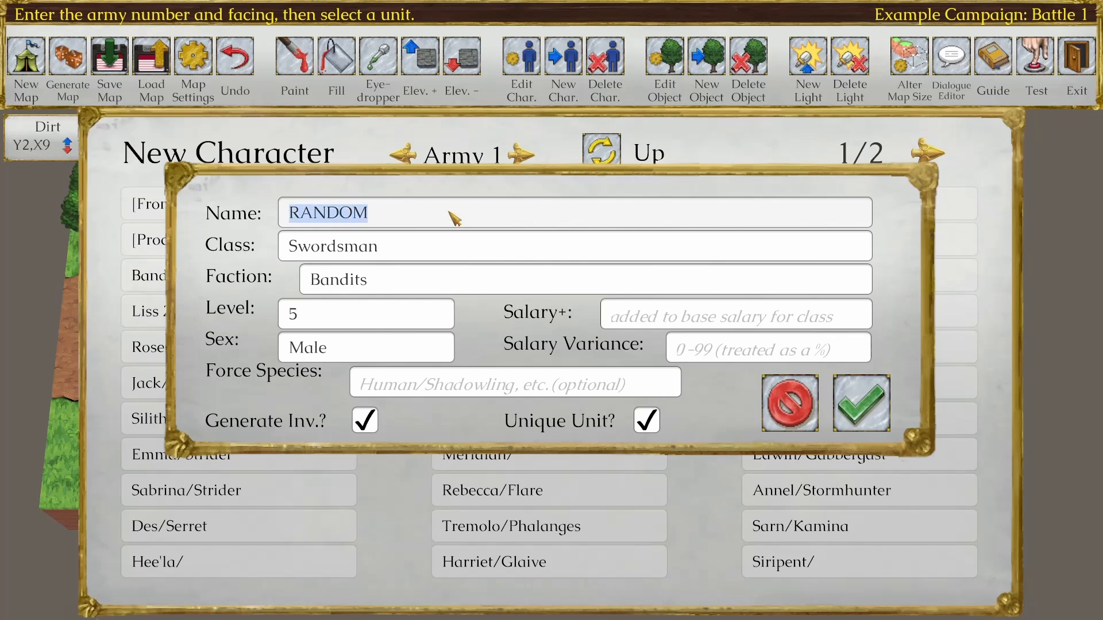
{"action": "key", "text": "BackSpace"}
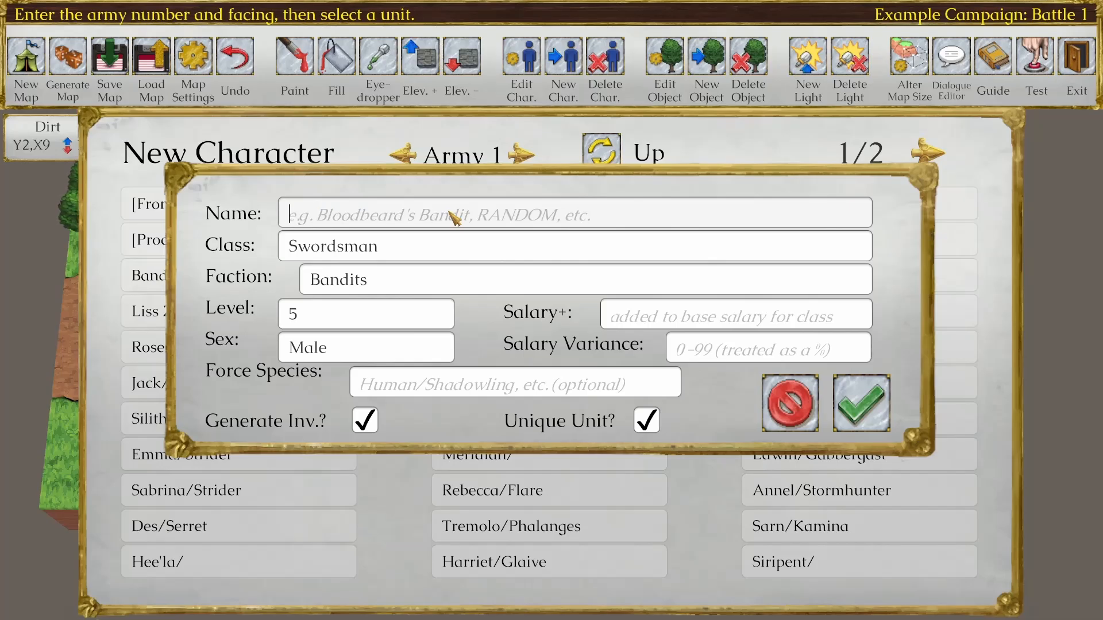
{"action": "type", "text": "Clarence th"}
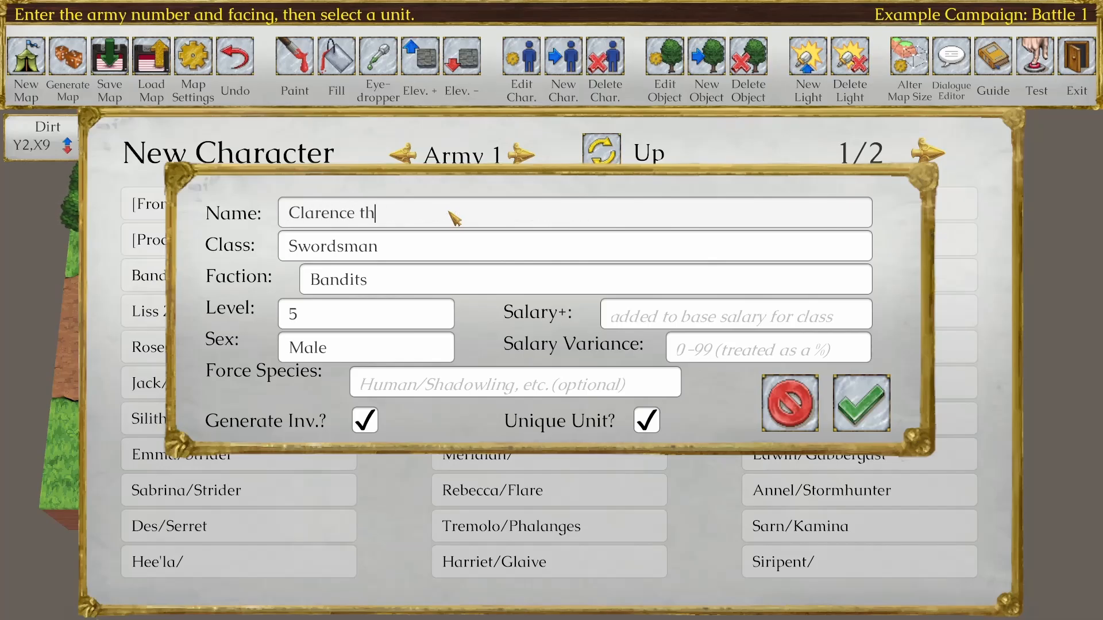
{"action": "type", "text": "e Chaotic"}
{"action": "left_click", "coordinate": [862, 404]}
{"action": "left_click", "coordinate": [745, 439]}
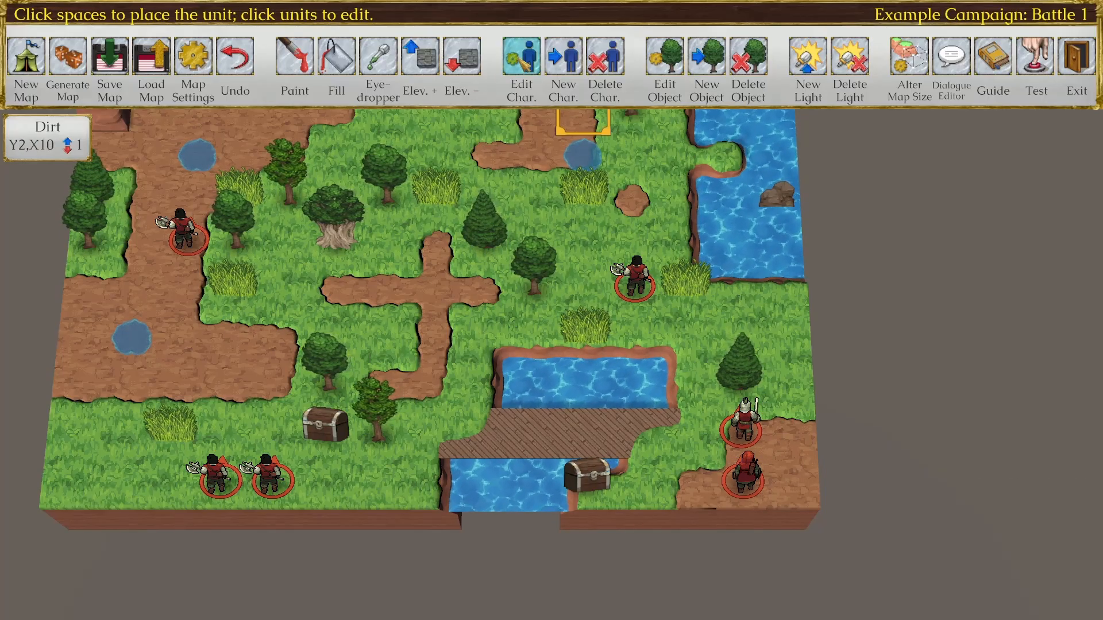
Step: Set Clarence the Chaotic's tags to Immobile/Pursue/AggroGroup,1, copy the tag text and accept the properties
{"action": "left_click", "coordinate": [522, 56]}
{"action": "left_click", "coordinate": [741, 428]}
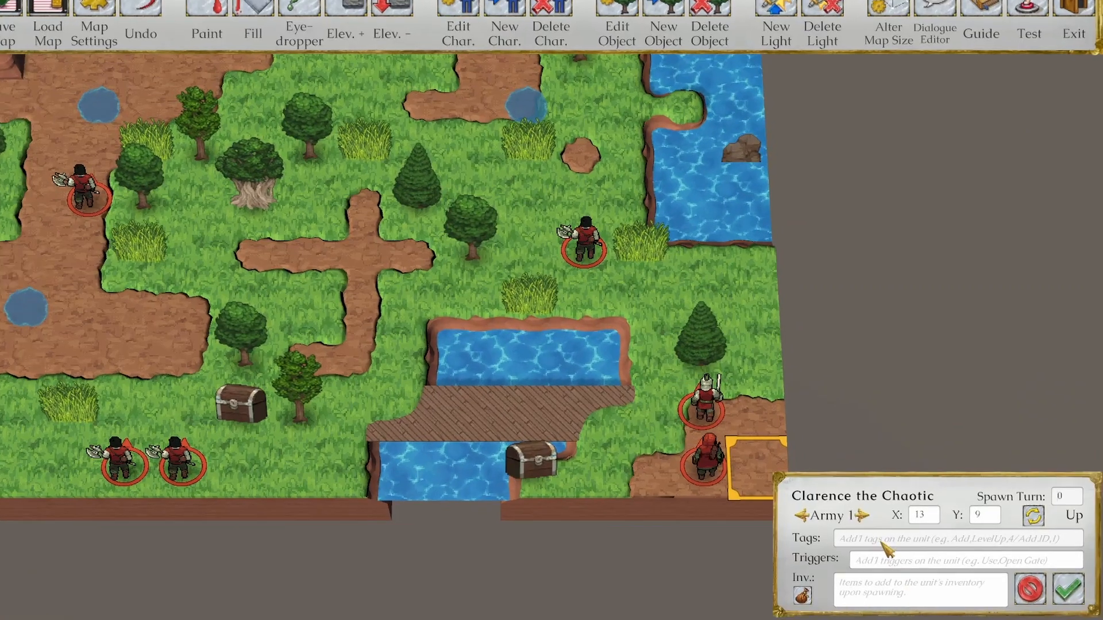
{"action": "left_click", "coordinate": [883, 540]}
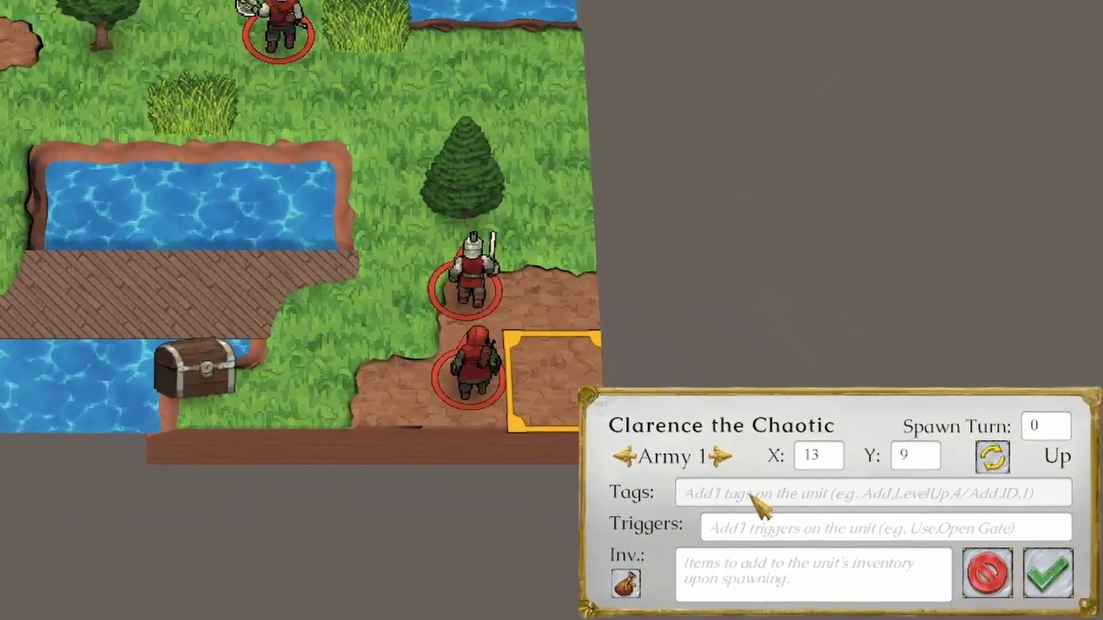
{"action": "type", "text": "Immobile"}
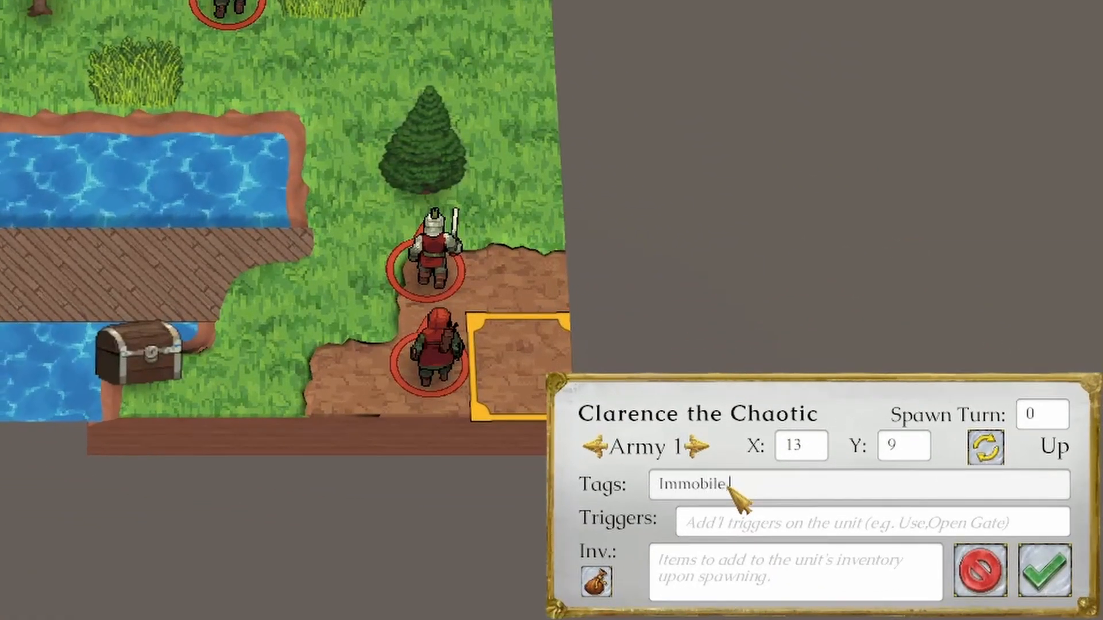
{"action": "type", "text": "/P"}
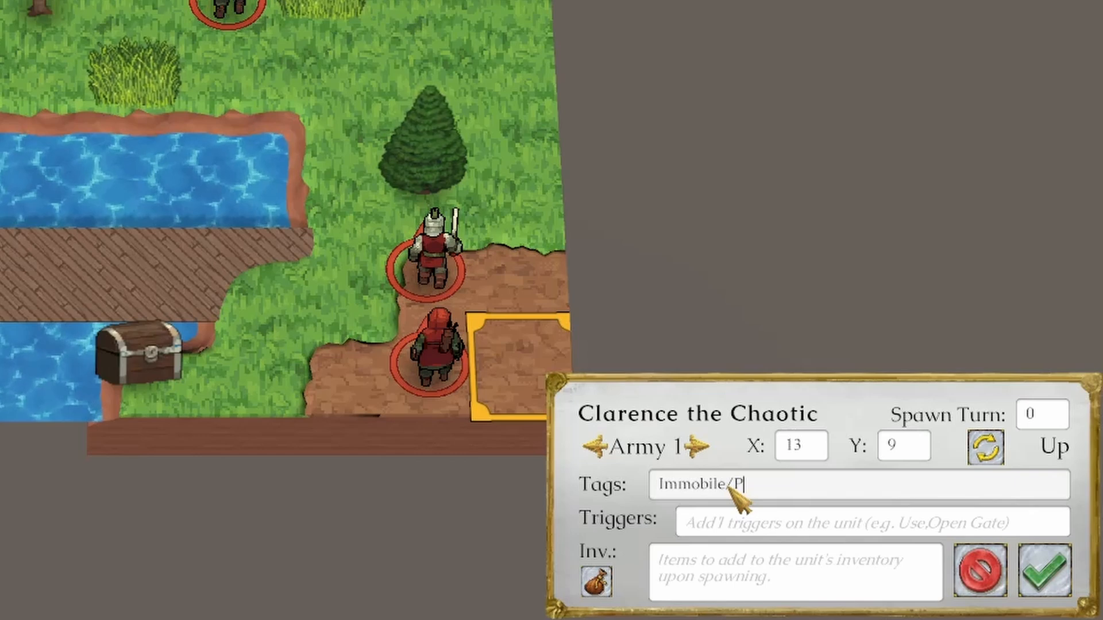
{"action": "type", "text": "ursue/A"}
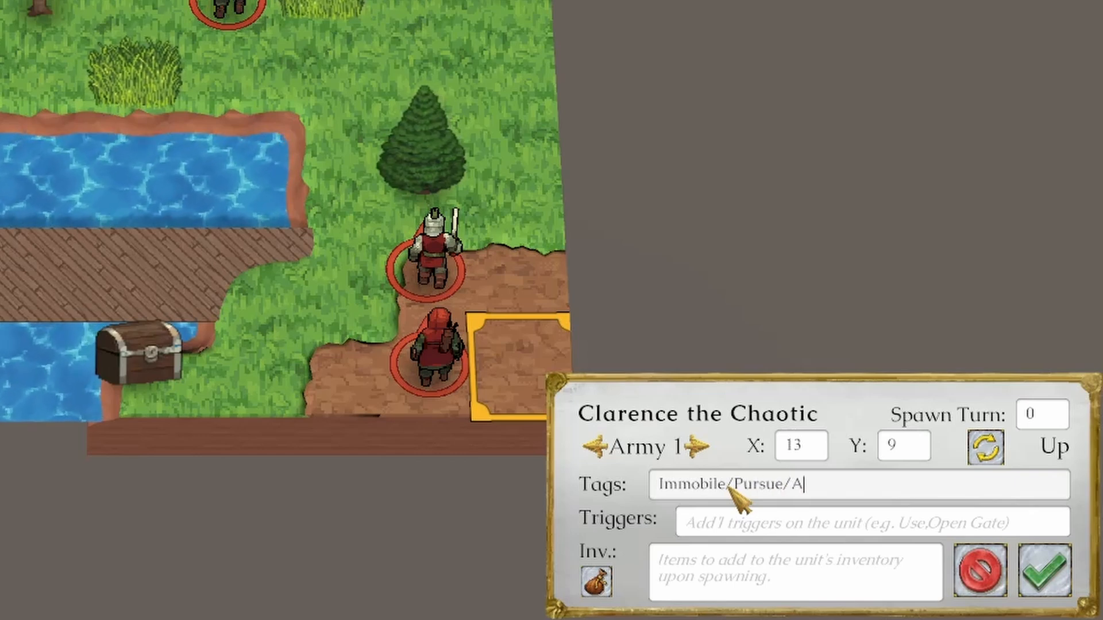
{"action": "type", "text": "ggroGroup,1"}
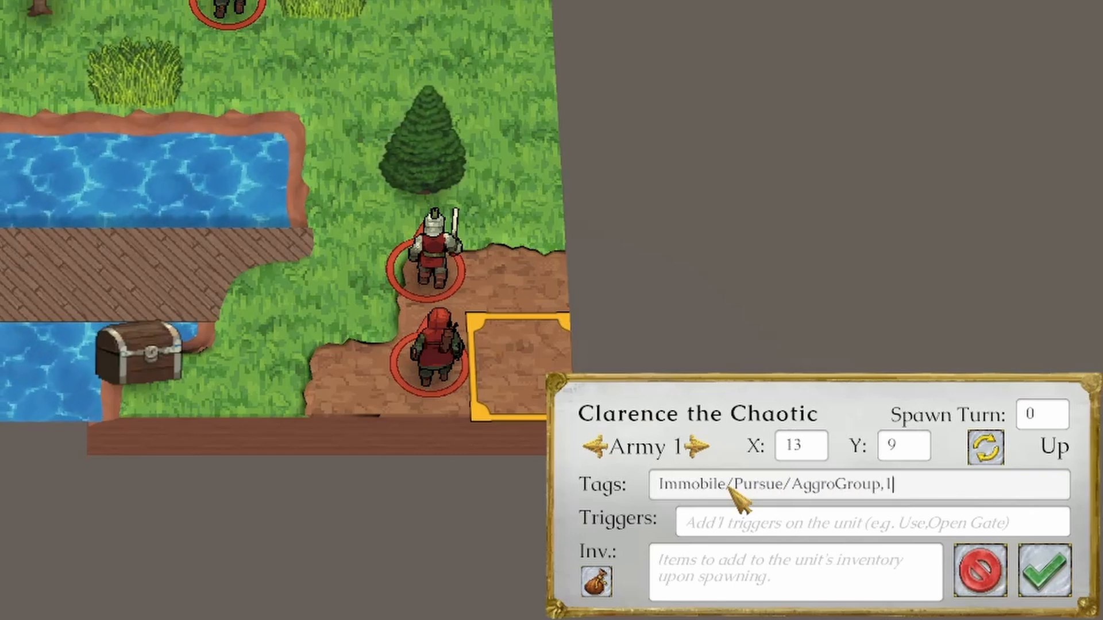
{"action": "left_click_drag", "start_coordinate": [956, 488], "coordinate": [545, 497]}
{"action": "key", "text": "ctrl+c"}
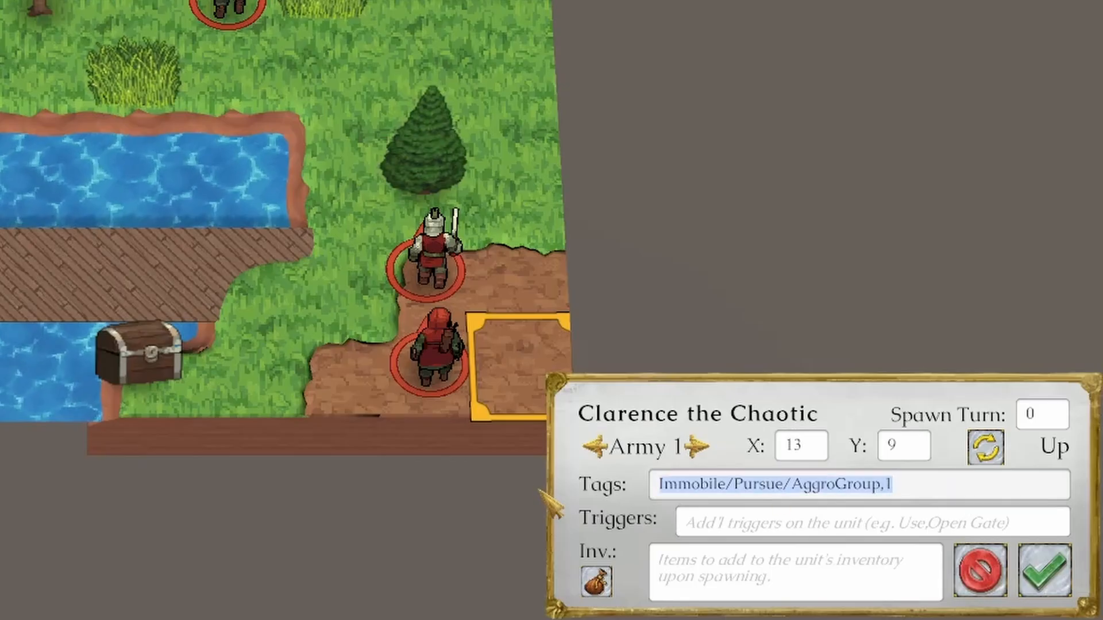
{"action": "left_click", "coordinate": [1041, 572]}
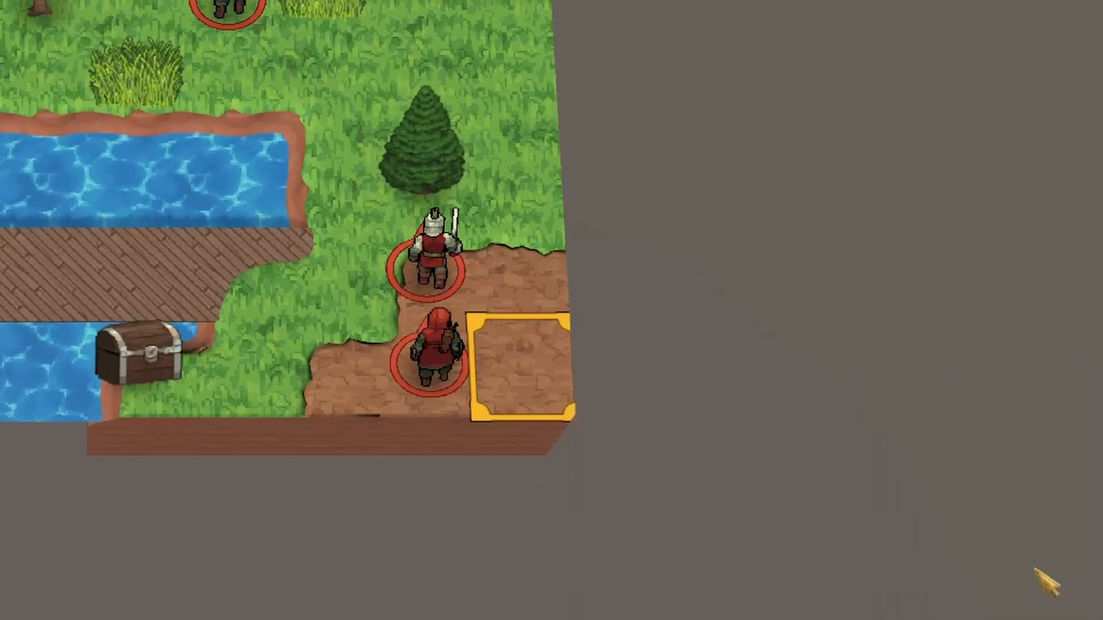
Step: Paste the copied tags onto the Bandit Bowman, change them to Passive/Pursue/AggroGroup,1, accept and save the map
{"action": "left_click", "coordinate": [434, 356]}
{"action": "left_click", "coordinate": [770, 488]}
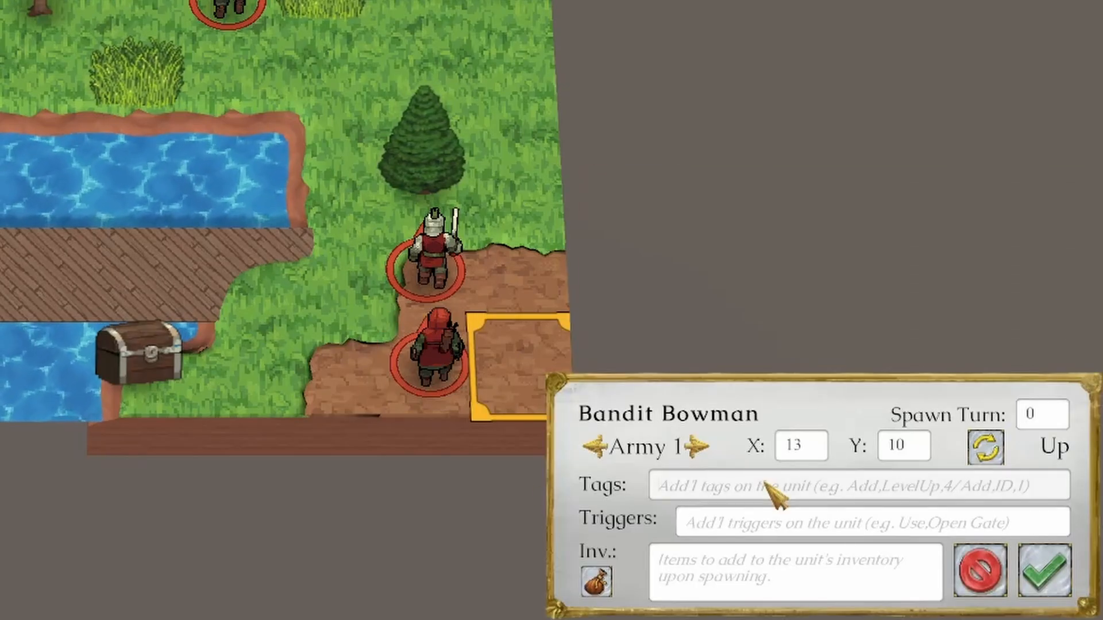
{"action": "key", "text": "ctrl+v"}
{"action": "double_click", "coordinate": [709, 487]}
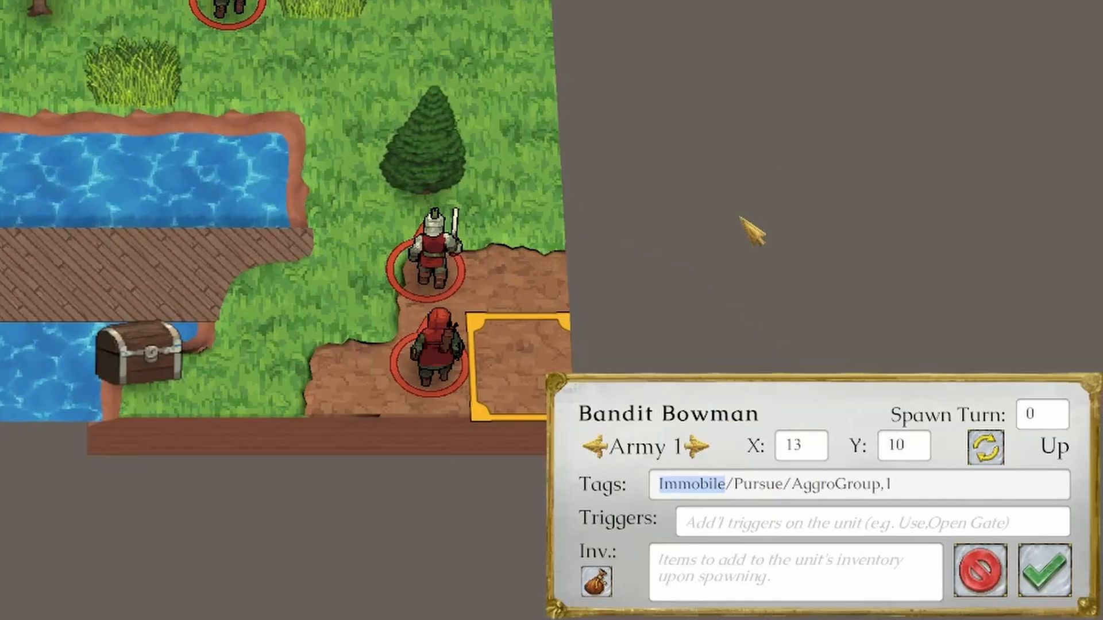
{"action": "type", "text": "Passive"}
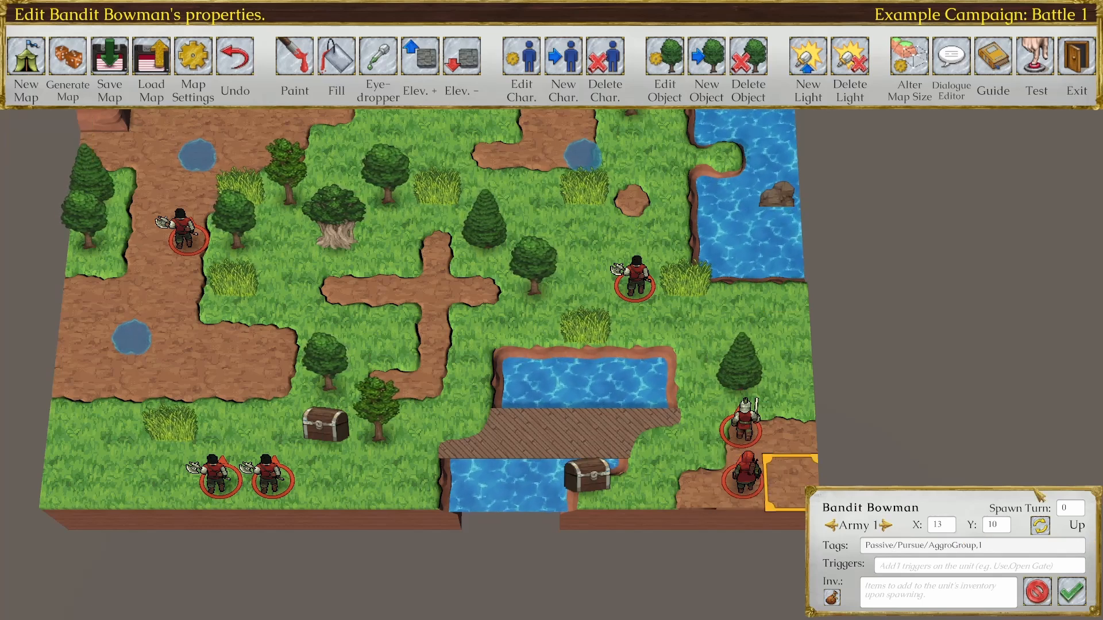
{"action": "left_click", "coordinate": [1076, 591]}
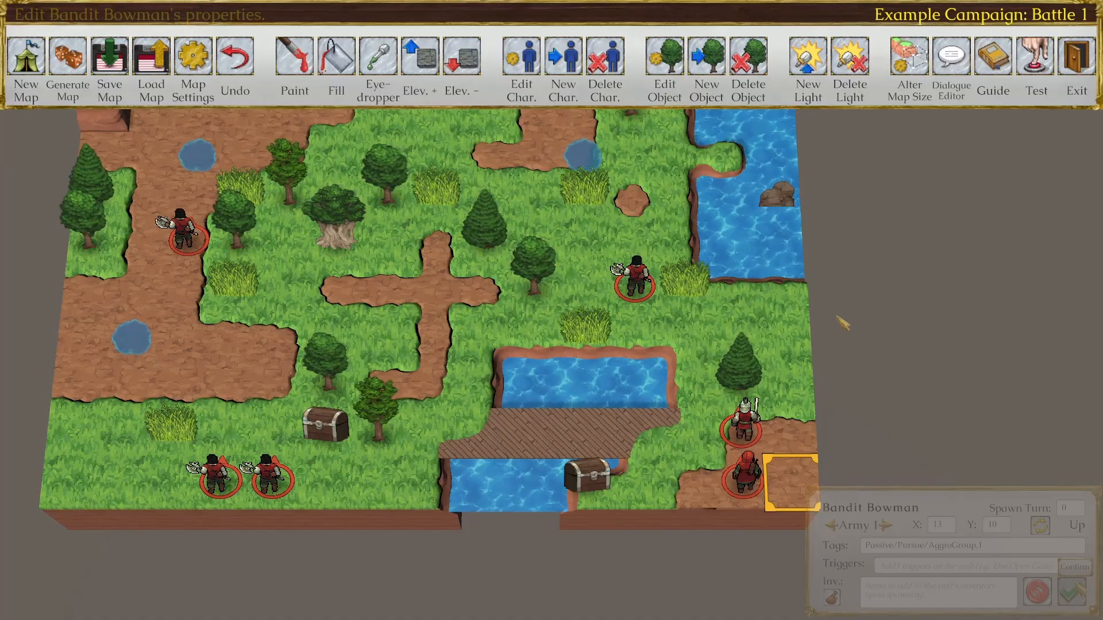
{"action": "left_click", "coordinate": [113, 70]}
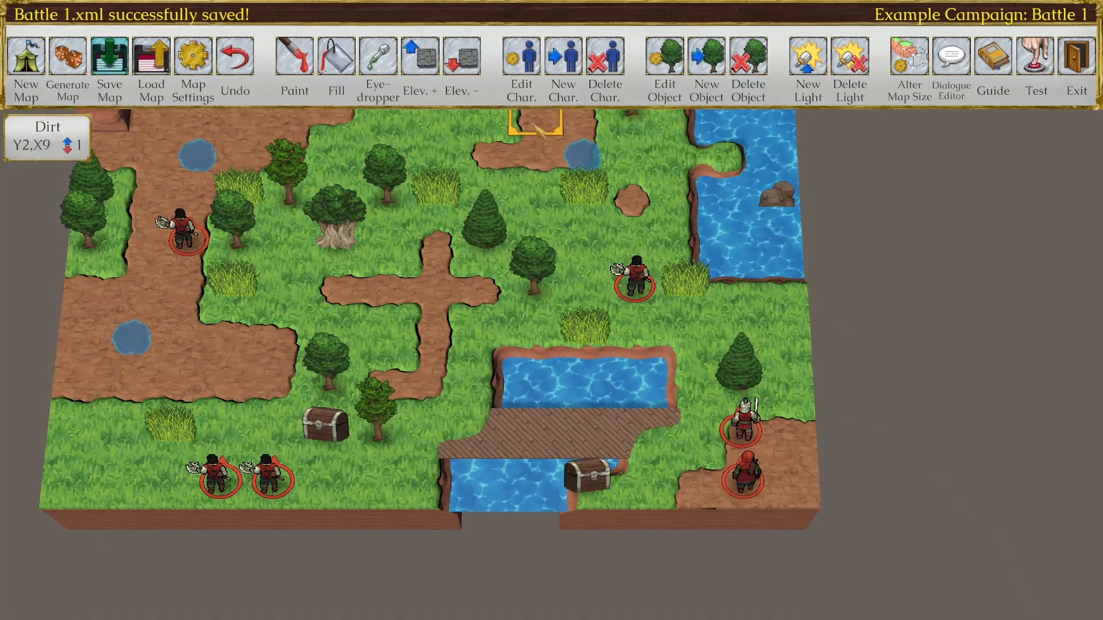
Step: Examine the spawn turn setting in Clarence the Chaotic's properties and close them
{"action": "left_click", "coordinate": [521, 58]}
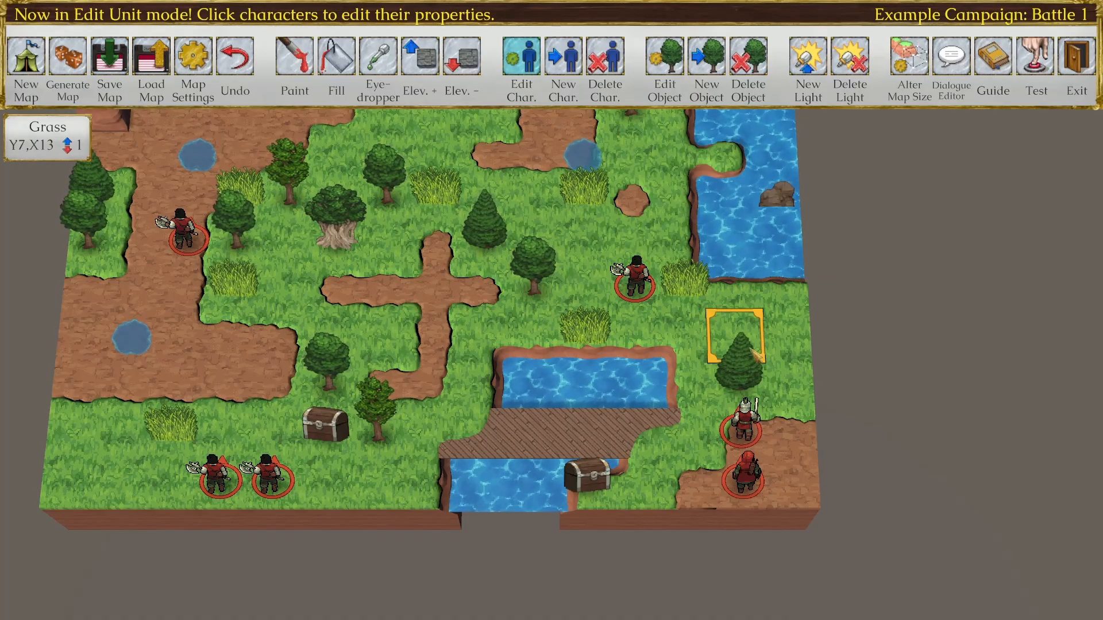
{"action": "left_click", "coordinate": [742, 430]}
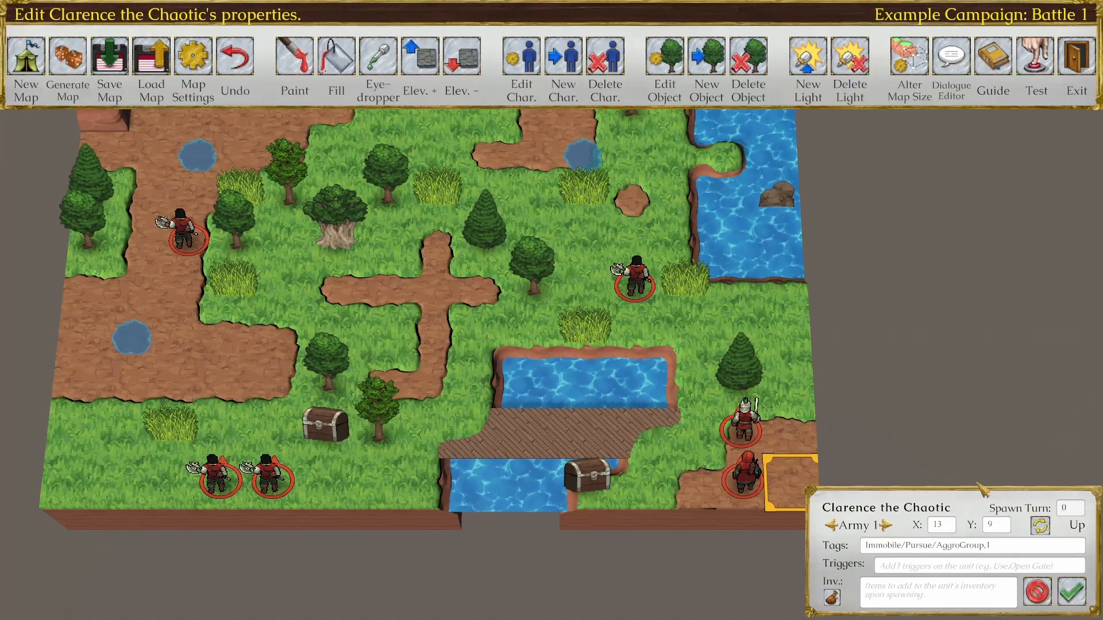
{"action": "left_click", "coordinate": [1061, 510]}
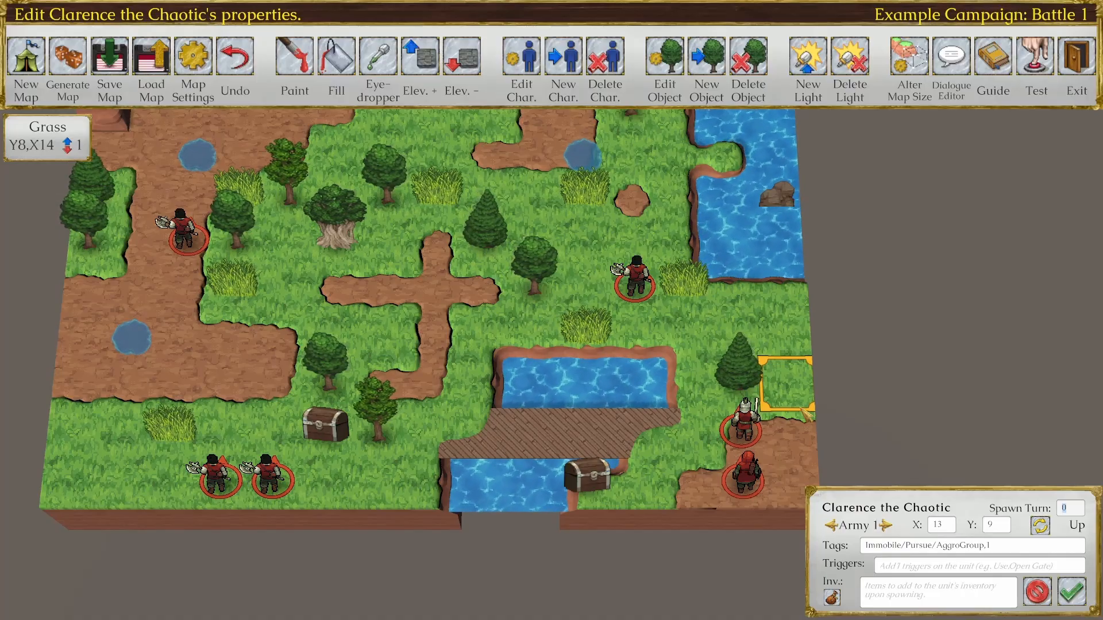
{"action": "left_click", "coordinate": [1071, 591]}
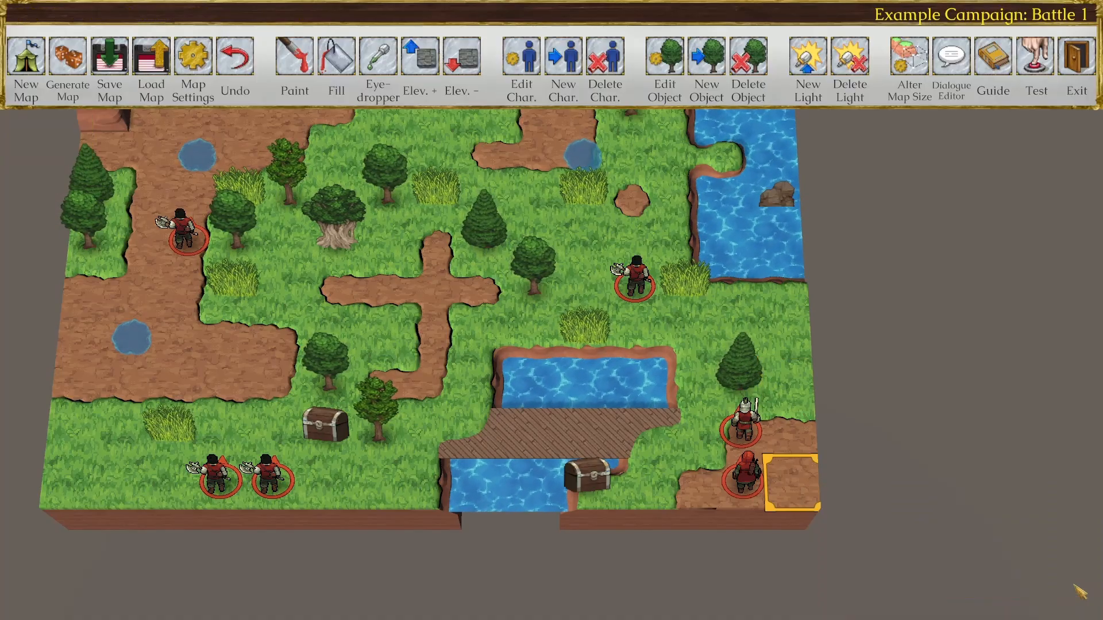
Step: Remove Army 3 from the army list in the map settings
{"action": "left_click", "coordinate": [198, 72]}
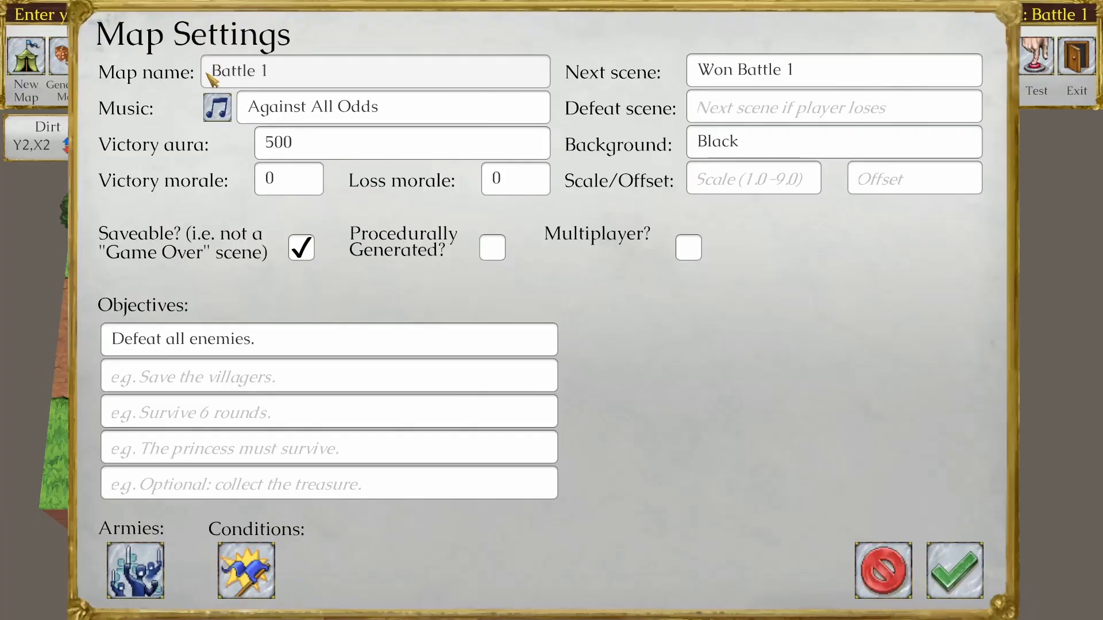
{"action": "left_click", "coordinate": [137, 566]}
{"action": "mouse_move", "coordinate": [459, 530]}
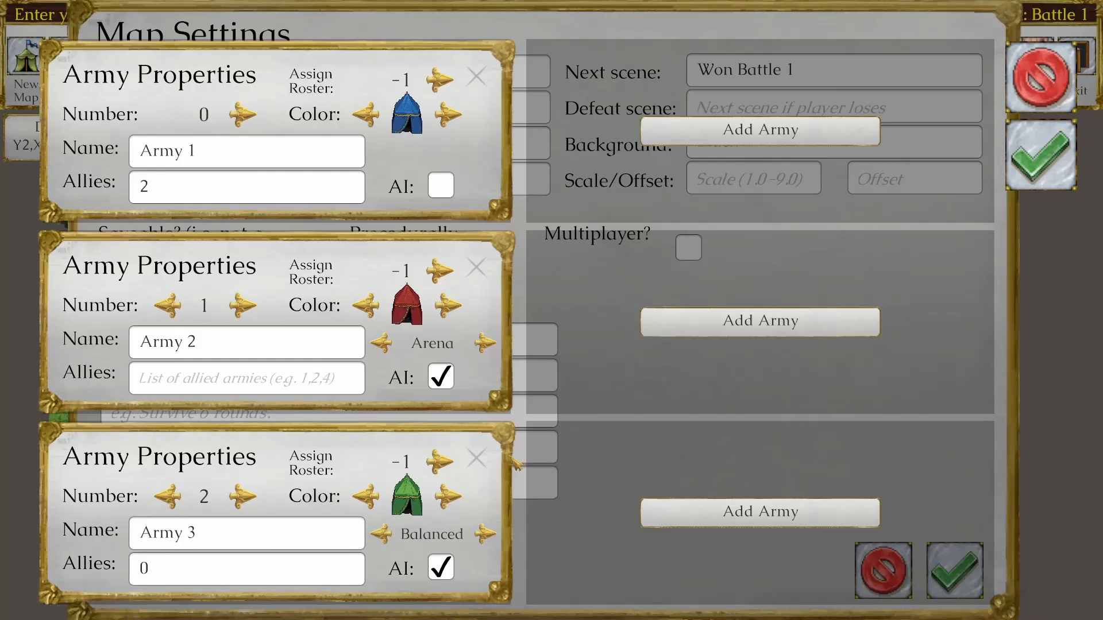
{"action": "left_click", "coordinate": [478, 459]}
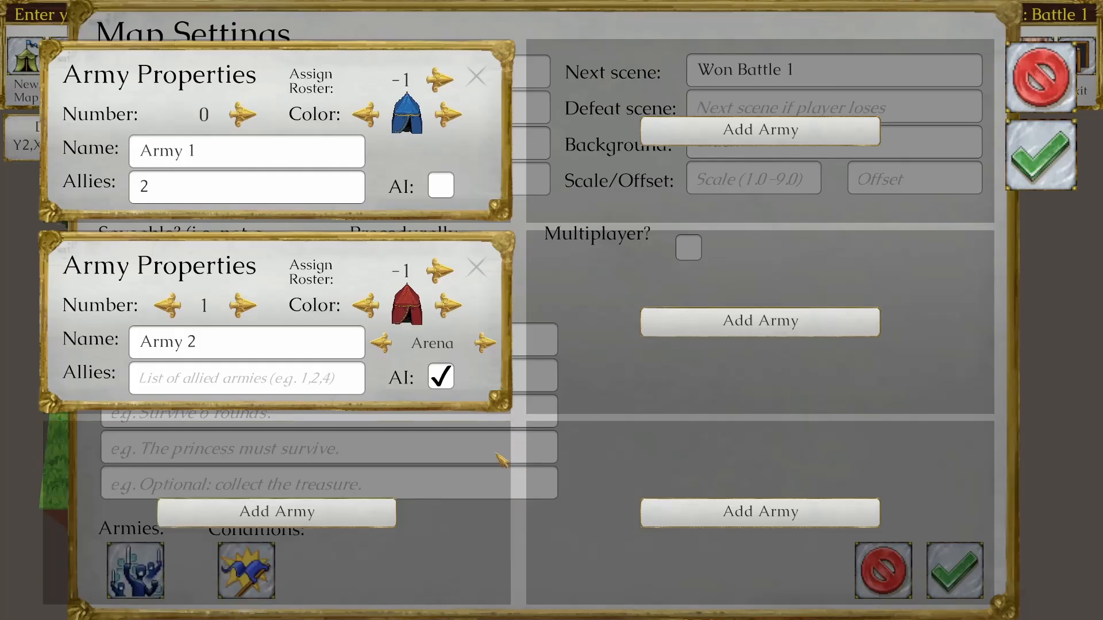
Step: Clear Army 1's allies list, then accept the army properties and the map settings
{"action": "left_click", "coordinate": [260, 195]}
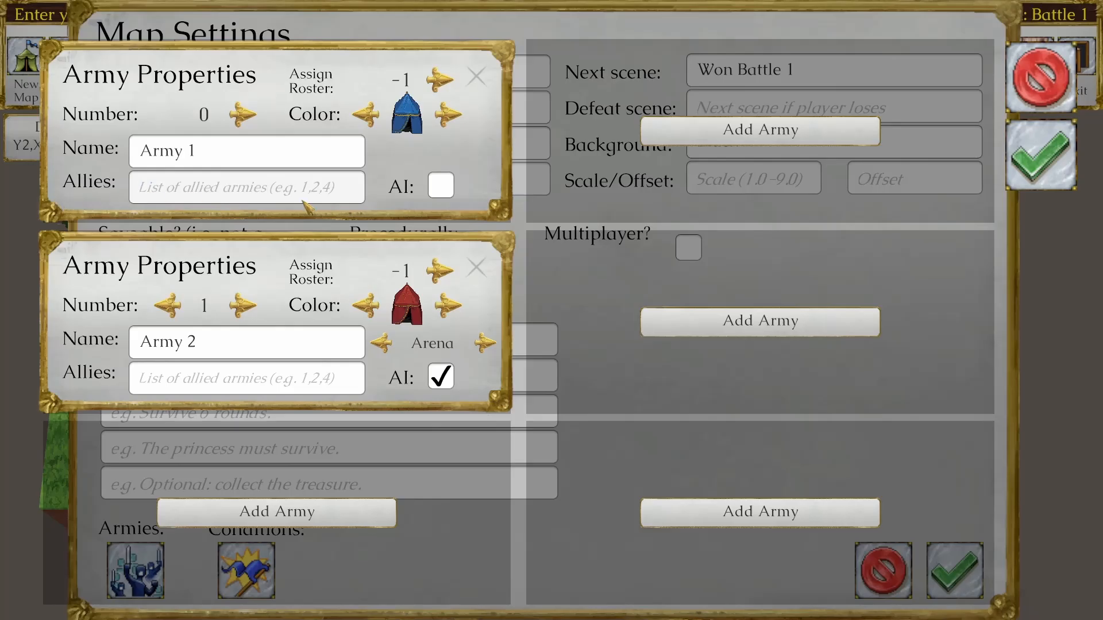
{"action": "left_click", "coordinate": [1055, 171]}
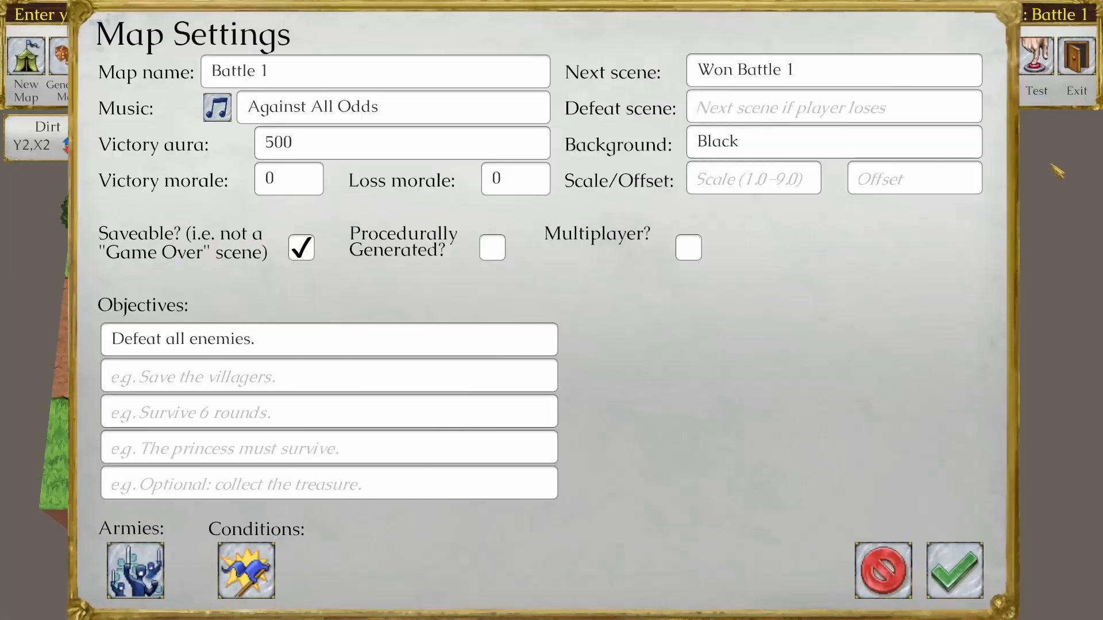
{"action": "left_click", "coordinate": [954, 568]}
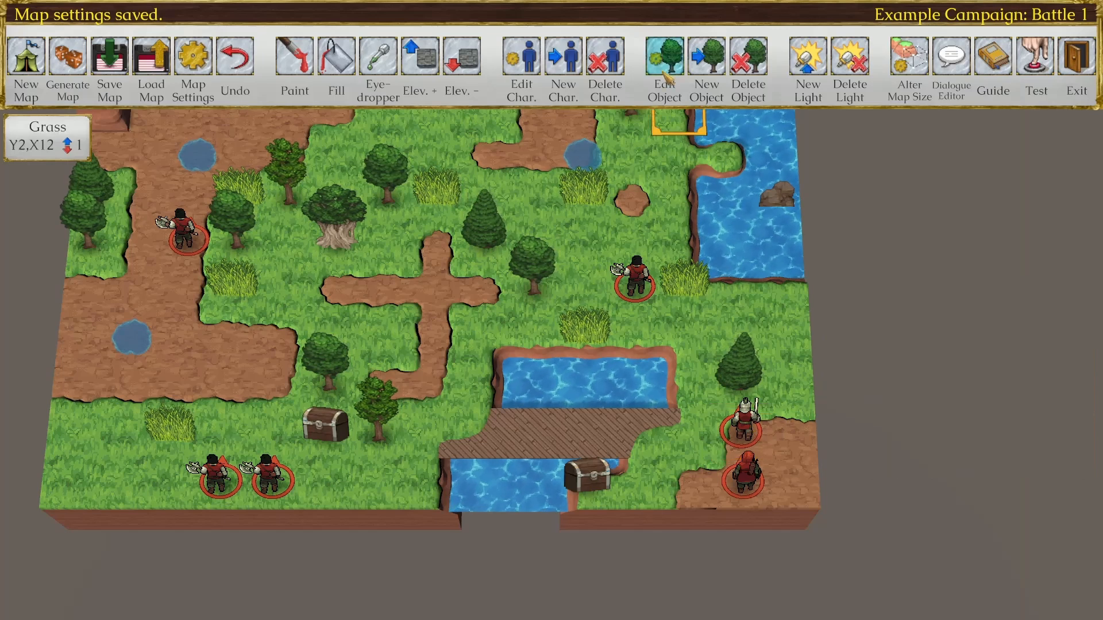
Step: Set Clarence the Chaotic's spawn turn to 6 and accept the properties
{"action": "left_click", "coordinate": [521, 57]}
{"action": "left_click", "coordinate": [747, 431]}
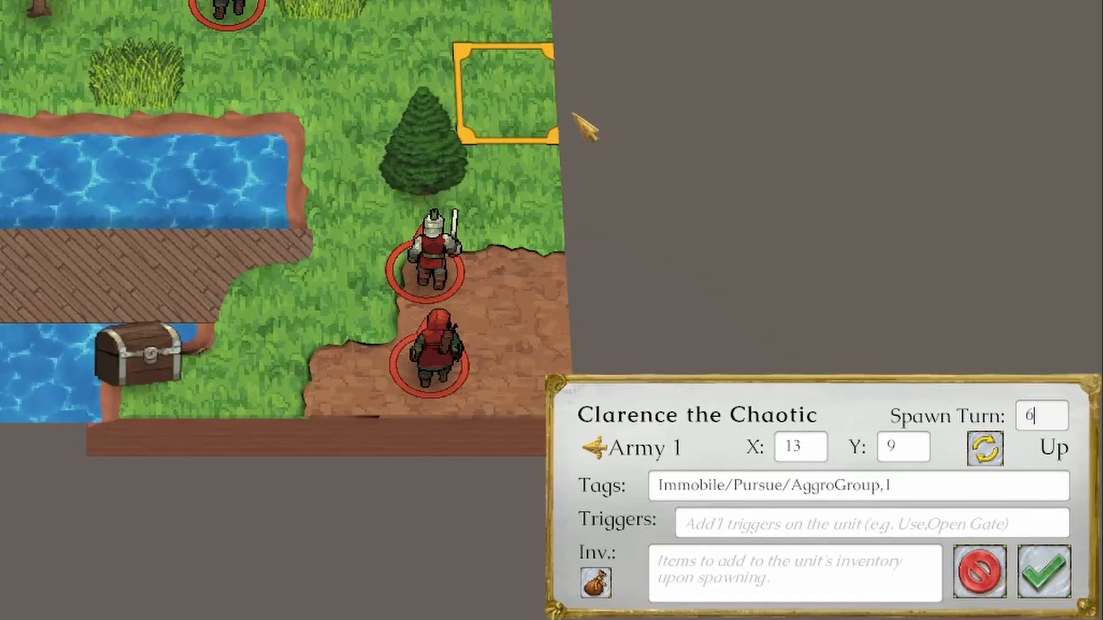
{"action": "left_click", "coordinate": [1044, 571]}
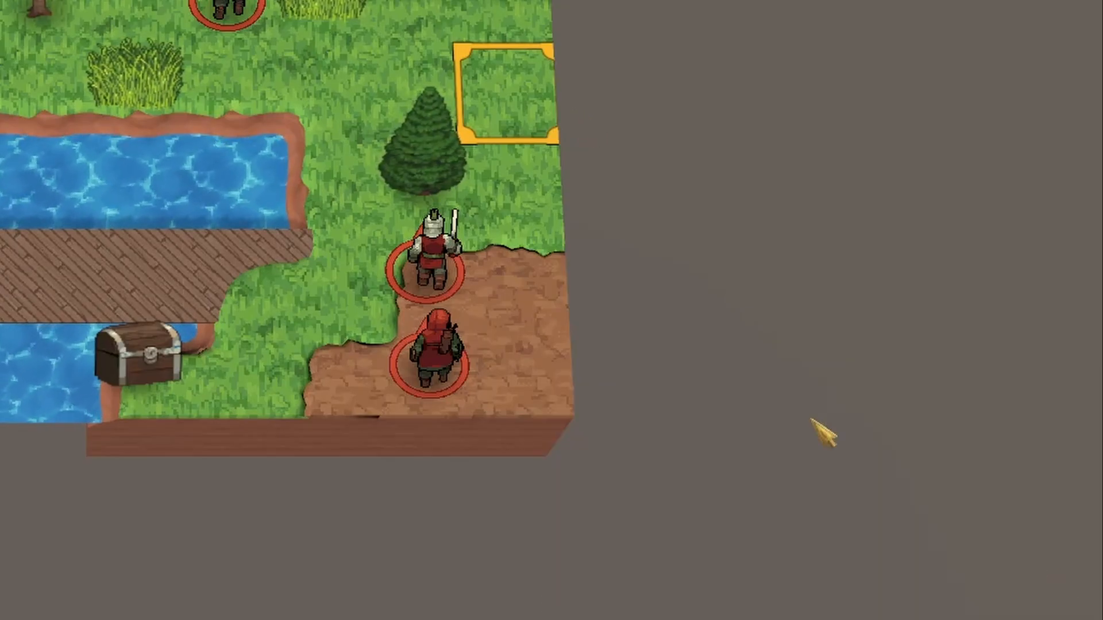
Step: Set the Bandit Bowman's spawn turn to 6, accept the properties and save the map
{"action": "left_click", "coordinate": [460, 373]}
{"action": "left_click", "coordinate": [1039, 415]}
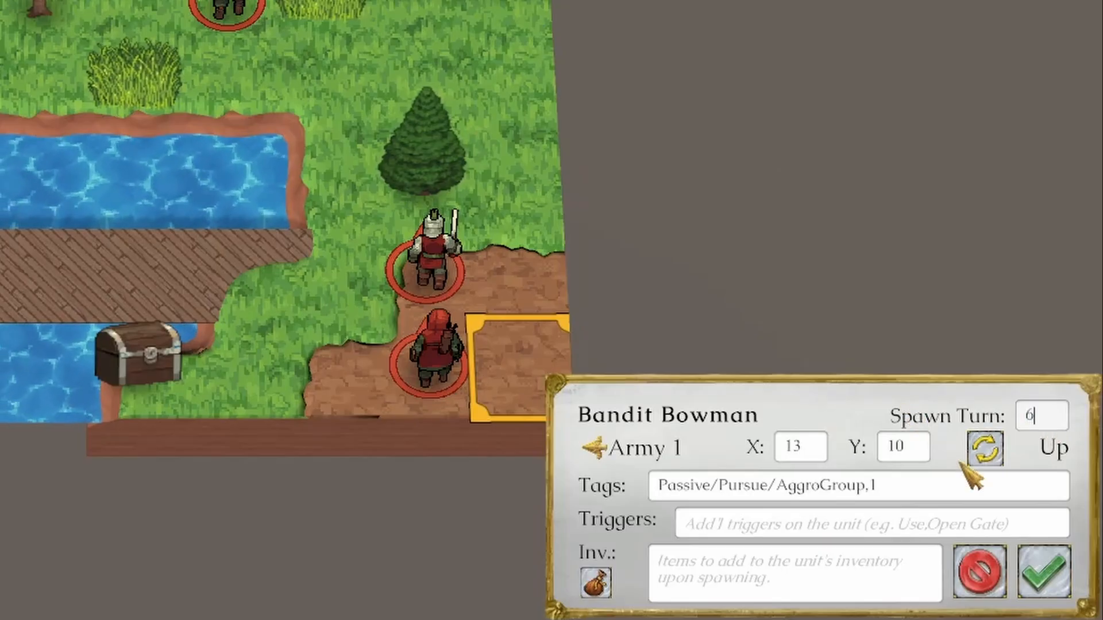
{"action": "left_click", "coordinate": [1066, 589]}
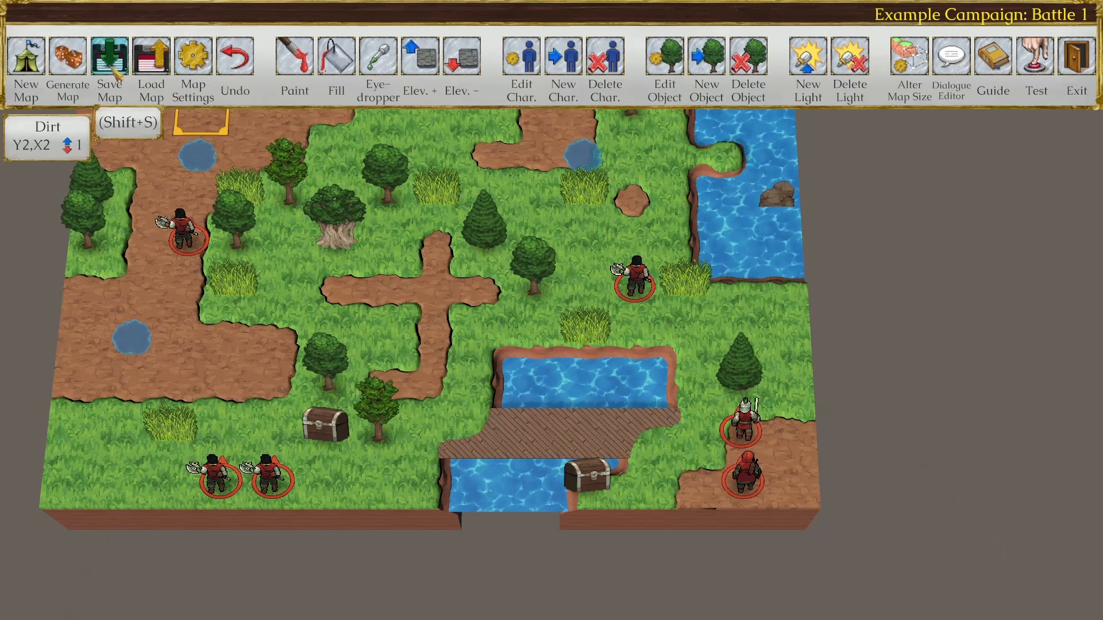
{"action": "left_click", "coordinate": [111, 65]}
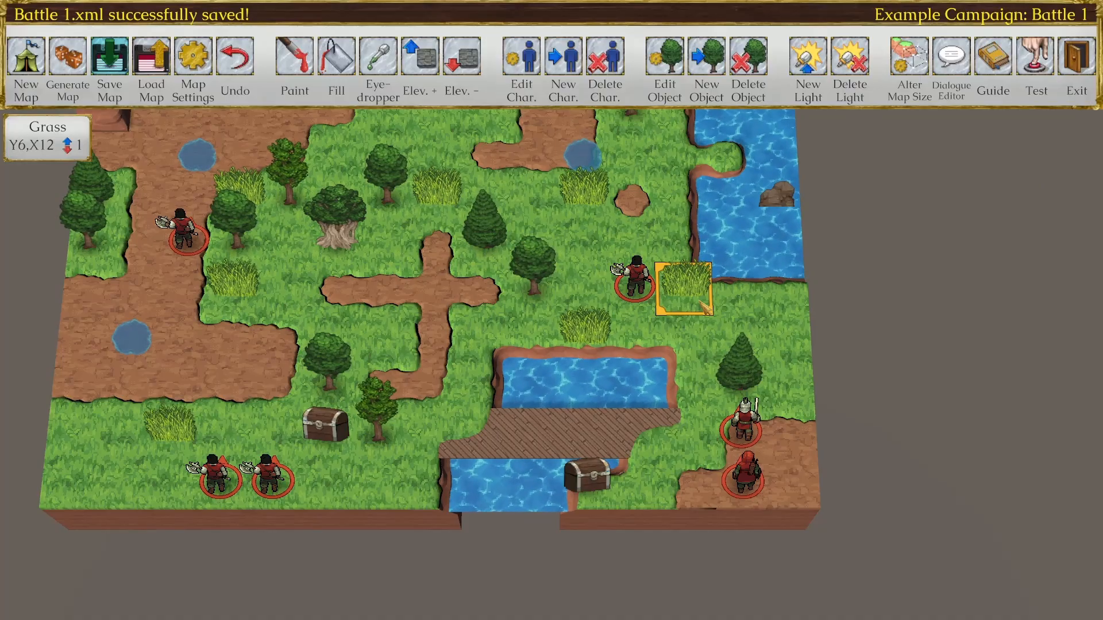
Step: Start a test of the Battle 1 map, begin Army 1's turn and dismiss Liss Zarid's dialogue
{"action": "left_click", "coordinate": [1036, 63]}
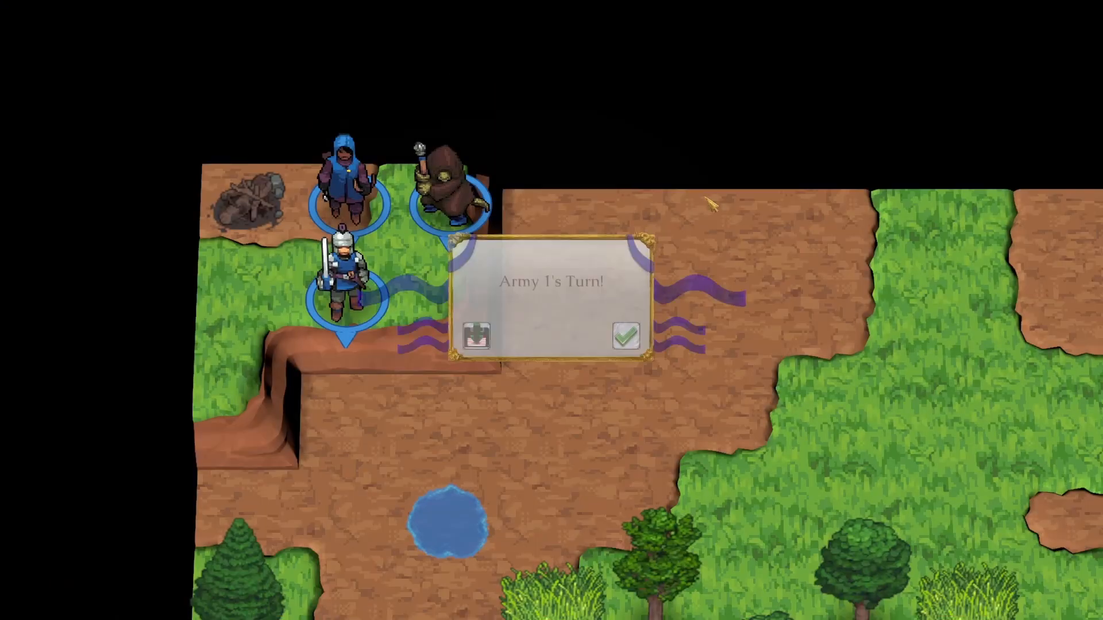
{"action": "left_click", "coordinate": [740, 378]}
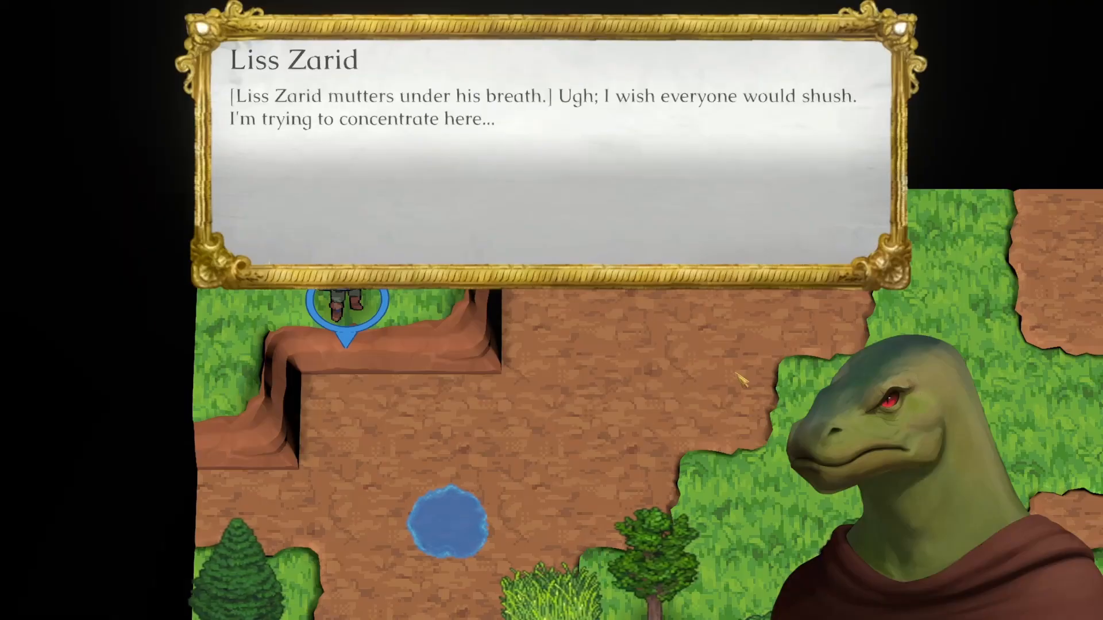
{"action": "left_click", "coordinate": [739, 378]}
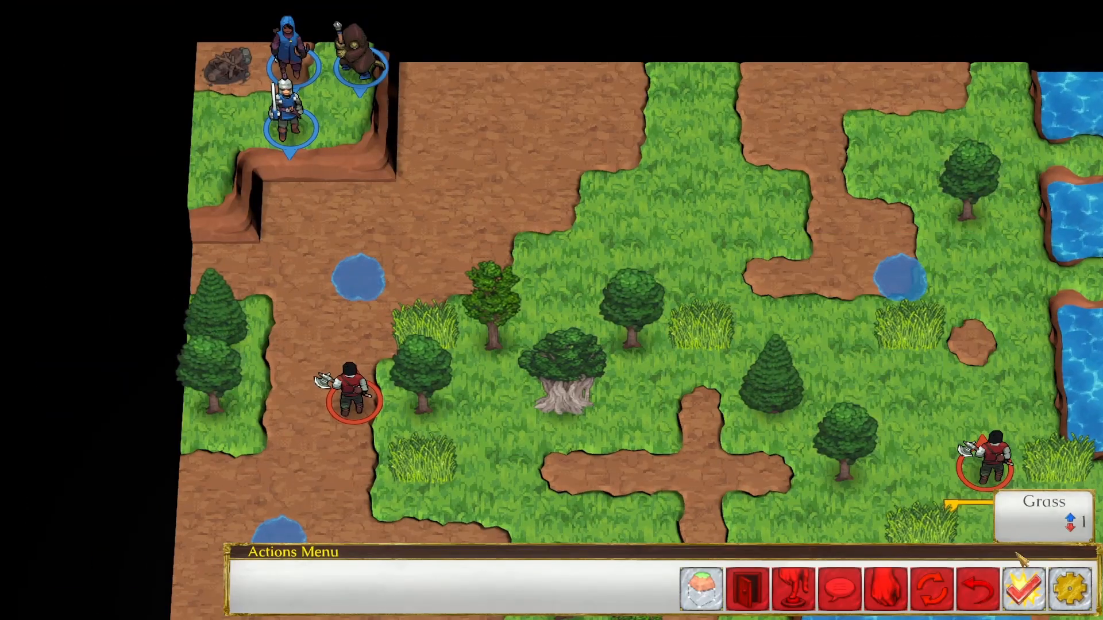
Step: End Army 1's turn without moving anyone, start its following turn and check the turn number in the battle menu
{"action": "left_click", "coordinate": [1024, 583]}
{"action": "left_click", "coordinate": [655, 359]}
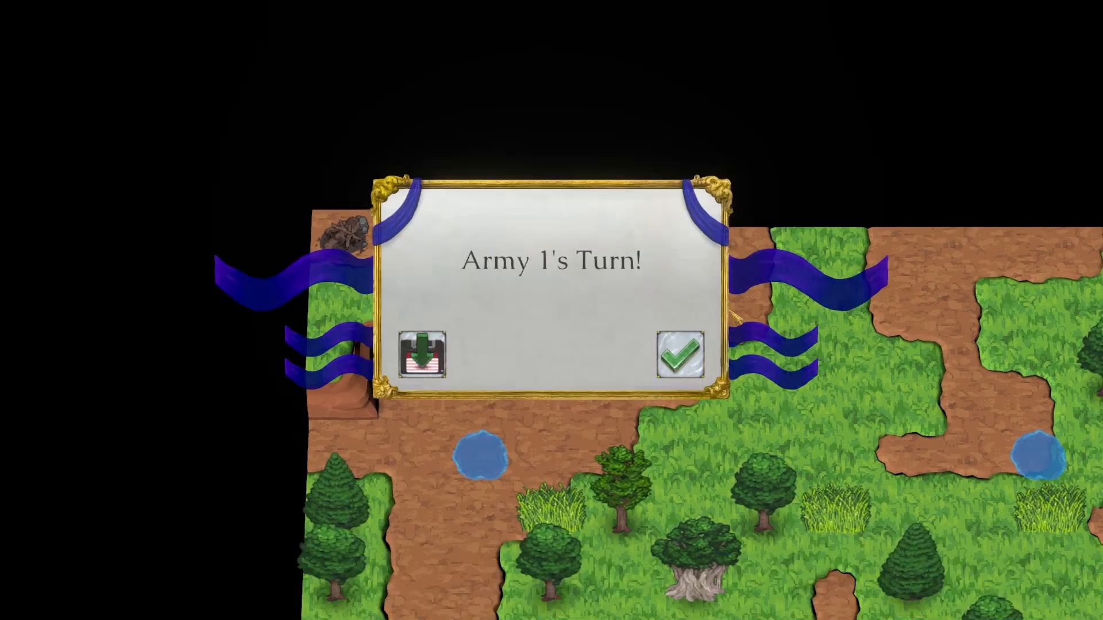
{"action": "left_click", "coordinate": [726, 364]}
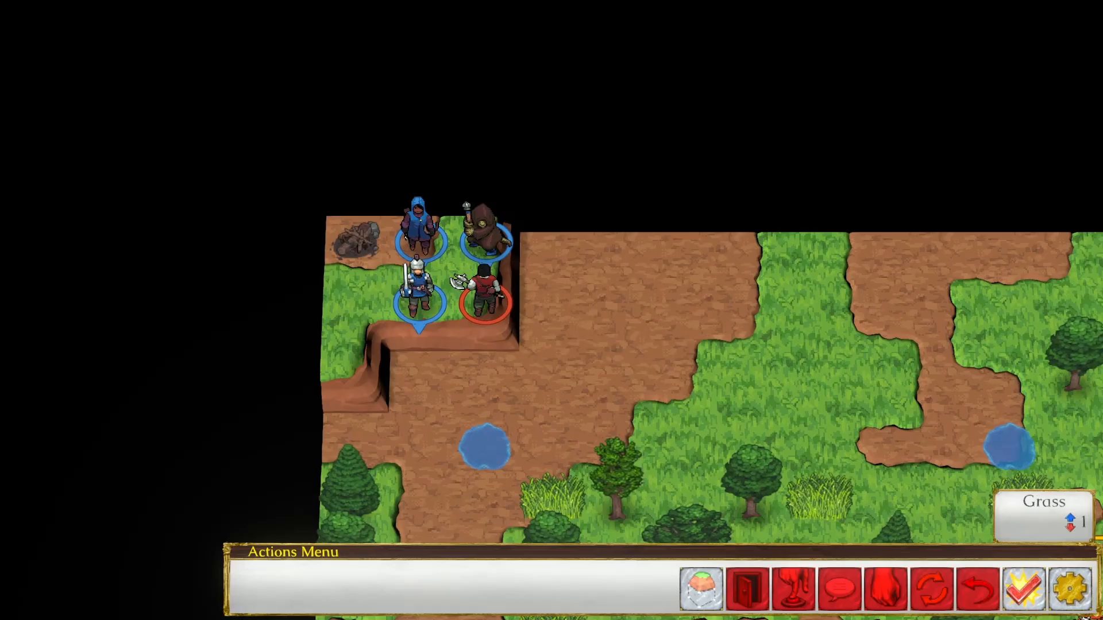
{"action": "left_click", "coordinate": [1069, 589]}
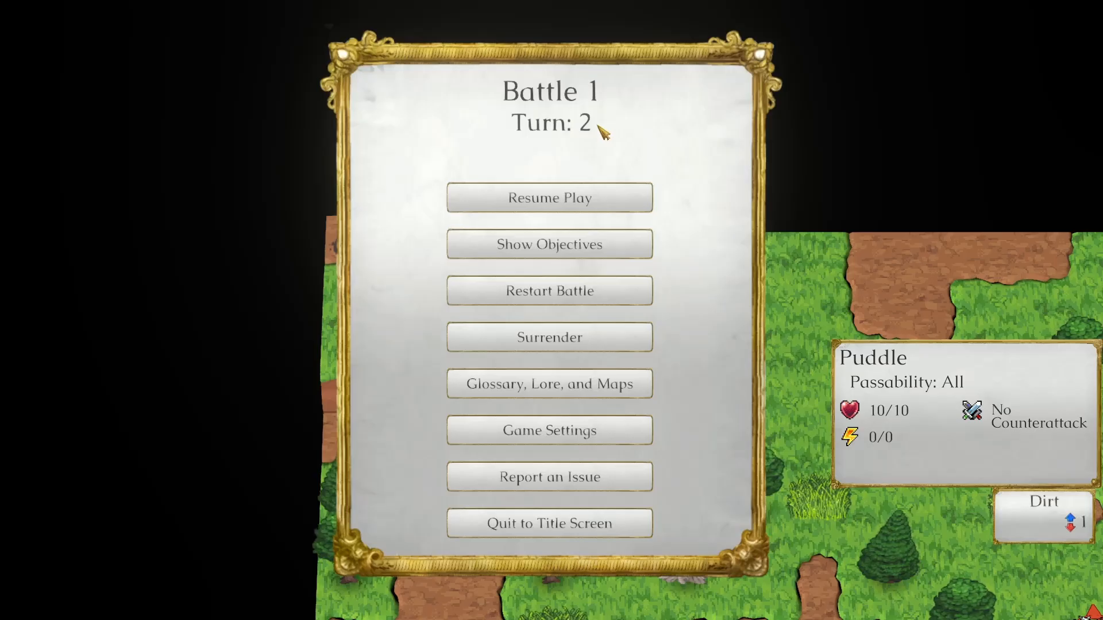
{"action": "left_click", "coordinate": [607, 203]}
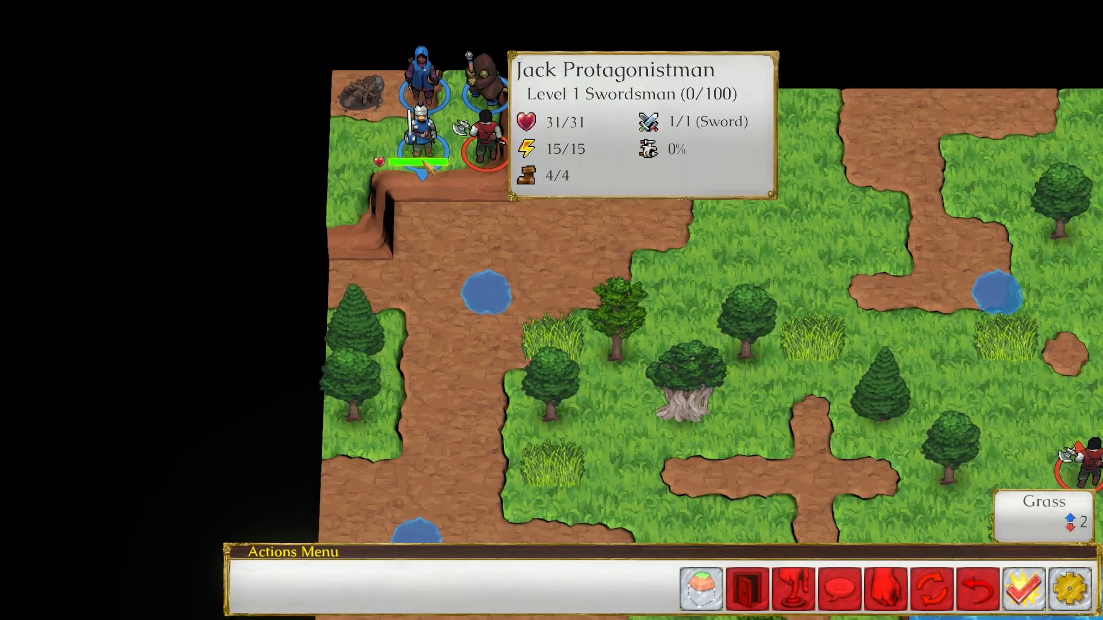
Step: Move Jack Protagonistman off the ledge to the dirt tile beside the evergreen trees
{"action": "left_click", "coordinate": [421, 138]}
{"action": "left_click", "coordinate": [444, 339]}
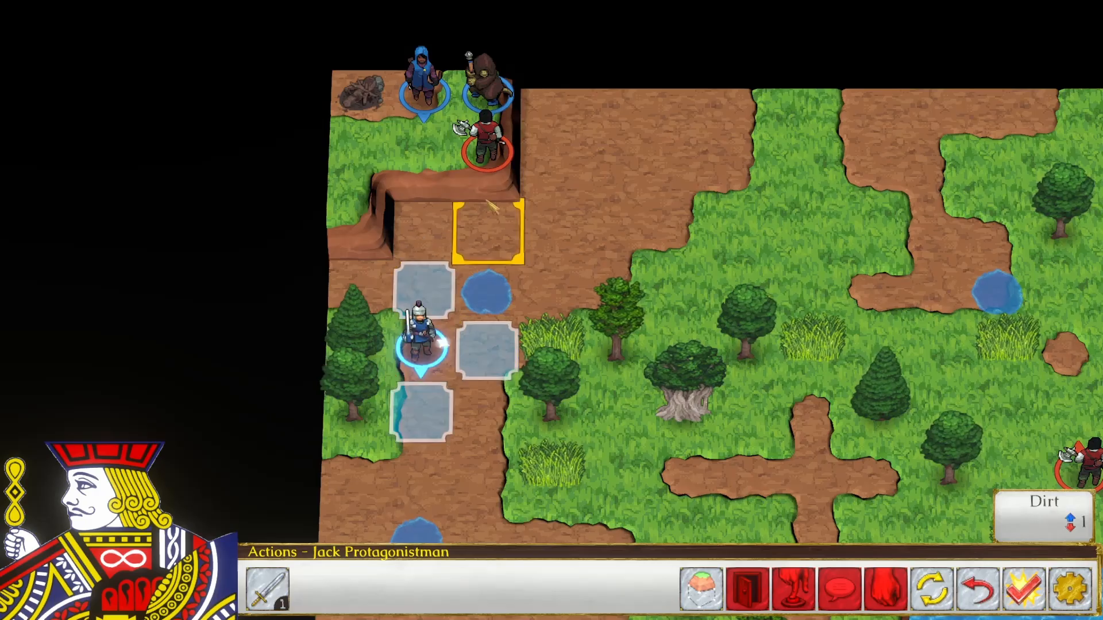
{"action": "left_click", "coordinate": [508, 102]}
Step: Move Rosemary Flowerthicket to the grass below the rubble, shoot the bandit with the Bow and move her down to the dirt below the ledge
{"action": "left_click", "coordinate": [423, 86]}
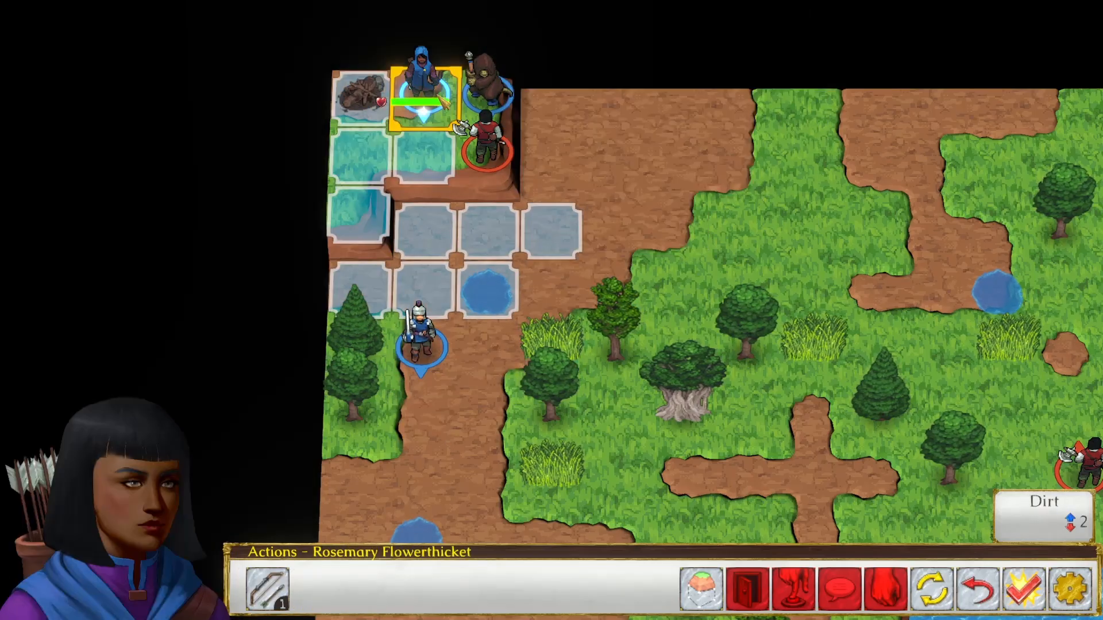
{"action": "left_click", "coordinate": [363, 156]}
{"action": "left_click", "coordinate": [286, 595]}
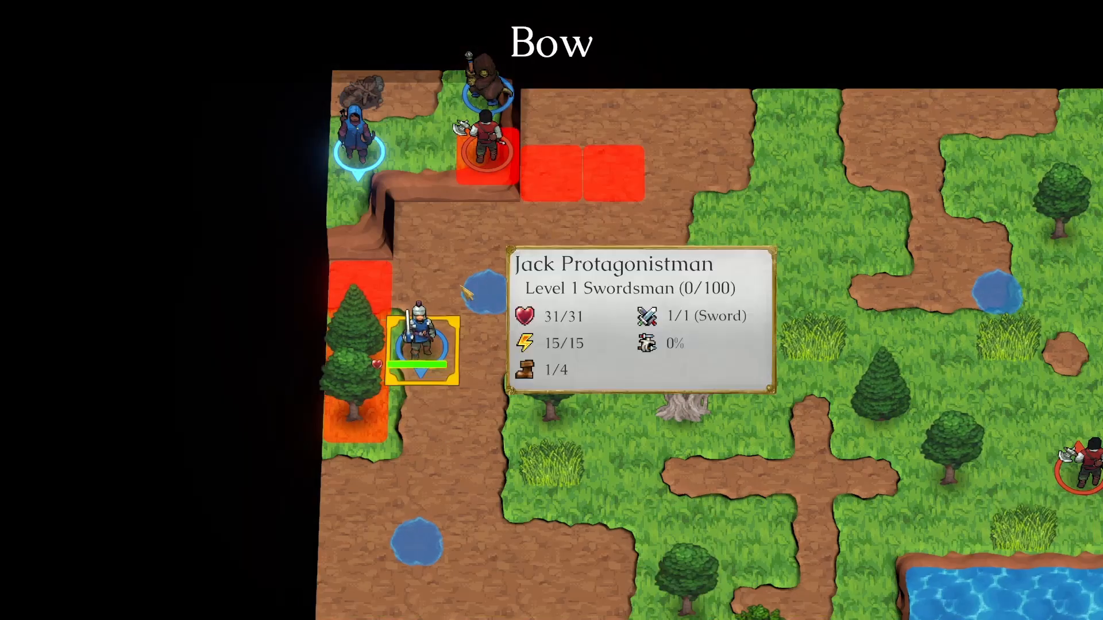
{"action": "left_click", "coordinate": [487, 143]}
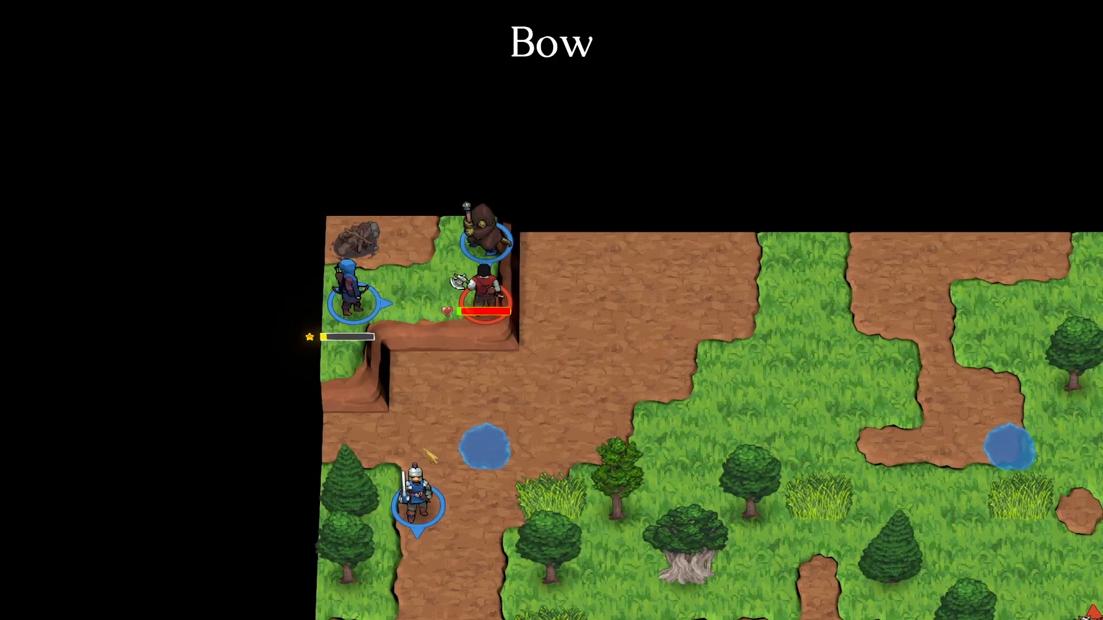
{"action": "left_click", "coordinate": [419, 379]}
Step: Move Liss Zarid to the dirt tile below the bandit, strike the bandit with the Mace and end the turn
{"action": "left_click", "coordinate": [495, 249]}
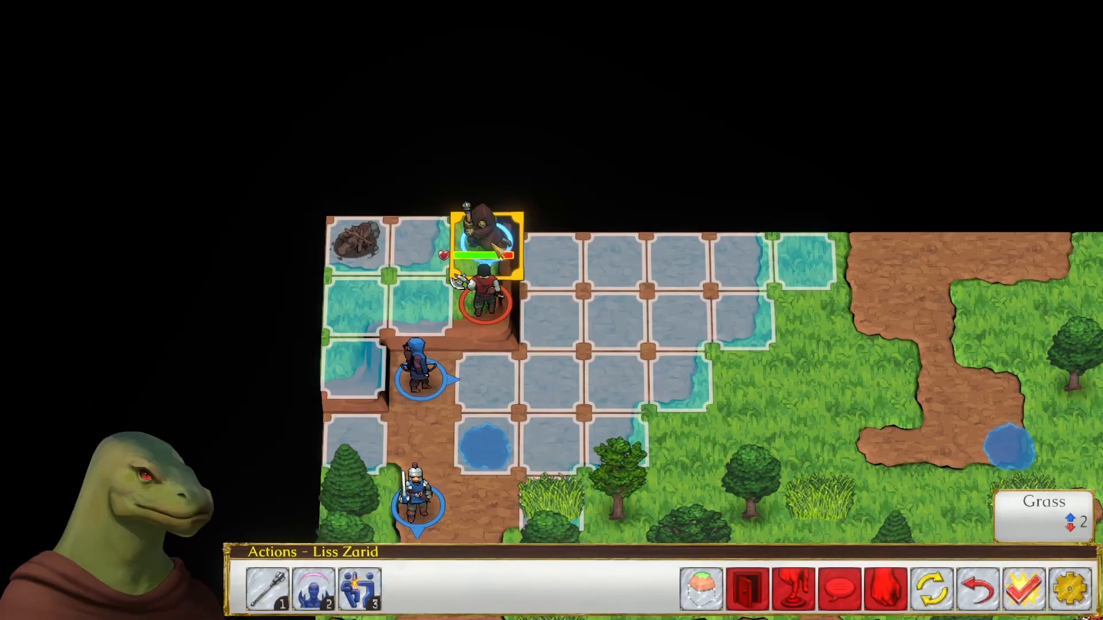
{"action": "left_click", "coordinate": [510, 379]}
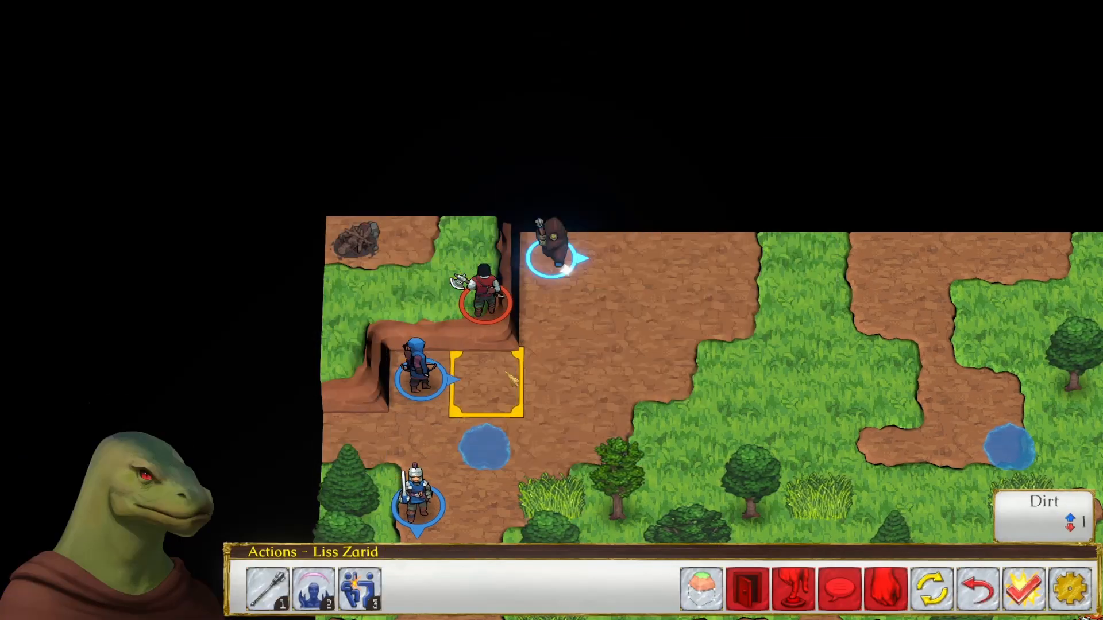
{"action": "left_click", "coordinate": [275, 598]}
{"action": "left_click", "coordinate": [486, 305]}
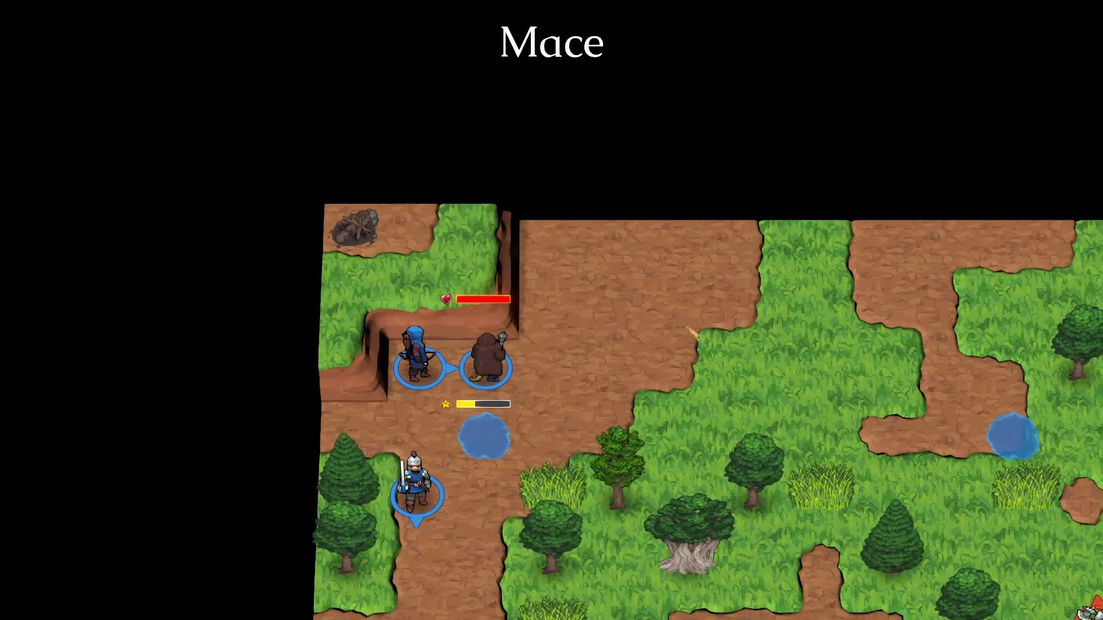
{"action": "left_click", "coordinate": [1024, 587]}
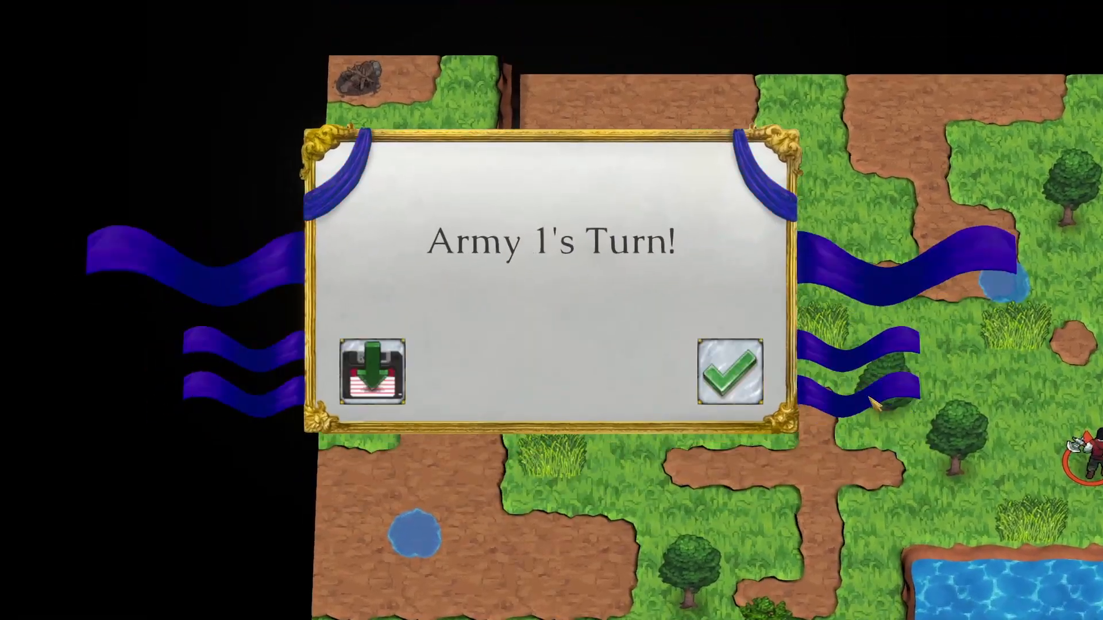
{"action": "left_click", "coordinate": [730, 371]}
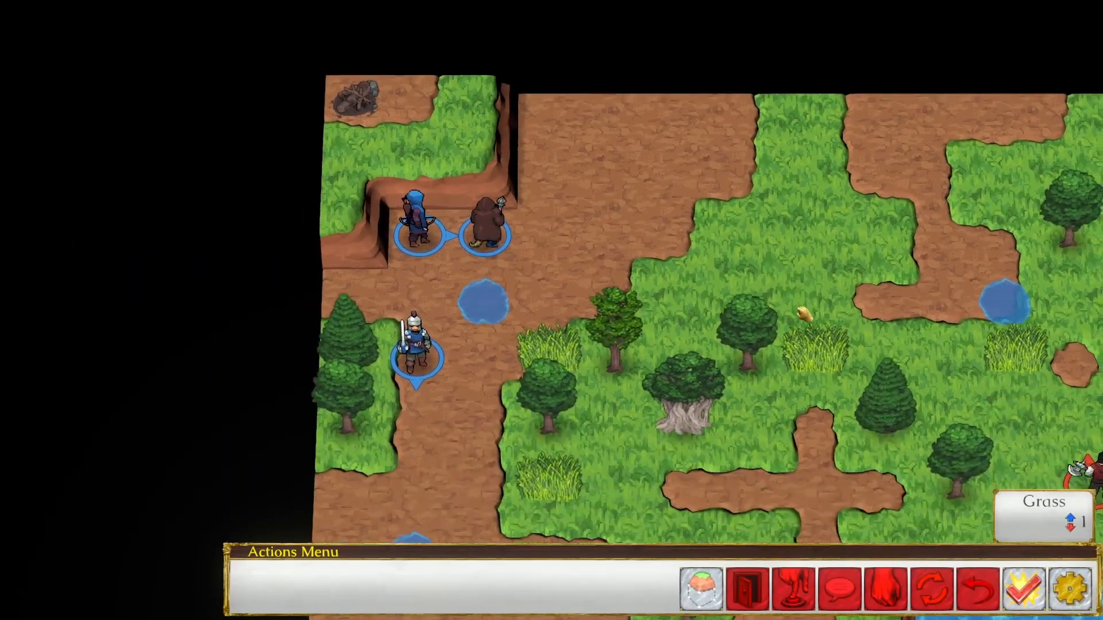
Step: Move Jack Protagonistman three tiles to the dirt beside the tall grass, at the edge of the two lower bandits' attack range
{"action": "left_click_drag", "start_coordinate": [804, 313], "coordinate": [799, 136]}
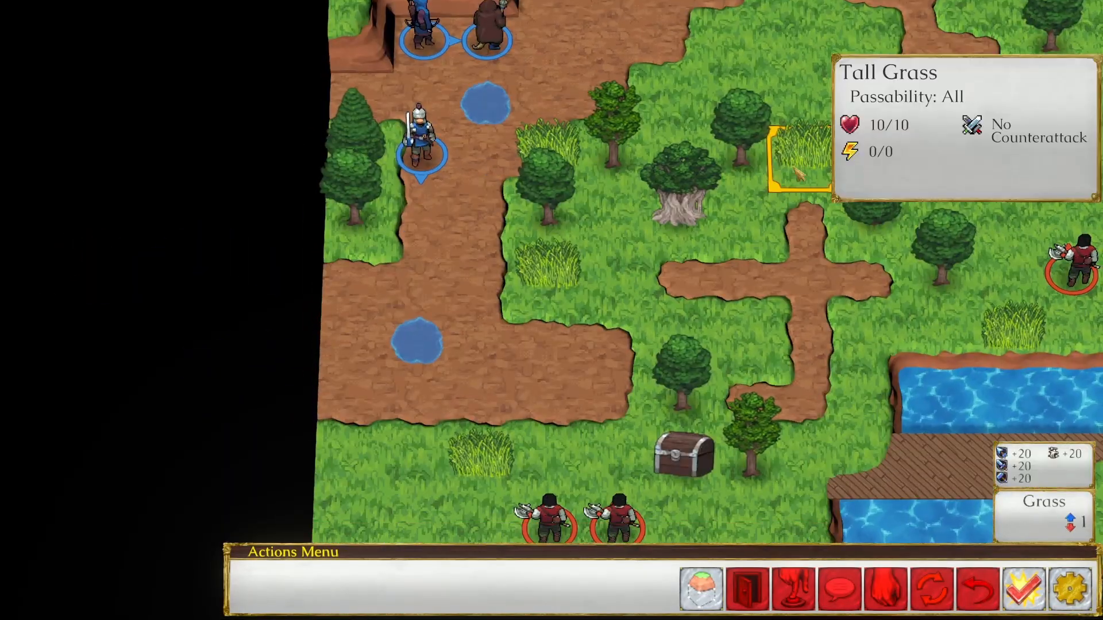
{"action": "mouse_move", "coordinate": [541, 529]}
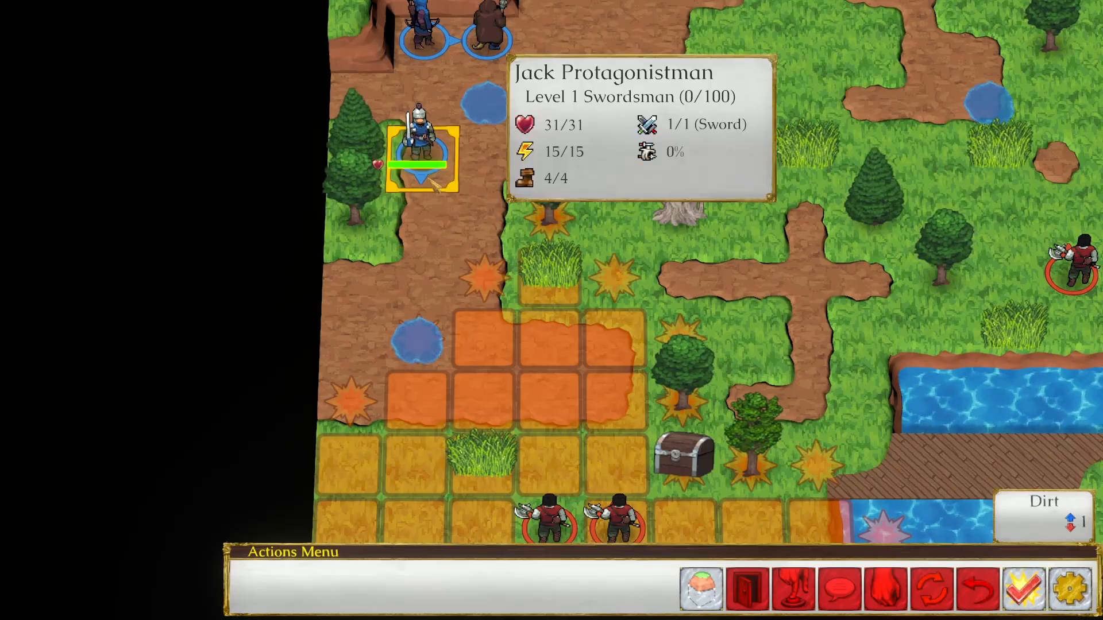
{"action": "left_click", "coordinate": [419, 143]}
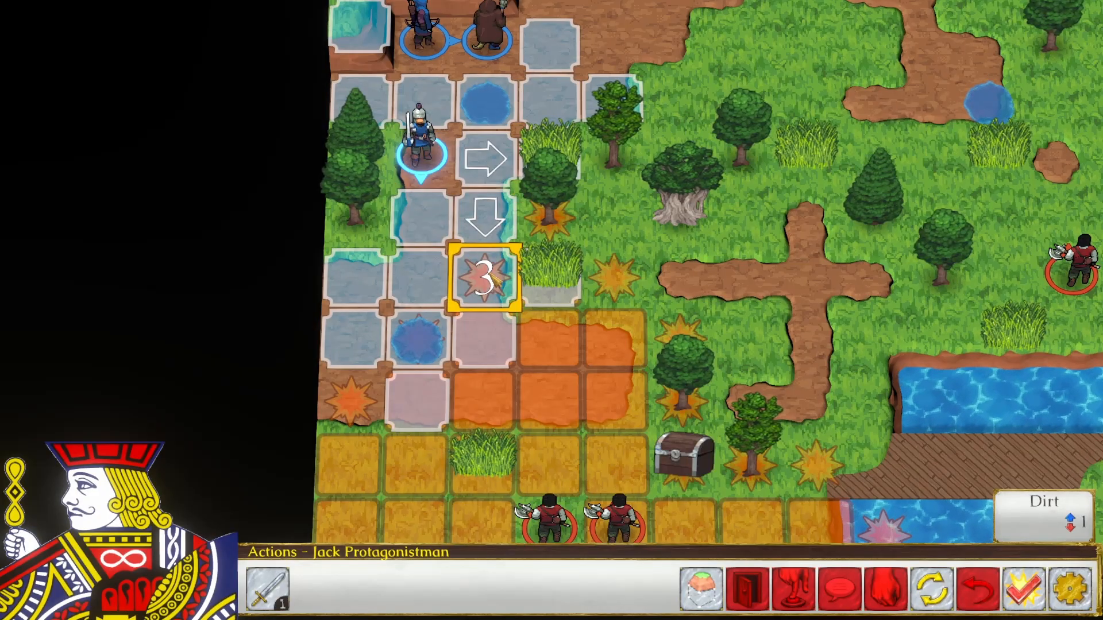
{"action": "mouse_move", "coordinate": [526, 283]}
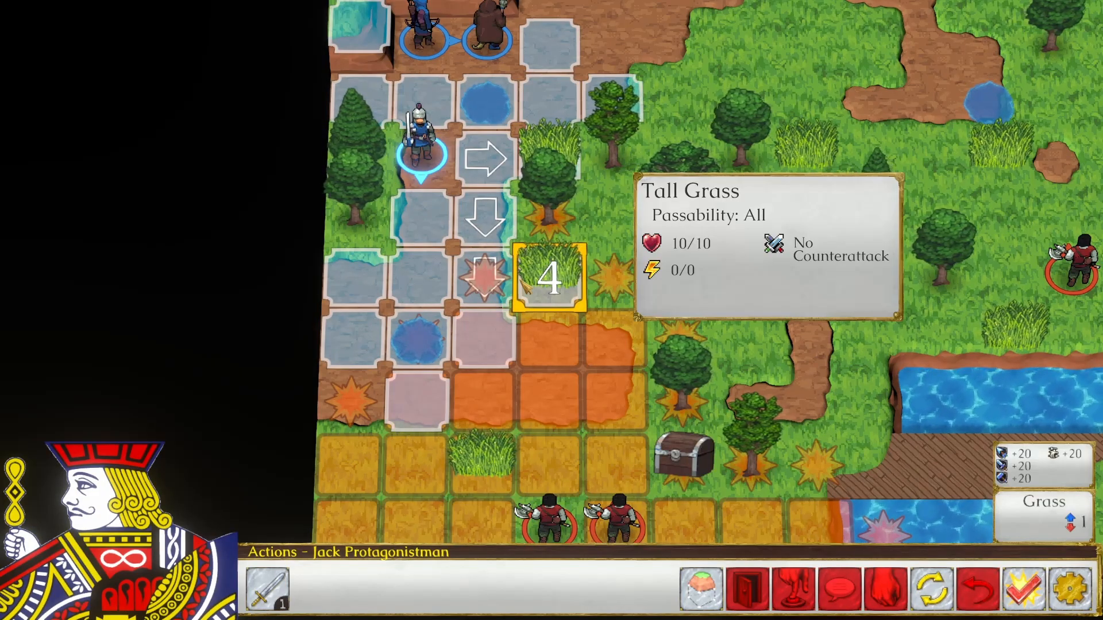
{"action": "left_click", "coordinate": [525, 283]}
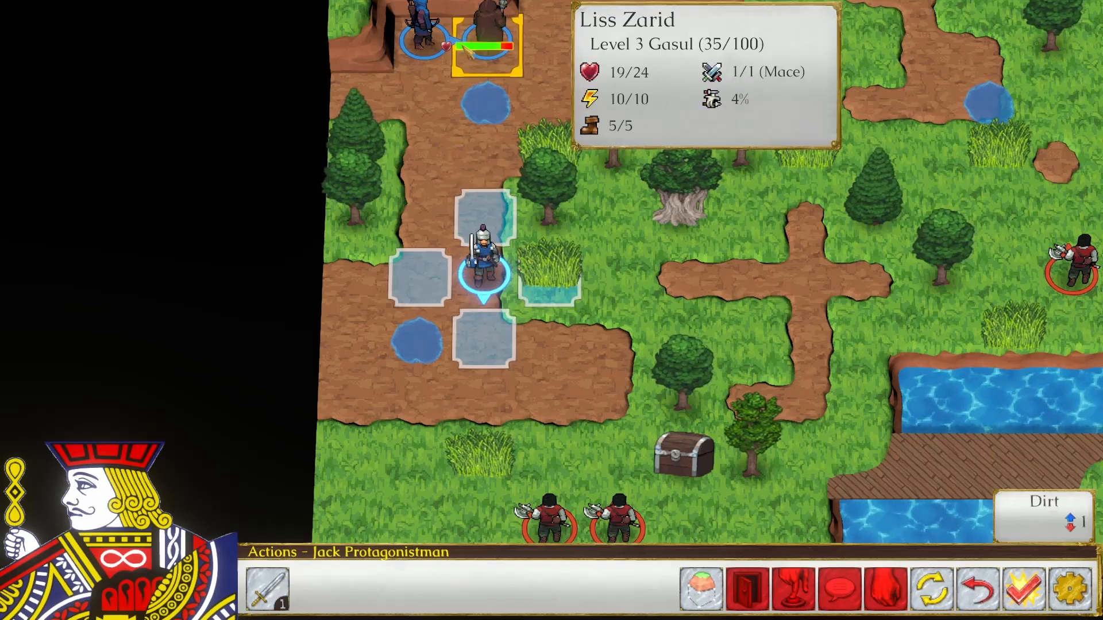
Step: Move Liss Zarid directly behind Jack Protagonistman and cast Mind Shield on Liss Zarid
{"action": "left_click", "coordinate": [481, 36]}
{"action": "left_click", "coordinate": [485, 218]}
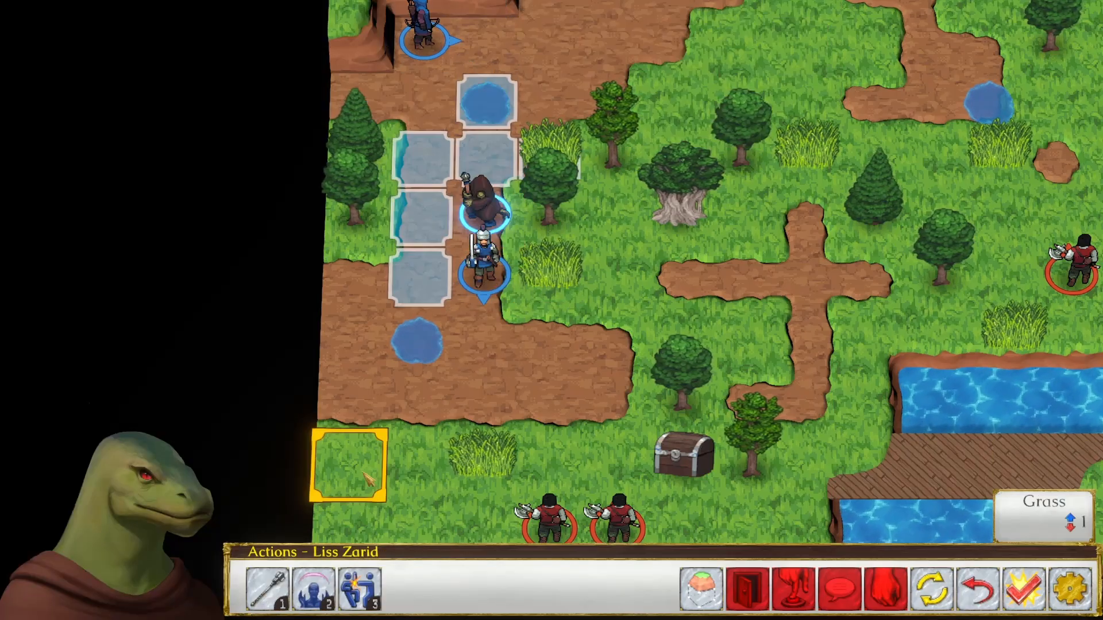
{"action": "left_click", "coordinate": [313, 586]}
{"action": "left_click", "coordinate": [489, 216]}
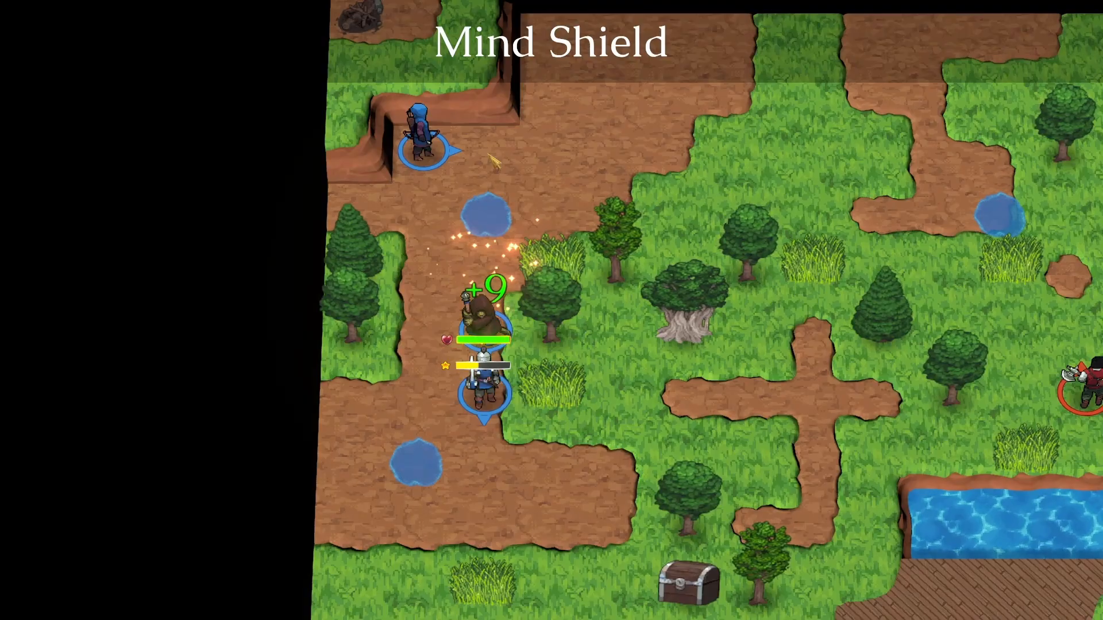
Step: Move Rosemary Flowerthicket to the dirt tile beside Liss Zarid, end the turn and start Army 1's following turn
{"action": "left_click", "coordinate": [428, 149]}
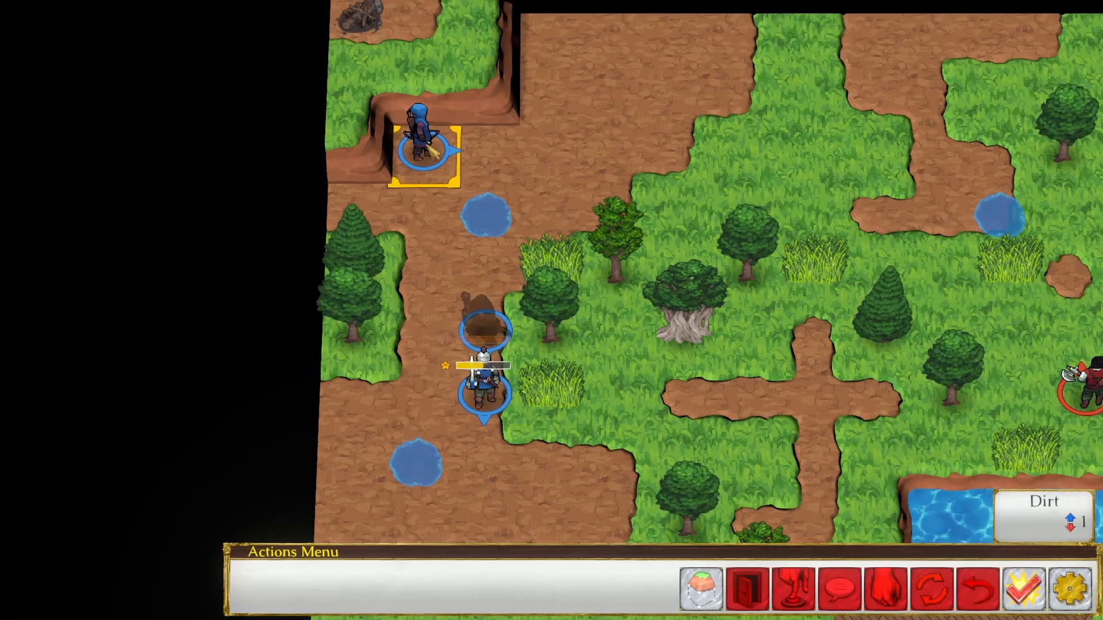
{"action": "left_click", "coordinate": [419, 332]}
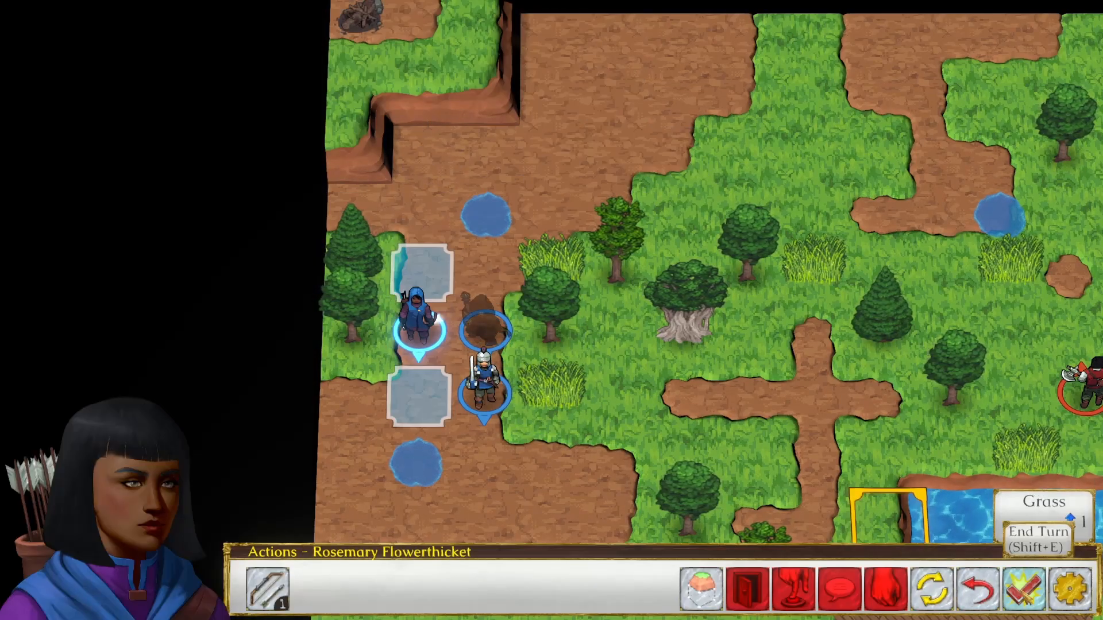
{"action": "left_click", "coordinate": [1023, 589]}
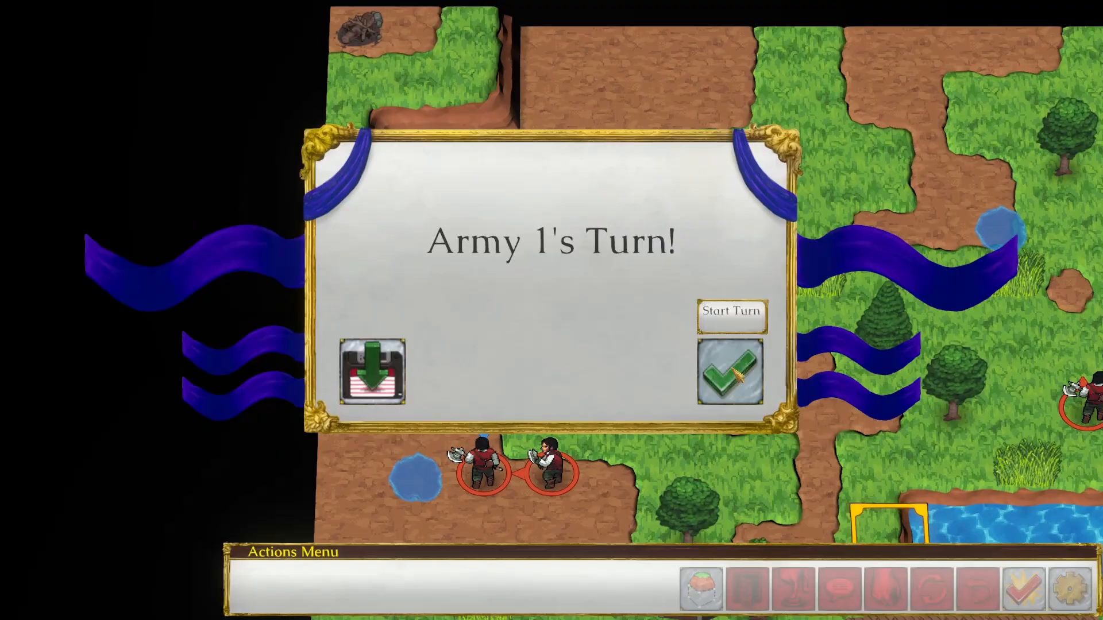
{"action": "left_click", "coordinate": [730, 373]}
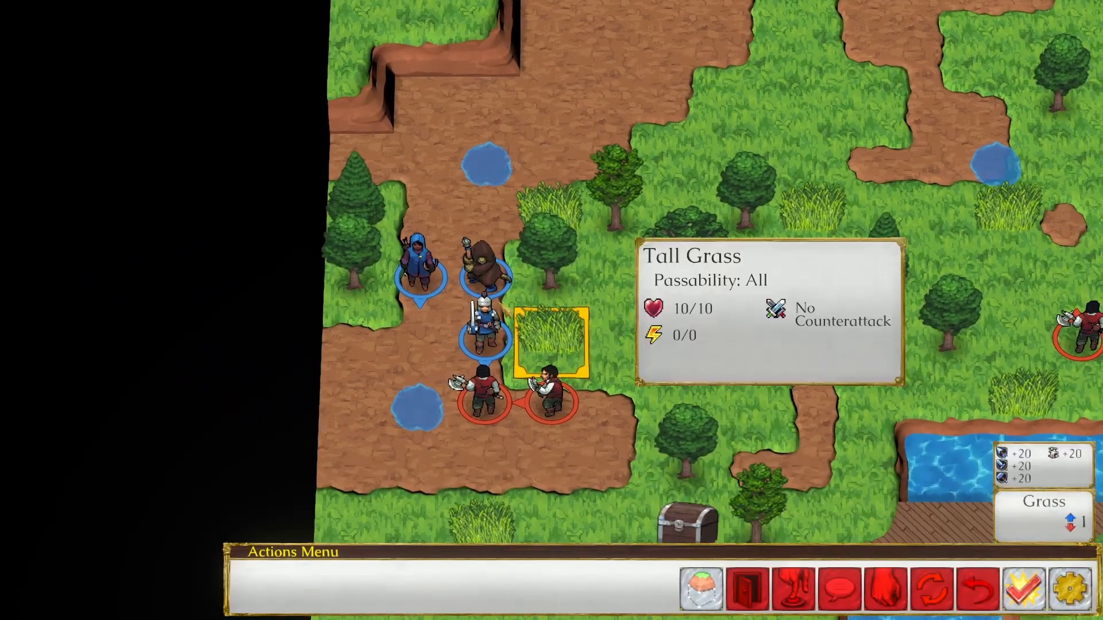
Step: Move Jack Protagonistman to the far side of the bandit below the tall grass and strike that bandit from behind with the Sword
{"action": "left_click", "coordinate": [484, 339]}
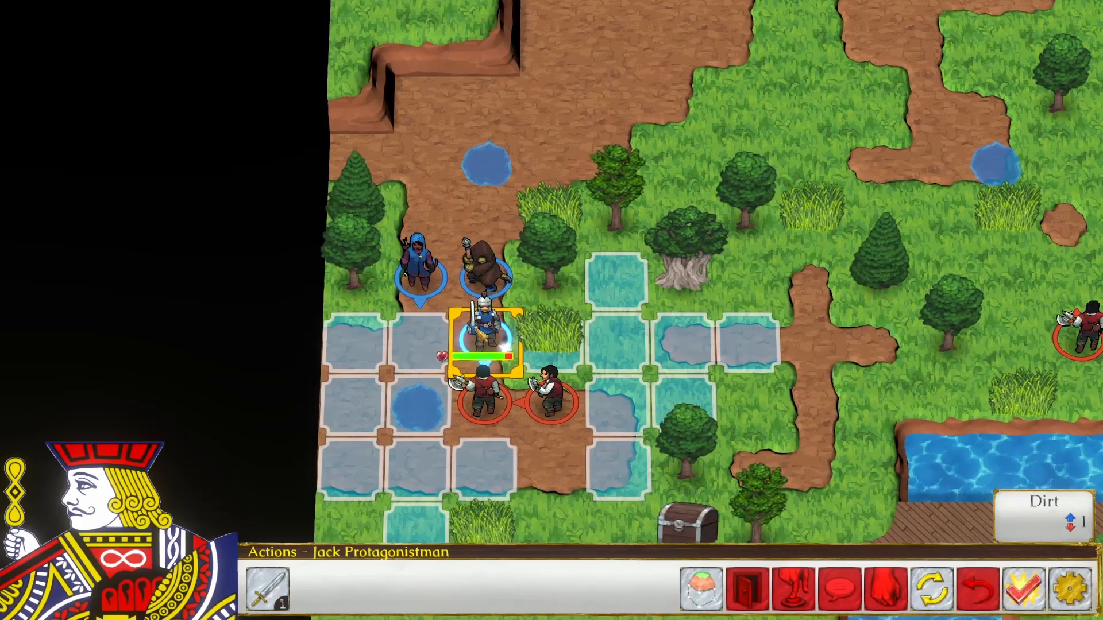
{"action": "left_click", "coordinate": [602, 390]}
{"action": "left_click", "coordinate": [261, 586]}
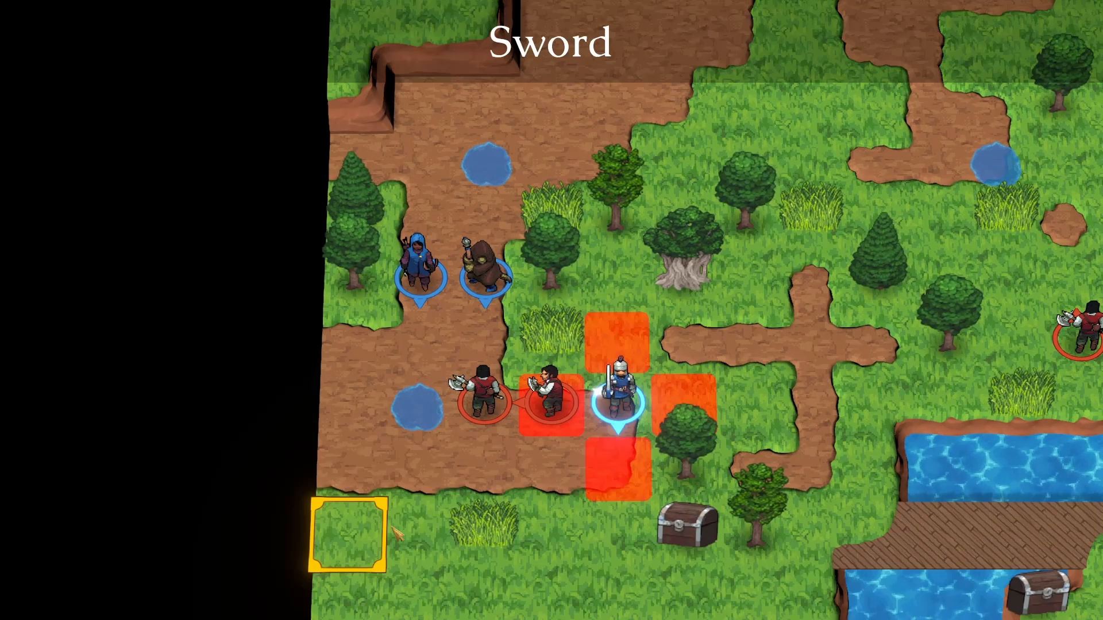
{"action": "left_click", "coordinate": [552, 402]}
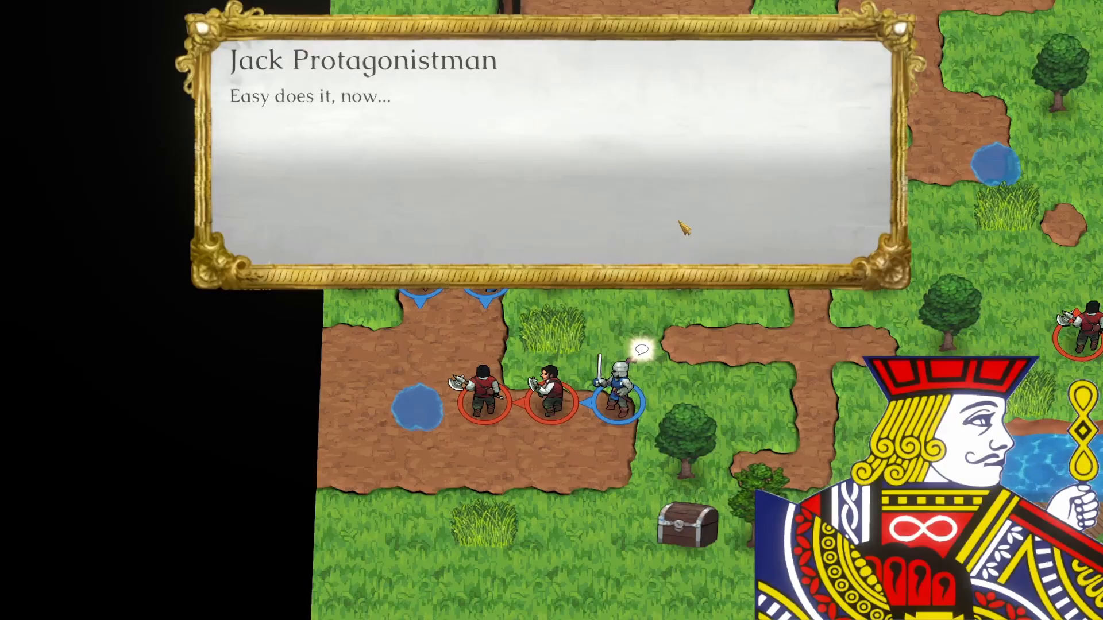
{"action": "left_click", "coordinate": [684, 228]}
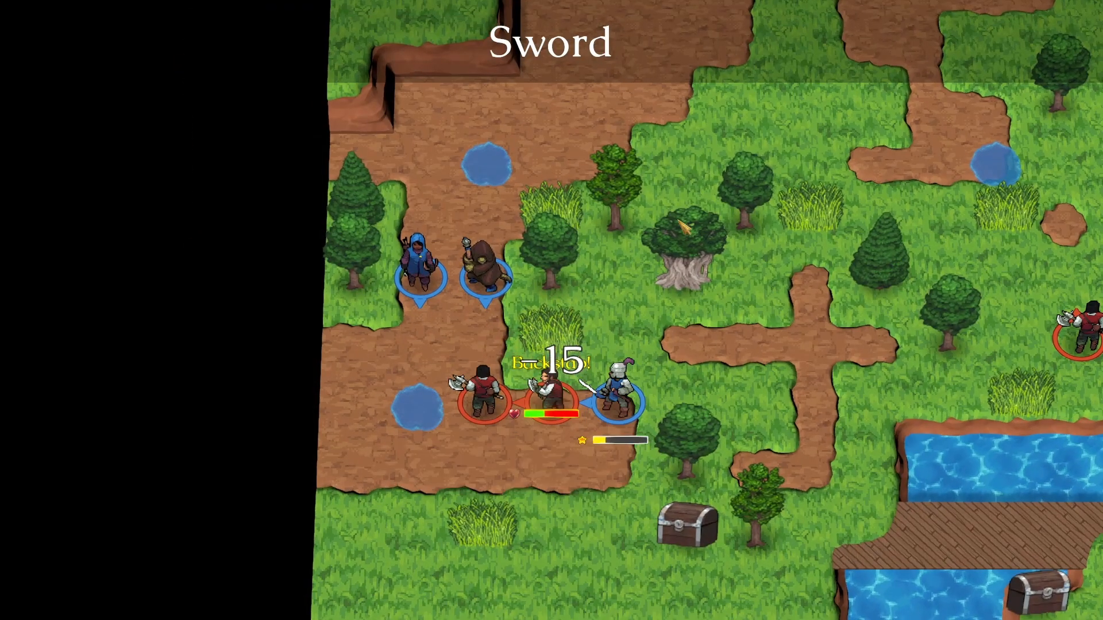
Step: Move Rosemary Flowerthicket three tiles to the upper tall grass and shoot the bandit next to Jack Protagonistman with the Bow
{"action": "left_click", "coordinate": [440, 262]}
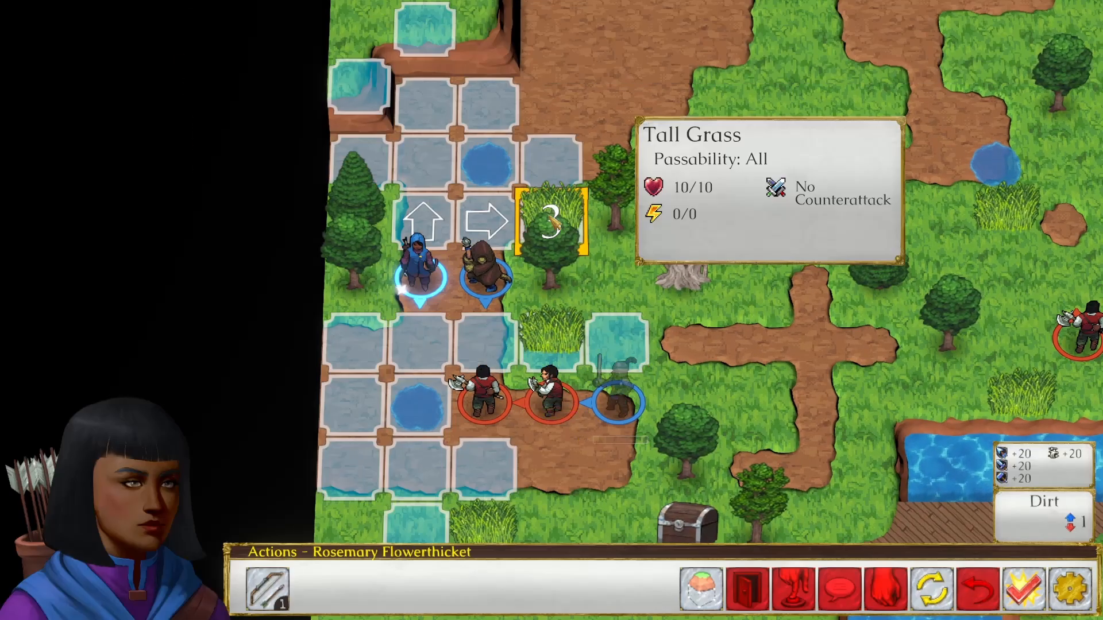
{"action": "left_click", "coordinate": [550, 219]}
{"action": "left_click", "coordinate": [267, 589]}
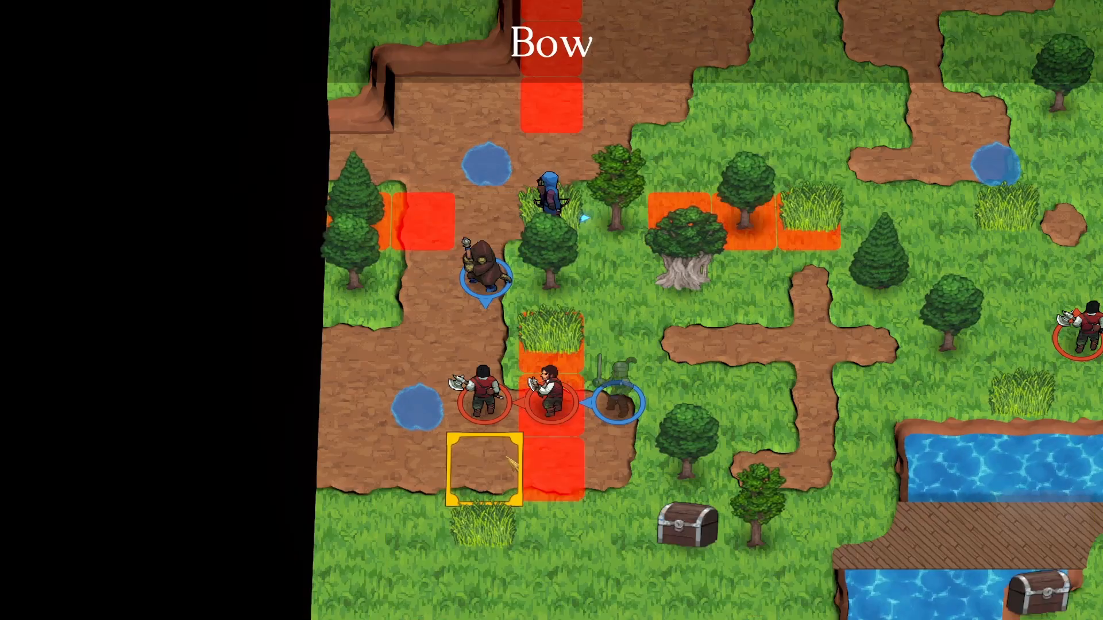
{"action": "left_click", "coordinate": [549, 397]}
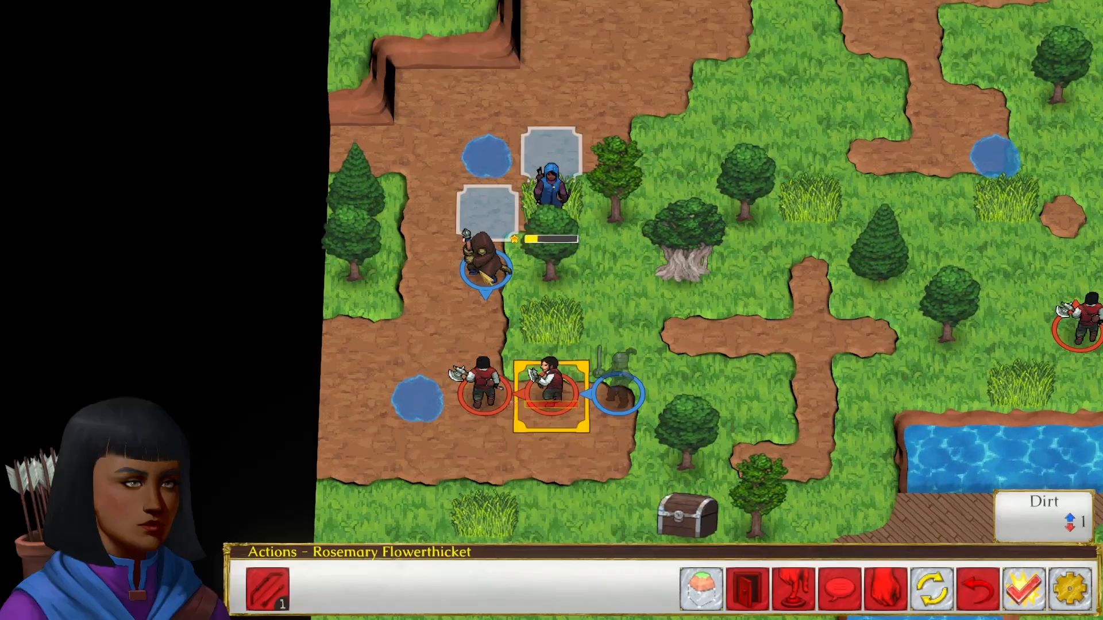
{"action": "left_click", "coordinate": [483, 273]}
{"action": "left_click", "coordinate": [484, 333]}
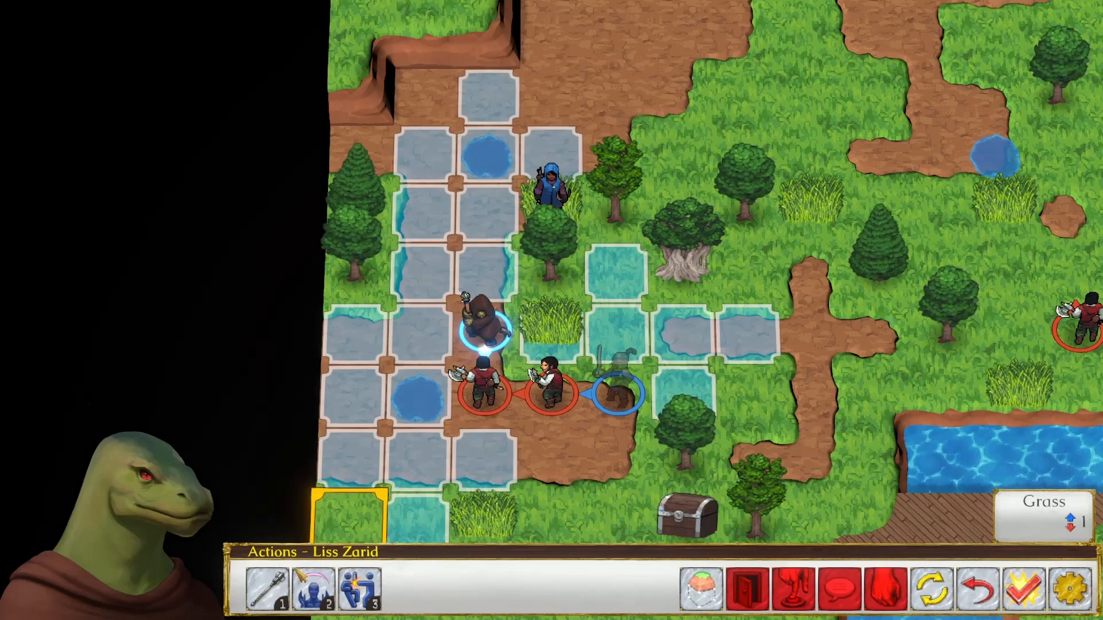
{"action": "left_click", "coordinate": [267, 588]}
{"action": "mouse_move", "coordinate": [499, 403]}
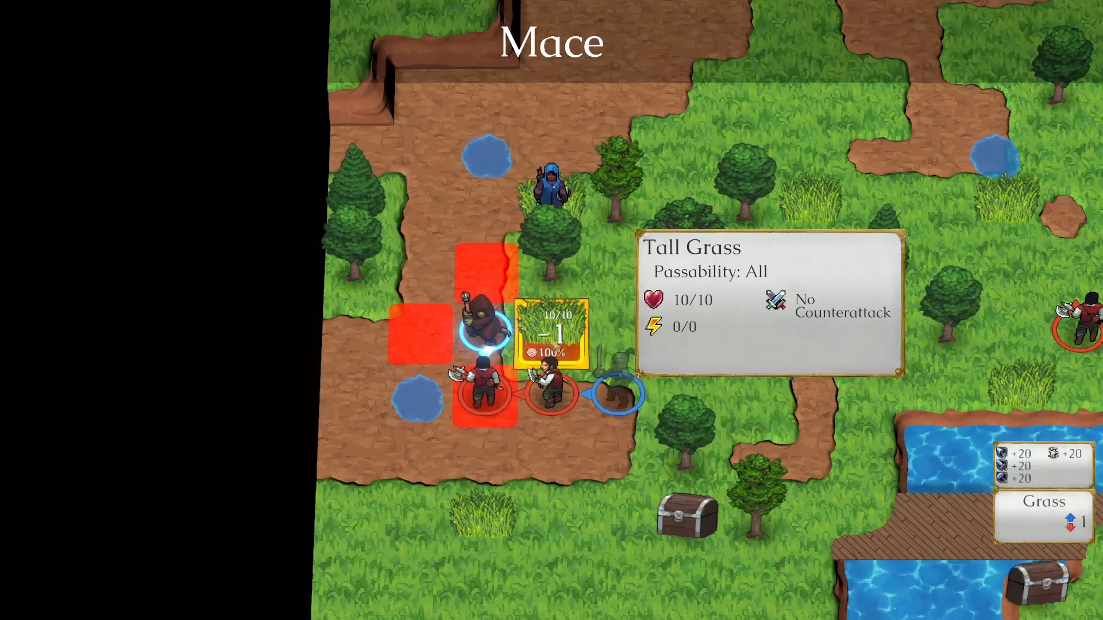
{"action": "right_click", "coordinate": [629, 326]}
{"action": "left_click", "coordinate": [557, 332]}
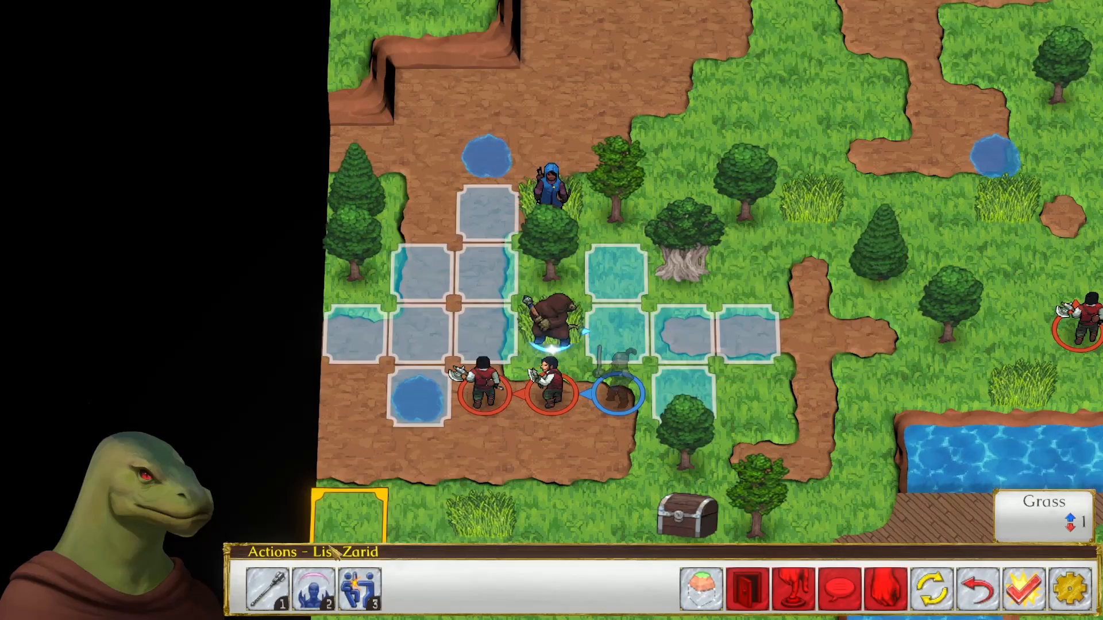
{"action": "left_click", "coordinate": [283, 597]}
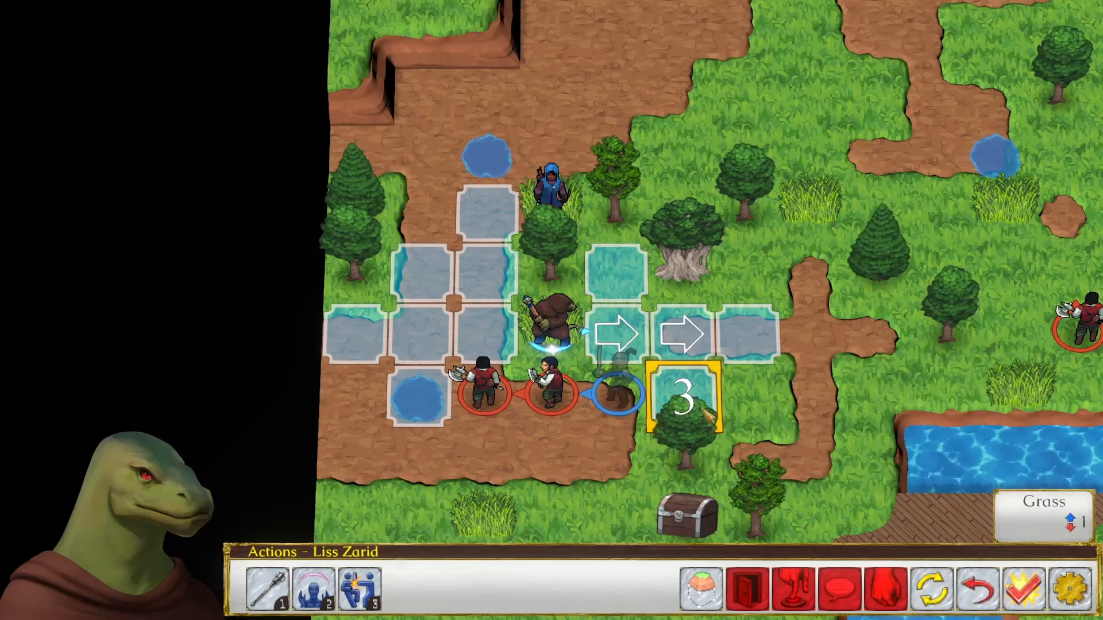
{"action": "left_click", "coordinate": [495, 341]}
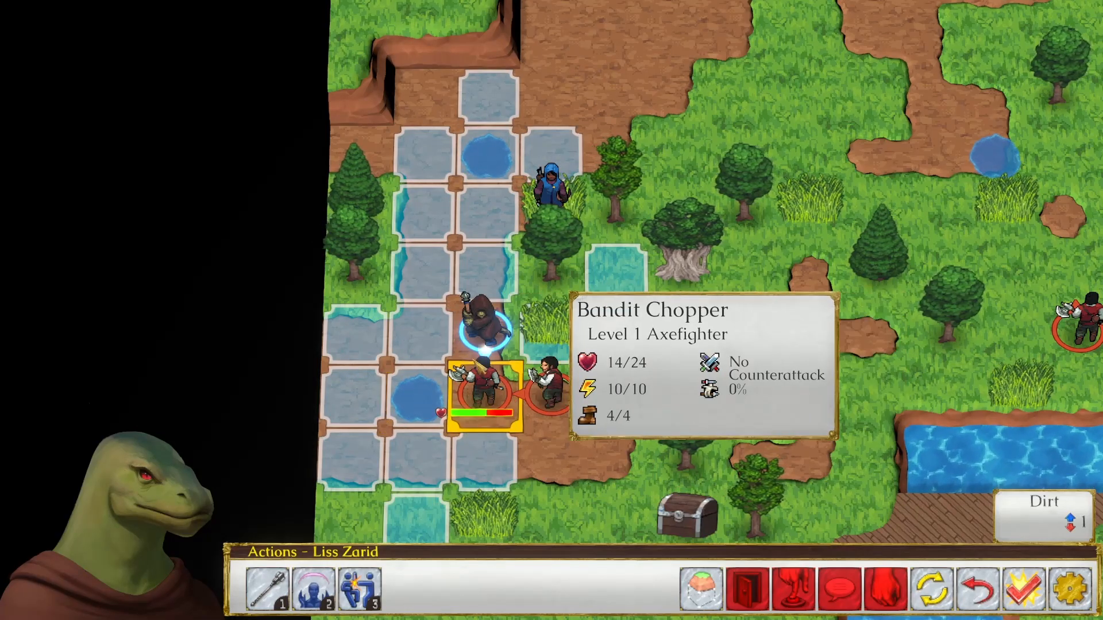
{"action": "left_click", "coordinate": [481, 323]}
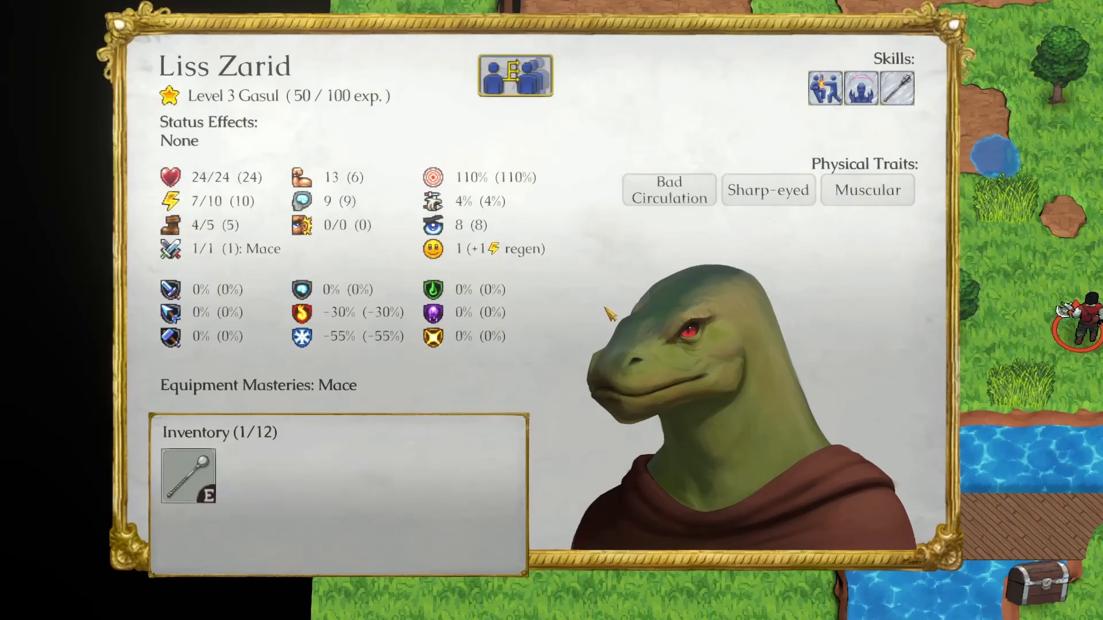
{"action": "right_click", "coordinate": [604, 309]}
Step: Move Liss Zarid to the blue-marked tile beside the bandits, Shove the nearer bandit into the other, and advance to Army 1's next turn
{"action": "left_click", "coordinate": [443, 405]}
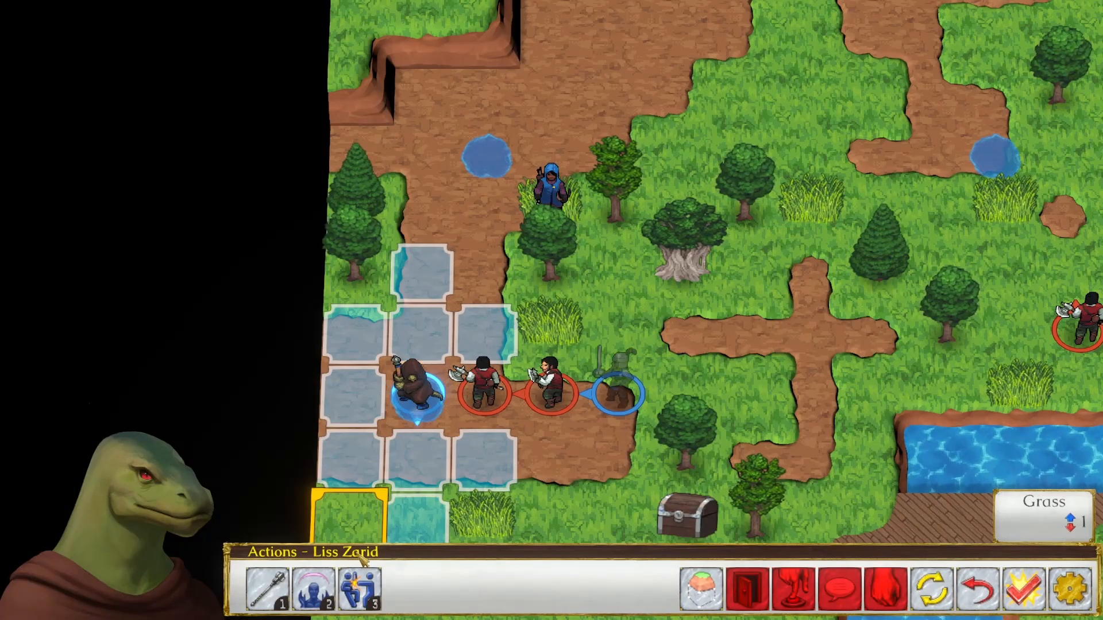
{"action": "left_click", "coordinate": [359, 589]}
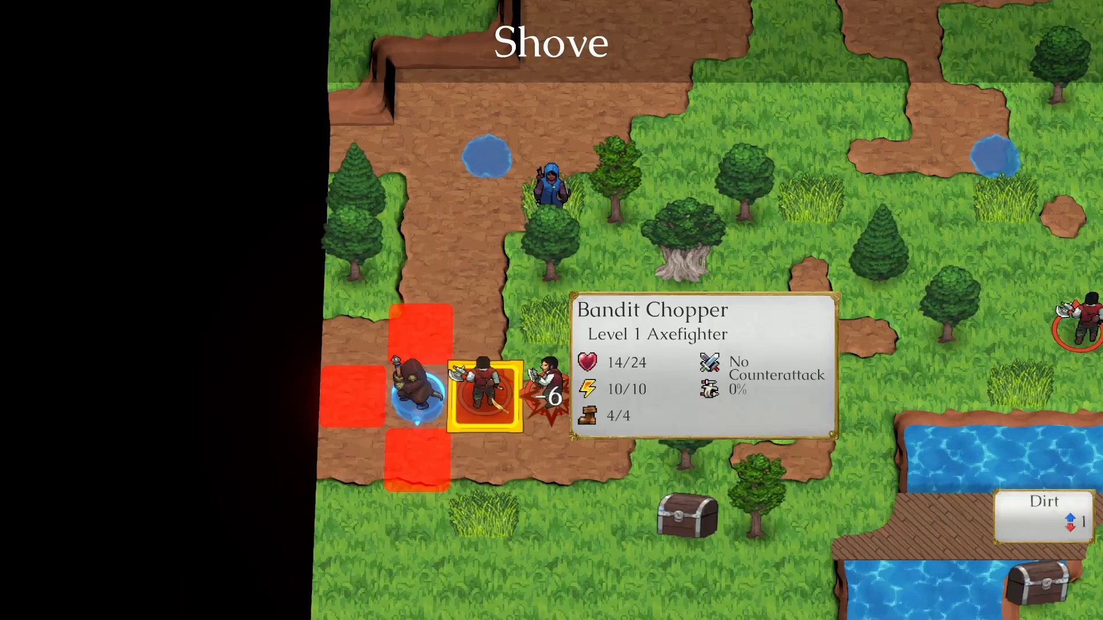
{"action": "left_click", "coordinate": [549, 391]}
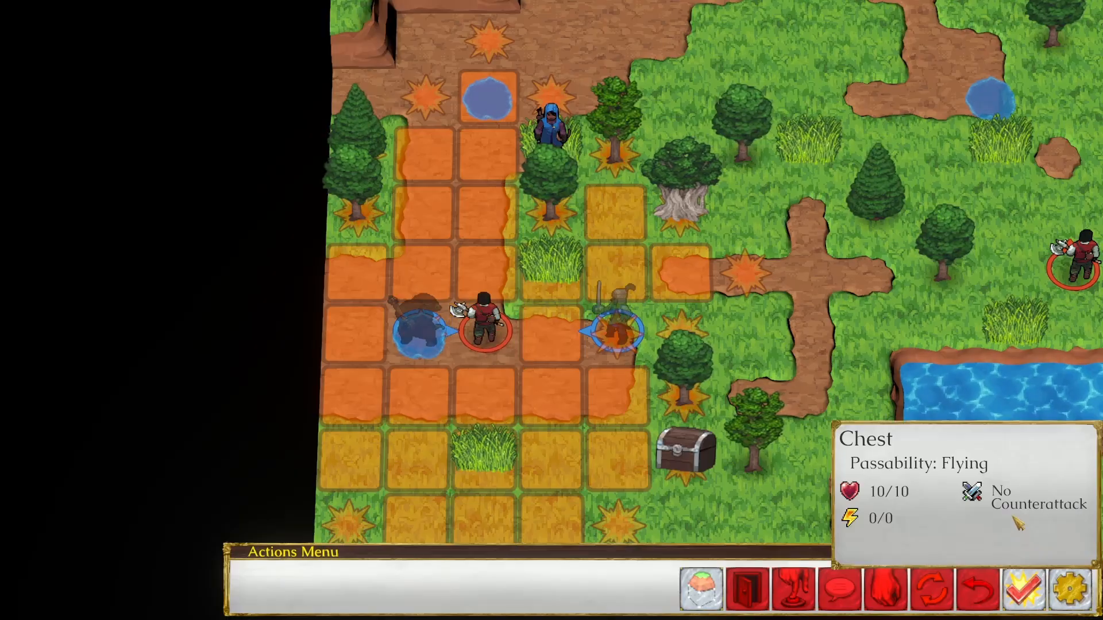
{"action": "left_click", "coordinate": [1024, 587]}
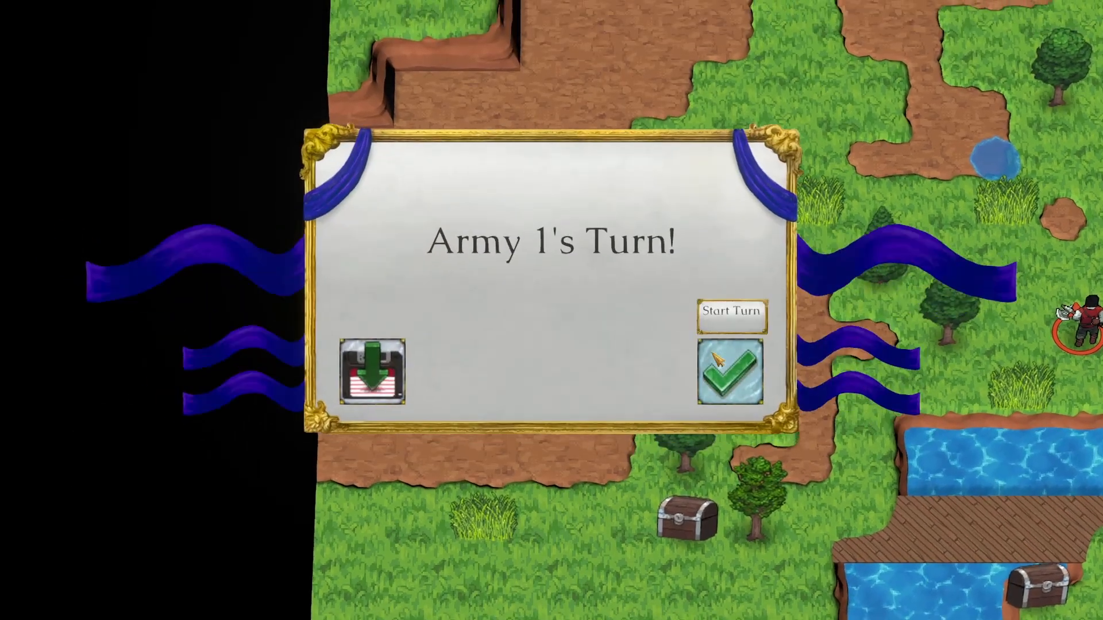
{"action": "left_click", "coordinate": [725, 368]}
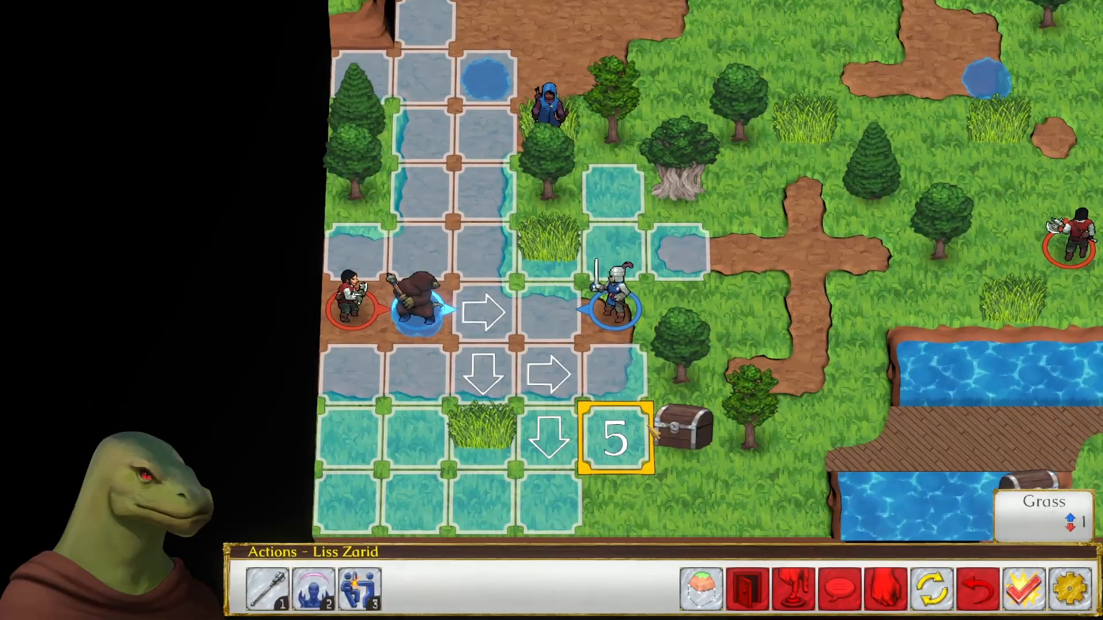
Step: Move Liss Zarid five tiles to the grass beside the nearby chest and break the chest open with the Mace
{"action": "left_click", "coordinate": [616, 438]}
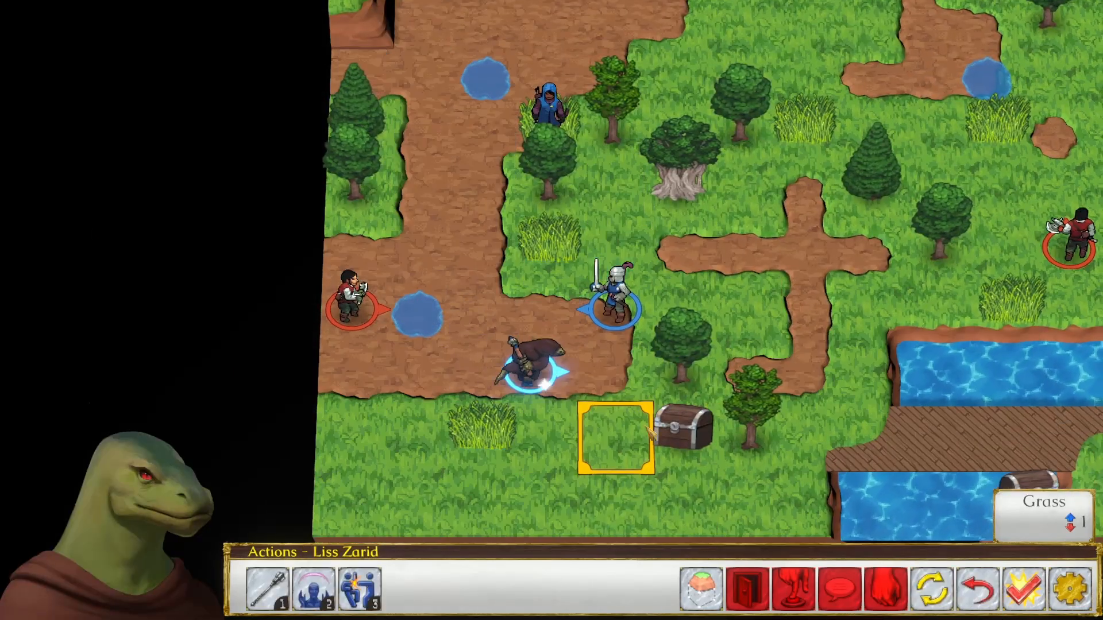
{"action": "left_click", "coordinate": [266, 590]}
{"action": "left_click", "coordinate": [710, 444]}
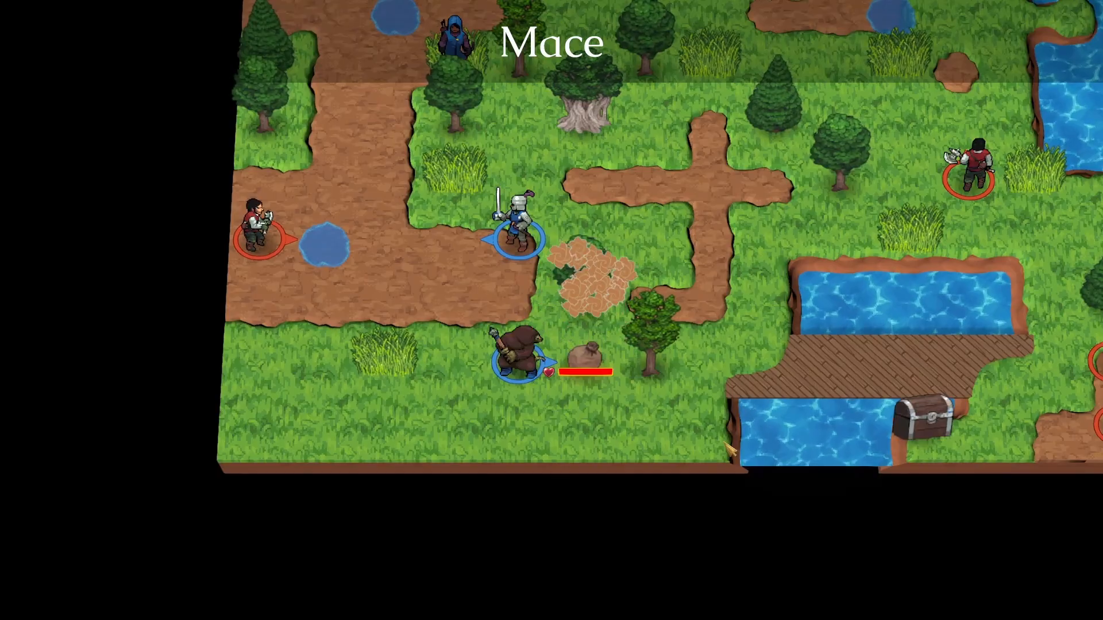
Step: Move Rosemary Flowerthicket down to the dirt tile in line with the bandit at the map's edge and shoot that bandit with the Bow
{"action": "left_click", "coordinate": [454, 58]}
{"action": "left_click", "coordinate": [405, 249]}
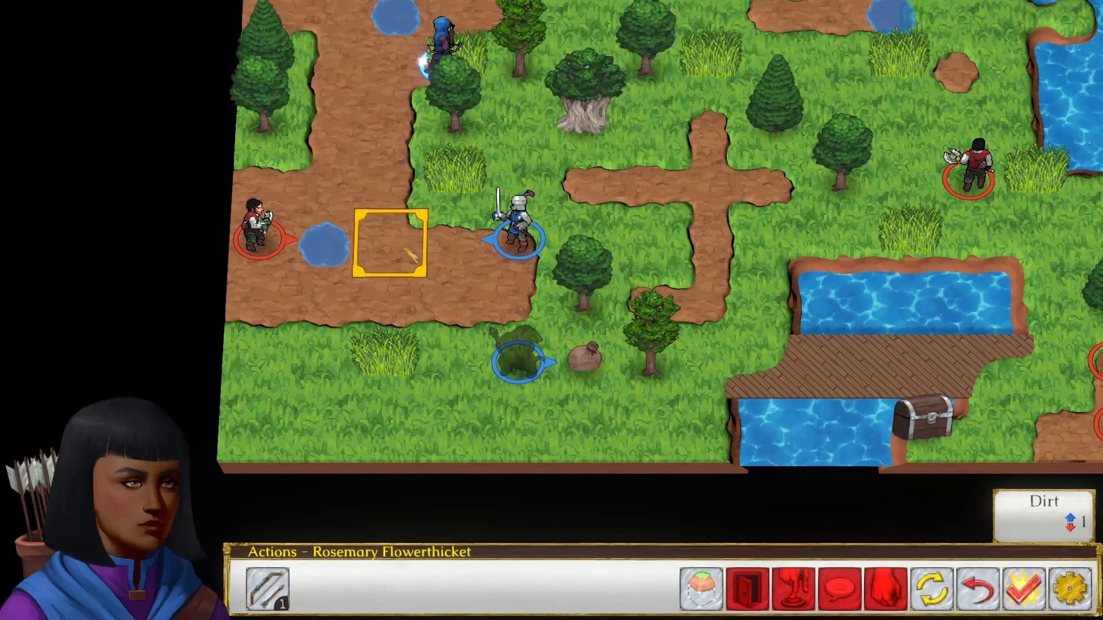
{"action": "key", "text": "1"}
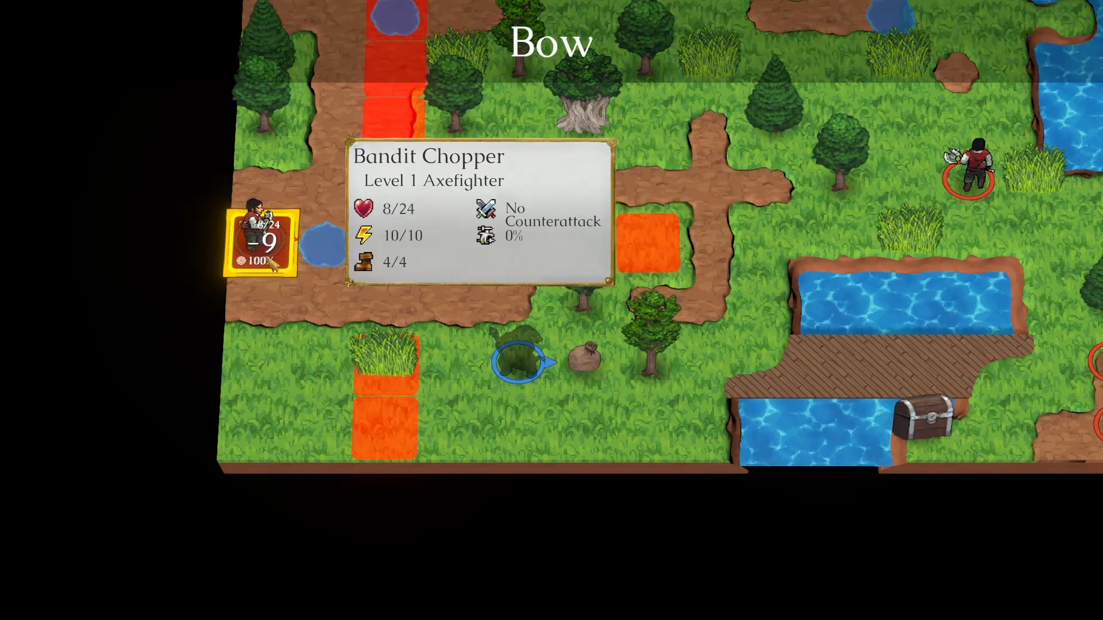
{"action": "left_click", "coordinate": [259, 235]}
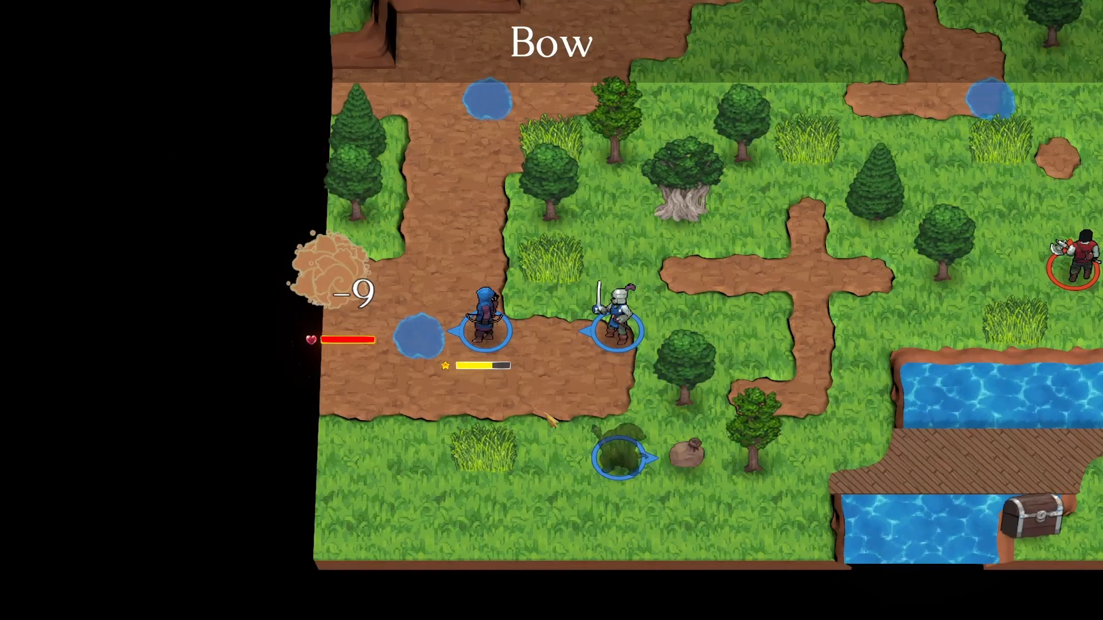
Step: Move Jack Protagonistman three tiles onto the dirt path and show the attack ranges of the remaining axe bandit and the Bandit Bowman
{"action": "left_click", "coordinate": [621, 332]}
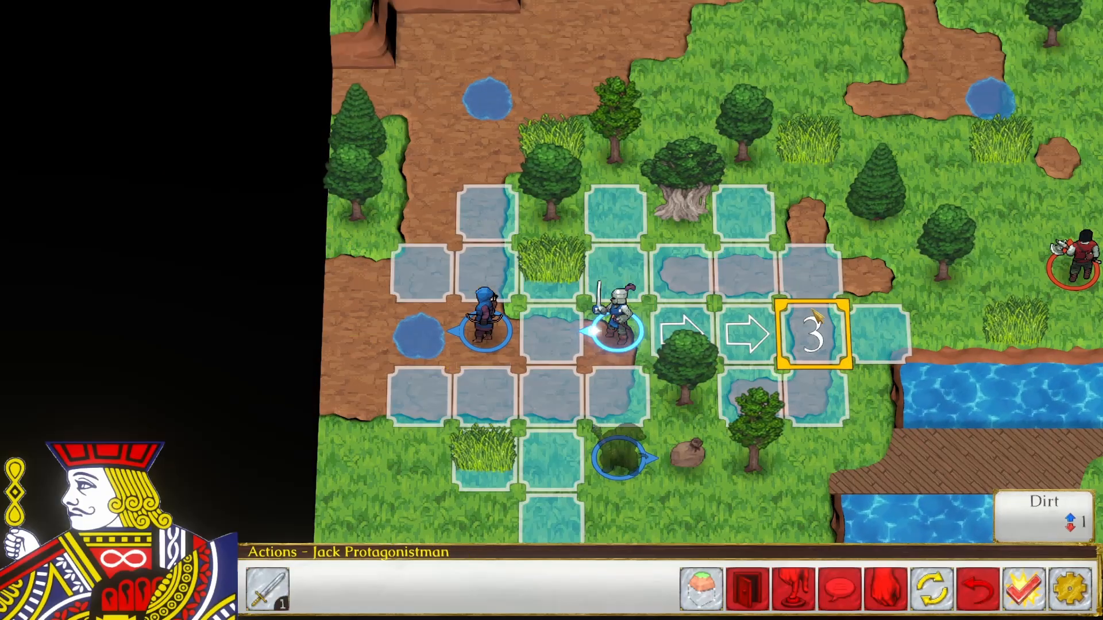
{"action": "left_click", "coordinate": [810, 332]}
{"action": "left_click", "coordinate": [1072, 265]}
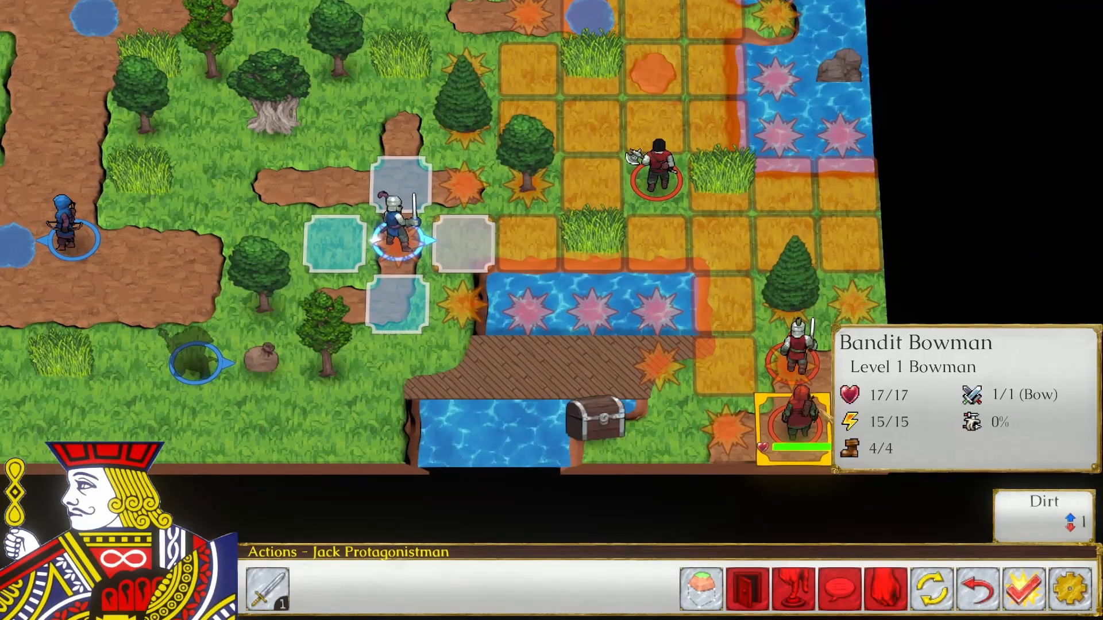
{"action": "left_click", "coordinate": [820, 416]}
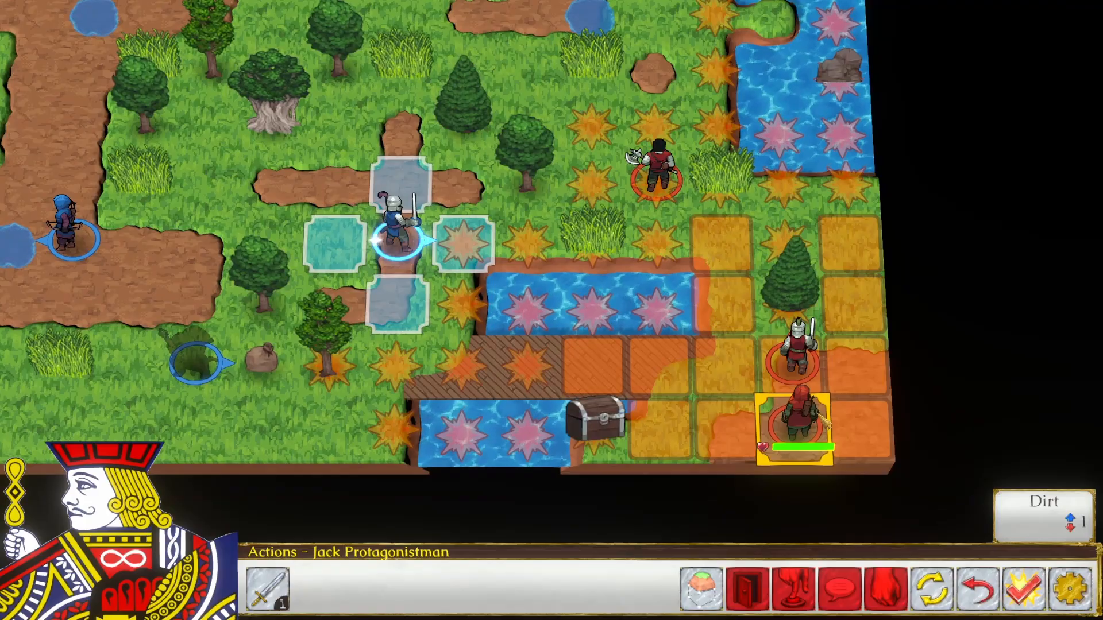
Step: End the turn, start Army 1's next turn and have Liss Zarid step onto the item sack and grab its contents
{"action": "left_click", "coordinate": [1023, 588]}
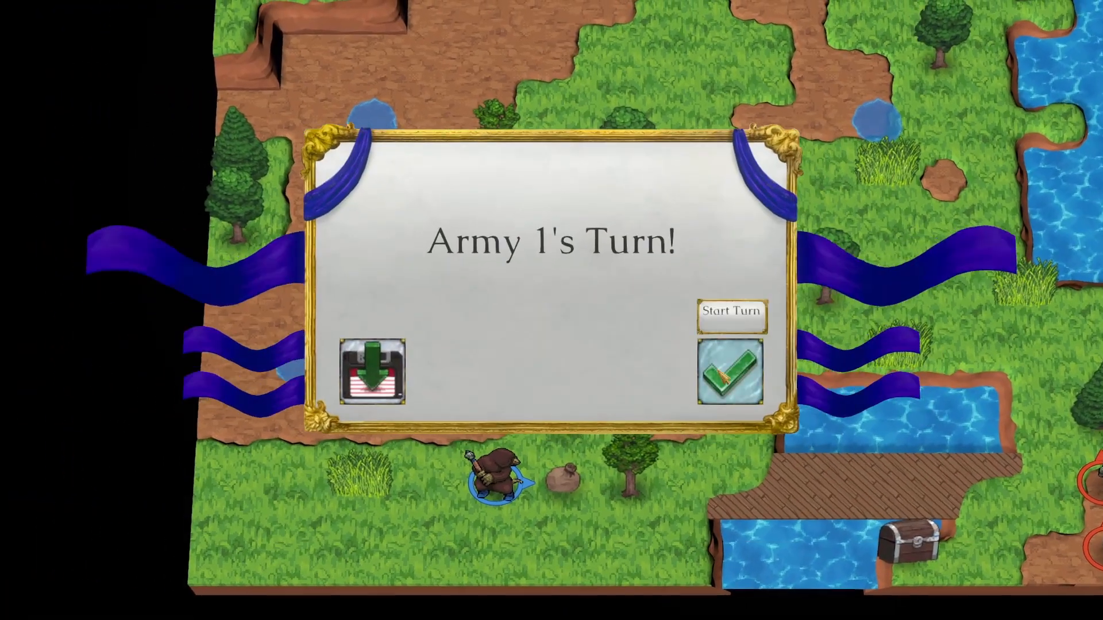
{"action": "left_click", "coordinate": [727, 372]}
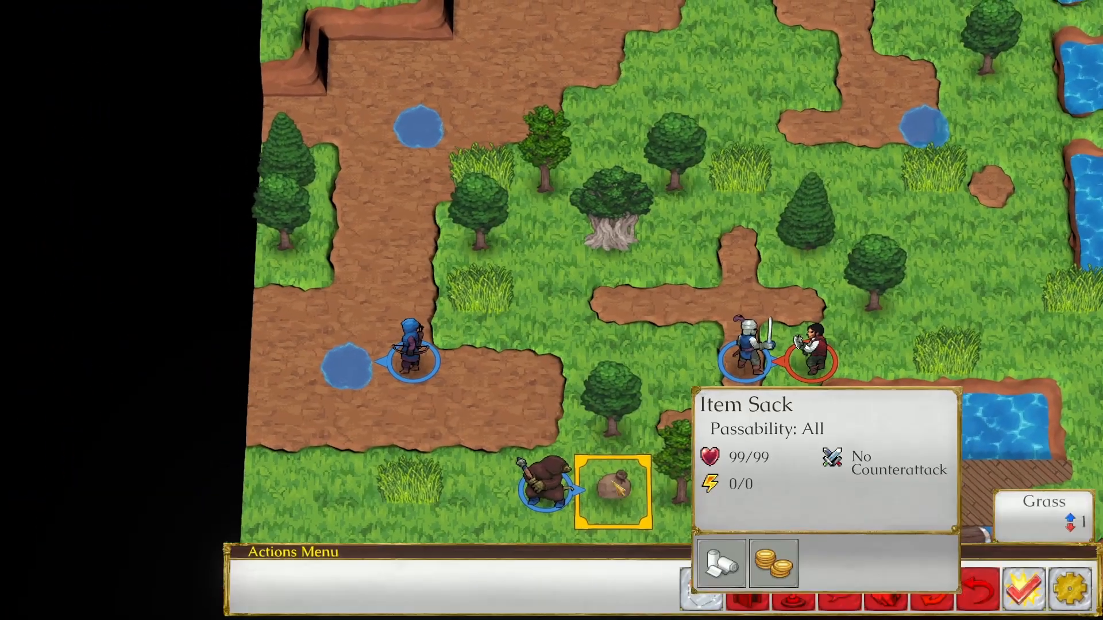
{"action": "left_click", "coordinate": [616, 488]}
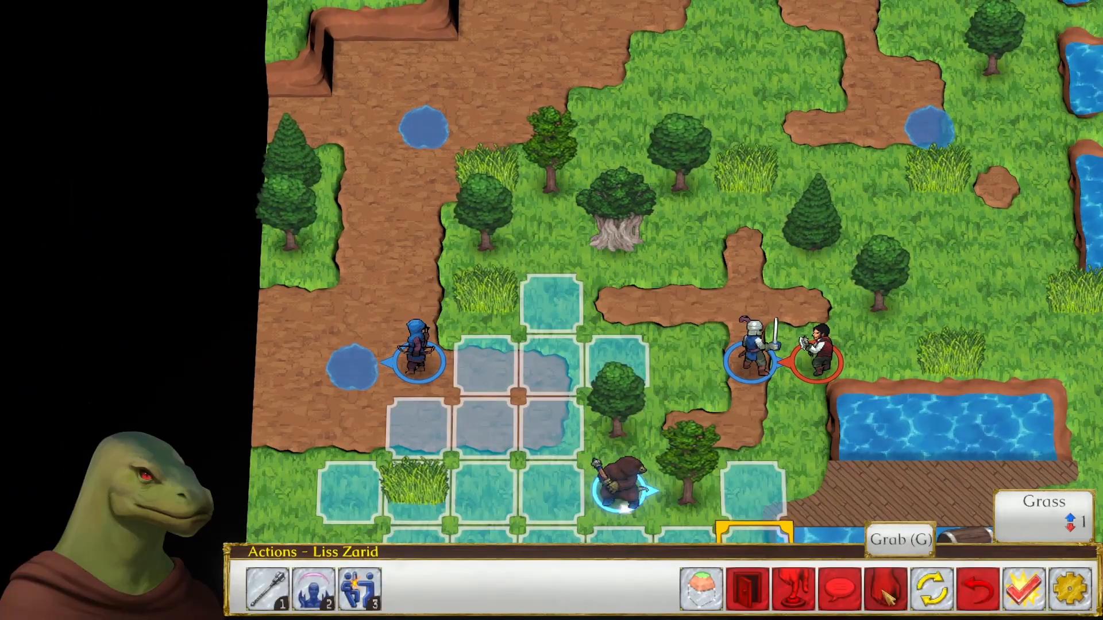
{"action": "left_click", "coordinate": [885, 587]}
Step: Move Rosemary Flowerthicket to the grass tile directly behind Jack Protagonistman and shoot the bandit facing Jack with the Bow
{"action": "left_click", "coordinate": [413, 363]}
{"action": "left_click", "coordinate": [667, 377]}
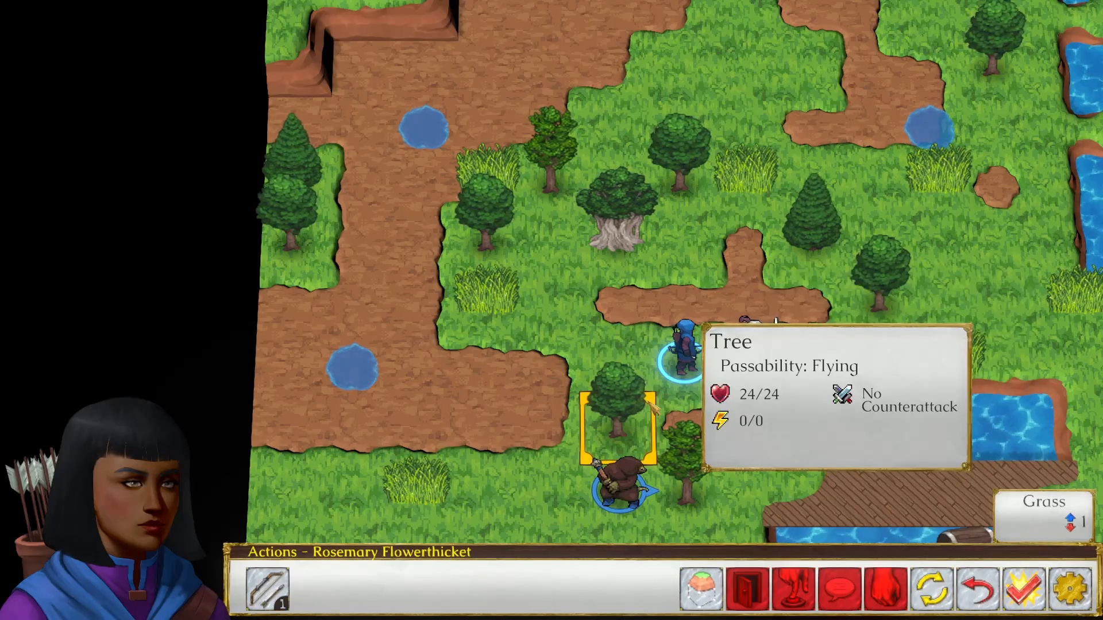
{"action": "key", "text": "1"}
{"action": "left_click", "coordinate": [813, 348]}
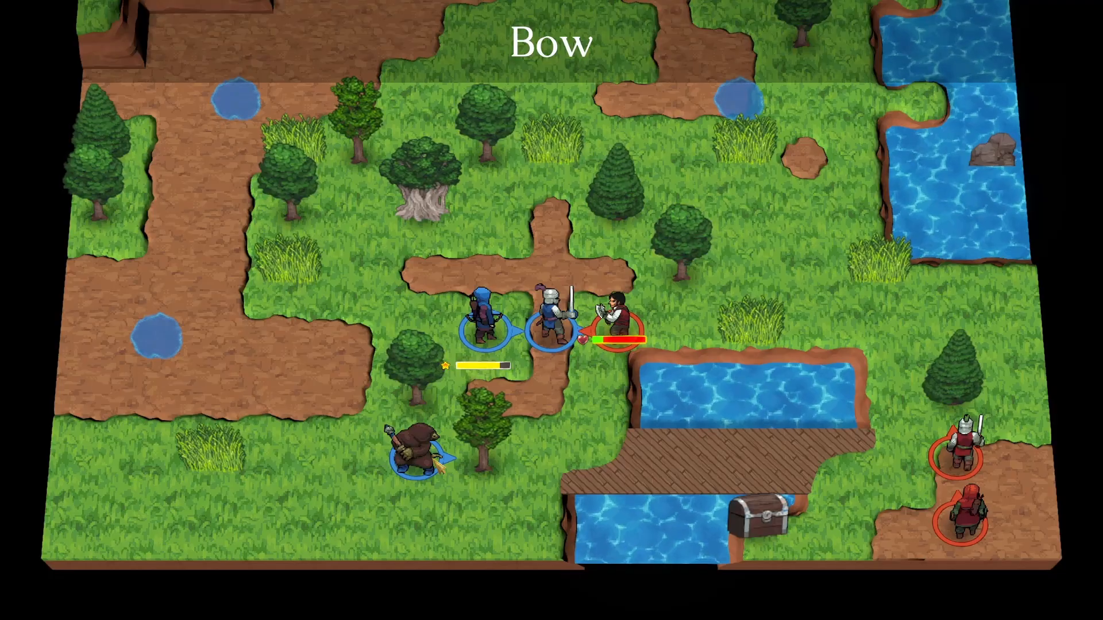
Step: Move Liss Zarid to the grass tile behind Rosemary Flowerthicket and cast Mind Shield on Liss Zarid
{"action": "left_click", "coordinate": [421, 339]}
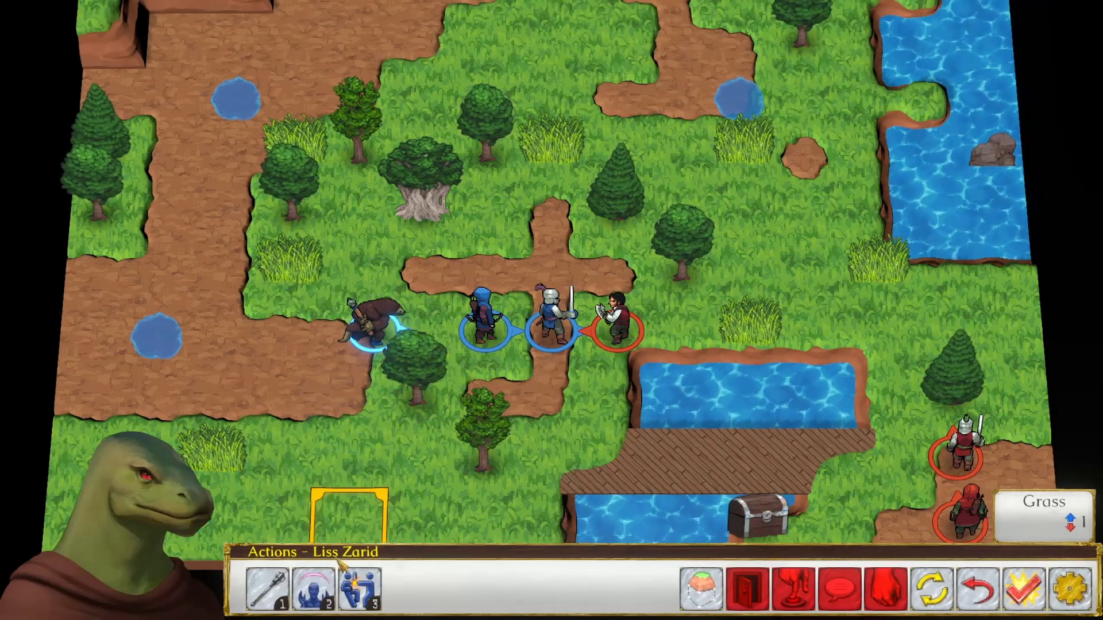
{"action": "left_click", "coordinate": [313, 589]}
{"action": "left_click", "coordinate": [421, 336]}
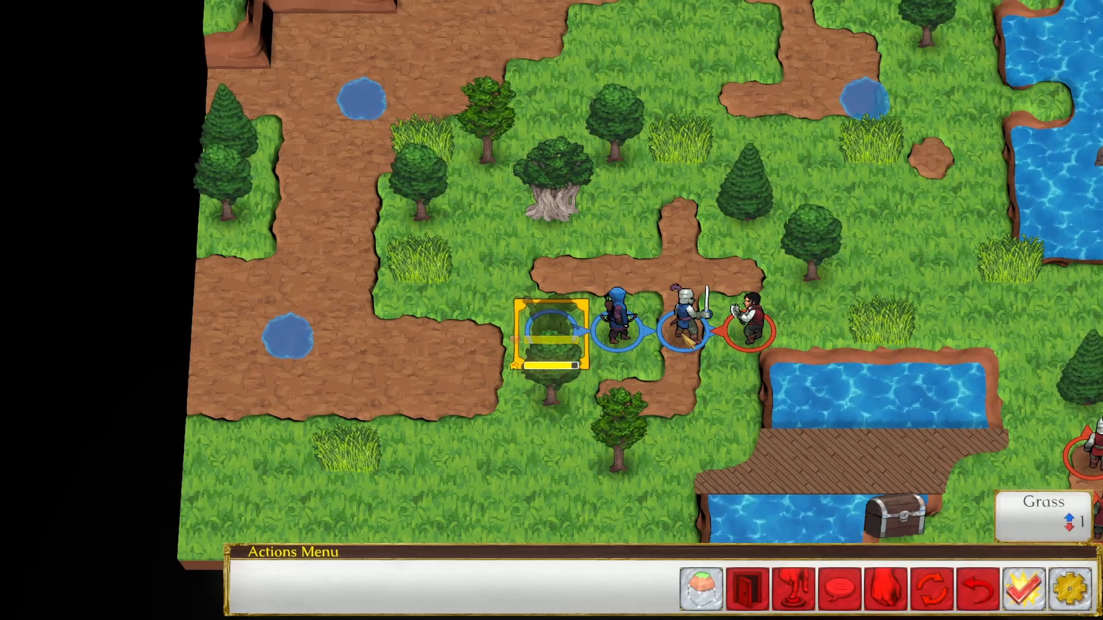
Step: Move Jack Protagonistman to the grass tile at the pond's corner next to the bandit and check the attack ranges of the two bandits across the bridge
{"action": "left_click", "coordinate": [683, 324]}
{"action": "left_click", "coordinate": [746, 394]}
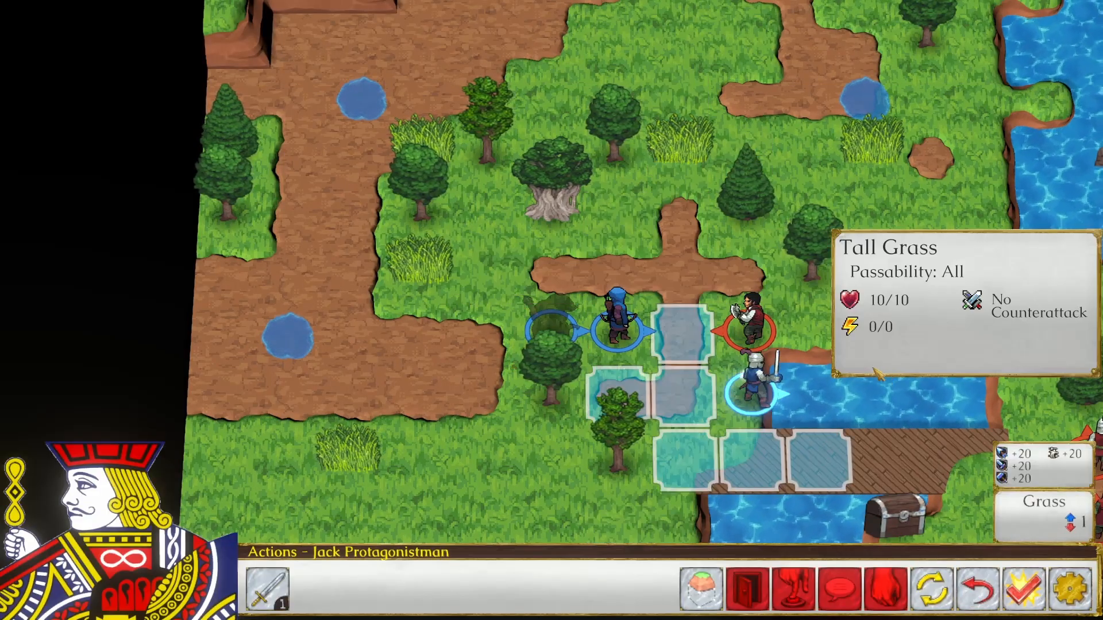
{"action": "key", "text": "d"}
{"action": "left_click", "coordinate": [951, 442]}
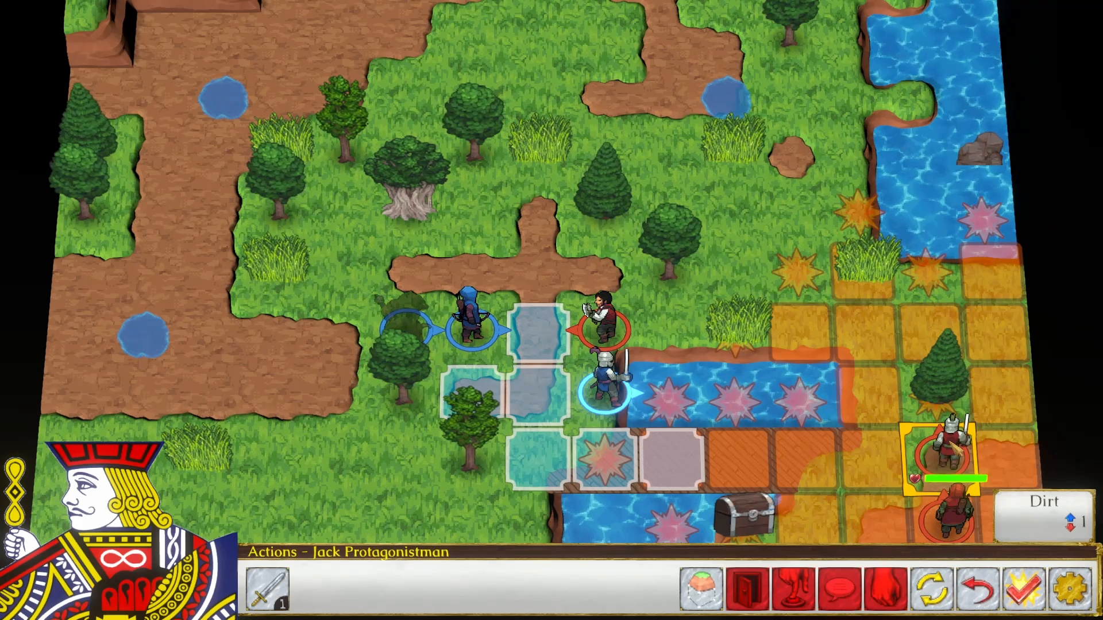
{"action": "left_click", "coordinate": [959, 510]}
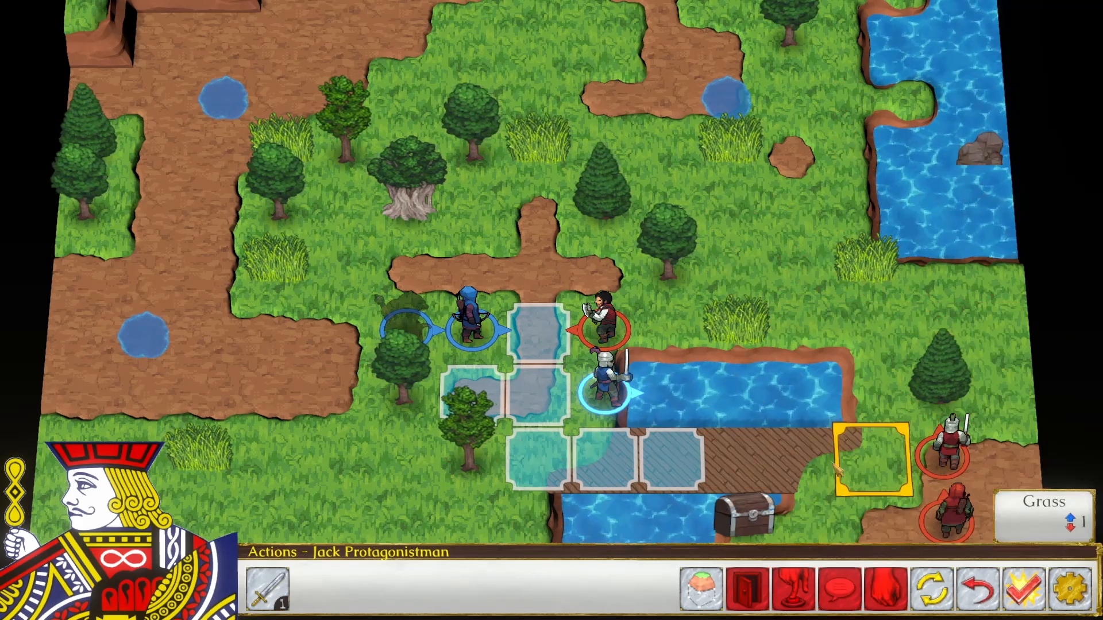
Step: Strike the bandit next to Jack Protagonistman with the Sword, end the turn and start Army 1's next turn
{"action": "key", "text": "1"}
{"action": "left_click", "coordinate": [603, 330]}
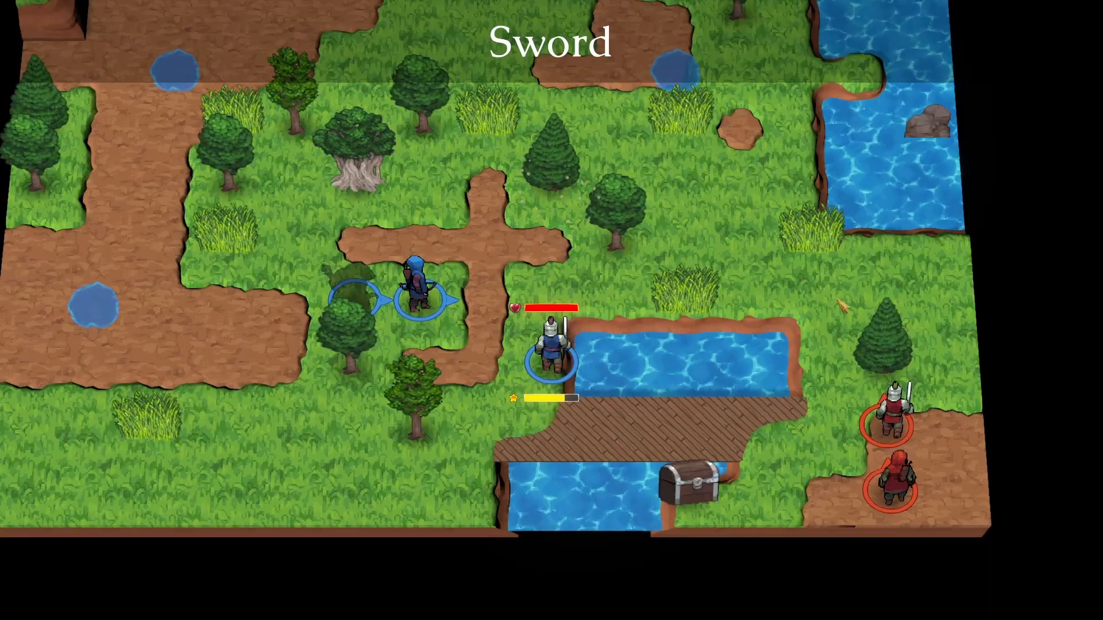
{"action": "left_click", "coordinate": [1023, 586]}
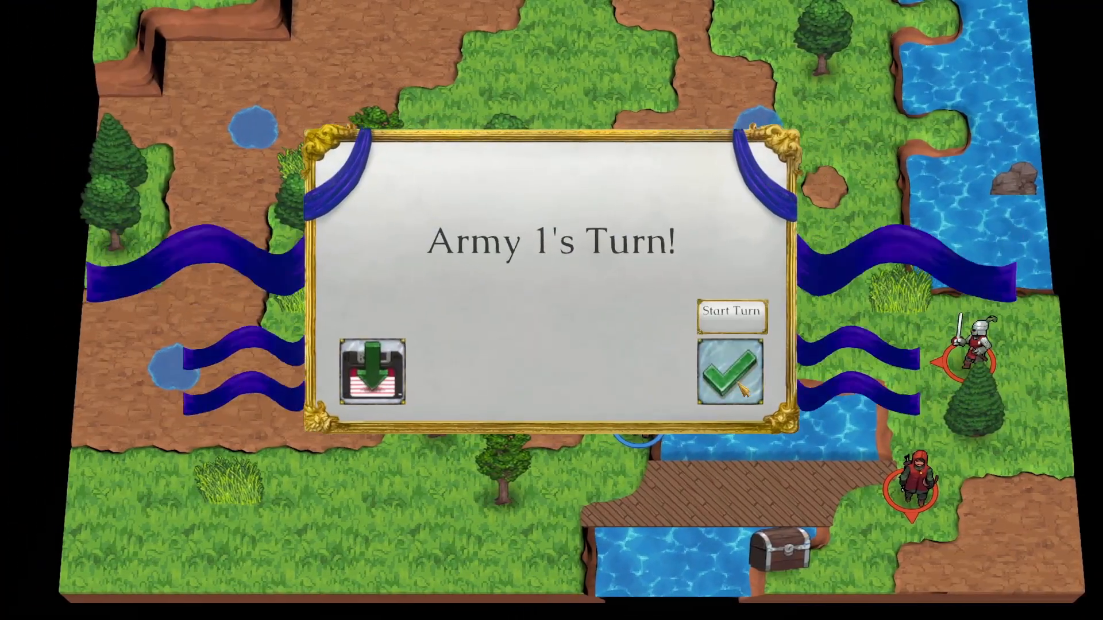
{"action": "left_click", "coordinate": [733, 372]}
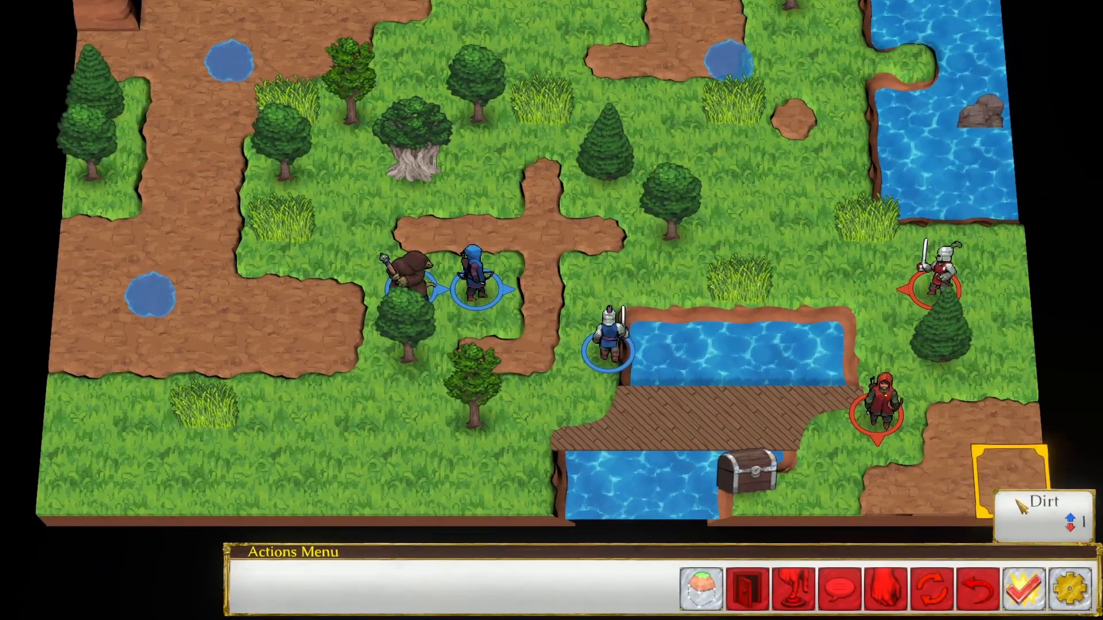
Step: Quit the test battle to return to the Battle 1 map in the editor
{"action": "left_click", "coordinate": [1069, 587]}
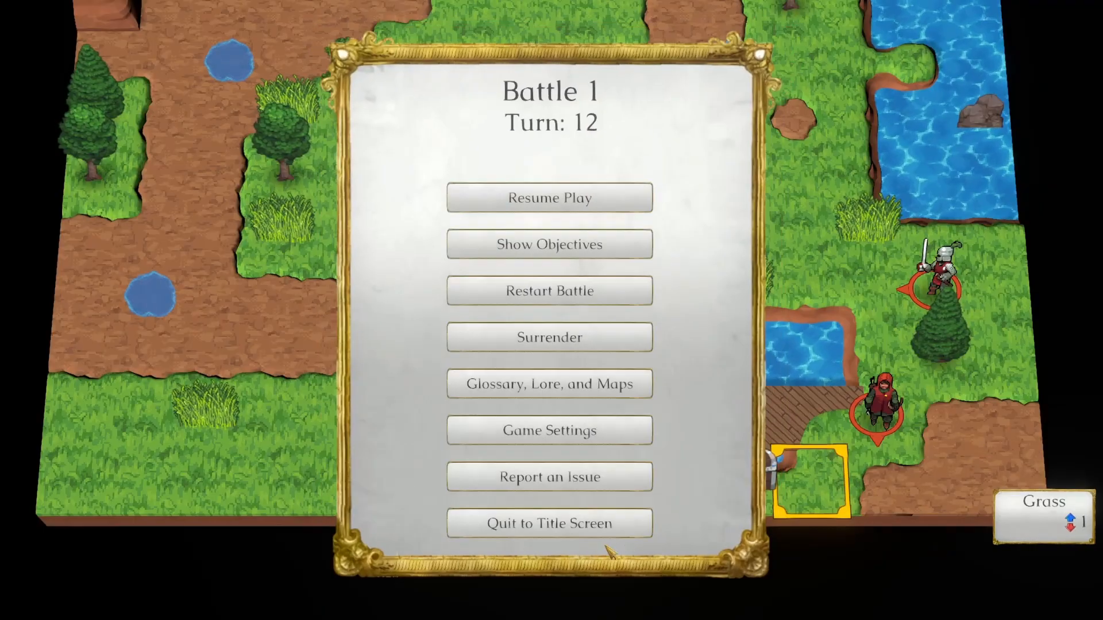
{"action": "left_click", "coordinate": [585, 526]}
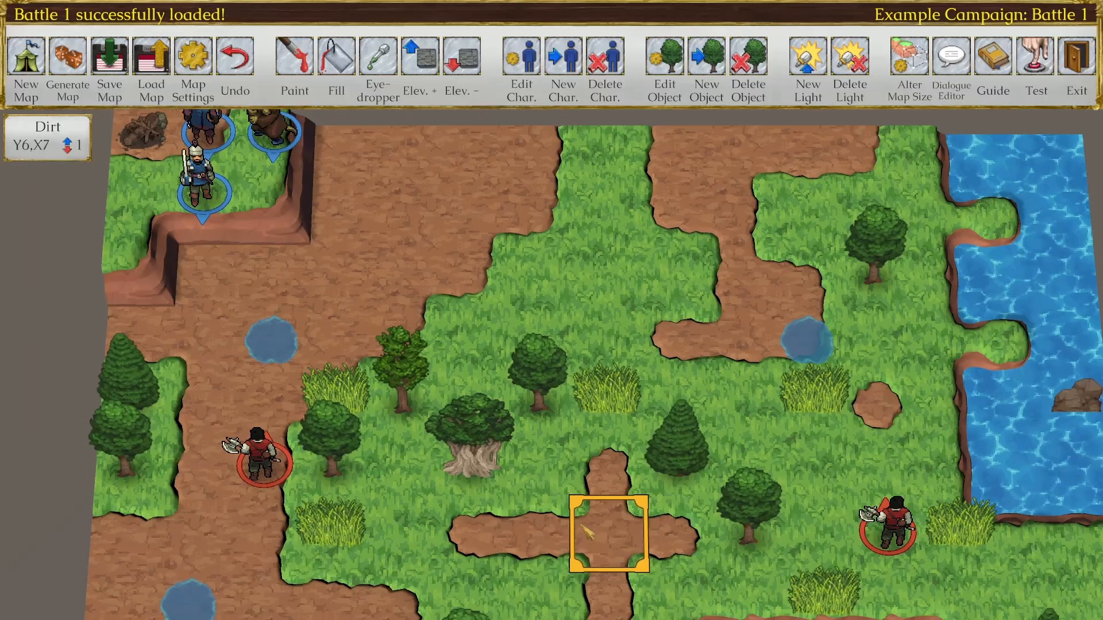
{"action": "middle_click_drag", "start_coordinate": [581, 525], "coordinate": [556, 452]}
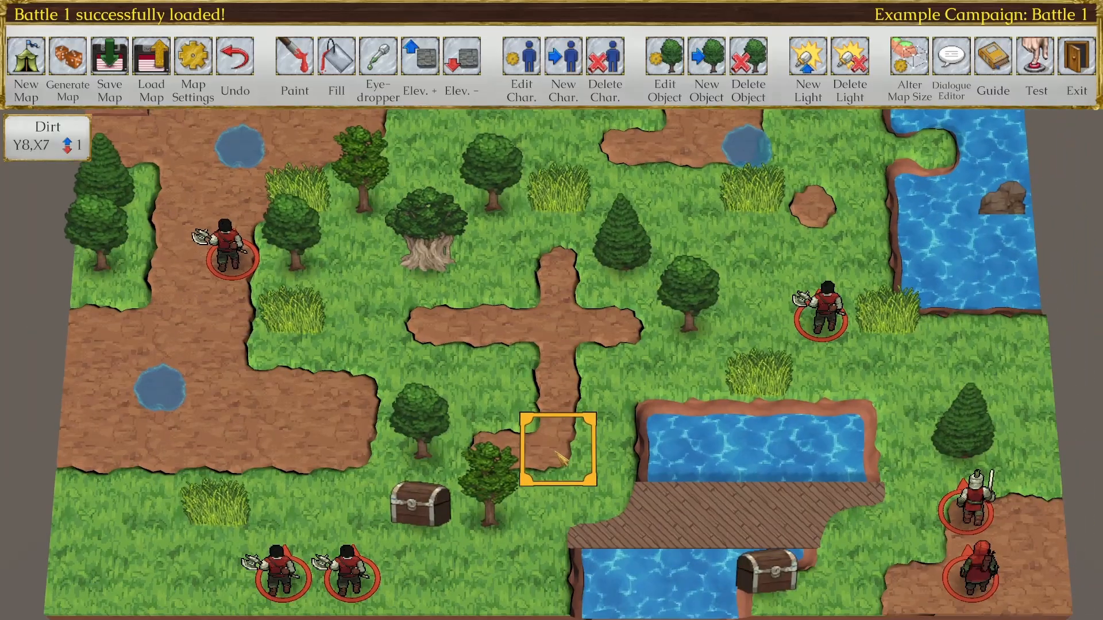
{"action": "scroll", "coordinate": [580, 411], "scroll_direction": "up", "scroll_amount": 3}
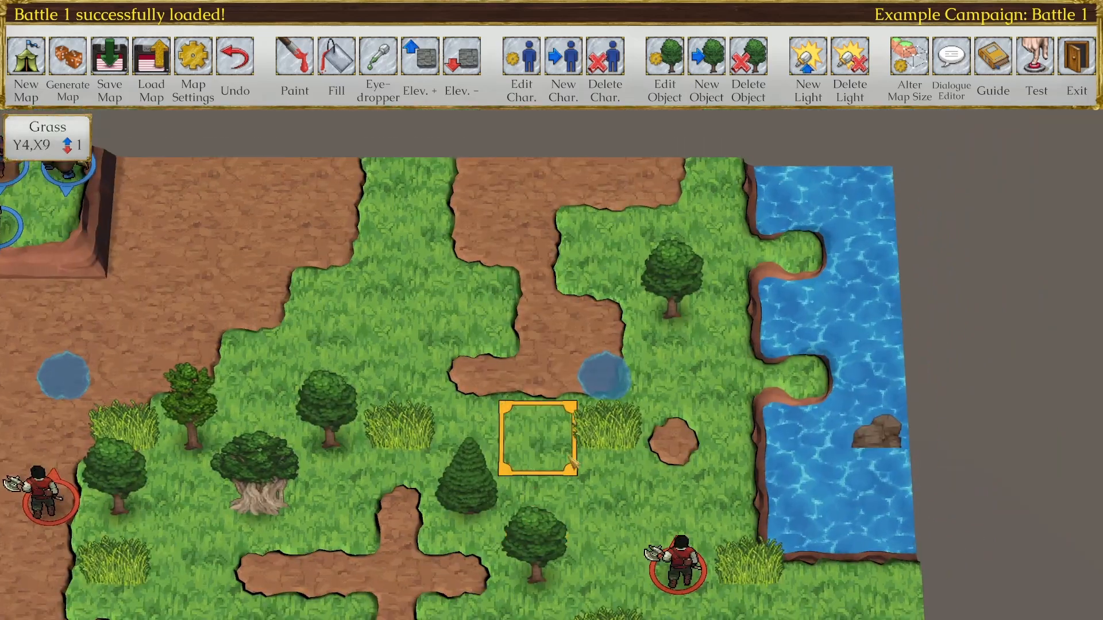
{"action": "middle_click_drag", "start_coordinate": [683, 396], "coordinate": [687, 328]}
{"action": "scroll", "coordinate": [477, 435], "scroll_direction": "down", "scroll_amount": 3}
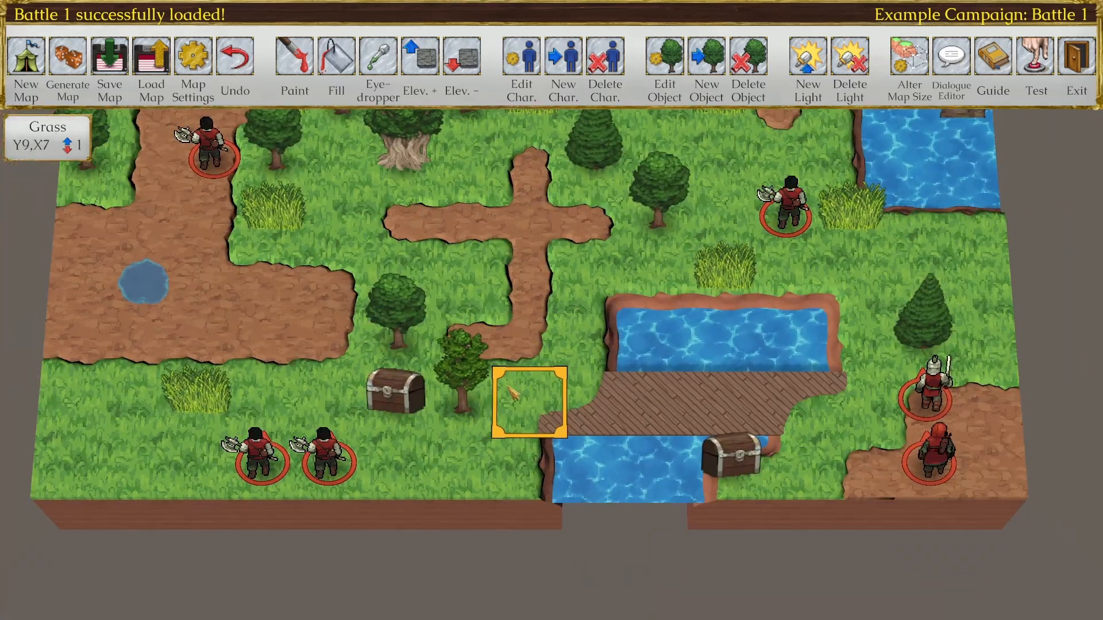
{"action": "scroll", "coordinate": [529, 278], "scroll_direction": "up", "scroll_amount": 3}
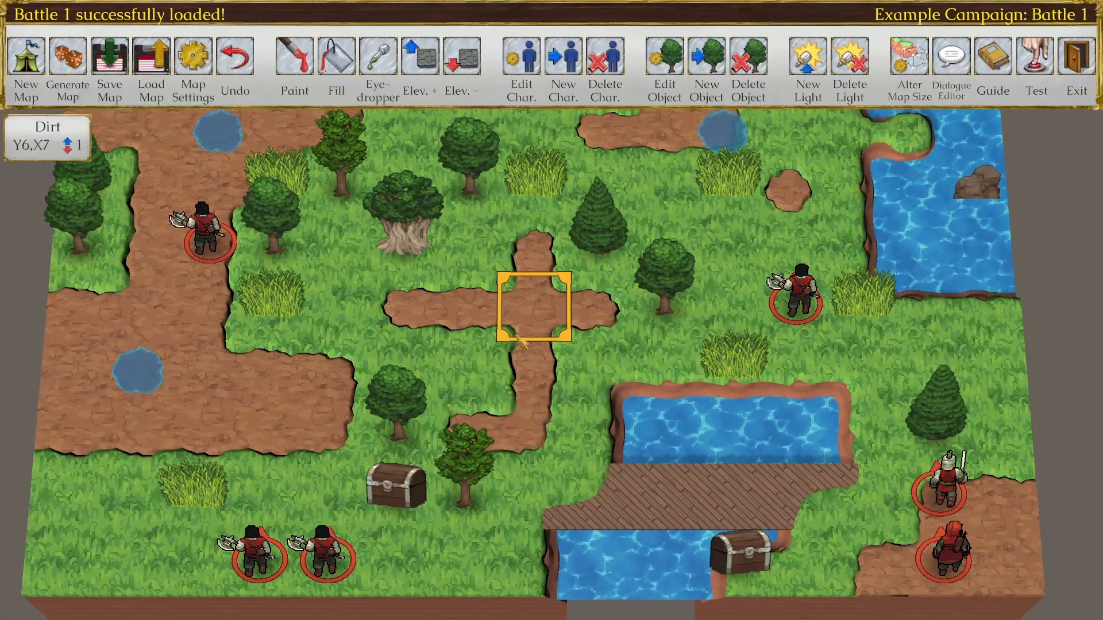
Step: Lower the dirt crossroads tile at Y6,X7 by one level and paint the grass tiles around it with Dirt
{"action": "left_click", "coordinate": [461, 56]}
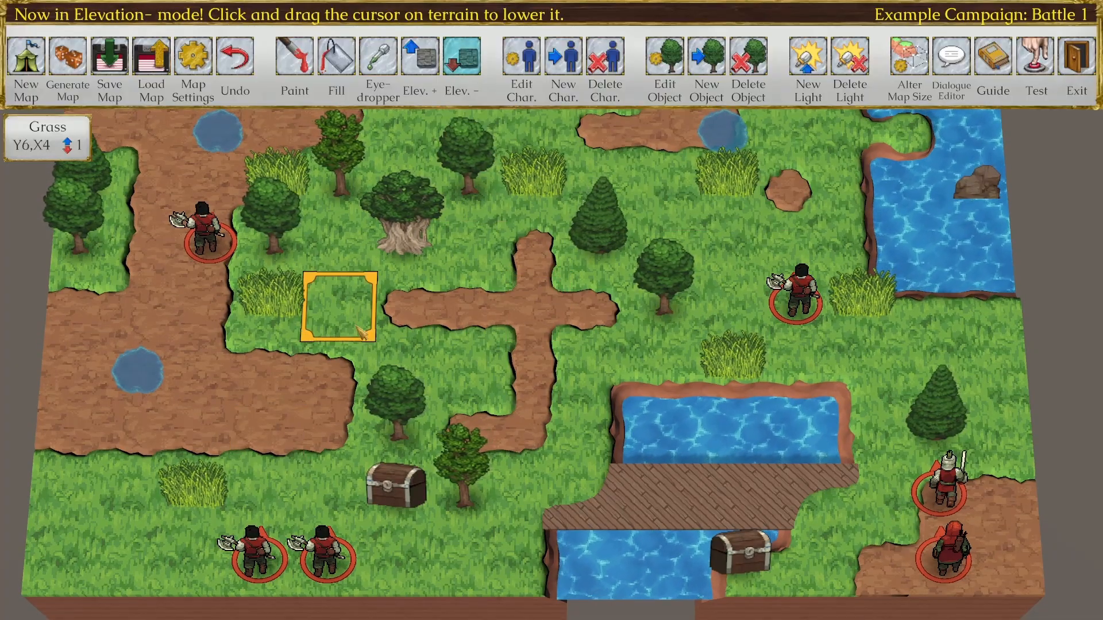
{"action": "left_click", "coordinate": [543, 334]}
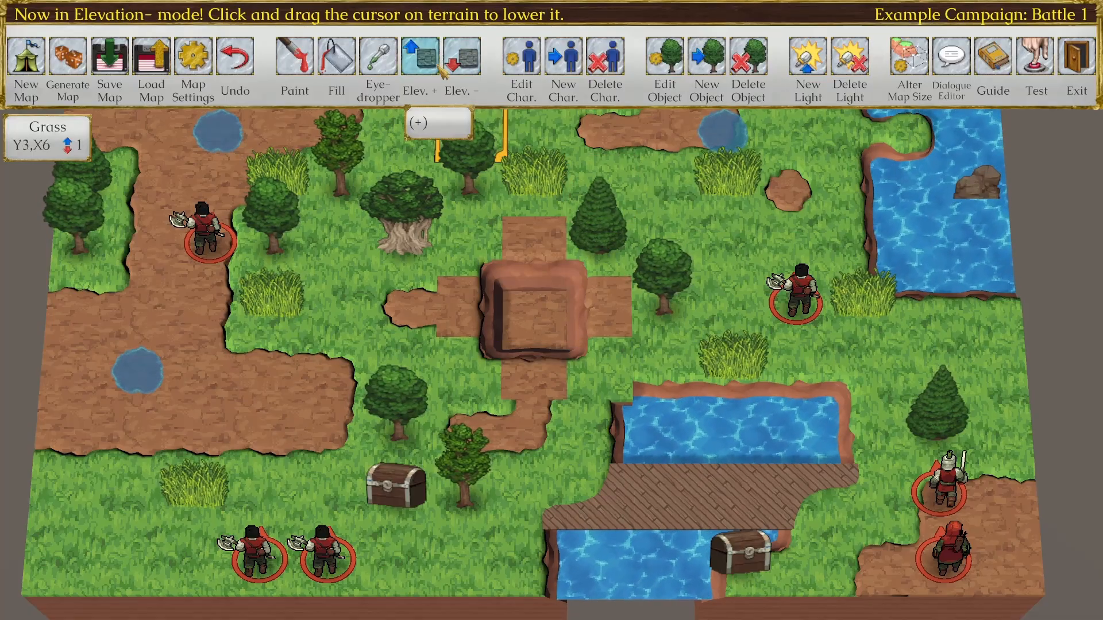
{"action": "left_click", "coordinate": [374, 65]}
{"action": "left_click", "coordinate": [448, 302]}
{"action": "left_click", "coordinate": [462, 252]}
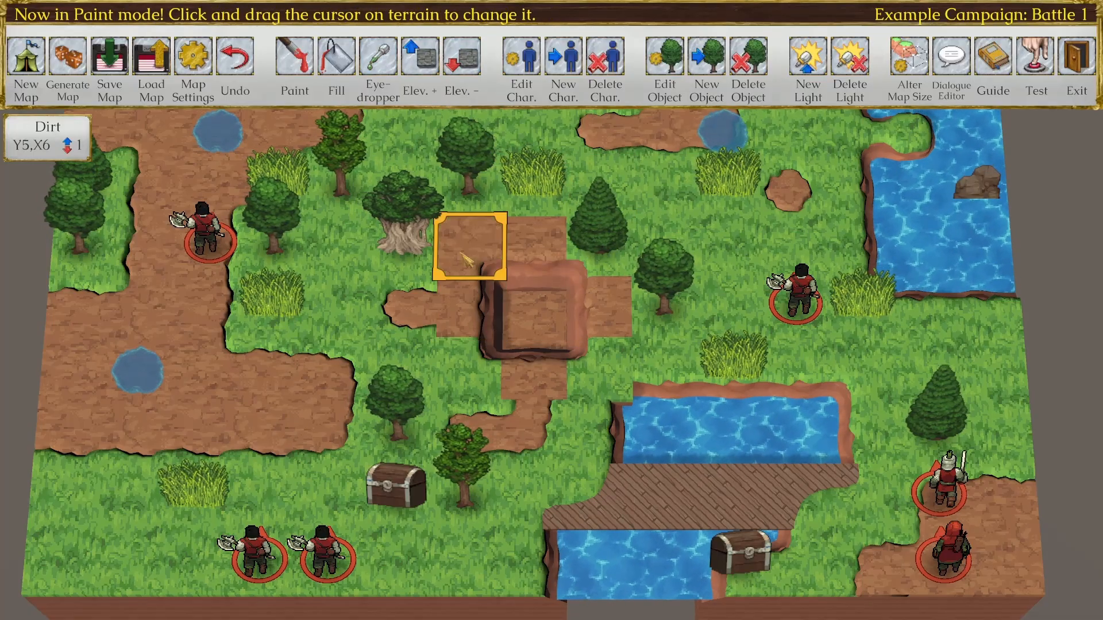
{"action": "left_click", "coordinate": [594, 254]}
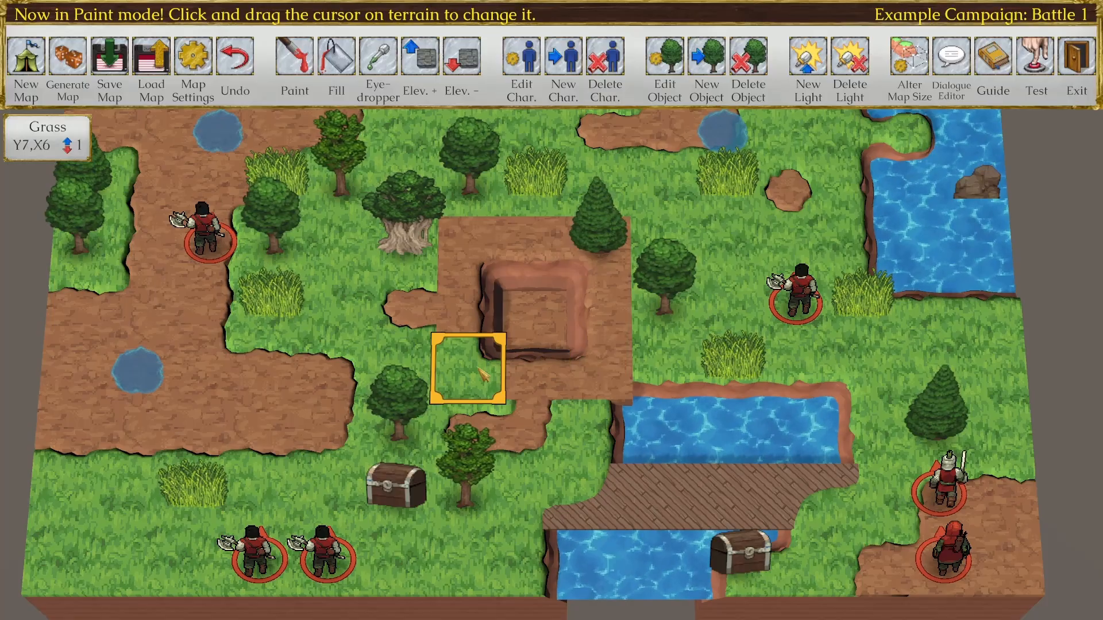
Step: Sample the Grass terrain and paint it over the dirt tiles surrounding the sunken tile at Y6,X7
{"action": "left_click", "coordinate": [379, 60]}
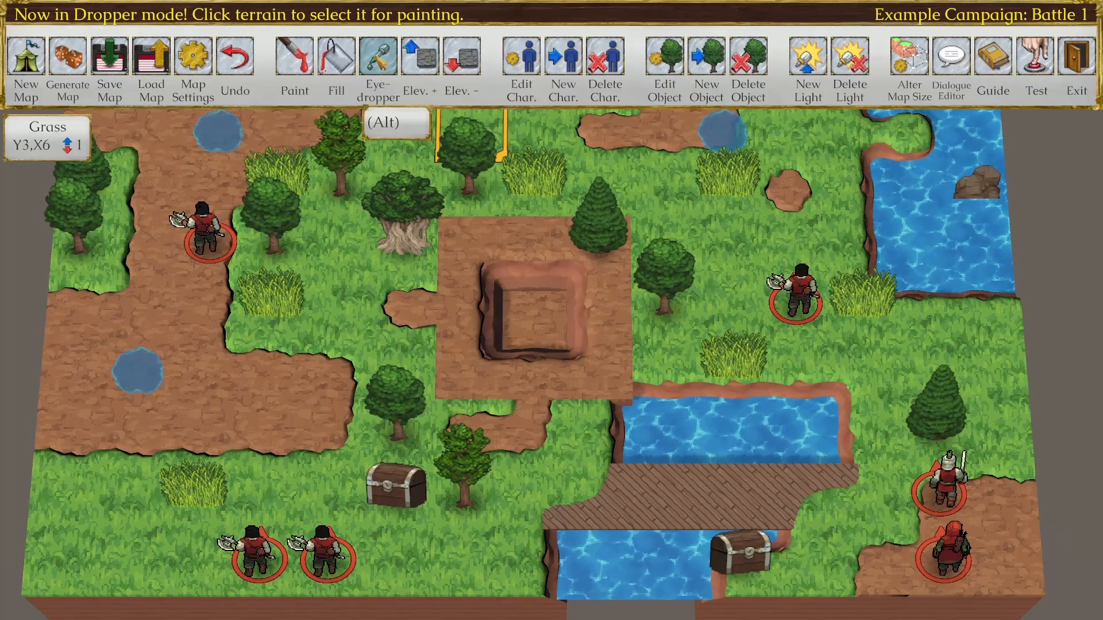
{"action": "left_click", "coordinate": [652, 337]}
{"action": "mouse_move", "coordinate": [589, 376]}
{"action": "left_mouse_down"}
{"action": "mouse_move", "coordinate": [523, 371]}
{"action": "mouse_move", "coordinate": [468, 247]}
{"action": "mouse_move", "coordinate": [597, 241]}
{"action": "mouse_move", "coordinate": [679, 294]}
{"action": "mouse_move", "coordinate": [601, 368]}
{"action": "mouse_move", "coordinate": [468, 313]}
{"action": "left_mouse_up"}
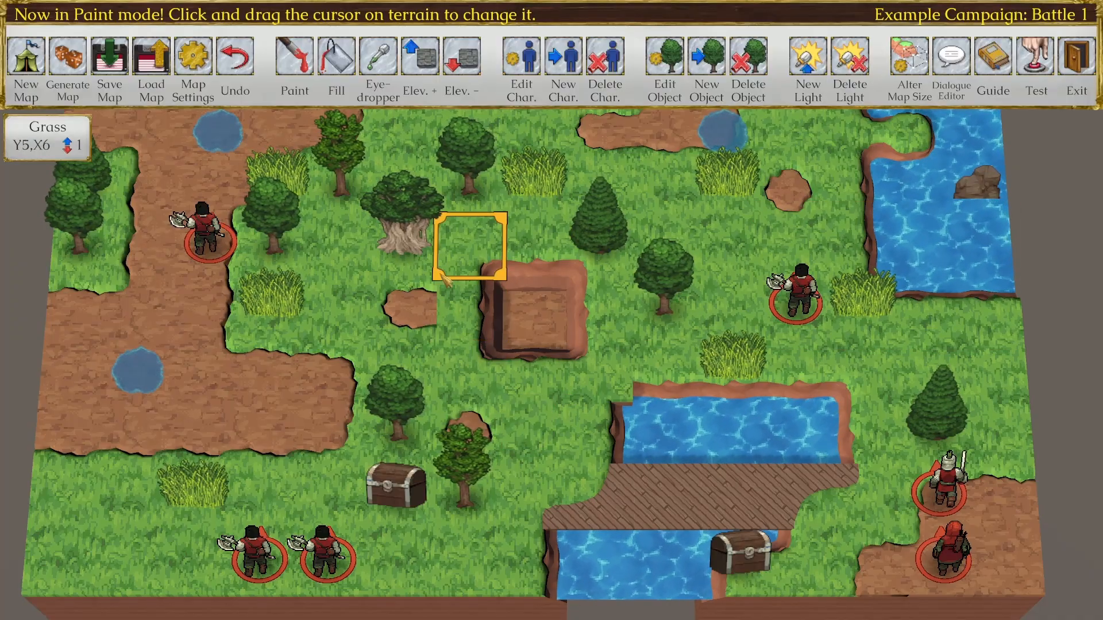
Step: Sample the pit's Dirt and the Grass beside the pond, and raise the sunken tile at Y6,X7 by one level
{"action": "left_click", "coordinate": [378, 58]}
{"action": "left_click", "coordinate": [520, 298]}
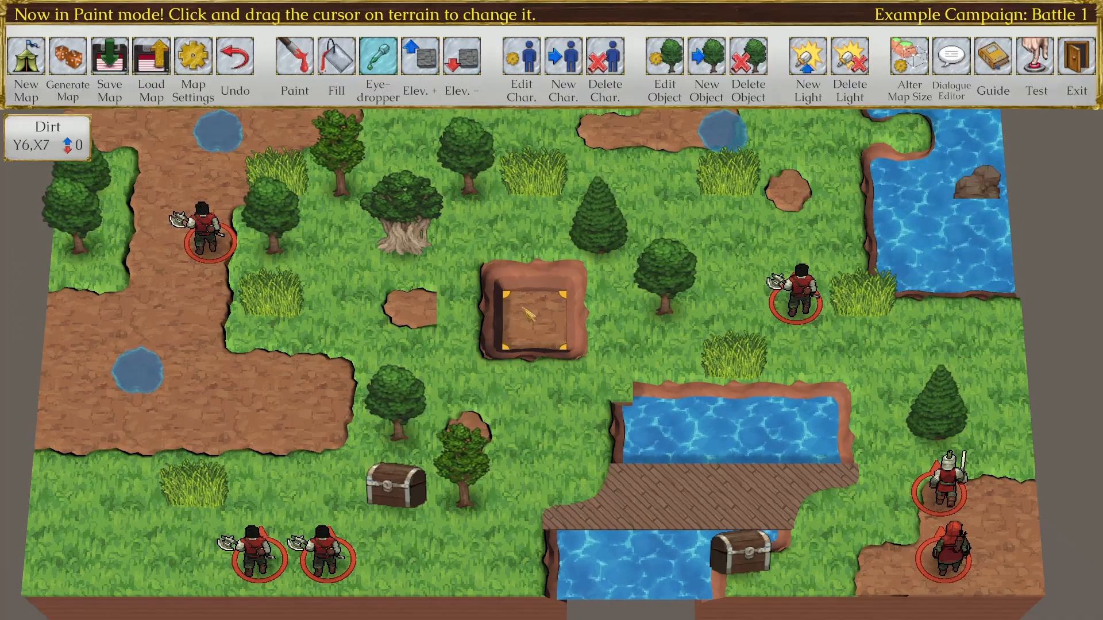
{"action": "key", "text": "s"}
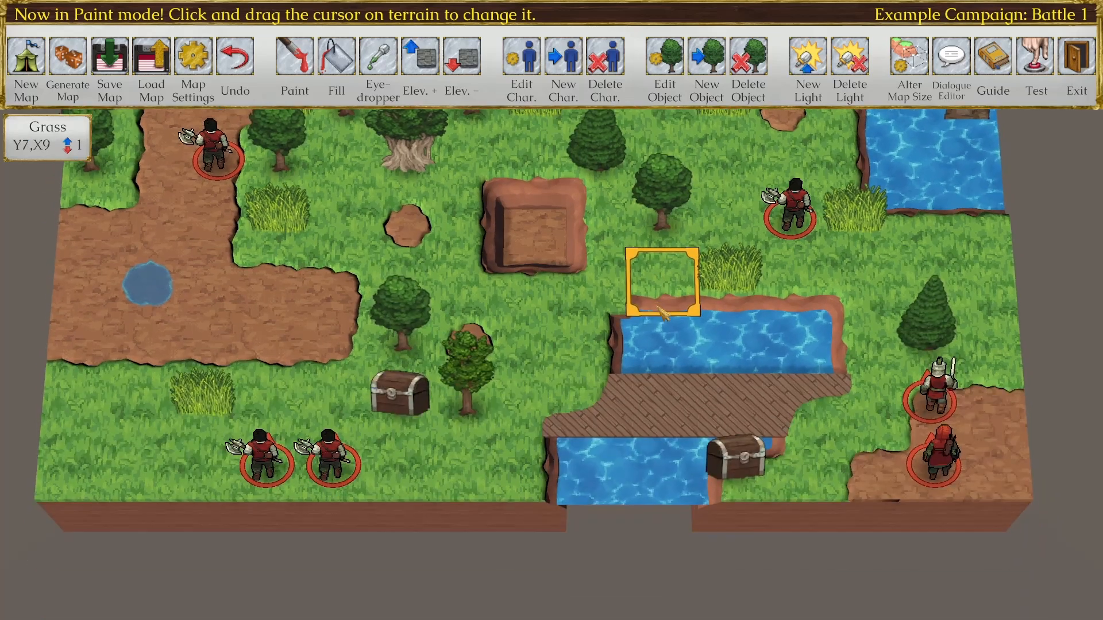
{"action": "left_click", "coordinate": [378, 57]}
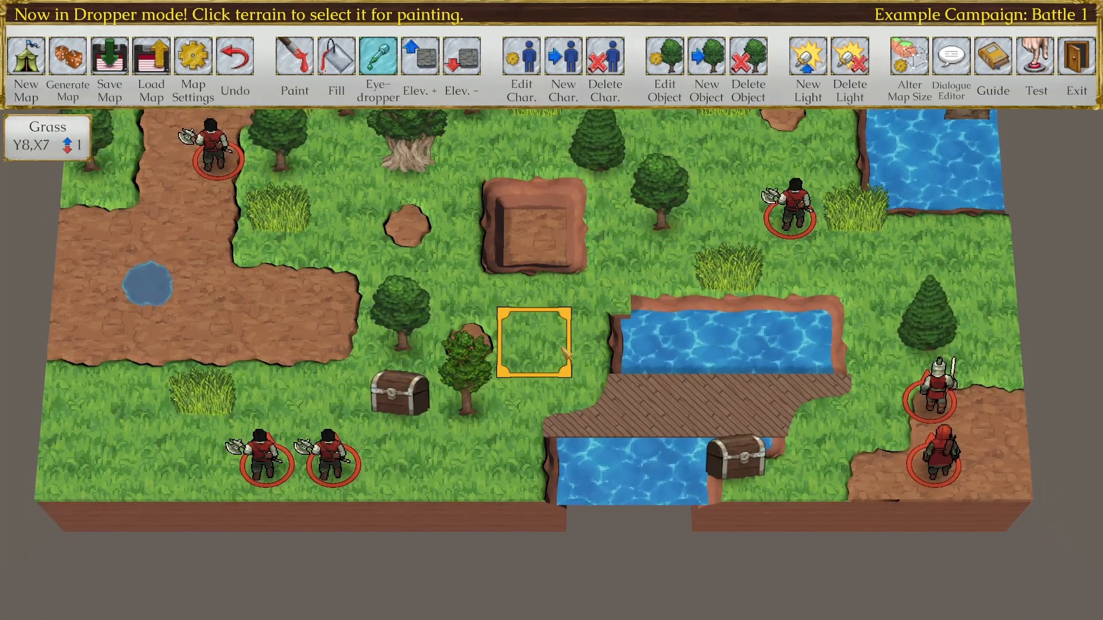
{"action": "left_click", "coordinate": [621, 293]}
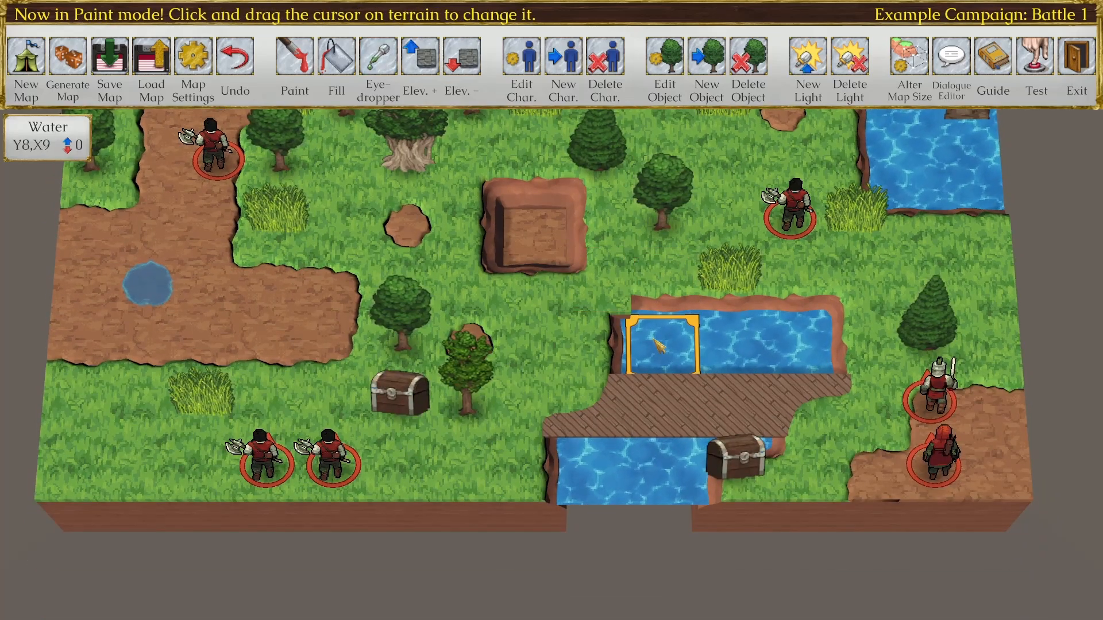
{"action": "left_click", "coordinate": [420, 57]}
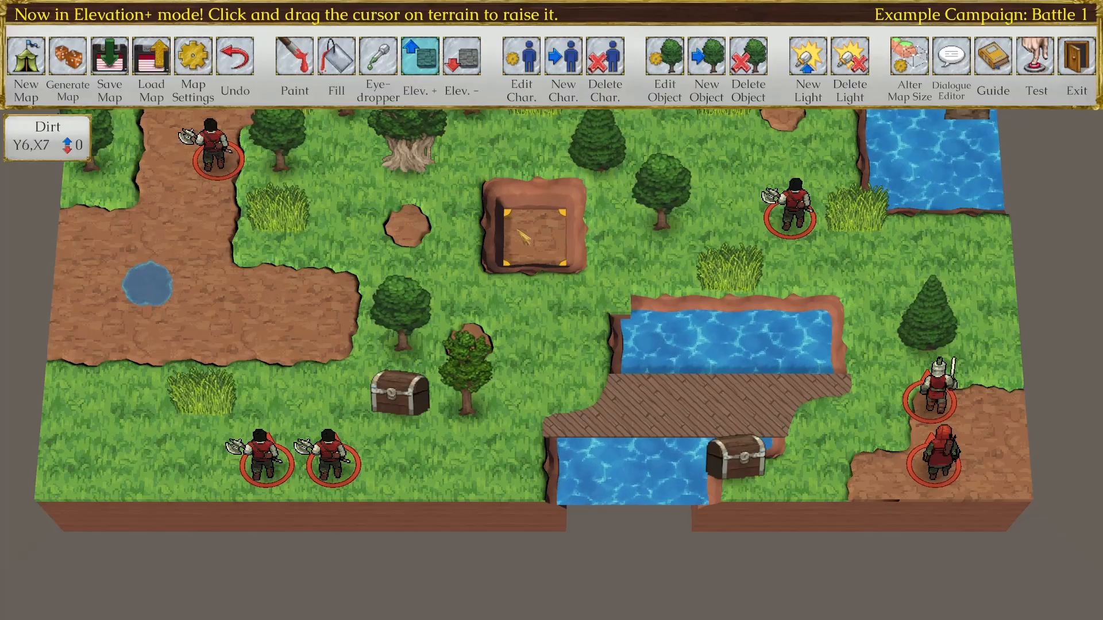
{"action": "left_click", "coordinate": [534, 230]}
Step: Raise the grass tiles at Y5,X6, Y5,X7, Y6,X6 and Y7,X7 to level 2 and save the Battle 1 map
{"action": "middle_click_drag", "start_coordinate": [651, 247], "coordinate": [608, 277]}
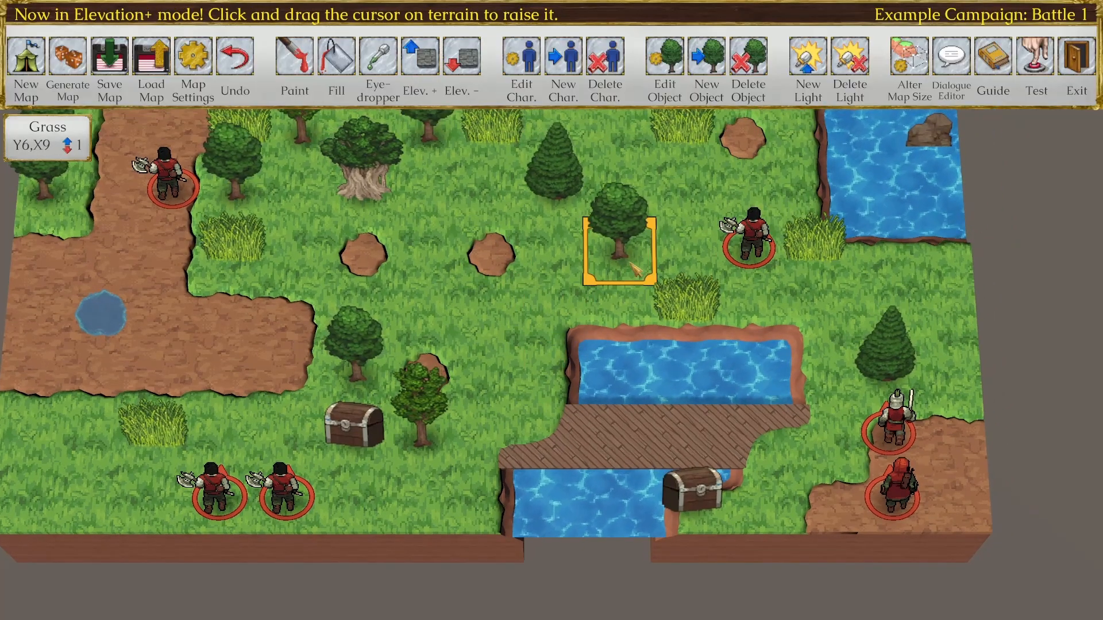
{"action": "middle_click_drag", "start_coordinate": [620, 209], "coordinate": [650, 312]}
{"action": "left_click", "coordinate": [461, 64]}
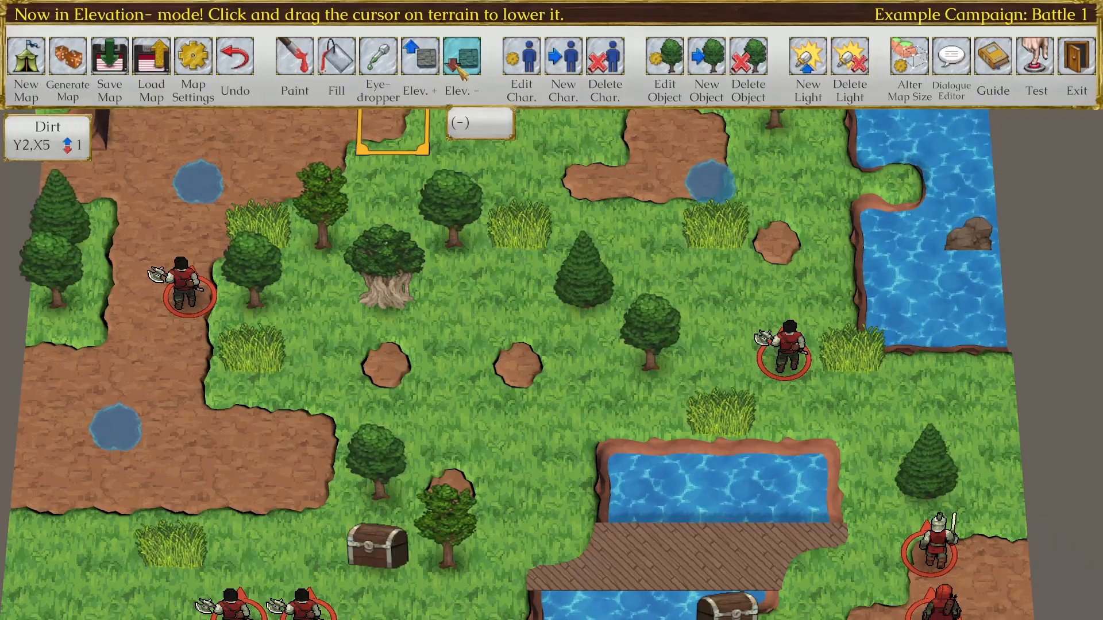
{"action": "left_click", "coordinate": [420, 61]}
{"action": "left_click", "coordinate": [487, 305]}
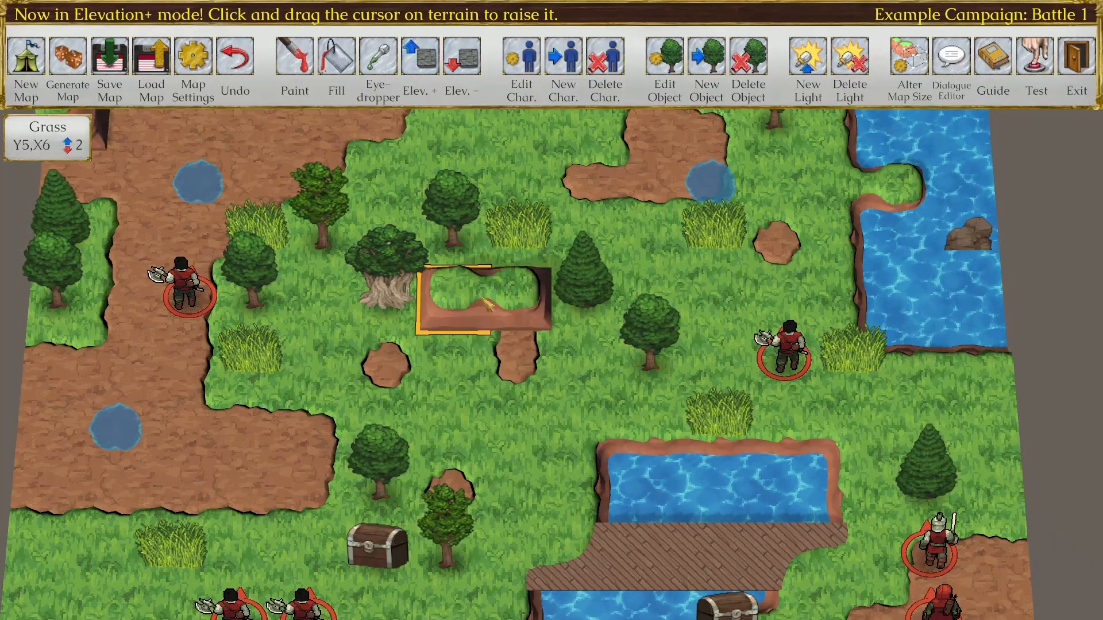
{"action": "left_click", "coordinate": [452, 360]}
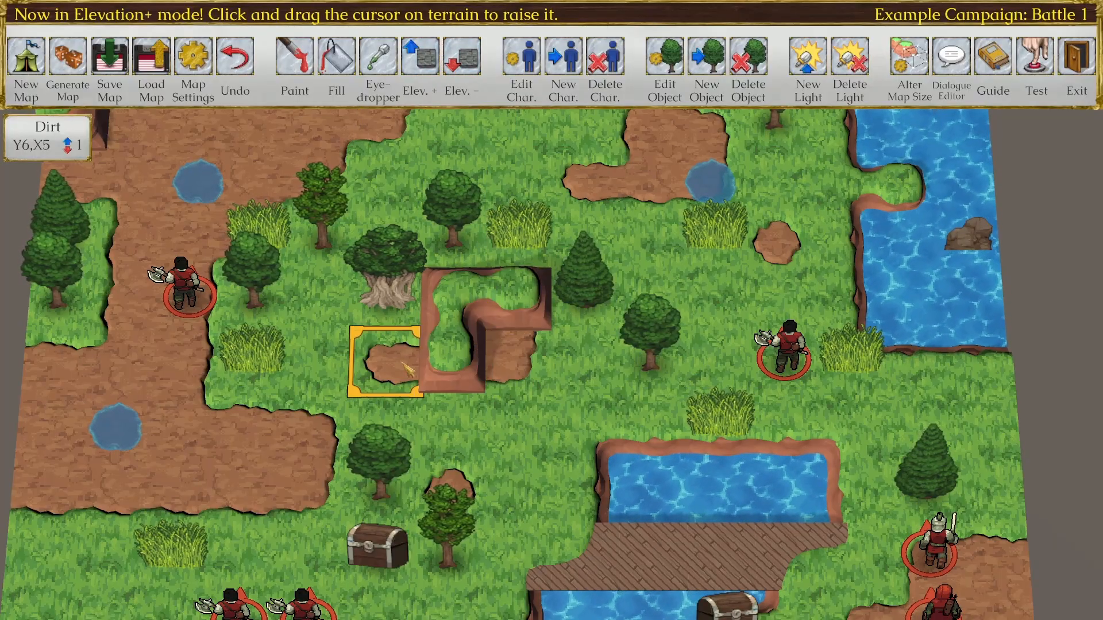
{"action": "middle_click_drag", "start_coordinate": [587, 431], "coordinate": [646, 301]}
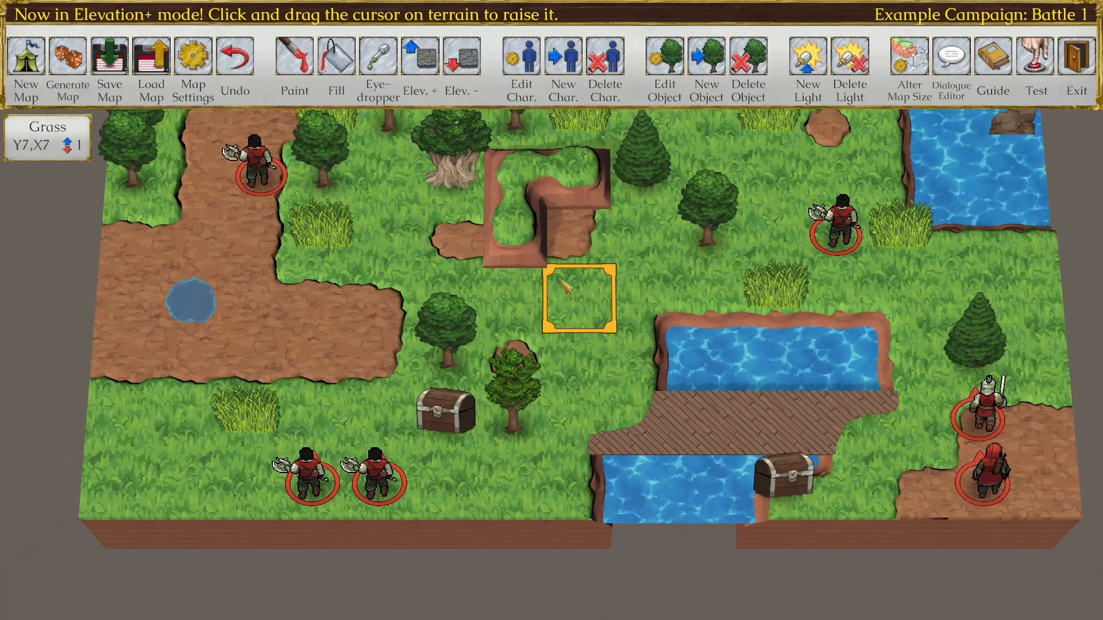
{"action": "middle_click_drag", "start_coordinate": [683, 314], "coordinate": [699, 306]}
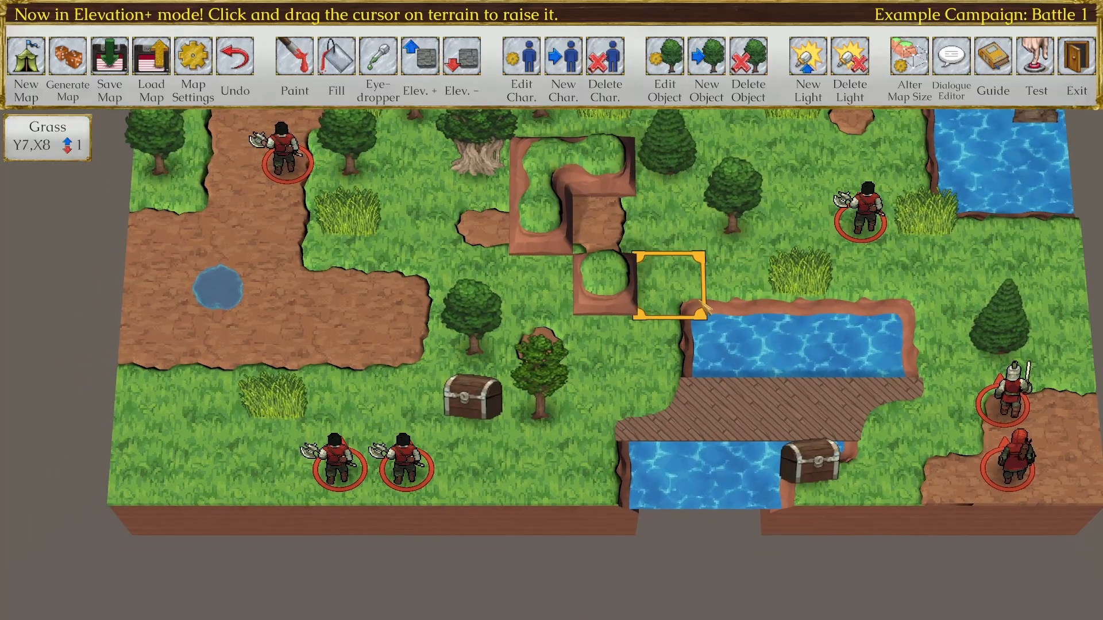
{"action": "left_click", "coordinate": [111, 68]}
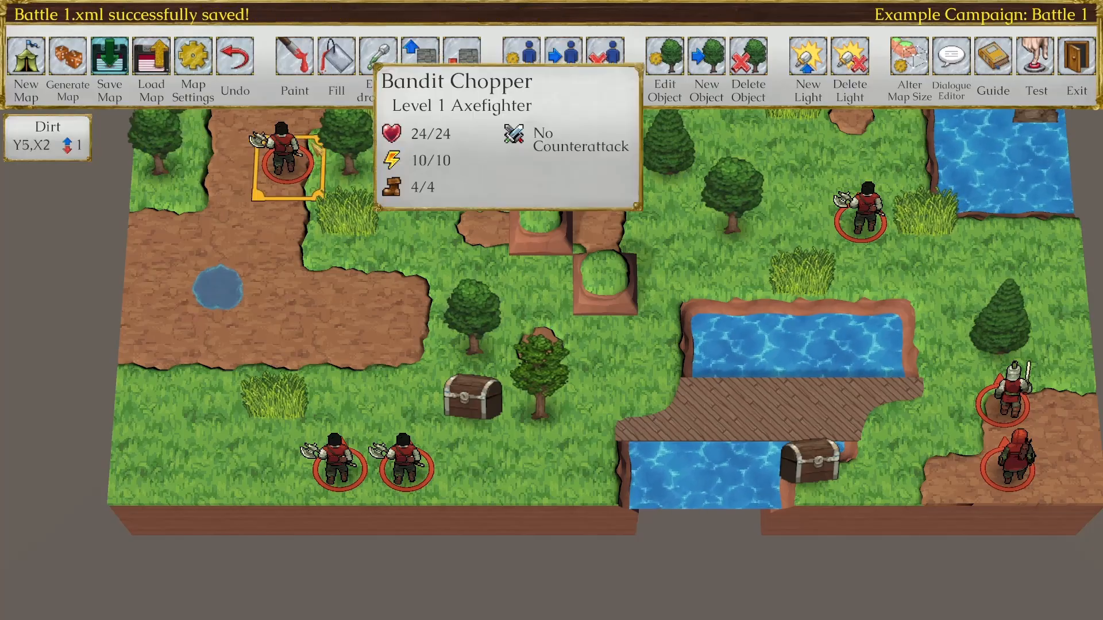
Step: Relocate the Tall Grass object at X 3, Y 6 to the dirt tile at X 1, Y 5
{"action": "key", "text": "Up"}
{"action": "middle_click_drag", "start_coordinate": [636, 332], "coordinate": [631, 366]}
{"action": "left_click", "coordinate": [678, 69]}
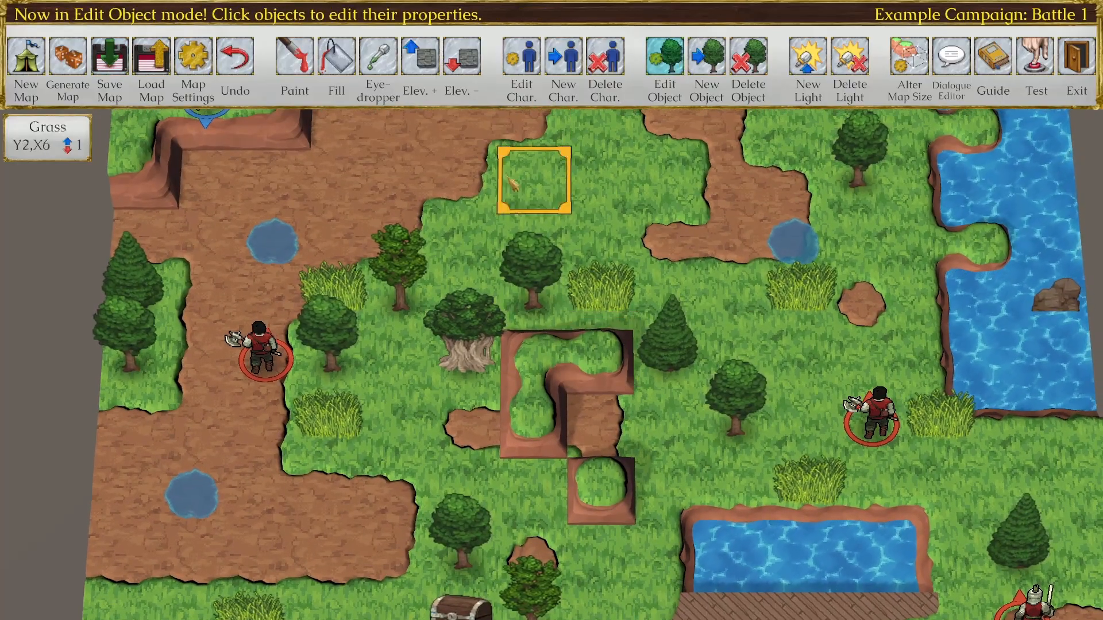
{"action": "left_click", "coordinate": [333, 284]}
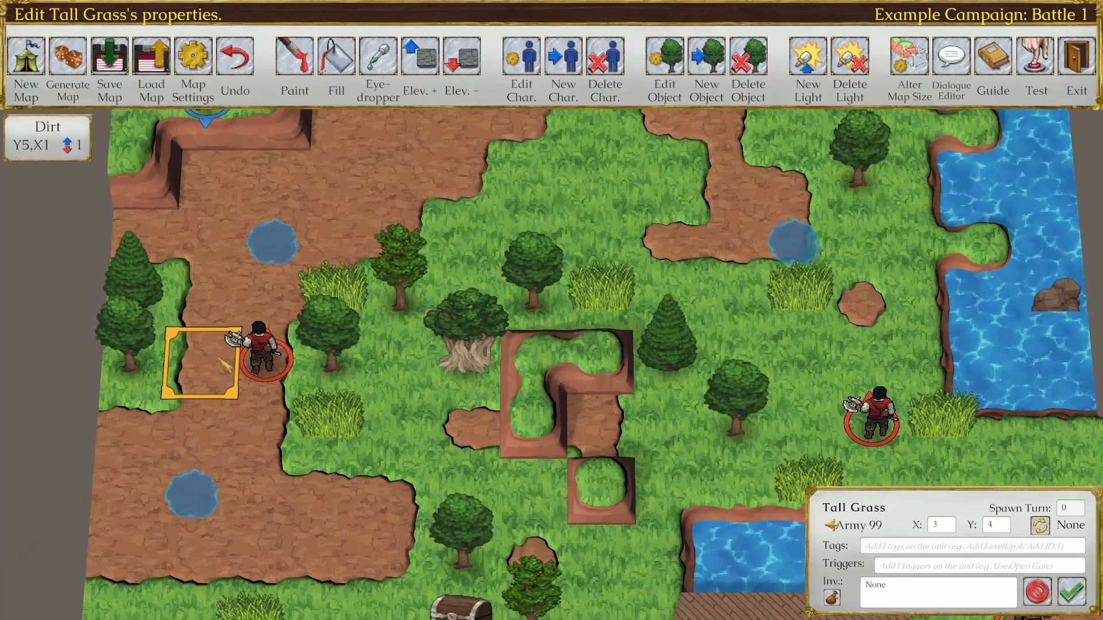
{"action": "left_click", "coordinate": [329, 414]}
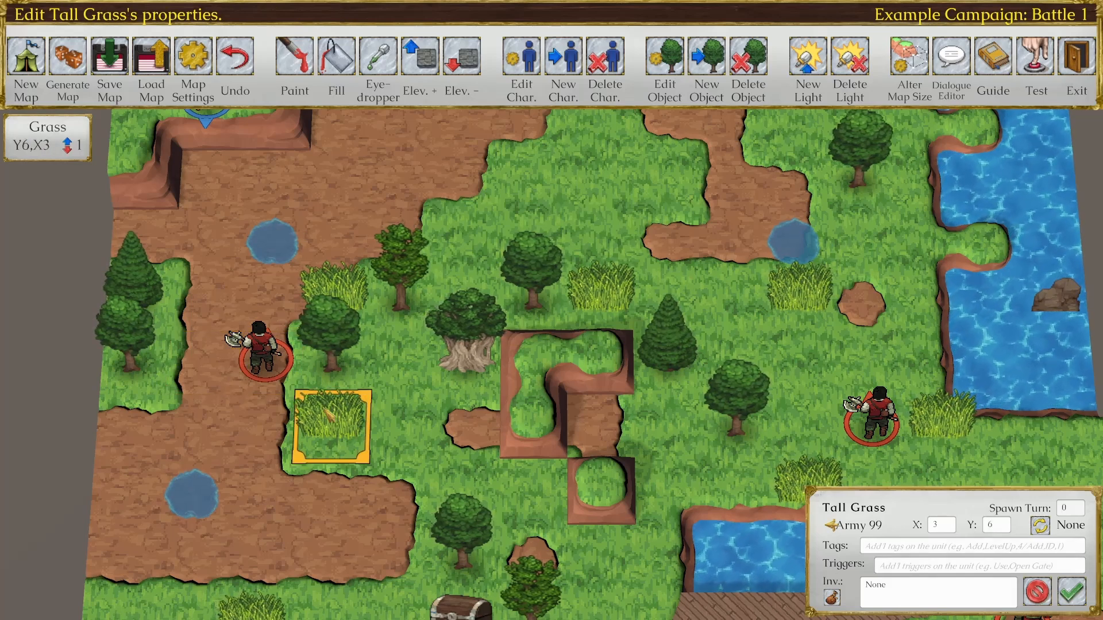
{"action": "left_click", "coordinate": [214, 357]}
{"action": "left_click", "coordinate": [1071, 591]}
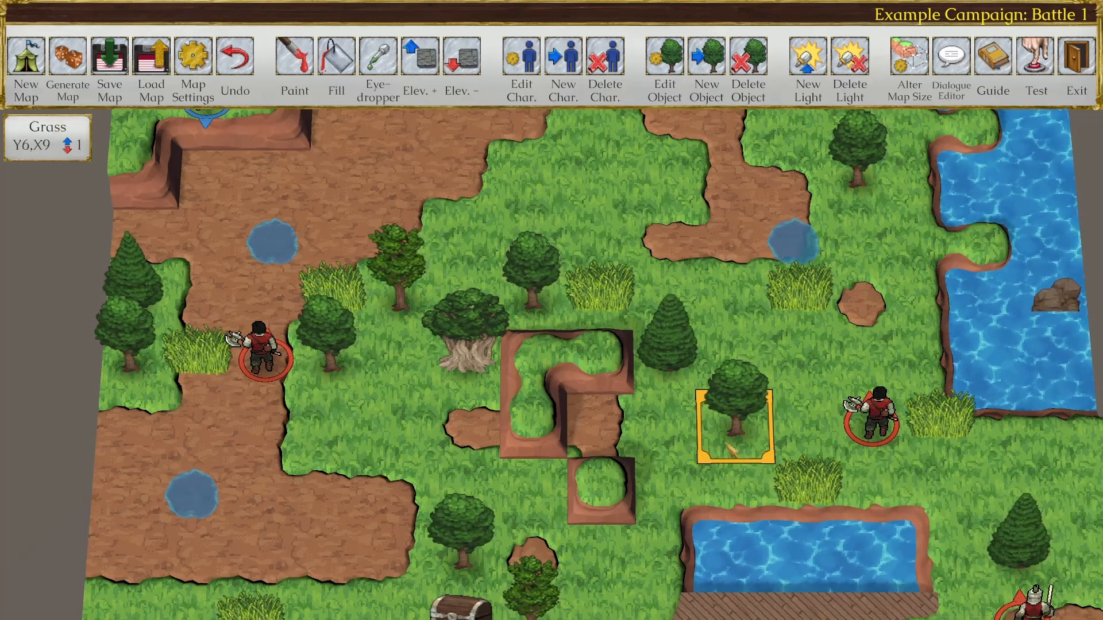
{"action": "key", "text": "s"}
{"action": "key", "text": "w"}
{"action": "key", "text": "s"}
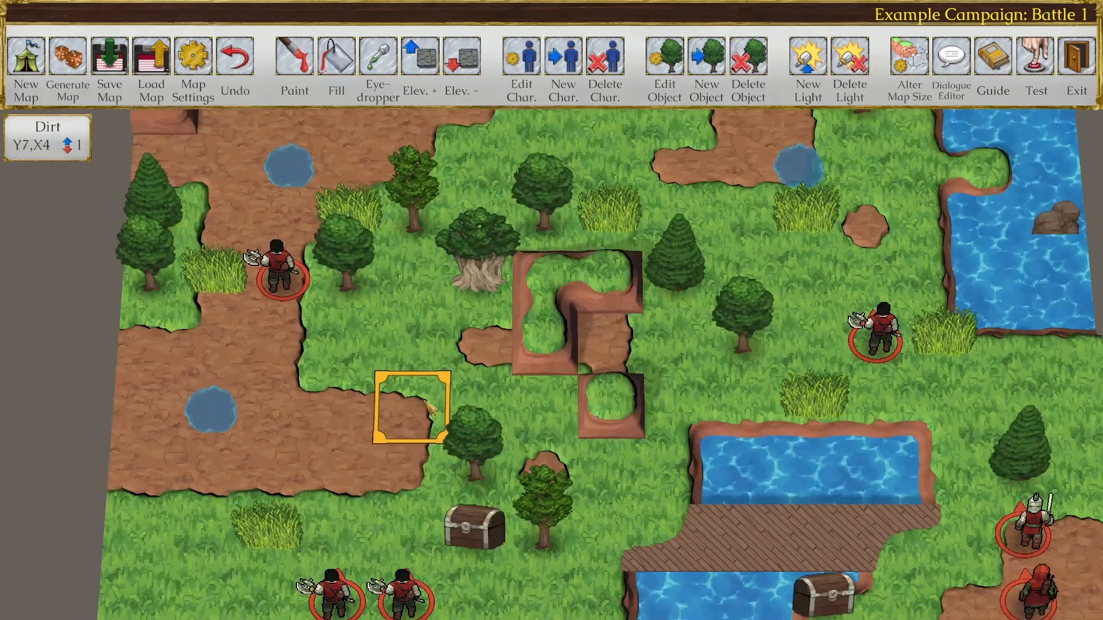
Step: Relocate the Tall Grass at X 1, Y 5 to the dirt at X 2, Y 6, and the Tall Grass below the dirt area to X 3, Y 8
{"action": "key", "text": "s"}
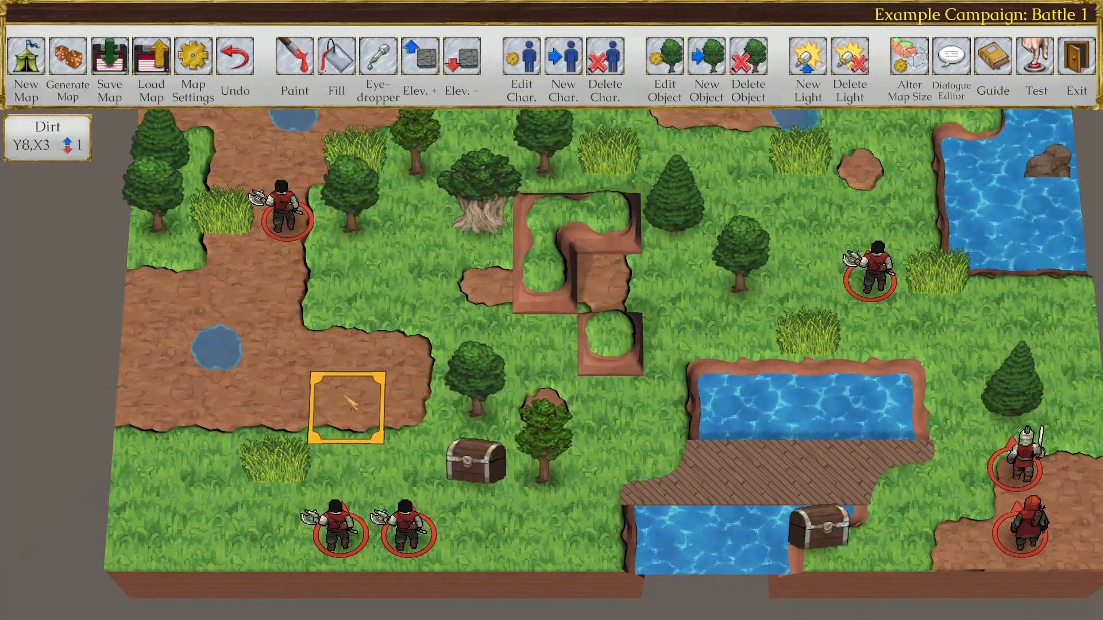
{"action": "left_click", "coordinate": [221, 213]}
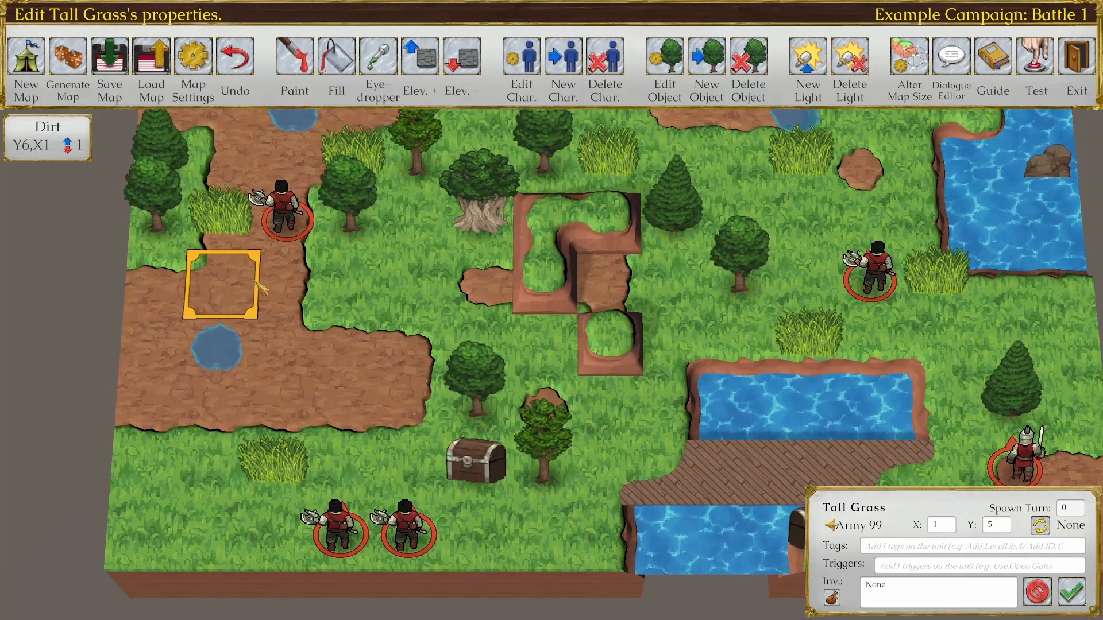
{"action": "left_click", "coordinate": [1072, 593]}
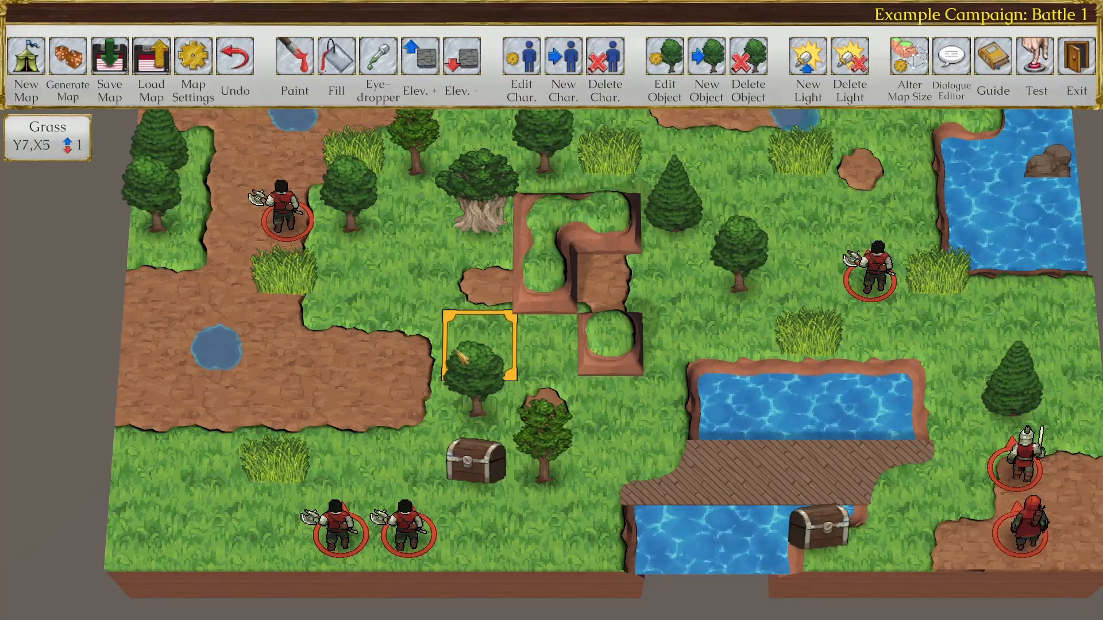
{"action": "left_click", "coordinate": [276, 463]}
{"action": "left_click", "coordinate": [347, 413]}
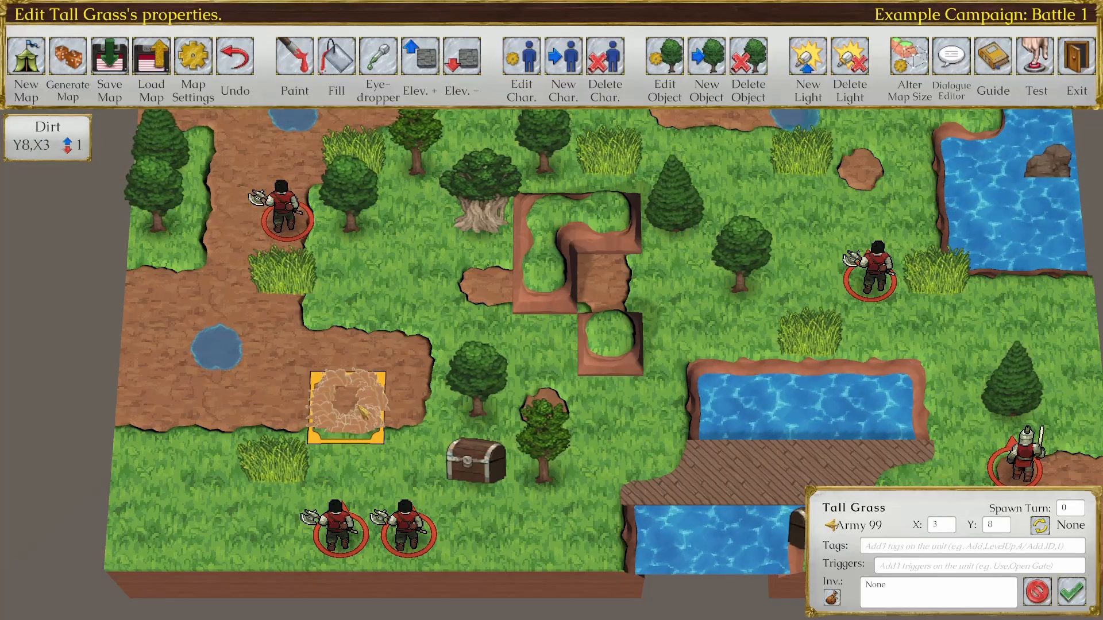
{"action": "left_click", "coordinate": [1072, 592]}
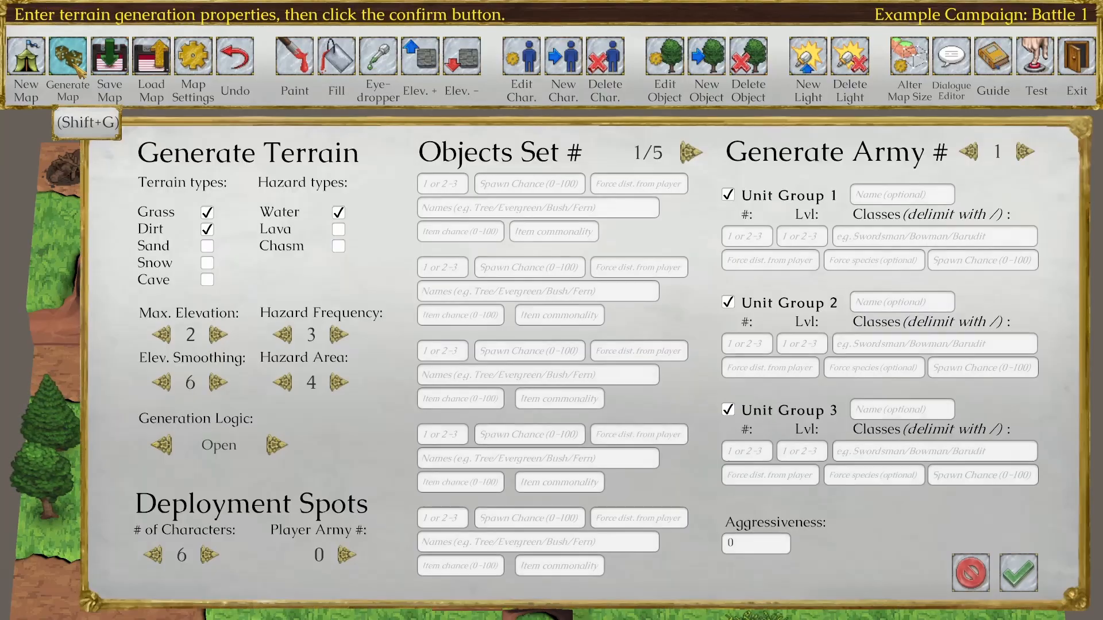
Step: Generate two random maps in succession using the default settings with Grass and Dirt terrain and the Water hazard
{"action": "left_click", "coordinate": [78, 68]}
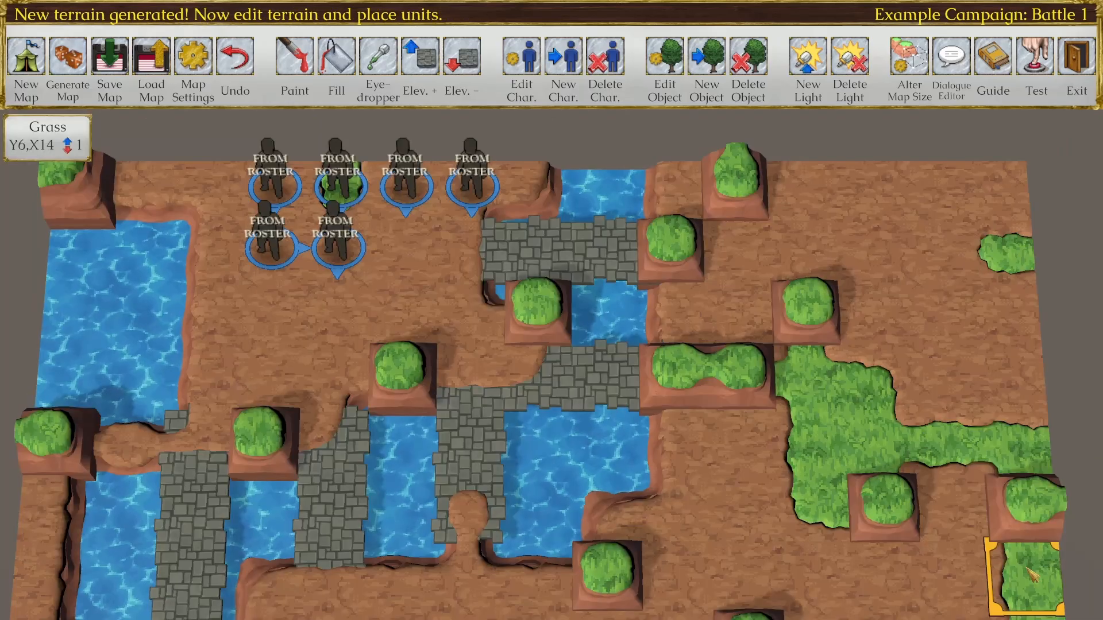
{"action": "key", "text": "s"}
{"action": "scroll", "coordinate": [798, 415], "scroll_direction": "down", "scroll_amount": 3}
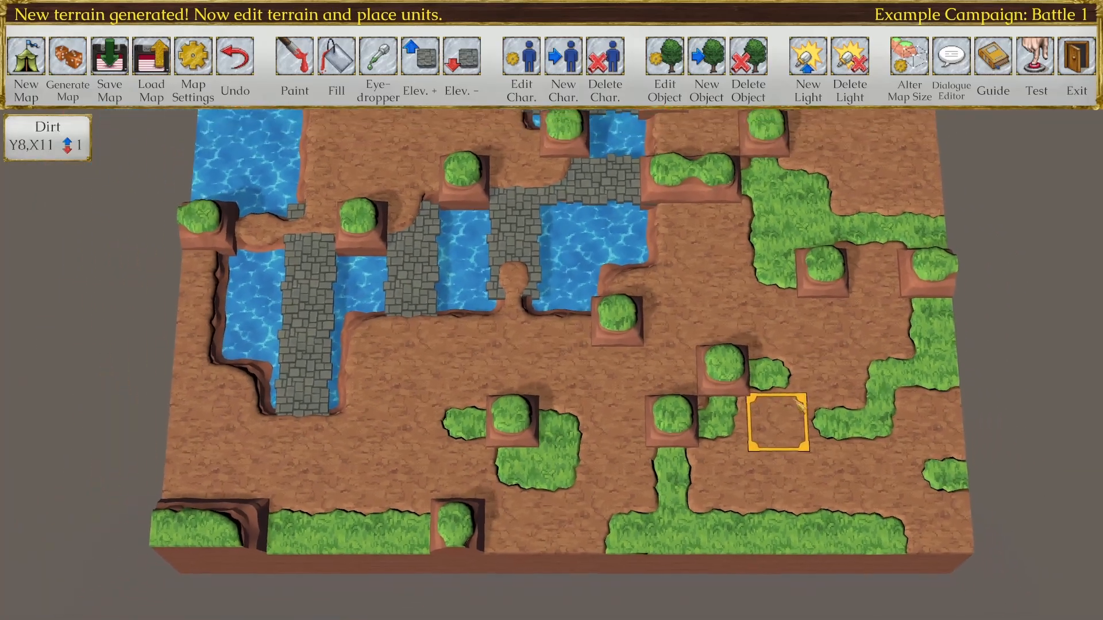
{"action": "key", "text": "w"}
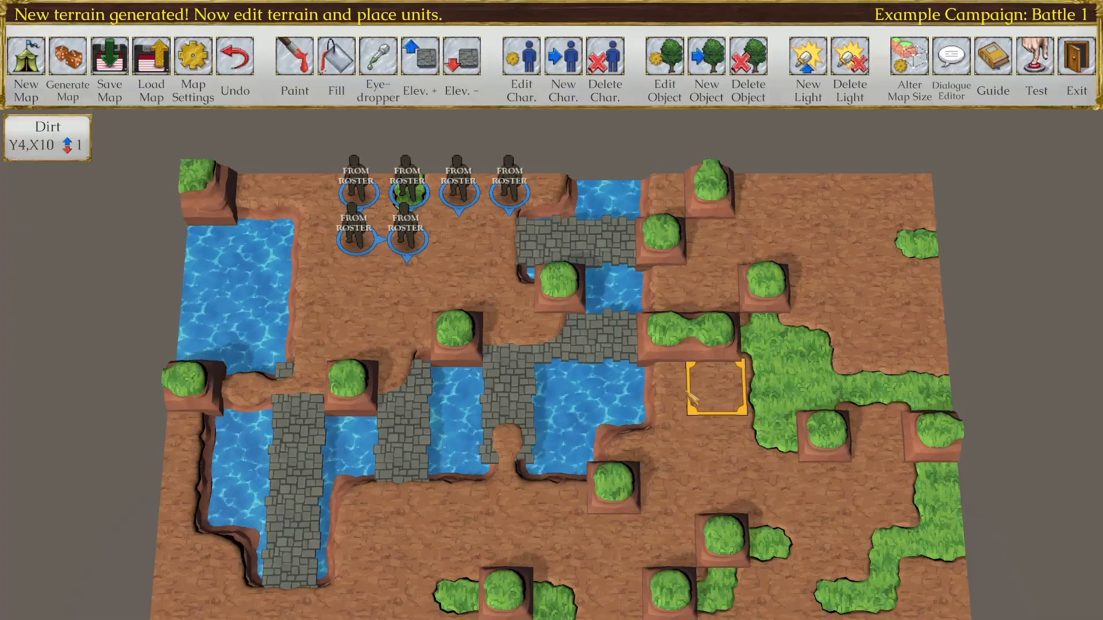
{"action": "left_click", "coordinate": [70, 68]}
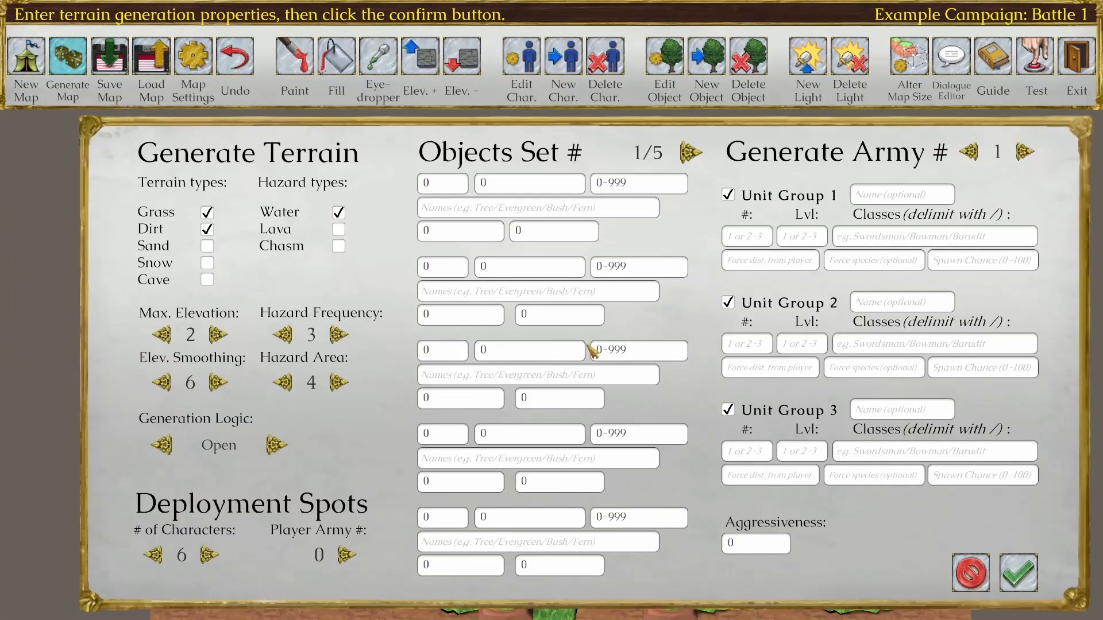
{"action": "left_click", "coordinate": [1028, 571]}
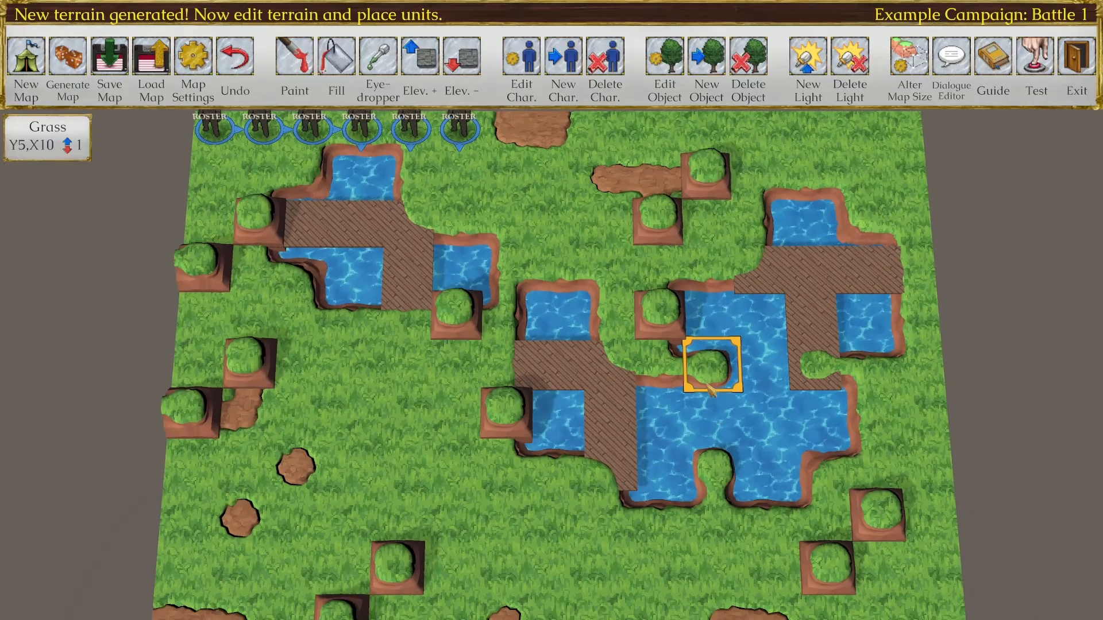
Step: Generate another random map with Max. Elevation 1, Hazard Frequency 2 and Elev. Smoothing 4
{"action": "left_click", "coordinate": [85, 71]}
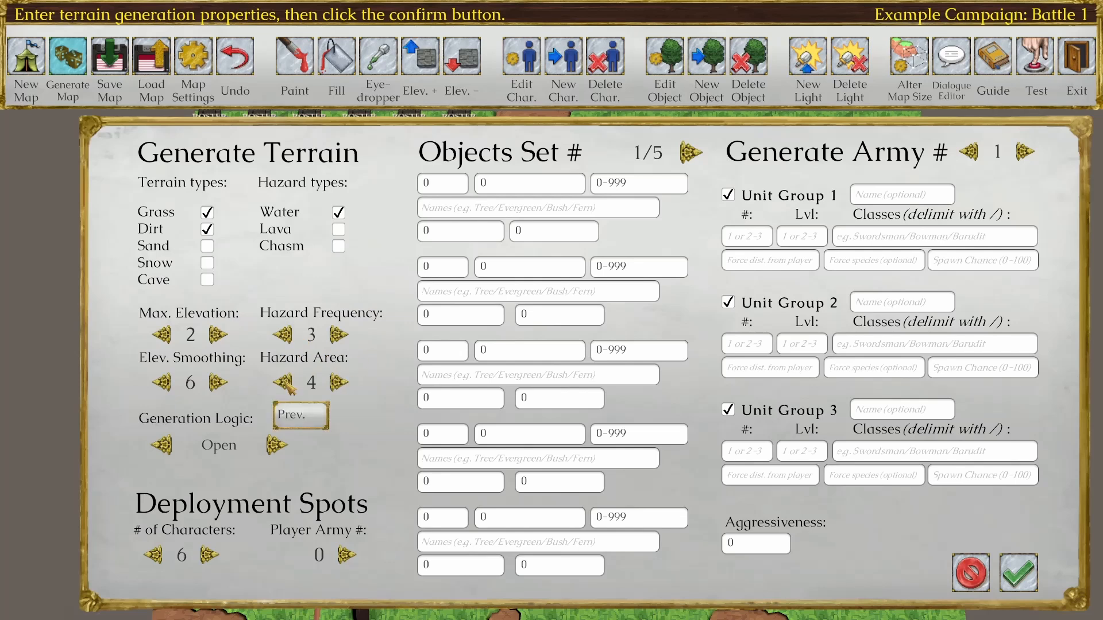
{"action": "left_click", "coordinate": [289, 335]}
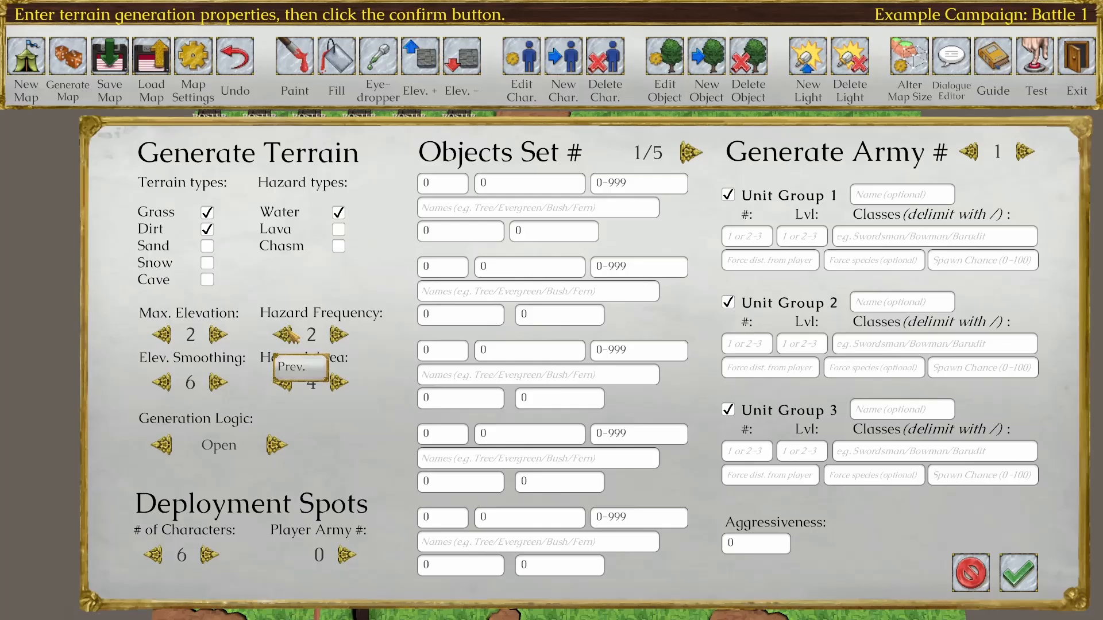
{"action": "left_click", "coordinate": [161, 335]}
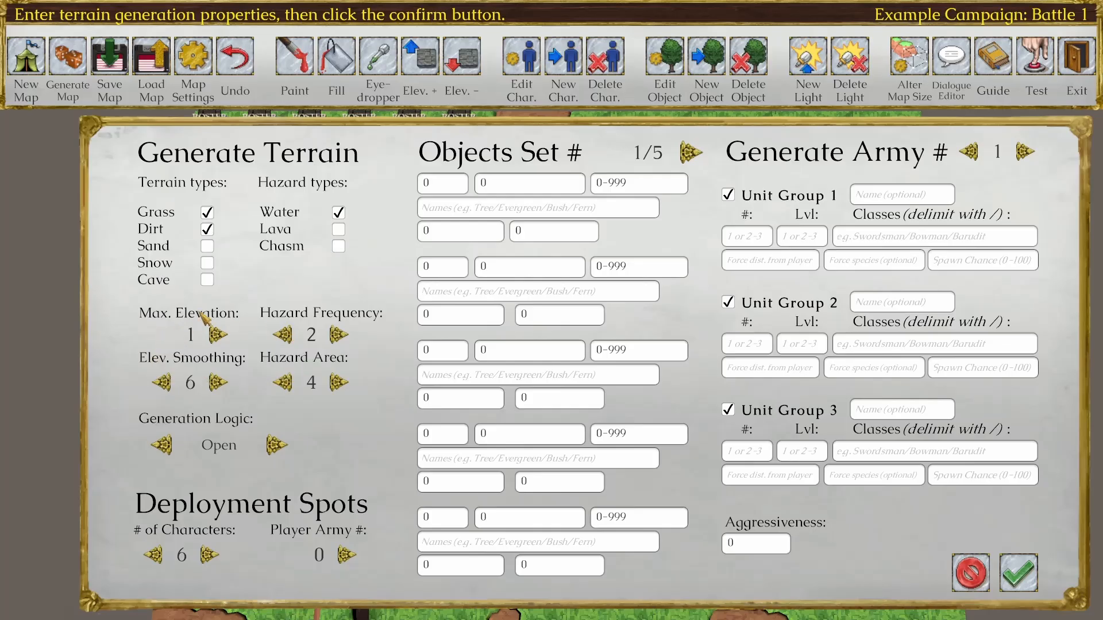
{"action": "left_click", "coordinate": [219, 383]}
{"action": "left_click", "coordinate": [1018, 573]}
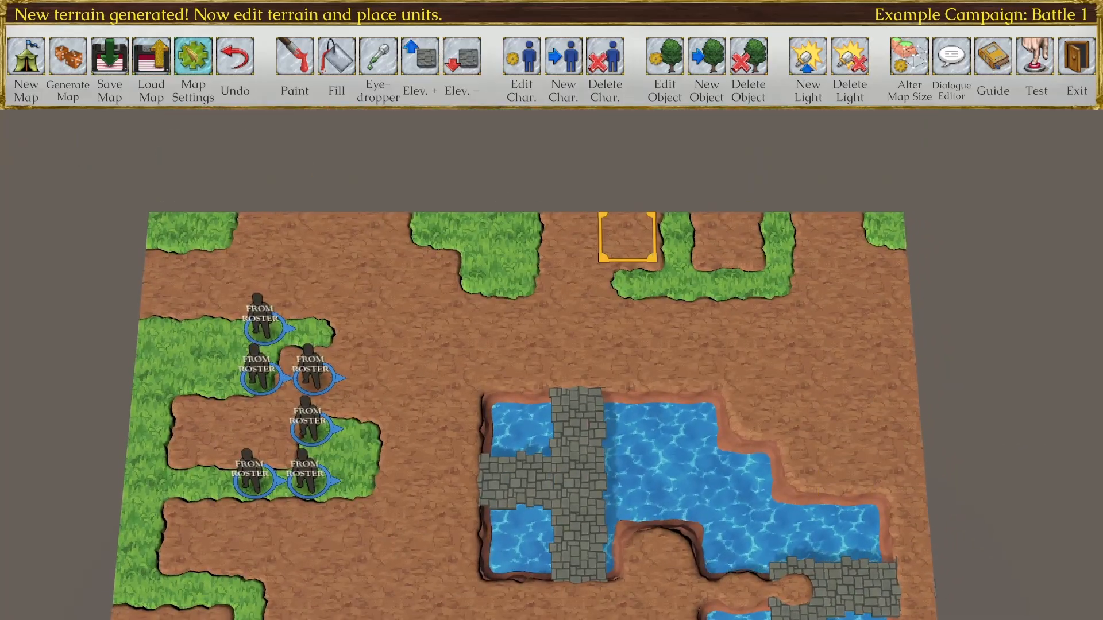
Step: Generate a random map with Hazard Area 8 and Hazard Frequency 2, and look over its layout
{"action": "left_click", "coordinate": [68, 56]}
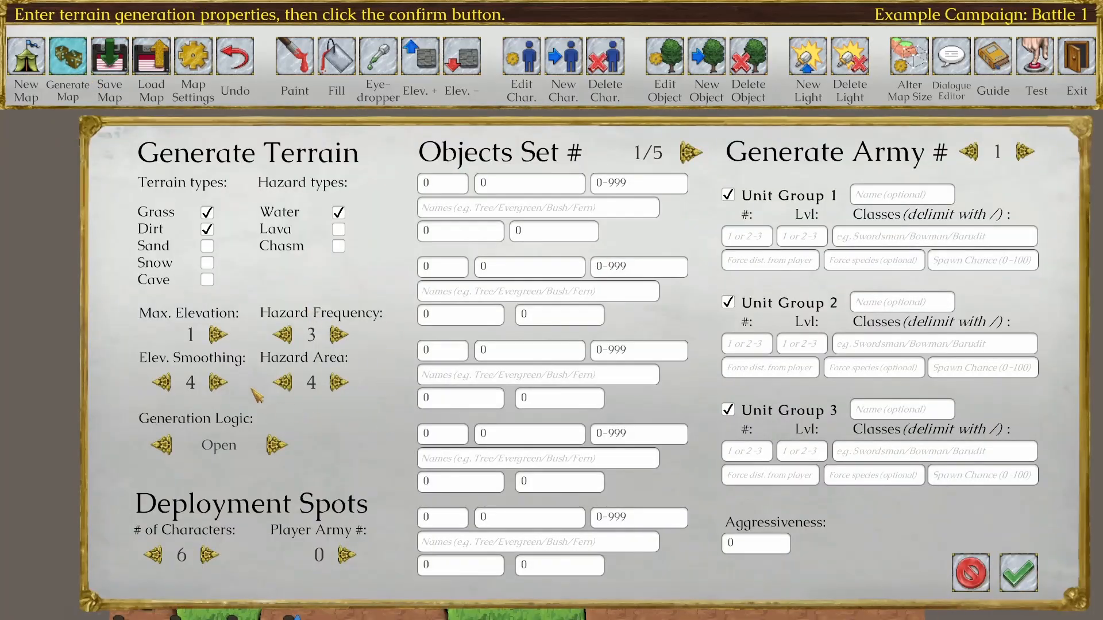
{"action": "left_click", "coordinate": [343, 383]}
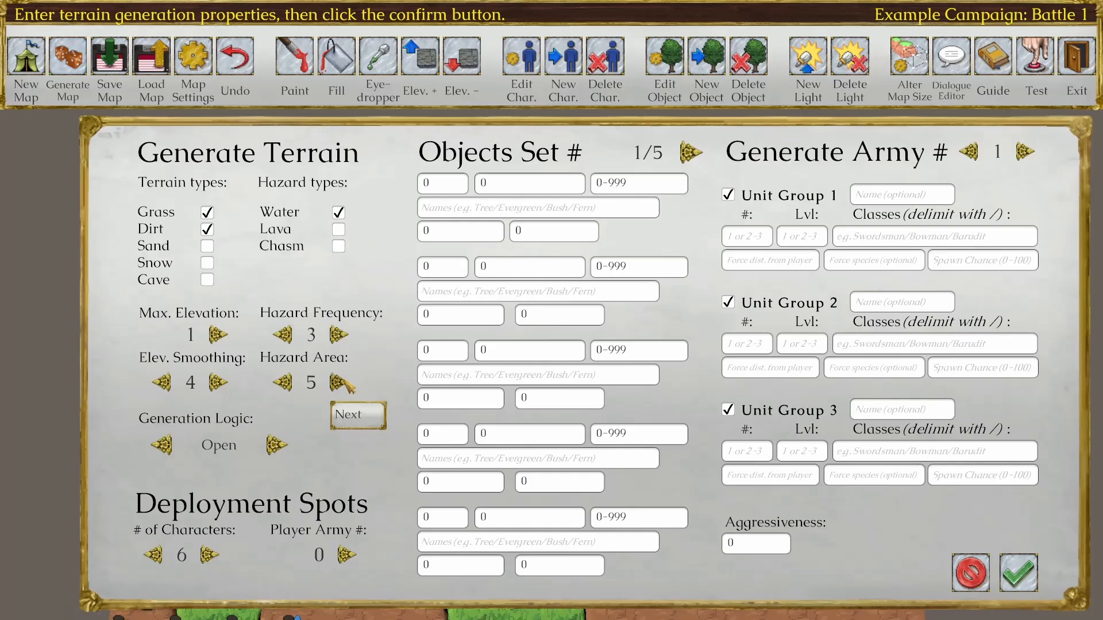
{"action": "left_click", "coordinate": [343, 383]}
{"action": "left_click", "coordinate": [343, 383]}
{"action": "left_click", "coordinate": [343, 384]}
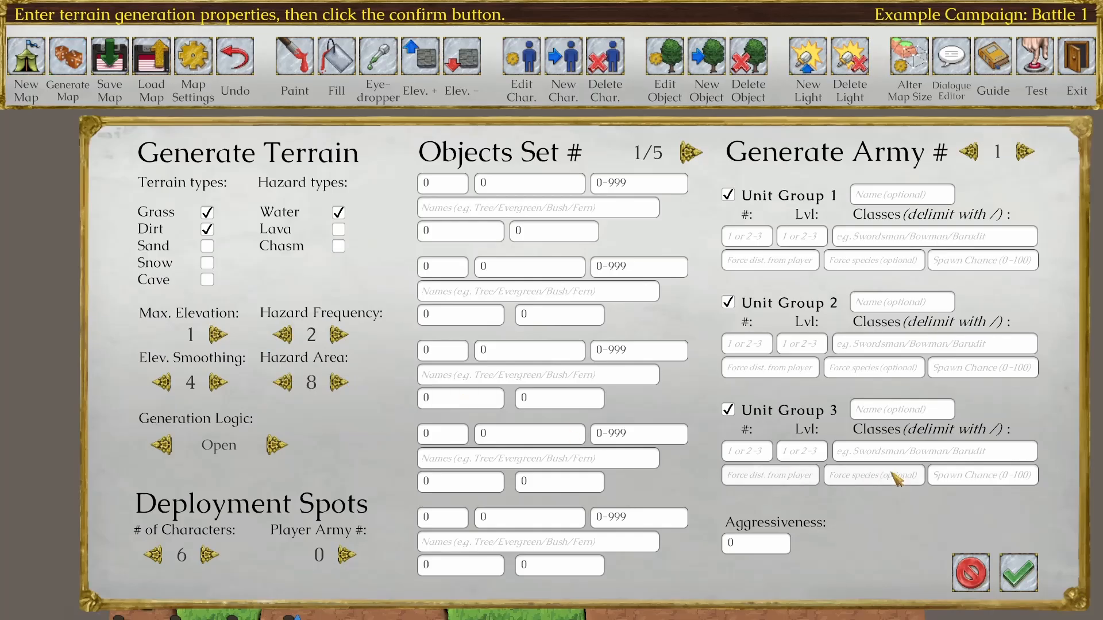
{"action": "left_click", "coordinate": [1019, 573]}
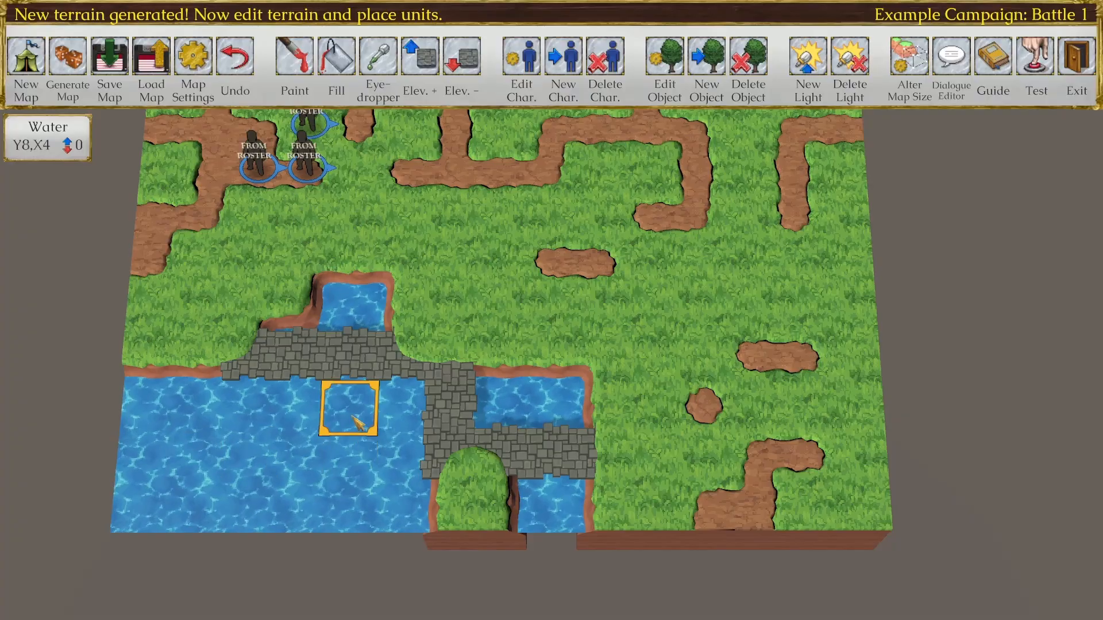
{"action": "key", "text": "w"}
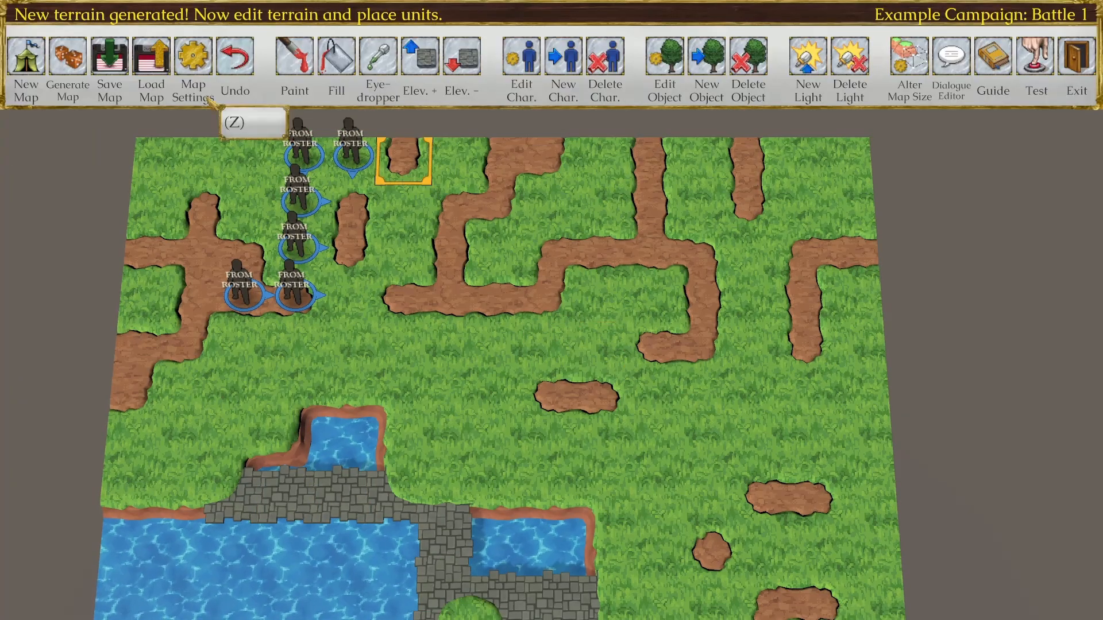
Step: Generate a random map with Dirt and Cave terrain and Lava as the only hazard type
{"action": "left_click", "coordinate": [85, 70]}
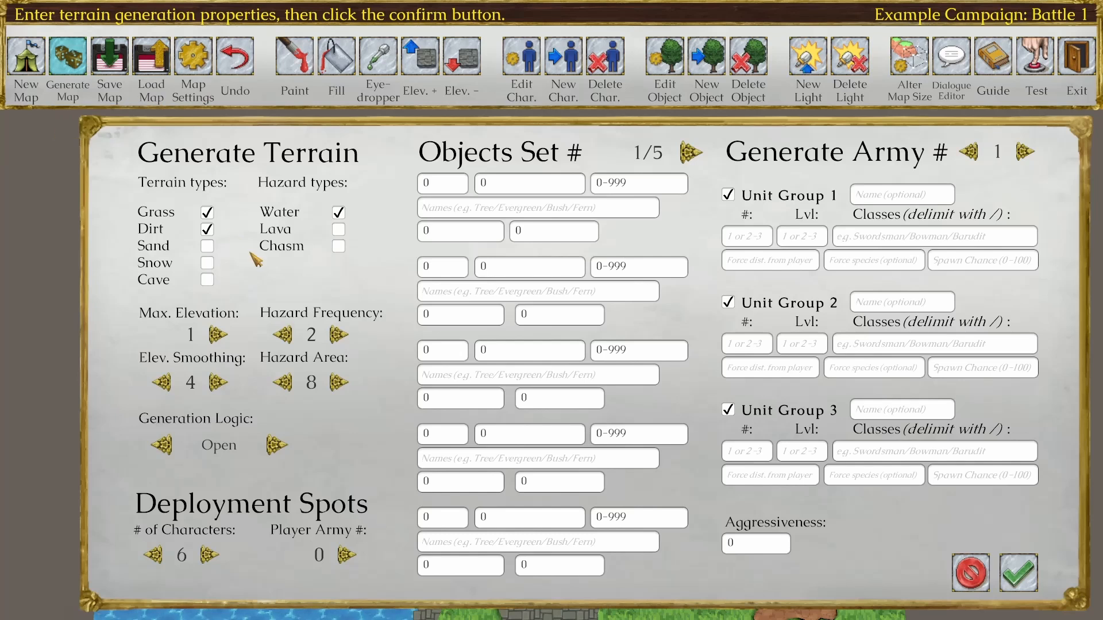
{"action": "left_click", "coordinate": [207, 213]}
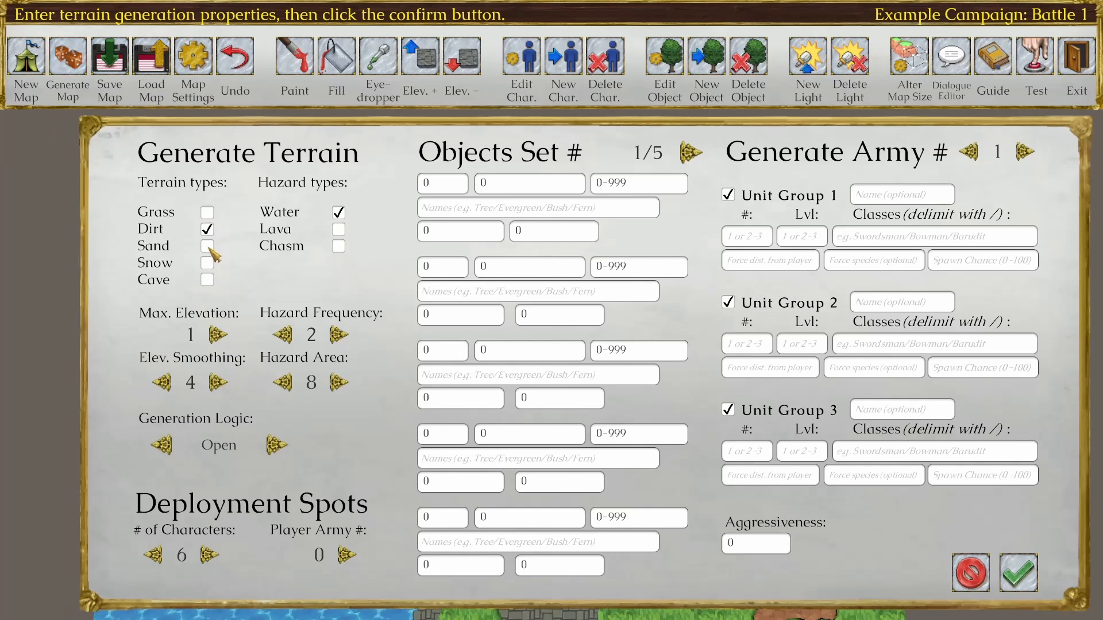
{"action": "left_click", "coordinate": [207, 279]}
{"action": "left_click", "coordinate": [339, 230]}
{"action": "left_click", "coordinate": [339, 213]}
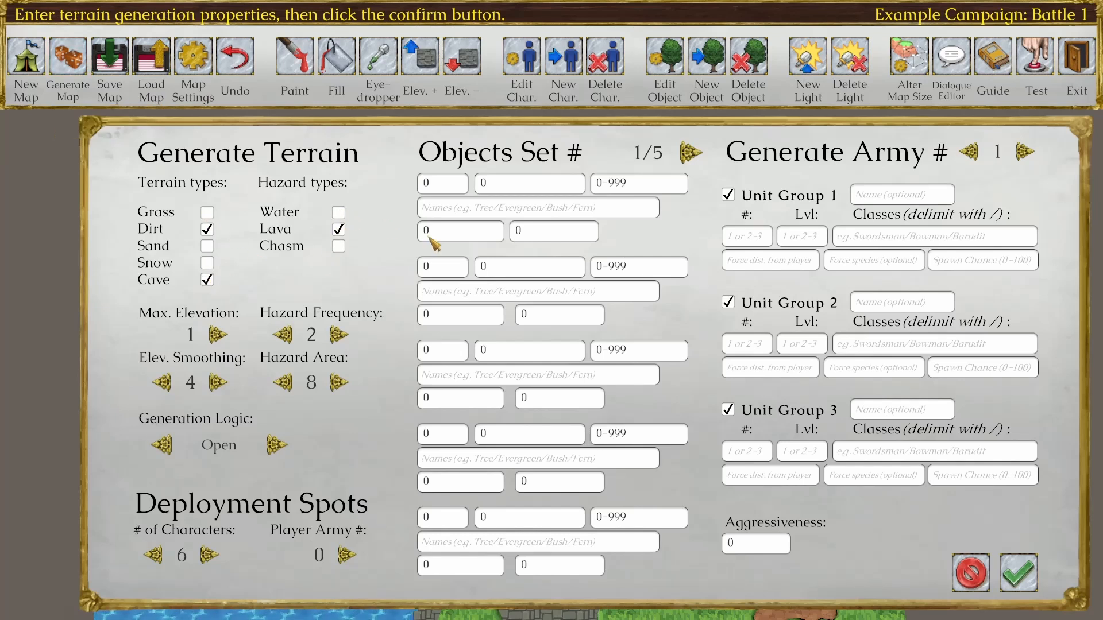
{"action": "left_click", "coordinate": [1018, 573]}
{"action": "middle_click_drag", "start_coordinate": [707, 387], "coordinate": [669, 319]}
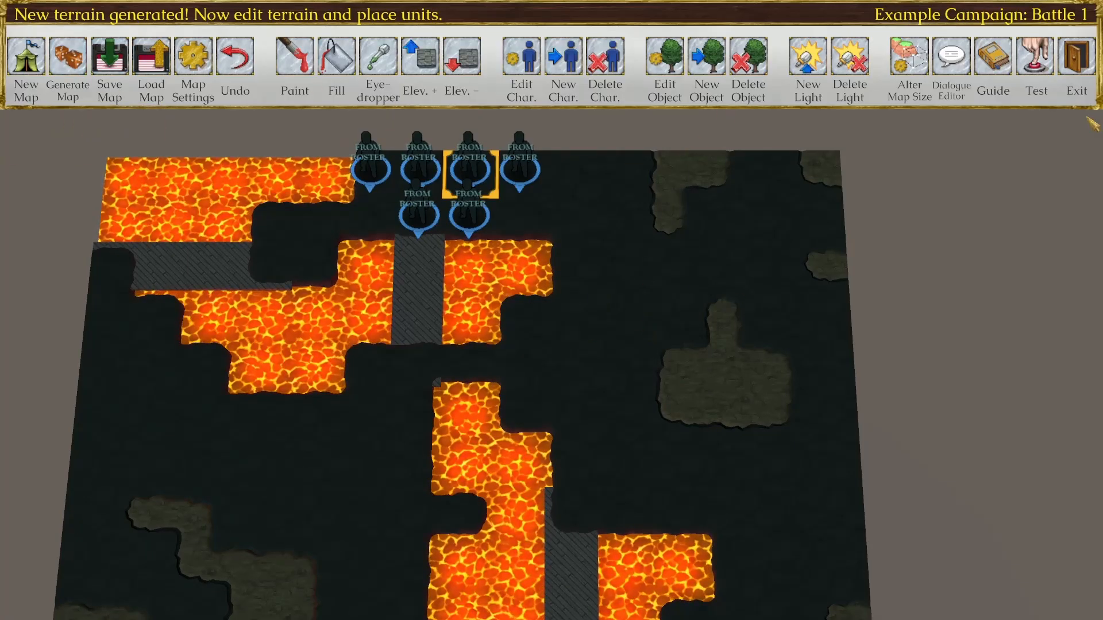
Step: Leave the map editor without saving the generated terrain and reopen the Battle 1 map from the Campaign Editor
{"action": "left_click", "coordinate": [1074, 73]}
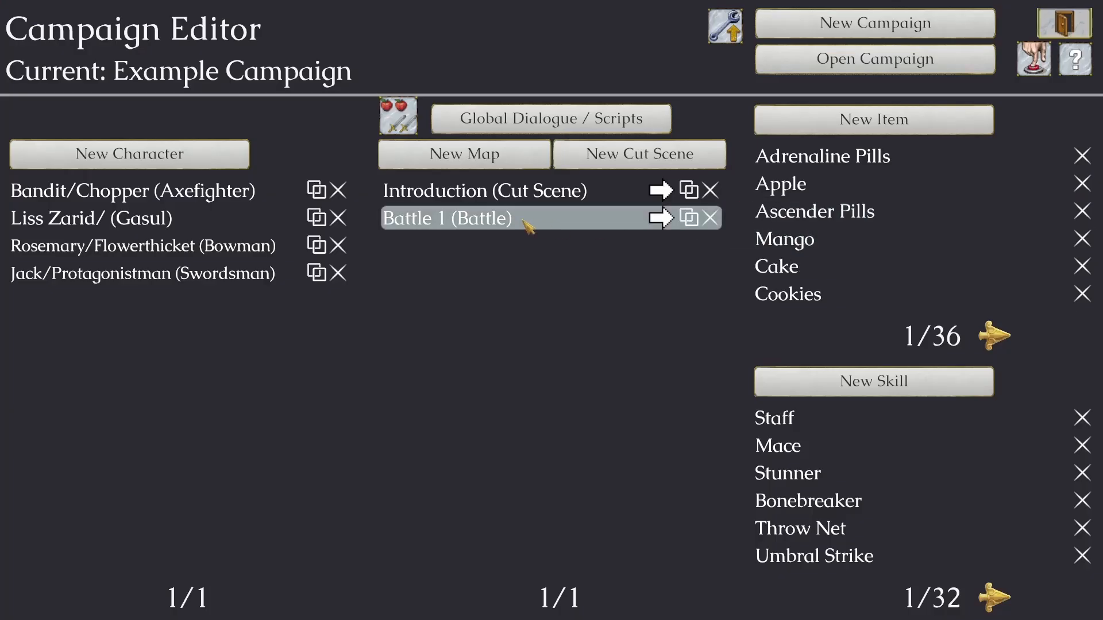
{"action": "left_click", "coordinate": [526, 223]}
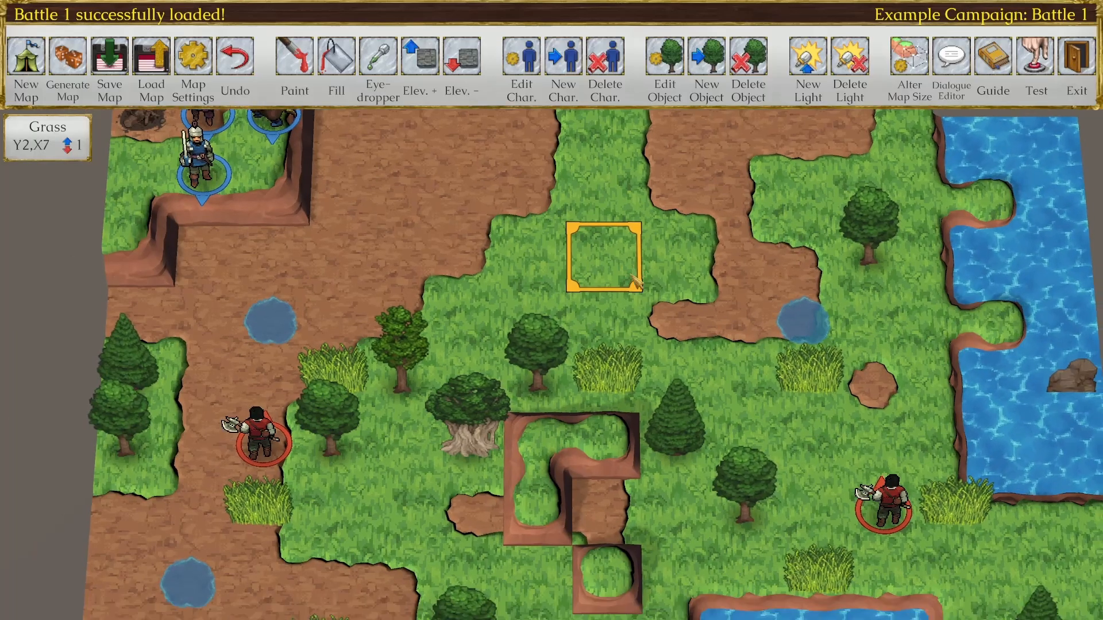
{"action": "middle_click_drag", "start_coordinate": [632, 277], "coordinate": [589, 242]}
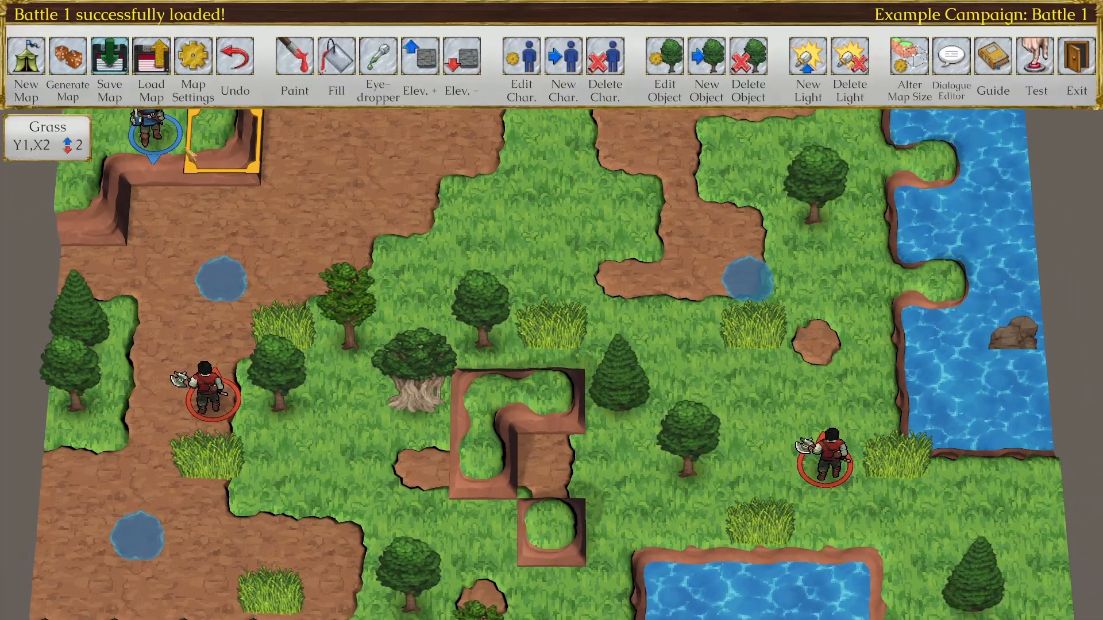
{"action": "middle_click_drag", "start_coordinate": [478, 190], "coordinate": [415, 282]}
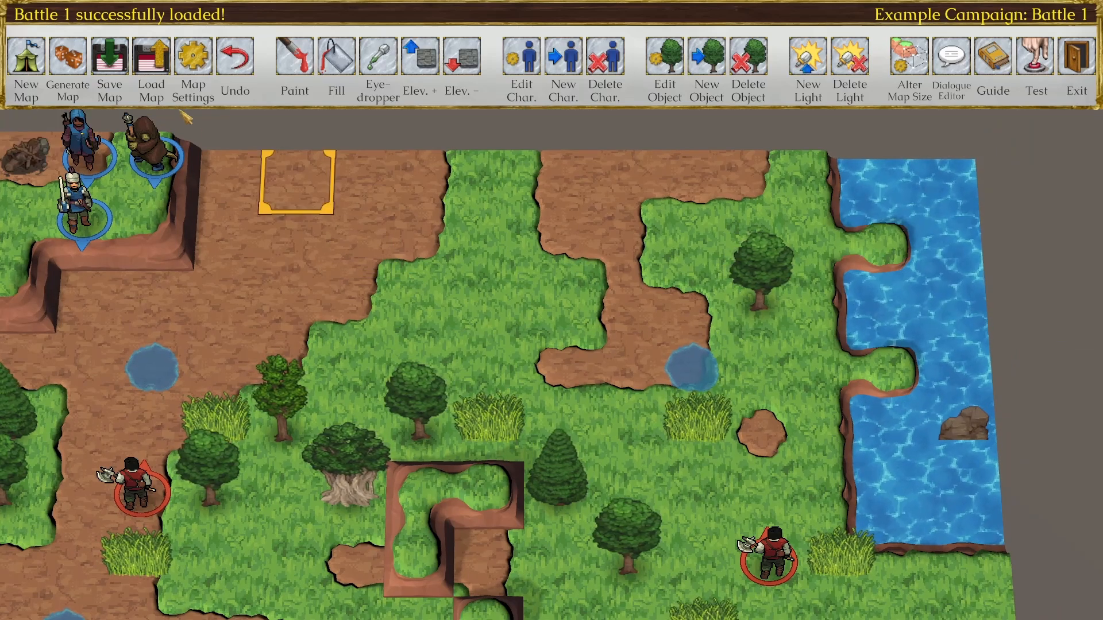
Step: Examine the map generator's object, army class and Aggressiveness settings and the list of object types, and cancel without generating
{"action": "left_click", "coordinate": [68, 60]}
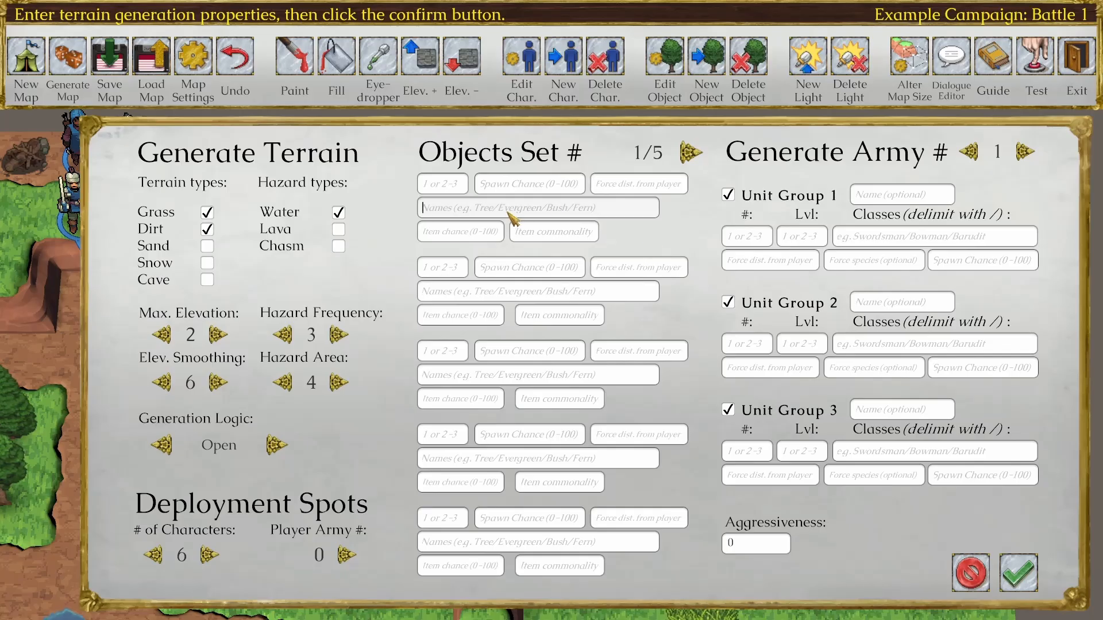
{"action": "left_click", "coordinate": [708, 60]}
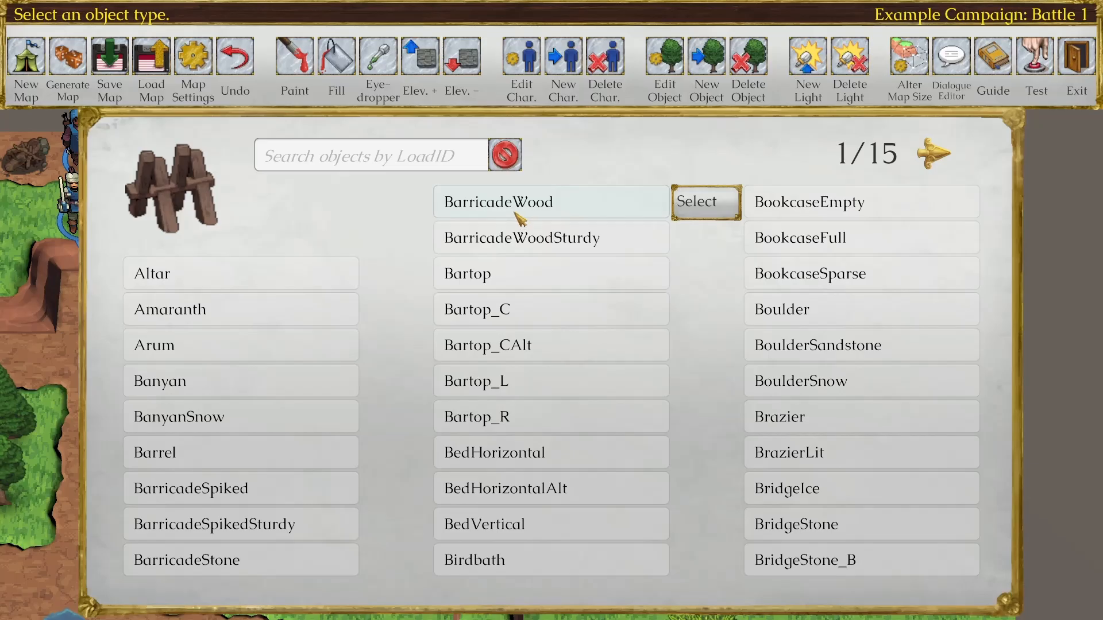
{"action": "left_click", "coordinate": [68, 57]}
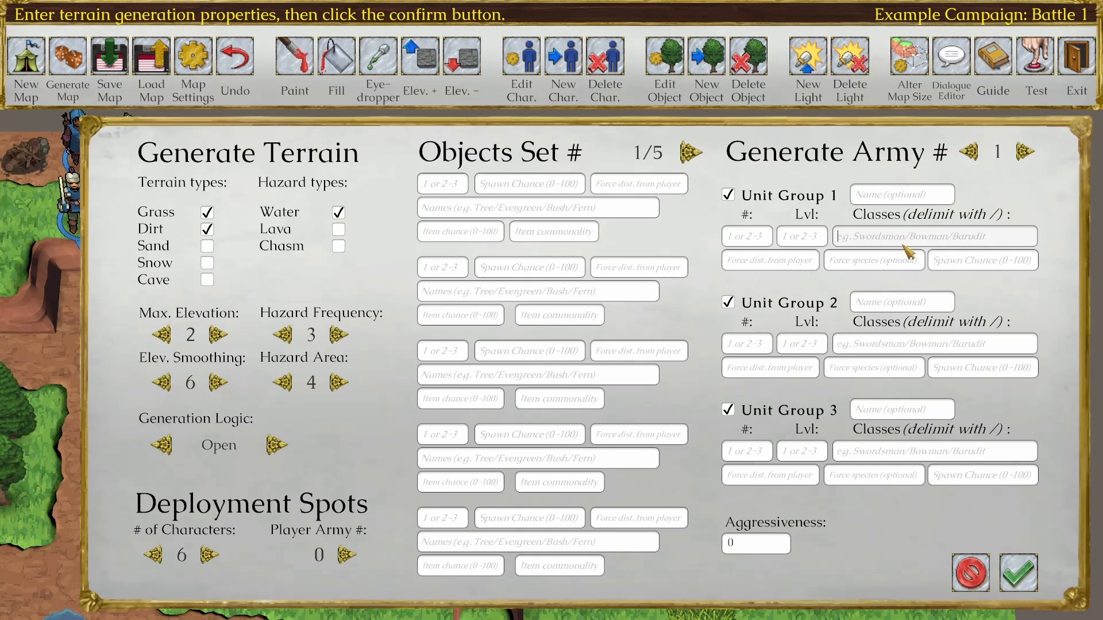
{"action": "left_click", "coordinate": [900, 346]}
{"action": "left_click", "coordinate": [907, 456]}
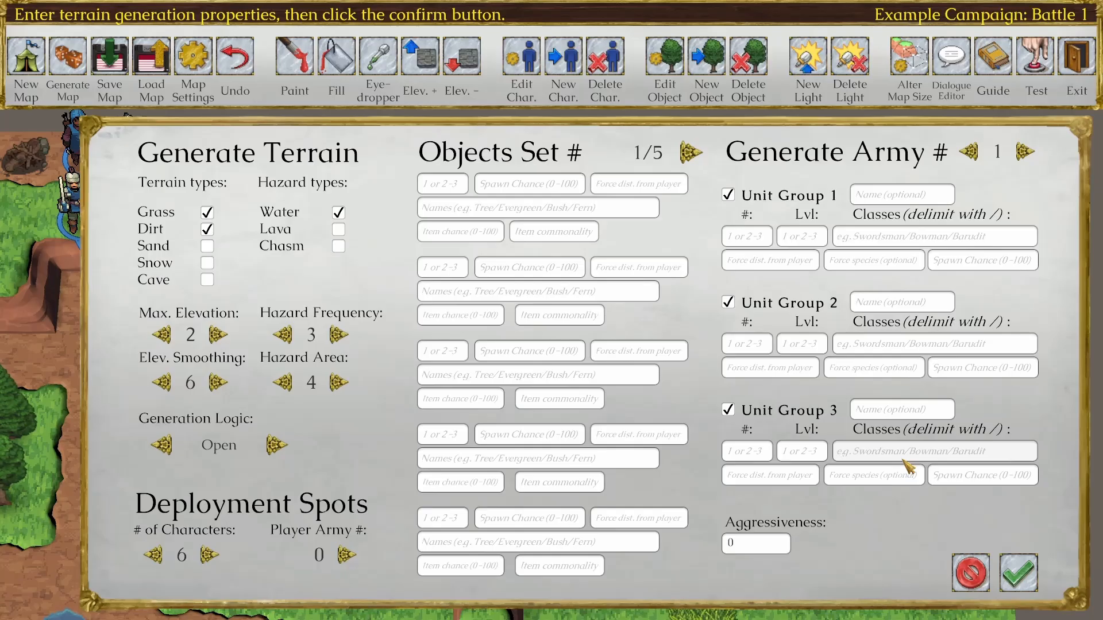
{"action": "left_click", "coordinate": [759, 543]}
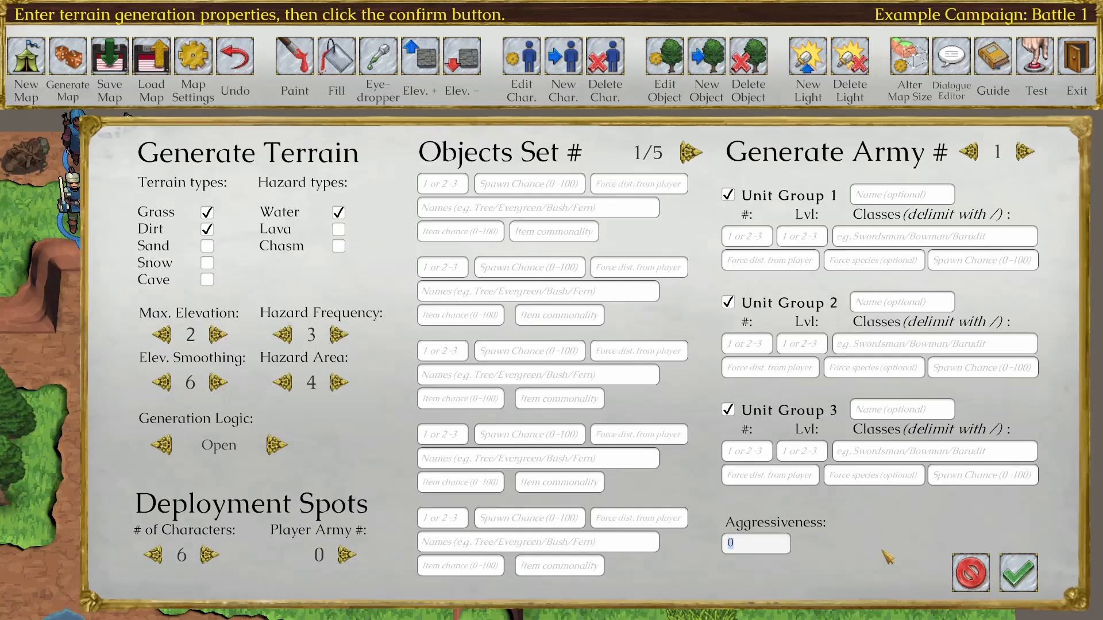
{"action": "left_click", "coordinate": [970, 572]}
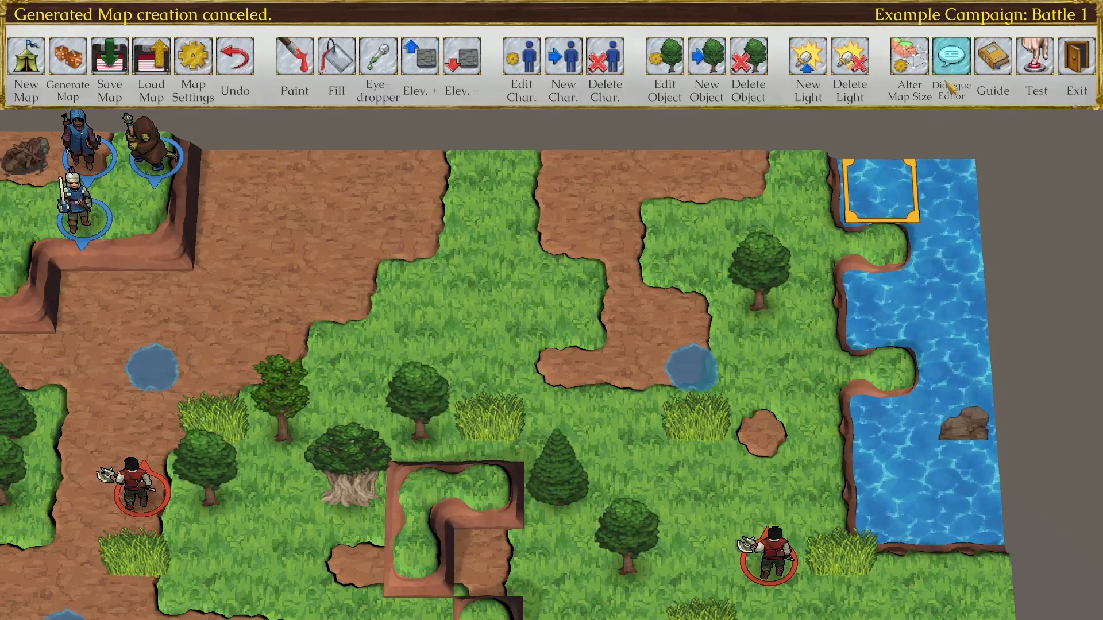
Step: Open the battle's Dialogue Editor and start a new dialogue
{"action": "left_click", "coordinate": [949, 64]}
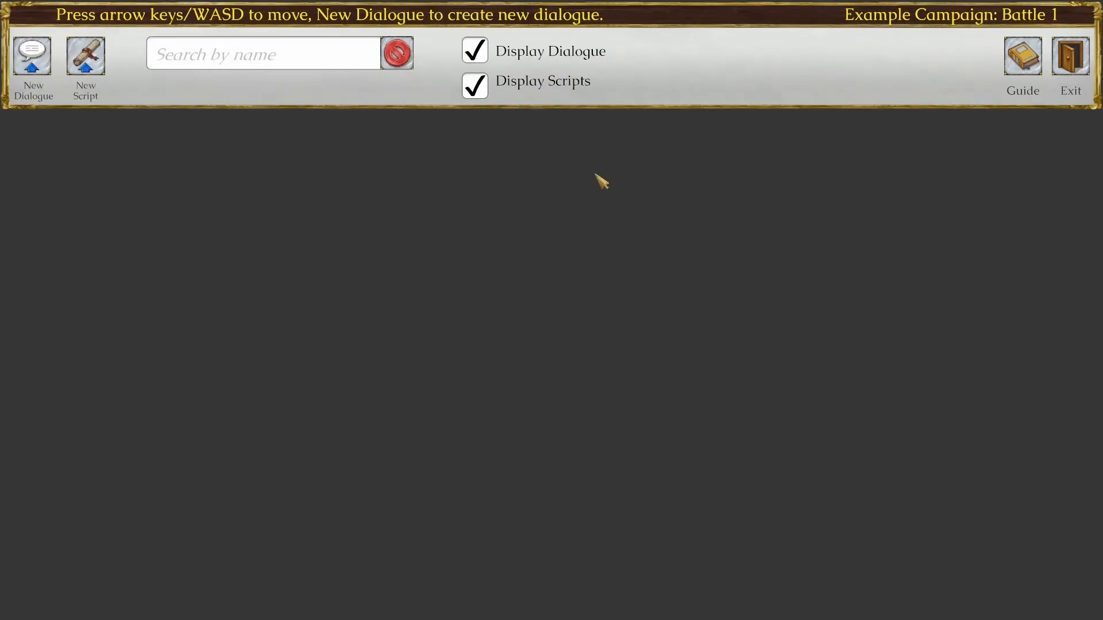
{"action": "left_click", "coordinate": [32, 56]}
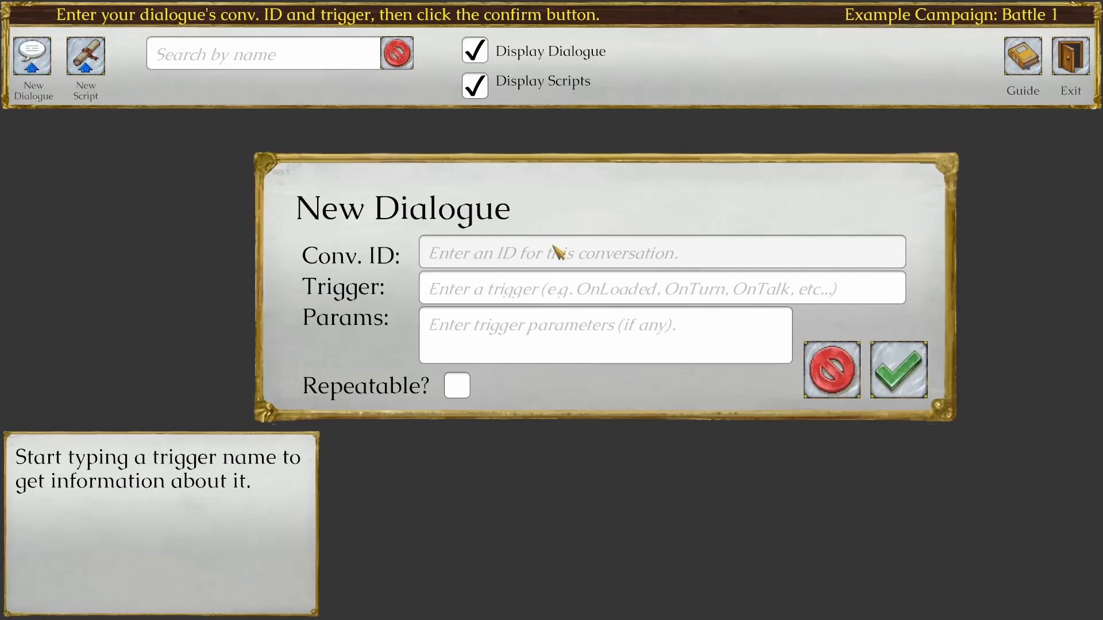
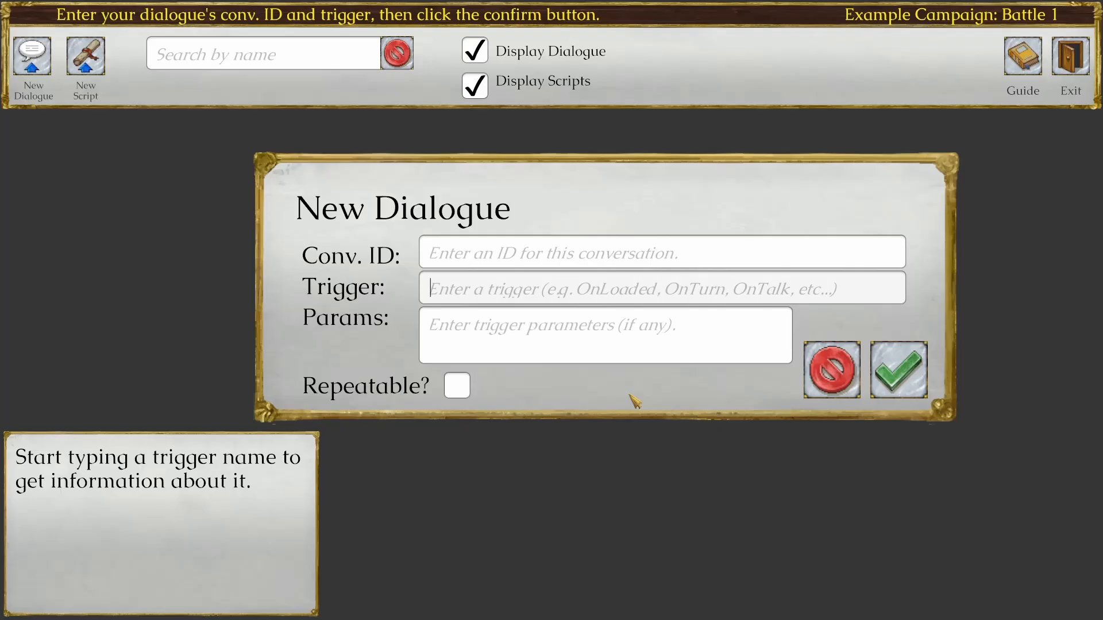
{"action": "type", "text": "Onload"}
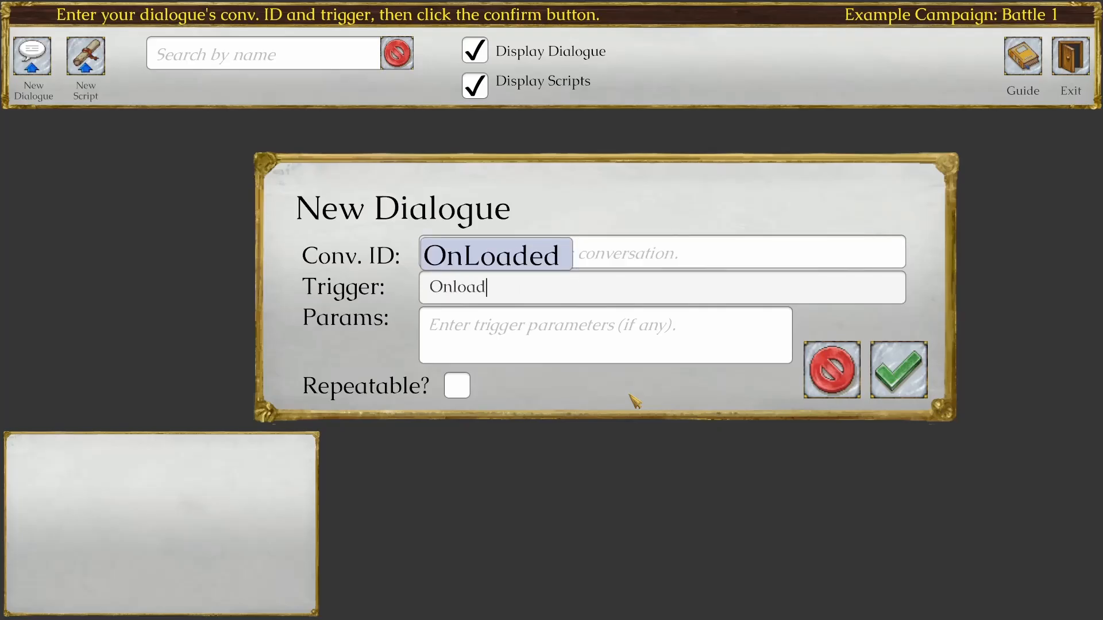
{"action": "left_click", "coordinate": [550, 259]}
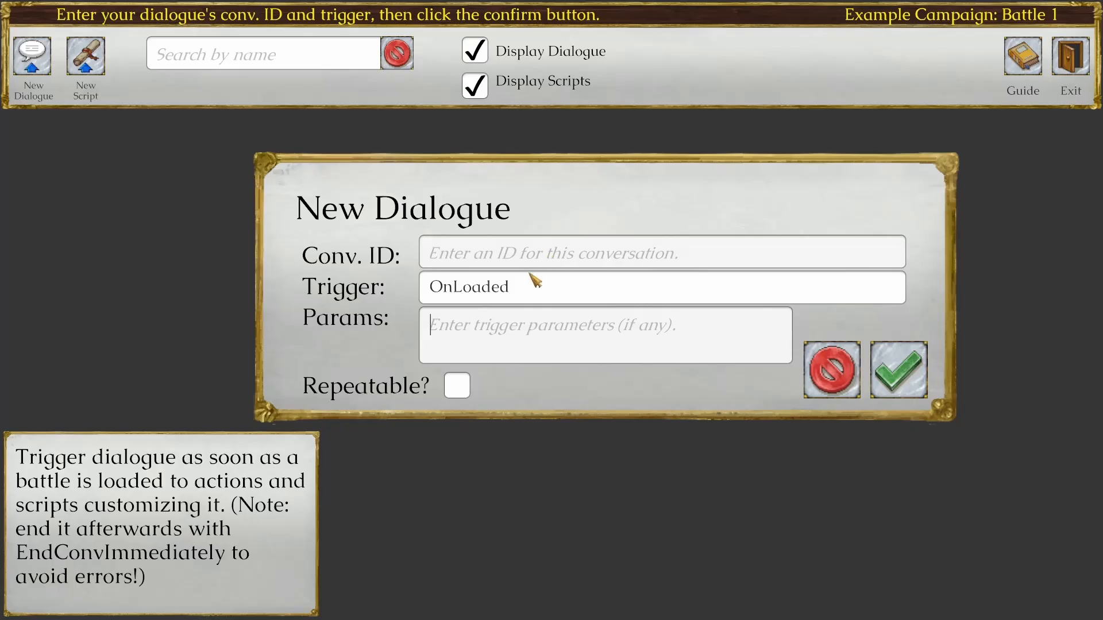
{"action": "left_click_drag", "start_coordinate": [531, 293], "coordinate": [453, 287]}
{"action": "key", "text": "BackSpace"}
{"action": "key", "text": "BackSpace"}
{"action": "key", "text": "BackSpace"}
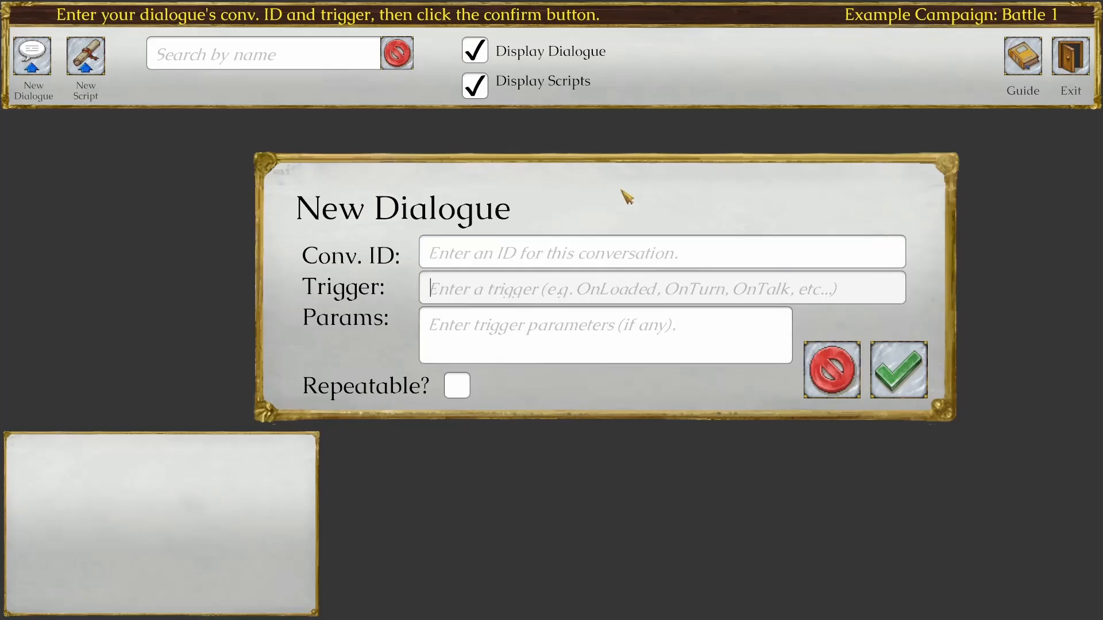
Step: Set the new dialogue's trigger to OnTurn with 6 as the turn number parameter
{"action": "type", "text": "OnTu"}
{"action": "key", "text": "Tab"}
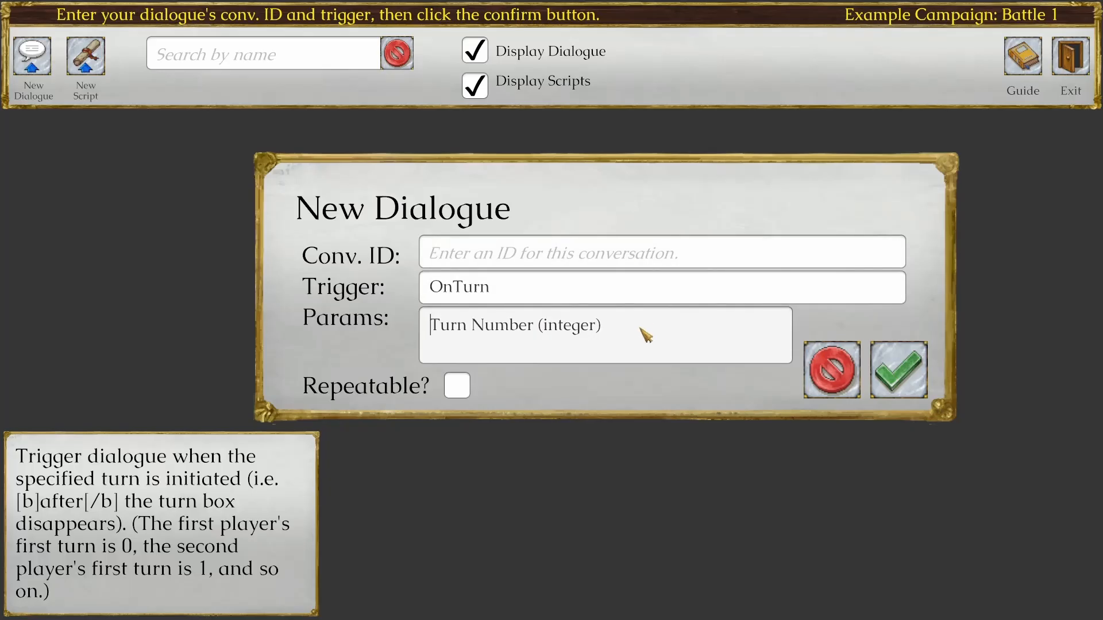
{"action": "left_click_drag", "start_coordinate": [646, 335], "coordinate": [395, 328]}
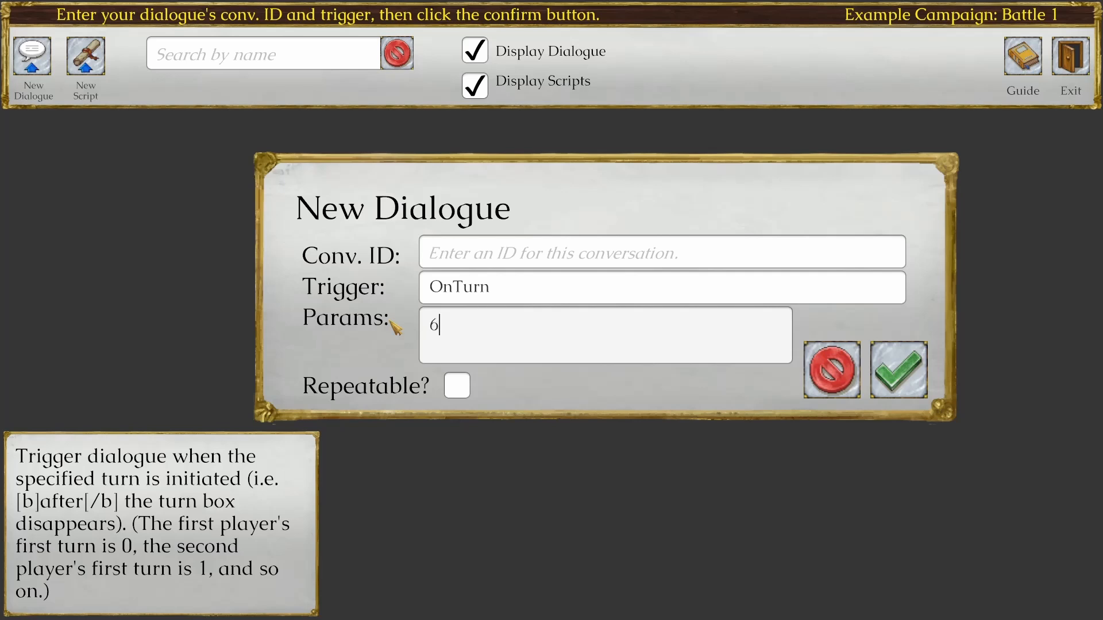
{"action": "left_click", "coordinate": [914, 388]}
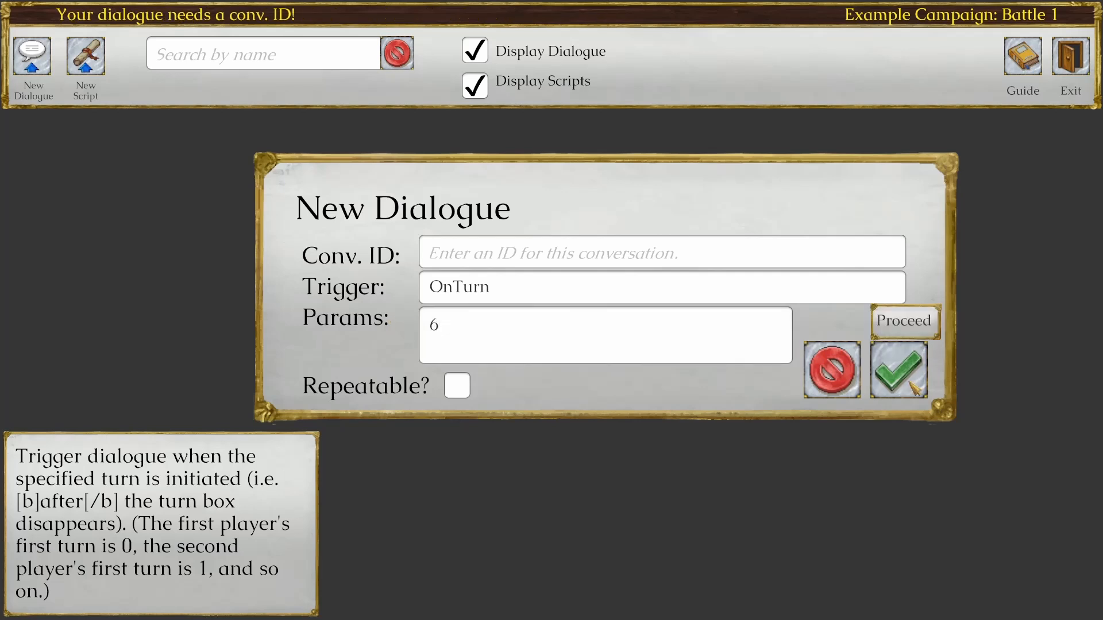
Step: Enter Clarence Appears as the conversation ID and create the dialogue
{"action": "left_click", "coordinate": [598, 256]}
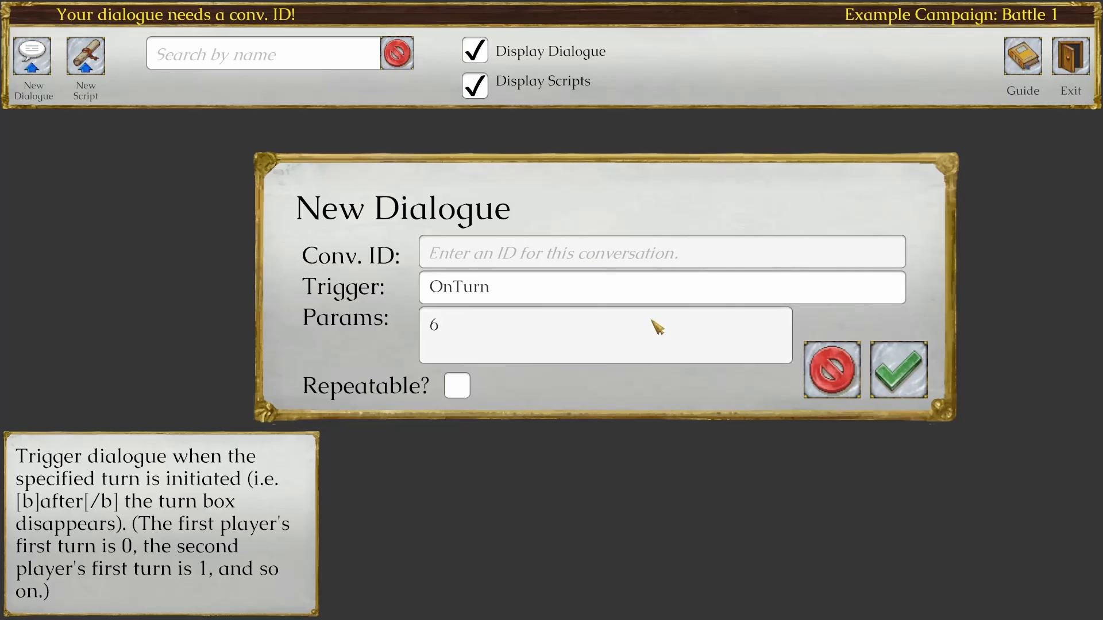
{"action": "type", "text": "Clare"}
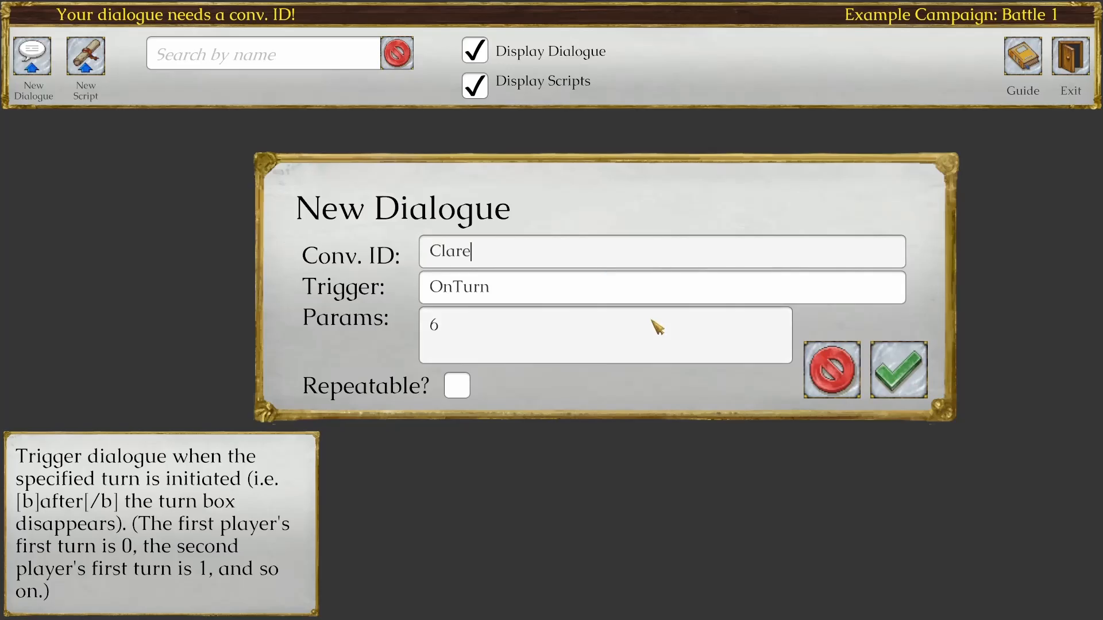
{"action": "type", "text": "nce Appeare"}
{"action": "type", "text": "s"}
{"action": "left_click", "coordinate": [885, 374]}
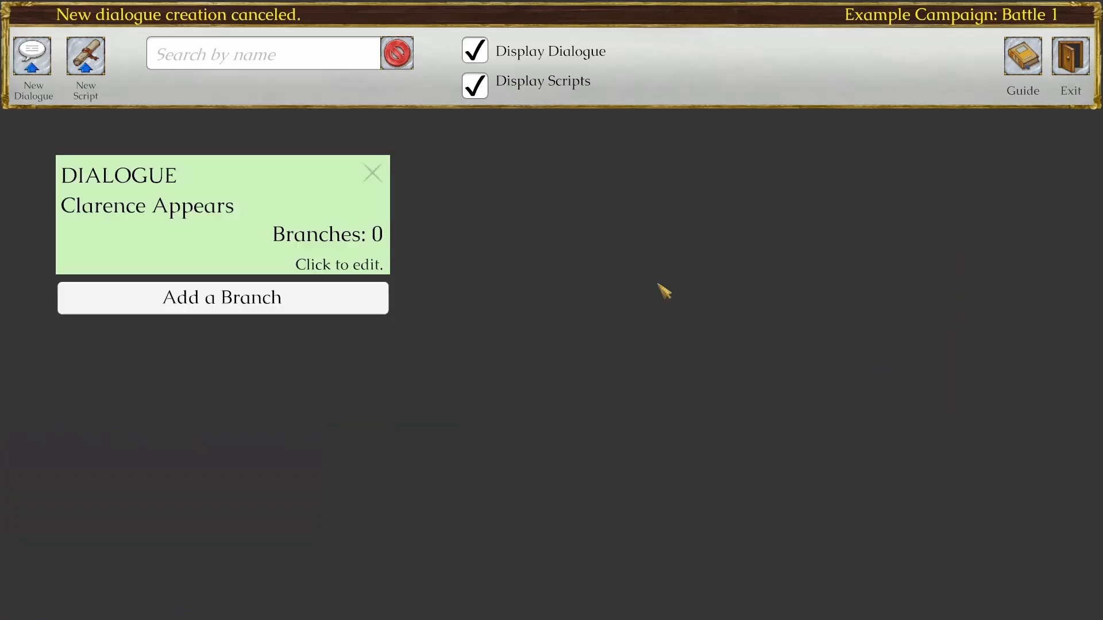
Step: Look up the enemy swordsman's name on the battle map and add a branch to Clarence Appears with the speaker Clarence the Chaotic
{"action": "left_click", "coordinate": [1068, 63]}
{"action": "key", "text": "s"}
{"action": "key", "text": "d"}
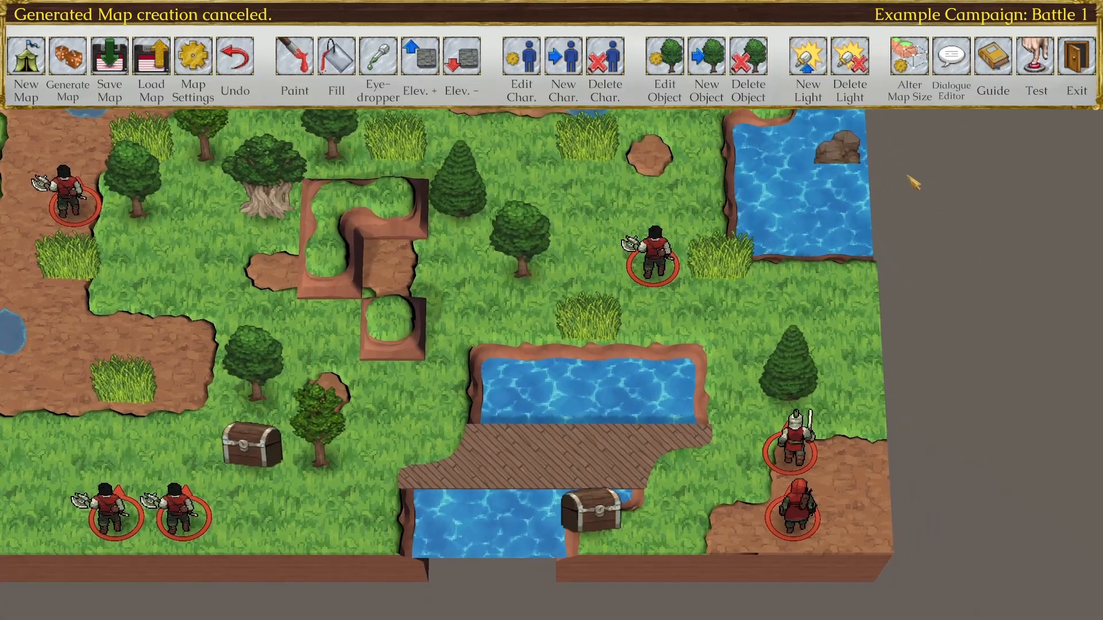
{"action": "mouse_move", "coordinate": [799, 432]}
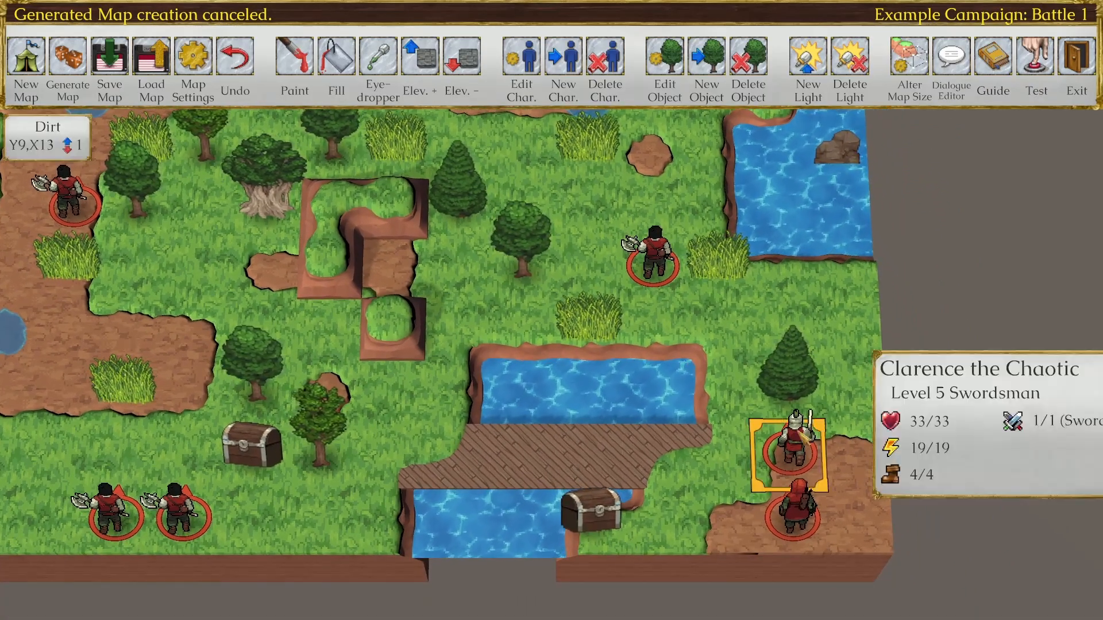
{"action": "left_click", "coordinate": [951, 58]}
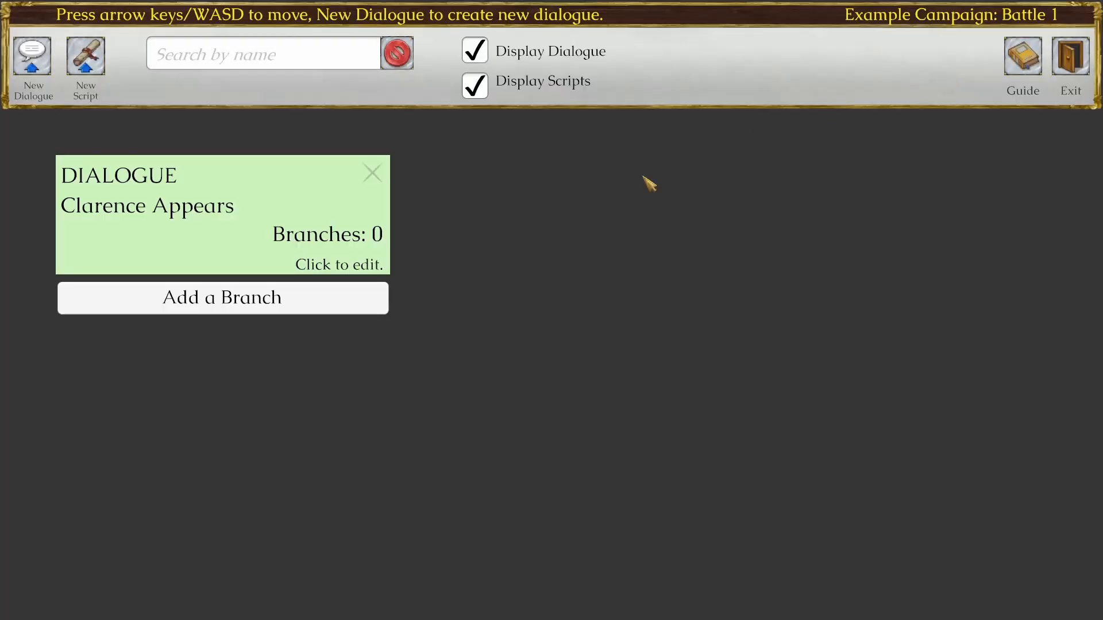
{"action": "left_click", "coordinate": [309, 289]}
{"action": "left_click", "coordinate": [275, 308]}
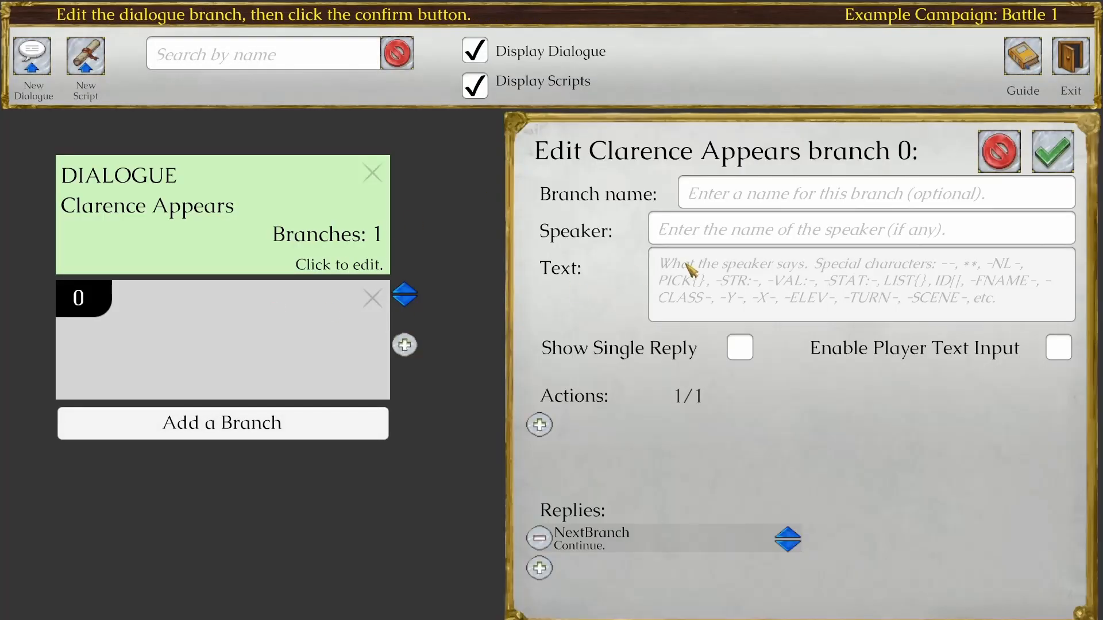
{"action": "left_click", "coordinate": [707, 235]}
{"action": "type", "text": "Claren"}
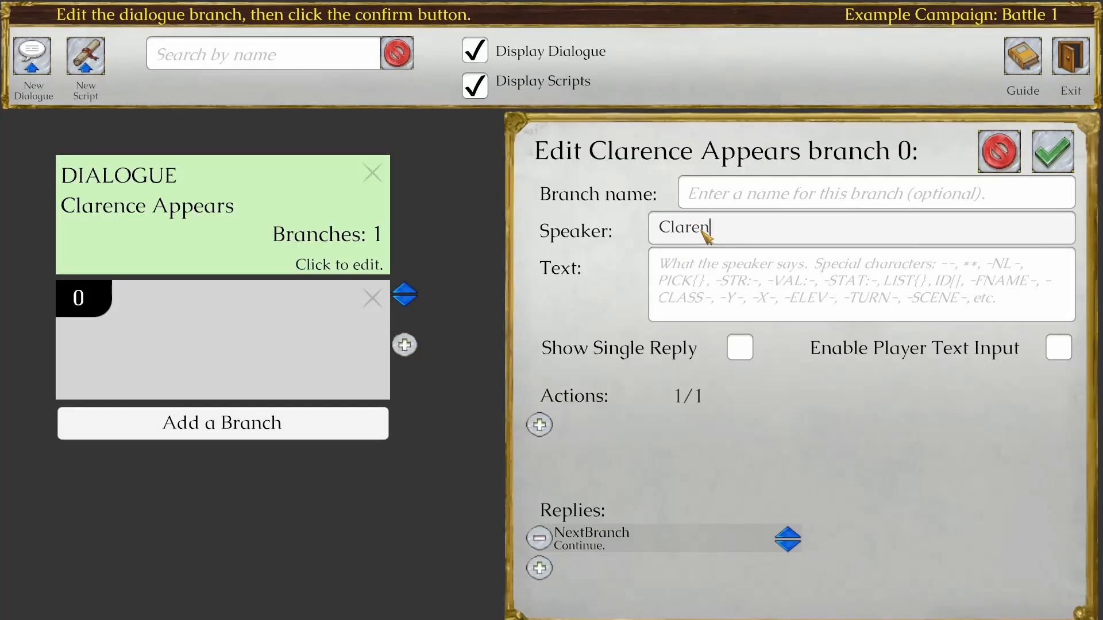
{"action": "type", "text": "ce the Chaotic"}
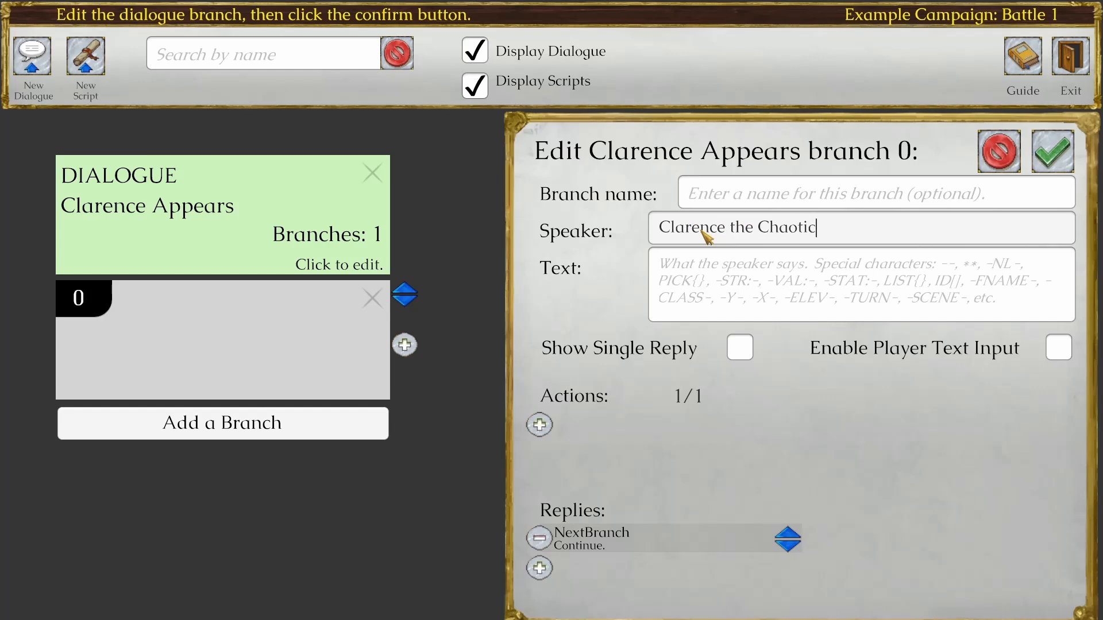
Step: Enter the branch's text as "Mwahaha! It is time to kick the crud out of some good guys. [He cracks his knuckles eagerly.]"
{"action": "left_click", "coordinate": [731, 286]}
{"action": "type", "text": "M"}
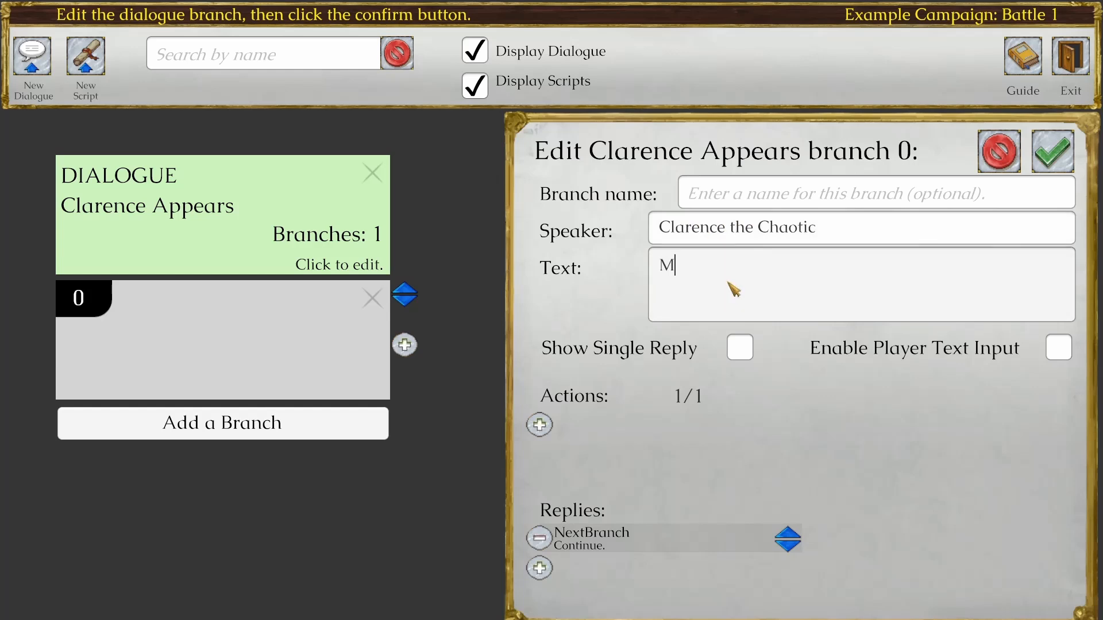
{"action": "type", "text": "wahaha! It is time to "}
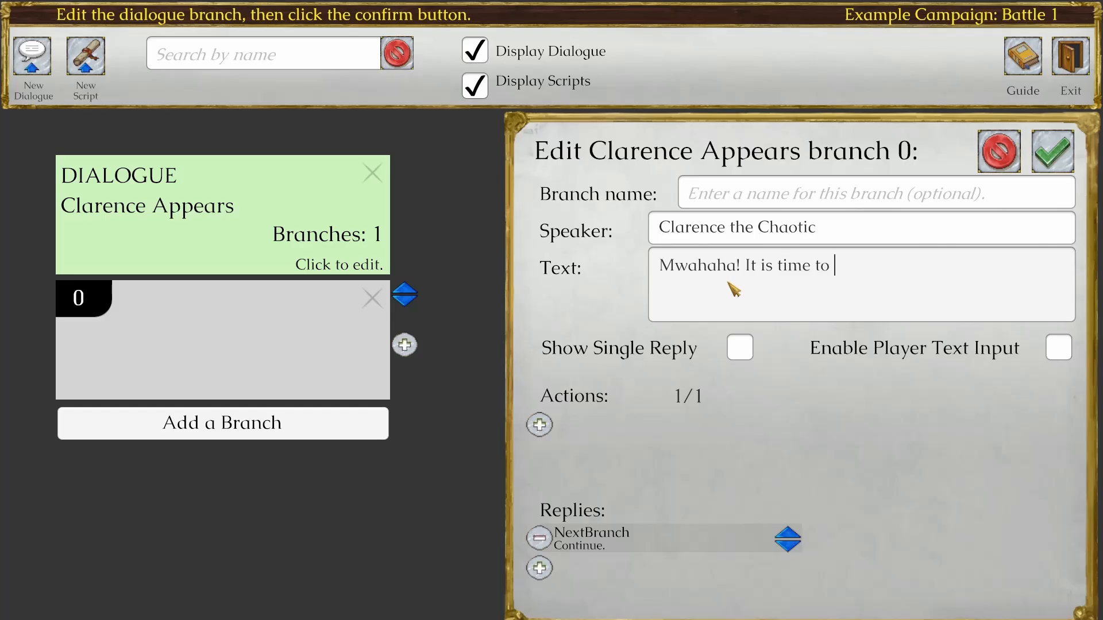
{"action": "type", "text": "kick the crud out "}
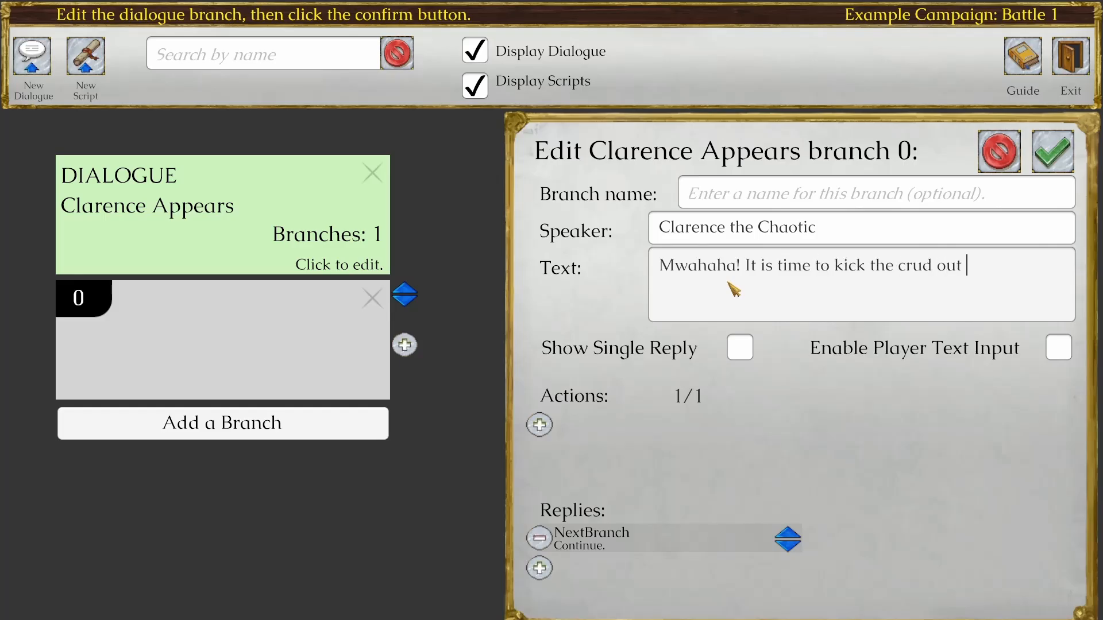
{"action": "type", "text": "of some good guy"}
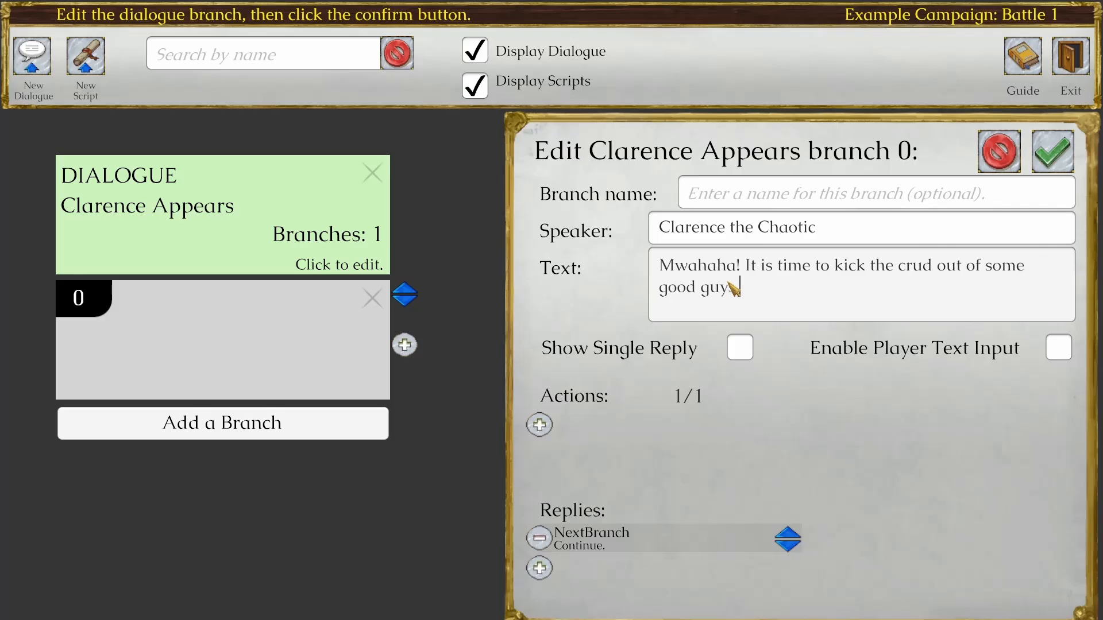
{"action": "type", "text": "s. [He cracks his knuck"}
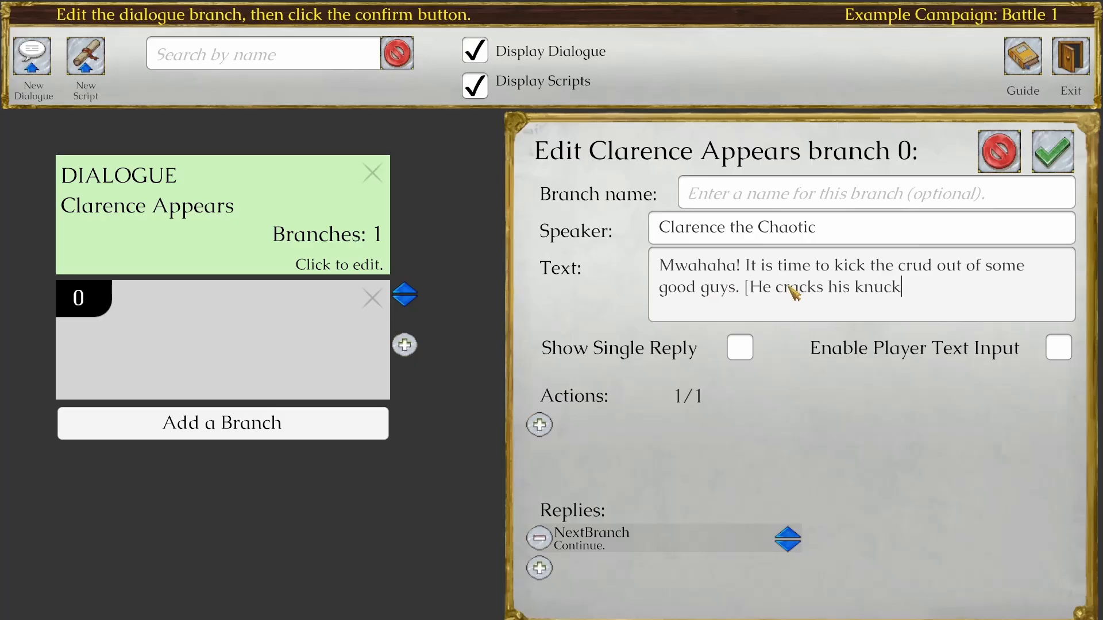
{"action": "type", "text": "les eagerly.]"}
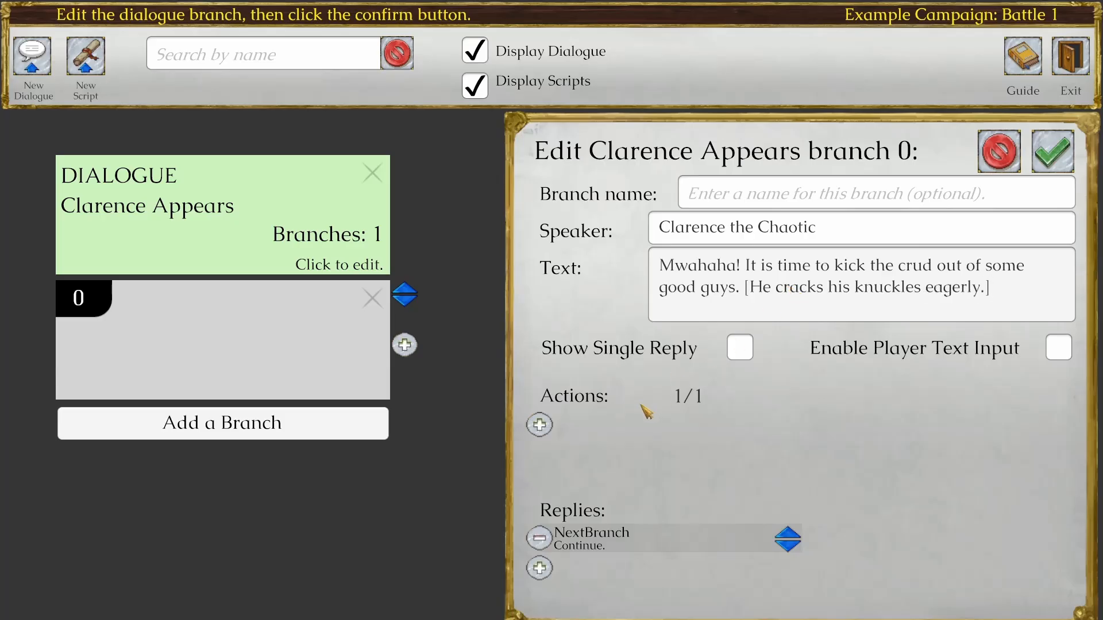
Step: Add two actions to branch 0 and make the first one MoveCam
{"action": "left_click", "coordinate": [538, 425]}
{"action": "left_click", "coordinate": [539, 455]}
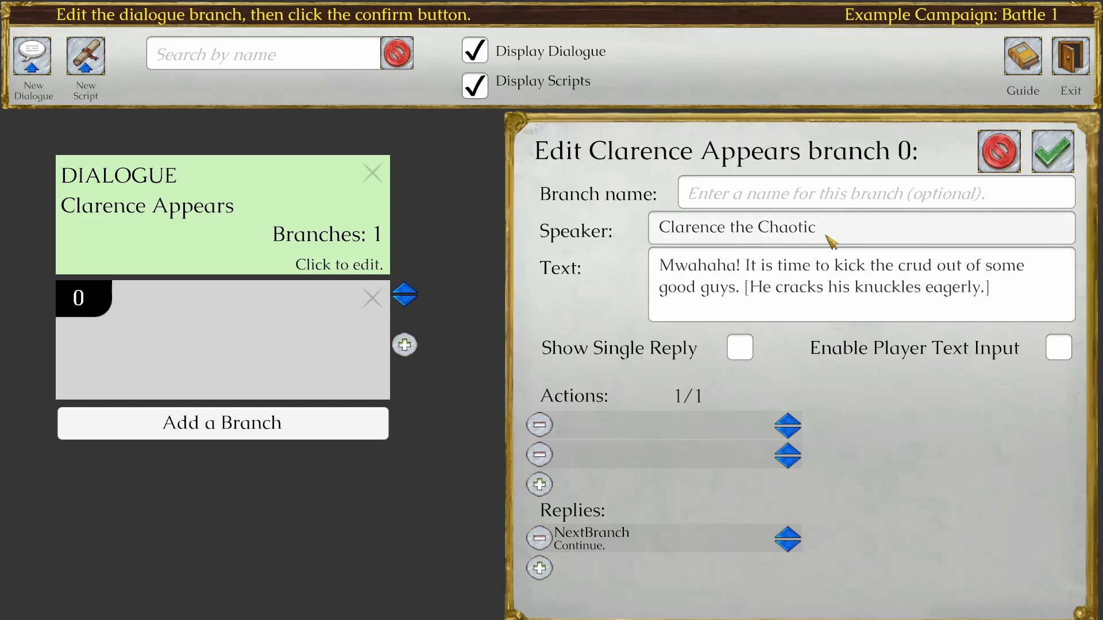
{"action": "left_click", "coordinate": [679, 423]}
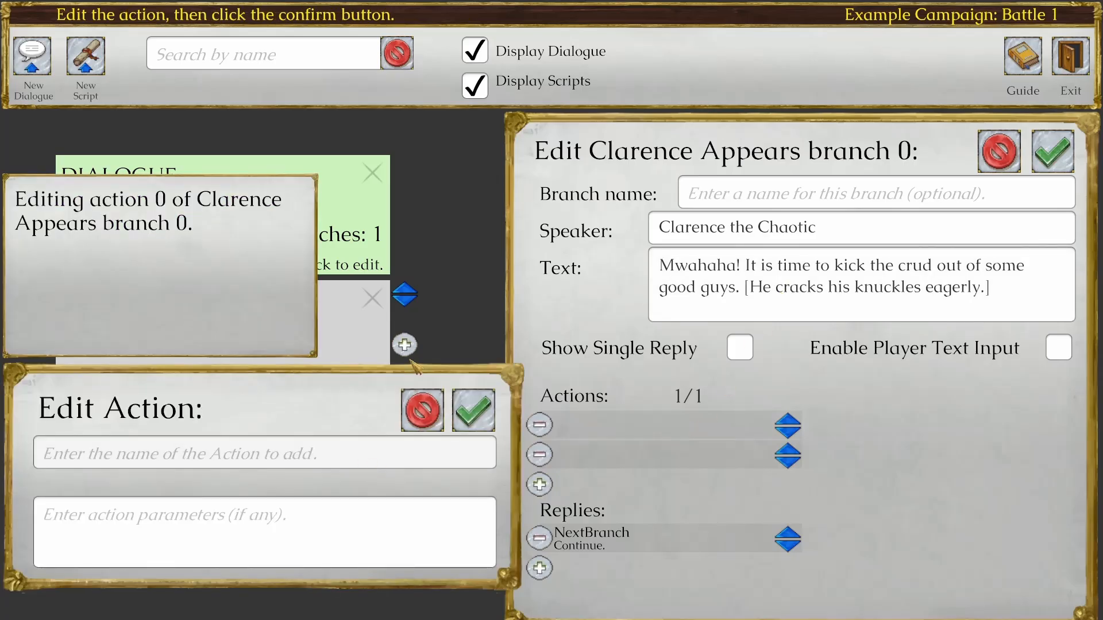
{"action": "type", "text": "MoveC"}
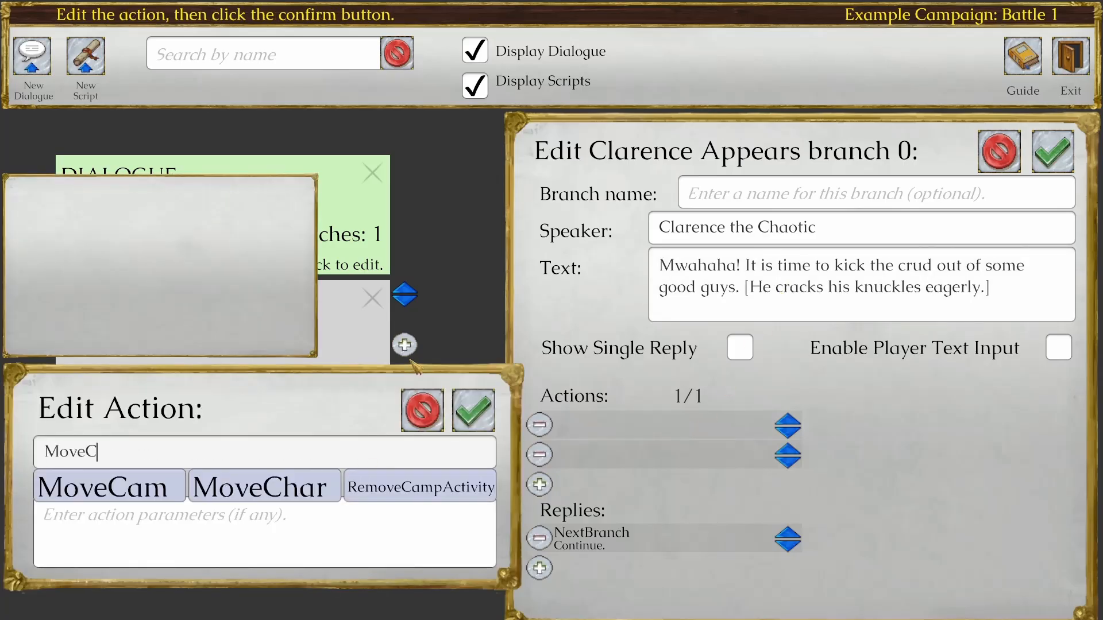
{"action": "left_click", "coordinate": [128, 488]}
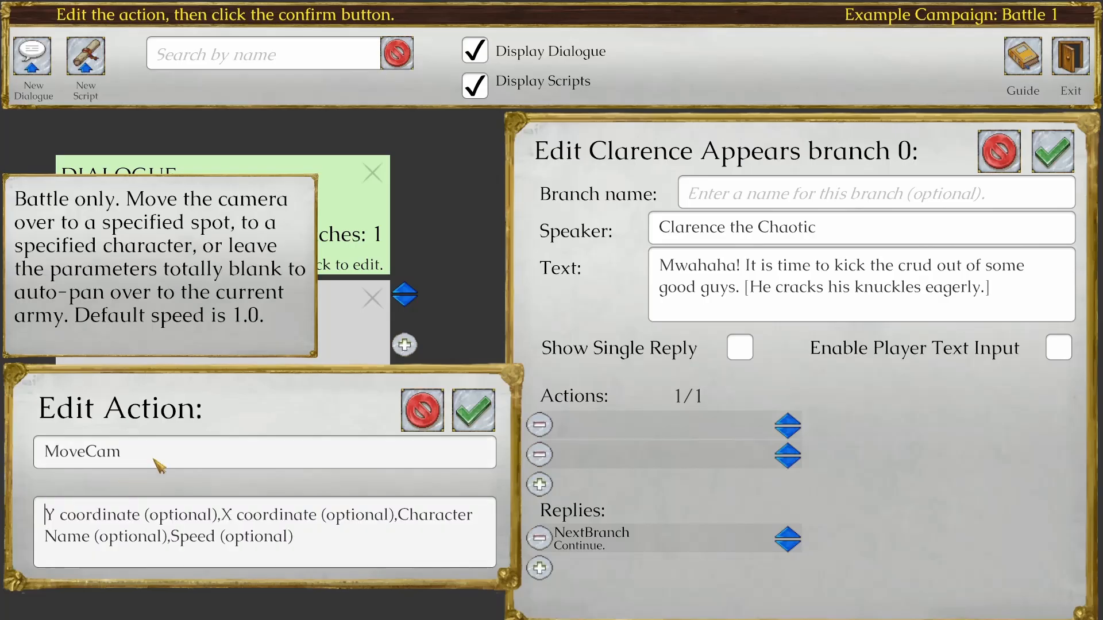
Step: Blank out the Y and X coordinate placeholders in the MoveCam parameters, keeping their commas
{"action": "left_click", "coordinate": [218, 516], "text": "shift"}
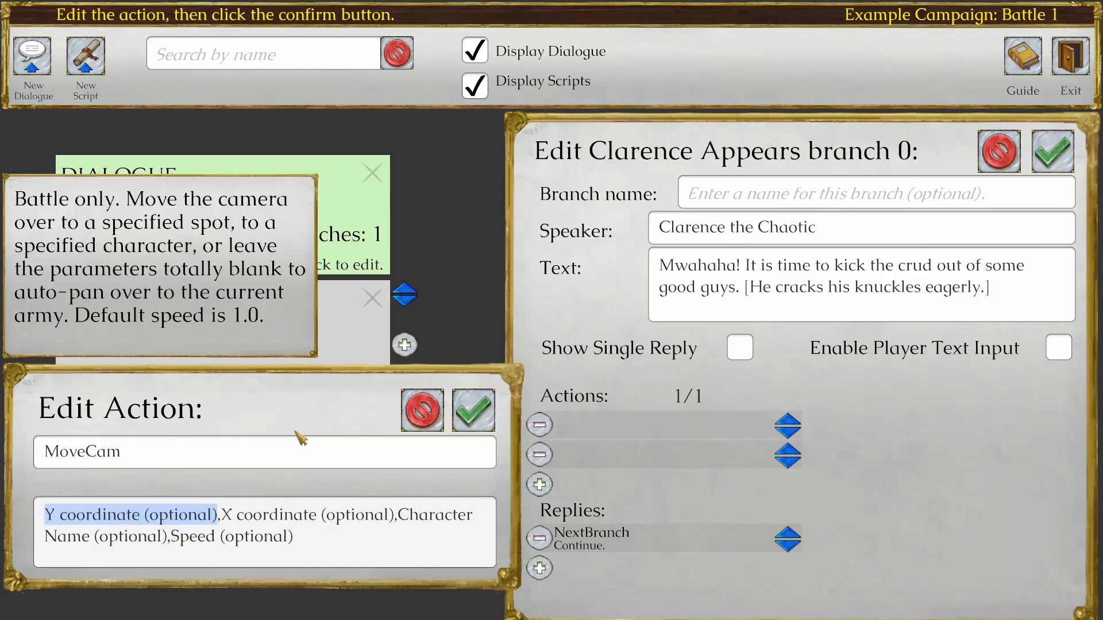
{"action": "key", "text": "BackSpace"}
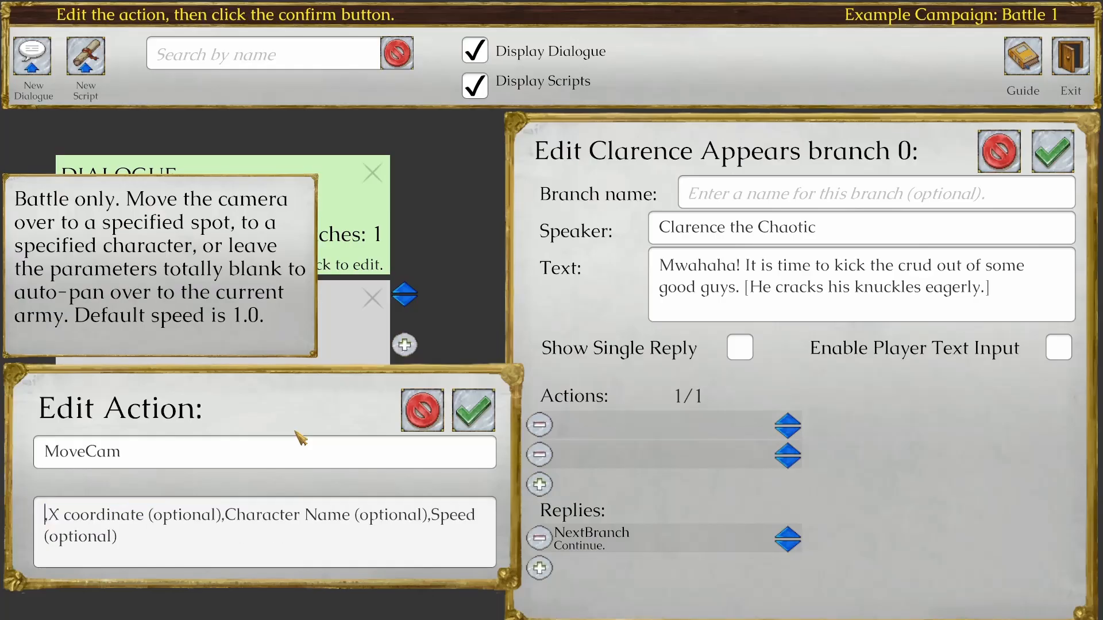
{"action": "key", "text": "shift+Right"}
{"action": "key", "text": "shift+Right"}
{"action": "key", "text": "shift+Right"}
{"action": "key", "text": "shift+Right"}
{"action": "key", "text": "shift+Right"}
{"action": "key", "text": "shift+Right"}
{"action": "key", "text": "shift+Right"}
{"action": "key", "text": "shift+Right"}
{"action": "key", "text": "shift+Right"}
{"action": "key", "text": "shift+Right"}
{"action": "key", "text": "shift+Right"}
{"action": "key", "text": "shift+Right"}
{"action": "key", "text": "shift+Right"}
{"action": "key", "text": "shift+Right"}
{"action": "key", "text": "shift+Right"}
{"action": "key", "text": "shift+Right"}
{"action": "key", "text": "shift+Right"}
{"action": "key", "text": "shift+Right"}
{"action": "key", "text": "shift+Right"}
{"action": "key", "text": "shift+Right"}
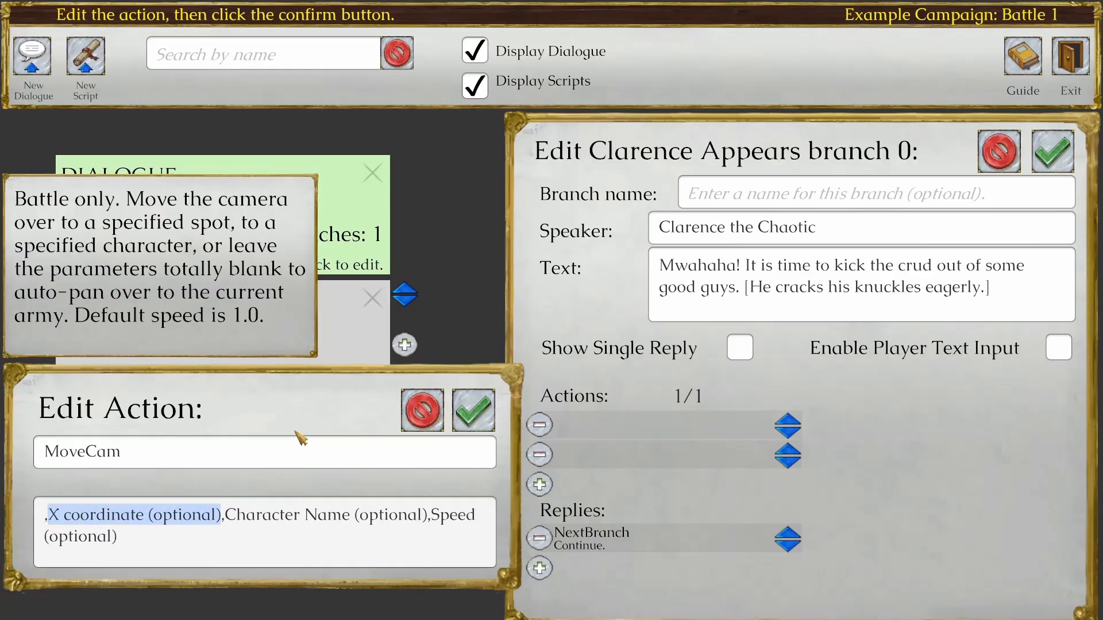
{"action": "key", "text": "BackSpace"}
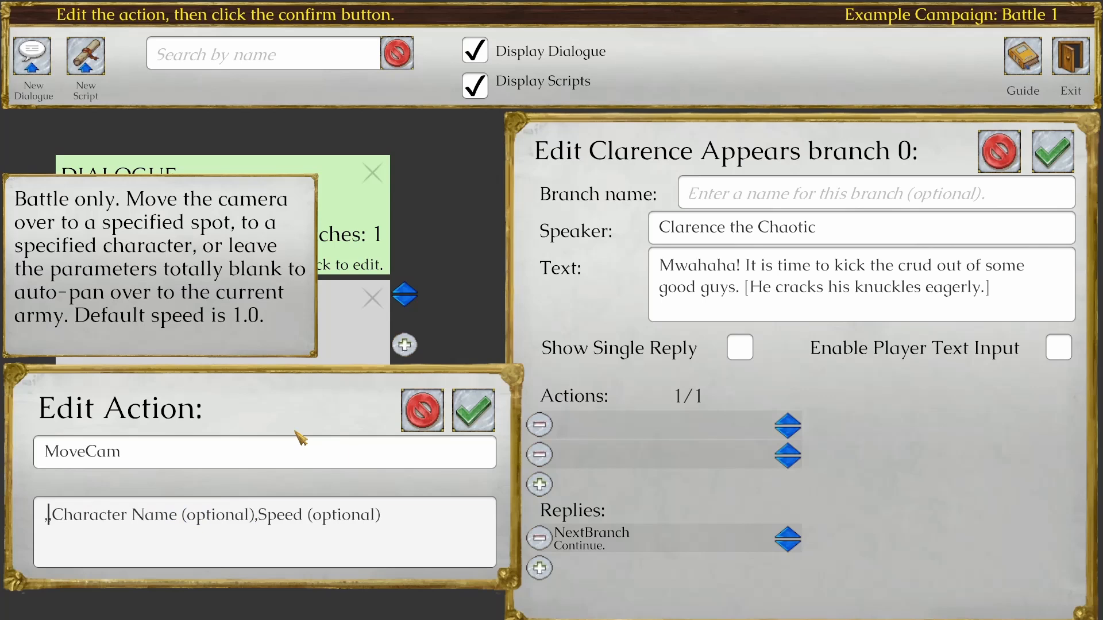
Step: Replace the character name placeholder in the MoveCam parameters with CLarence the Chaotic
{"action": "key", "text": "shift+Right"}
{"action": "key", "text": "shift+Right"}
{"action": "key", "text": "shift+Right"}
{"action": "key", "text": "shift+Right"}
{"action": "key", "text": "shift+Right"}
{"action": "key", "text": "shift+Right"}
{"action": "key", "text": "shift+Right"}
{"action": "key", "text": "shift+Right"}
{"action": "key", "text": "shift+Right"}
{"action": "key", "text": "shift+Right"}
{"action": "key", "text": "shift+Right"}
{"action": "key", "text": "shift+Right"}
{"action": "key", "text": "shift+Right"}
{"action": "key", "text": "shift+Right"}
{"action": "key", "text": "shift+Right"}
{"action": "key", "text": "shift+Right"}
{"action": "key", "text": "shift+Right"}
{"action": "key", "text": "shift+Right"}
{"action": "key", "text": "shift+Right"}
{"action": "key", "text": "shift+Right"}
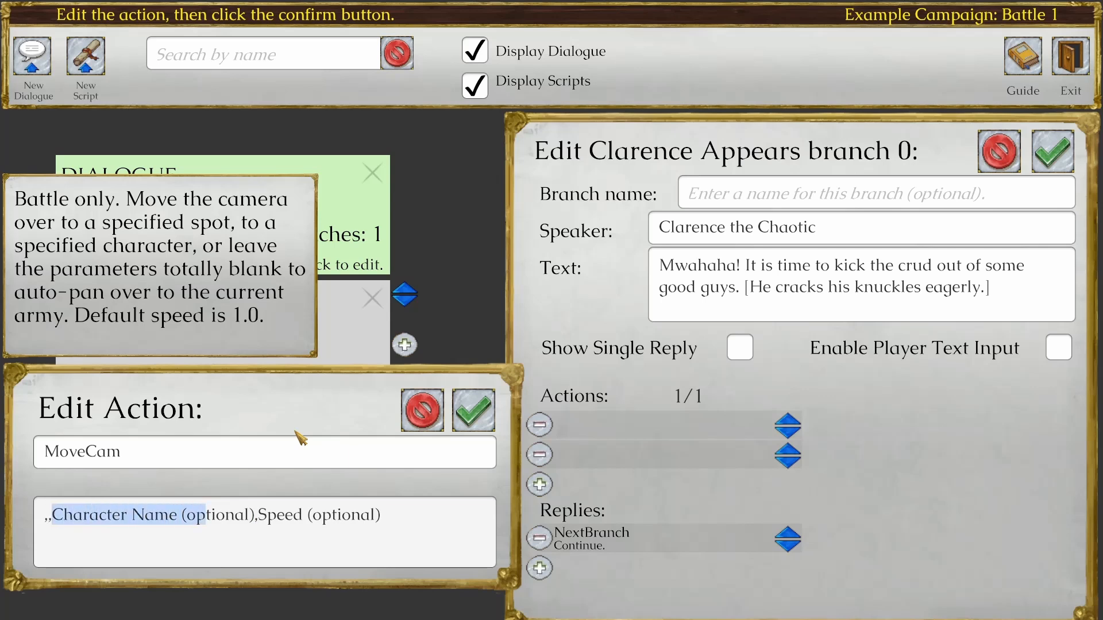
{"action": "type", "text": "CLarence th"}
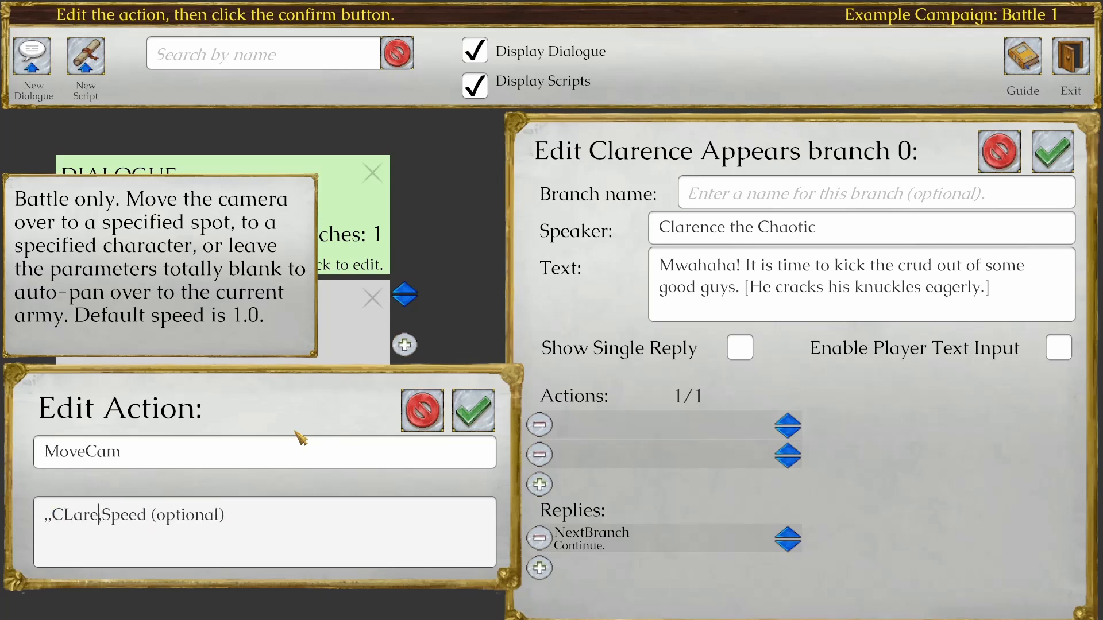
{"action": "type", "text": "e Chaotic"}
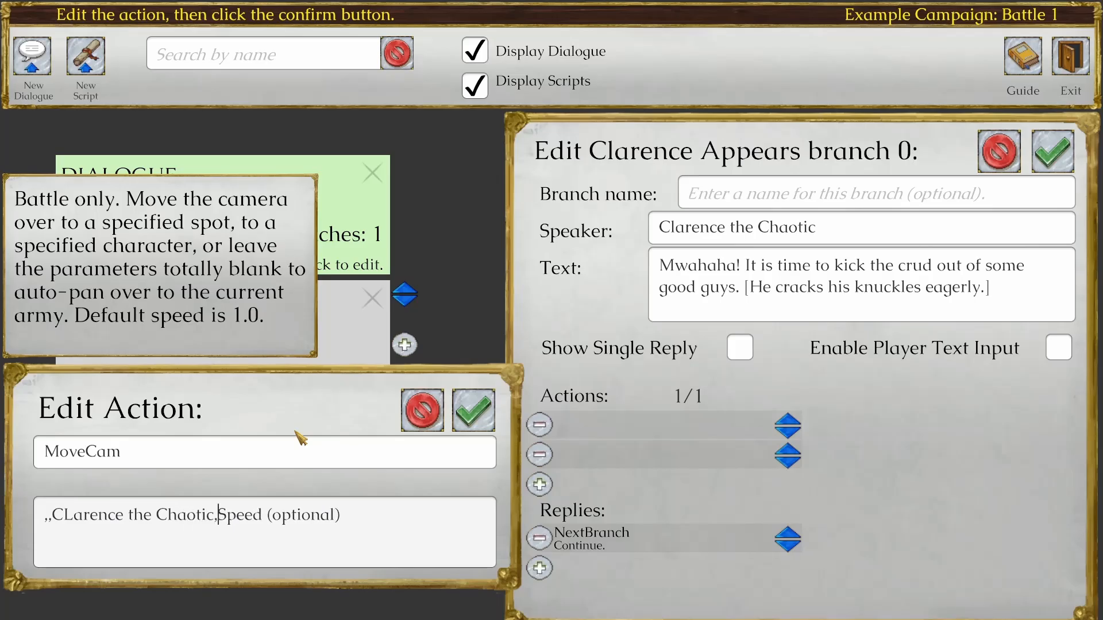
Step: Remove the optional Speed placeholder from the end of the MoveCam parameters, keeping the preceding comma
{"action": "key", "text": "shift+End"}
{"action": "key", "text": "End"}
{"action": "key", "text": "shift+Left"}
{"action": "key", "text": "shift+Left"}
{"action": "key", "text": "shift+Left"}
{"action": "key", "text": "shift+Left"}
{"action": "key", "text": "shift+Left"}
{"action": "key", "text": "shift+Left"}
{"action": "key", "text": "shift+Left"}
{"action": "key", "text": "shift+Left"}
{"action": "key", "text": "shift+Left"}
{"action": "key", "text": "shift+Left"}
{"action": "key", "text": "shift+Left"}
{"action": "key", "text": "shift+Left"}
{"action": "key", "text": "shift+Left"}
{"action": "key", "text": "shift+Left"}
{"action": "key", "text": "shift+Left"}
{"action": "key", "text": "shift+Left"}
{"action": "key", "text": "shift+Right"}
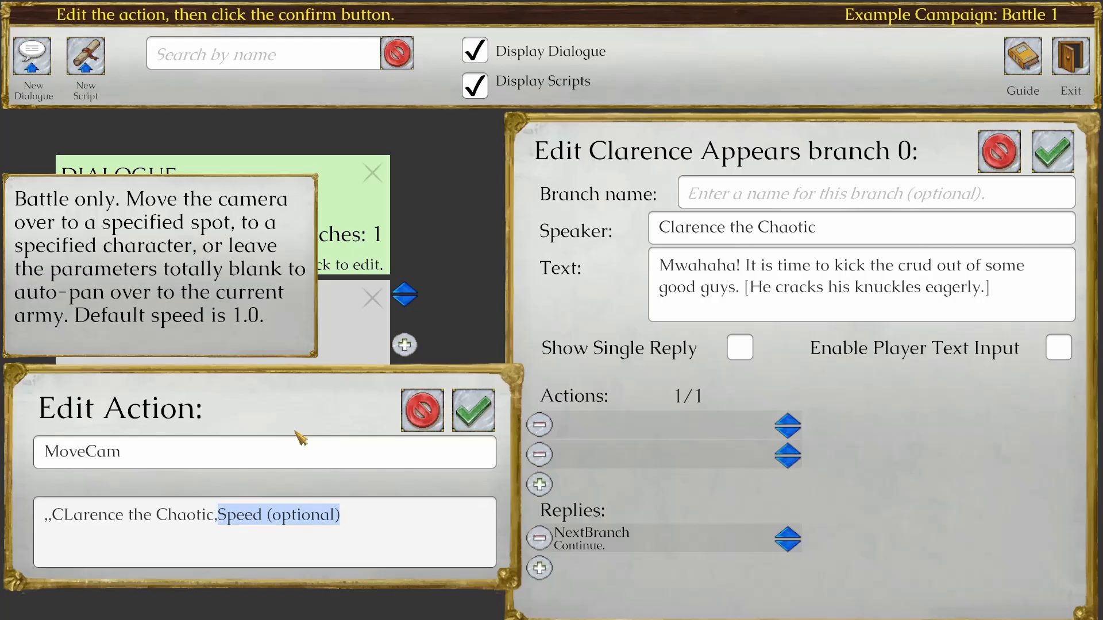
{"action": "key", "text": "BackSpace"}
Step: Correct the capitalisation of the MoveCam character name to "Clarence the Chaotic" and confirm the action
{"action": "key", "text": "Left"}
{"action": "key", "text": "Left"}
{"action": "key", "text": "Left"}
{"action": "key", "text": "Left"}
{"action": "key", "text": "Left"}
{"action": "key", "text": "Left"}
{"action": "key", "text": "Left"}
{"action": "key", "text": "Left"}
{"action": "key", "text": "Left"}
{"action": "key", "text": "Left"}
{"action": "key", "text": "Left"}
{"action": "key", "text": "Left"}
{"action": "key", "text": "Left"}
{"action": "key", "text": "Left"}
{"action": "key", "text": "Left"}
{"action": "key", "text": "Left"}
{"action": "key", "text": "Left"}
{"action": "key", "text": "Left"}
{"action": "key", "text": "Left"}
{"action": "key", "text": "Left"}
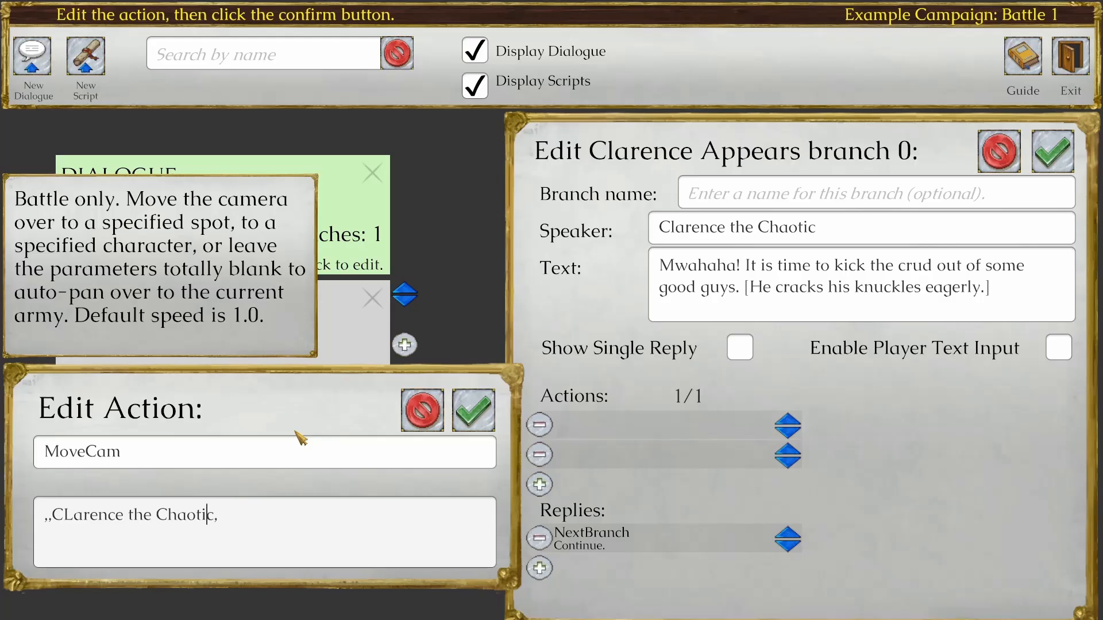
{"action": "key", "text": "Right"}
{"action": "key", "text": "Right"}
{"action": "key", "text": "BackSpace"}
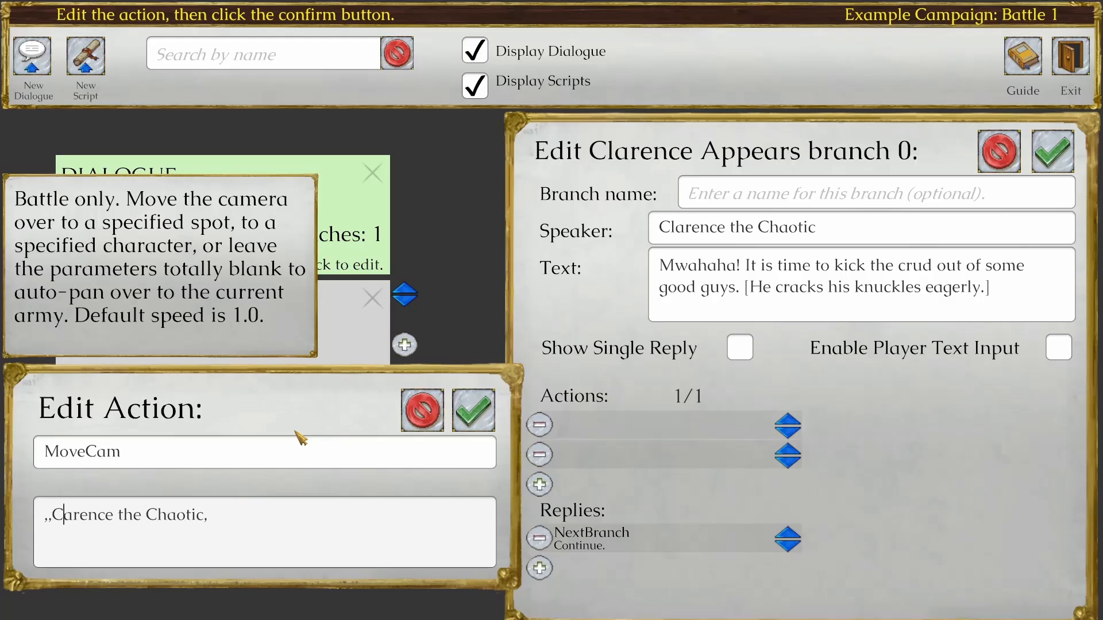
{"action": "type", "text": "l"}
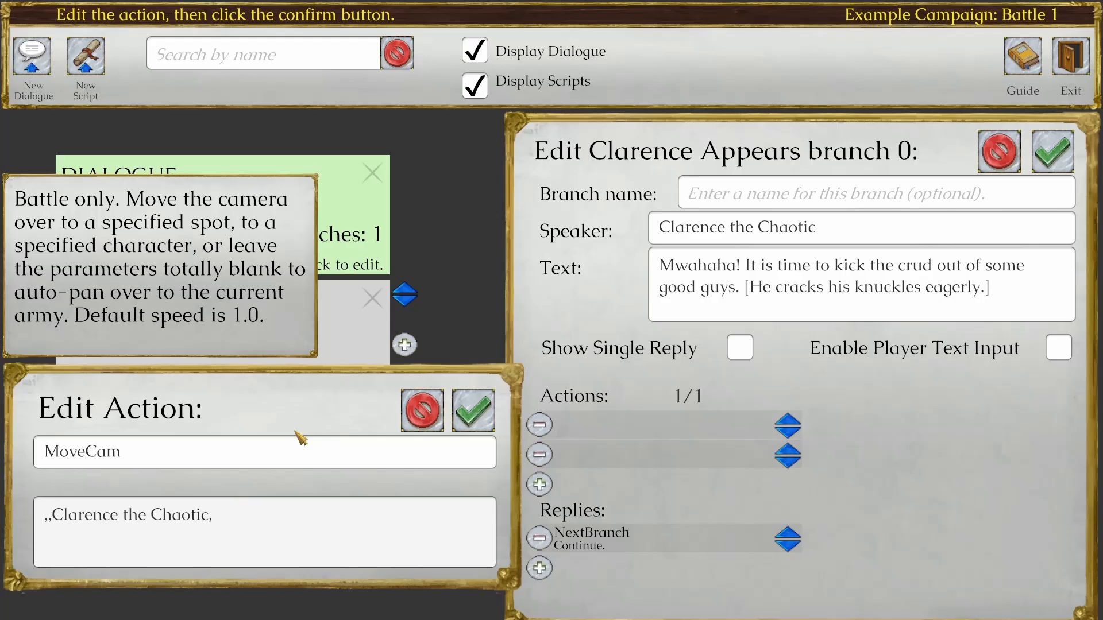
{"action": "key", "text": "Left"}
{"action": "key", "text": "Left"}
{"action": "key", "text": "Left"}
{"action": "key", "text": "Right"}
{"action": "key", "text": "Right"}
{"action": "left_click", "coordinate": [474, 413]}
Step: Make the second action of branch 0 AddSpeakerPortrait
{"action": "left_click", "coordinate": [686, 455]}
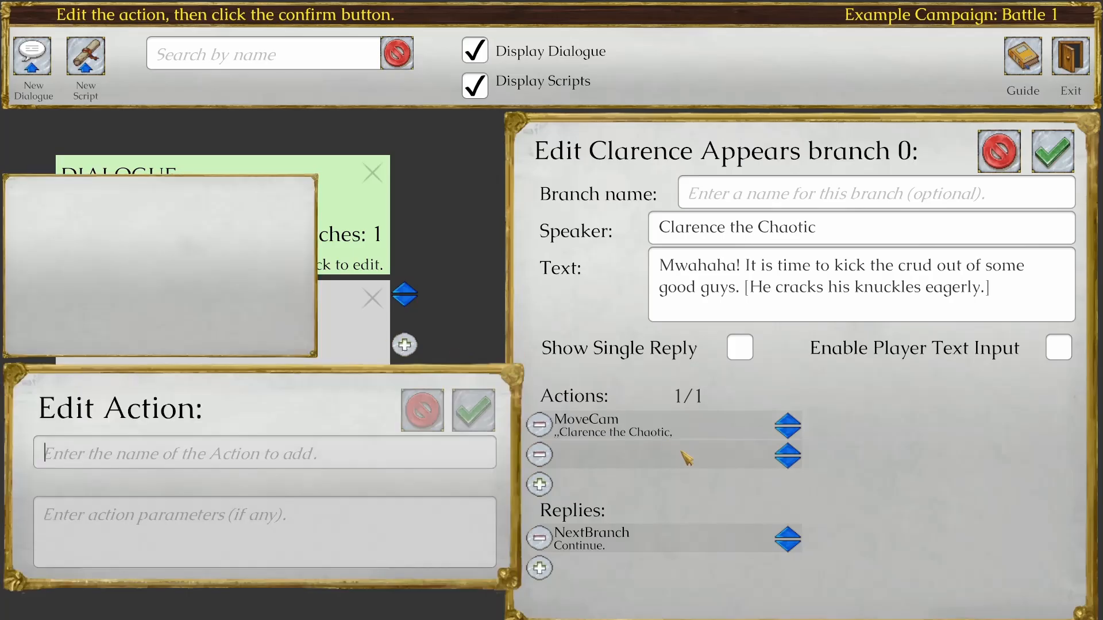
{"action": "type", "text": "As"}
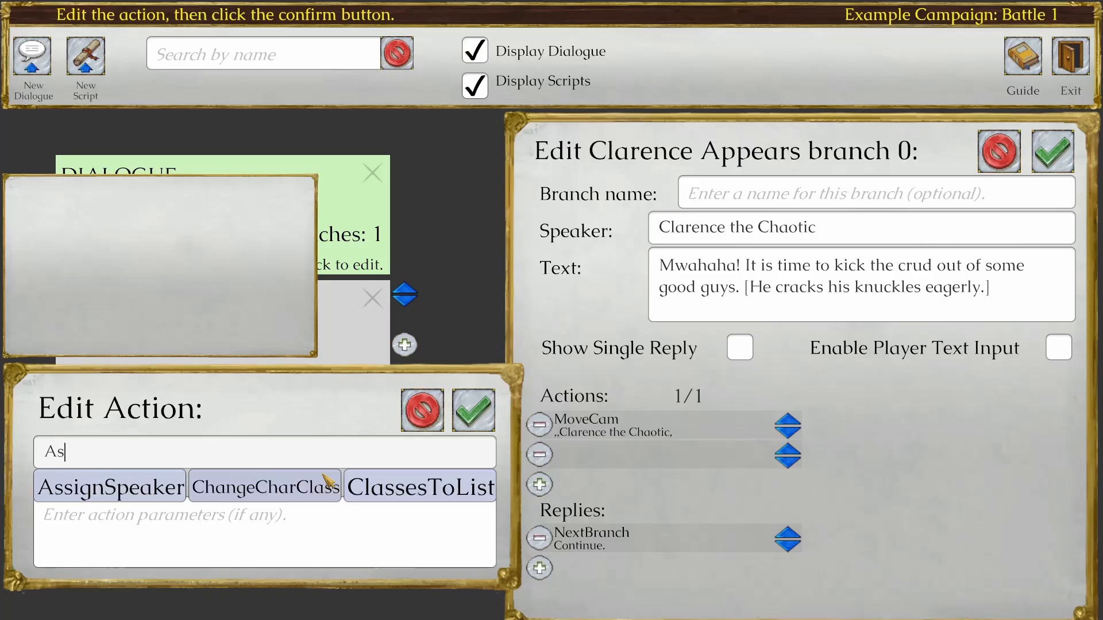
{"action": "key", "text": "BackSpace"}
{"action": "type", "text": "ddSpe"}
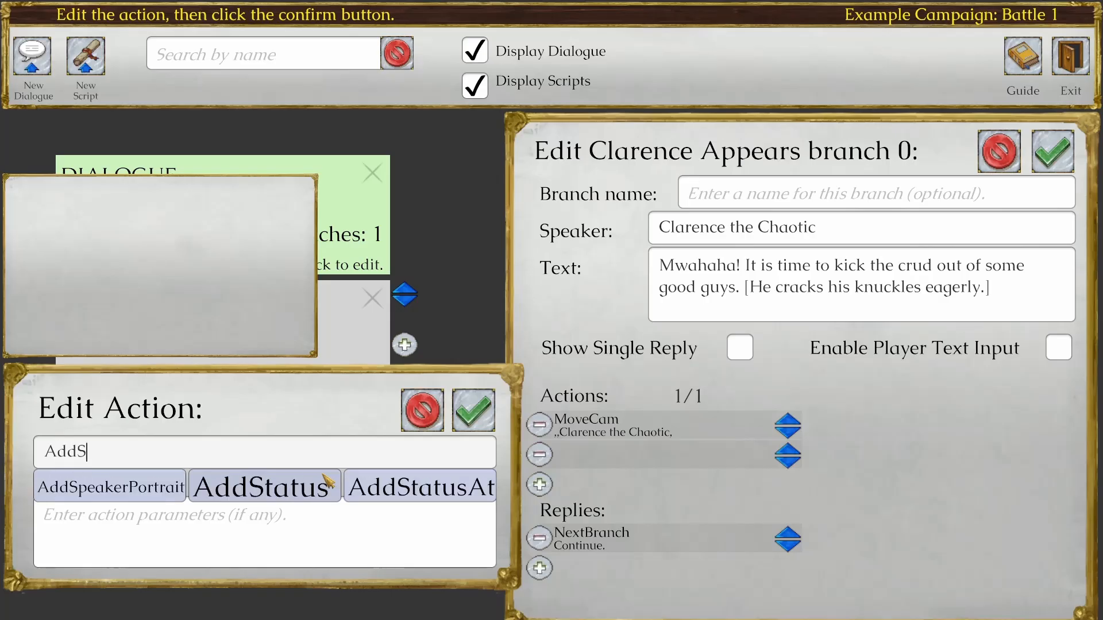
{"action": "left_click", "coordinate": [112, 489]}
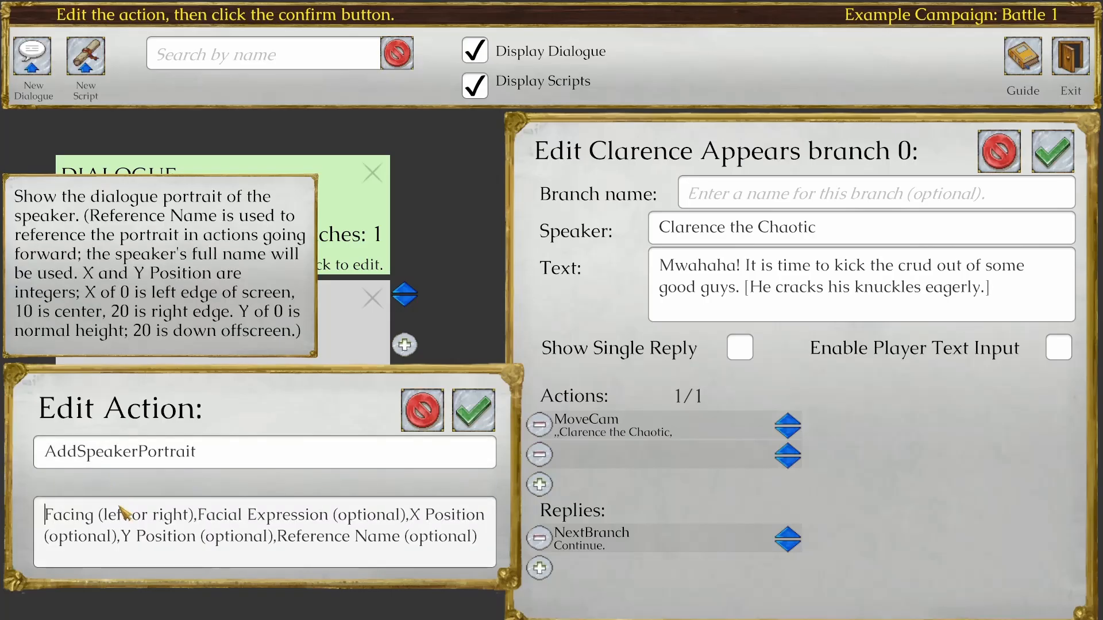
Step: Set the AddSpeakerPortrait parameters to "left,Mean", deleting the position and reference name placeholders, and confirm the action
{"action": "left_click", "coordinate": [194, 517], "text": "shift"}
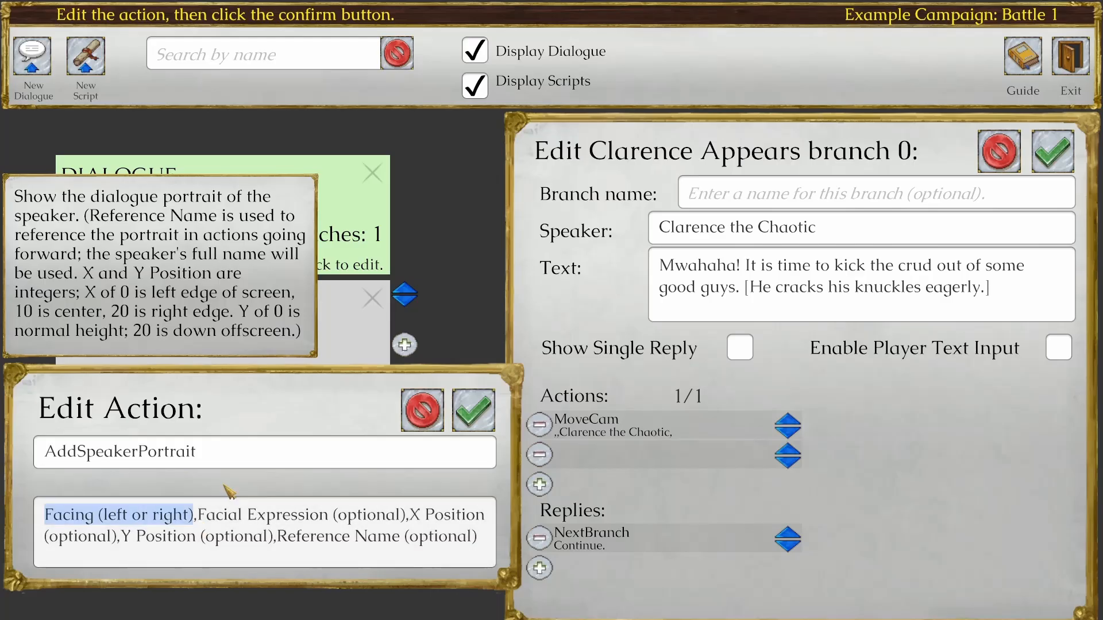
{"action": "type", "text": "left"}
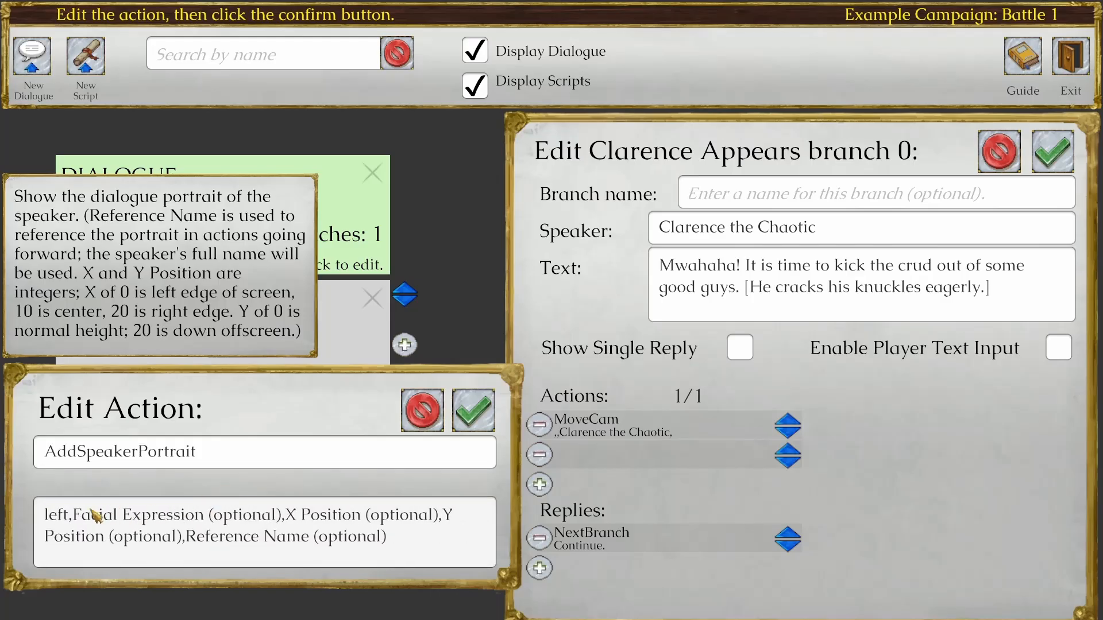
{"action": "left_click_drag", "start_coordinate": [74, 515], "coordinate": [283, 520]}
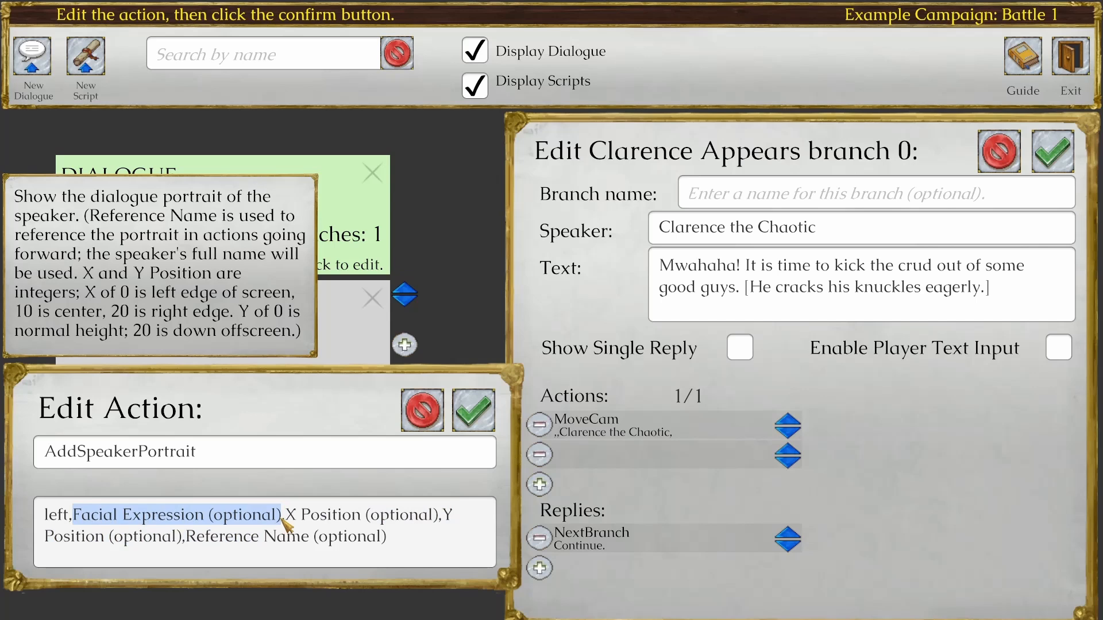
{"action": "type", "text": "Mean"}
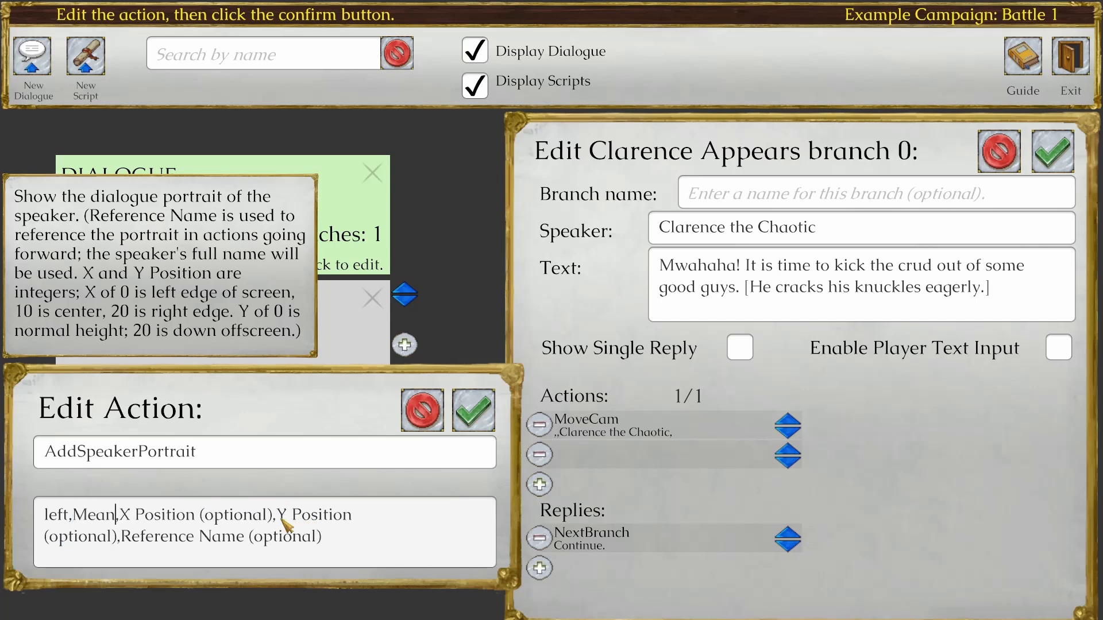
{"action": "key", "text": "shift+Down"}
{"action": "key", "text": "shift+End"}
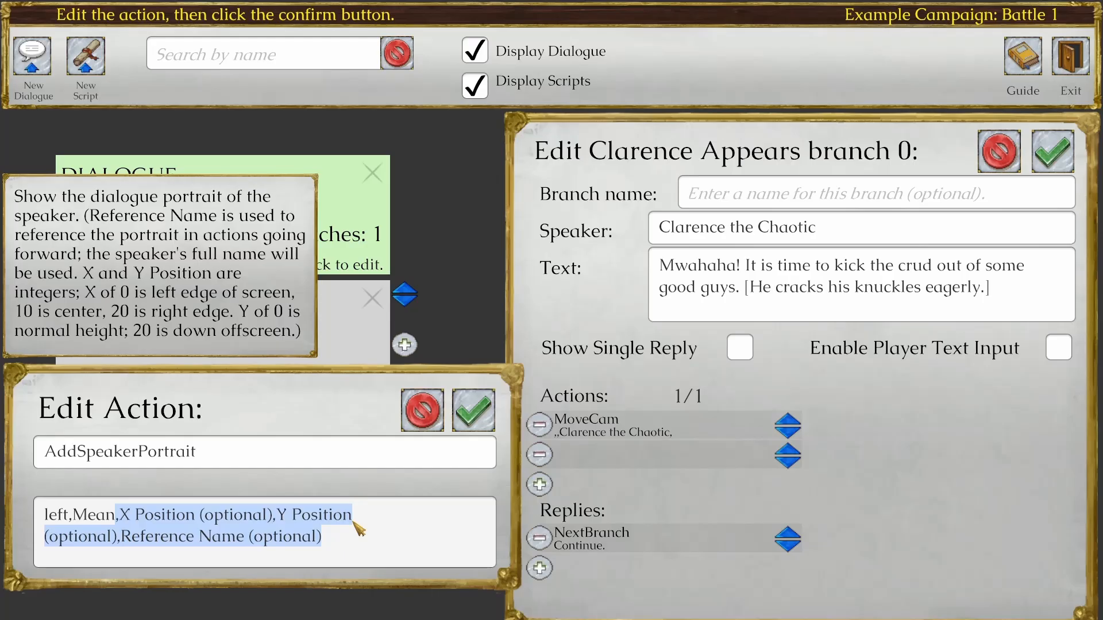
{"action": "key", "text": "BackSpace"}
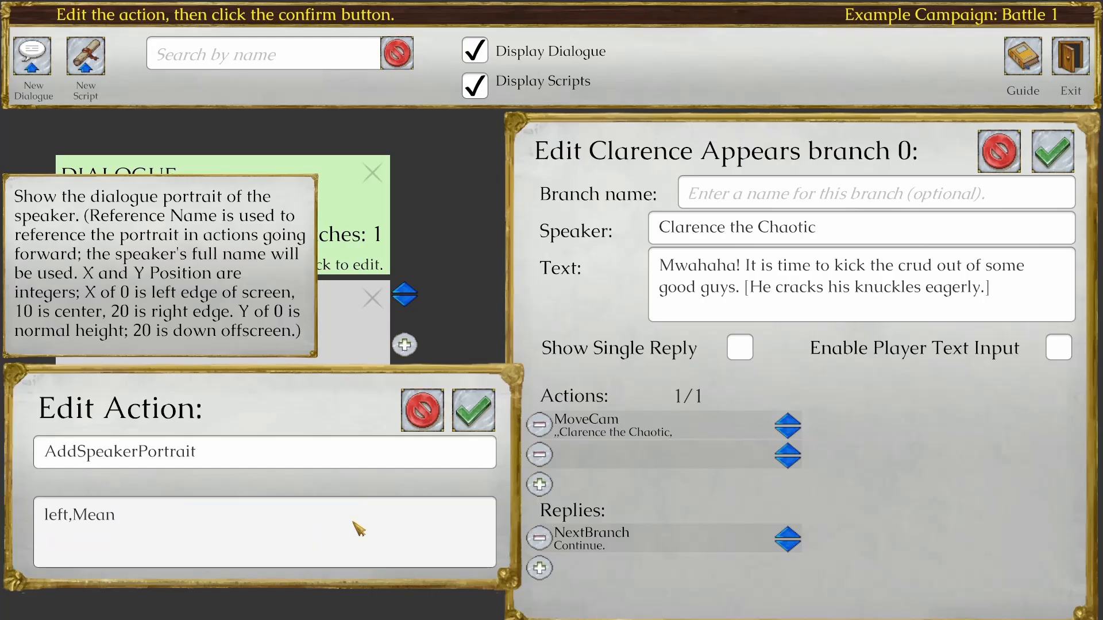
{"action": "left_click", "coordinate": [479, 409]}
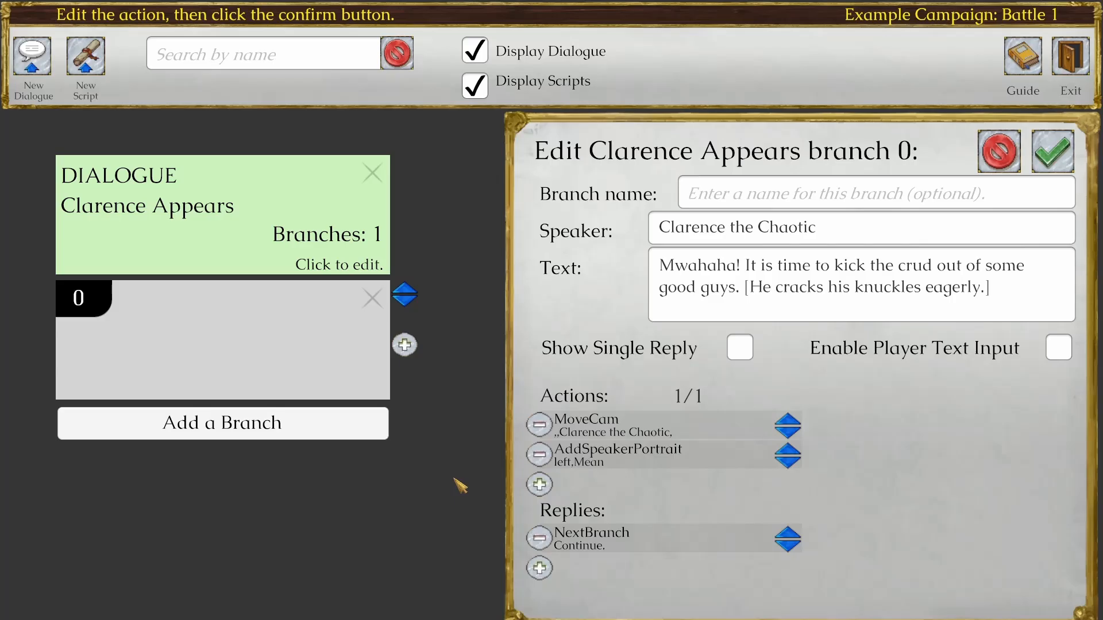
Step: Confirm the edited dialogue branch, exit the dialogue editor and save the Battle 1 map
{"action": "left_click", "coordinate": [1070, 157]}
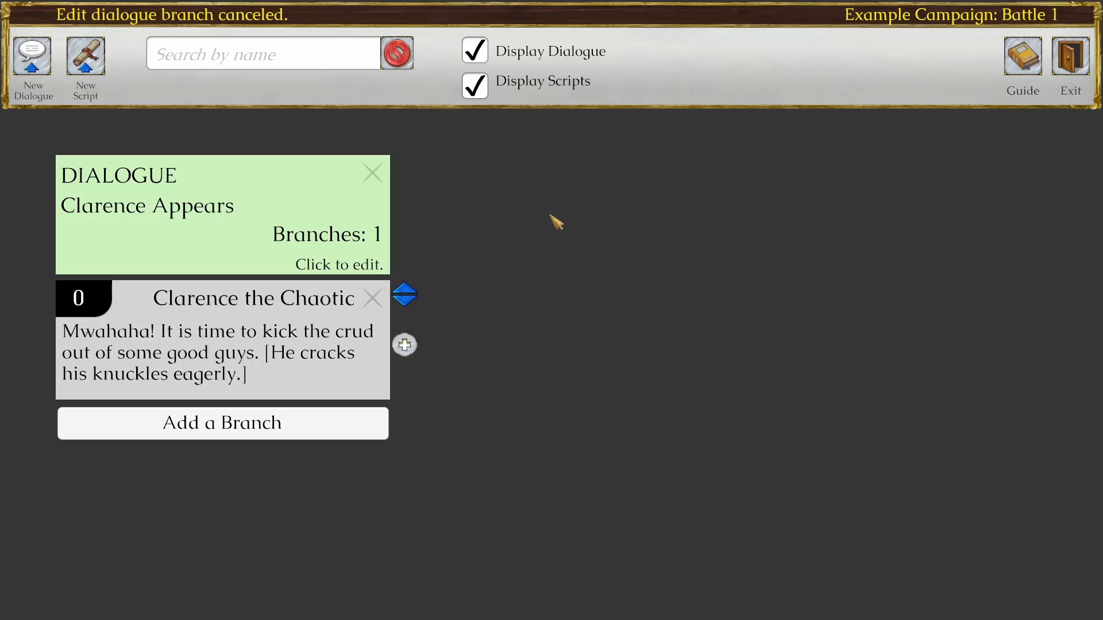
{"action": "left_click", "coordinate": [1075, 60]}
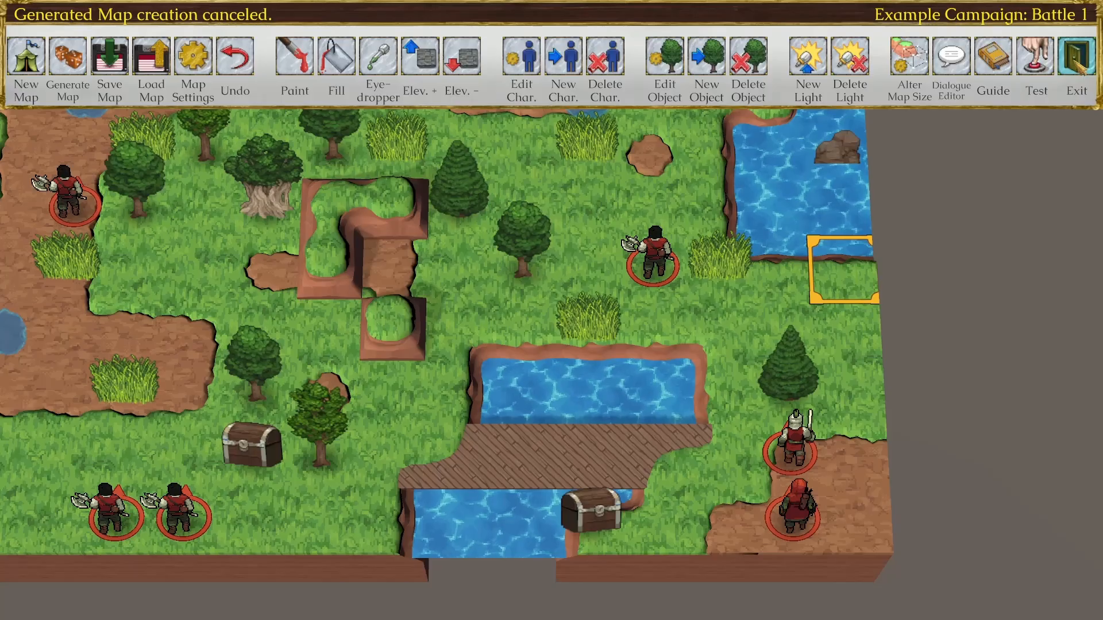
{"action": "left_click", "coordinate": [121, 76]}
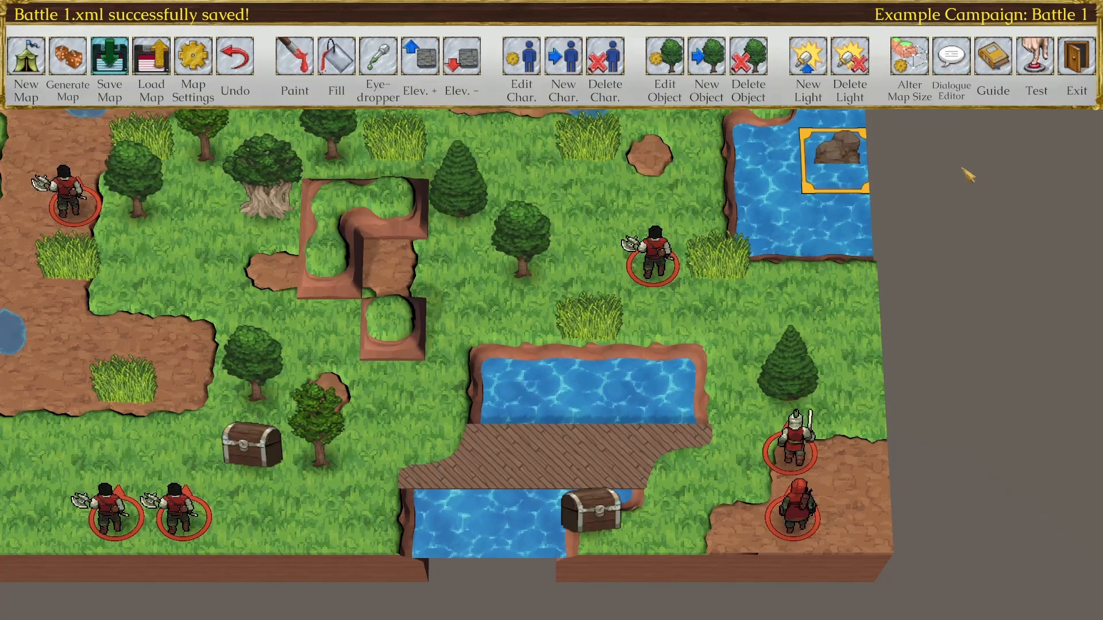
Step: Test the Battle 1 scene by ending the turn to play the Clarence dialogue, and inspect Clarence the Chaotic's character sheet
{"action": "left_click", "coordinate": [1036, 58]}
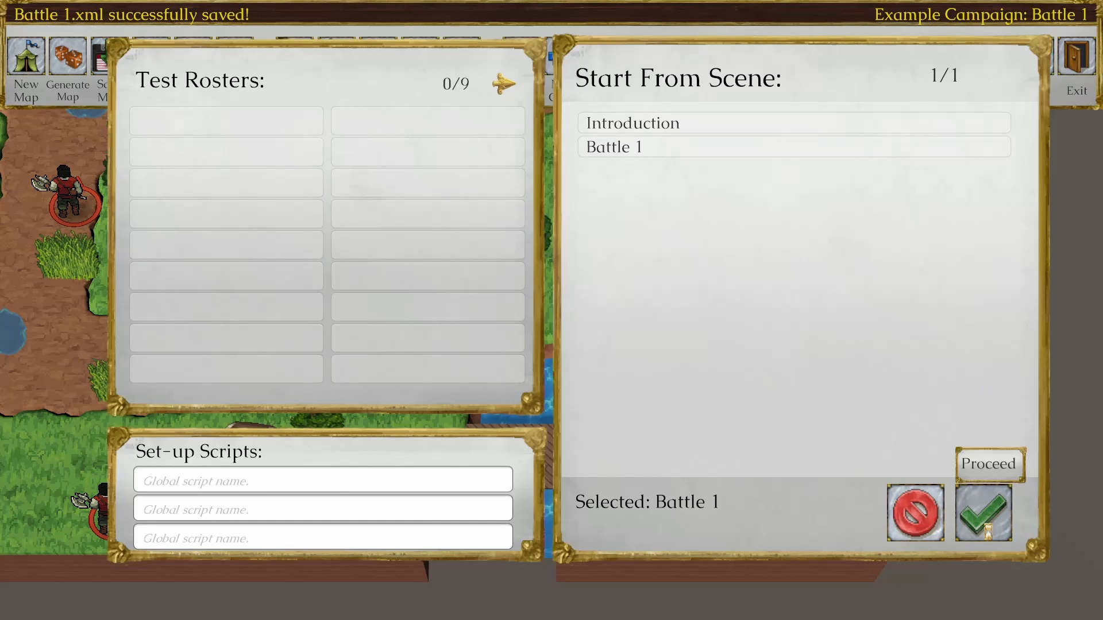
{"action": "left_click", "coordinate": [984, 513]}
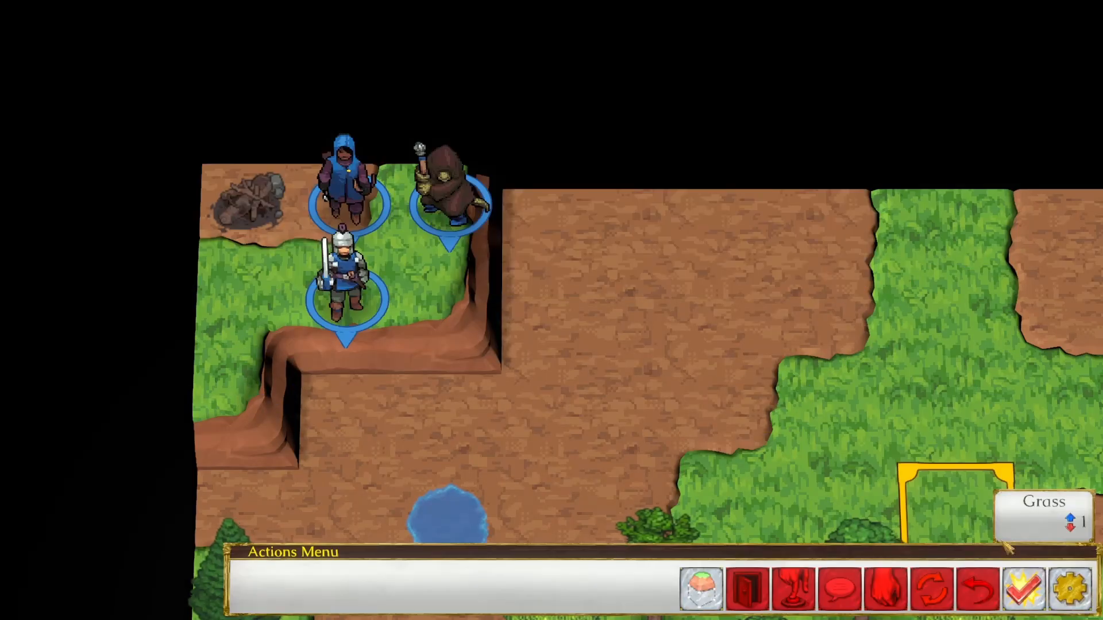
{"action": "left_click", "coordinate": [1023, 586]}
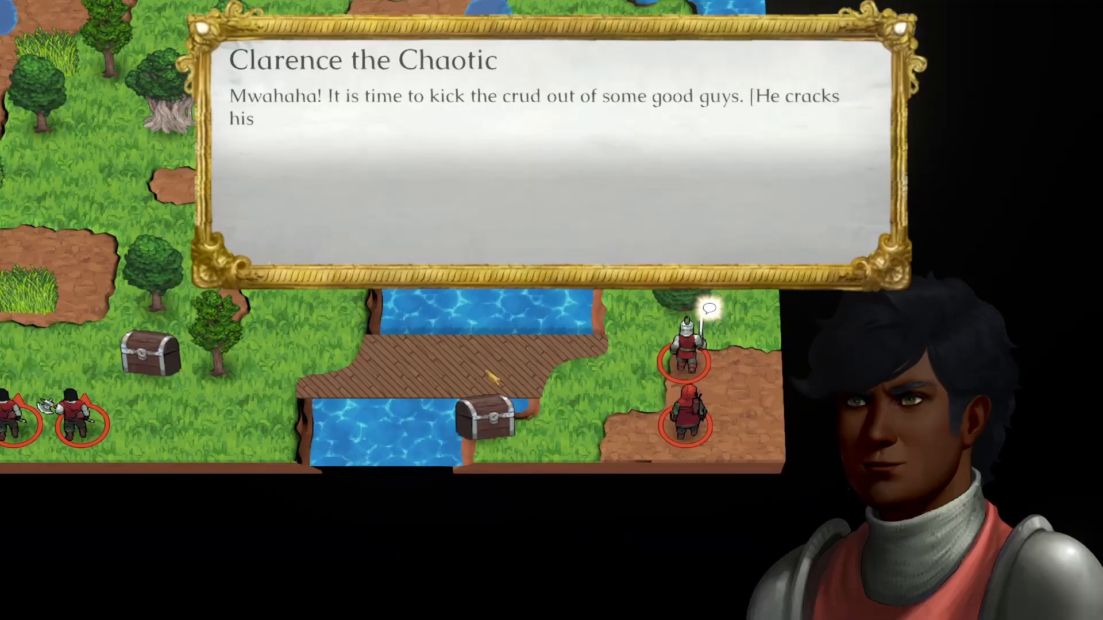
{"action": "left_click", "coordinate": [534, 319]}
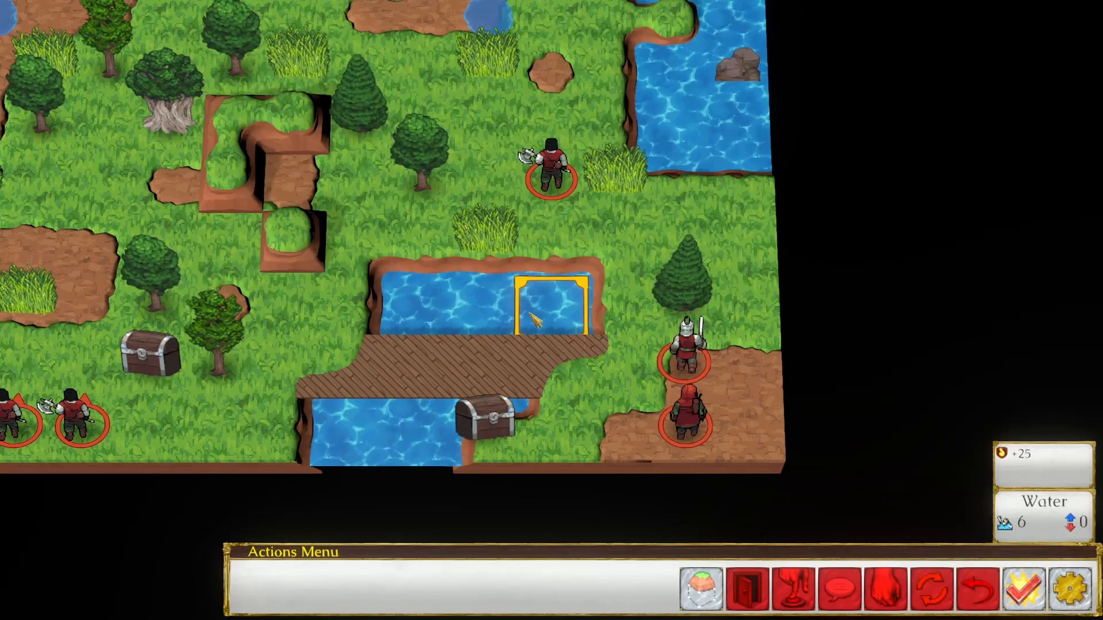
{"action": "right_click", "coordinate": [694, 366]}
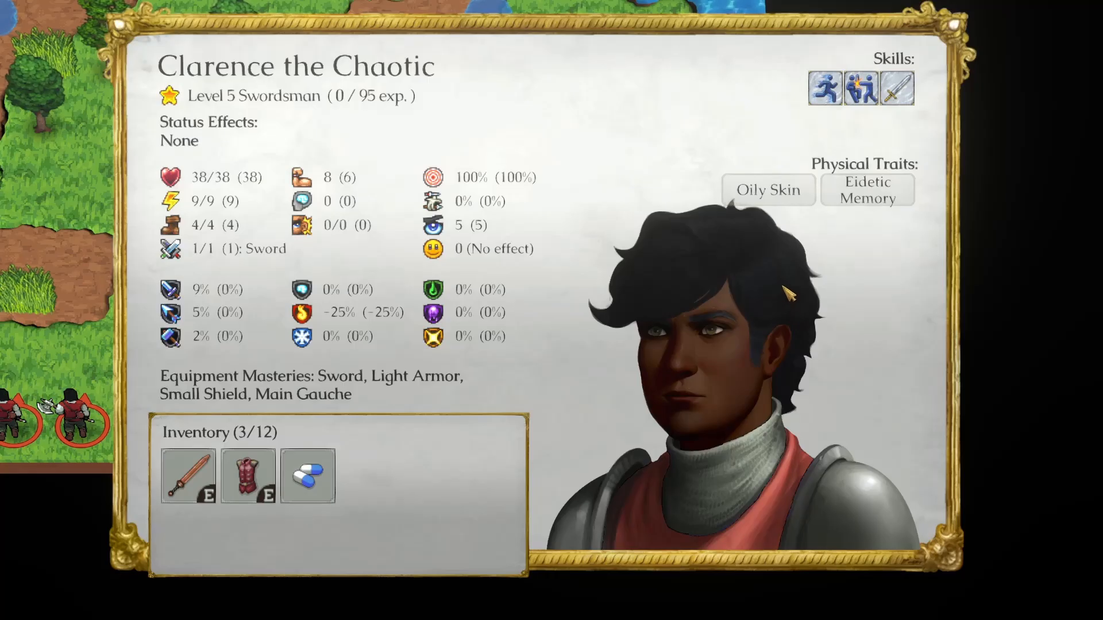
{"action": "right_click", "coordinate": [784, 287]}
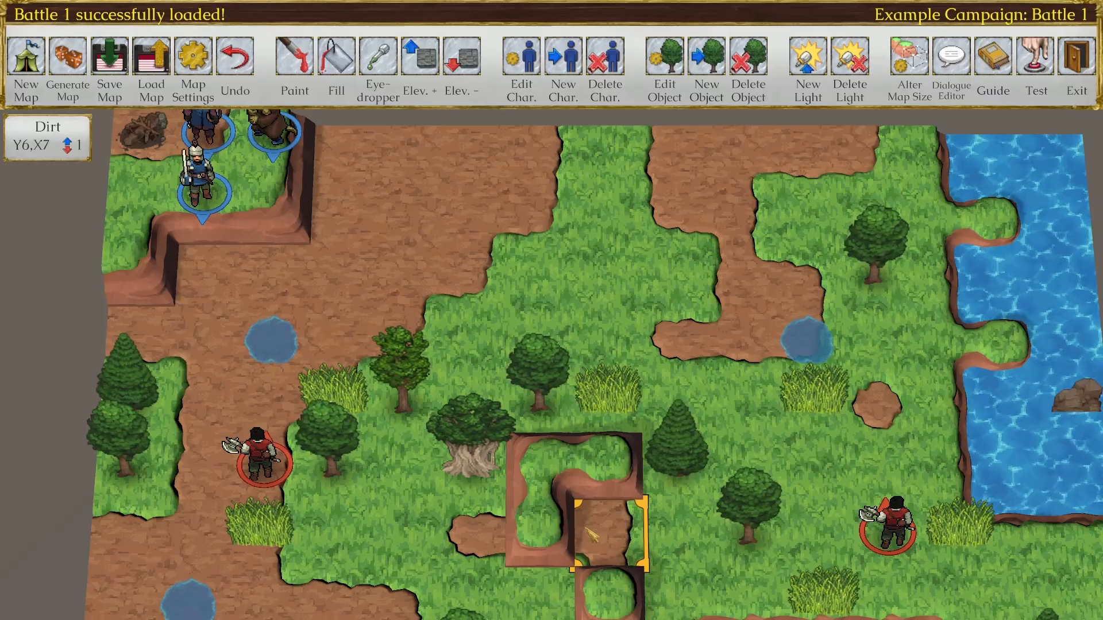
Step: Add a Weather condition with the type Heavy Rain to the Battle 1 map settings
{"action": "scroll", "coordinate": [684, 384], "scroll_direction": "down", "scroll_amount": 3}
{"action": "middle_click_drag", "start_coordinate": [679, 378], "coordinate": [630, 336]}
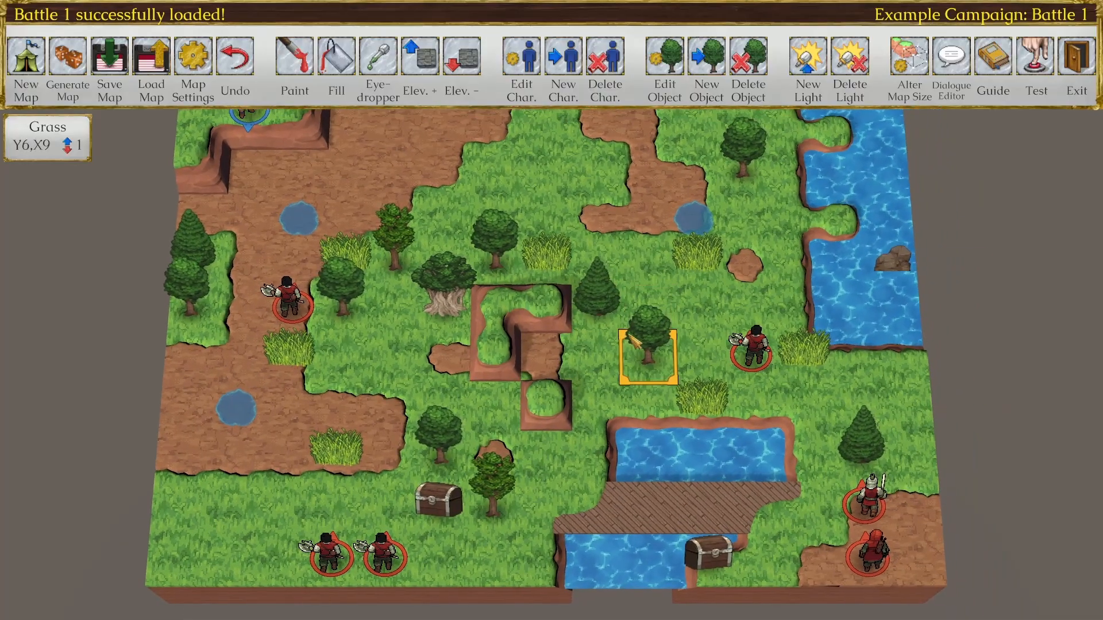
{"action": "left_click", "coordinate": [198, 68]}
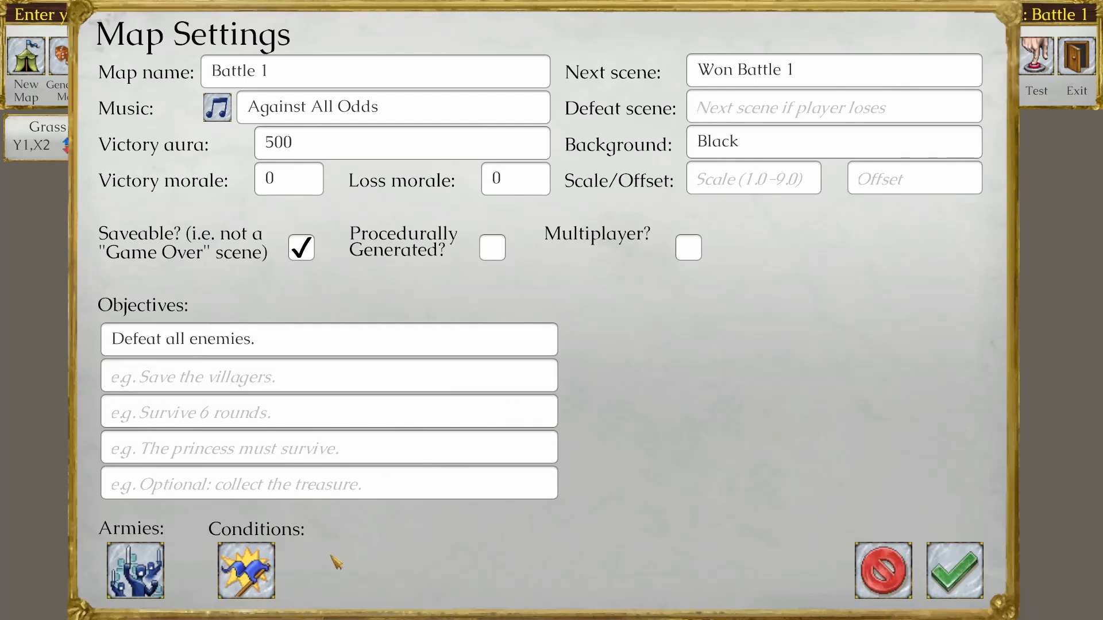
{"action": "left_click", "coordinate": [246, 570]}
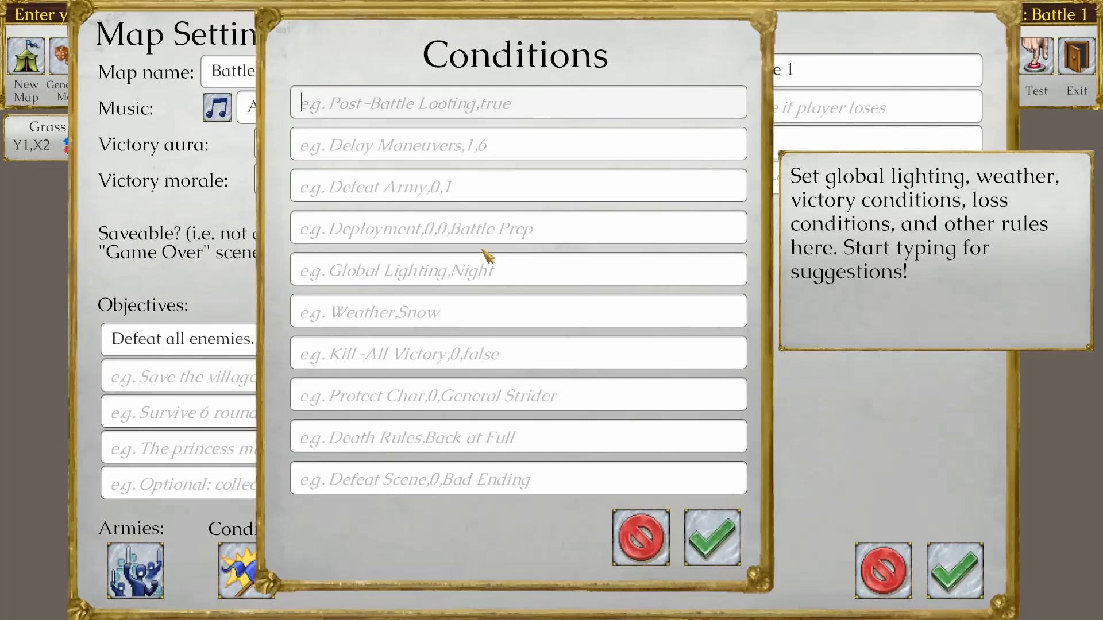
{"action": "type", "text": "Weath"}
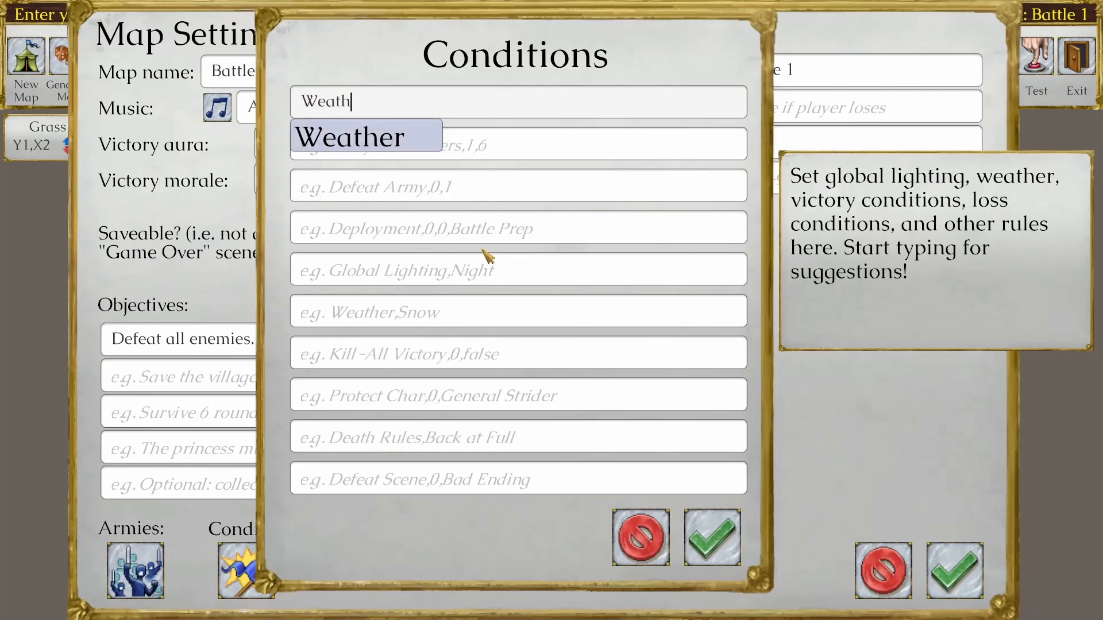
{"action": "left_click", "coordinate": [336, 135]}
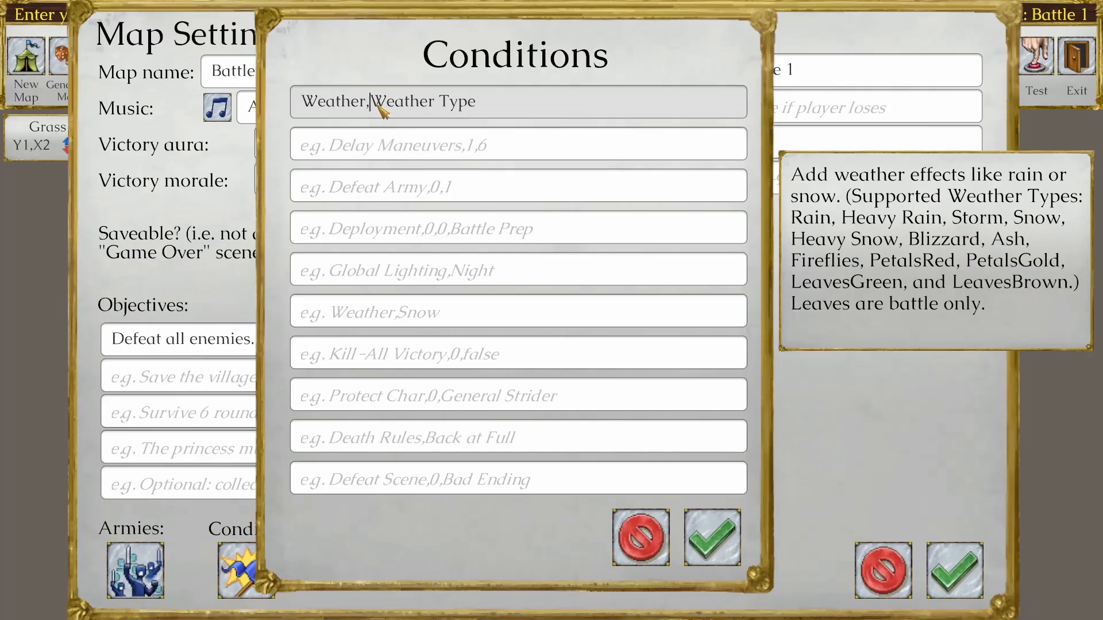
{"action": "left_click_drag", "start_coordinate": [371, 102], "coordinate": [539, 116]}
{"action": "type", "text": "Heavy"}
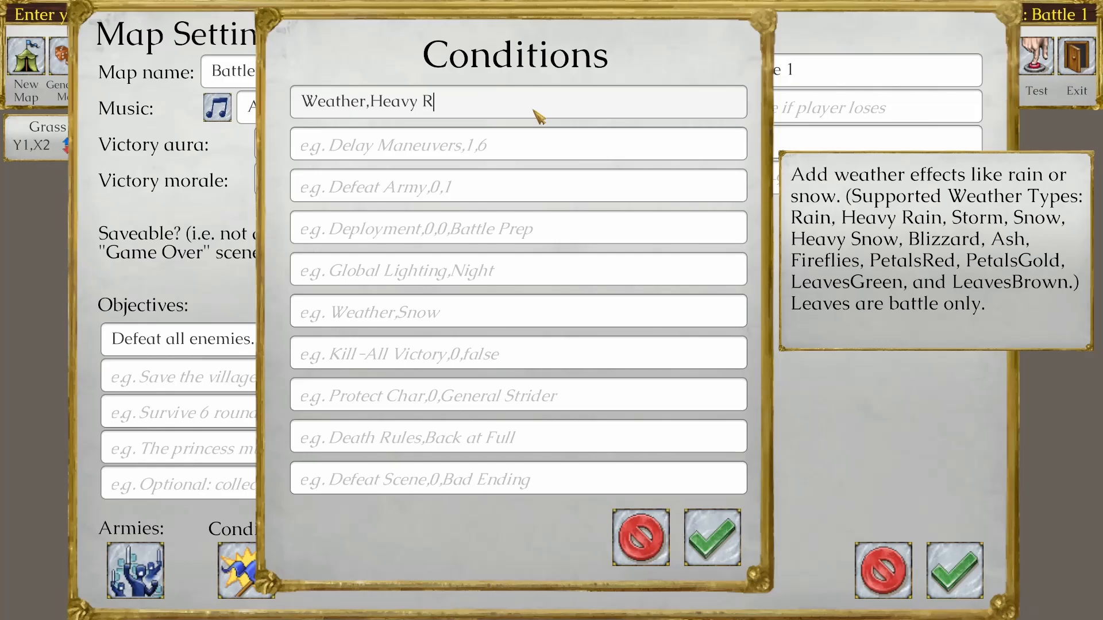
Step: Add a Global Lighting condition with the Overcast preset as its only parameter and confirm the map's conditions
{"action": "left_click", "coordinate": [493, 144]}
{"action": "type", "text": "G"}
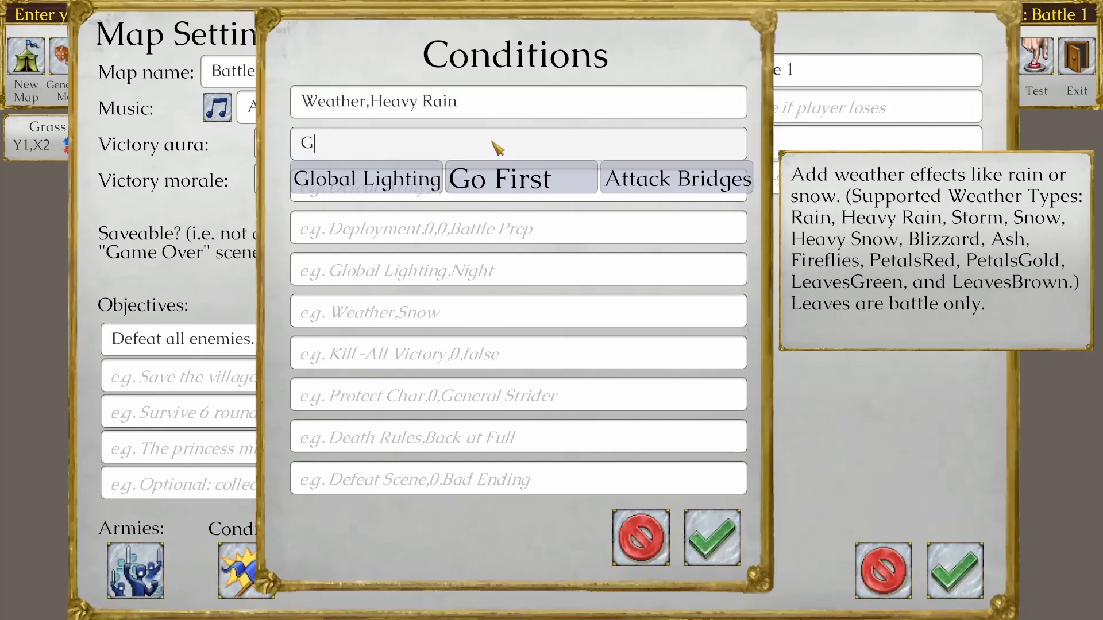
{"action": "type", "text": "lobal"}
{"action": "left_click", "coordinate": [368, 177]}
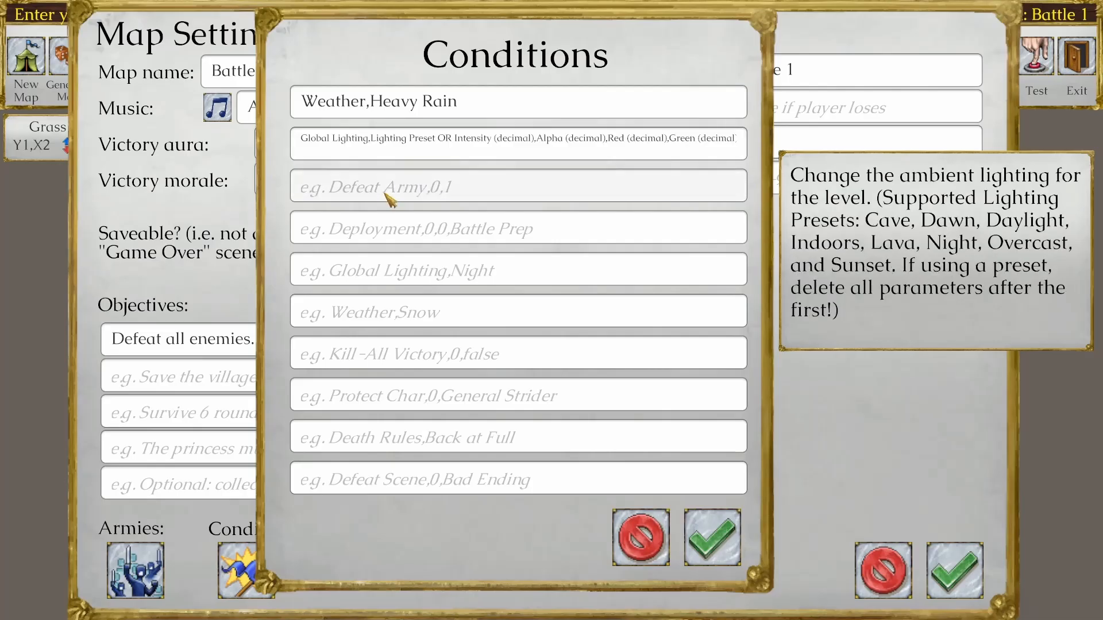
{"action": "left_click_drag", "start_coordinate": [377, 144], "coordinate": [831, 142]}
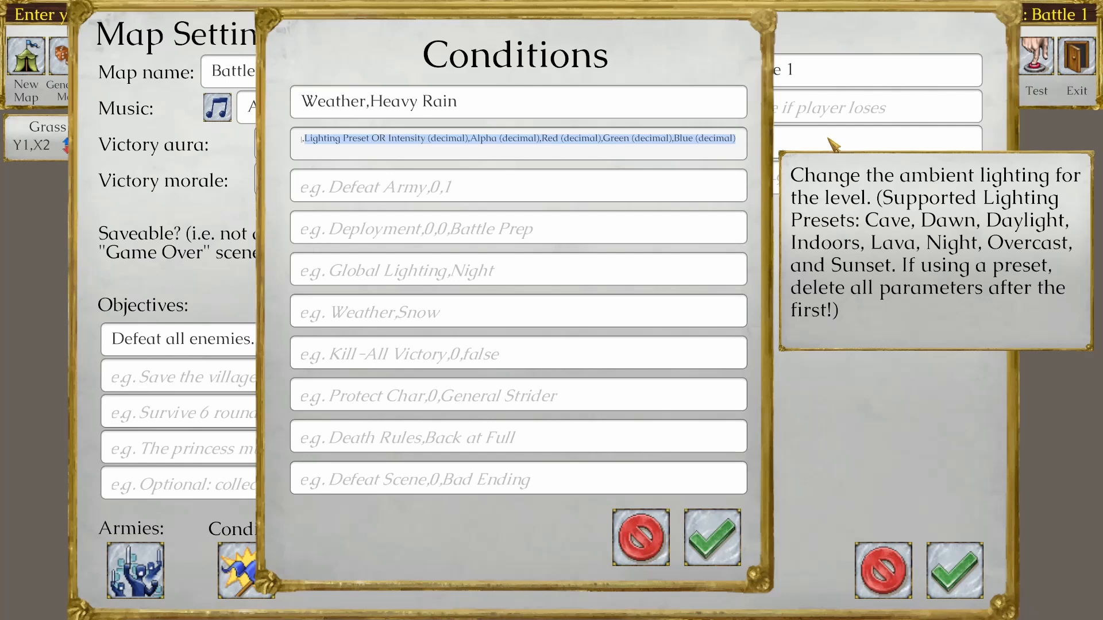
{"action": "type", "text": "Overcast"}
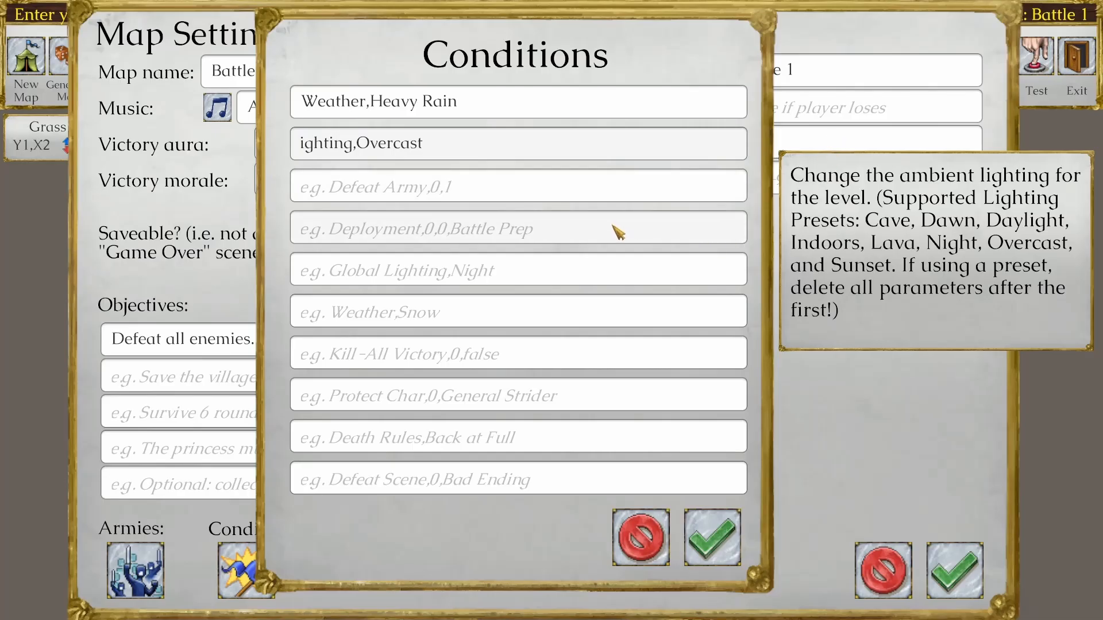
{"action": "left_click", "coordinate": [712, 538]}
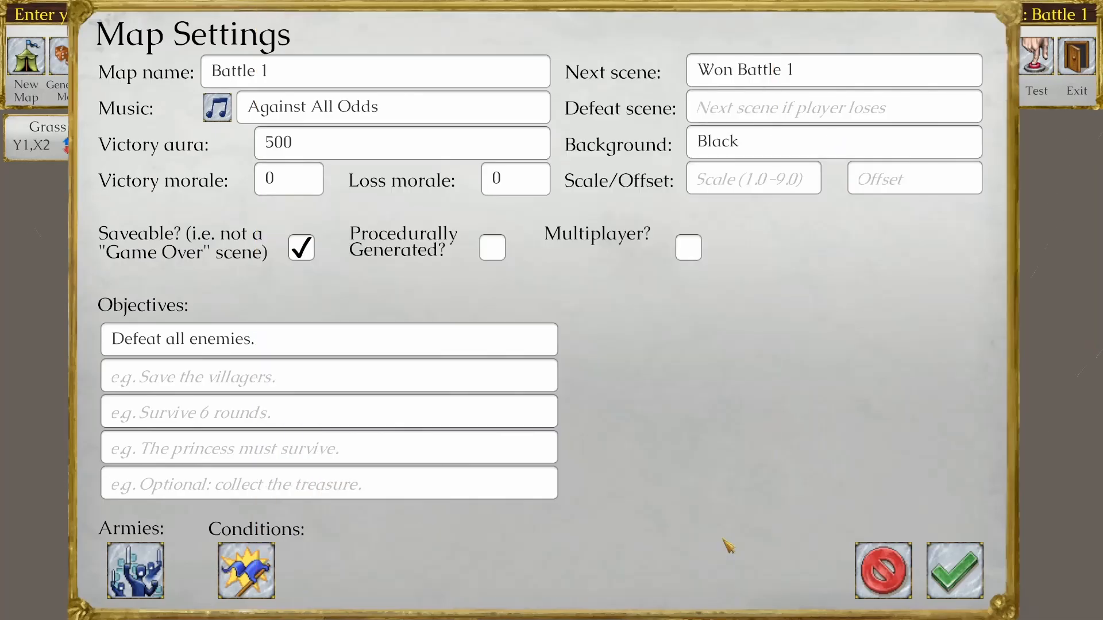
Step: Confirm the map settings and save the Battle 1 map
{"action": "left_click", "coordinate": [954, 570]}
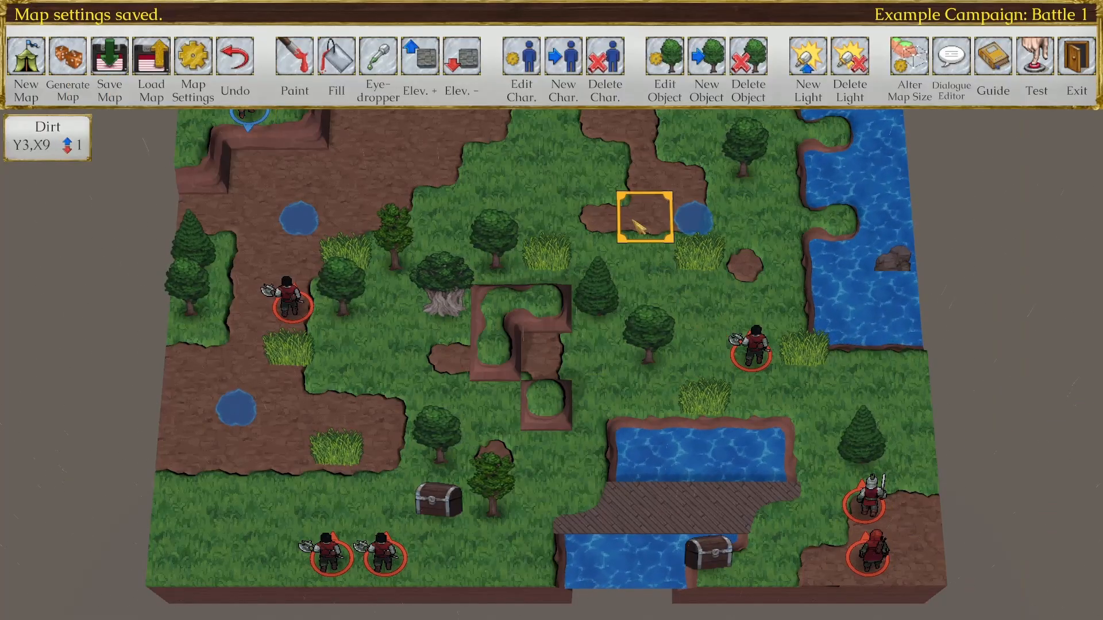
{"action": "key", "text": "Up"}
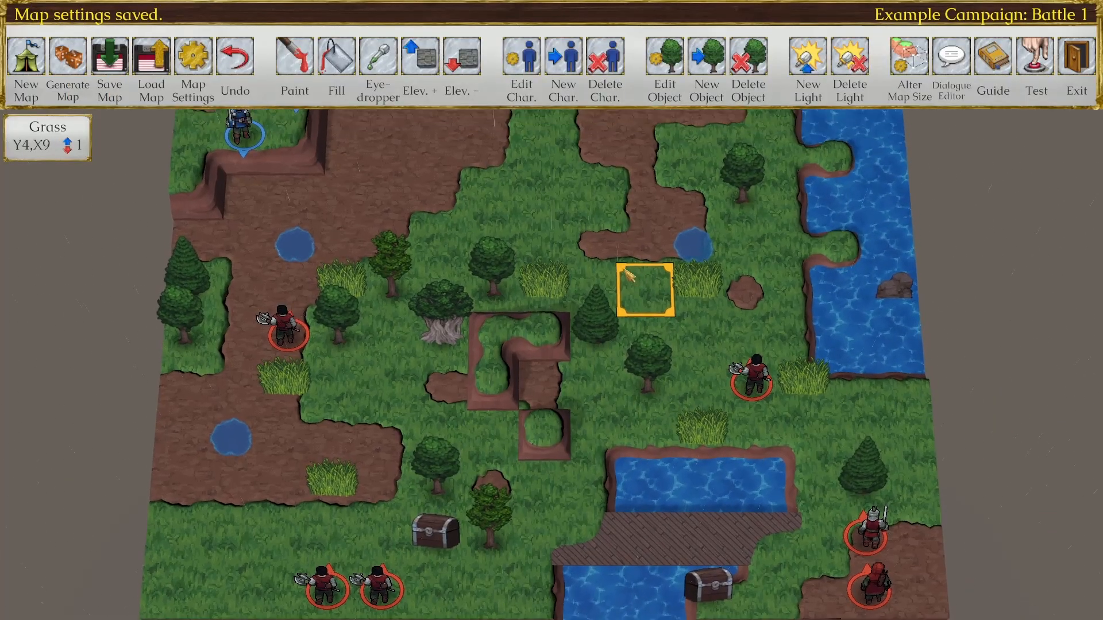
{"action": "mouse_move", "coordinate": [286, 303]}
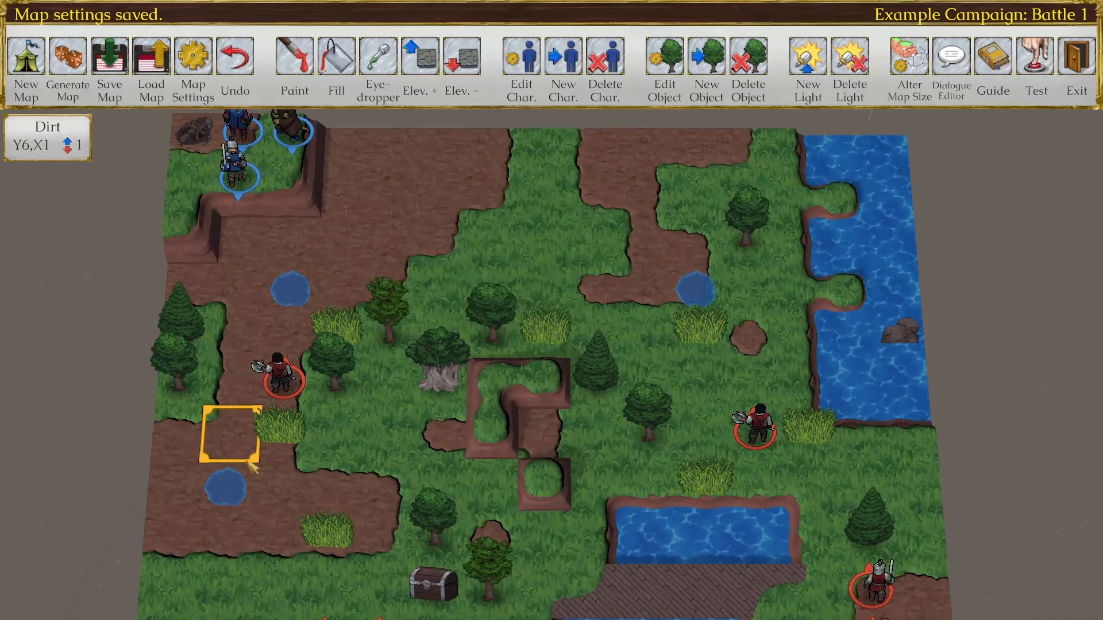
{"action": "key", "text": "Down"}
{"action": "key", "text": "Right"}
{"action": "key", "text": "Up"}
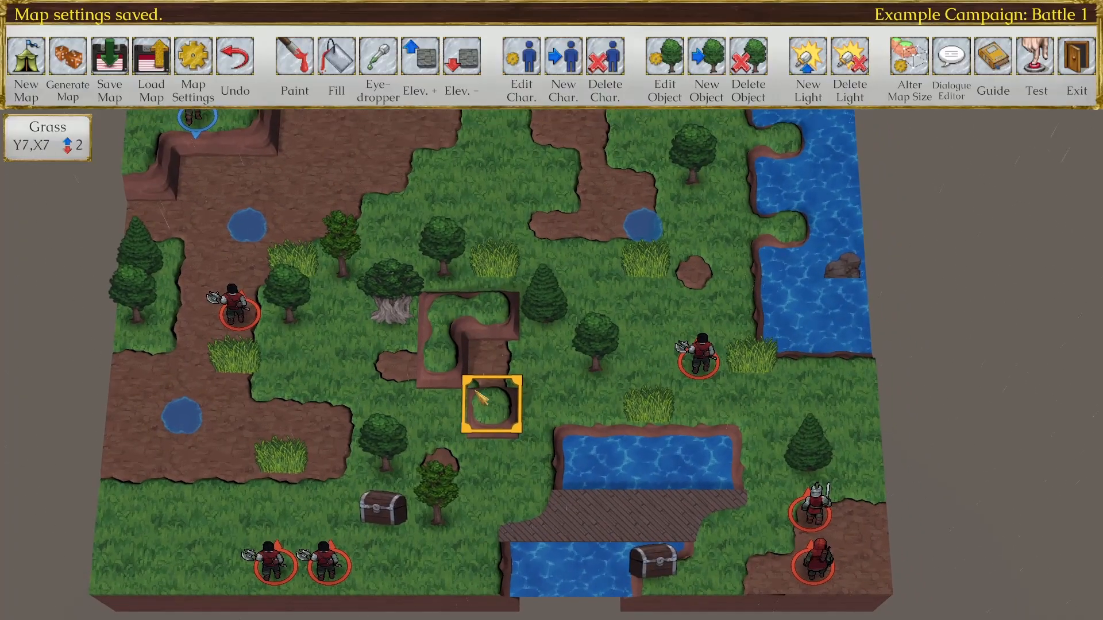
{"action": "left_click", "coordinate": [123, 68]}
{"action": "key", "text": "Up"}
{"action": "key", "text": "Left"}
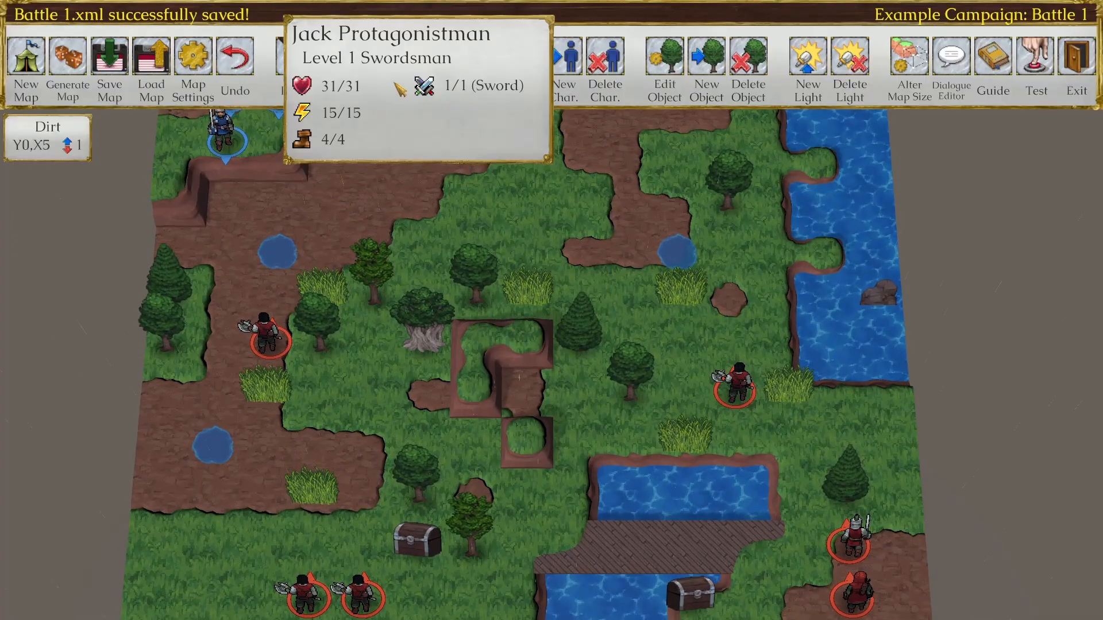
Step: Create a new dialogue with the conversation ID Setup and the OnLoaded trigger in the dialogue editor
{"action": "left_click", "coordinate": [967, 67]}
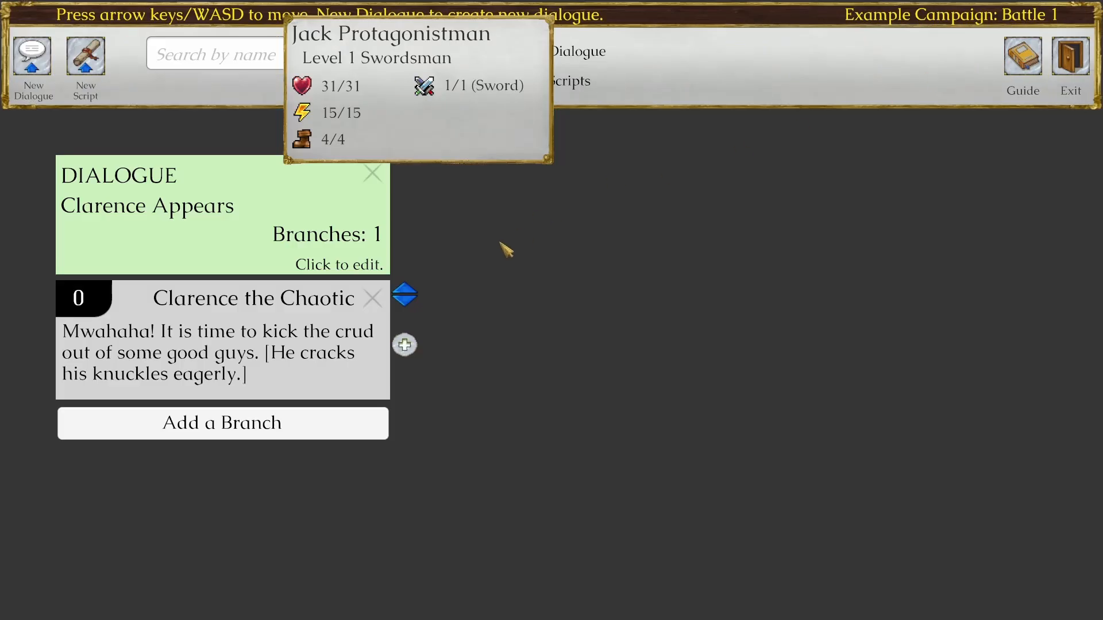
{"action": "left_click", "coordinate": [46, 76]}
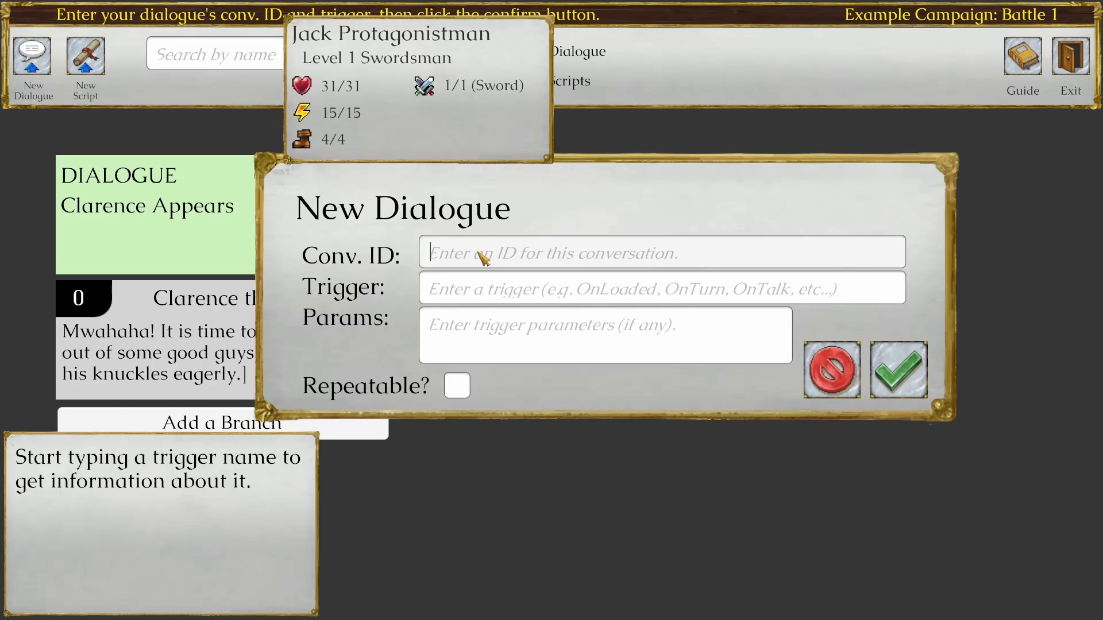
{"action": "type", "text": "Setup"}
{"action": "left_click", "coordinate": [488, 300]}
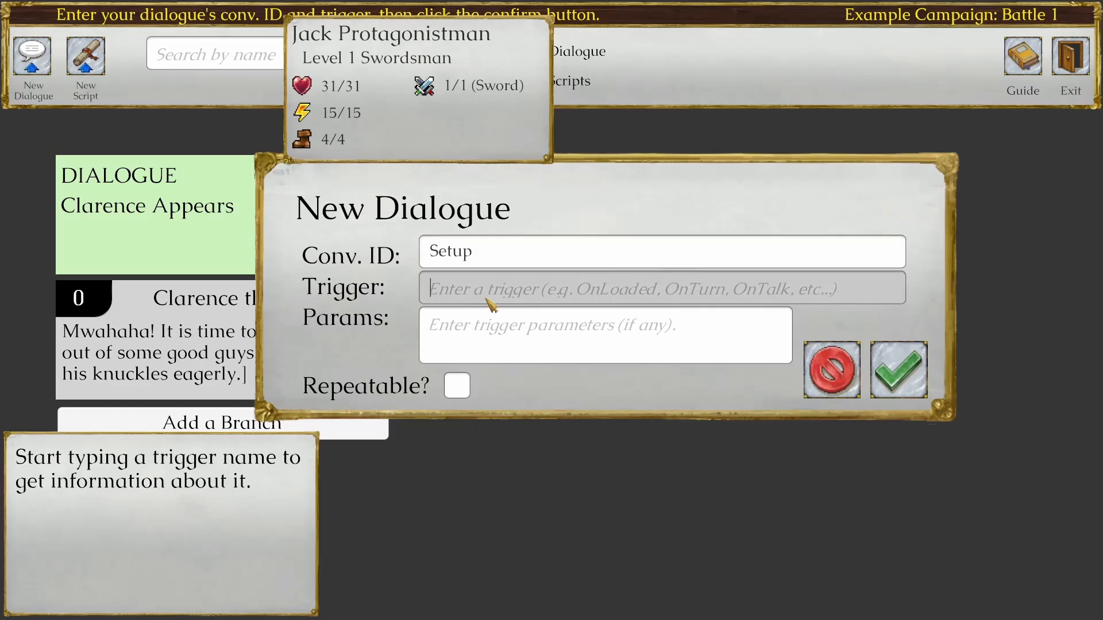
{"action": "type", "text": "OnLo"}
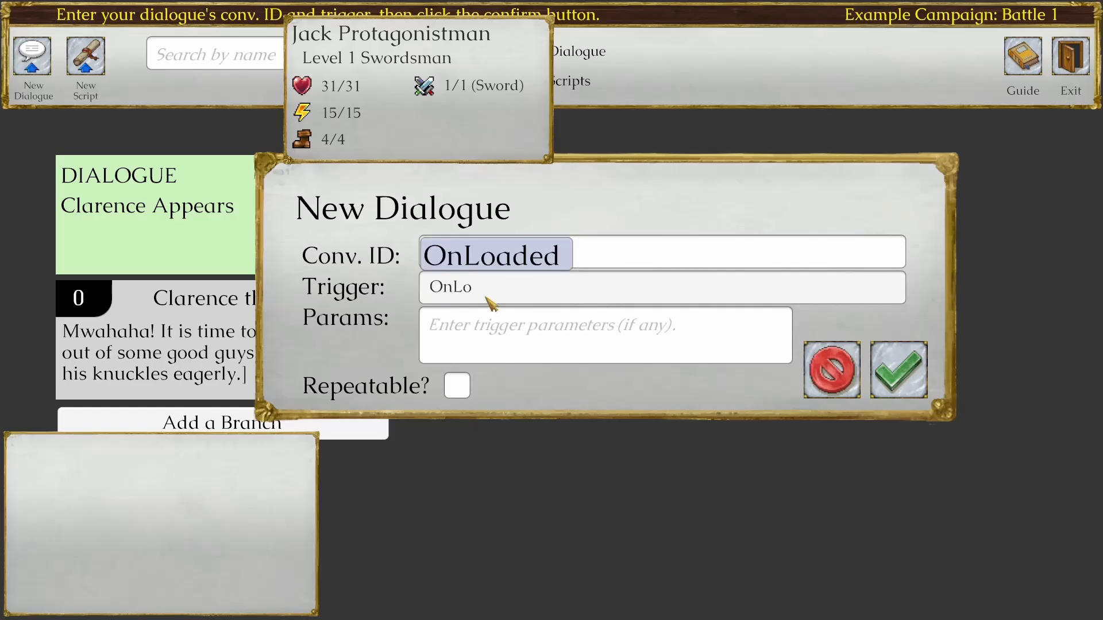
{"action": "left_click", "coordinate": [491, 269]}
{"action": "left_click", "coordinate": [919, 368]}
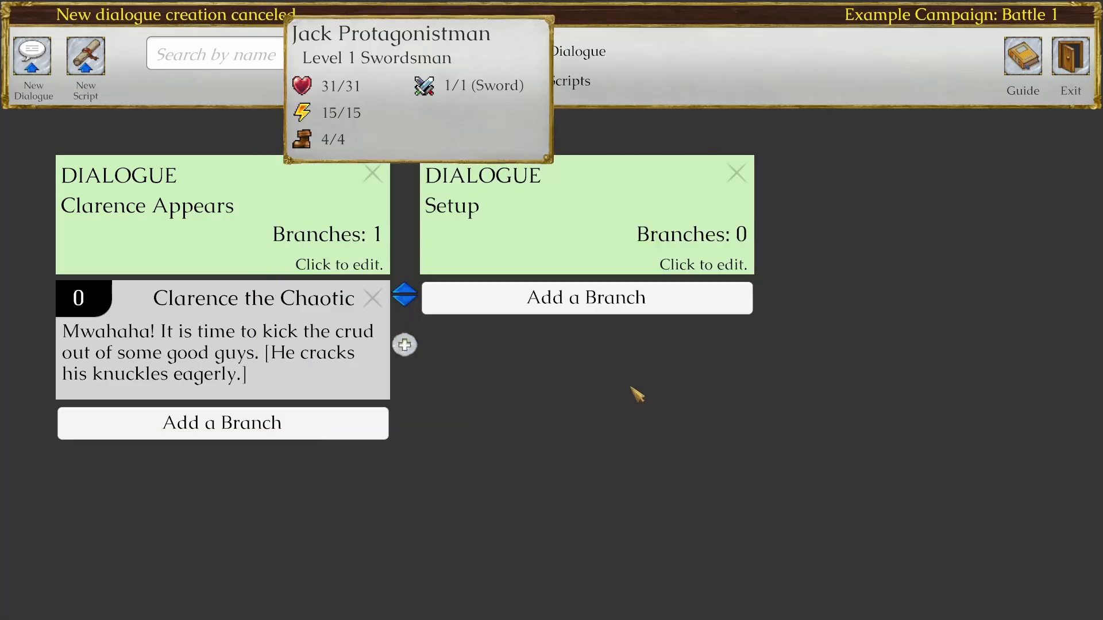
Step: Add a branch to the Setup dialogue with a PlayLoop action that plays the Rain Loud sound loop
{"action": "left_click", "coordinate": [582, 298]}
{"action": "left_click", "coordinate": [580, 305]}
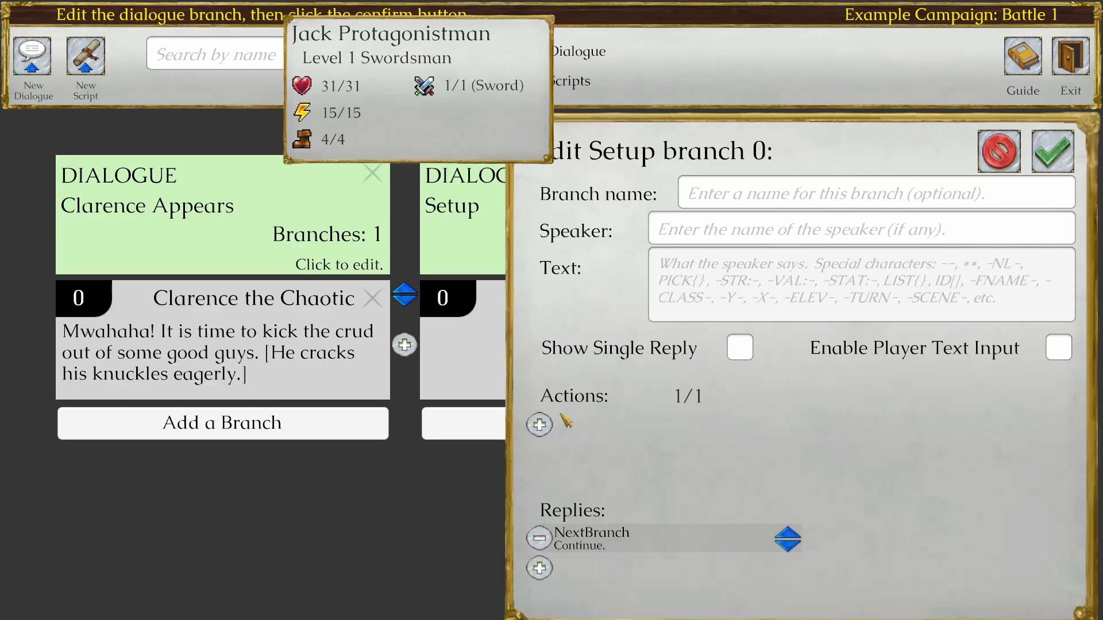
{"action": "left_click", "coordinate": [539, 424]}
{"action": "left_click", "coordinate": [616, 426]}
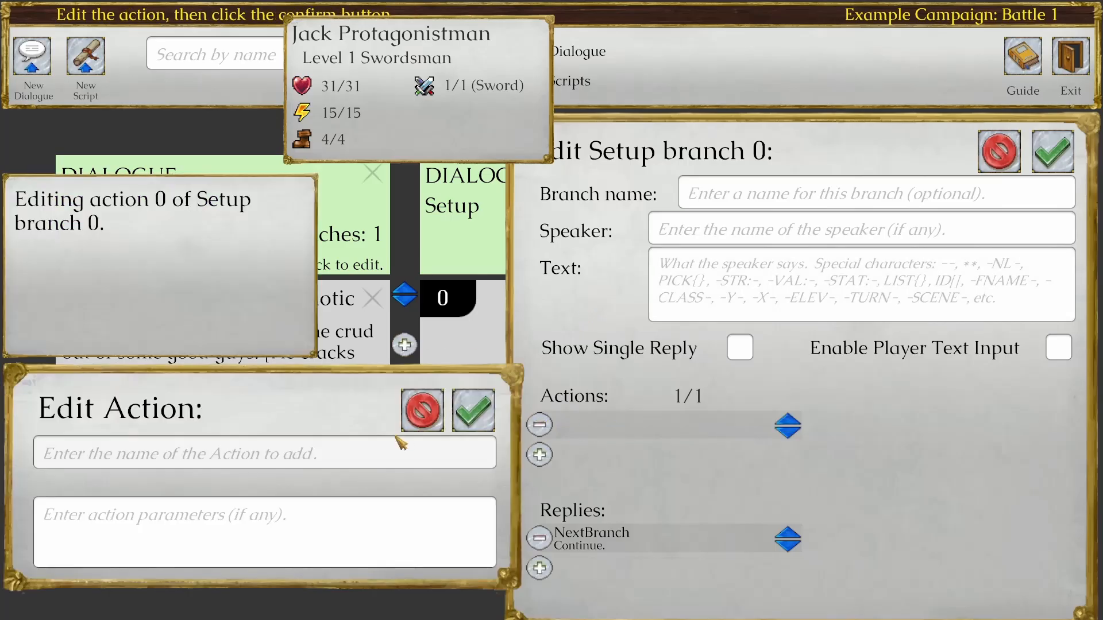
{"action": "type", "text": "PlayLoop"}
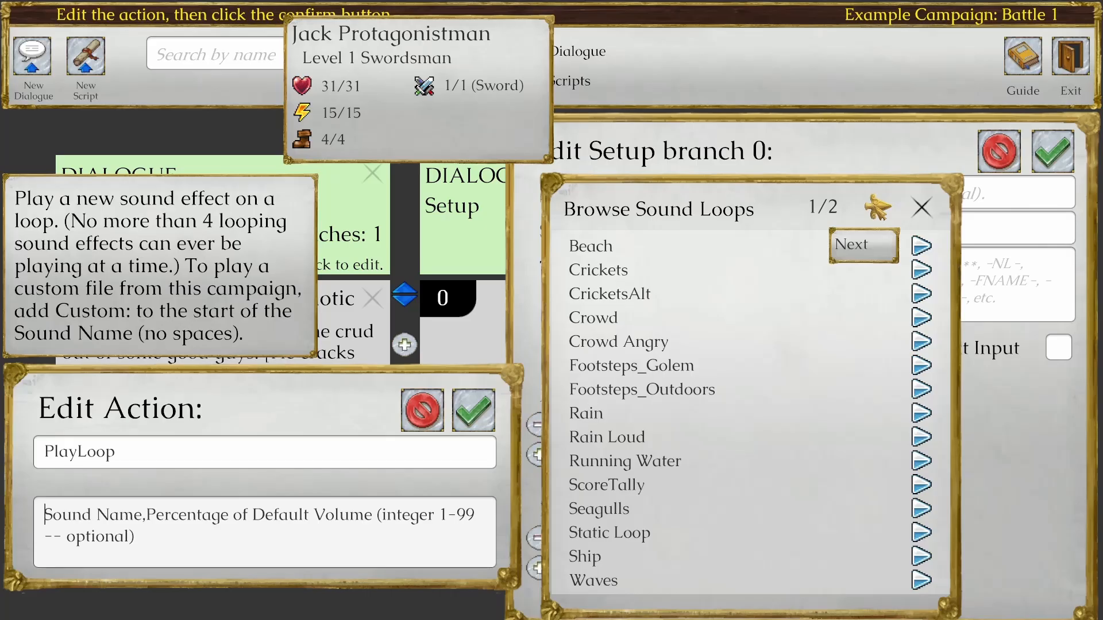
{"action": "left_click", "coordinate": [705, 444]}
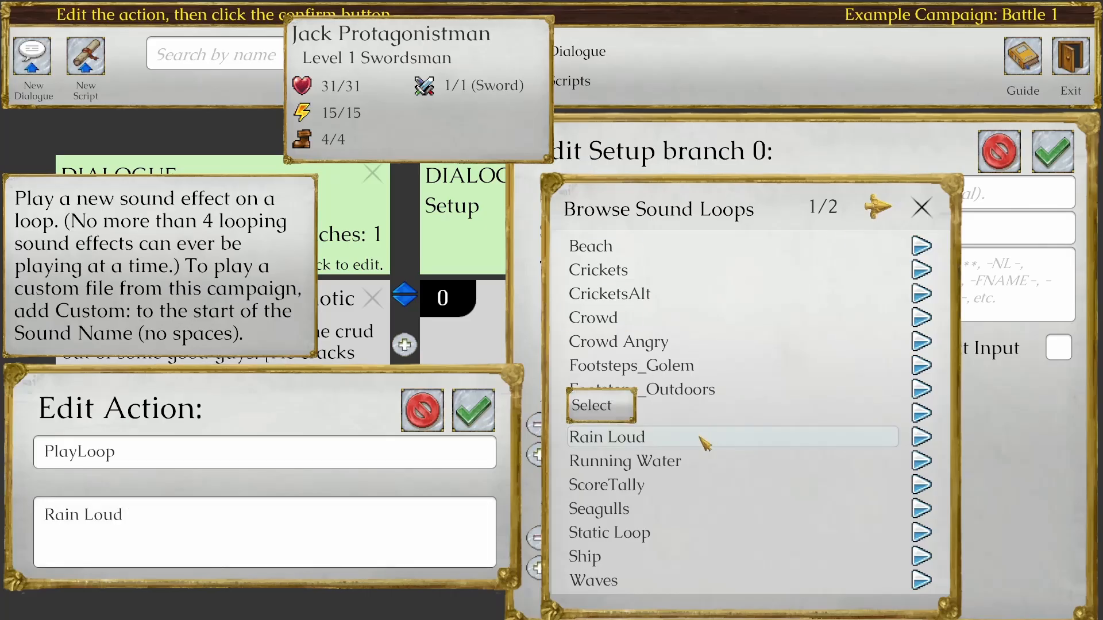
{"action": "left_click", "coordinate": [921, 208]}
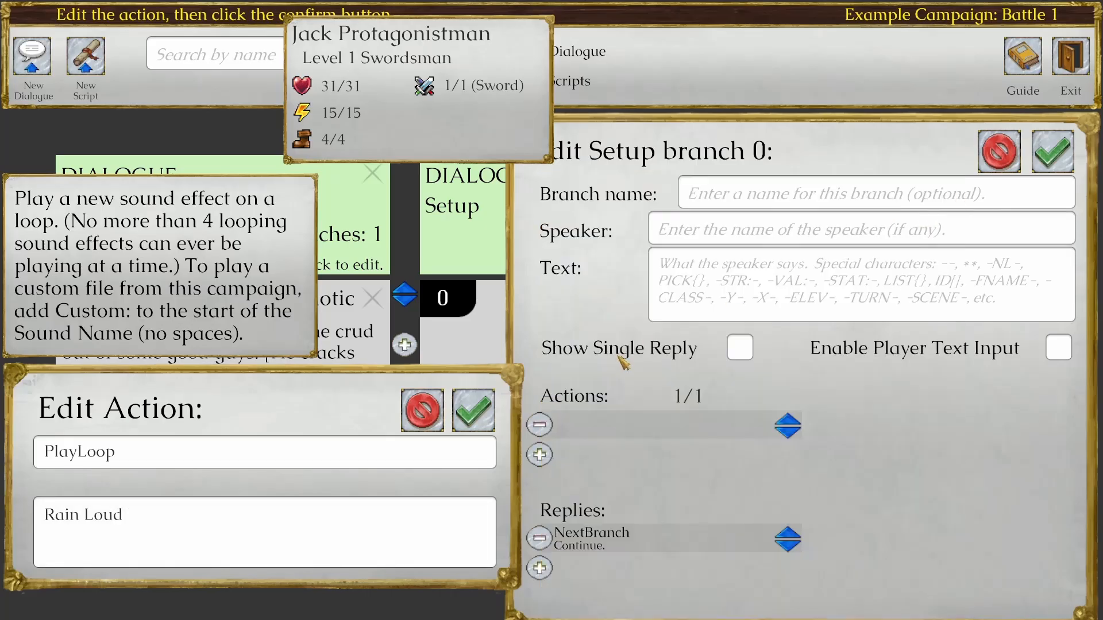
{"action": "left_click", "coordinate": [476, 410]}
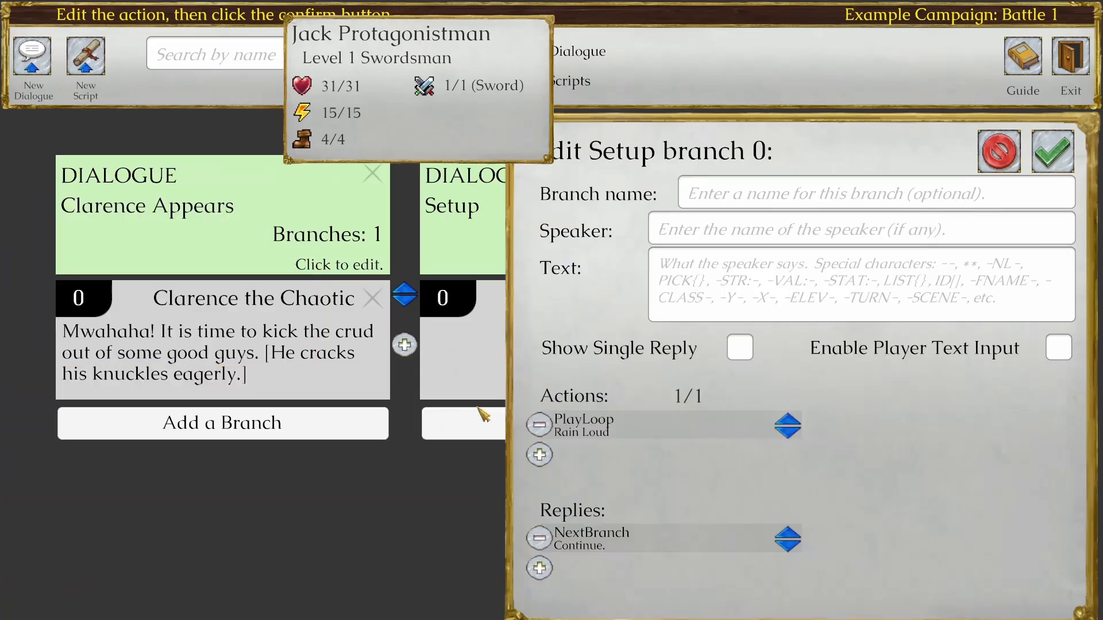
Step: Add an EndConvImmediately action to the Setup branch, confirm the branch and exit the dialogue editor
{"action": "left_click", "coordinate": [540, 455]}
{"action": "left_click", "coordinate": [606, 461]}
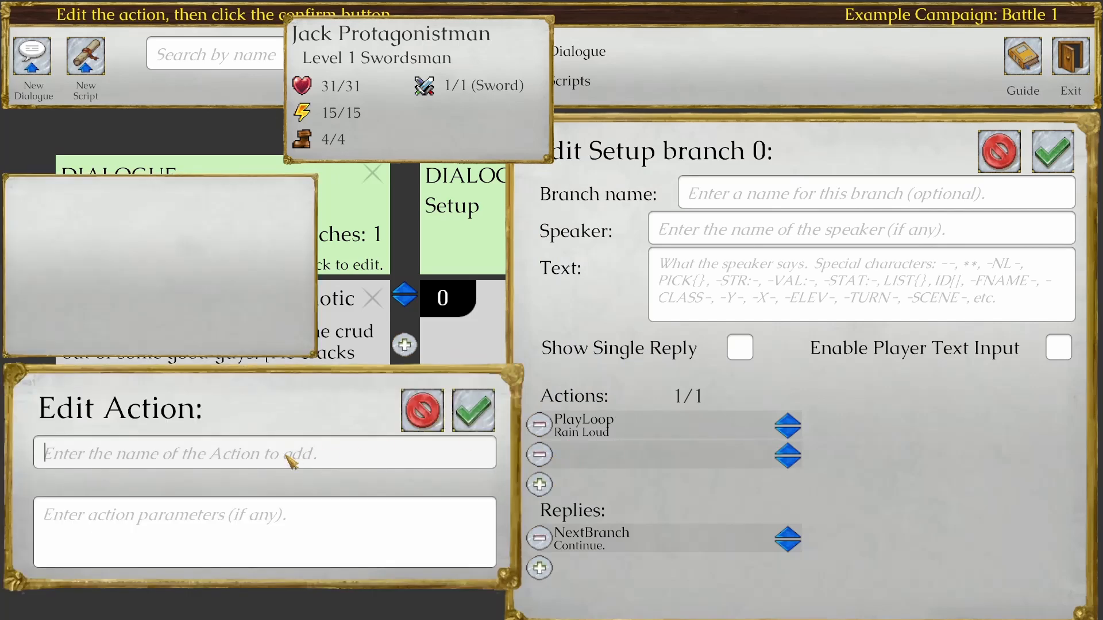
{"action": "type", "text": "EndConv"}
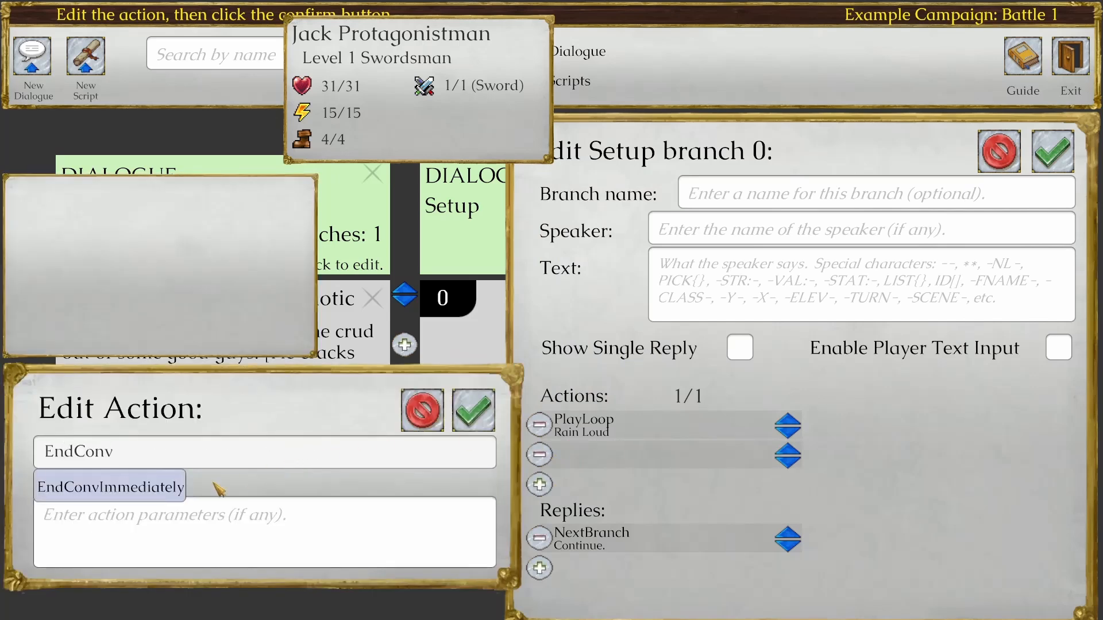
{"action": "left_click", "coordinate": [158, 487]}
{"action": "left_click", "coordinate": [472, 411]}
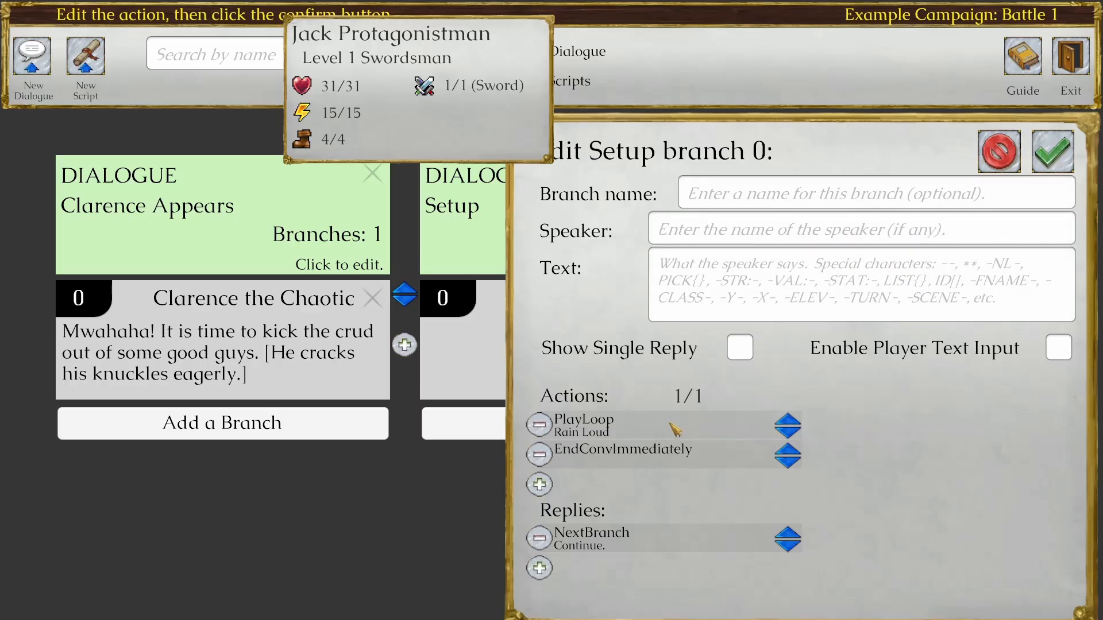
{"action": "left_click", "coordinate": [1064, 158]}
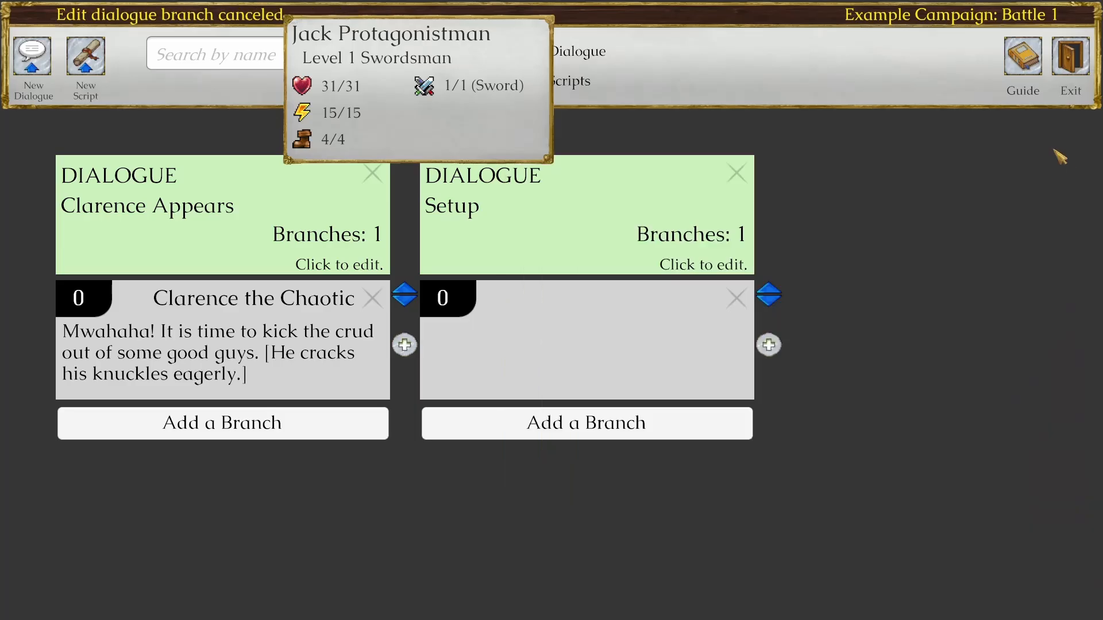
{"action": "left_click", "coordinate": [1070, 58]}
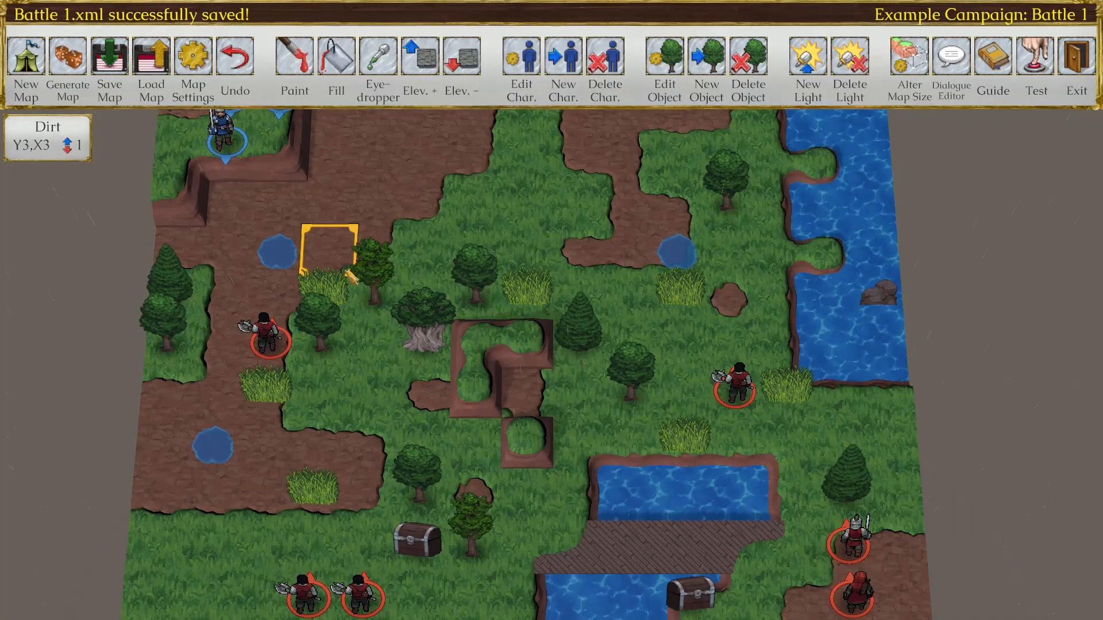
Step: Test the Battle 1 scene by starting Army 1's turn and advancing the opening dialogue, and return to the map editor
{"action": "left_click", "coordinate": [1036, 58]}
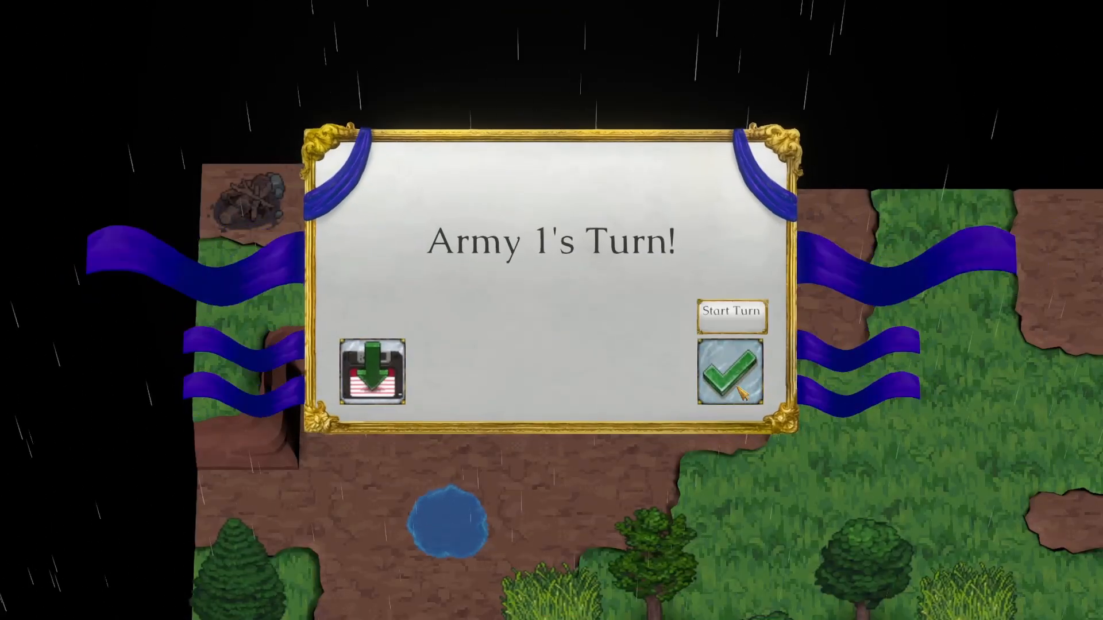
{"action": "left_click", "coordinate": [732, 397]}
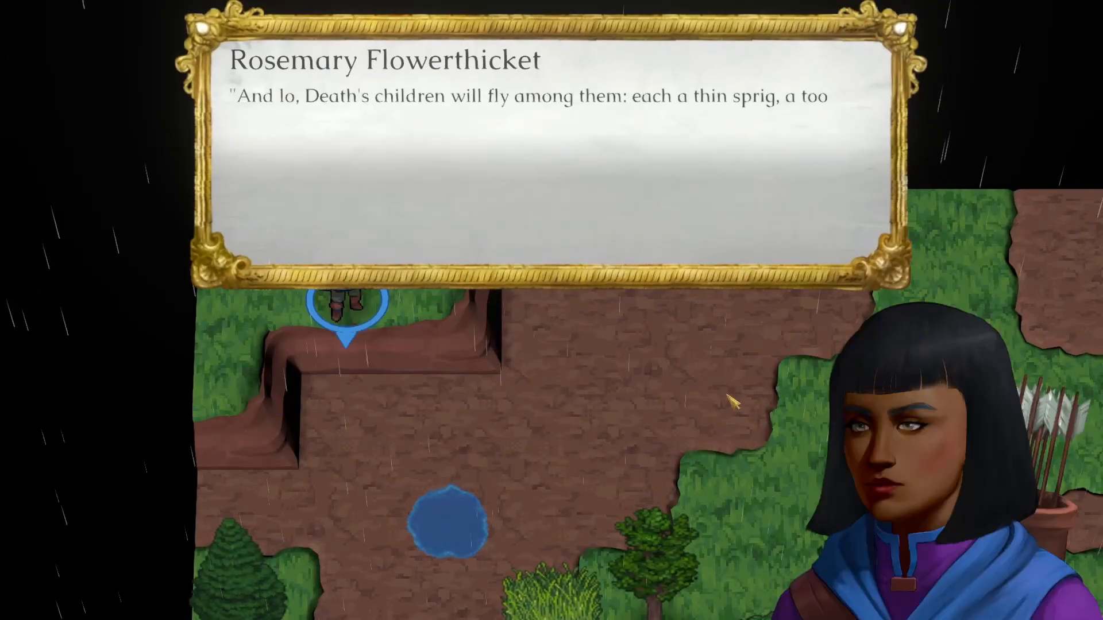
{"action": "left_click", "coordinate": [732, 400]}
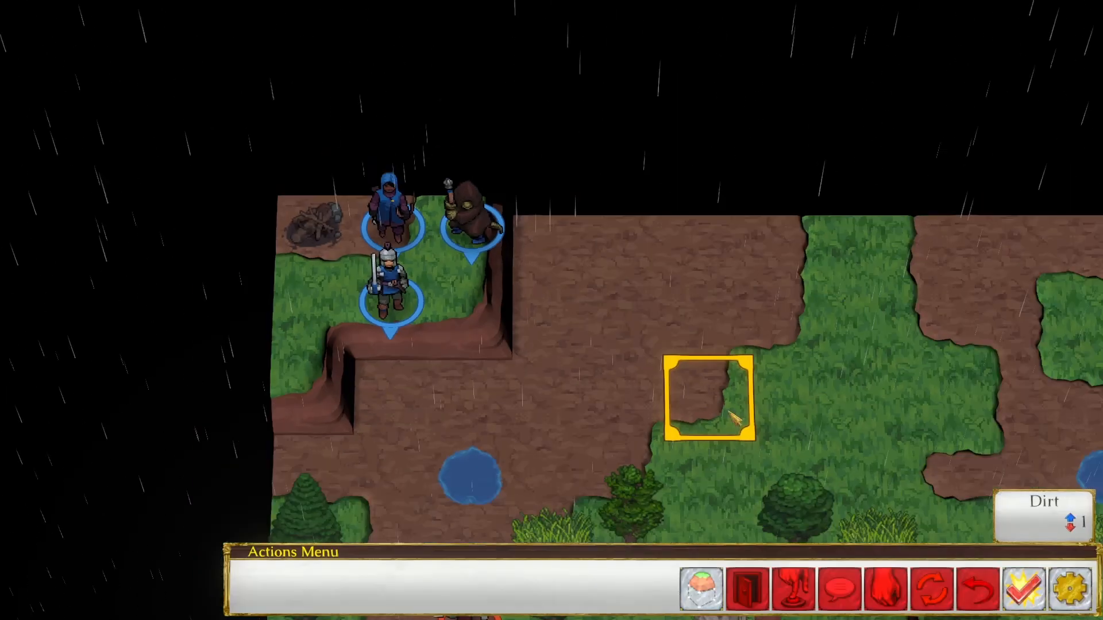
{"action": "left_click_drag", "start_coordinate": [729, 392], "coordinate": [514, 187]}
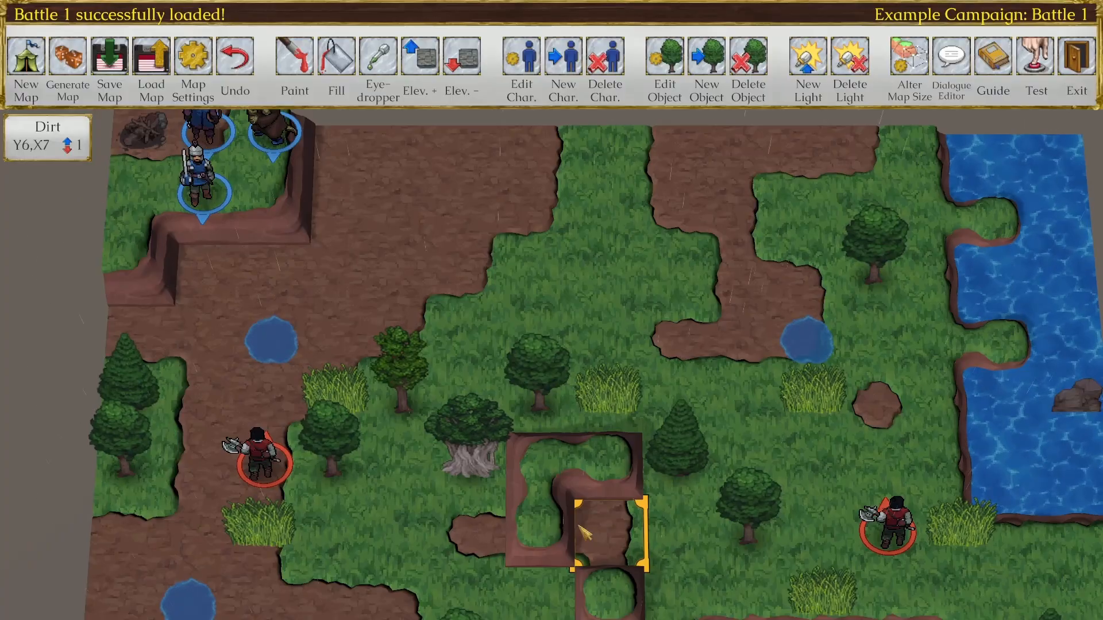
Step: Look through both pages of the Trigger entries in the Guide and close it
{"action": "scroll", "coordinate": [581, 532], "scroll_direction": "down", "scroll_amount": 3}
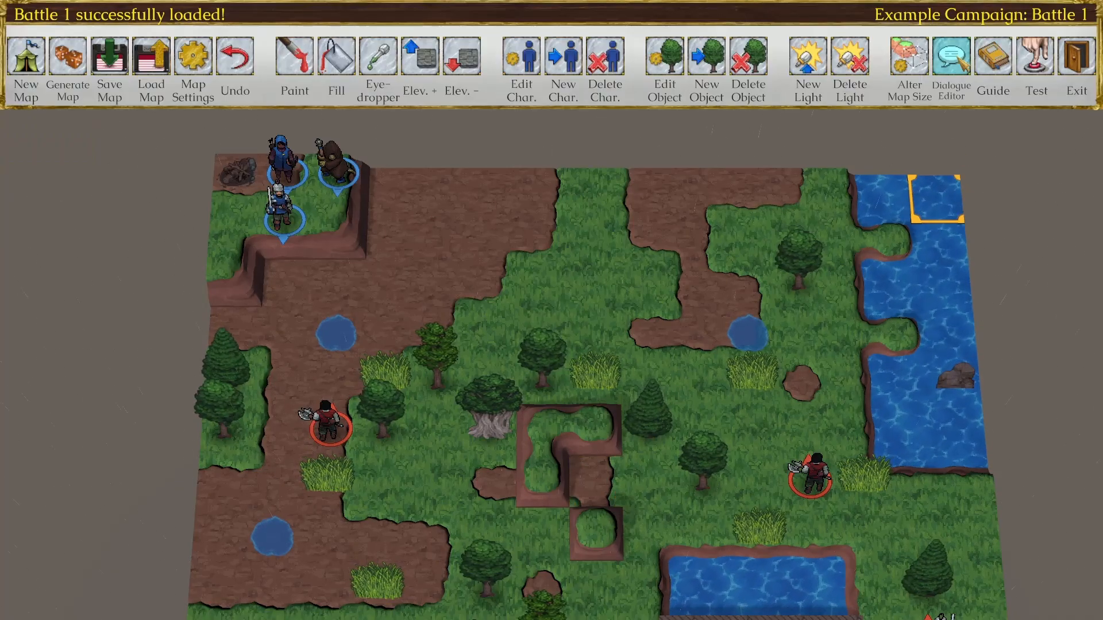
{"action": "left_click", "coordinate": [990, 74]}
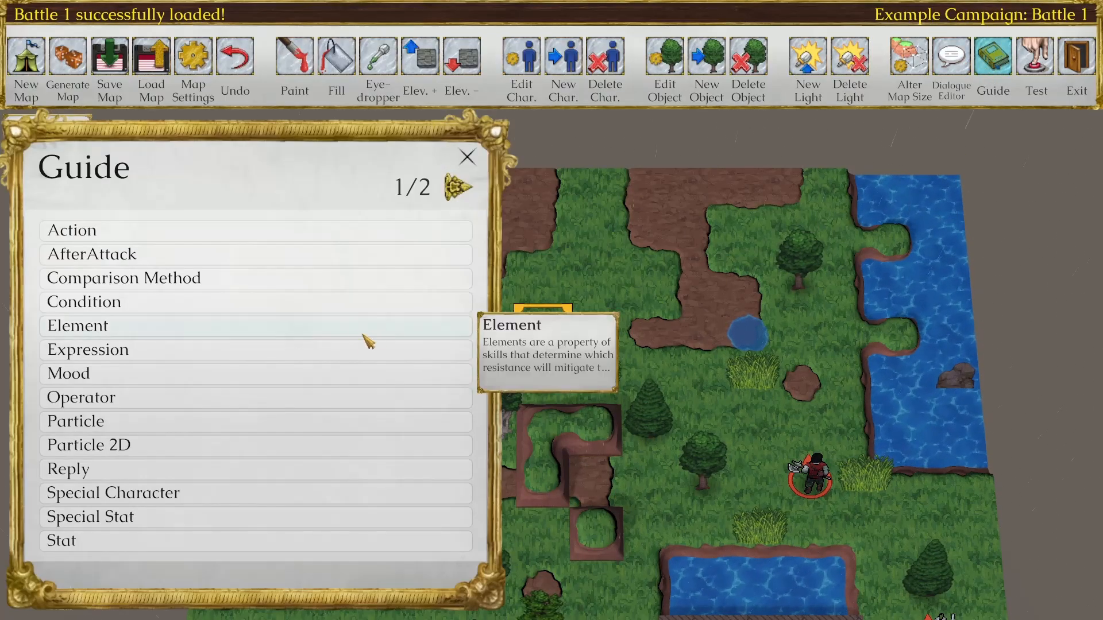
{"action": "left_click", "coordinate": [457, 189]}
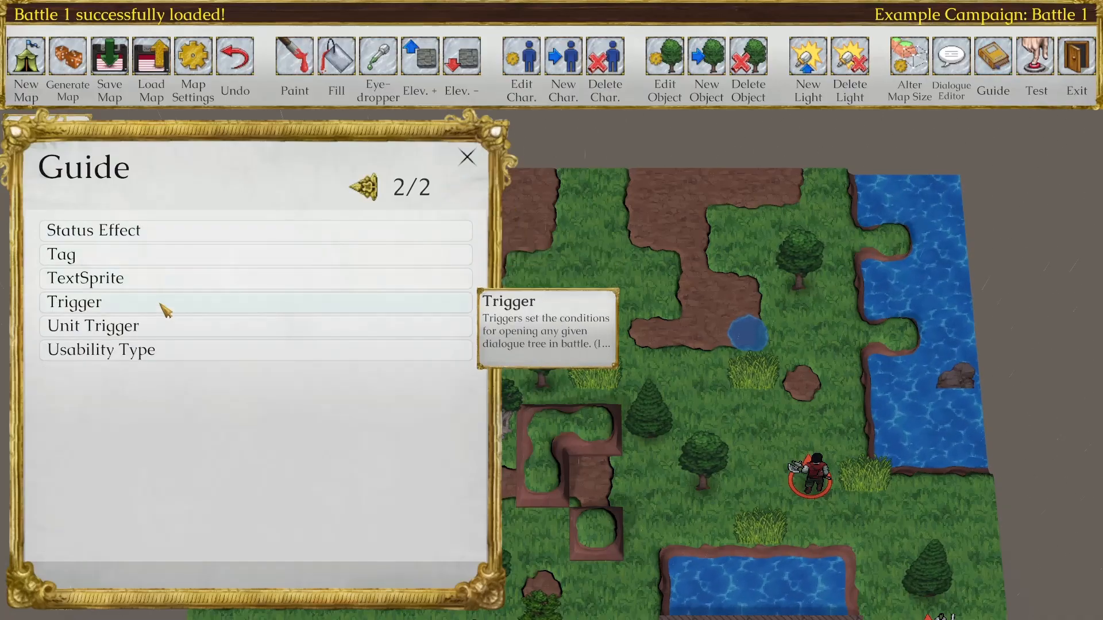
{"action": "left_click", "coordinate": [135, 306]}
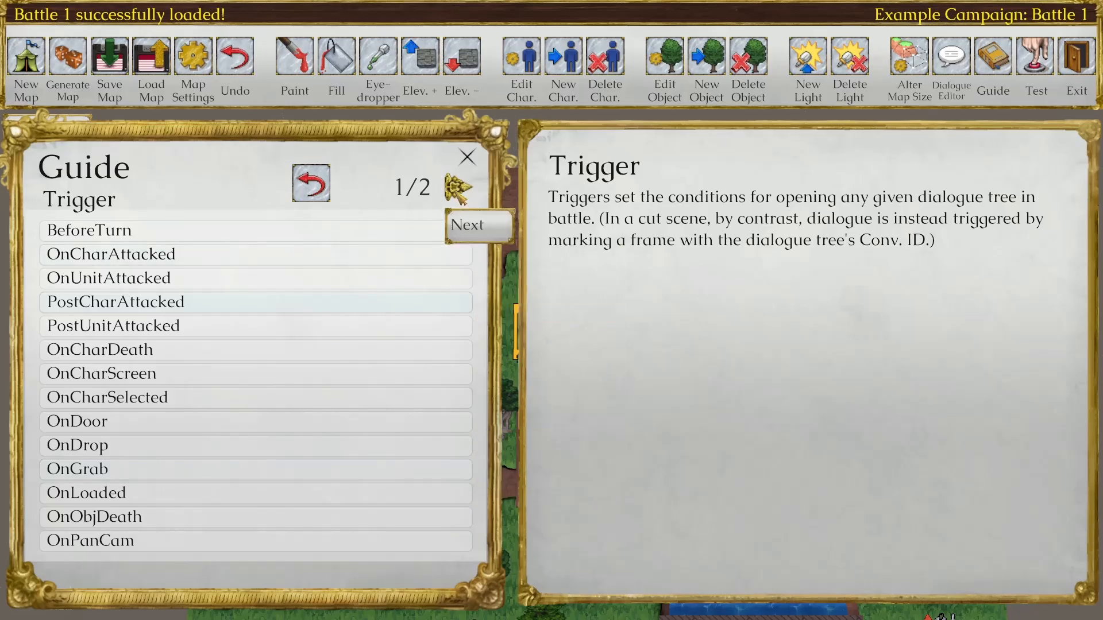
{"action": "left_click", "coordinate": [461, 194]}
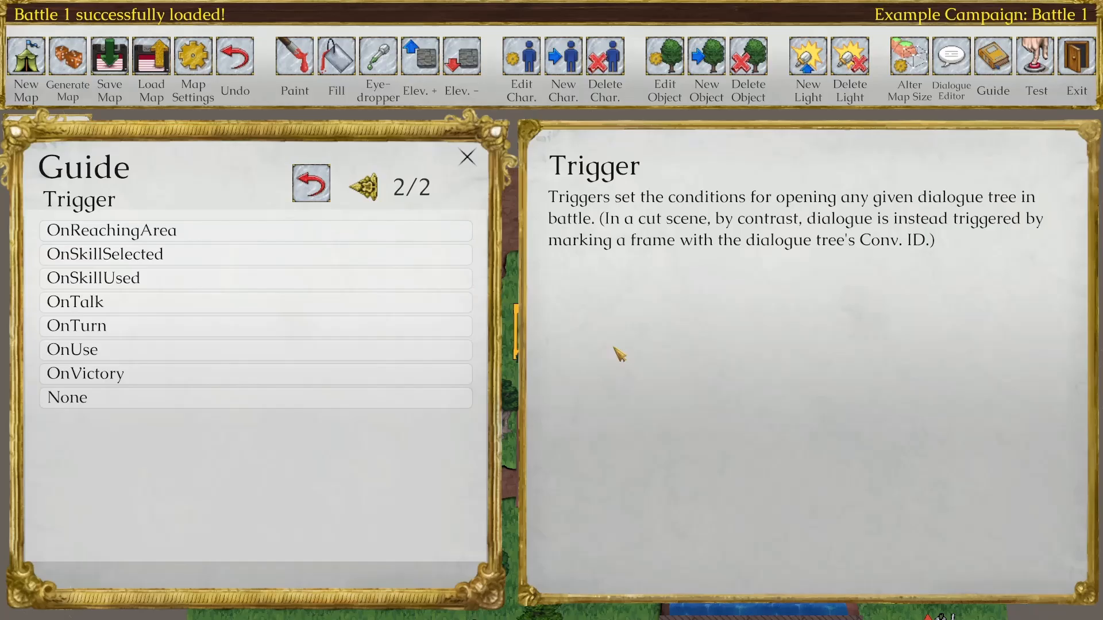
{"action": "left_click", "coordinate": [470, 161]}
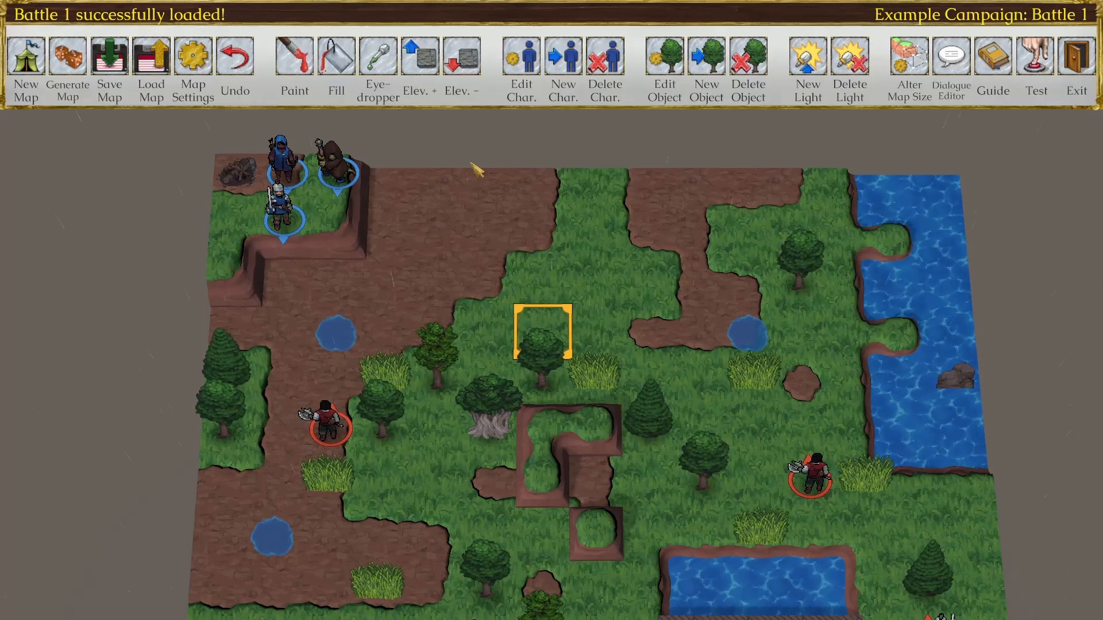
{"action": "left_click", "coordinate": [509, 214]}
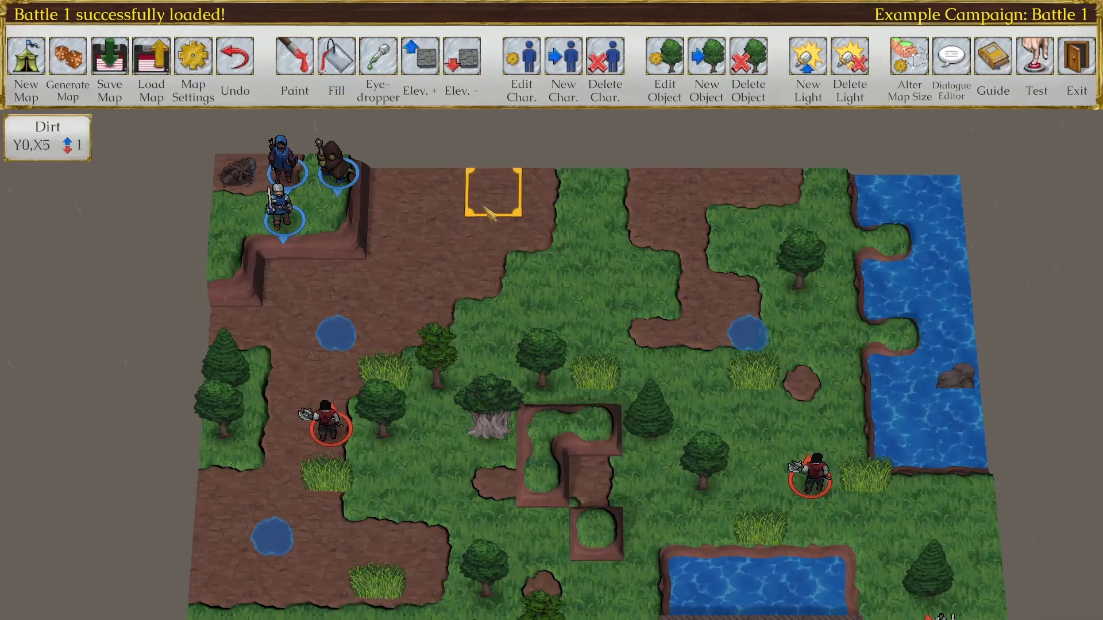
{"action": "left_click", "coordinate": [466, 210]}
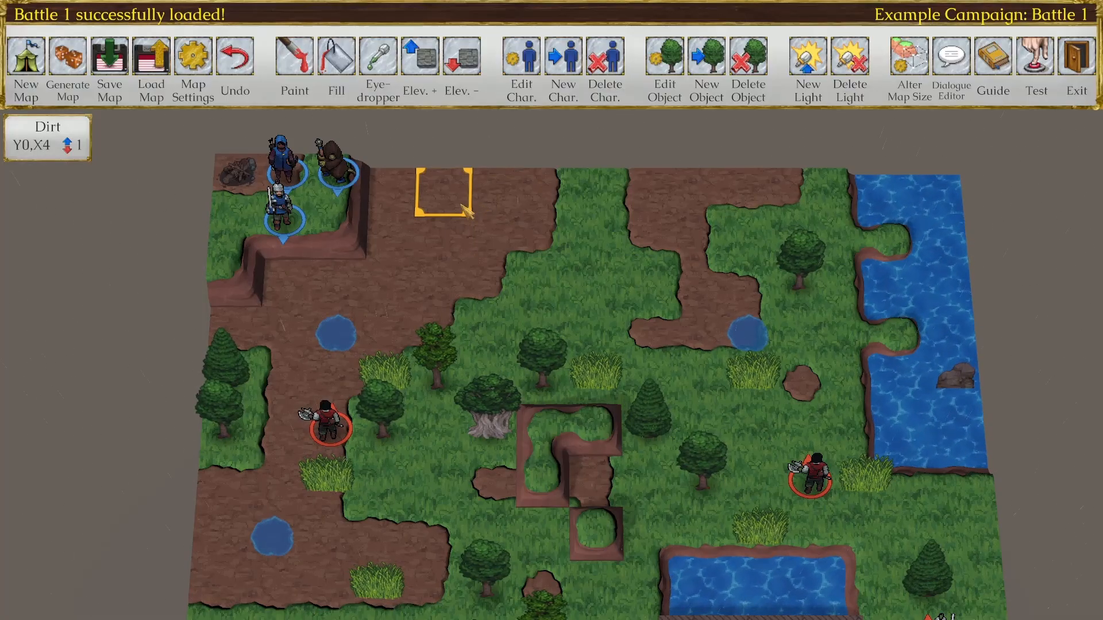